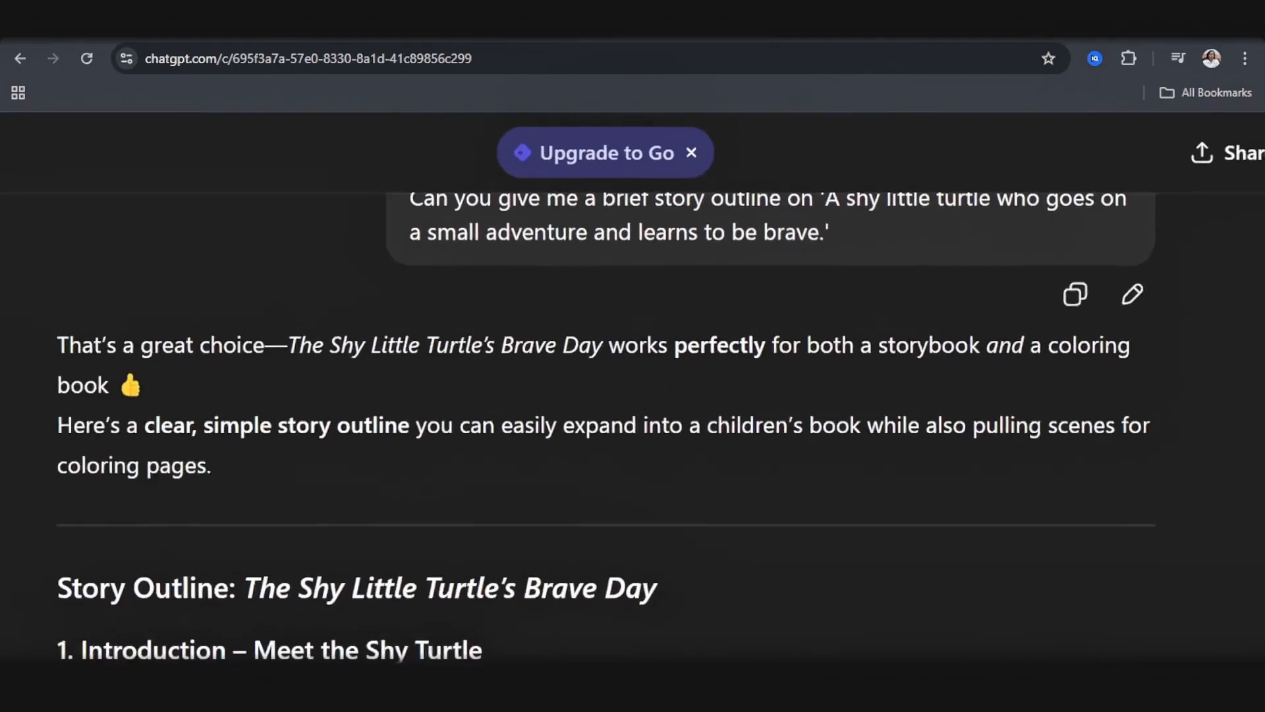
# Step: Read through the detailed and simple story outlines for The Shy Little Turtle's Brave Day in the ChatGPT conversation
pyautogui.scroll(-10, 627, 550)
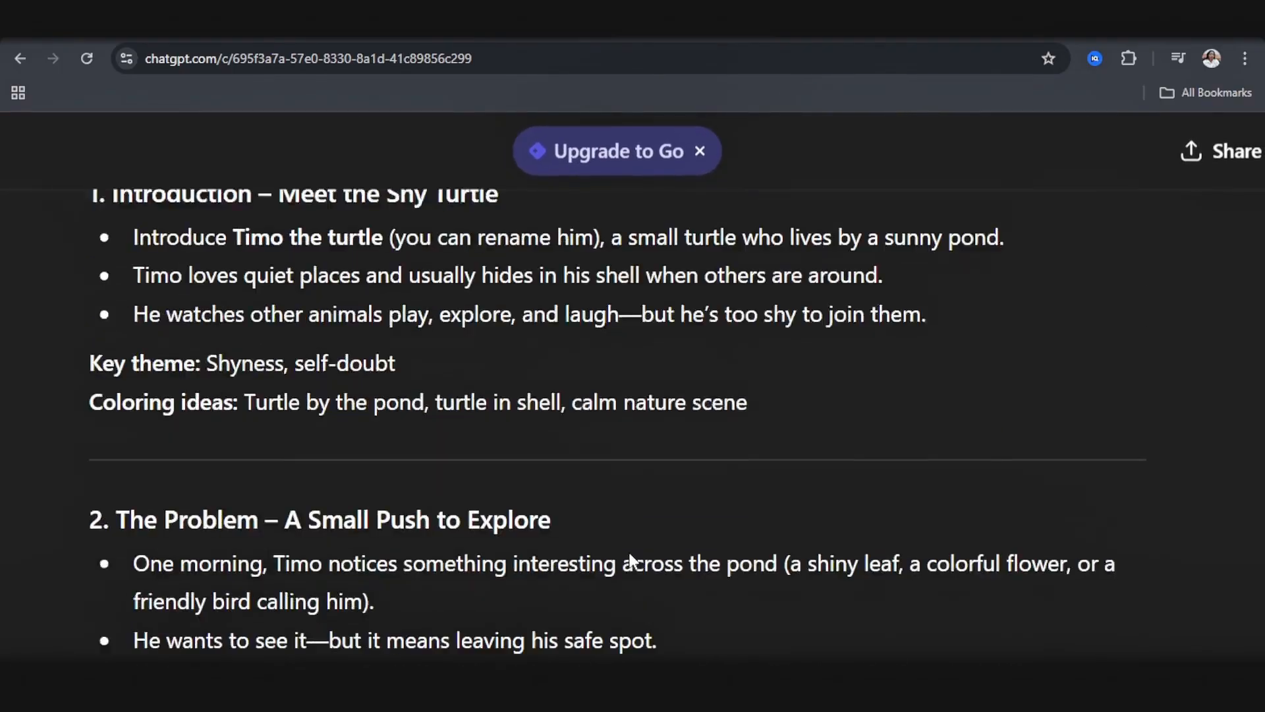
pyautogui.scroll(-2, 631, 552)
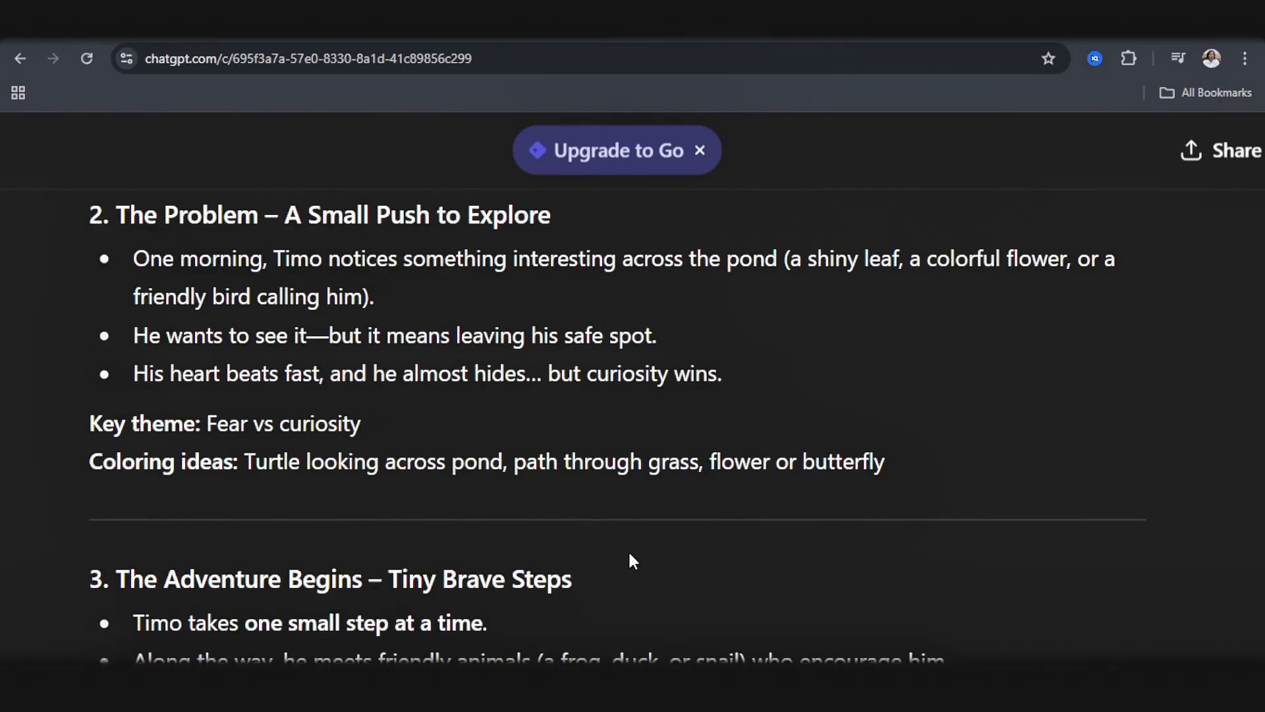
pyautogui.scroll(-15, 653, 557)
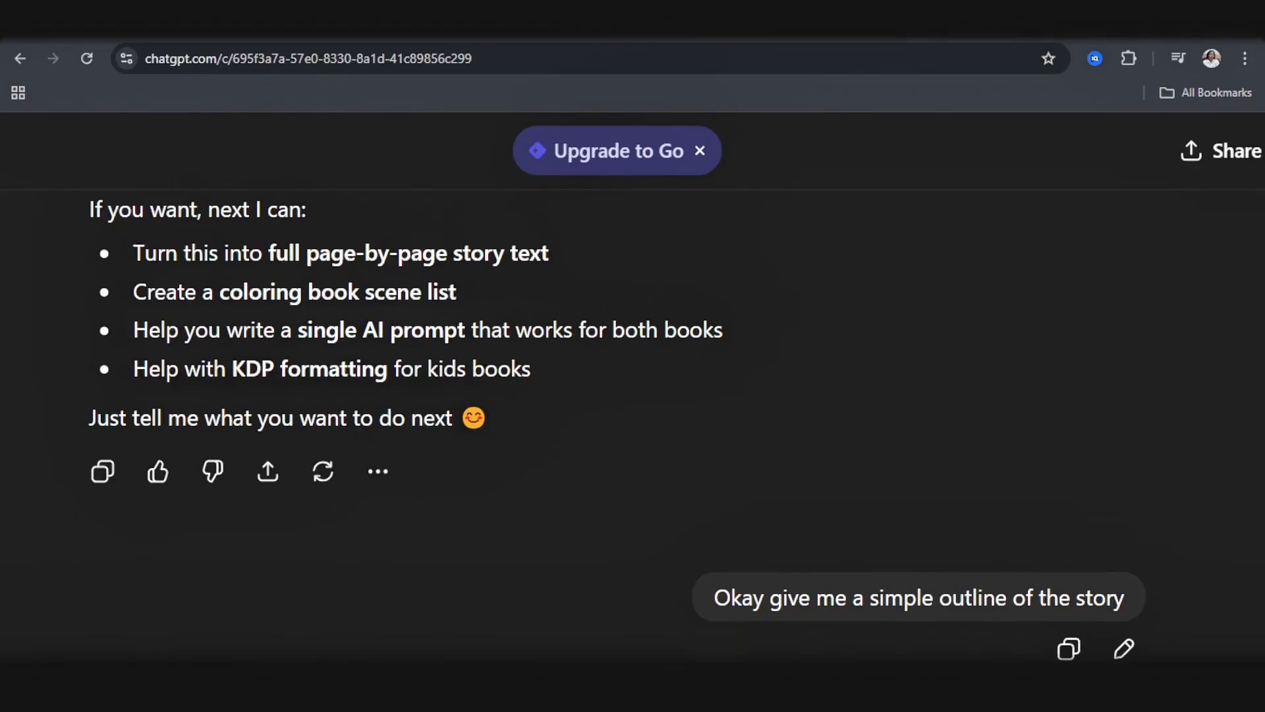
pyautogui.scroll(-8, 1041, 607)
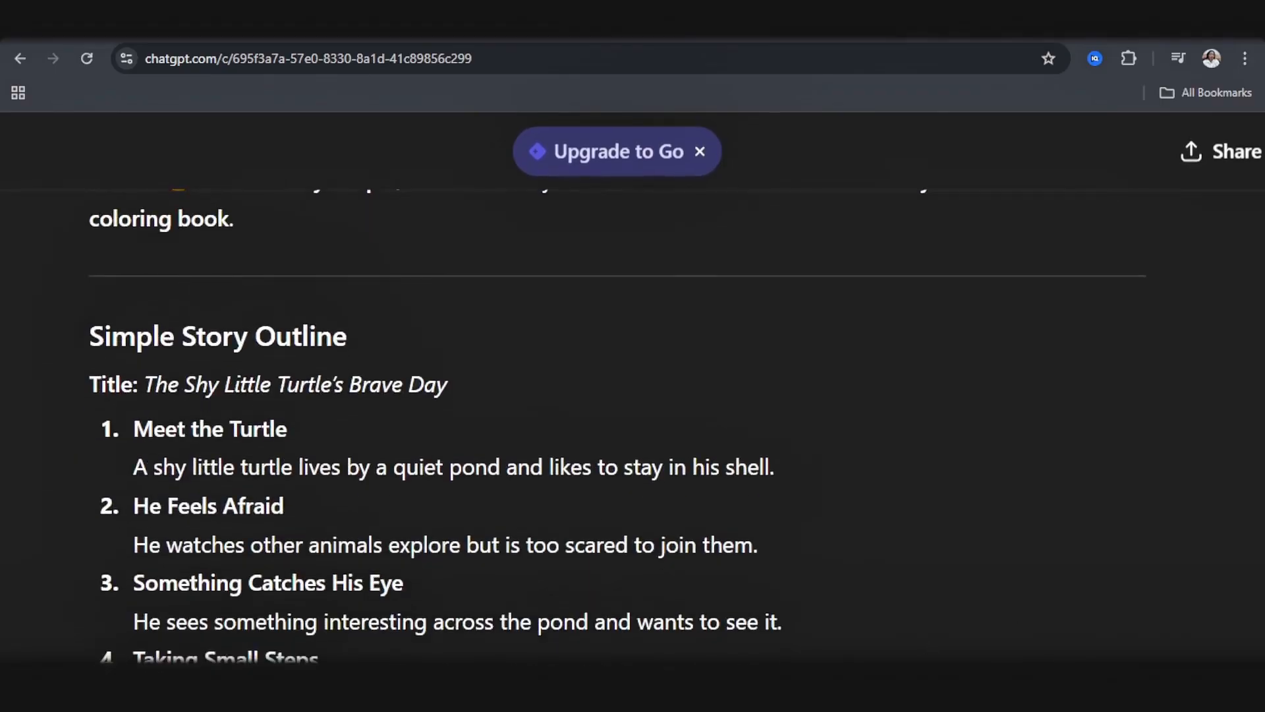
pyautogui.scroll(-3, 514, 503)
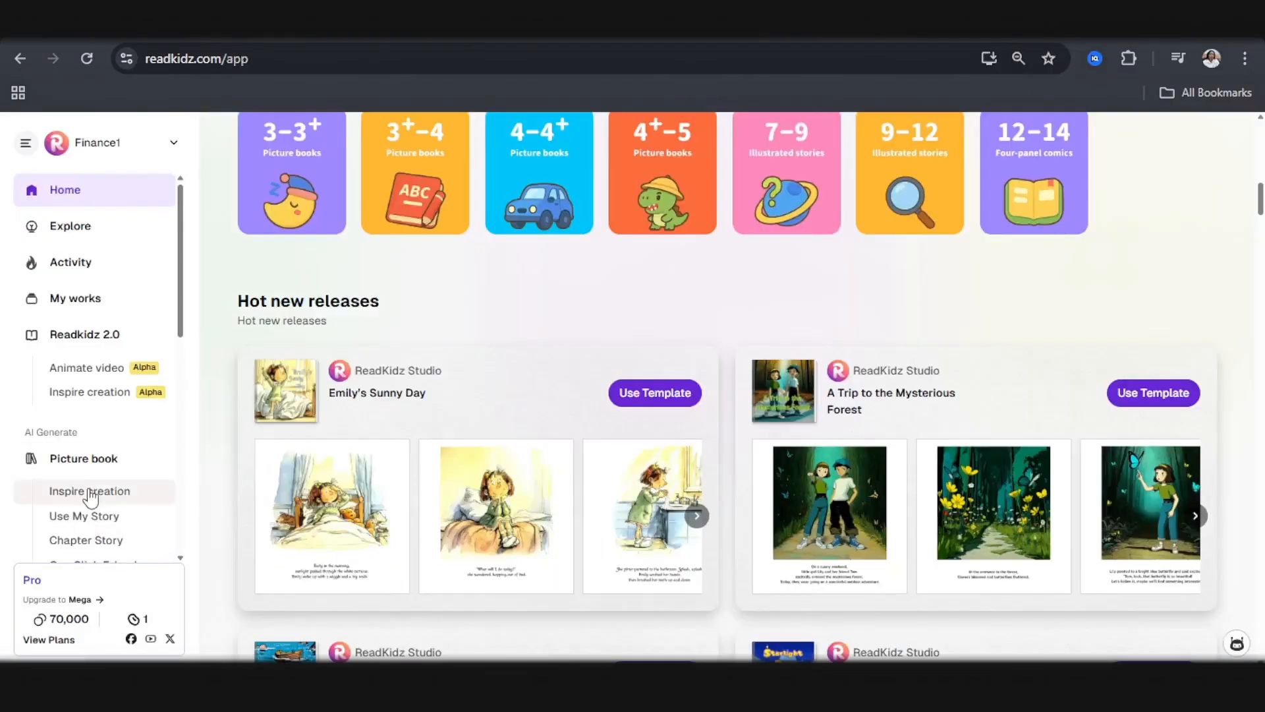
# Step: In ReadKidz, start a One Click E-book for the age group 4-6 years old (18-22 P)
pyautogui.scroll(-3, 92, 487)
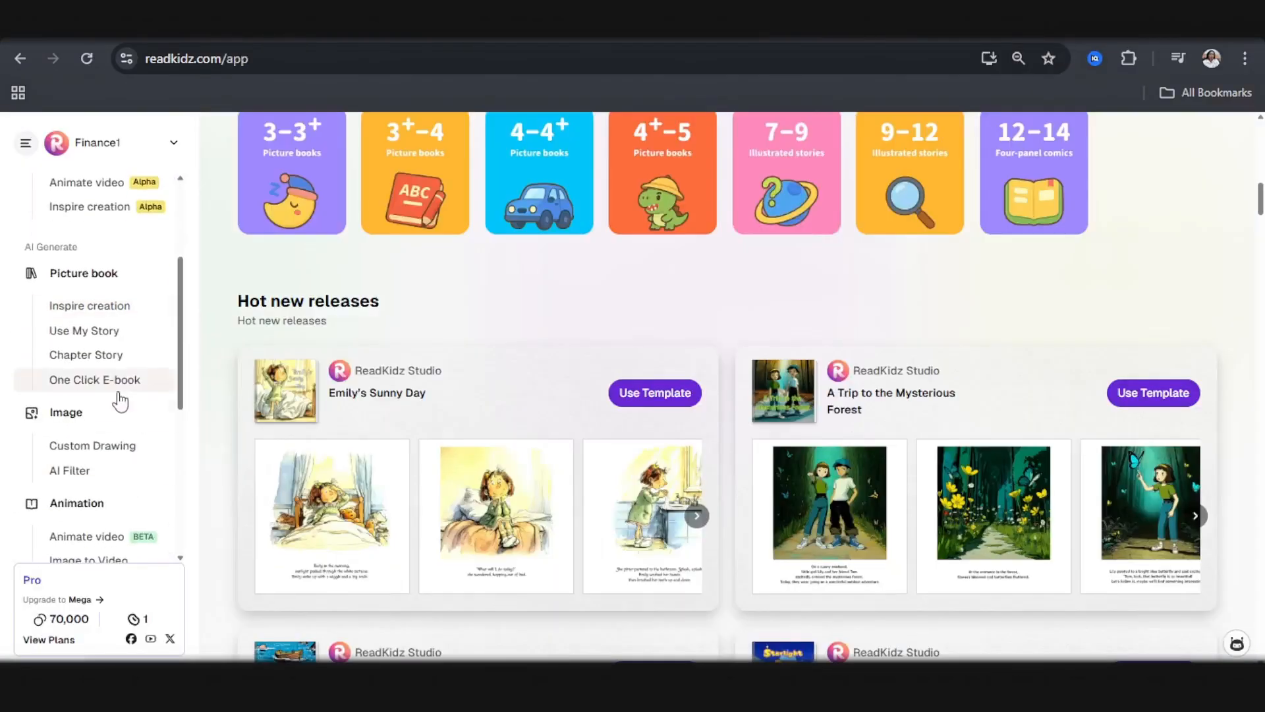
pyautogui.click(112, 384)
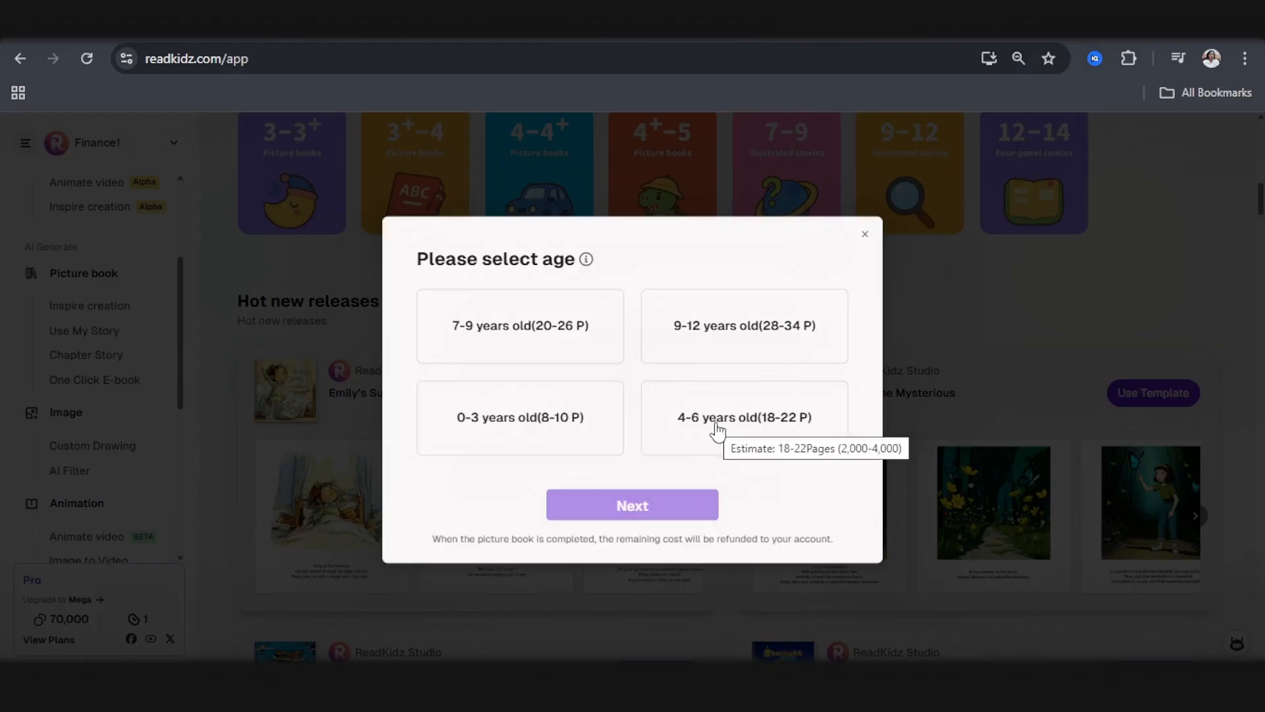
pyautogui.click(798, 435)
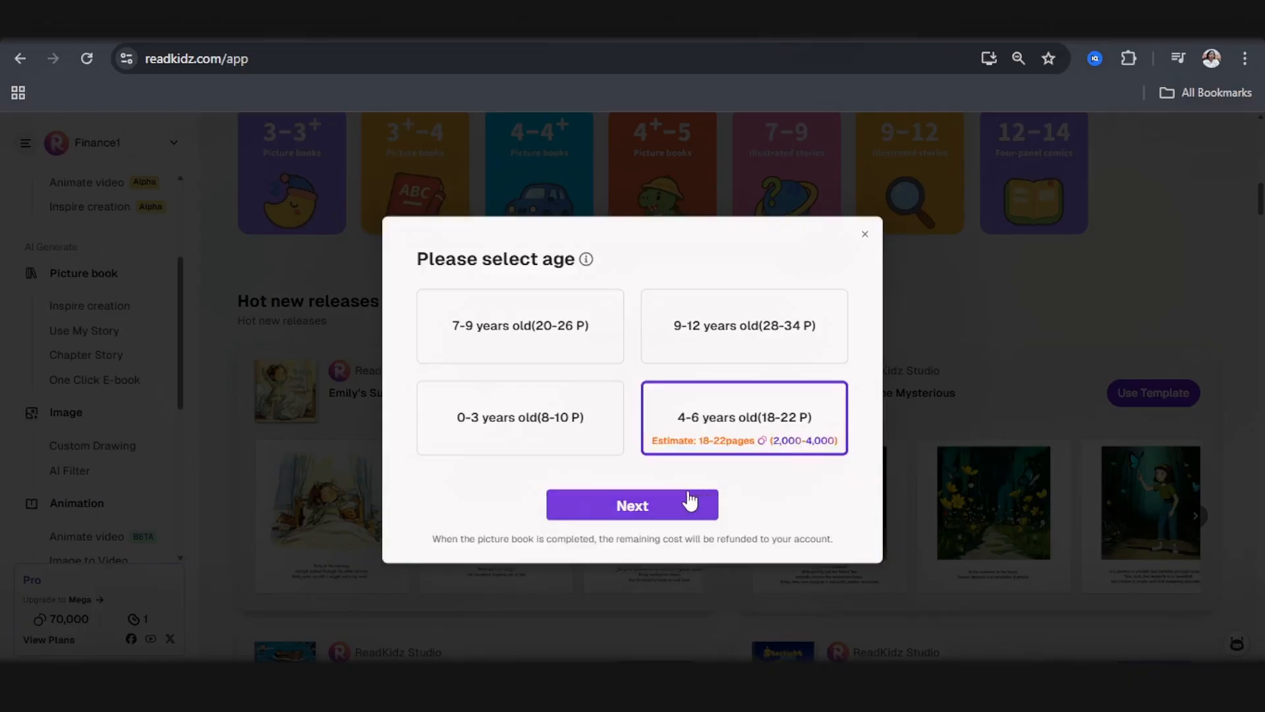
pyautogui.click(663, 518)
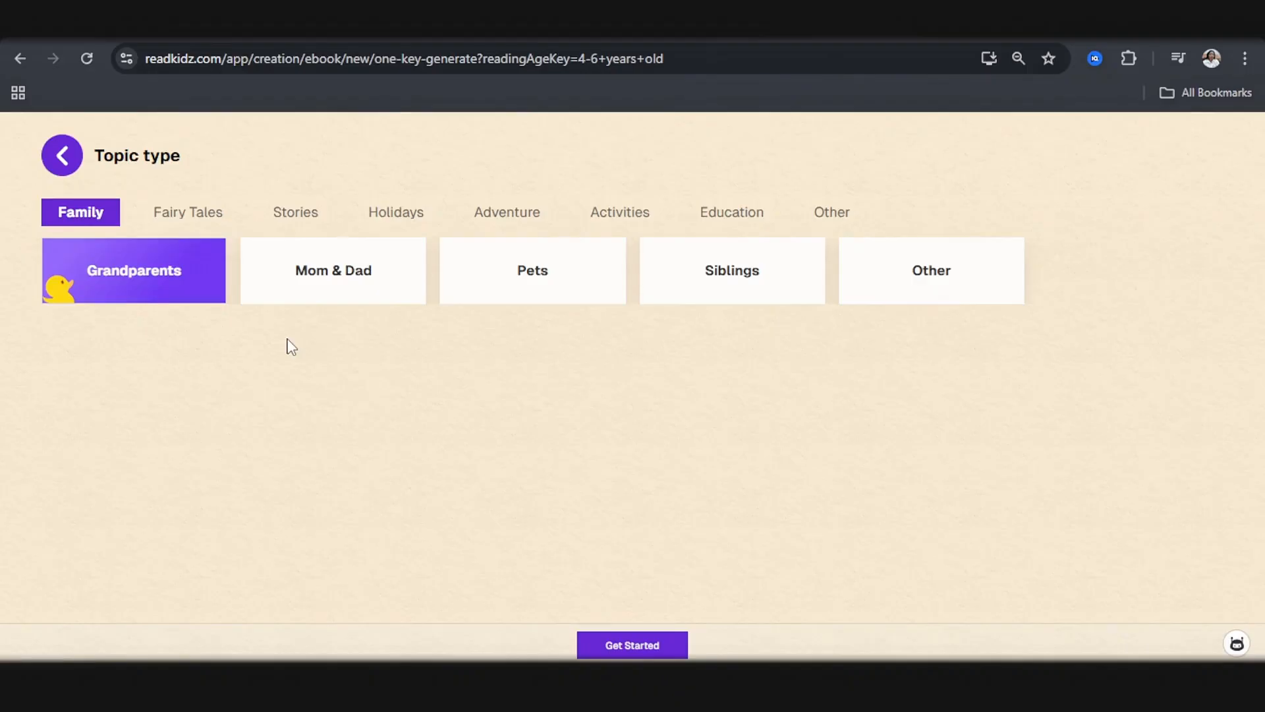
# Step: Set the e-book's topic type to Adventure with the Other category and start creating the story
pyautogui.click(686, 40)
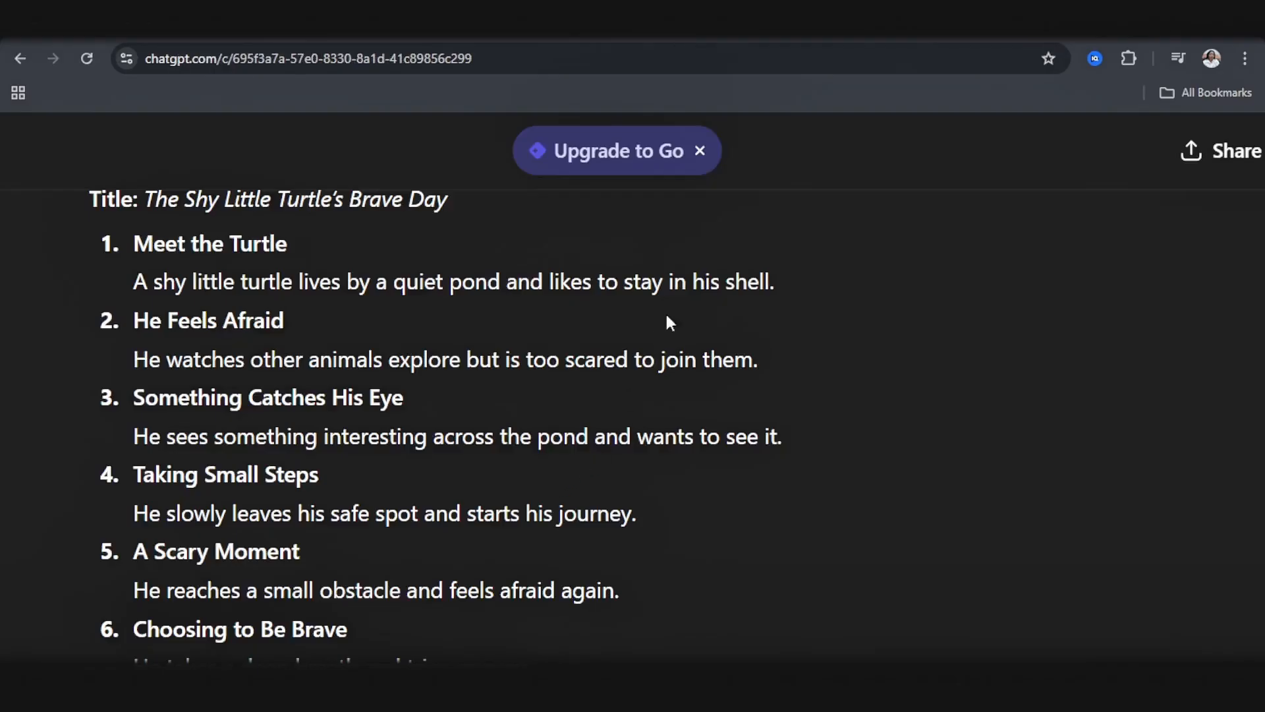
pyautogui.click(732, 38)
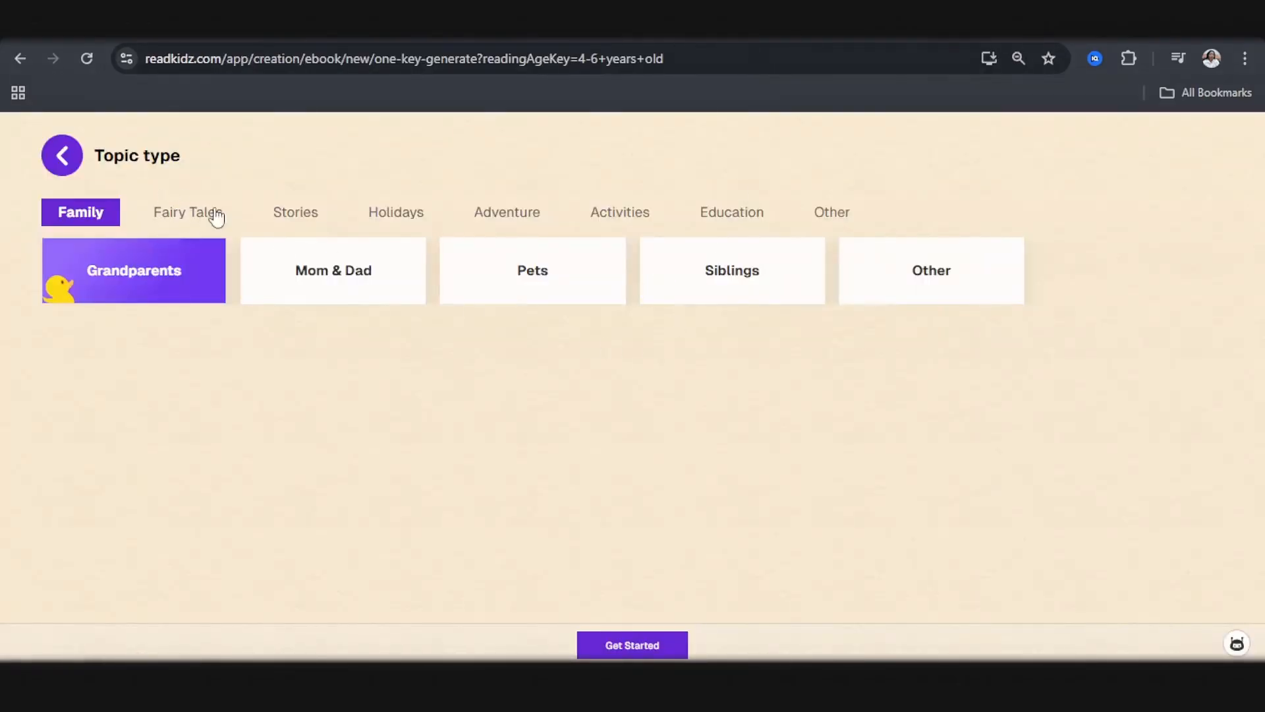
pyautogui.click(290, 218)
pyautogui.click(527, 217)
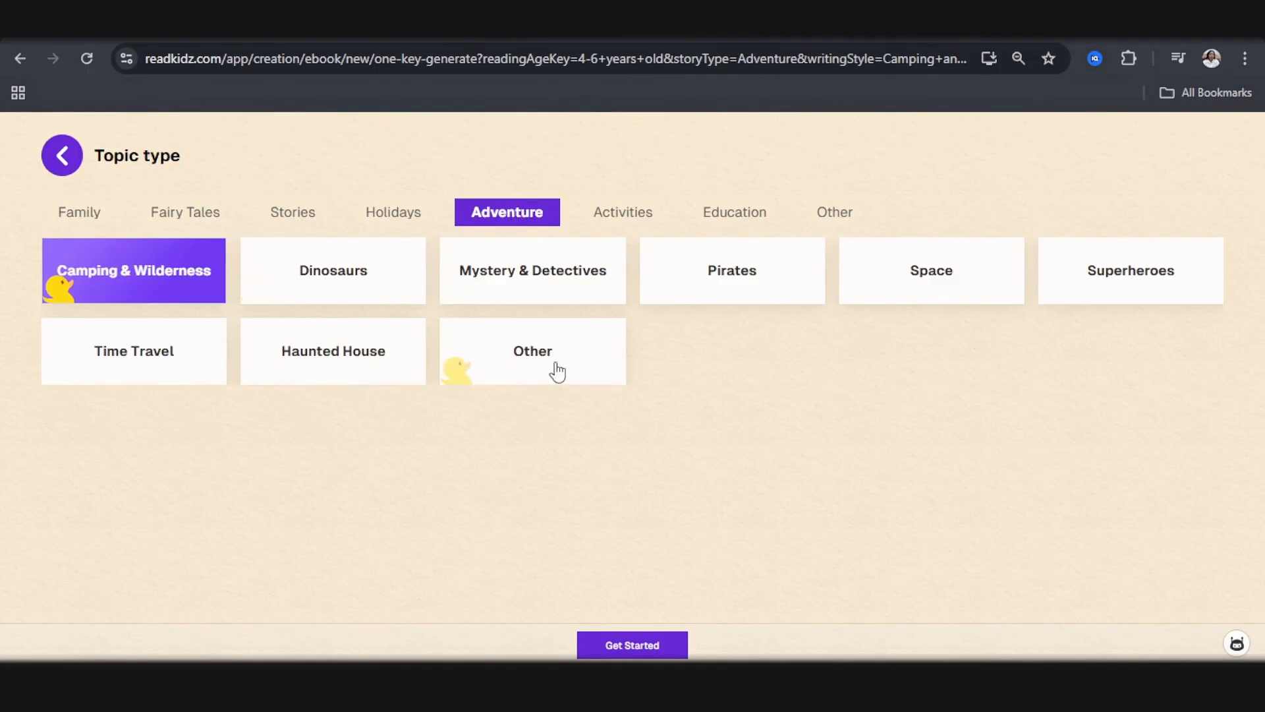
pyautogui.click(572, 386)
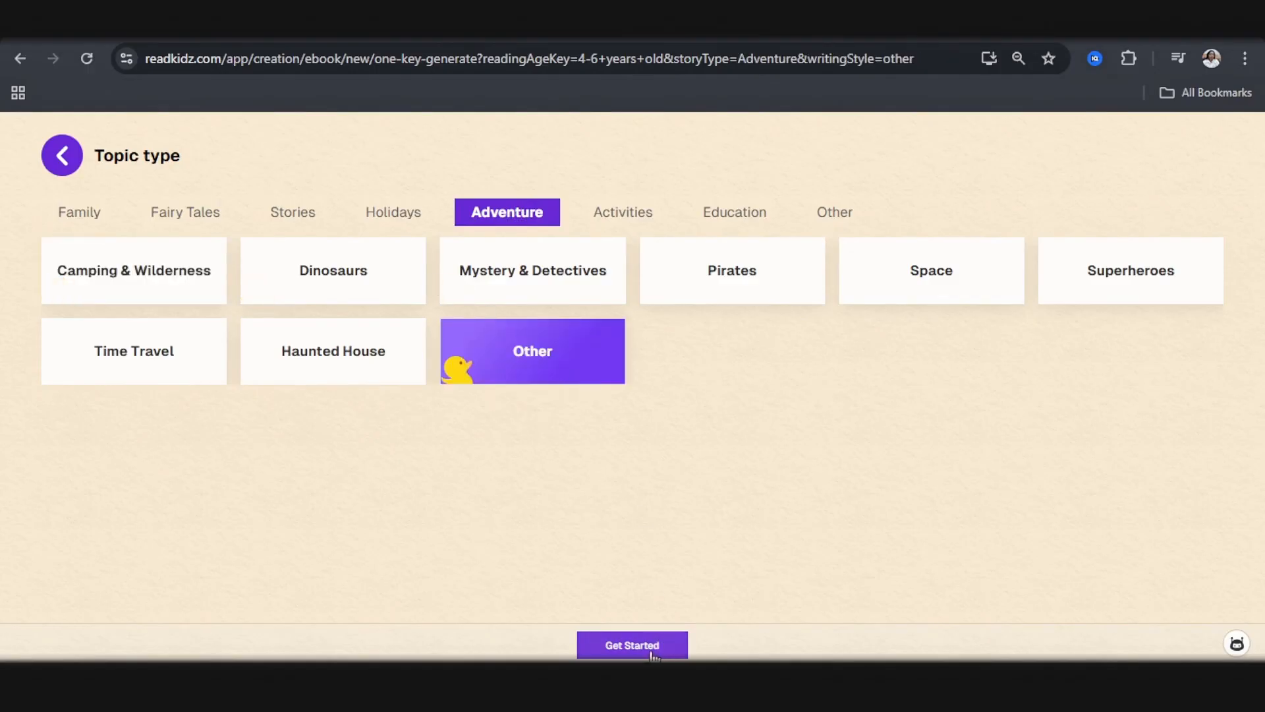
pyautogui.click(632, 646)
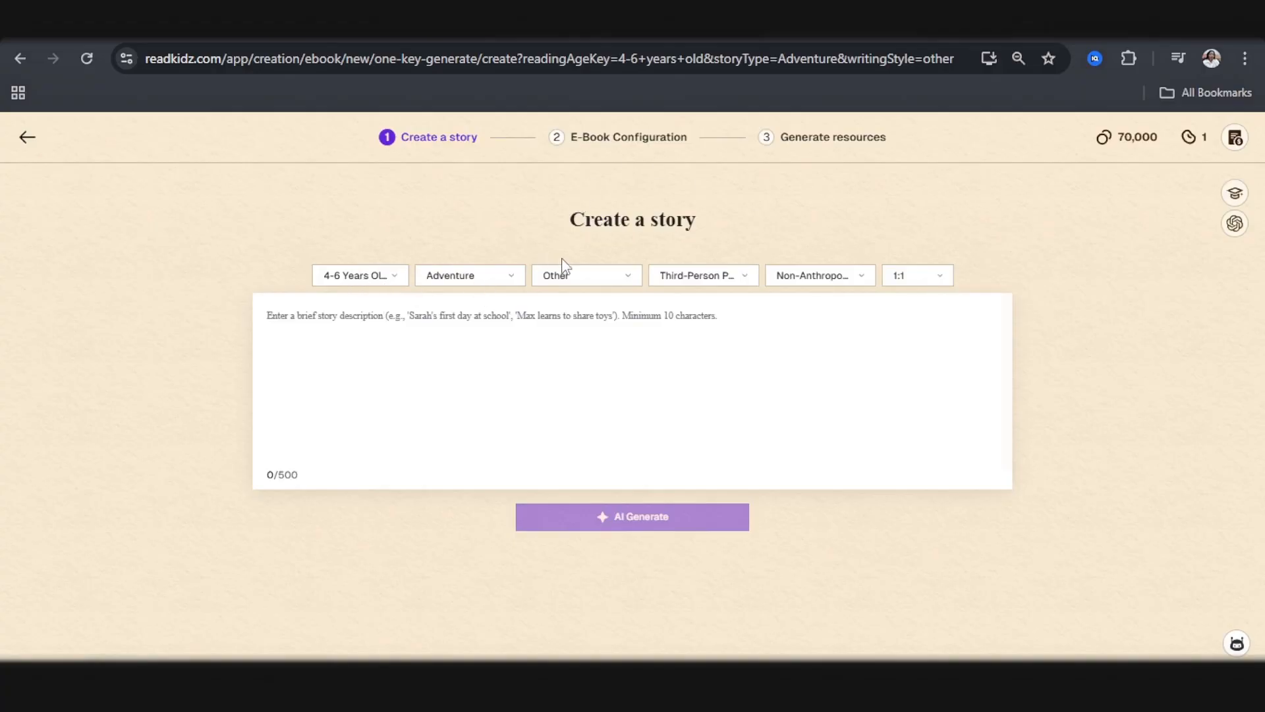
# Step: Check the options for narrative perspective, anthropomorphism and page size, keeping the size at 1:1
pyautogui.click(730, 279)
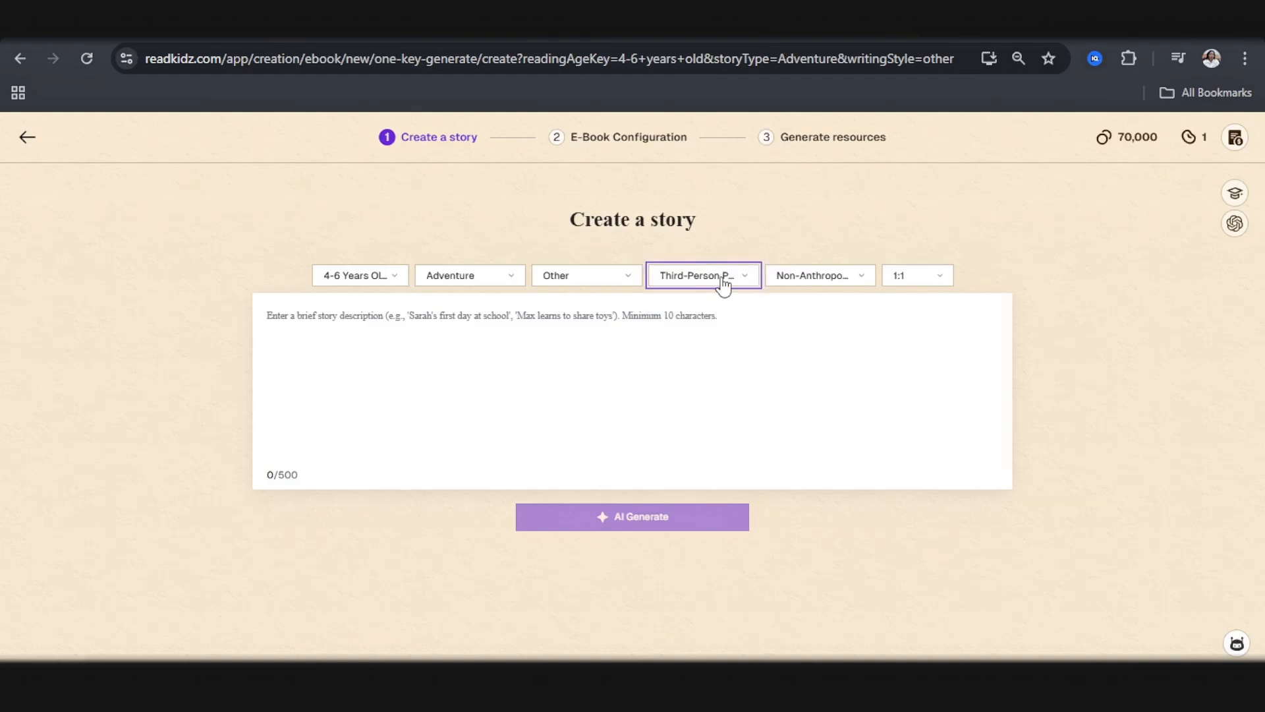
pyautogui.click(822, 279)
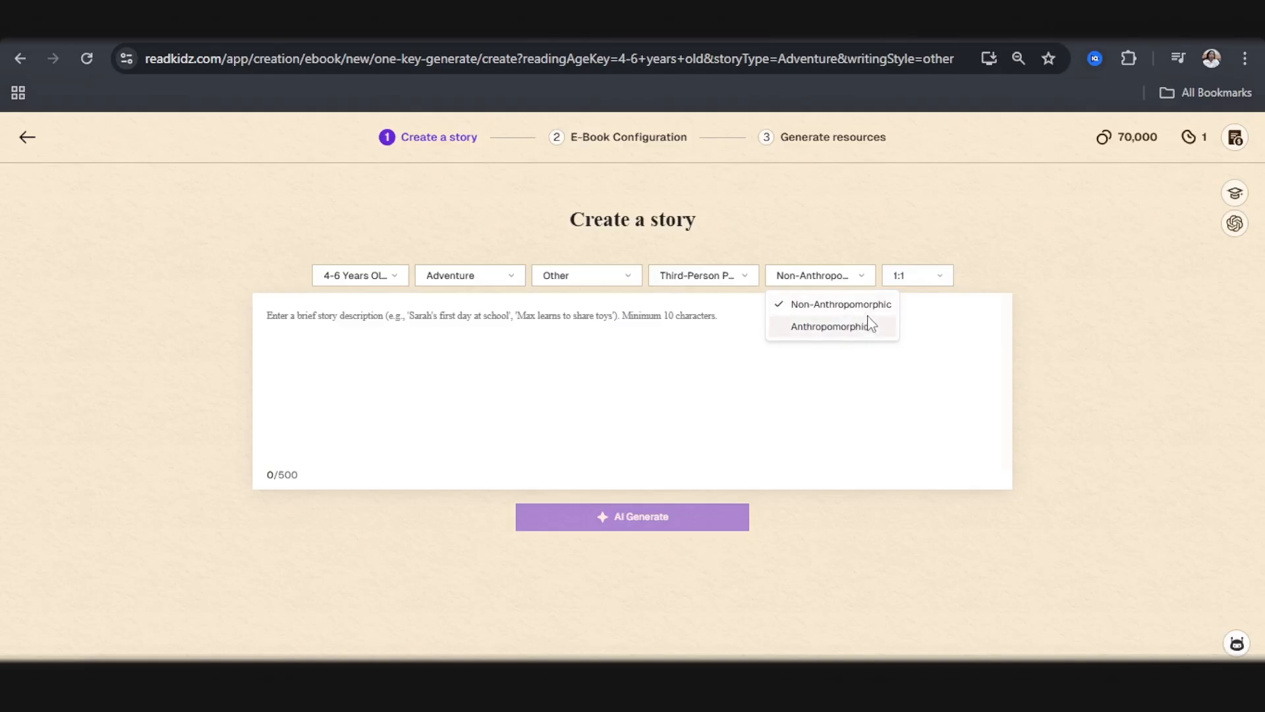
pyautogui.click(922, 284)
pyautogui.click(932, 283)
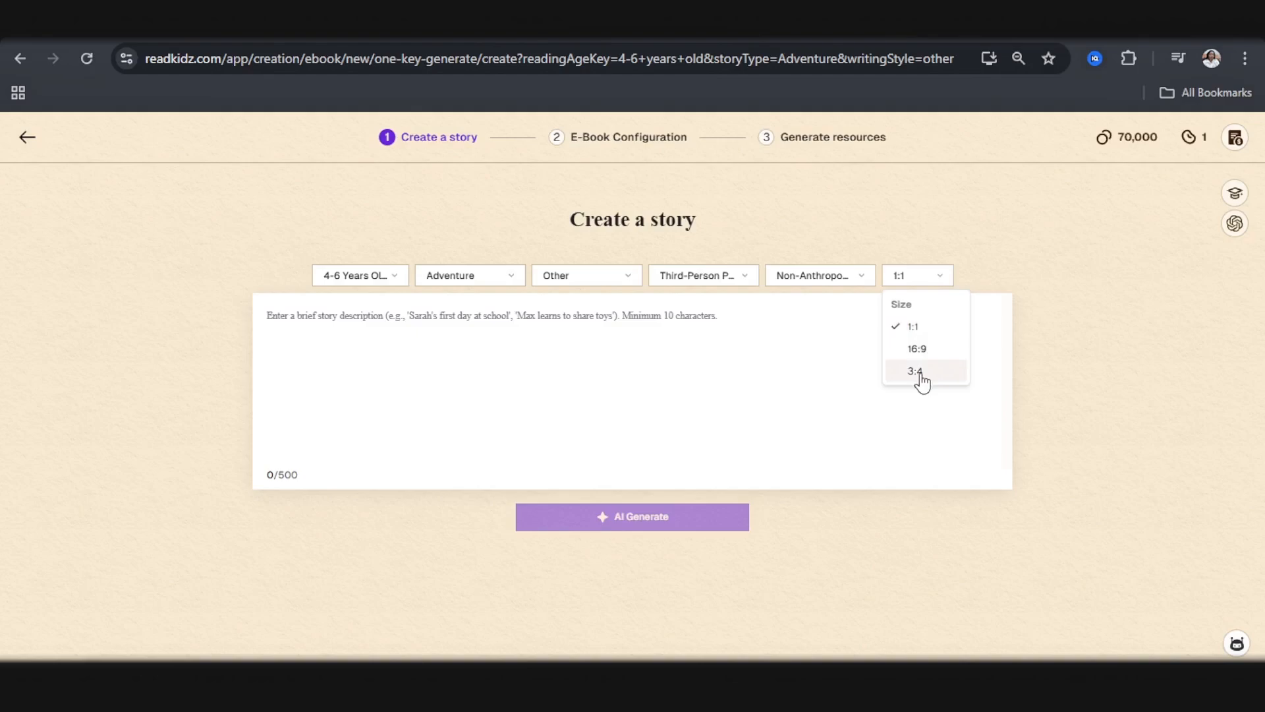
pyautogui.click(835, 344)
pyautogui.click(933, 282)
pyautogui.click(914, 327)
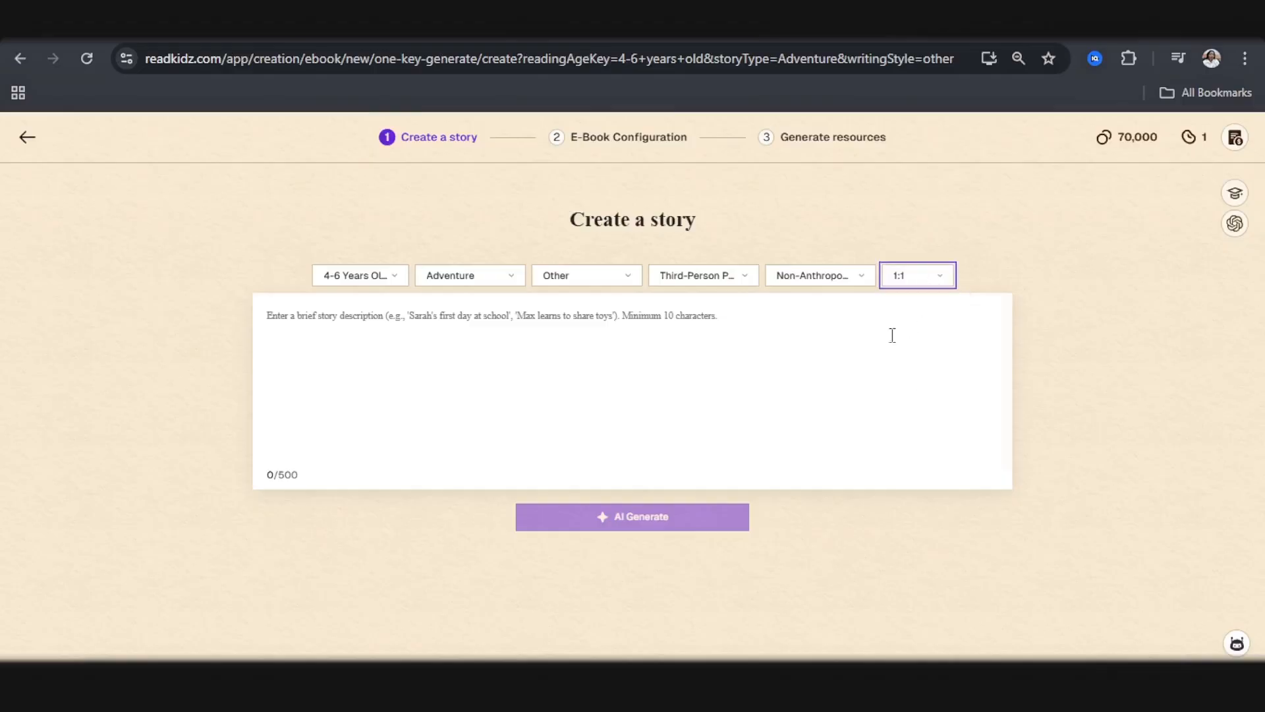
# Step: Enter a story description about Timo, a shy little turtle afraid to leave his safe spot by the pond, and generate the story with AI
pyautogui.click(331, 319)
pyautogui.click(695, 21)
pyautogui.write("a shy little turtle who is afraid to leave his safe spot by the pond. When something interesting catches his eye, he takes small steps on a tiny adventure. Along the way, he learns that being brave doesn't mean not feeling scared—it means trying anyway")
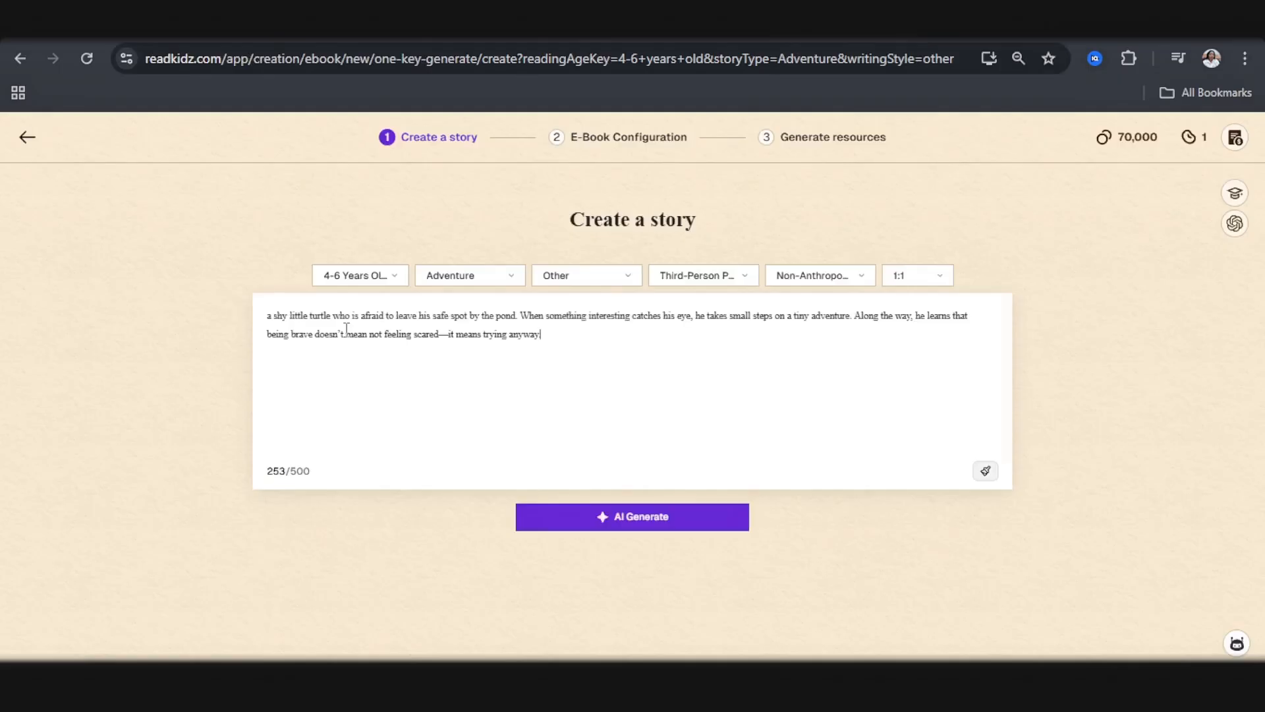
pyautogui.click(267, 317)
pyautogui.write('Timo,')
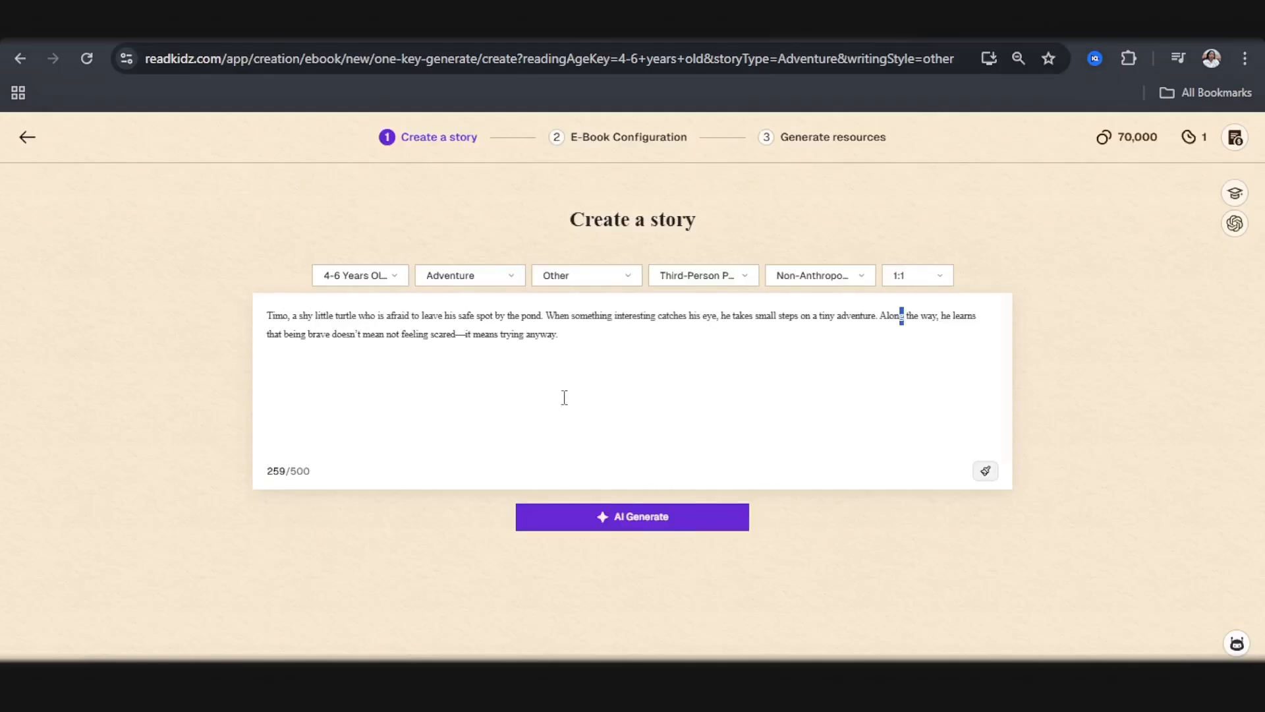
pyautogui.click(644, 521)
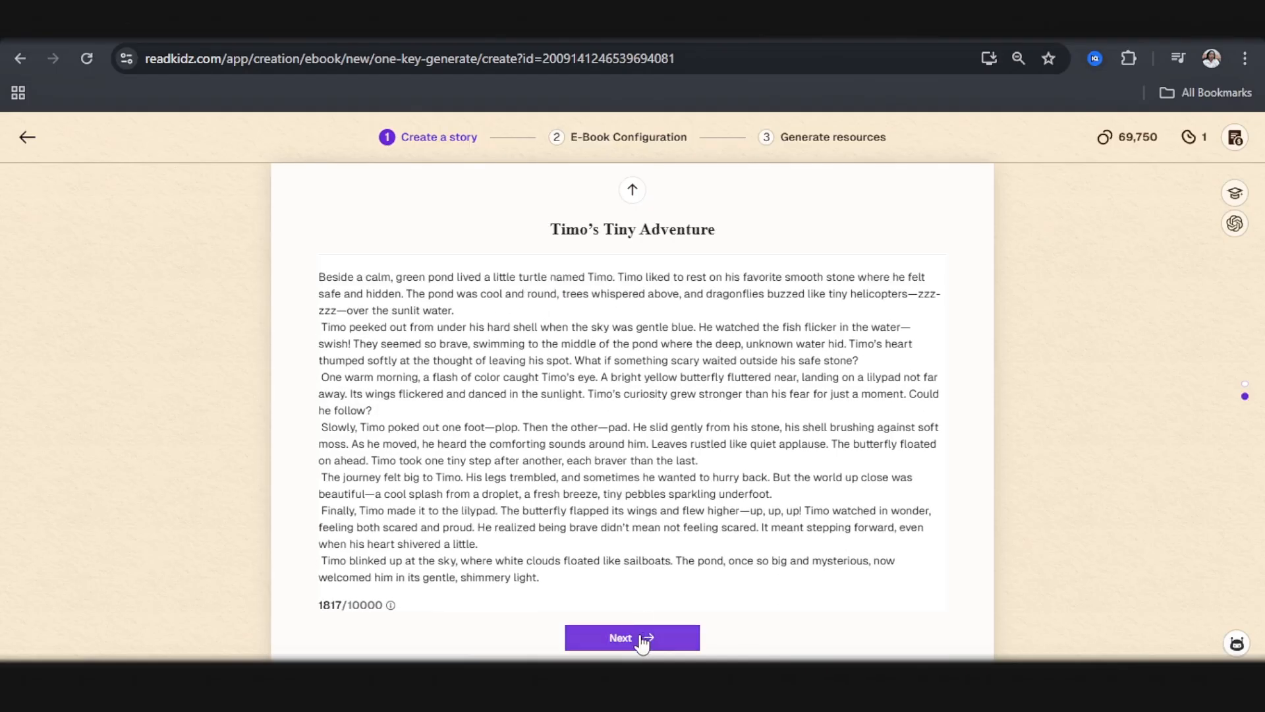
# Step: Accept the story, choose Sweet Color Block Cute Art from the full list of official image styles, and confirm the picture book generation
pyautogui.click(639, 649)
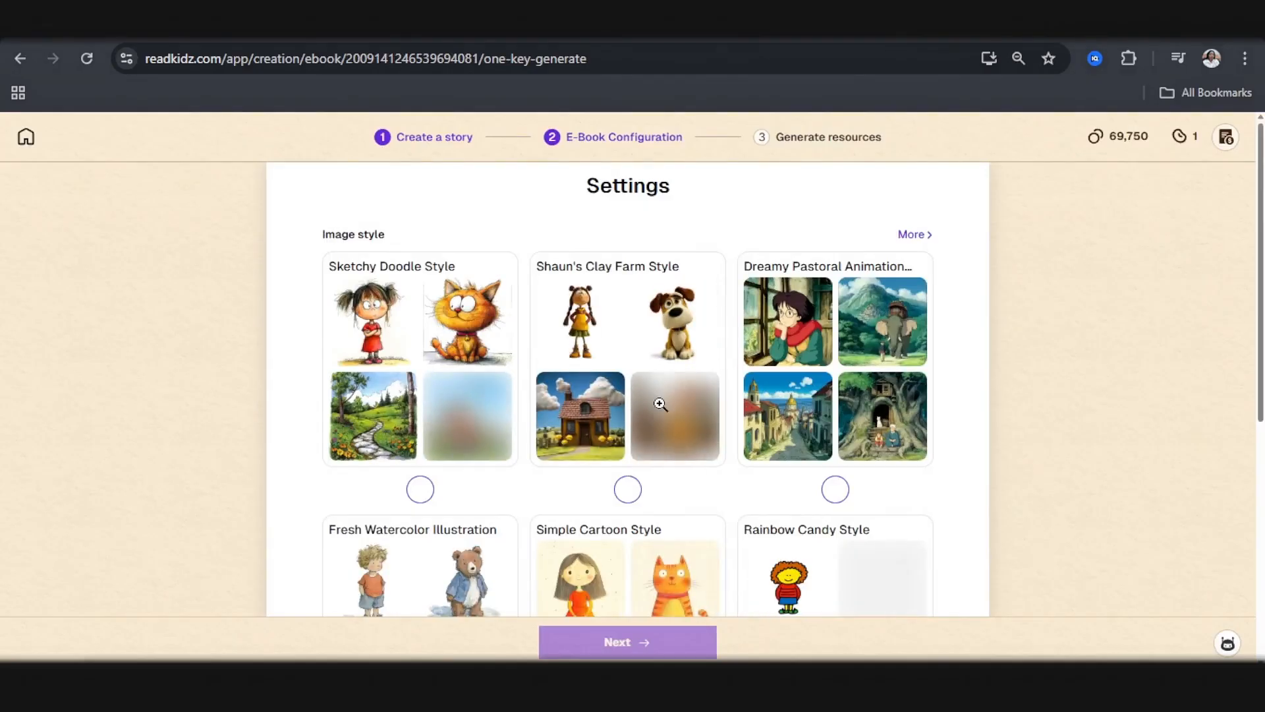
pyautogui.scroll(-2, 669, 404)
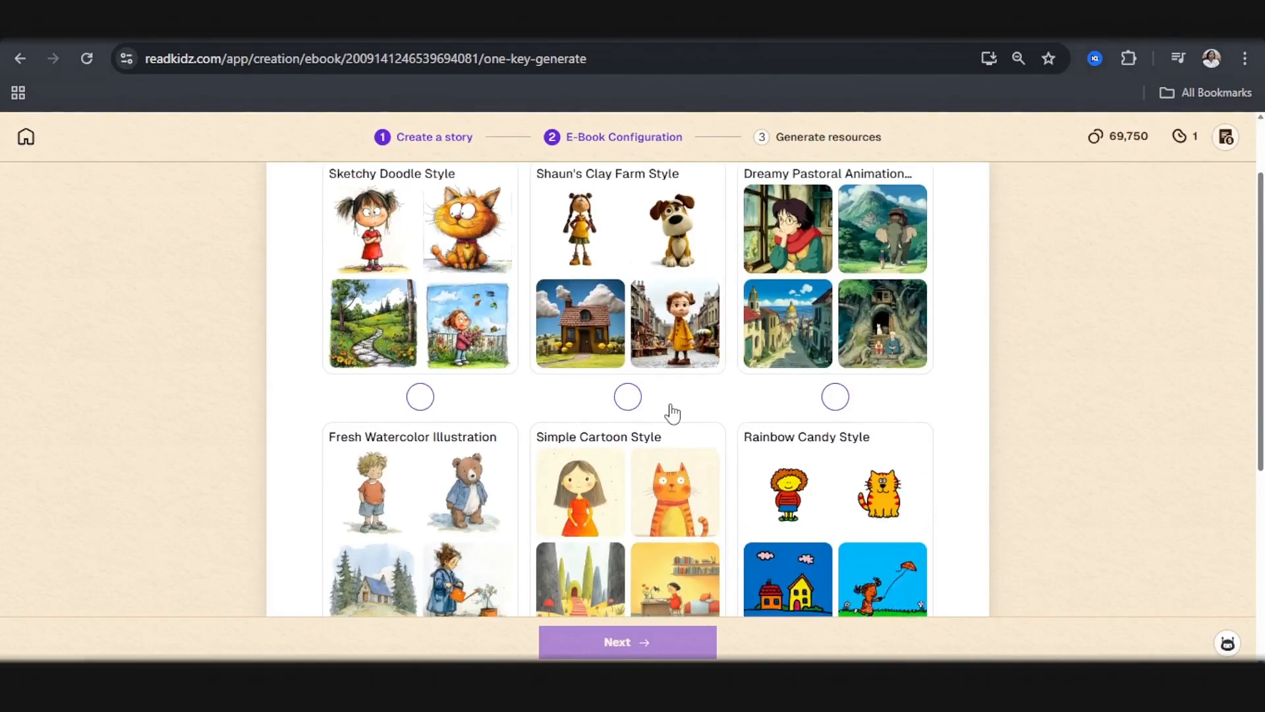
pyautogui.scroll(-2, 740, 449)
pyautogui.scroll(4, 857, 329)
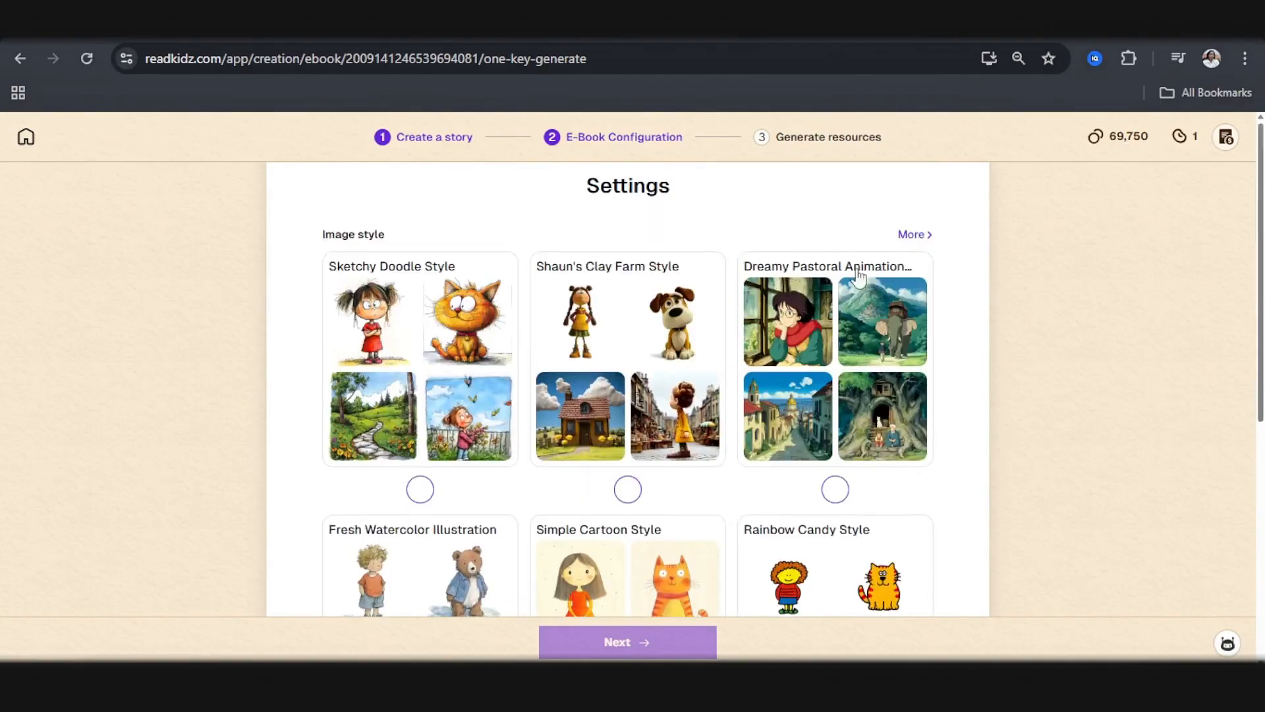
pyautogui.click(918, 238)
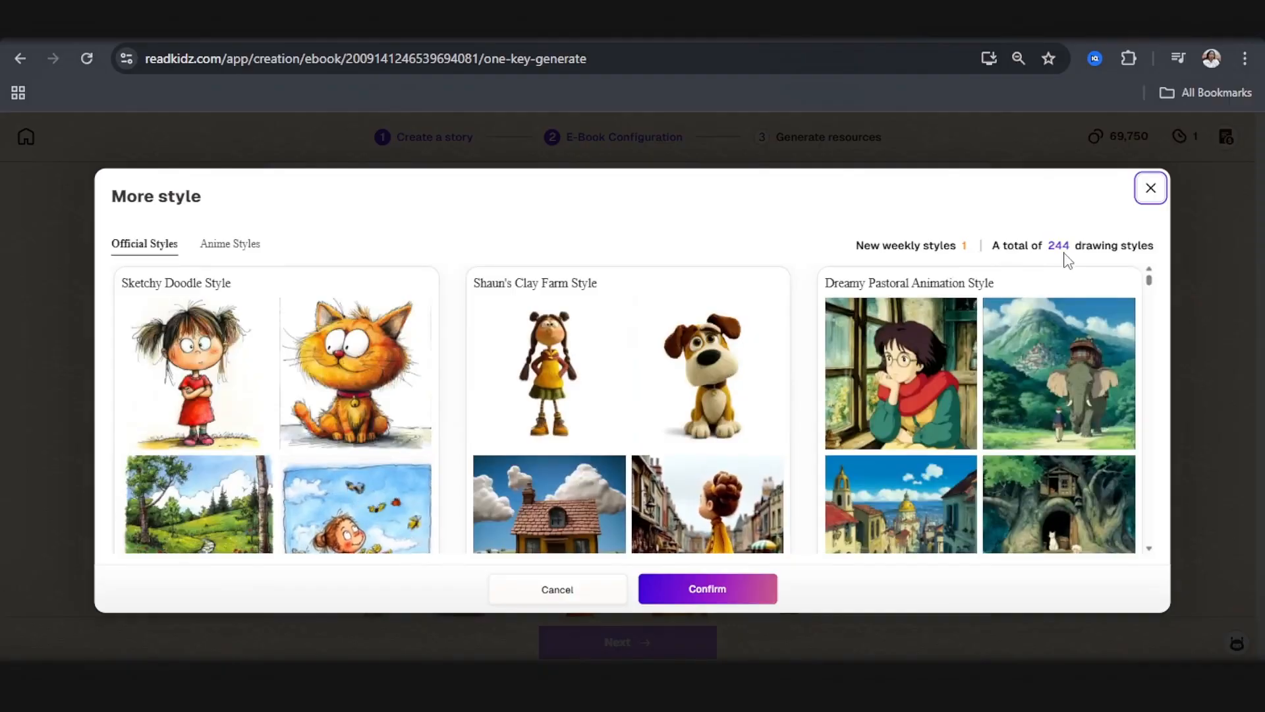
pyautogui.scroll(-1, 880, 379)
pyautogui.scroll(-5, 880, 379)
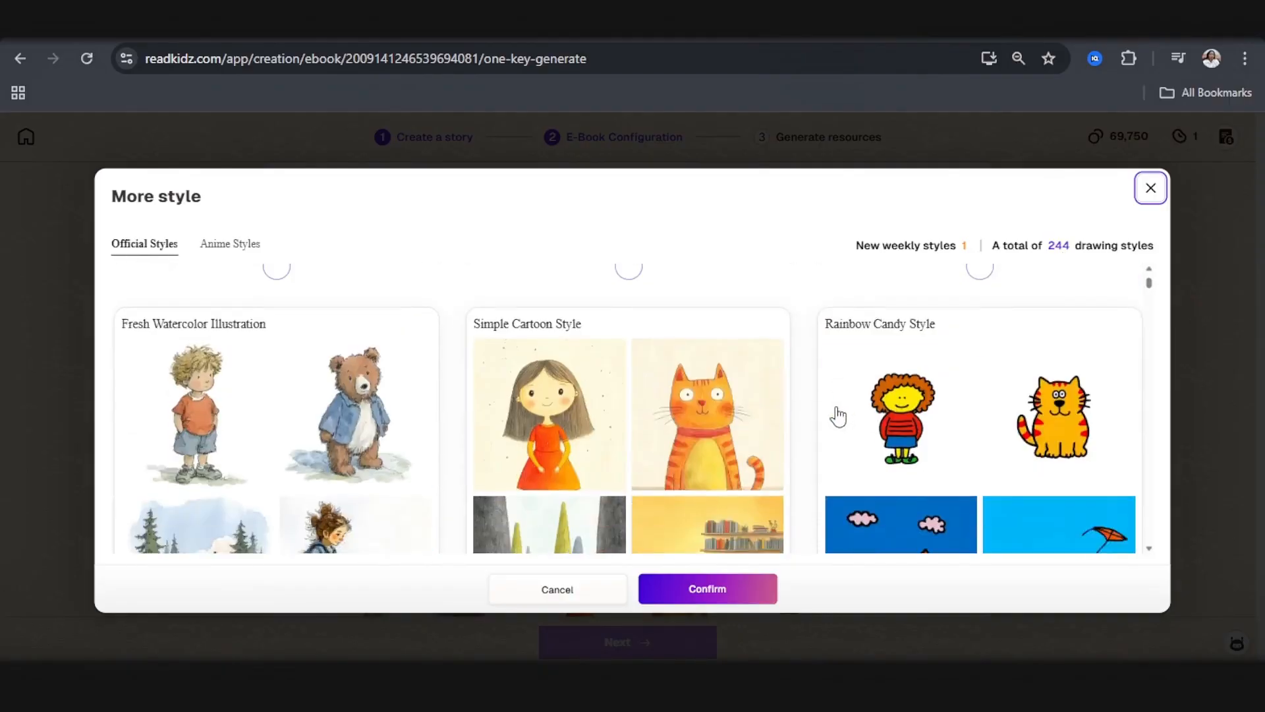
pyautogui.scroll(-5, 824, 429)
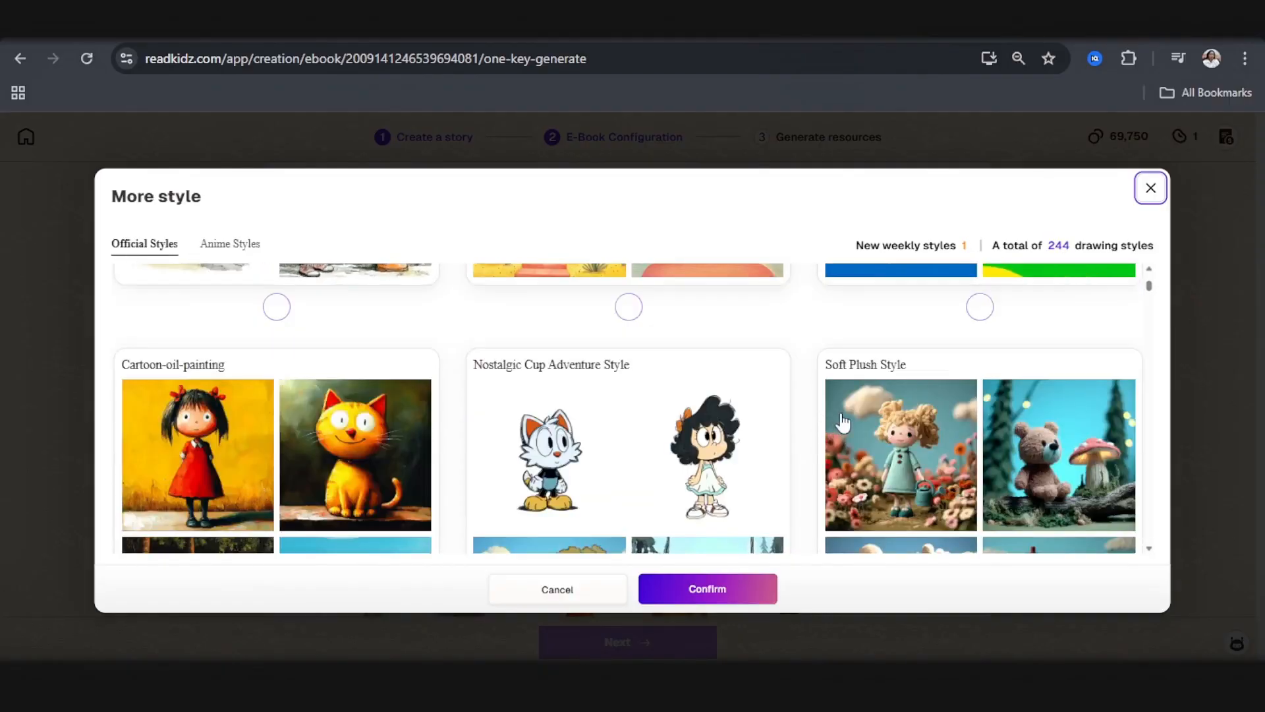
pyautogui.scroll(-10, 243, 453)
pyautogui.scroll(-2, 238, 454)
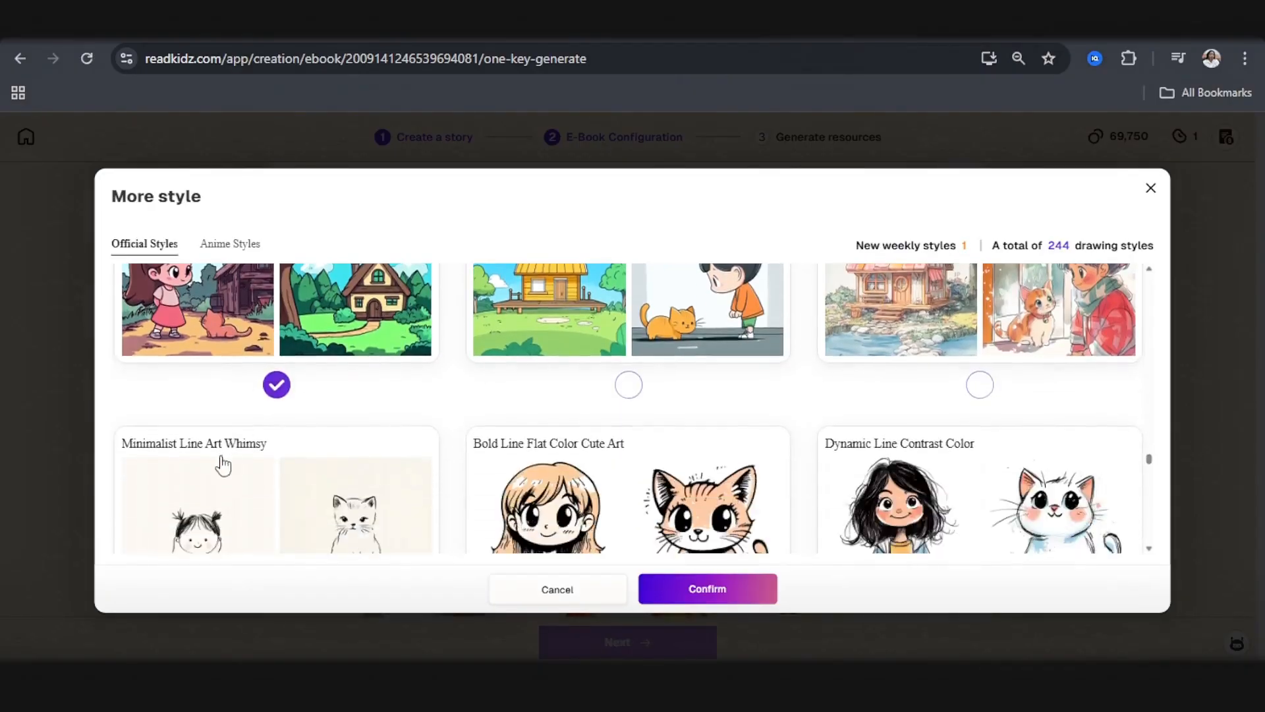
pyautogui.scroll(4, 226, 458)
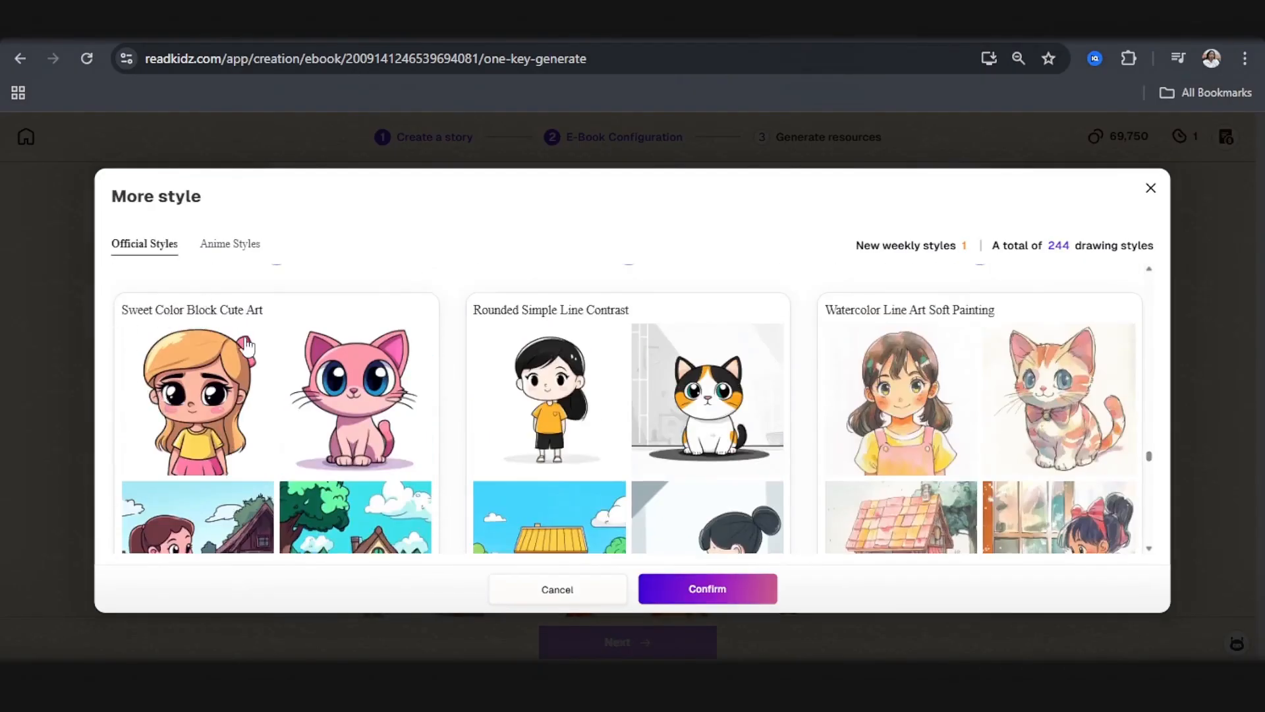
pyautogui.scroll(-2, 280, 406)
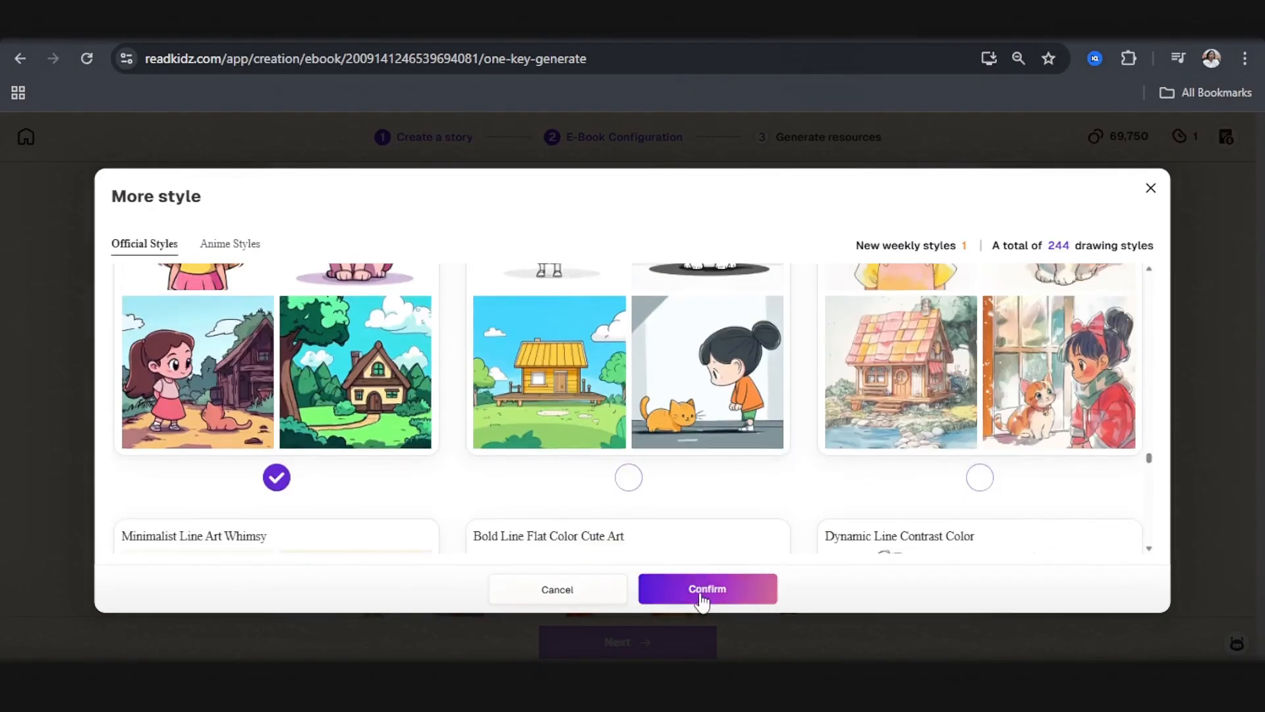
pyautogui.click(700, 596)
pyautogui.click(644, 643)
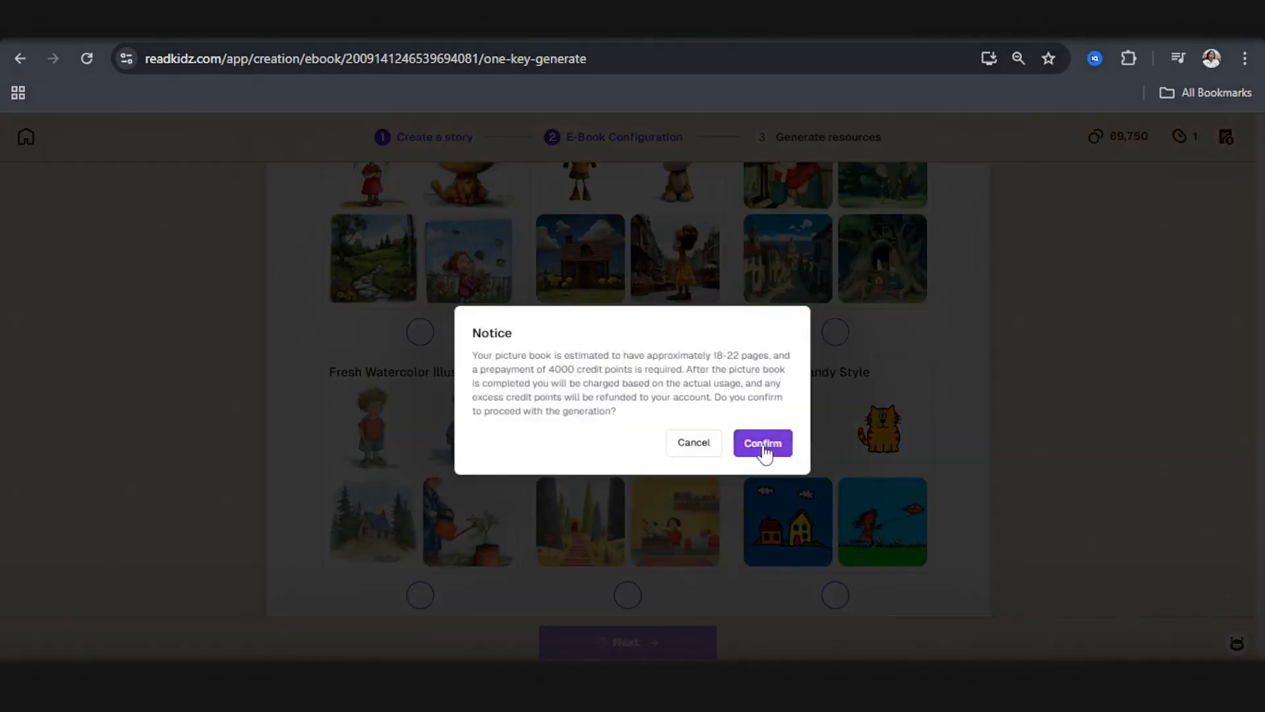
pyautogui.click(765, 443)
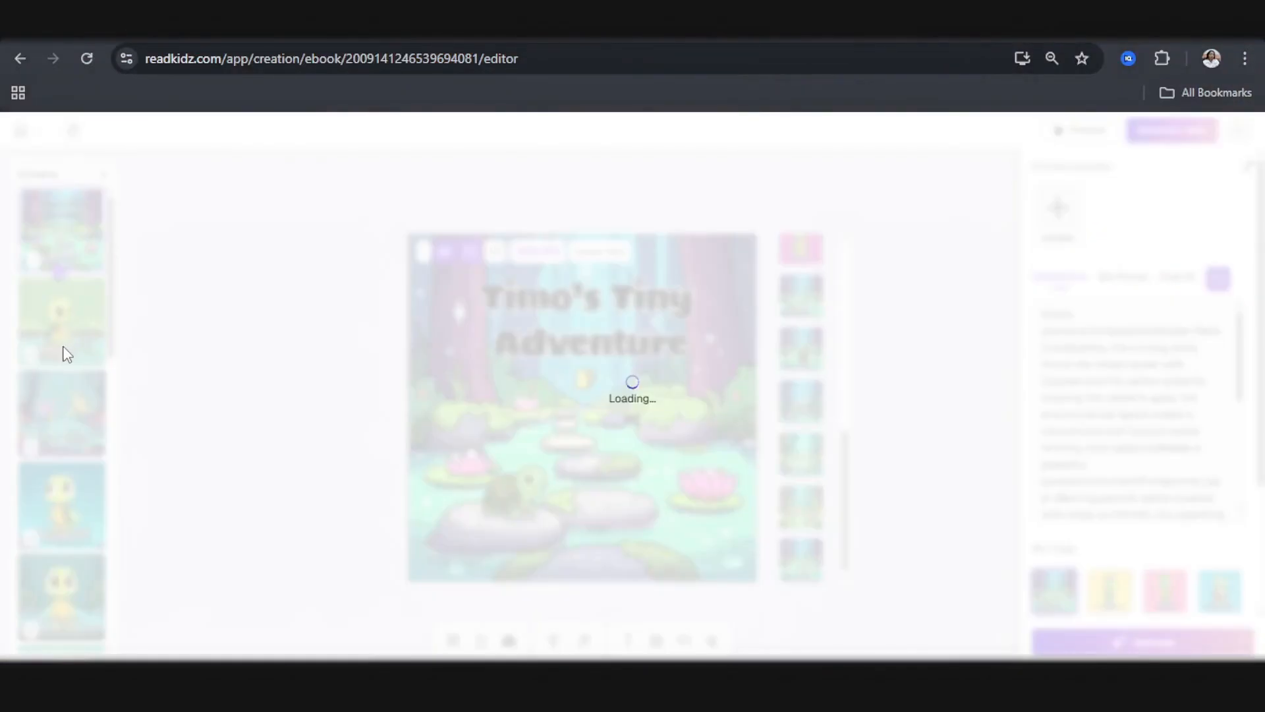
# Step: Examine the generated cover and the second page of Timo's Tiny Adventure in the editor
pyautogui.click(66, 354)
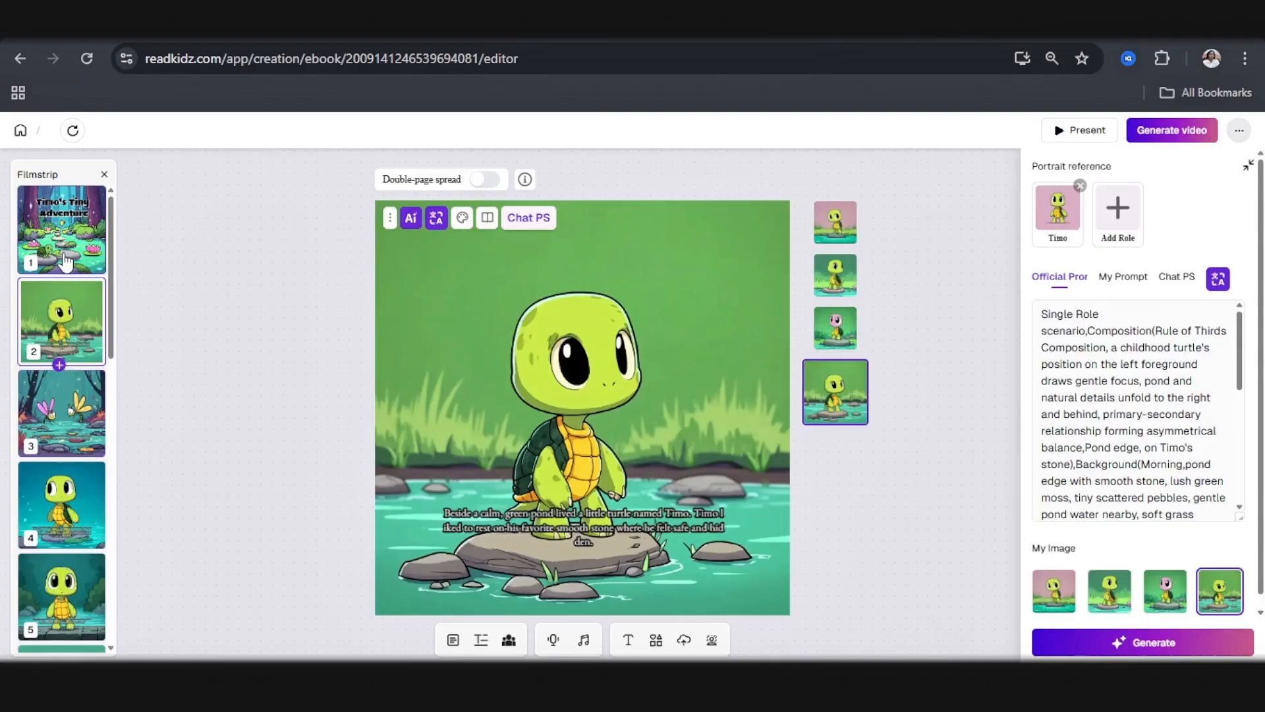
pyautogui.click(66, 261)
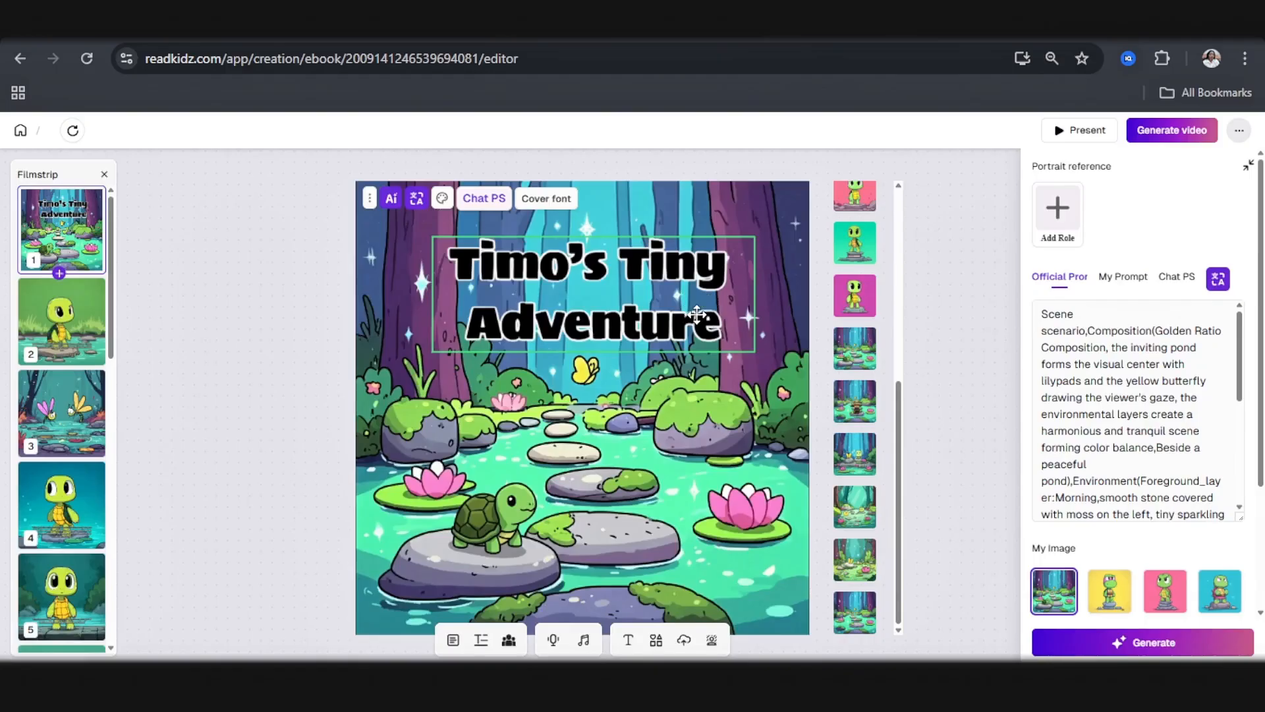
pyautogui.click(39, 349)
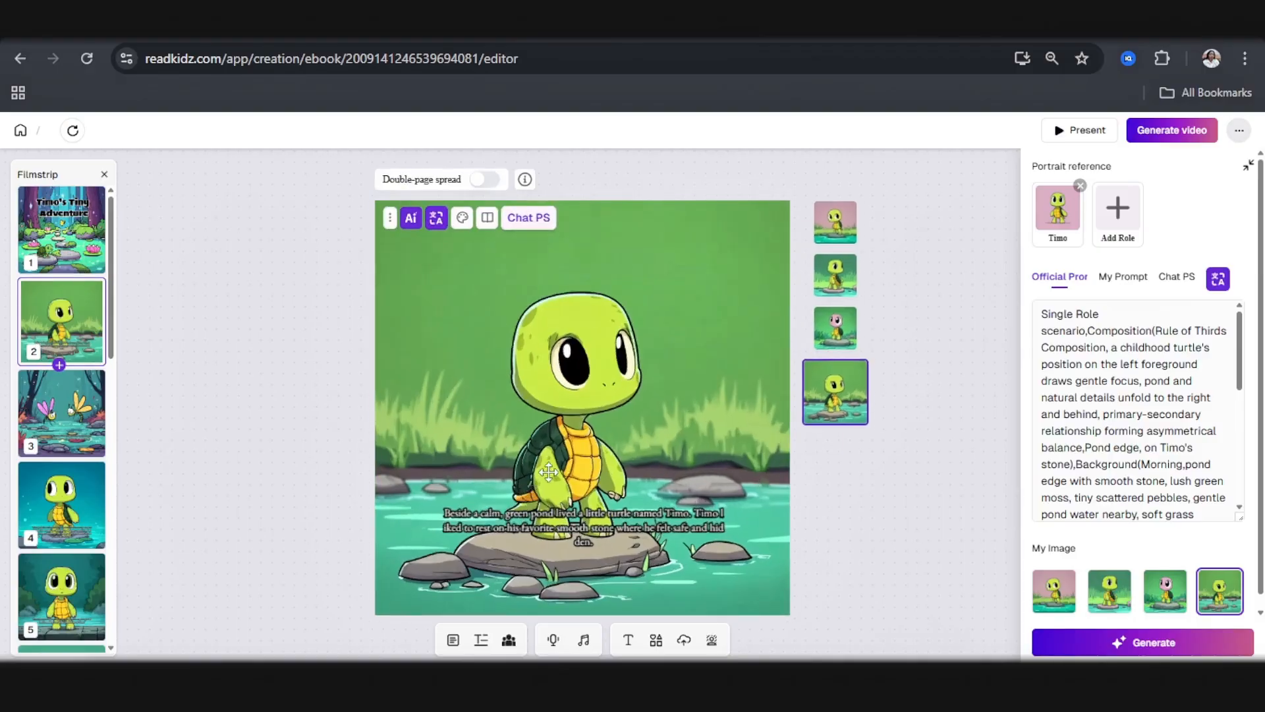
# Step: Make the caption text on page 2 bold and change its font to Atma
pyautogui.click(549, 519)
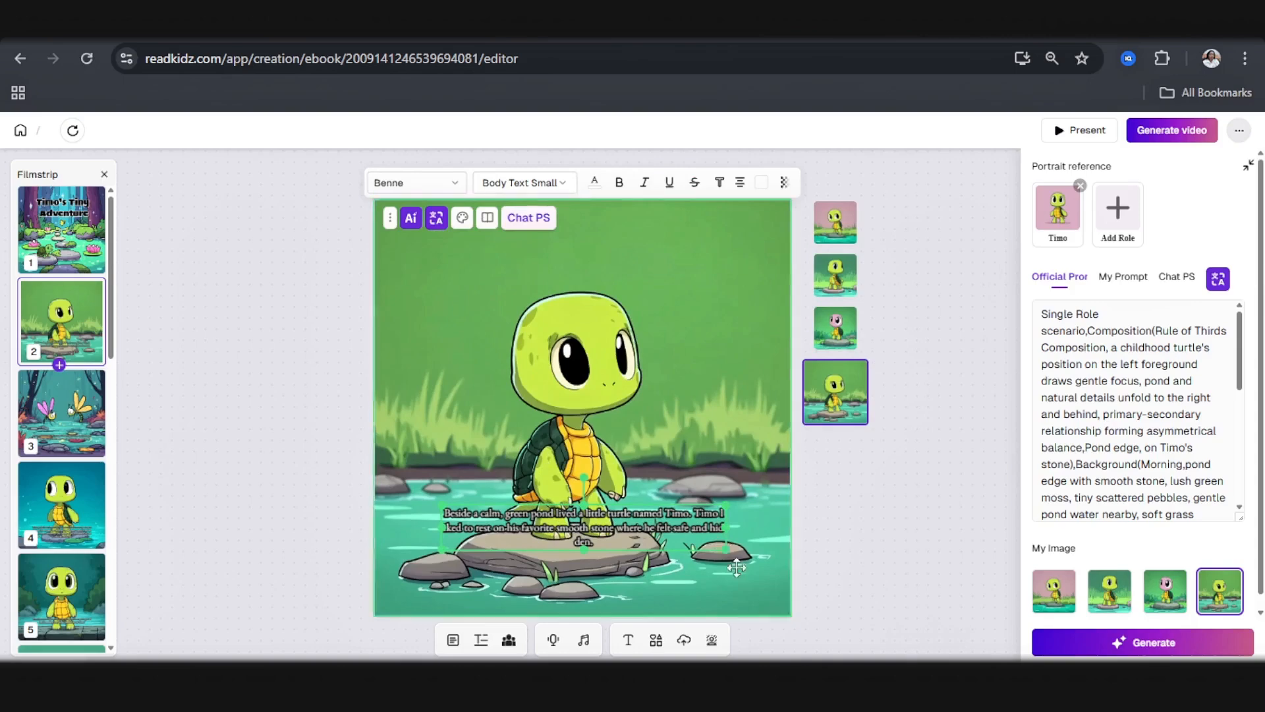
pyautogui.click(619, 184)
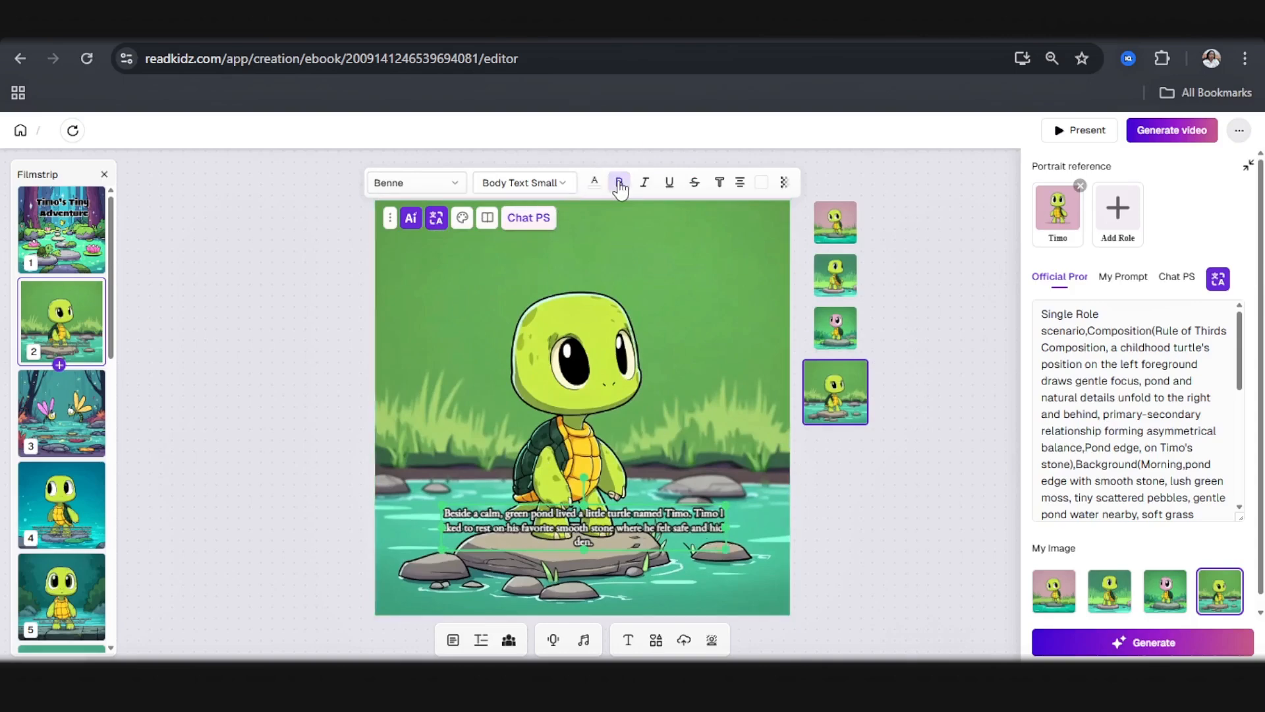
pyautogui.click(449, 185)
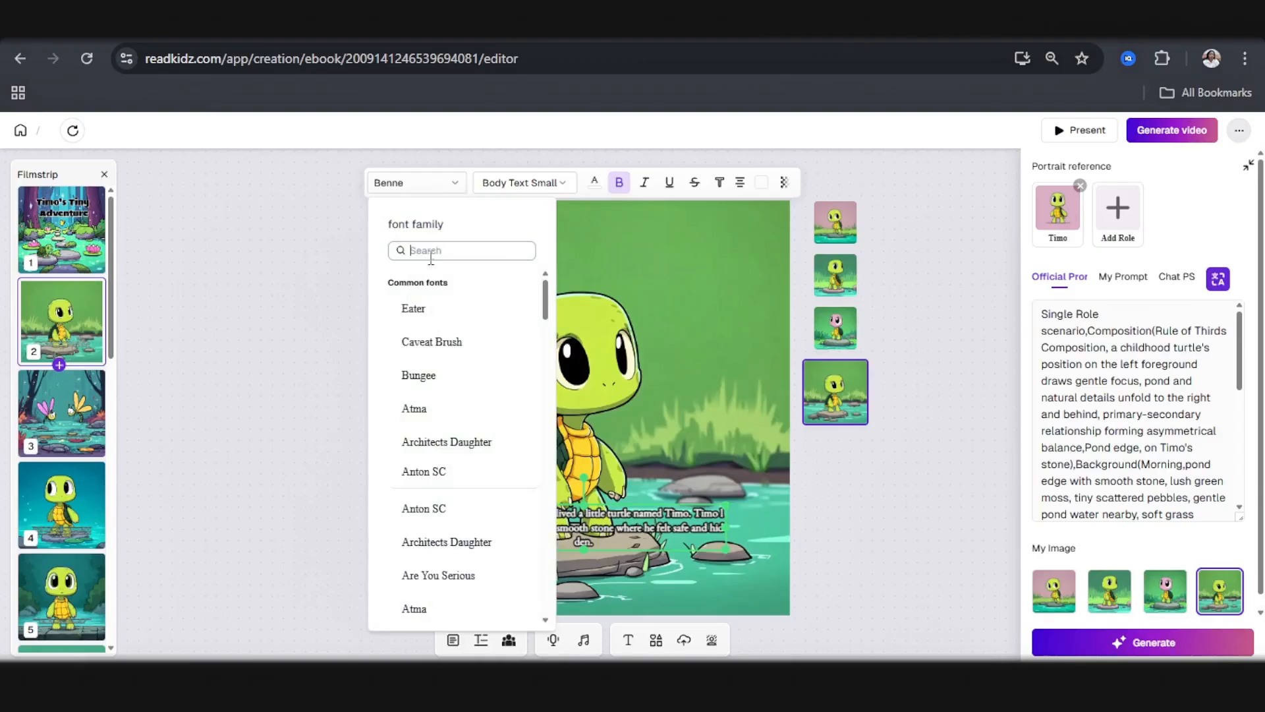
pyautogui.click(435, 411)
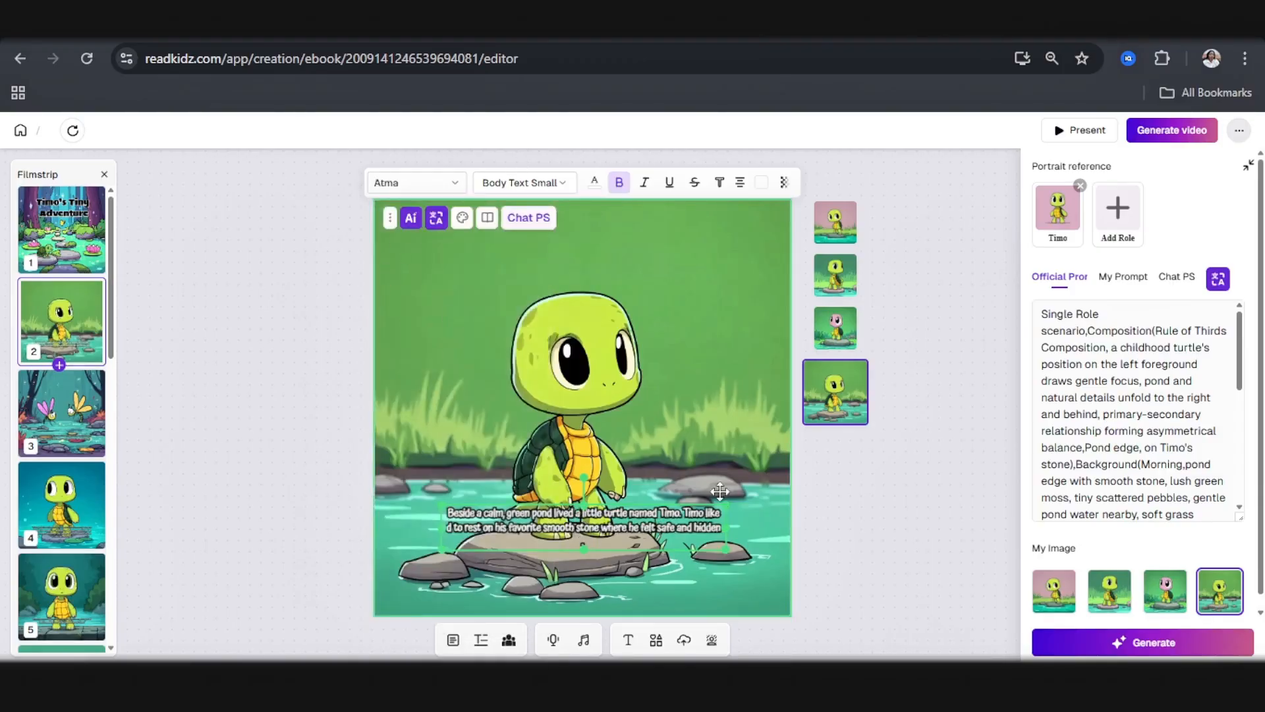
# Step: Enlarge and widen the page 2 caption so it fits on two lines, and place it over the stones near the picture's lower edge
pyautogui.moveTo(725, 548); pyautogui.dragTo(777, 586)
pyautogui.moveTo(728, 540); pyautogui.dragTo(685, 556)
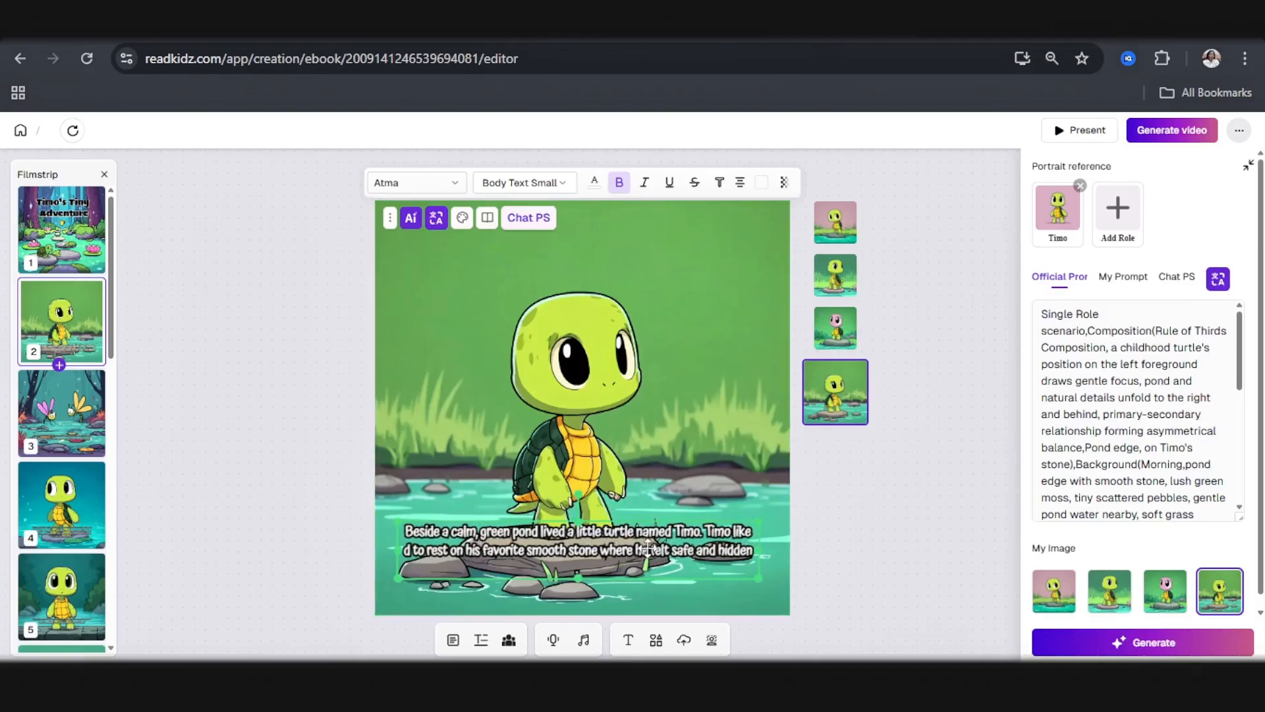
pyautogui.moveTo(761, 580); pyautogui.dragTo(771, 590)
pyautogui.moveTo(703, 552)
pyautogui.mouseDown()
pyautogui.moveTo(692, 558)
pyautogui.moveTo(703, 552)
pyautogui.mouseUp()
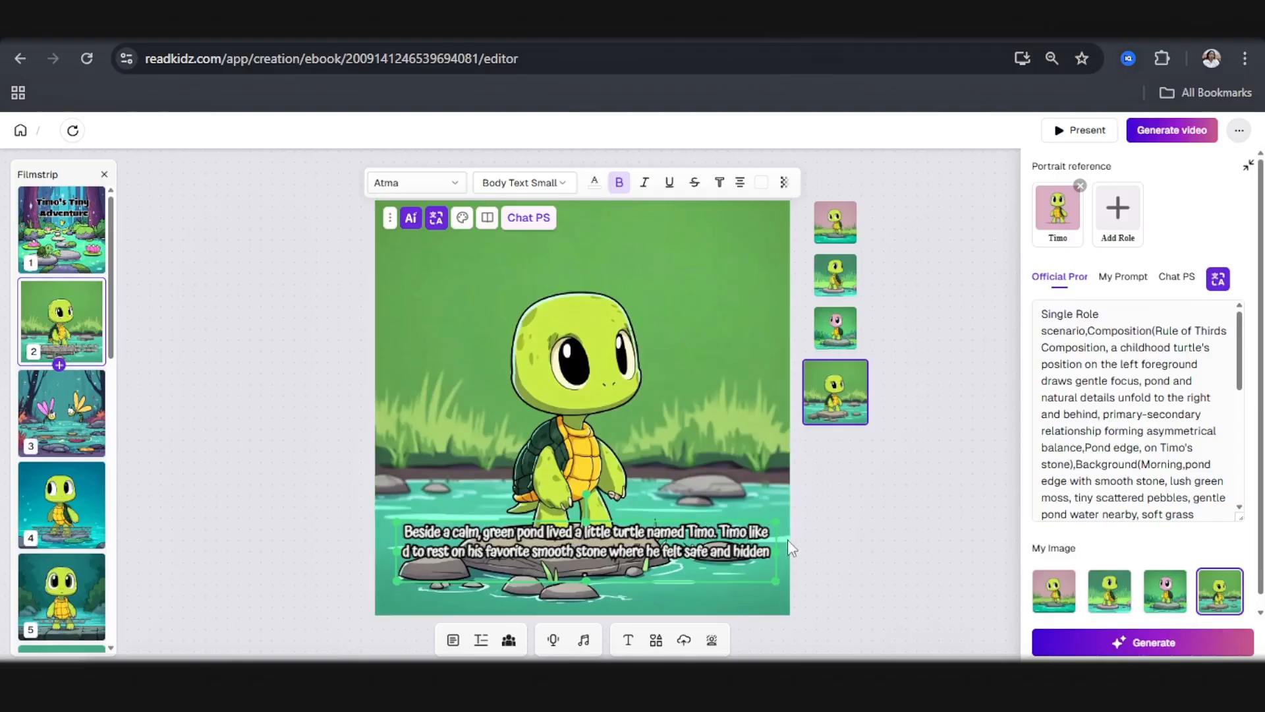
pyautogui.moveTo(782, 551); pyautogui.dragTo(770, 553)
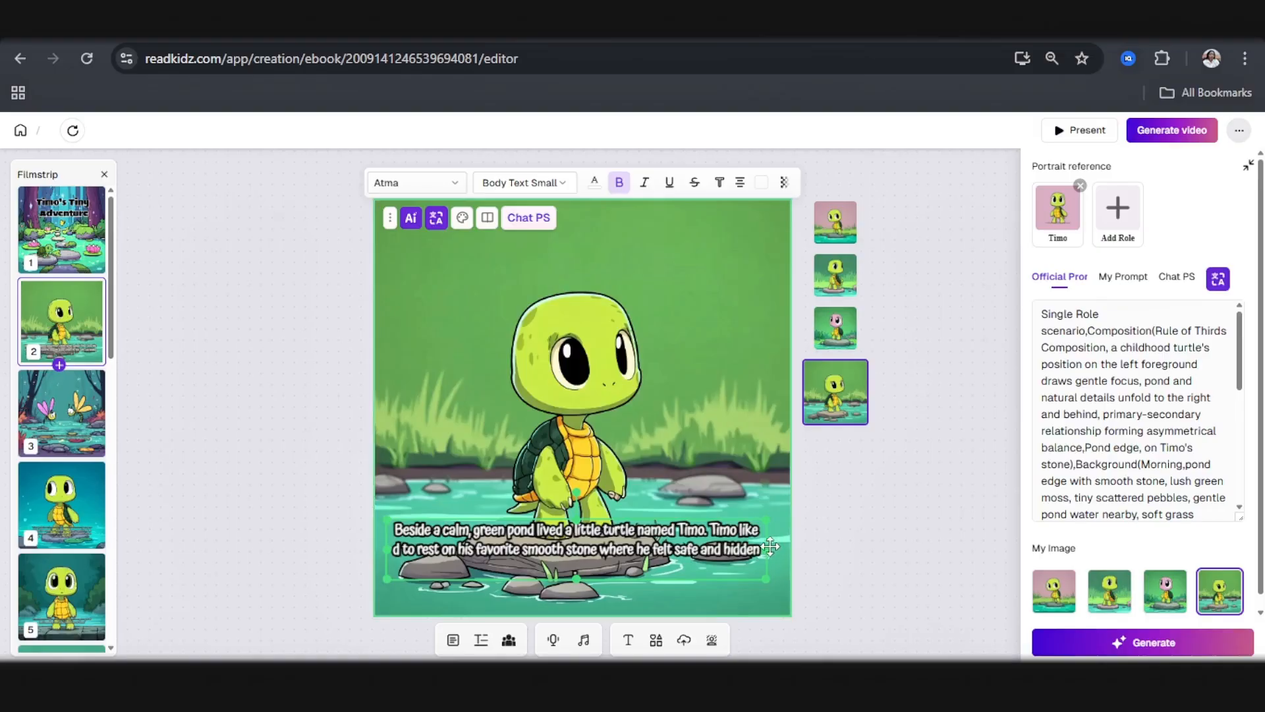
pyautogui.moveTo(767, 549); pyautogui.dragTo(778, 549)
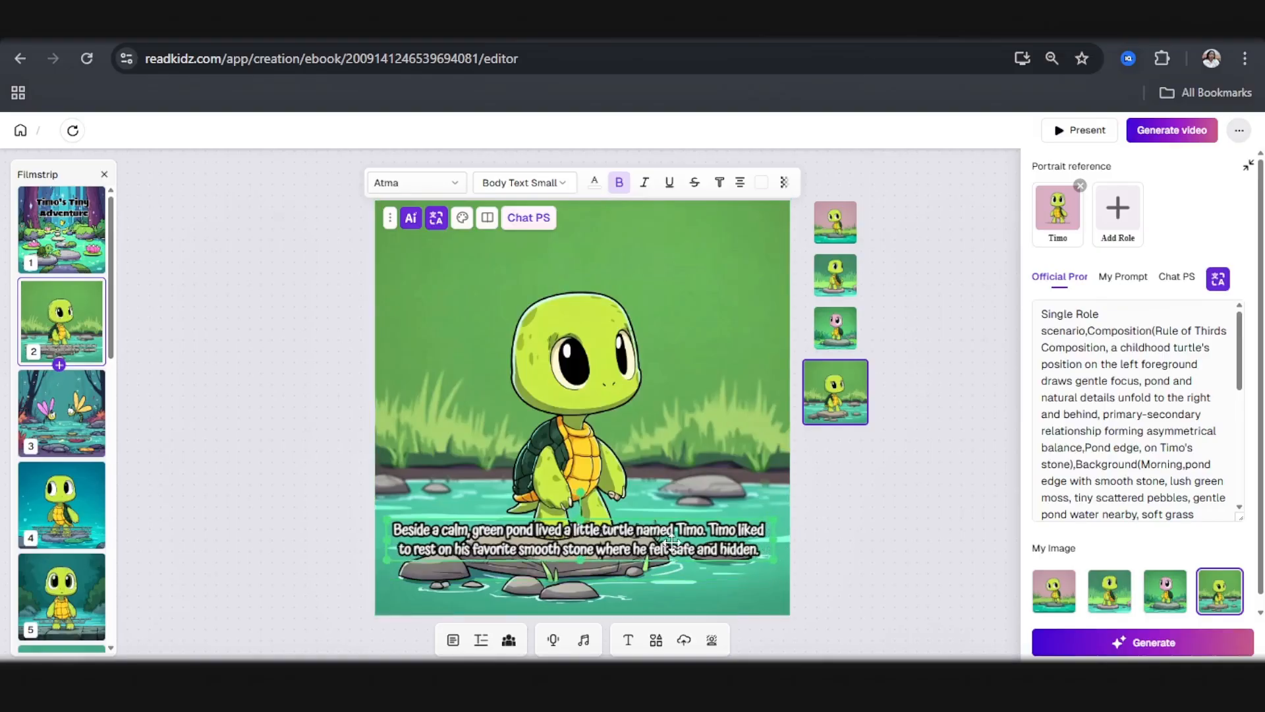
pyautogui.moveTo(642, 555); pyautogui.dragTo(651, 565)
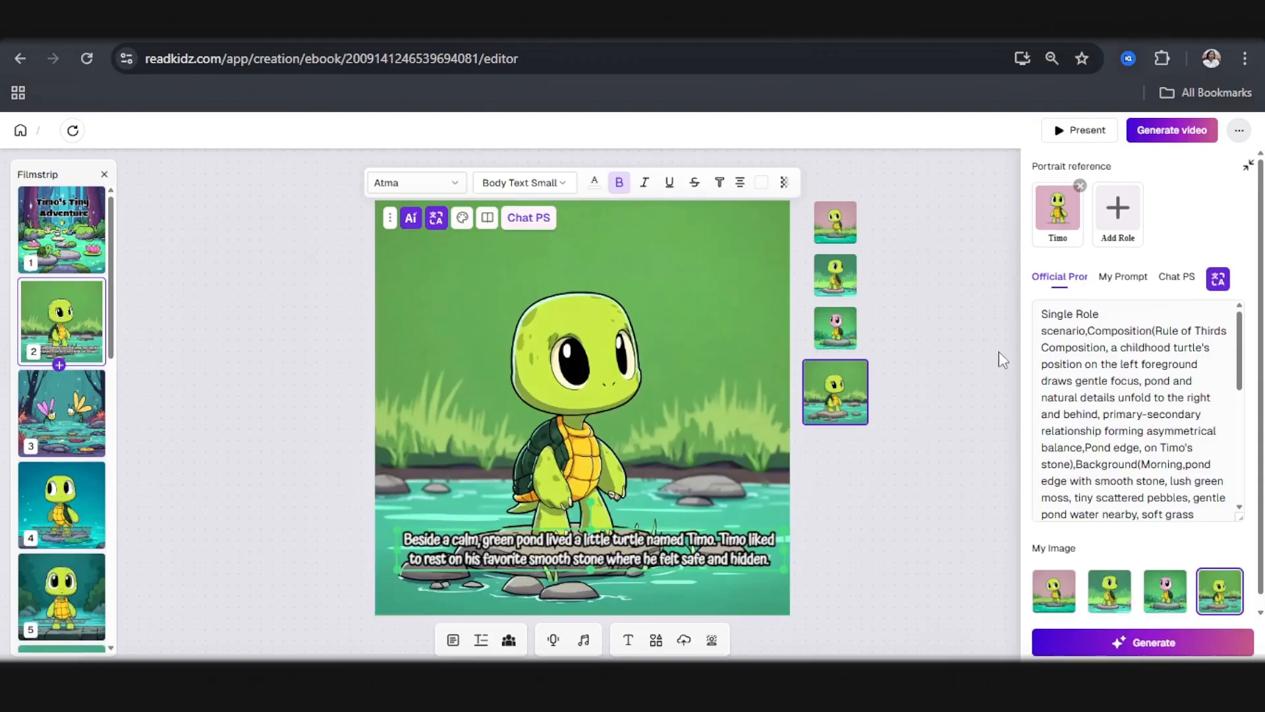
# Step: Regenerate the page 2 illustration through Chat PS with the prompt "Make the turtle lay on its back"
pyautogui.click(1173, 281)
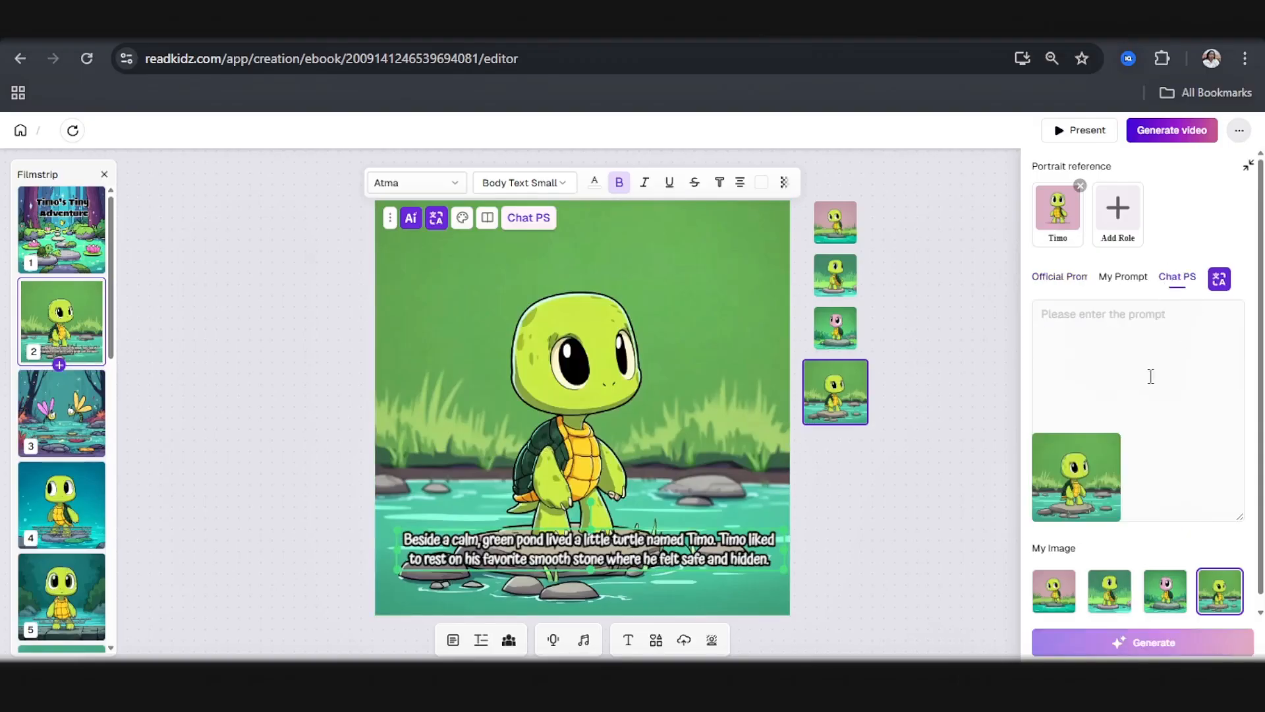
pyautogui.click(1059, 325)
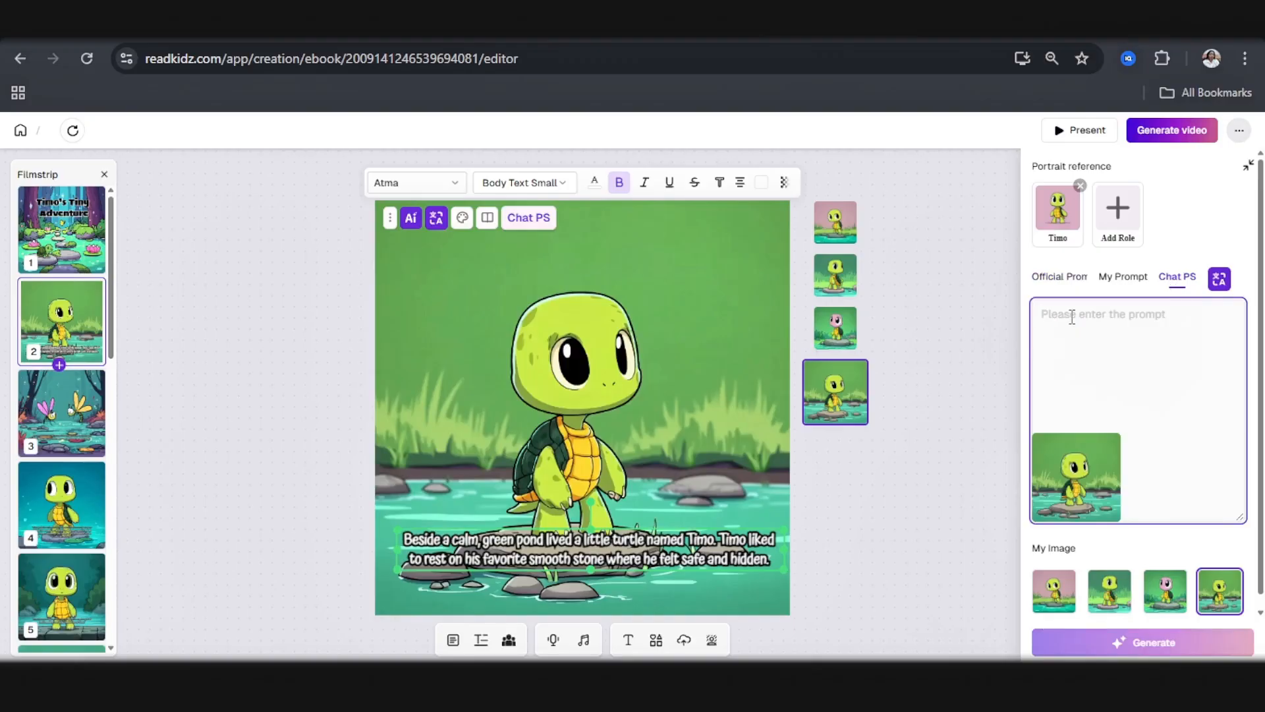
pyautogui.write('Make the turtle lay on its back')
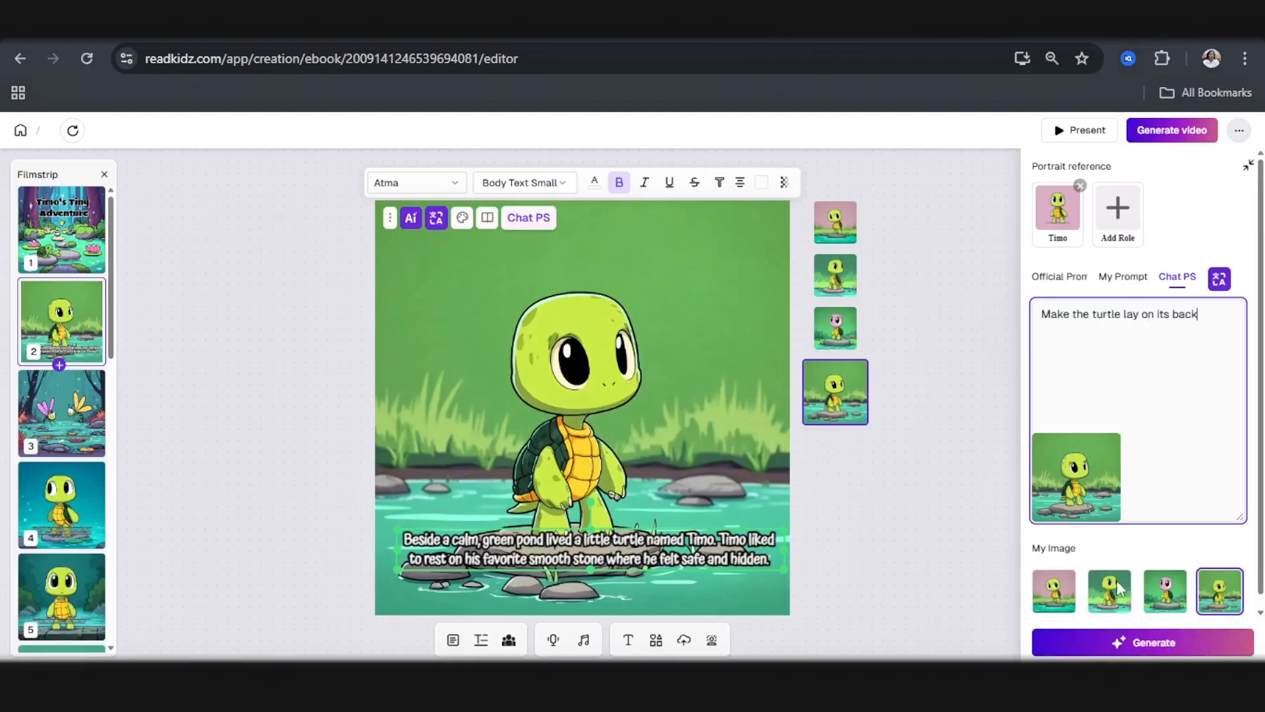
pyautogui.click(1146, 642)
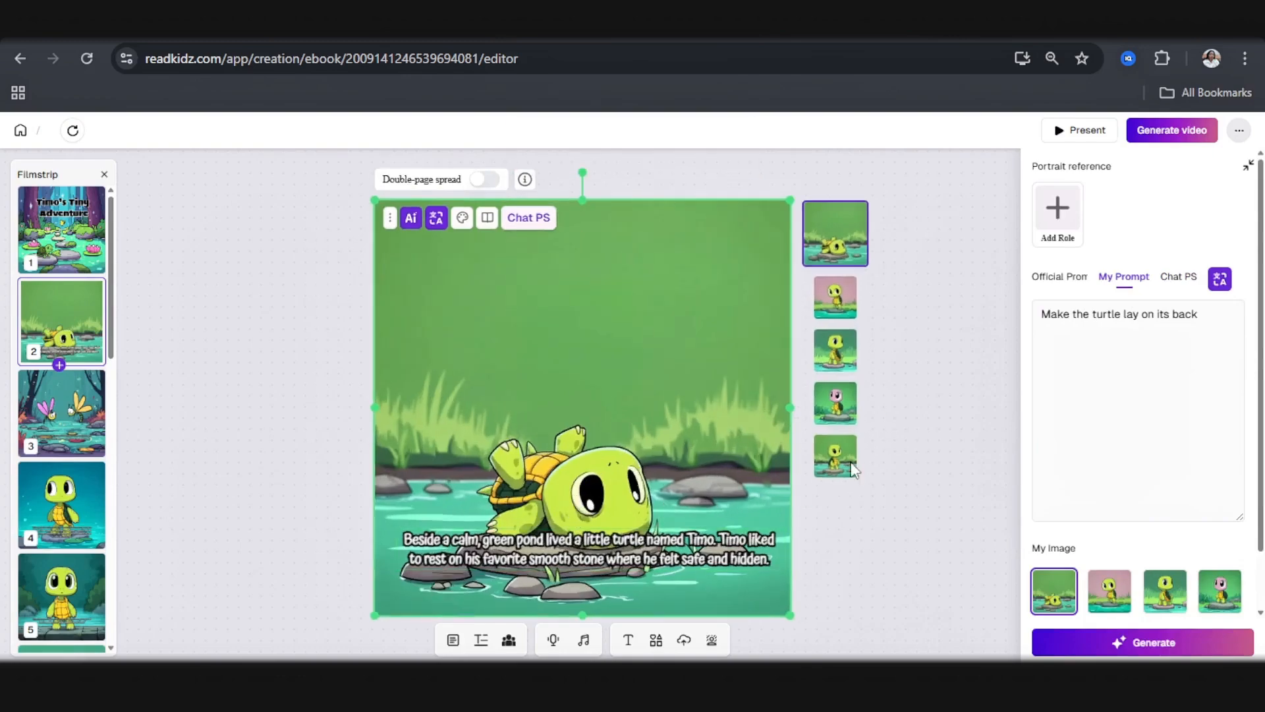
# Step: Open page 3 and preview the first two alternative dragonfly pond illustrations without applying them
pyautogui.click(44, 409)
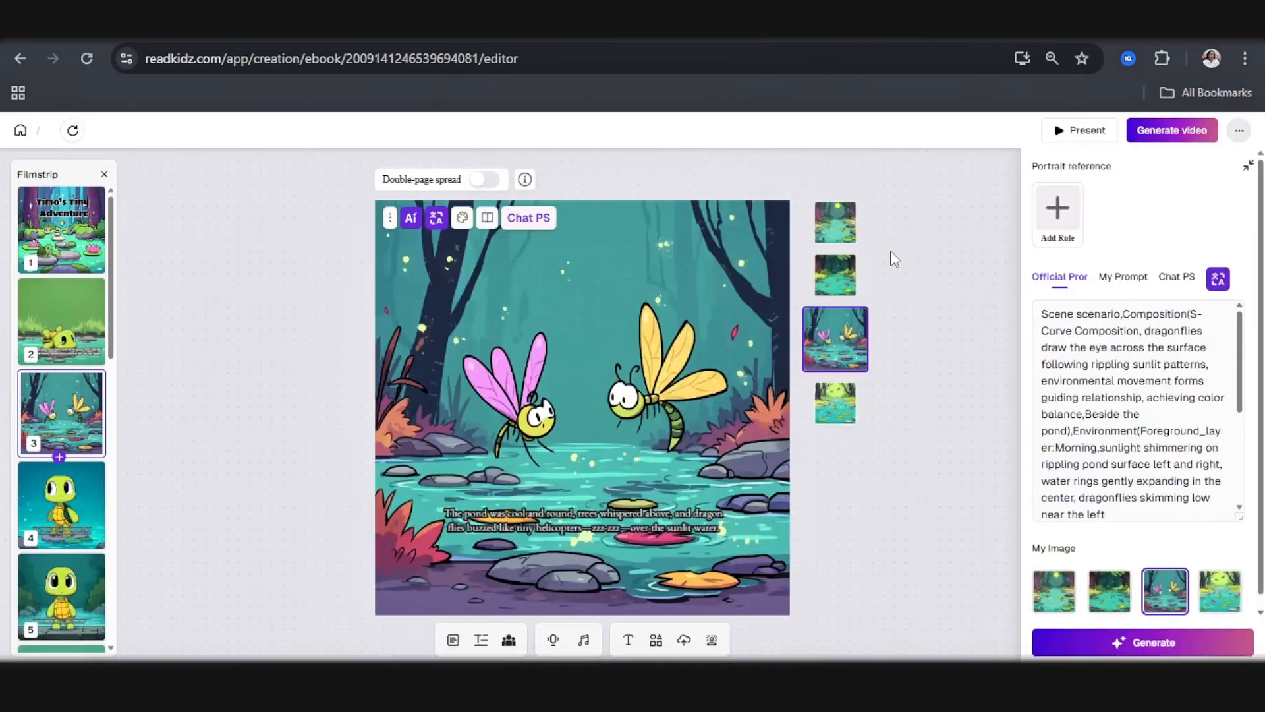
pyautogui.click(831, 226)
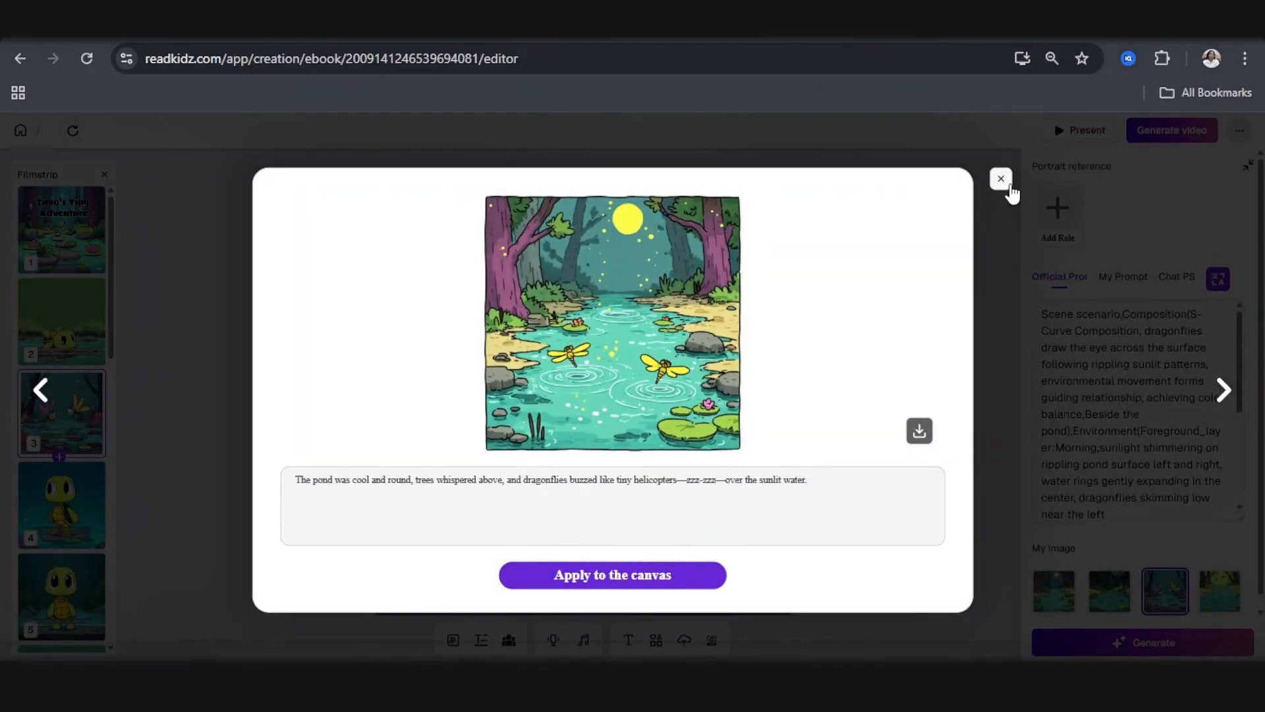
pyautogui.click(1001, 179)
pyautogui.click(838, 290)
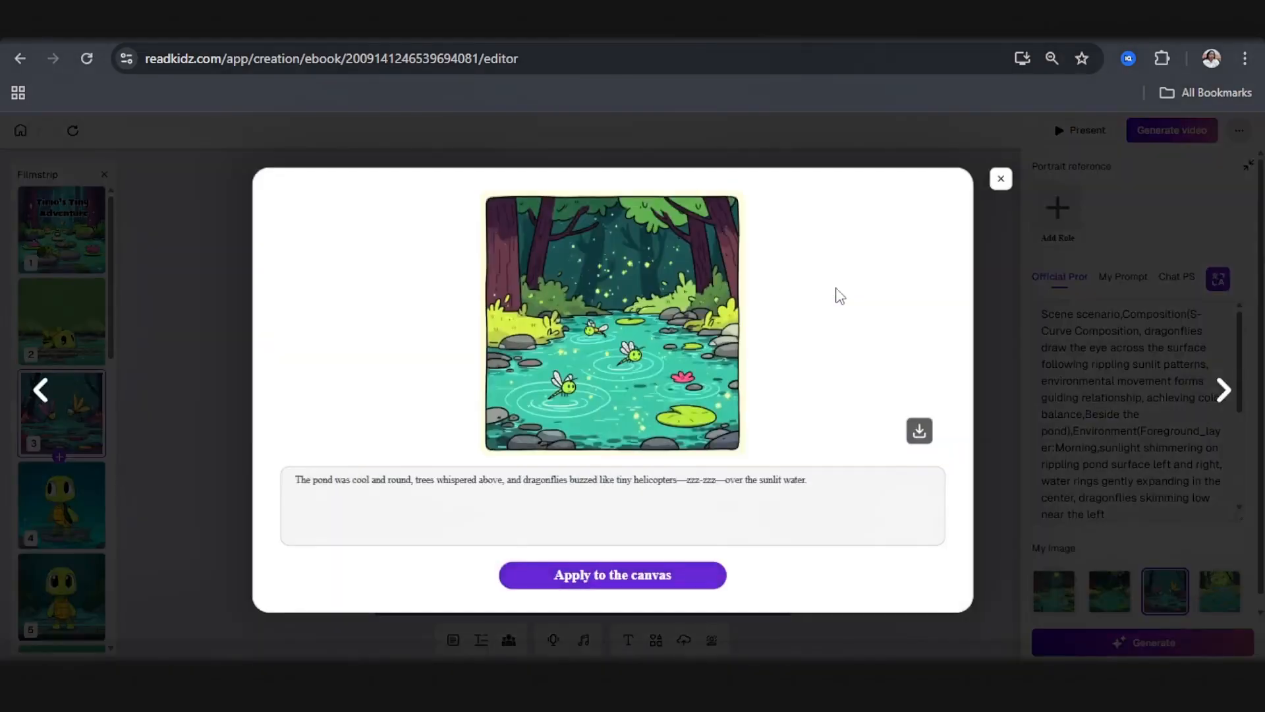
pyautogui.click(1000, 178)
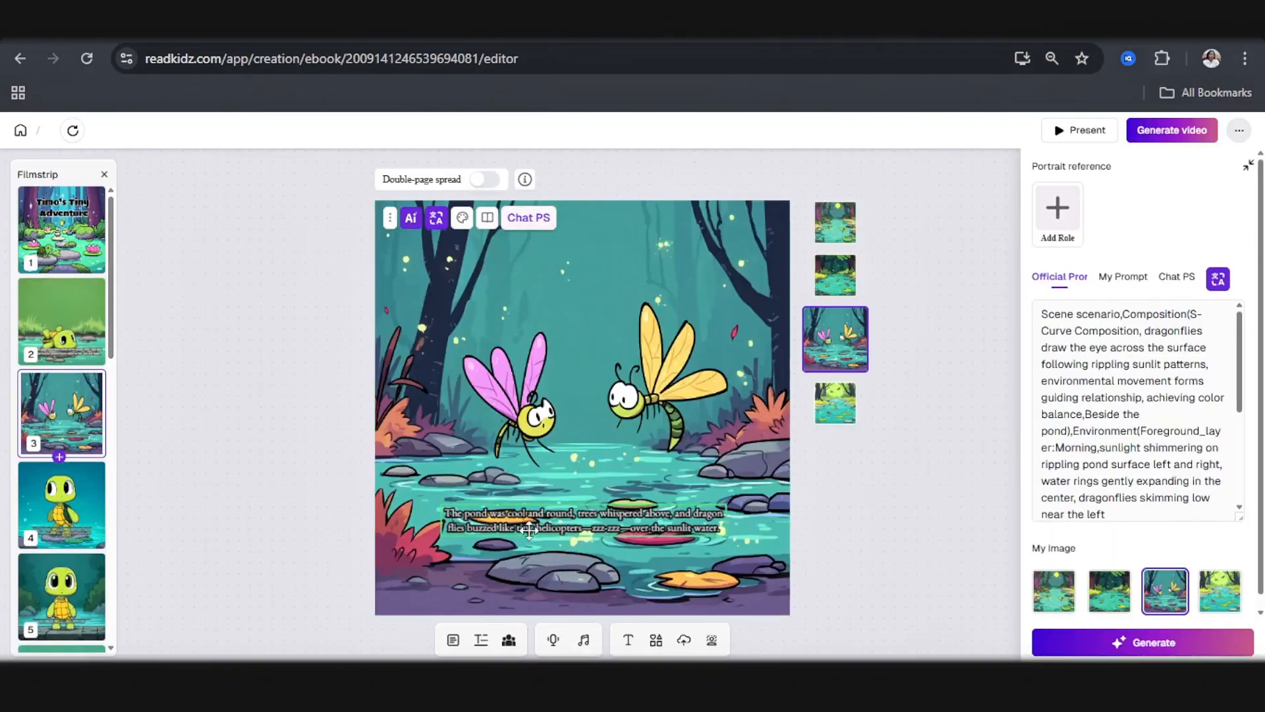
# Step: Insert a blank page after page 3, open it, and check the list of roles that can be added to it
pyautogui.click(600, 534)
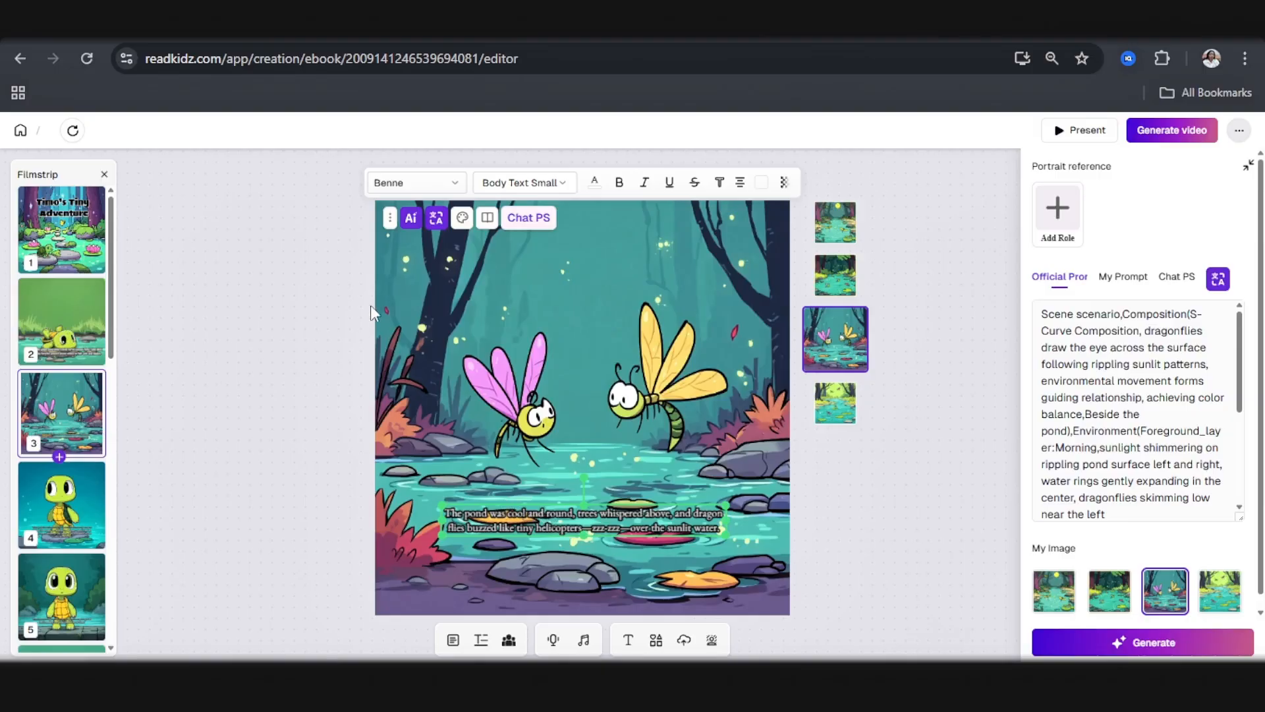
pyautogui.click(392, 220)
pyautogui.click(59, 457)
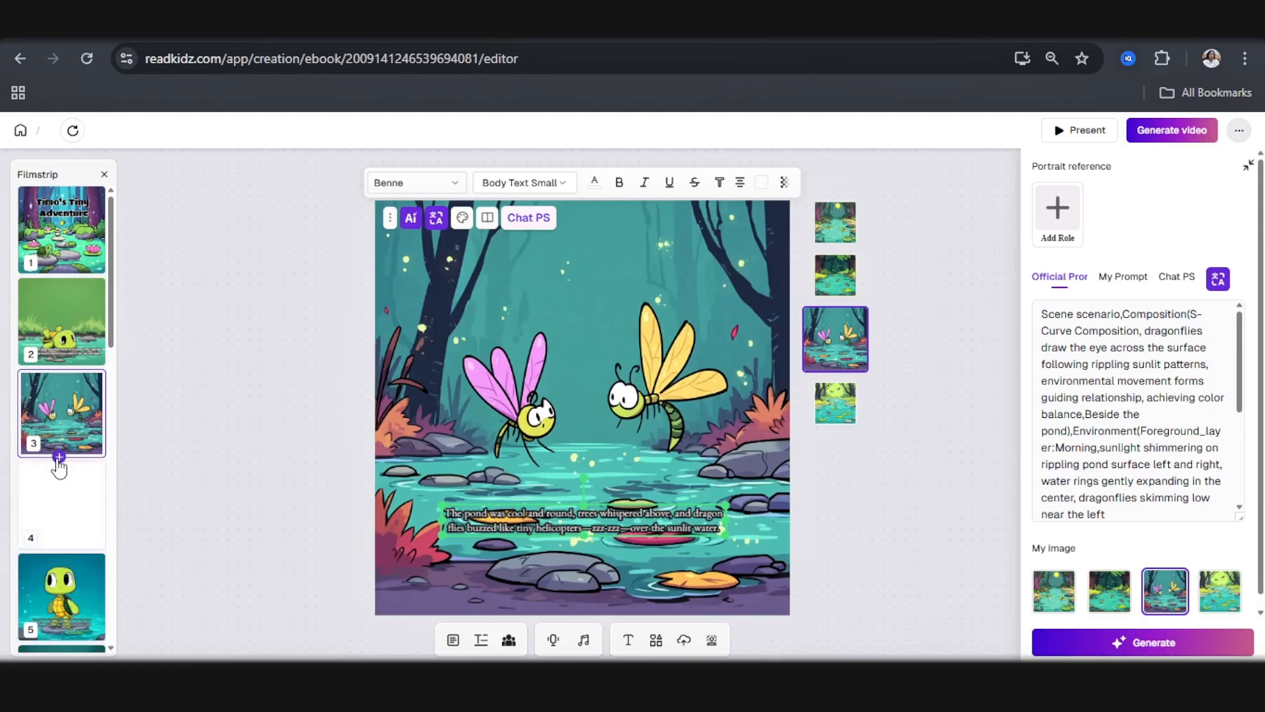
pyautogui.click(75, 511)
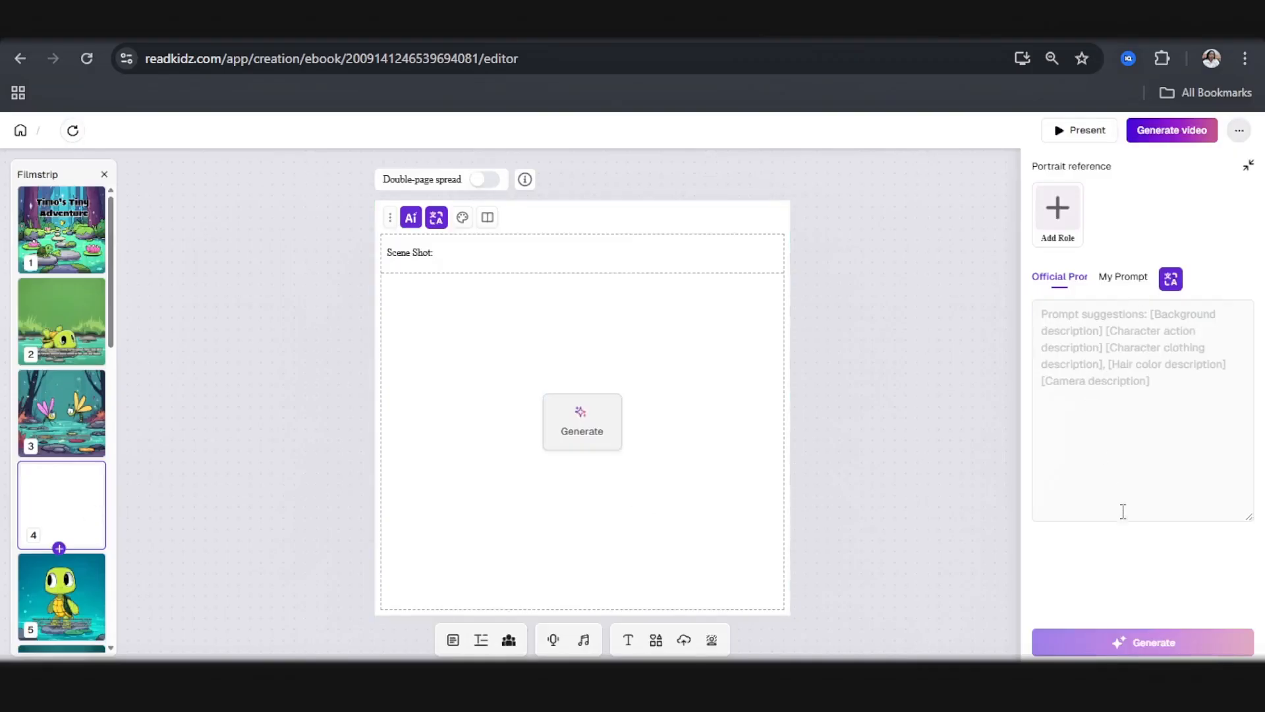
pyautogui.click(1054, 201)
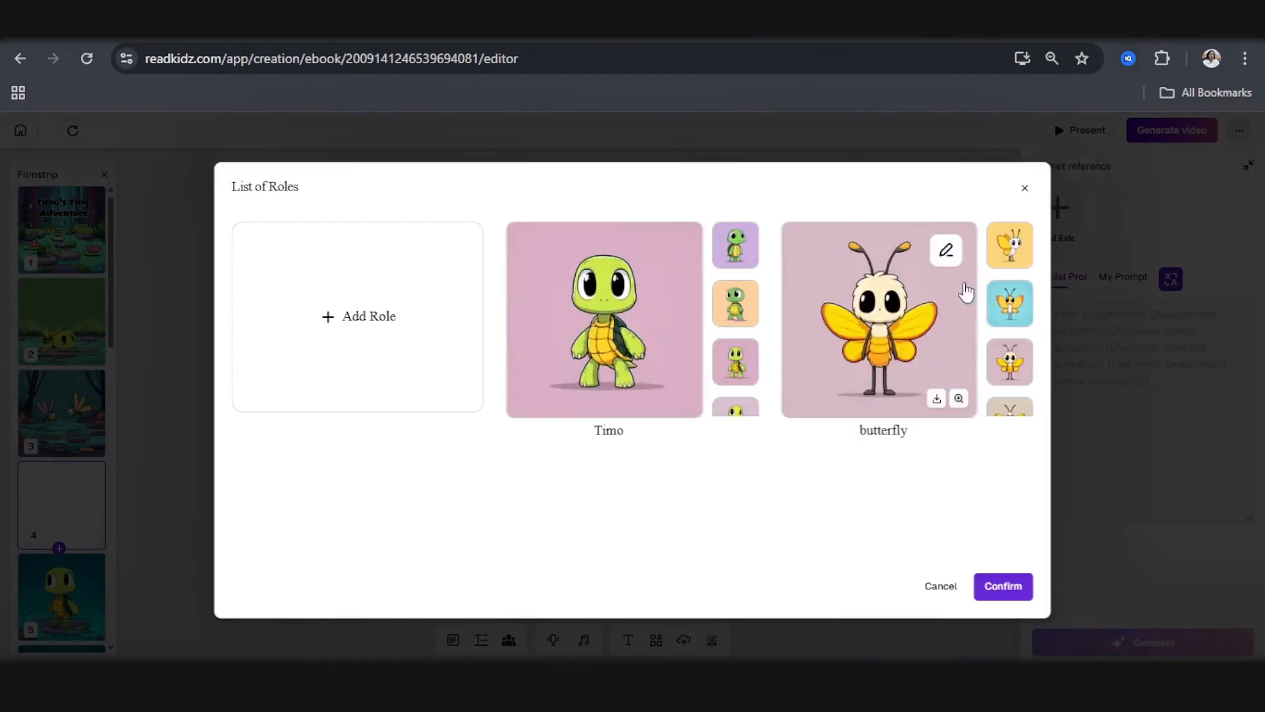
pyautogui.click(1027, 190)
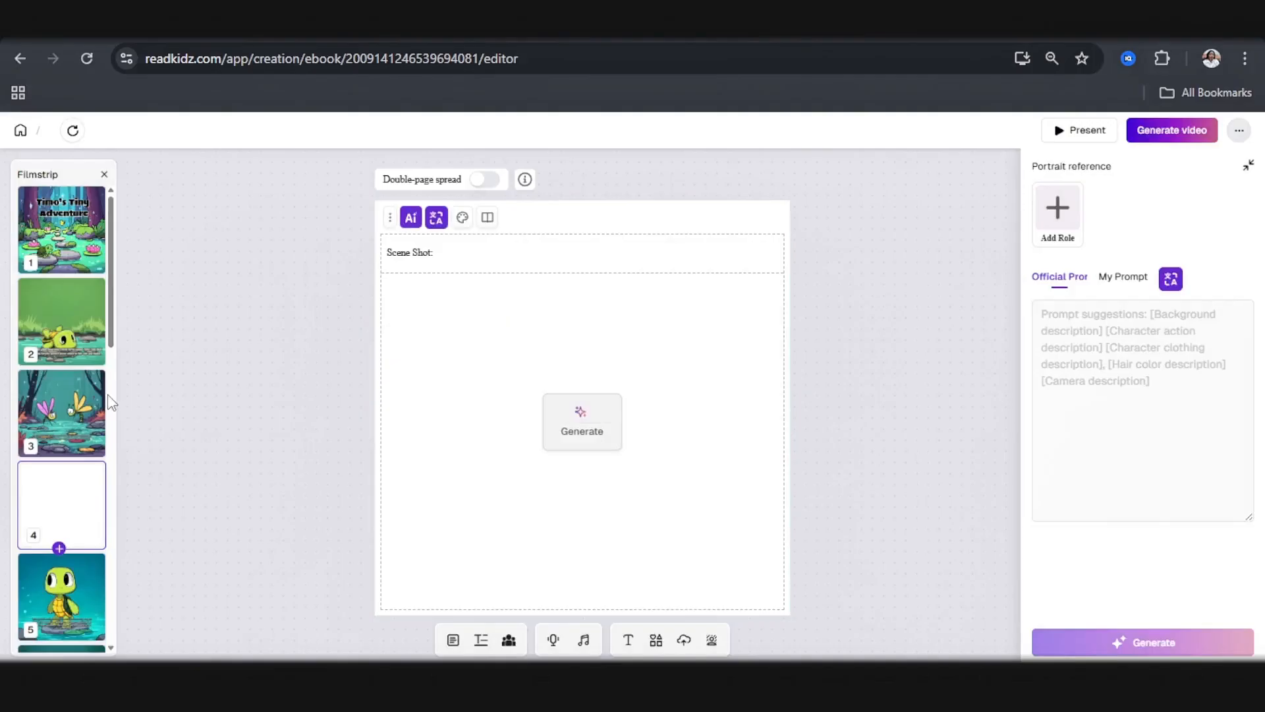
# Step: Delete the blank page 4 and confirm the deletion
pyautogui.scroll(-3, 93, 319)
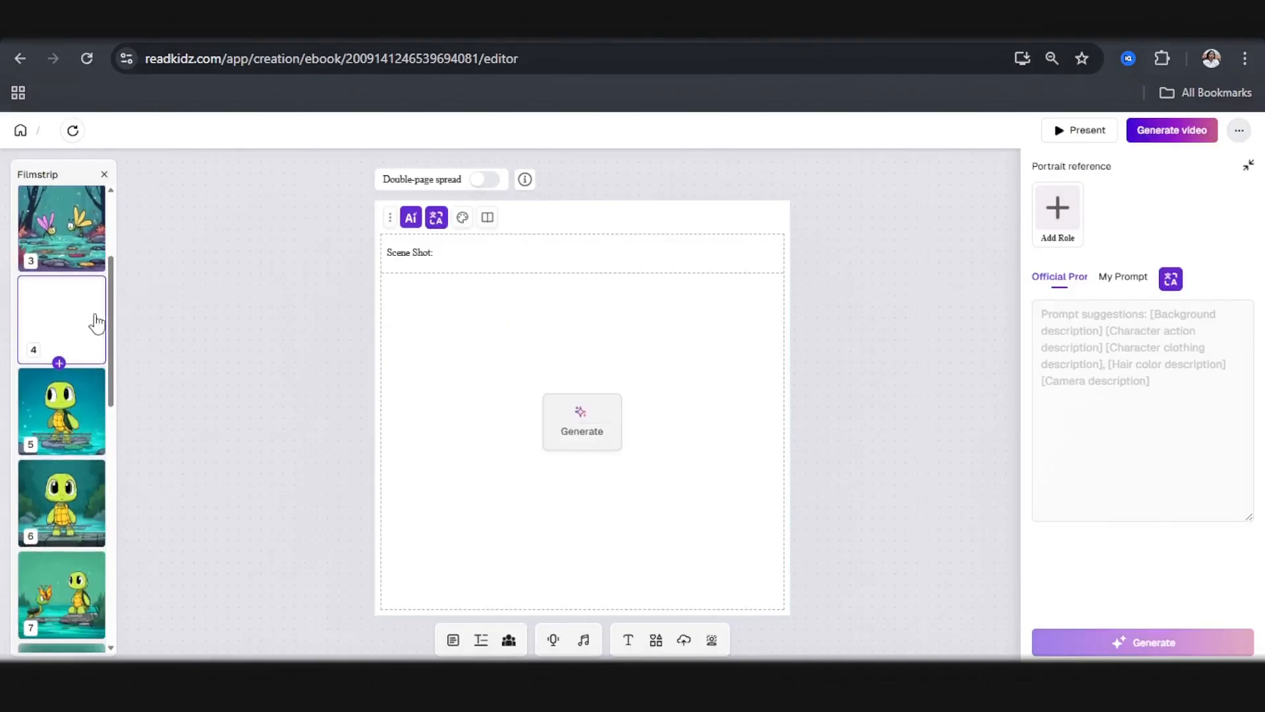
pyautogui.moveTo(394, 232)
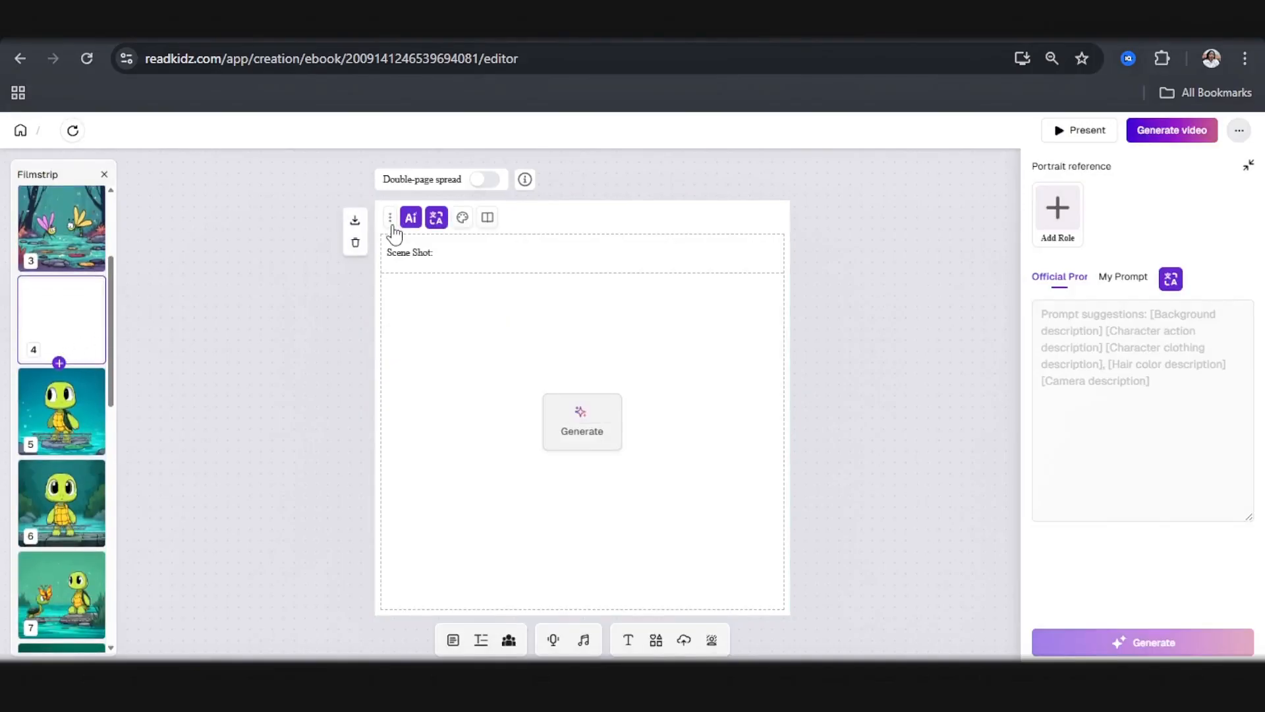
pyautogui.click(356, 242)
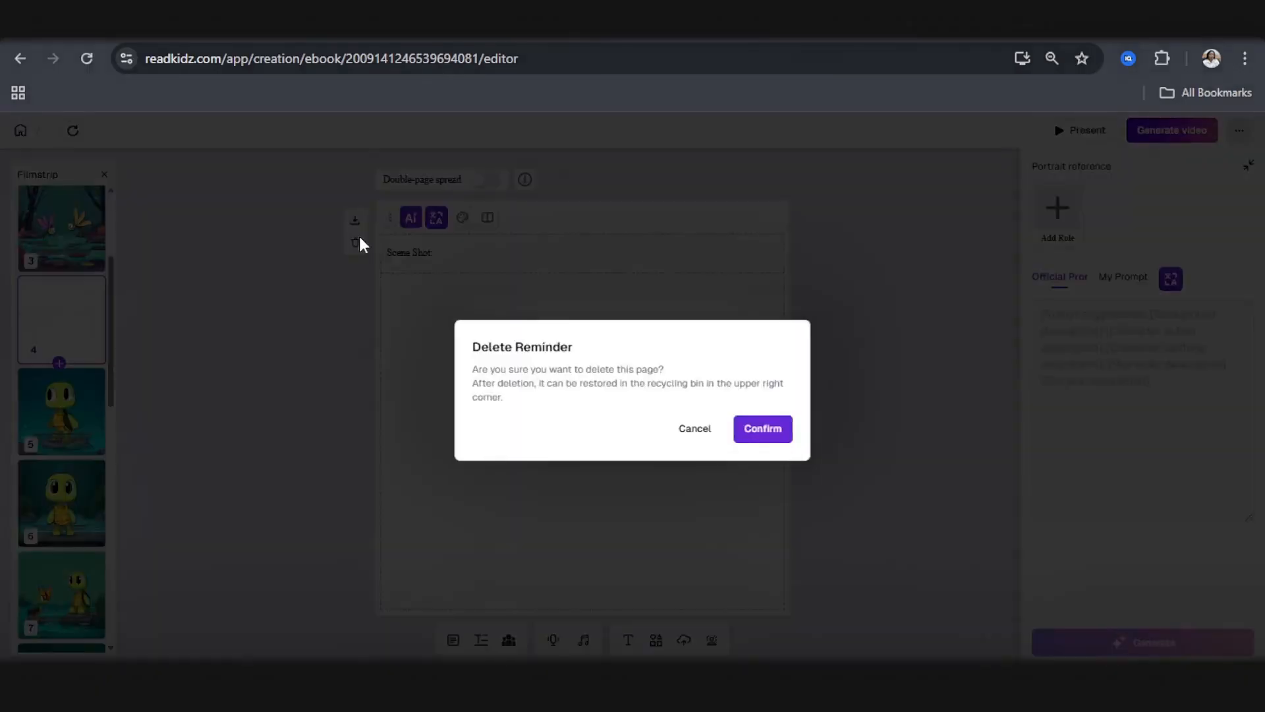
pyautogui.click(766, 431)
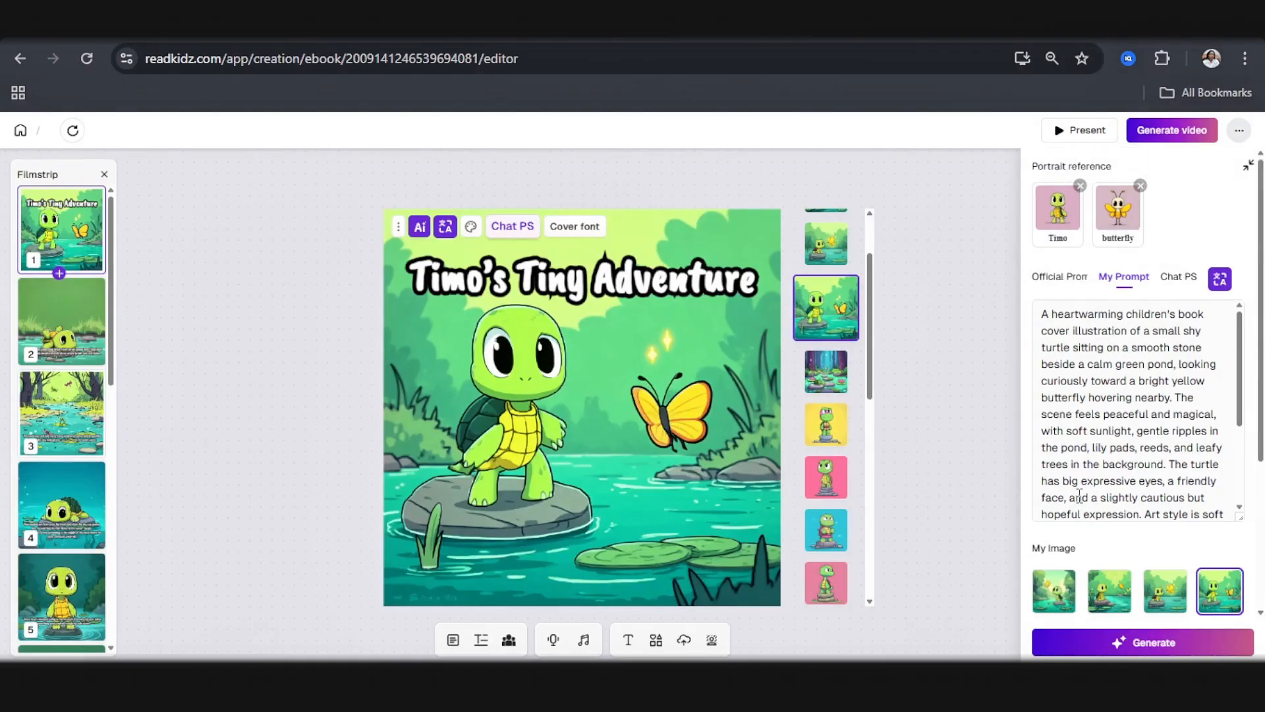
# Step: Look at the story in the ChatGPT conversation and return to ReadKidz to display the book's original story text
pyautogui.click(643, 23)
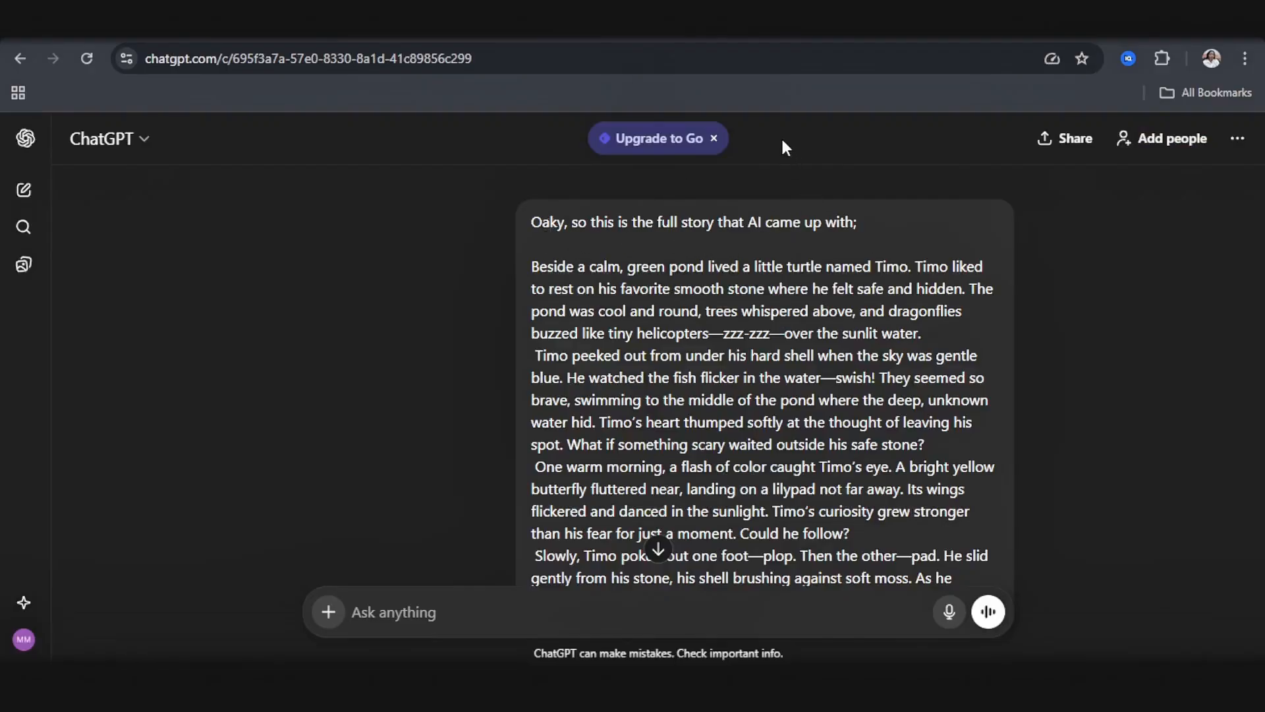
pyautogui.click(758, 23)
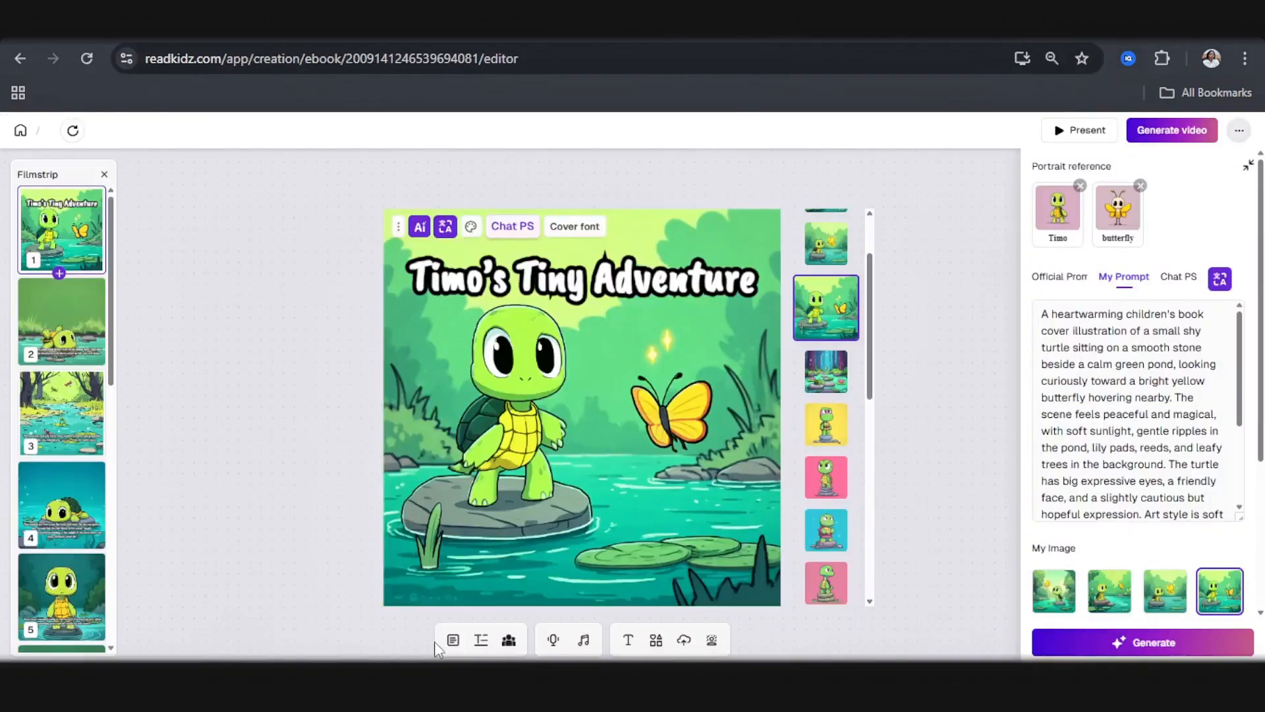
pyautogui.click(454, 642)
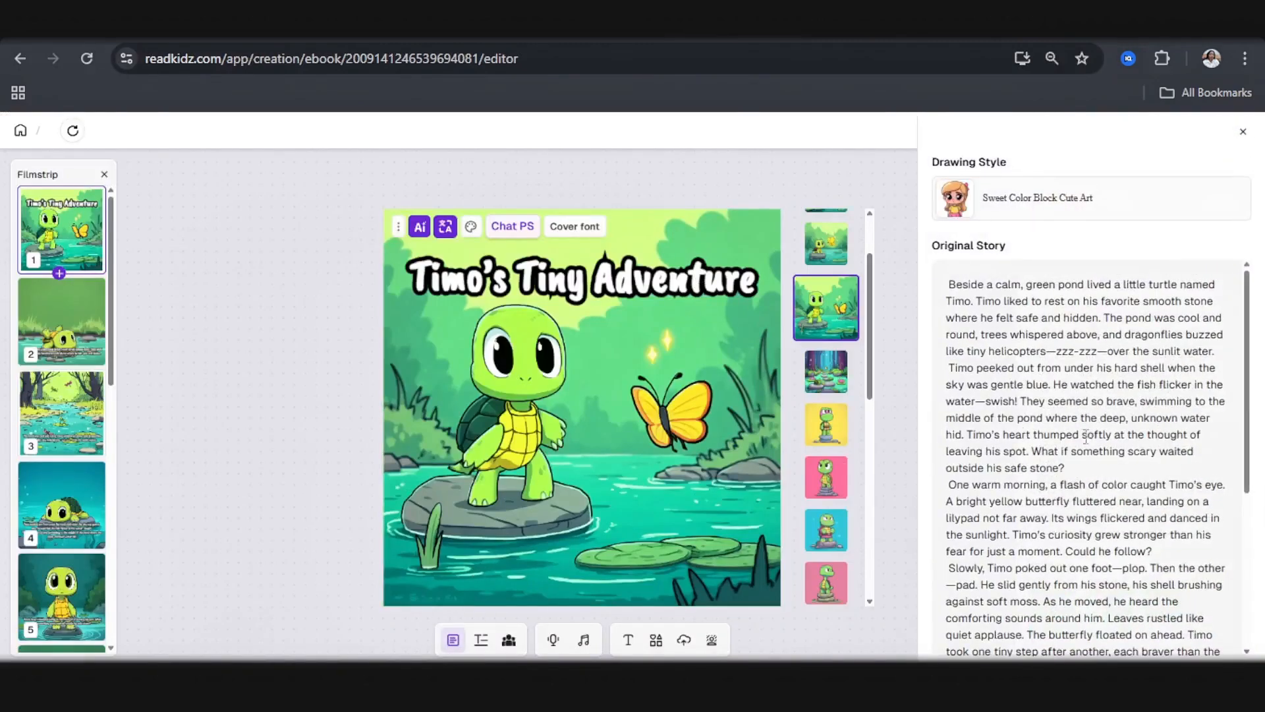
# Step: Switch to ChatGPT and read through the full story message down to the request for a book cover prompt
pyautogui.click(566, 24)
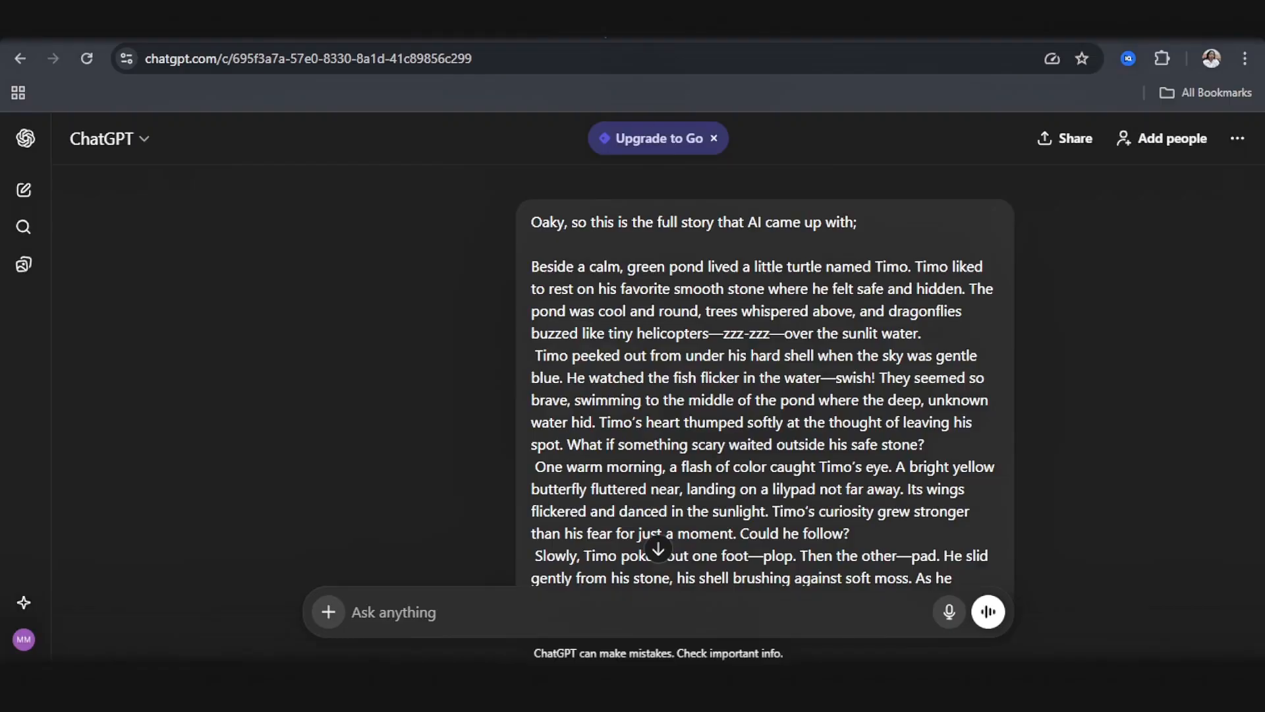
pyautogui.scroll(-4, 759, 385)
pyautogui.scroll(-1, 758, 382)
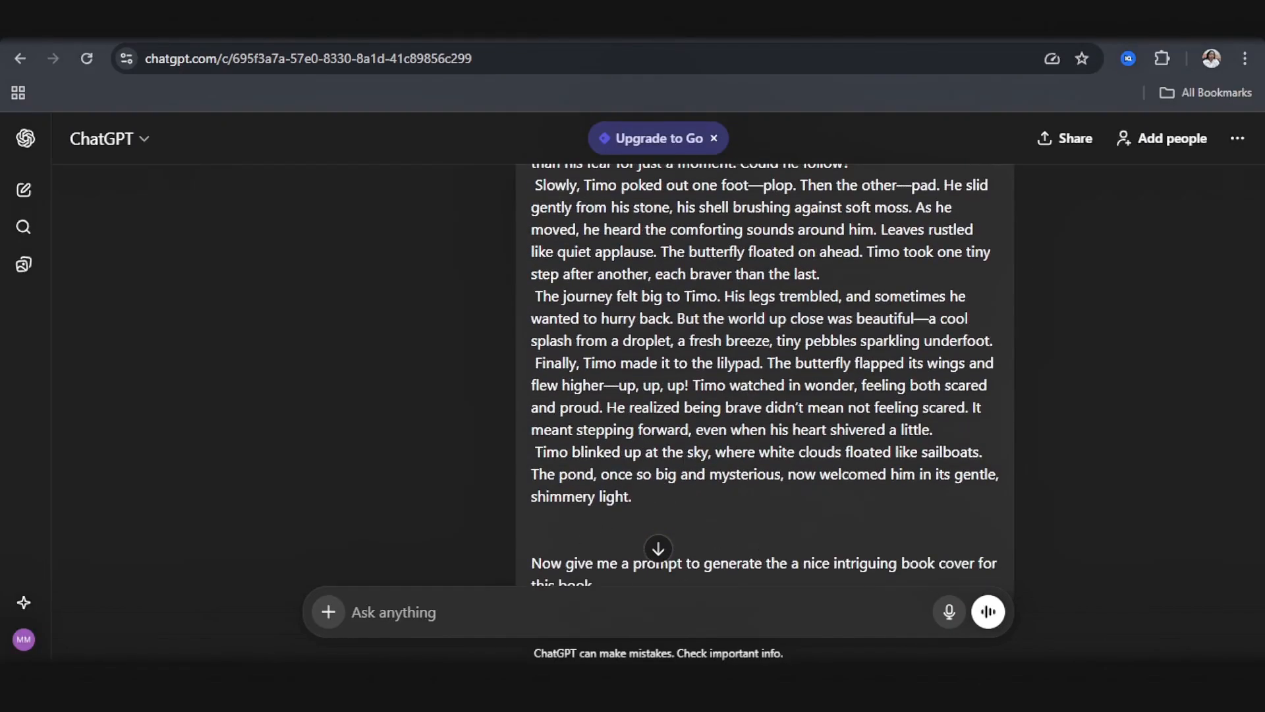
pyautogui.scroll(-1, 765, 379)
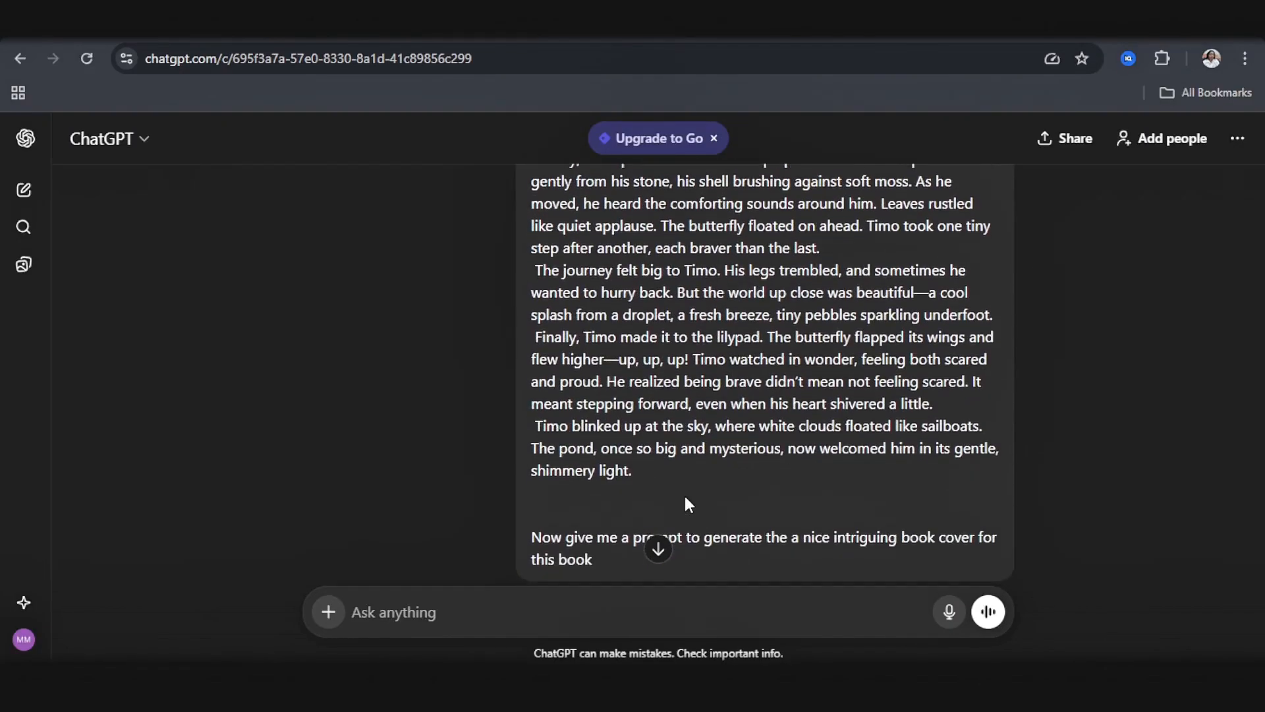
pyautogui.scroll(-8, 686, 505)
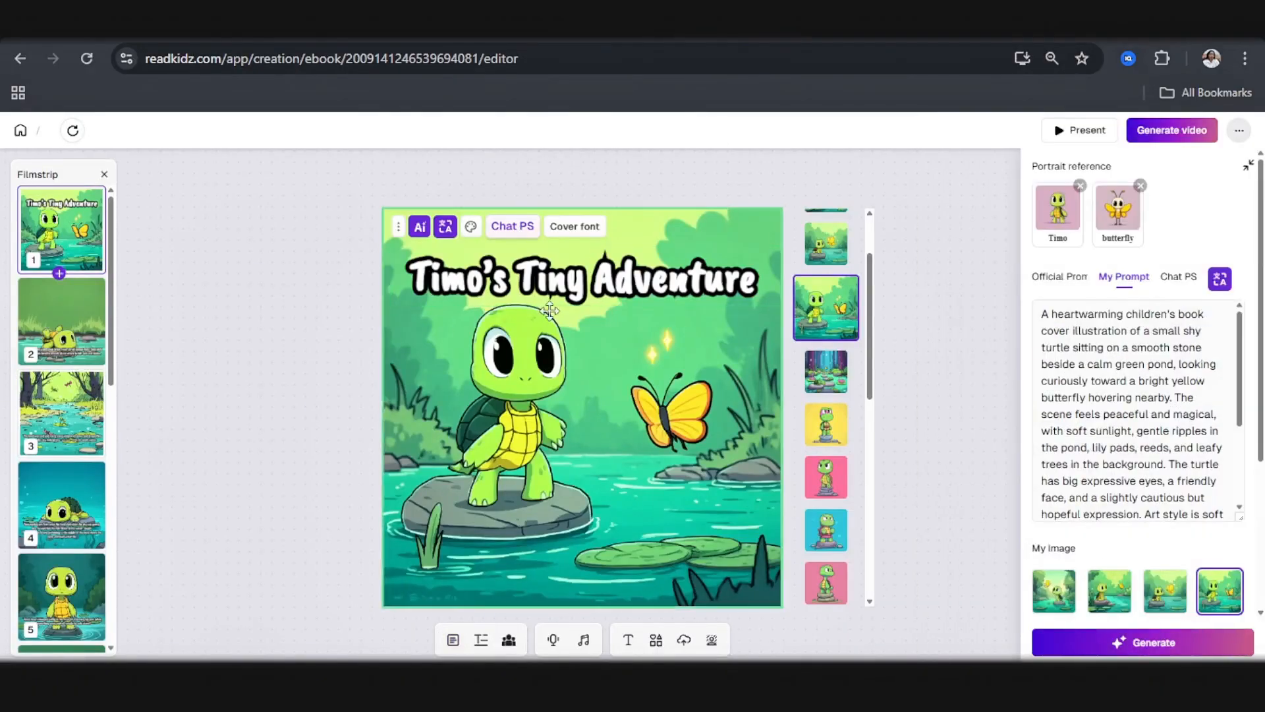
# Step: Try the generated cover variants on the canvas and apply the one with the red-shelled turtle and glowing yellow butterfly
pyautogui.scroll(1, 791, 331)
pyautogui.scroll(-1, 822, 333)
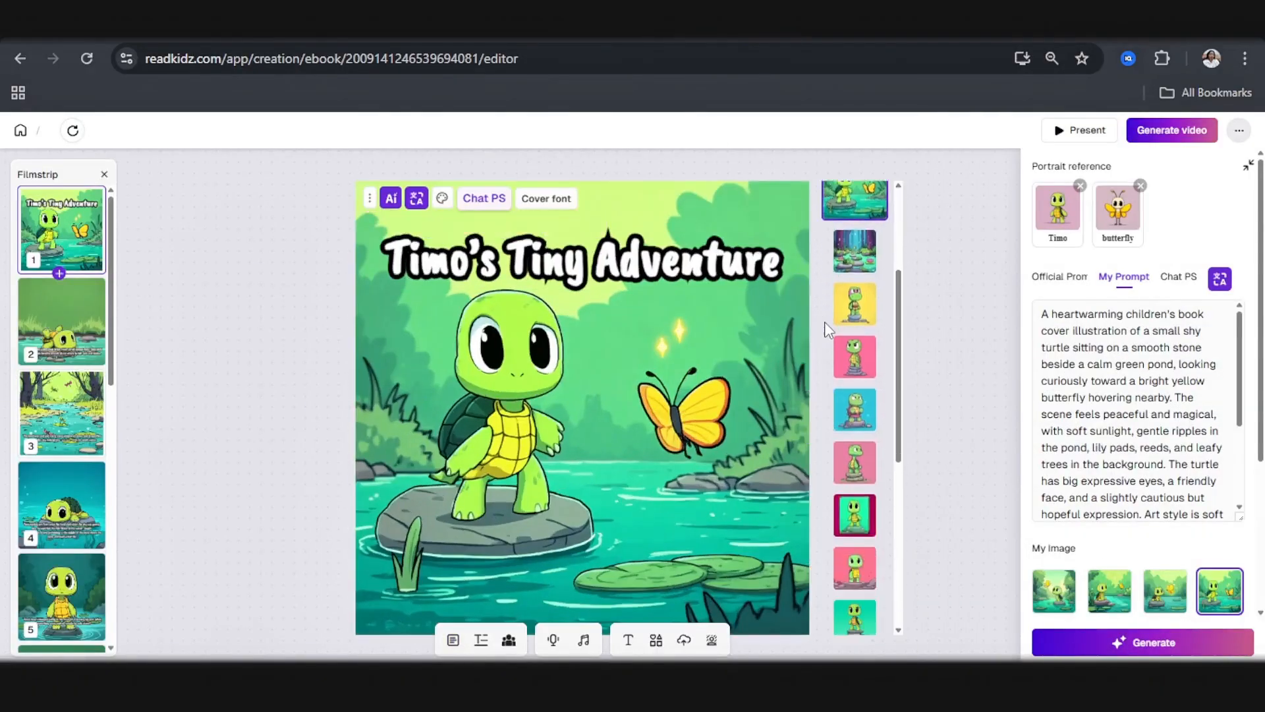
pyautogui.scroll(3, 831, 328)
pyautogui.click(844, 311)
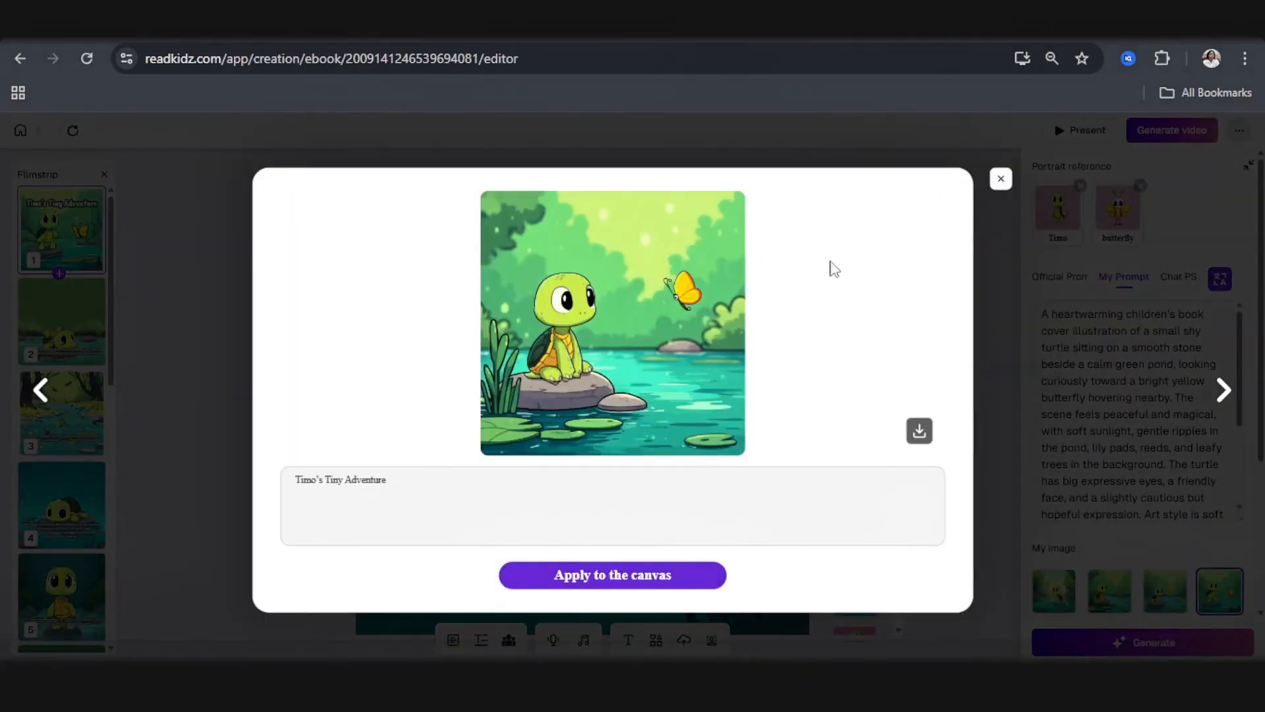
pyautogui.click(622, 580)
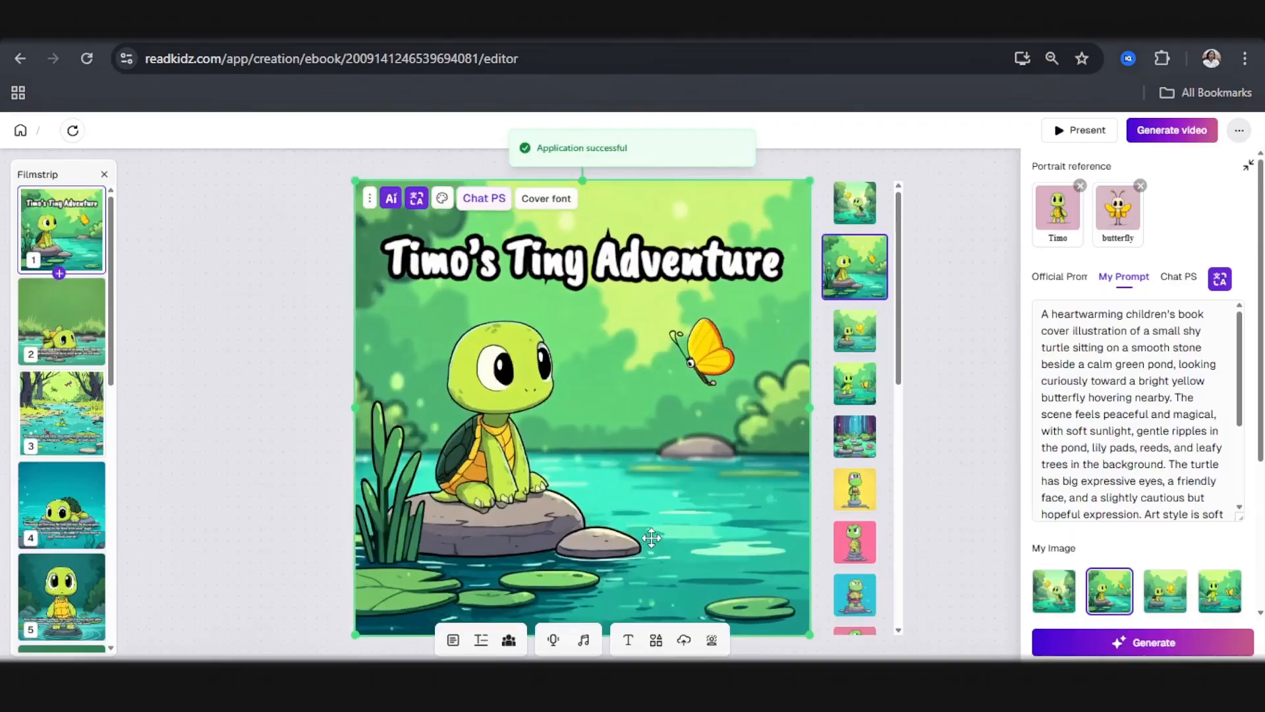
pyautogui.click(848, 336)
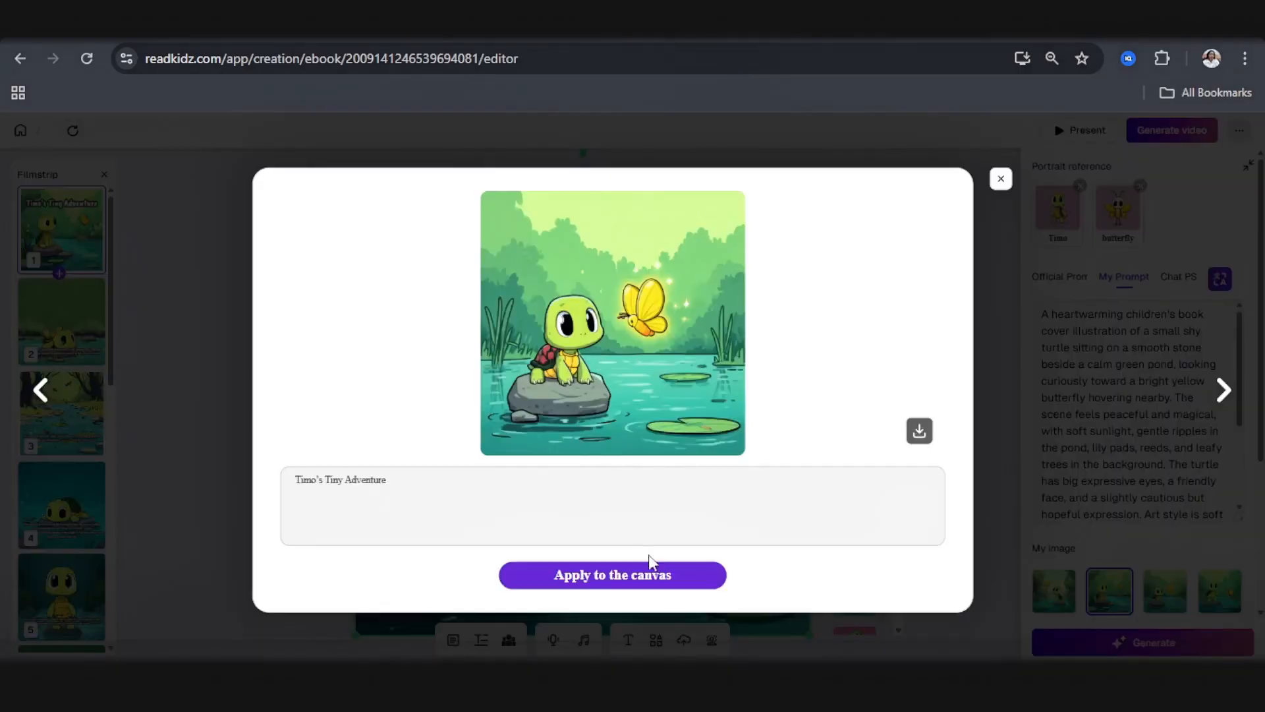
pyautogui.click(646, 579)
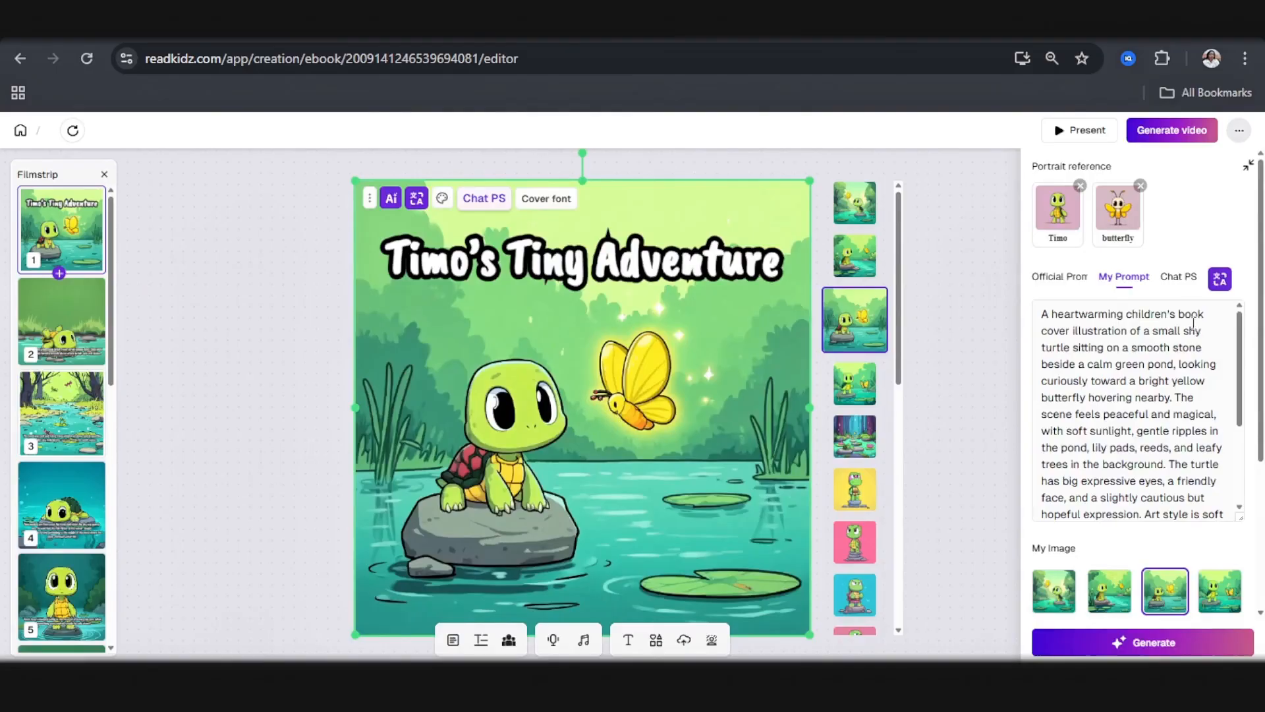
# Step: Generate a Chat PS edit of the cover with the instruction "Make the back shell of the turtle dark green"
pyautogui.click(1174, 278)
pyautogui.click(1081, 317)
pyautogui.write('Make the back shell of the turtle green')
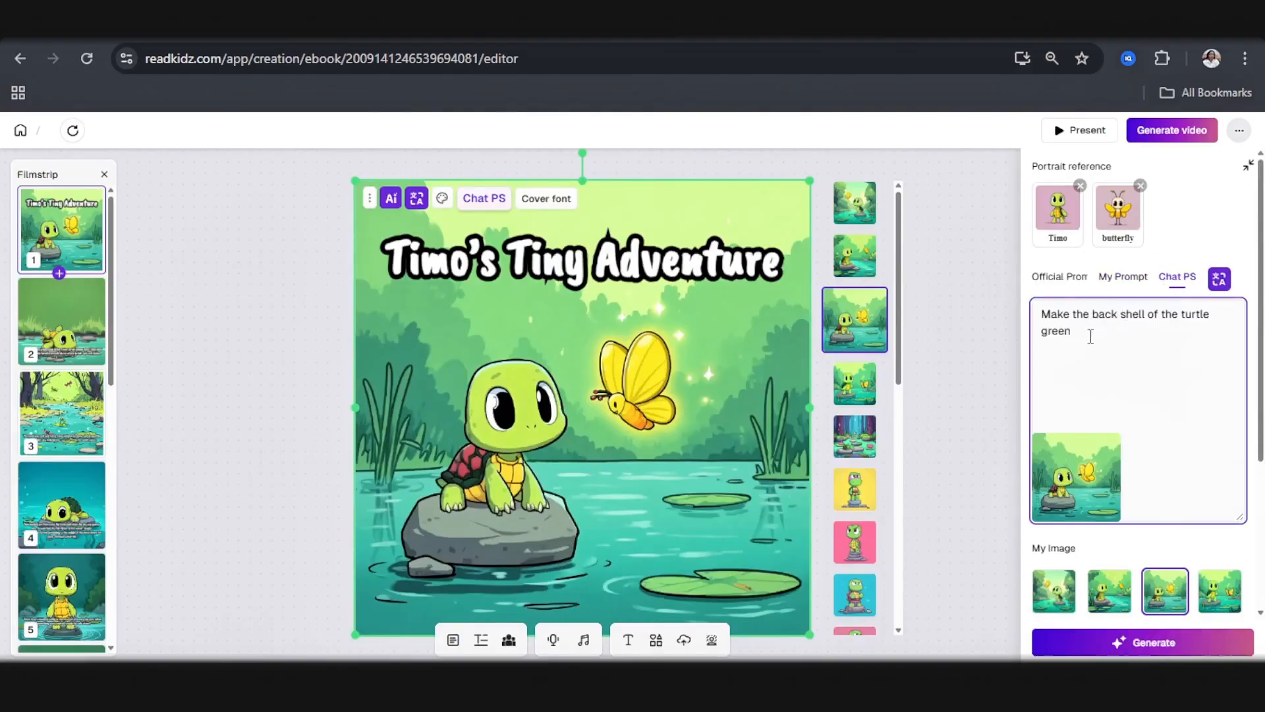
pyautogui.click(1221, 322)
pyautogui.write('dark')
pyautogui.click(1126, 644)
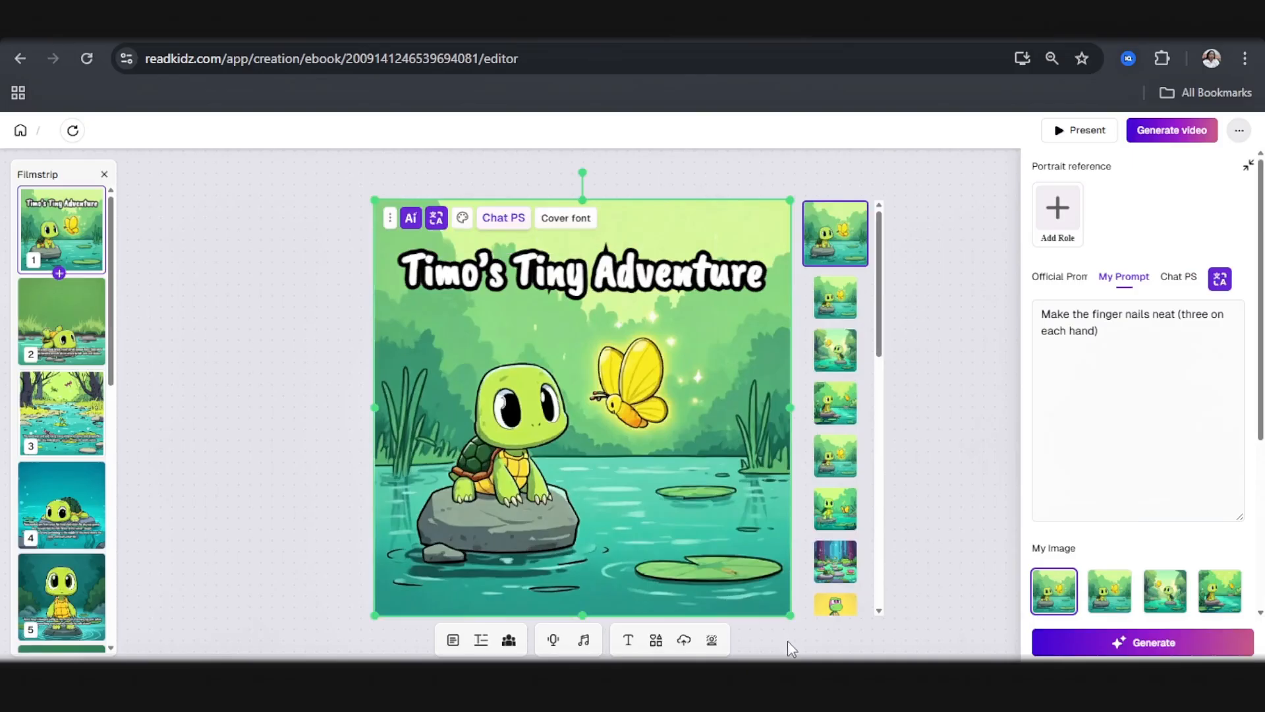
# Step: Enlarge the cover illustration beyond the page edges and shift it slightly upward
pyautogui.moveTo(790, 615); pyautogui.dragTo(847, 669)
pyautogui.moveTo(691, 516); pyautogui.dragTo(690, 487)
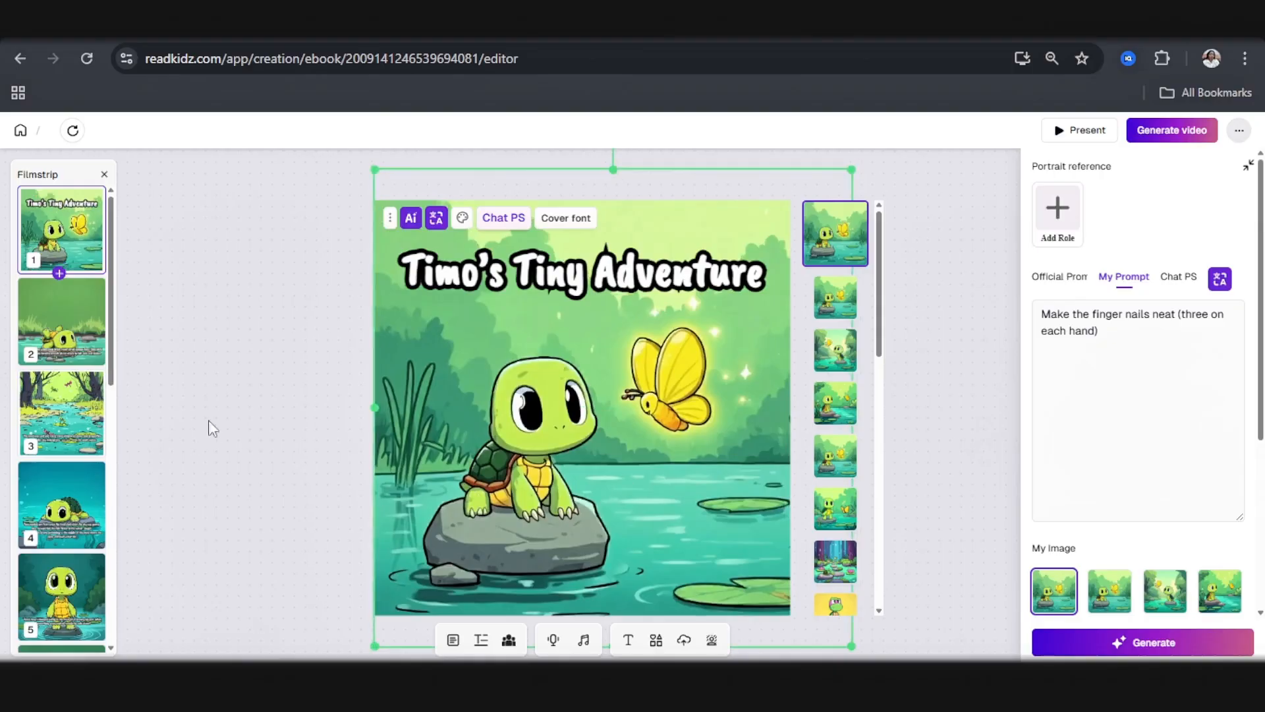
# Step: Look at pages 2 and 3, and review the book's page thumbnails through page 12
pyautogui.click(53, 350)
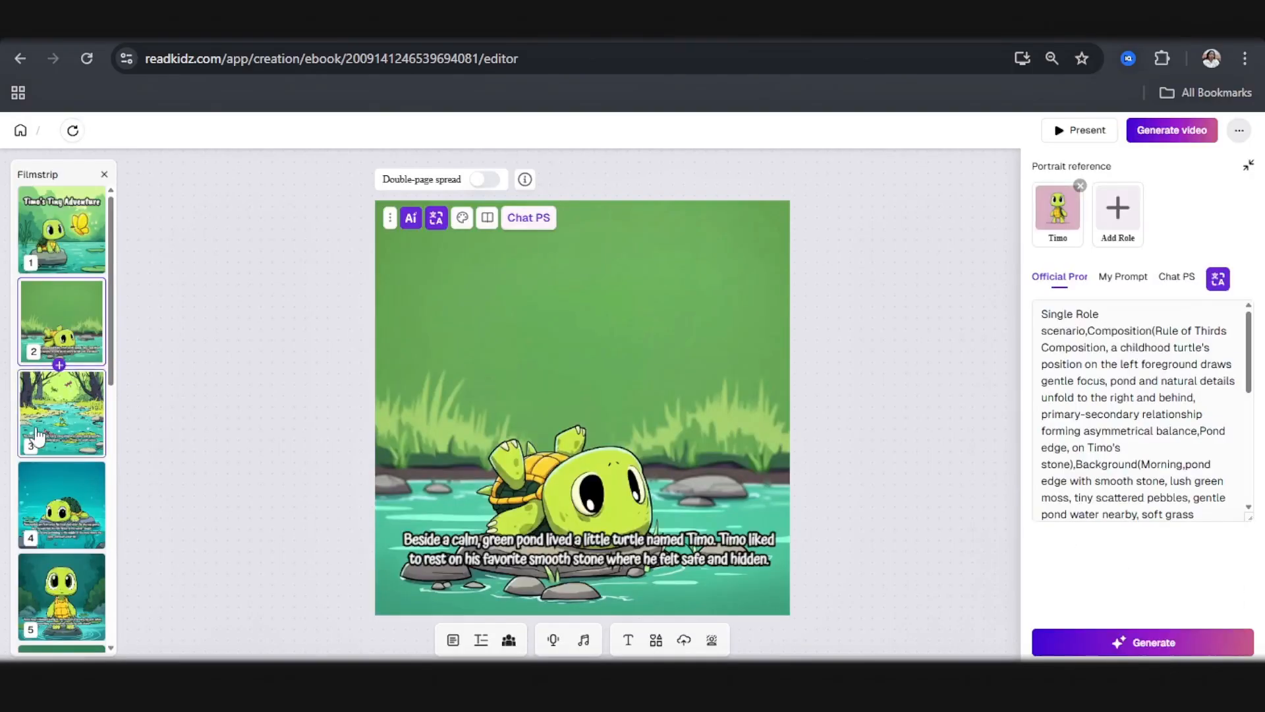
pyautogui.click(60, 428)
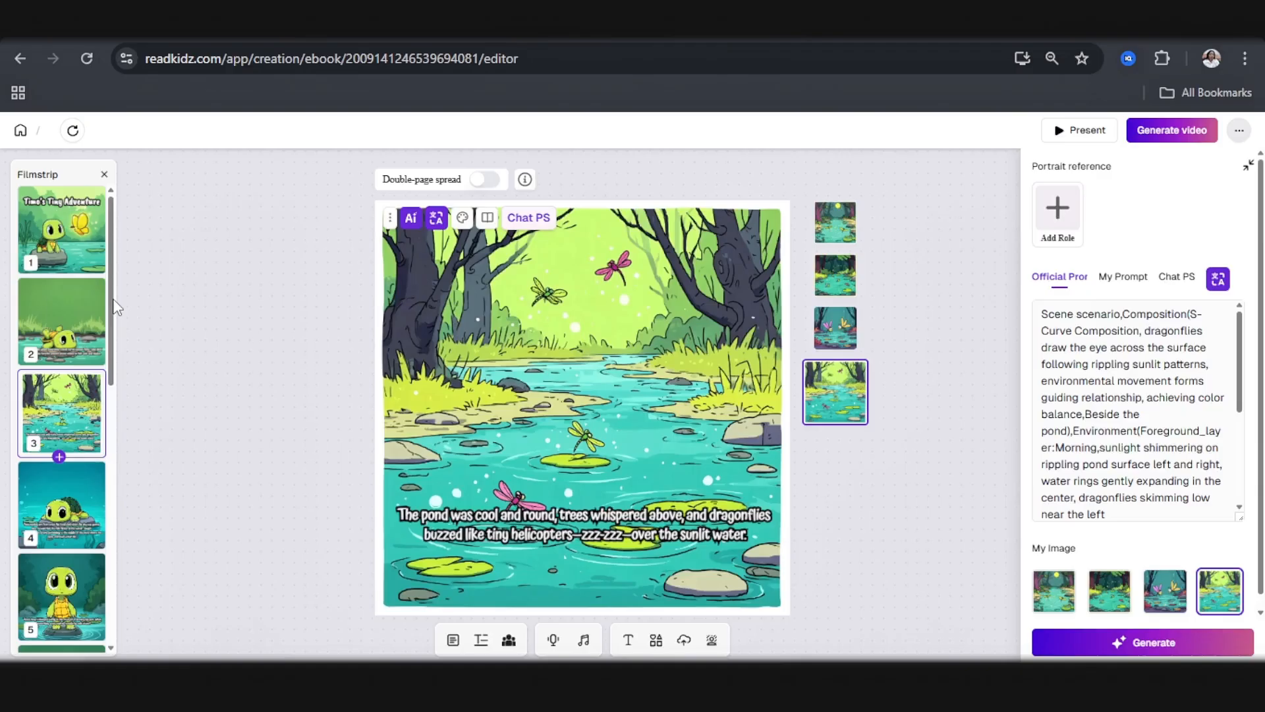
pyautogui.scroll(-8, 66, 316)
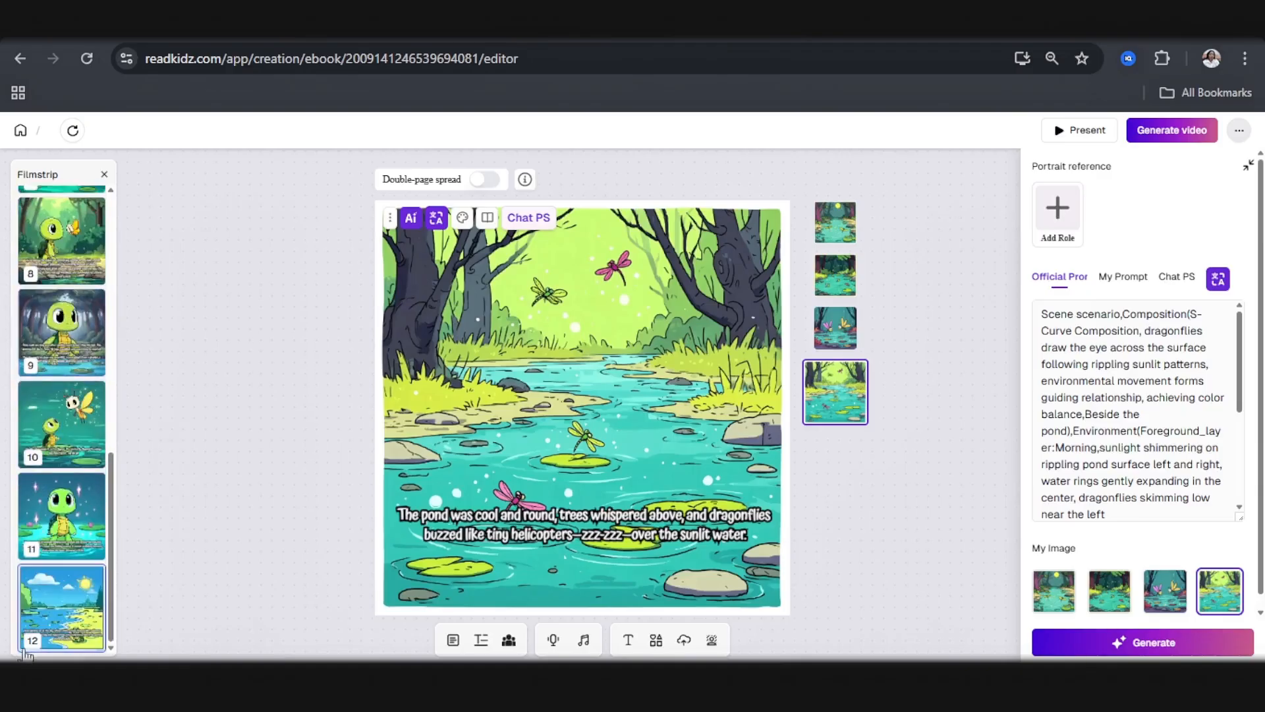
pyautogui.scroll(7, 59, 593)
pyautogui.scroll(1, 56, 527)
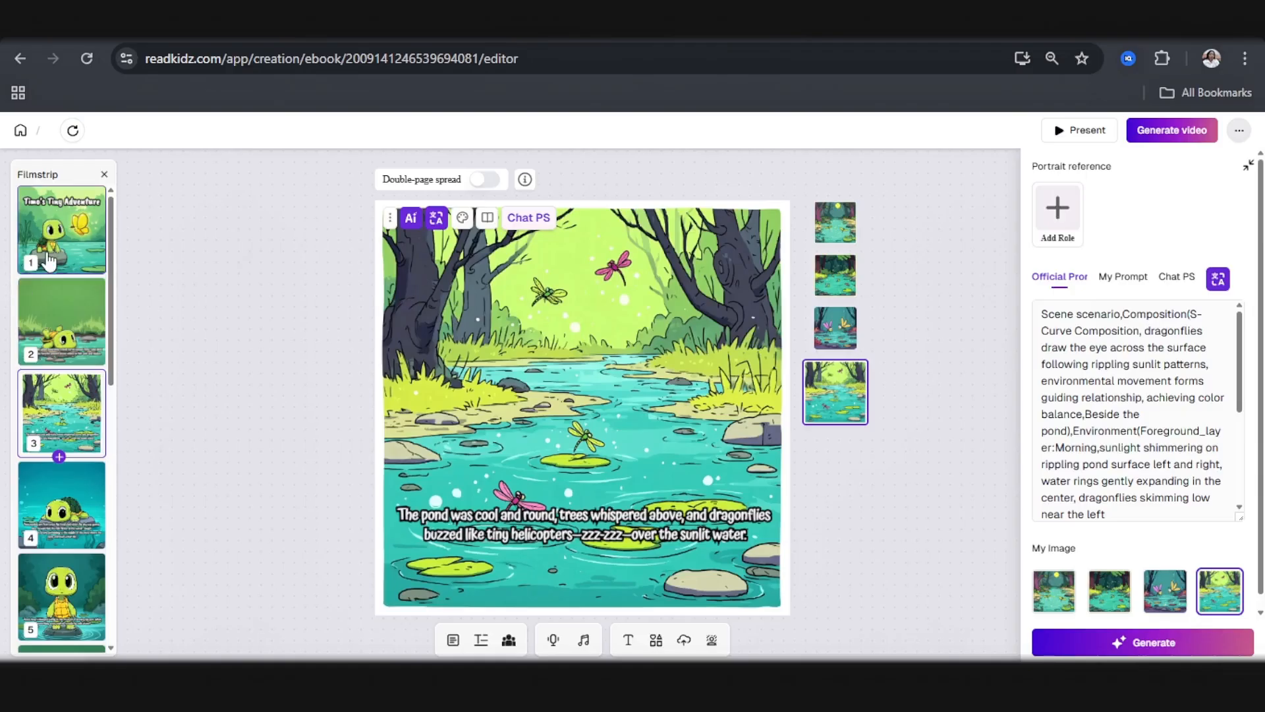
# Step: Switch to the Amazon KDP help page and examine the paperback trim sizes with their minimum and maximum page counts
pyautogui.click(846, 38)
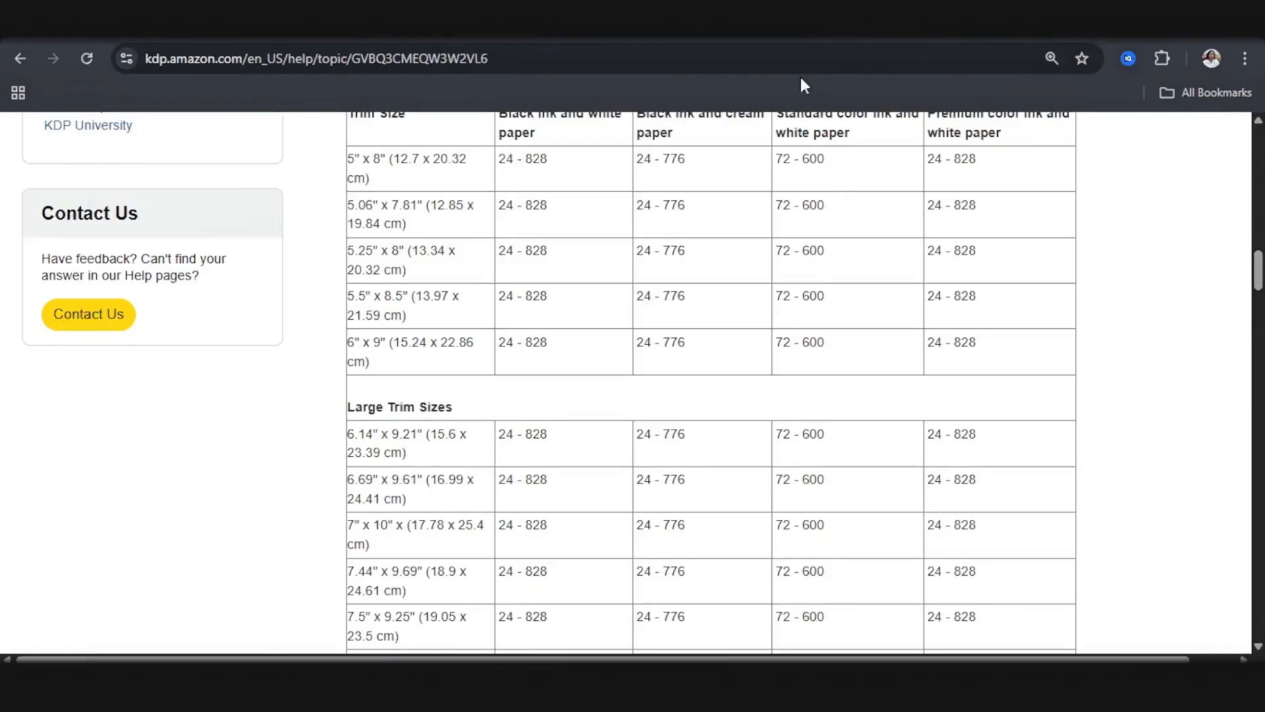
pyautogui.scroll(4, 333, 402)
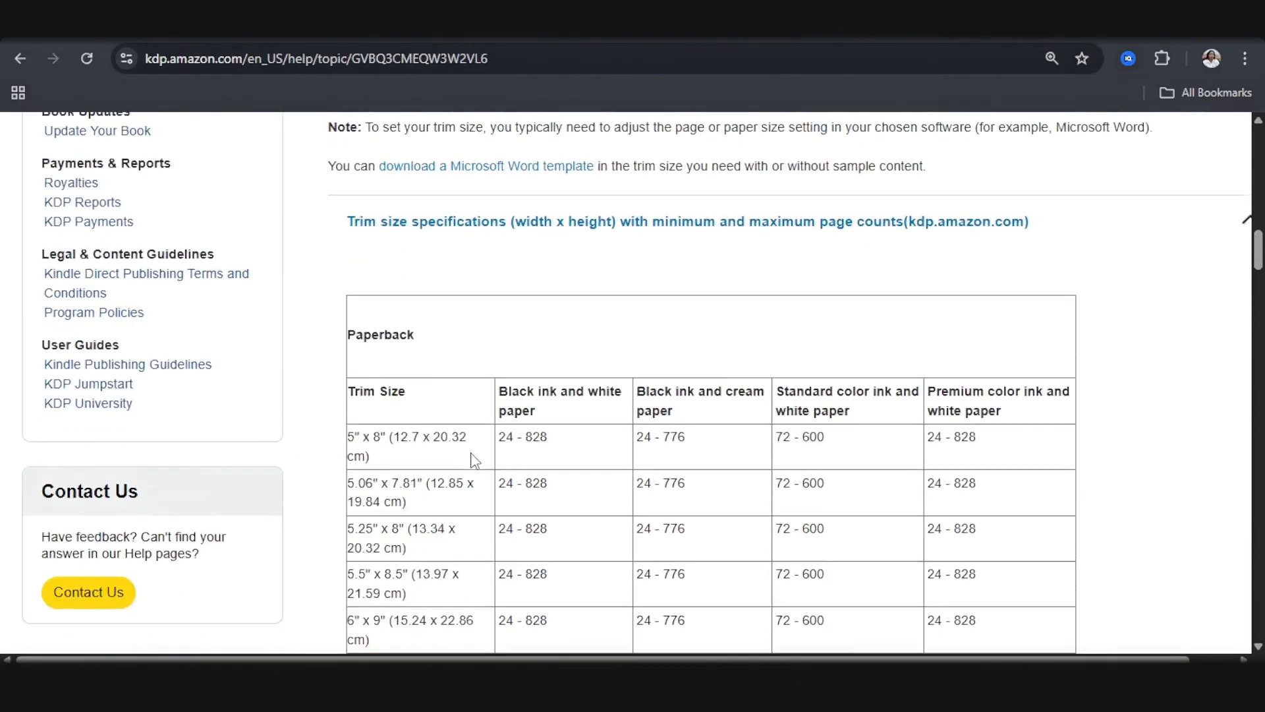
pyautogui.scroll(-2, 580, 409)
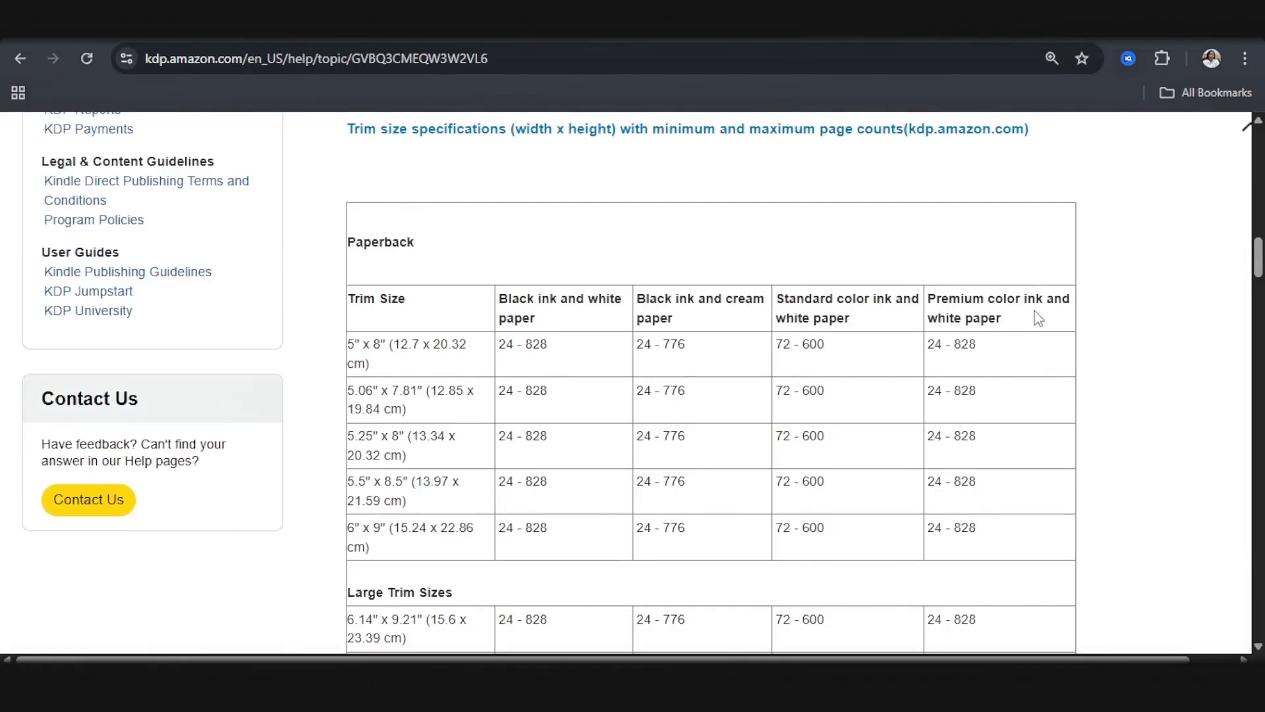
pyautogui.scroll(-3, 933, 381)
pyautogui.scroll(-6, 933, 381)
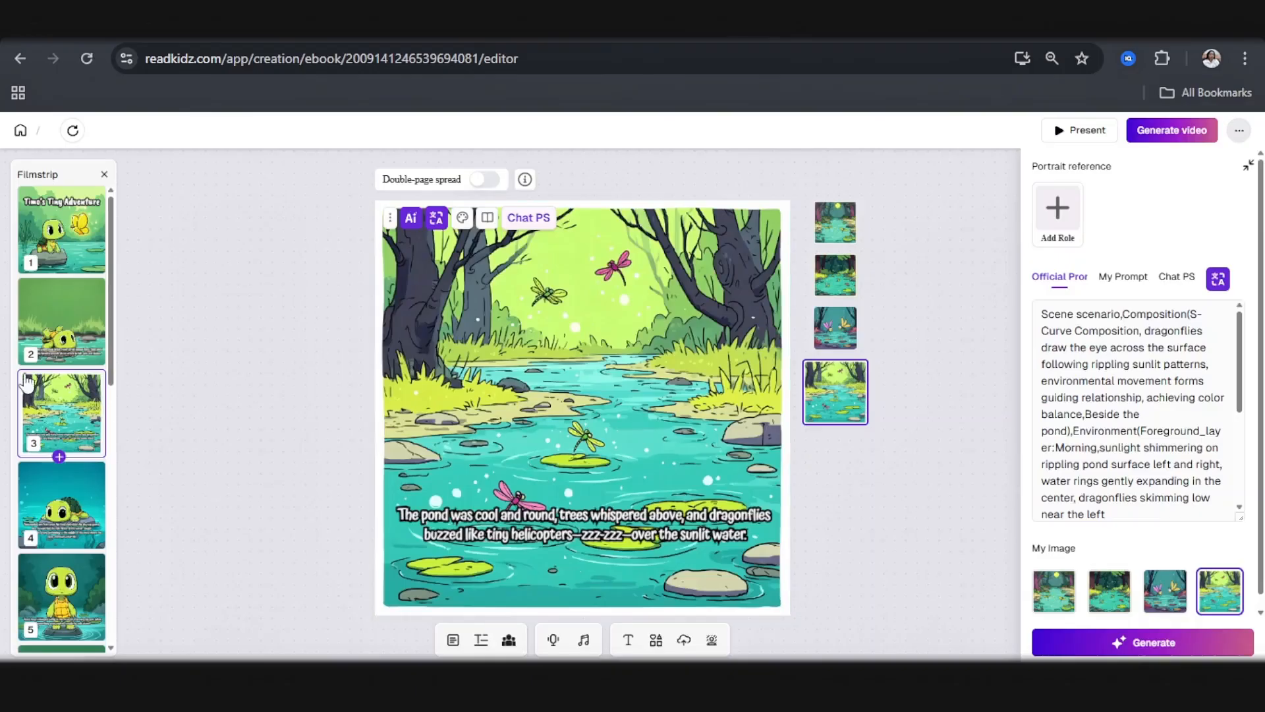
# Step: Return to ReadKidz, open the cover page, and download it as an image
pyautogui.moveTo(62, 460)
pyautogui.scroll(-1, 266, 385)
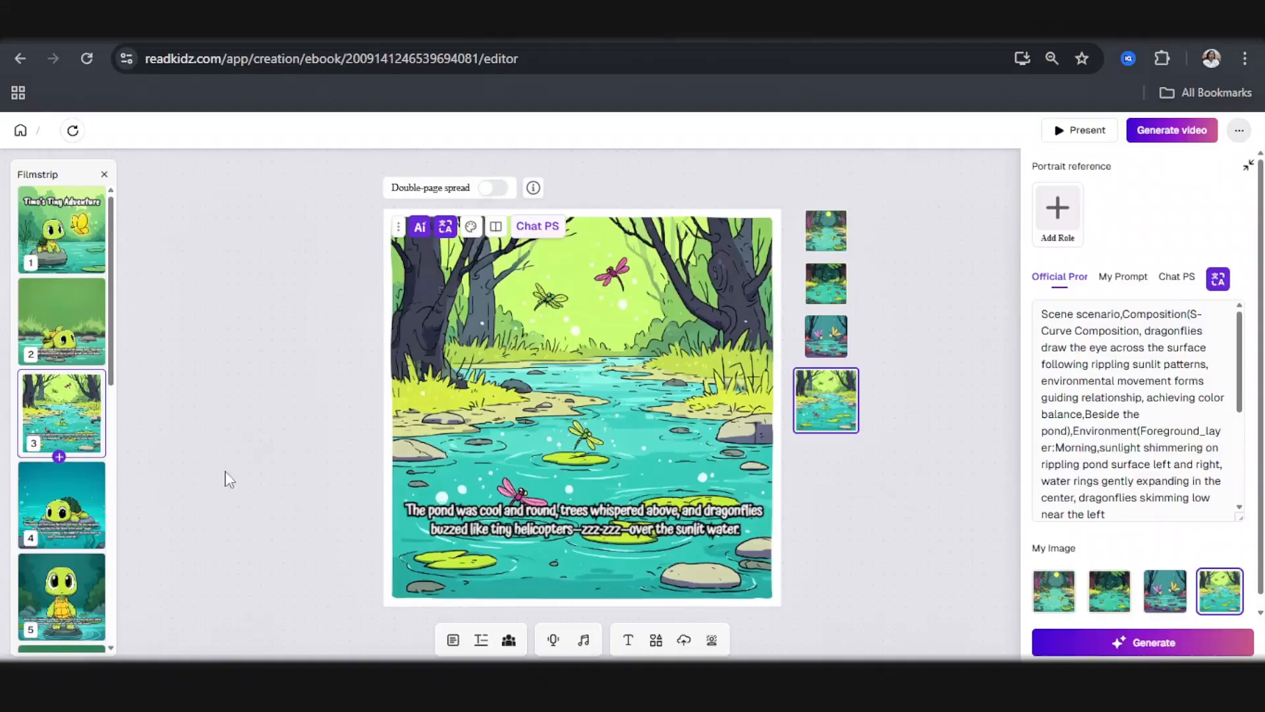
pyautogui.scroll(3, 153, 353)
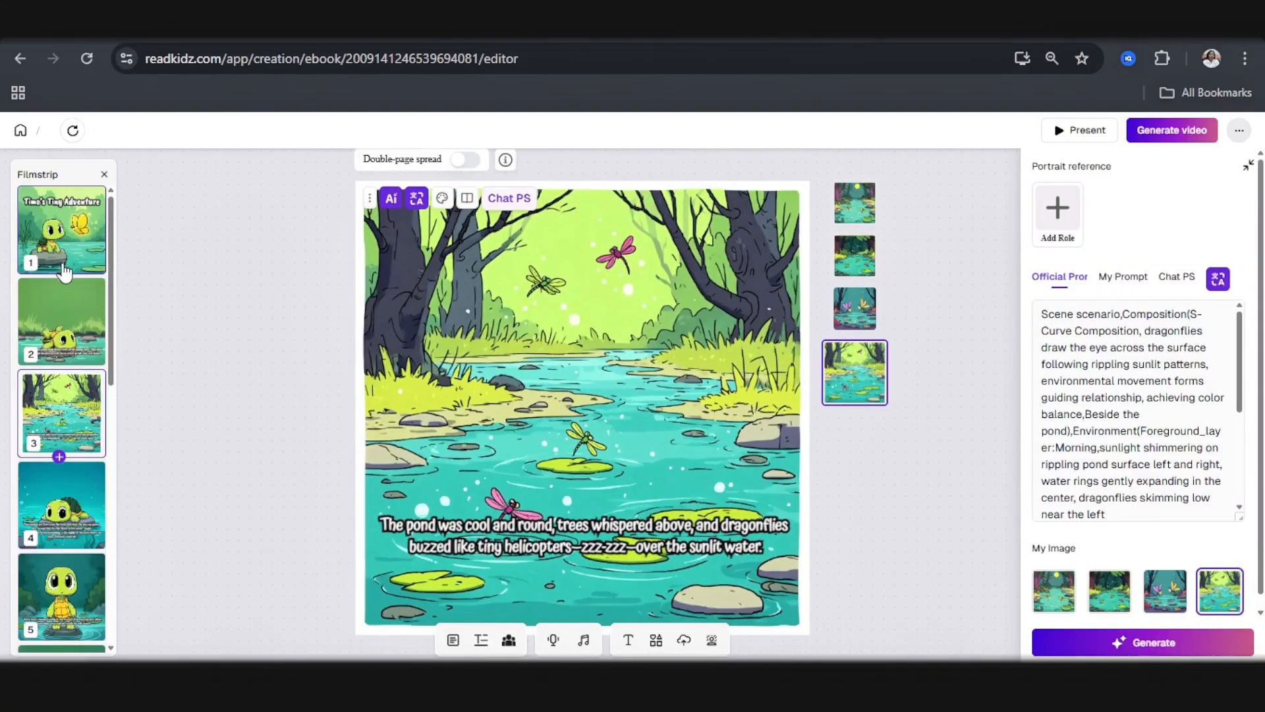
pyautogui.click(75, 243)
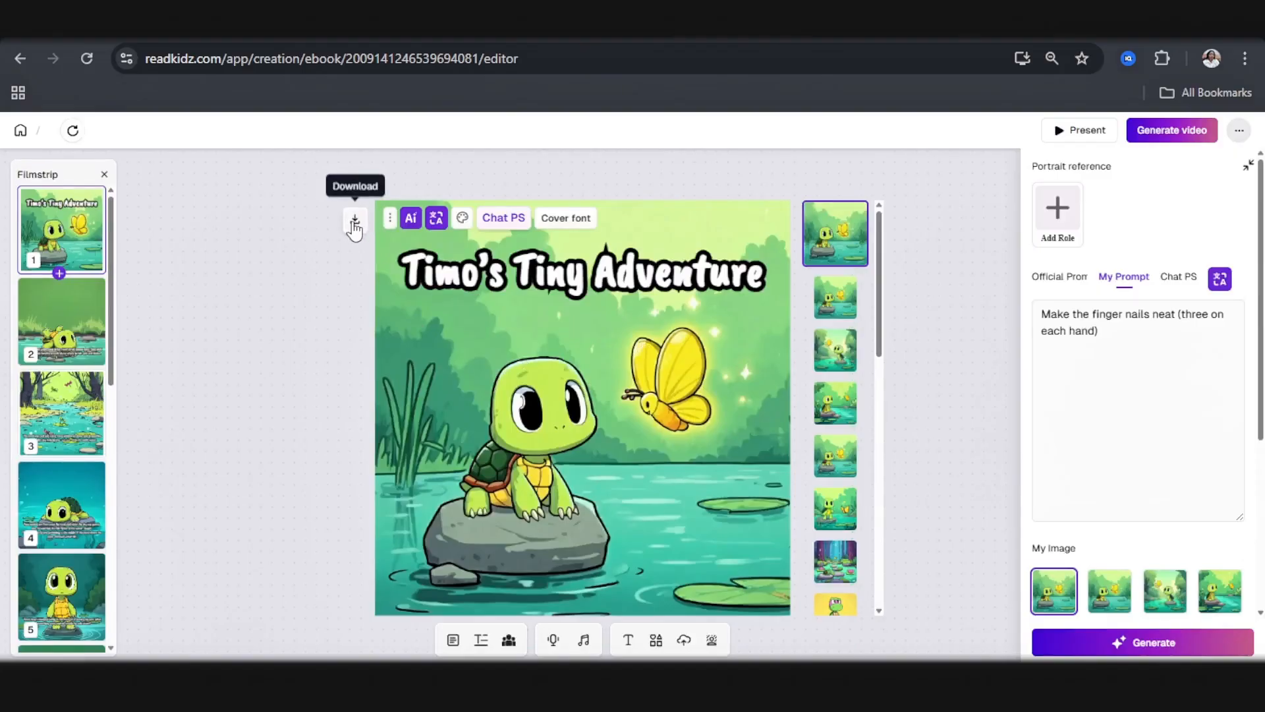
pyautogui.click(355, 221)
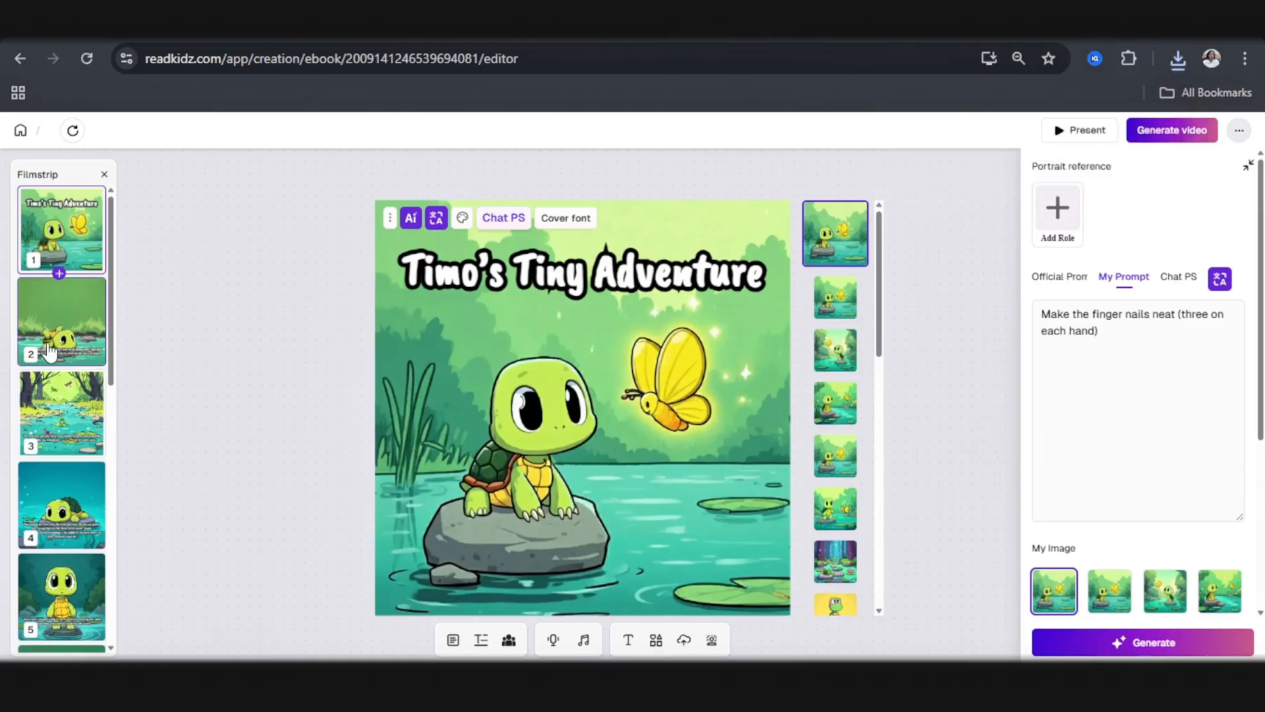
# Step: Download page 2's illustration of the turtle lying on its back without the story text, and close its preview
pyautogui.click(51, 353)
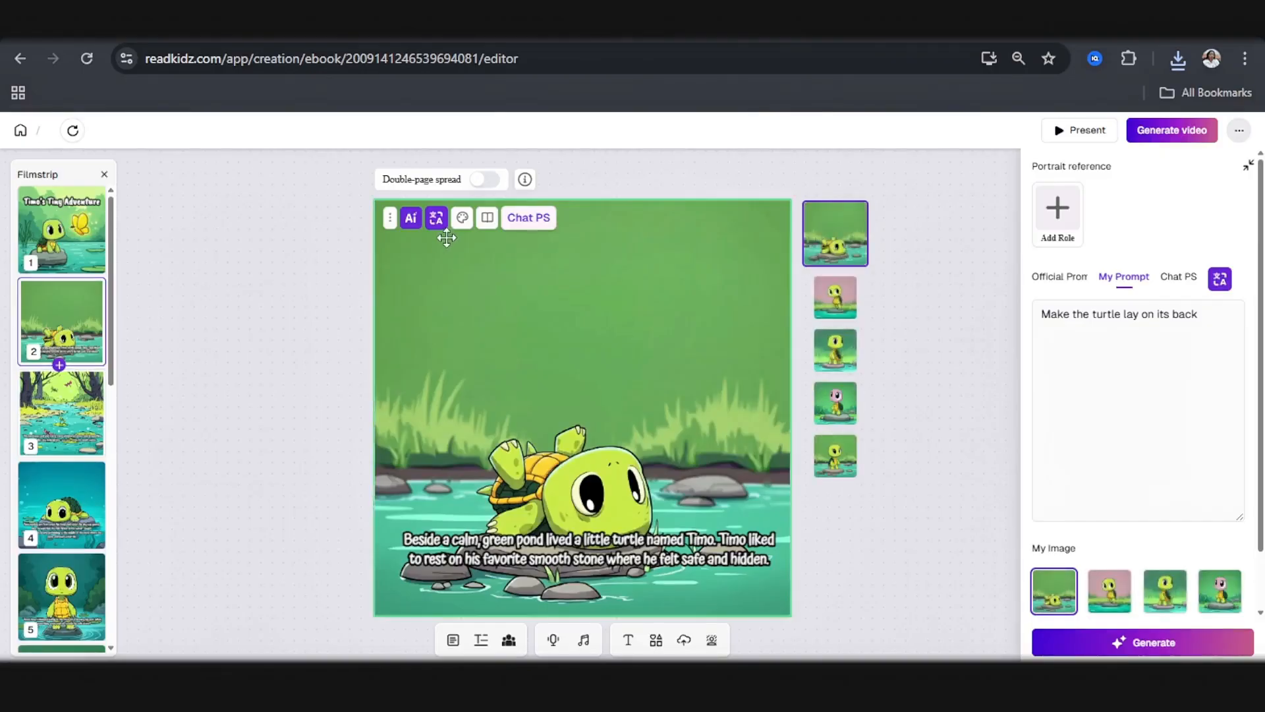
pyautogui.moveTo(389, 223)
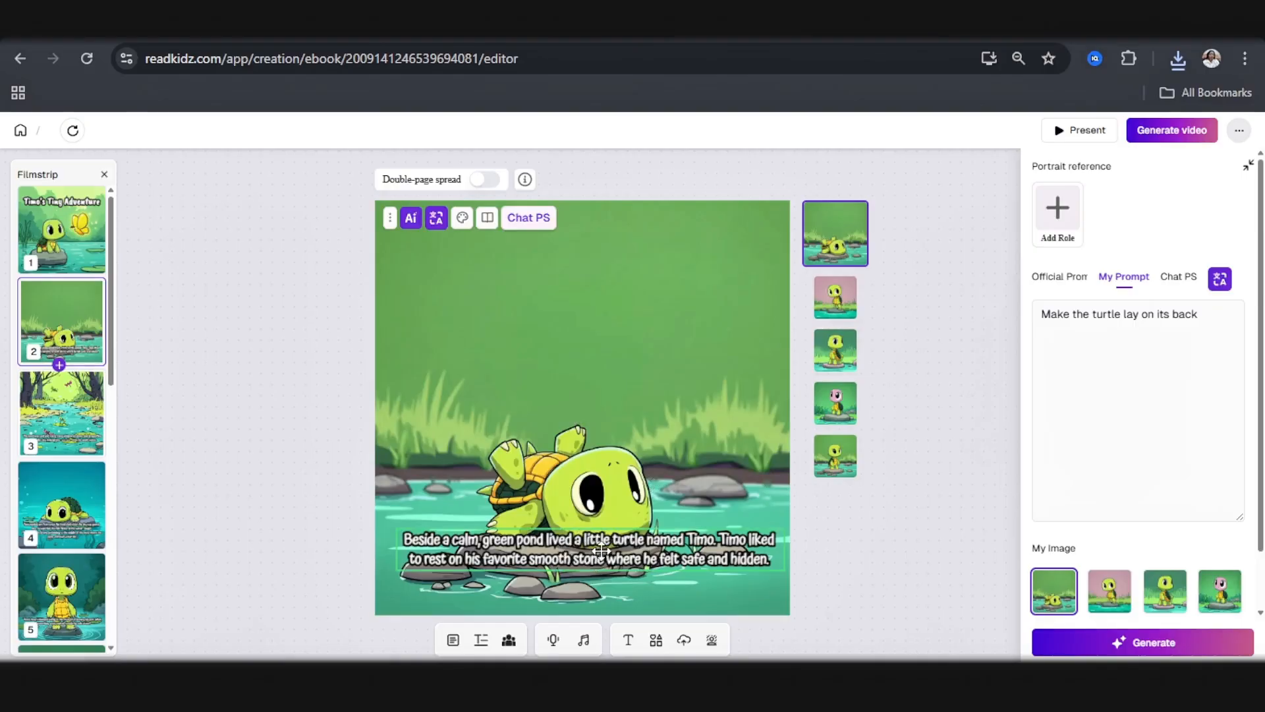
pyautogui.click(836, 234)
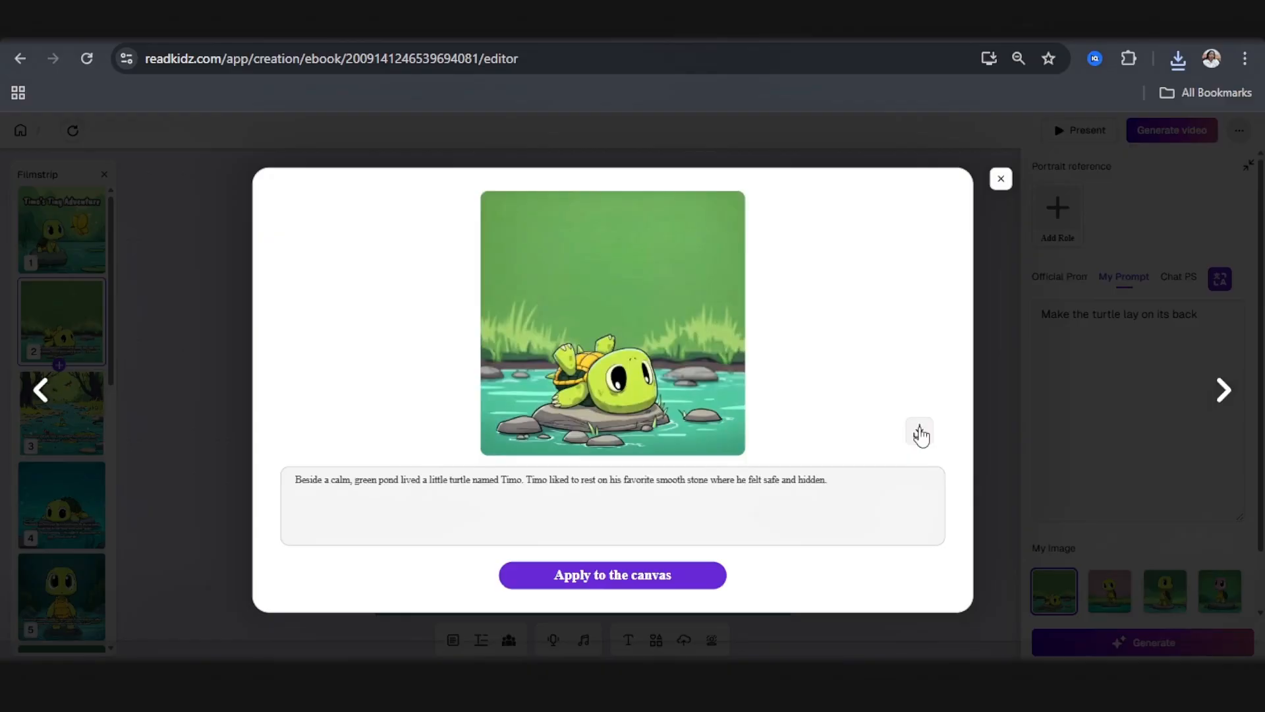
pyautogui.click(920, 433)
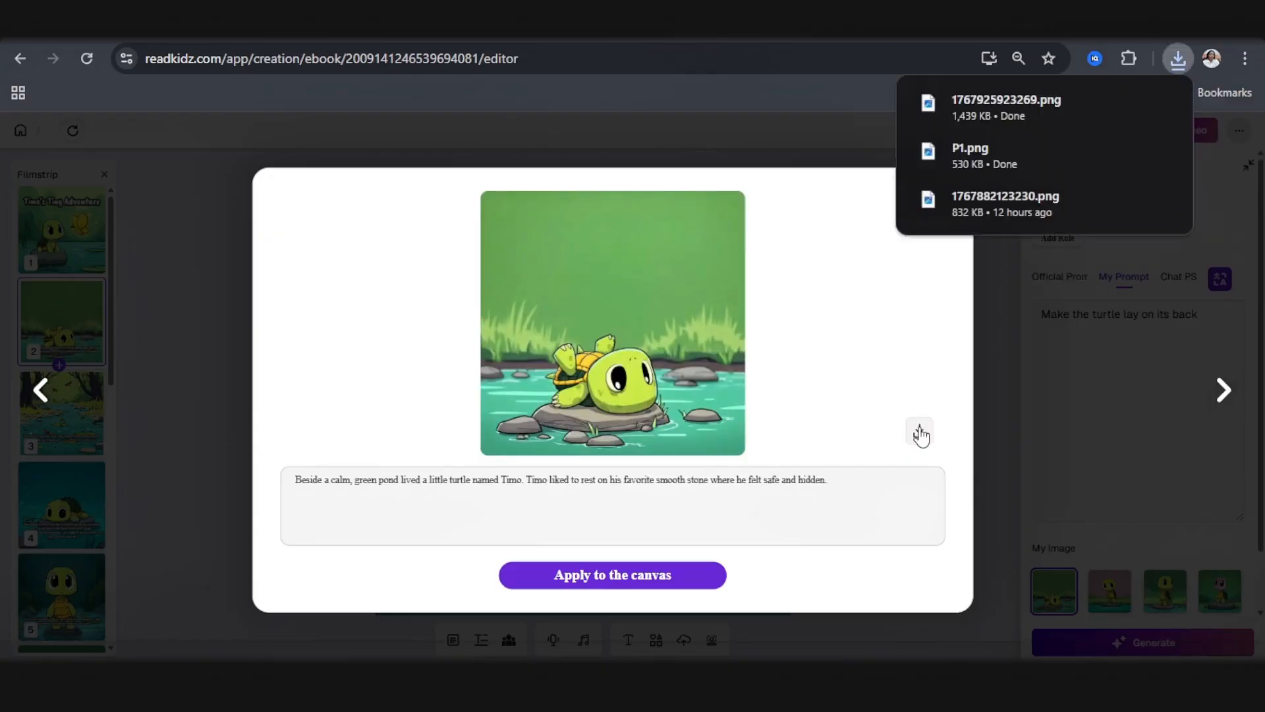
pyautogui.click(998, 180)
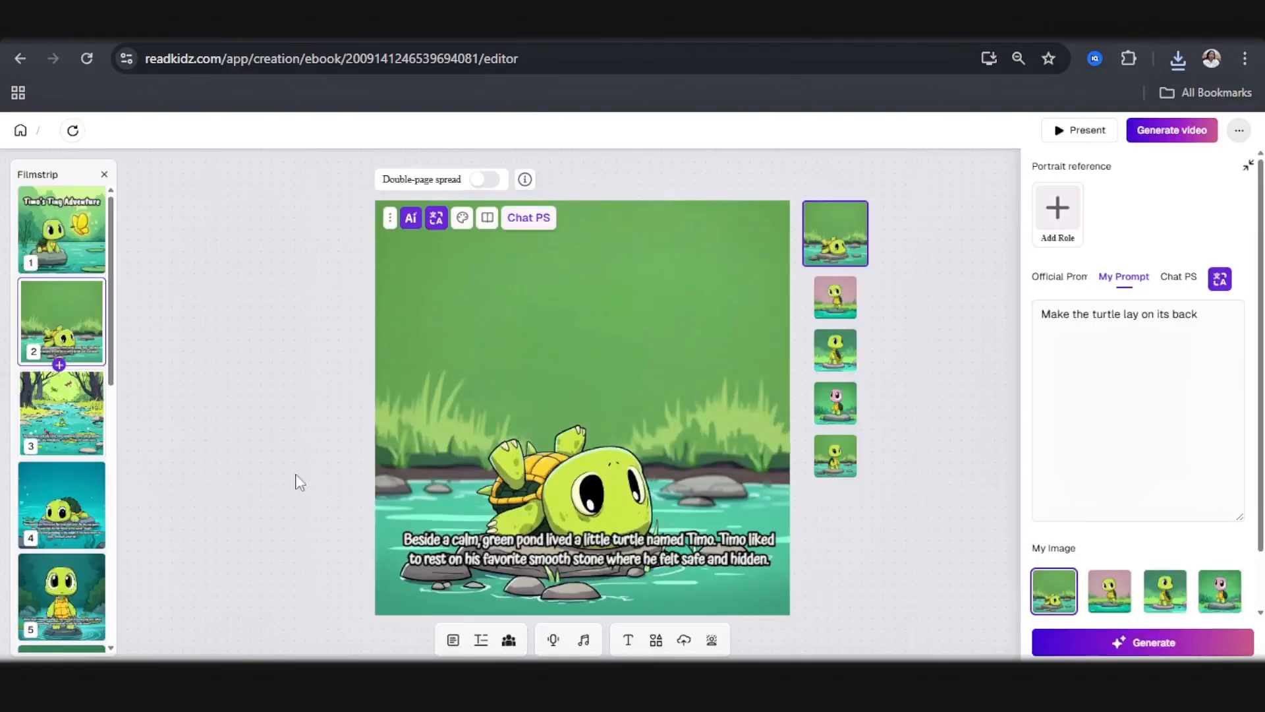
# Step: Download the text-free illustrations of pages 3, 4 and 5 from their image previews
pyautogui.click(57, 404)
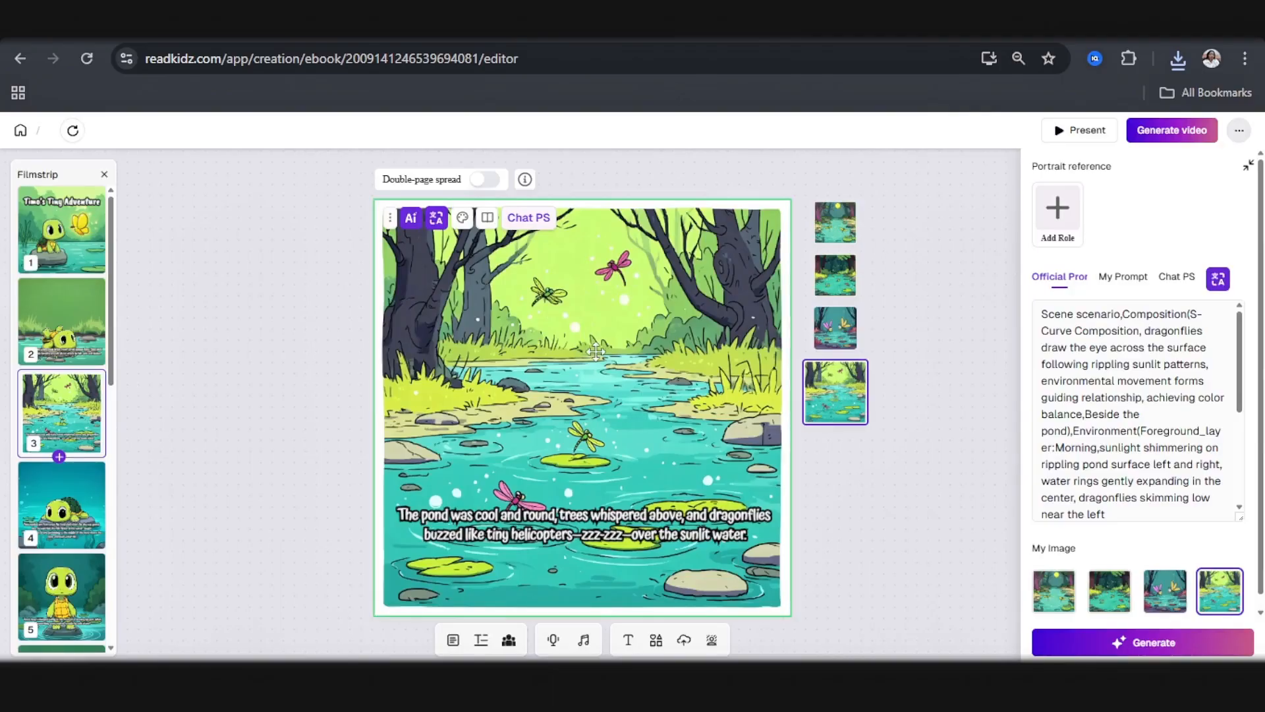
pyautogui.click(840, 396)
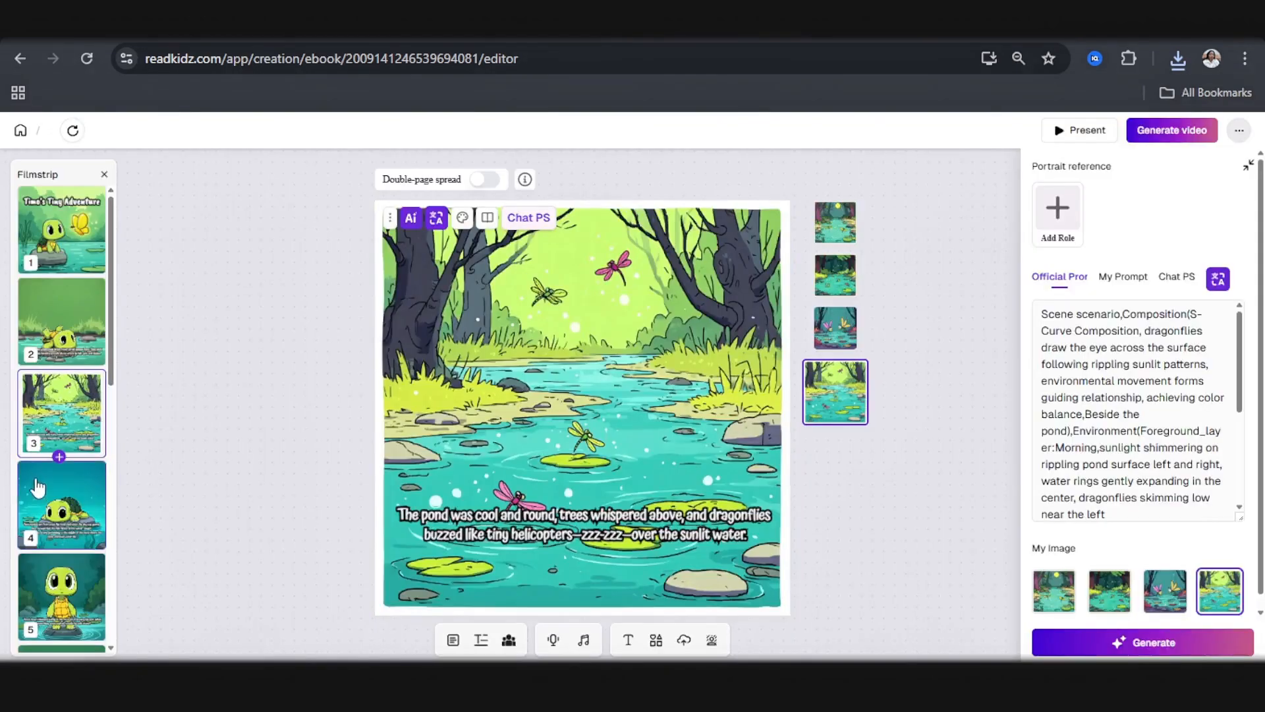
pyautogui.click(42, 490)
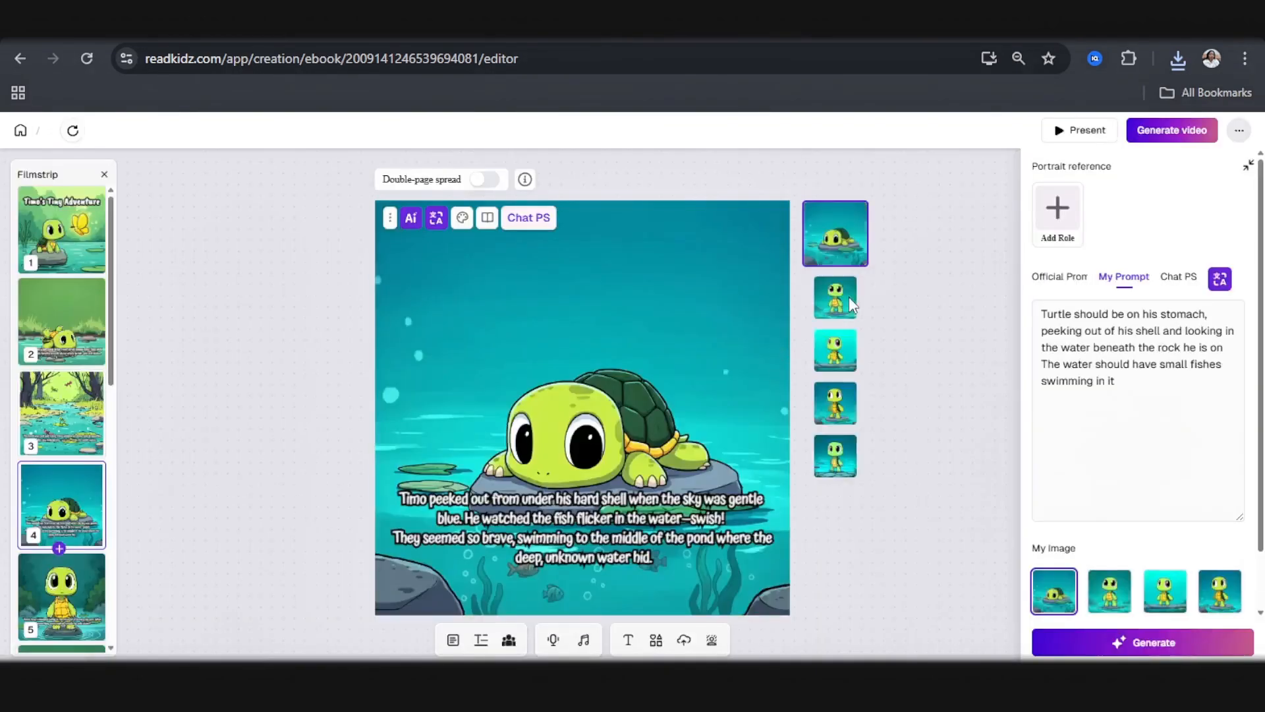
pyautogui.click(829, 229)
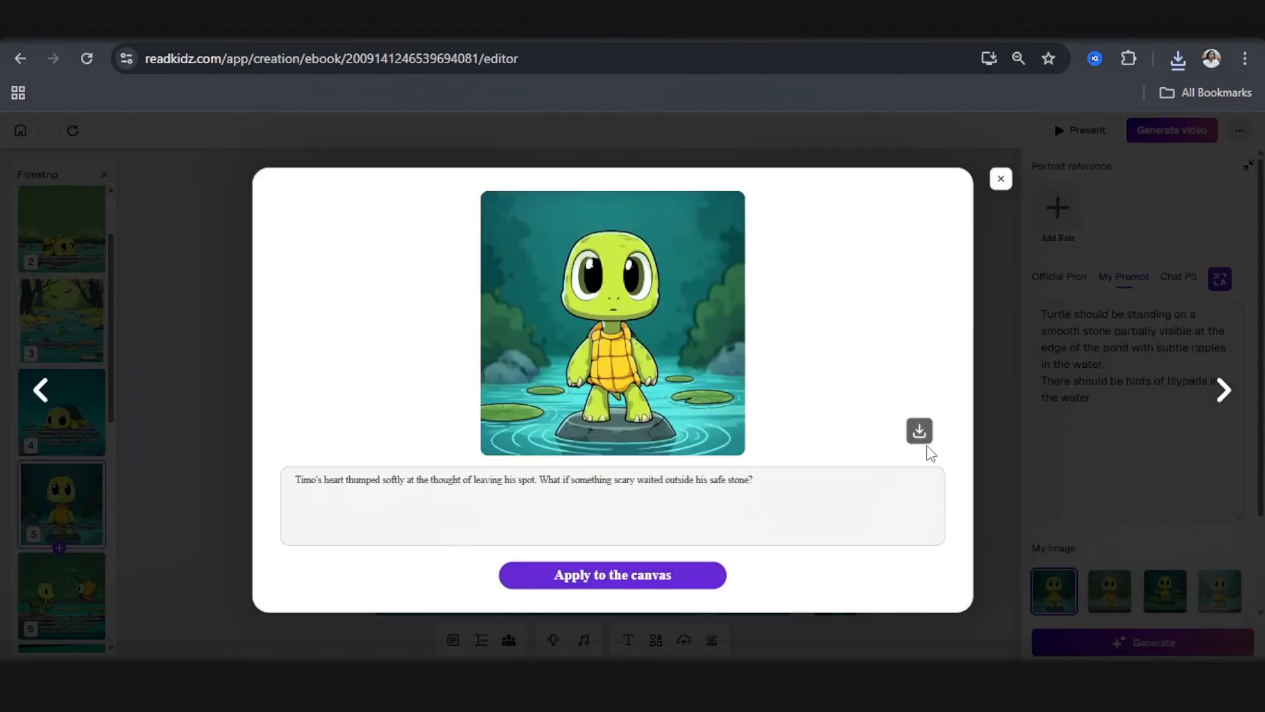
pyautogui.click(919, 430)
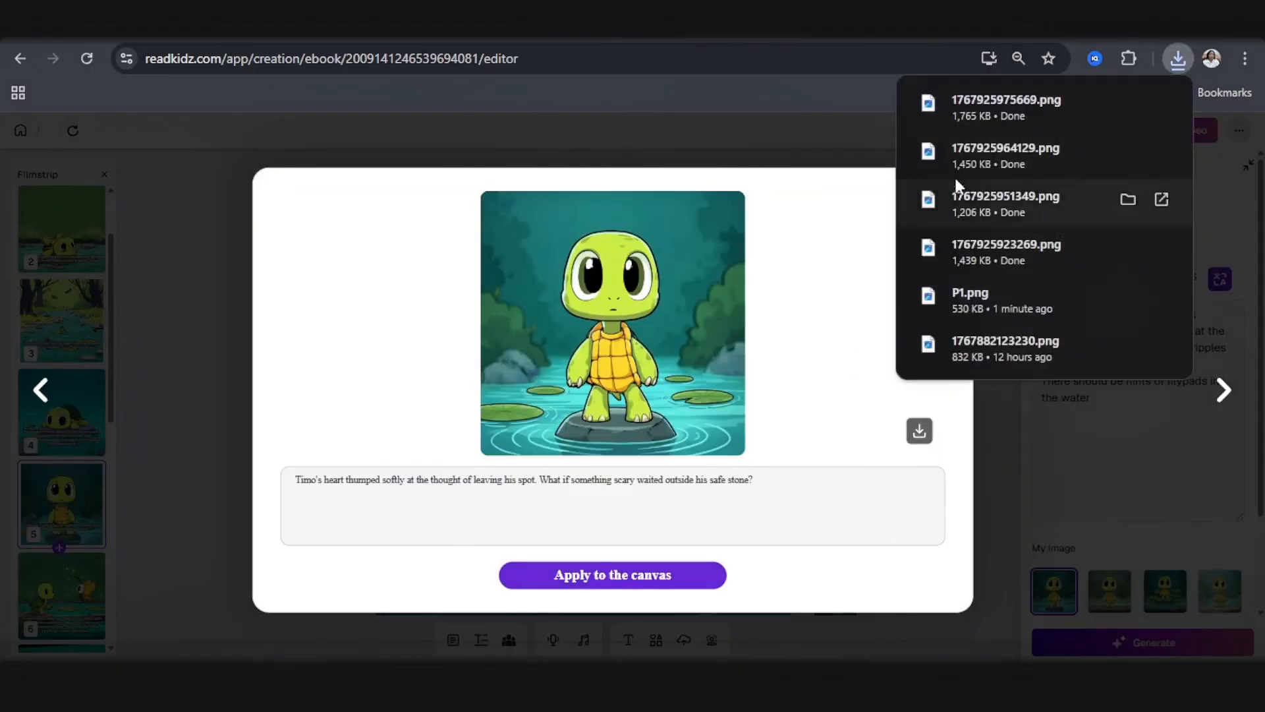
pyautogui.click(842, 136)
# Step: Download the remaining text-free illustrations from page 6 through page 12, and close the last preview
pyautogui.scroll(-2, 43, 511)
pyautogui.scroll(-1, 43, 511)
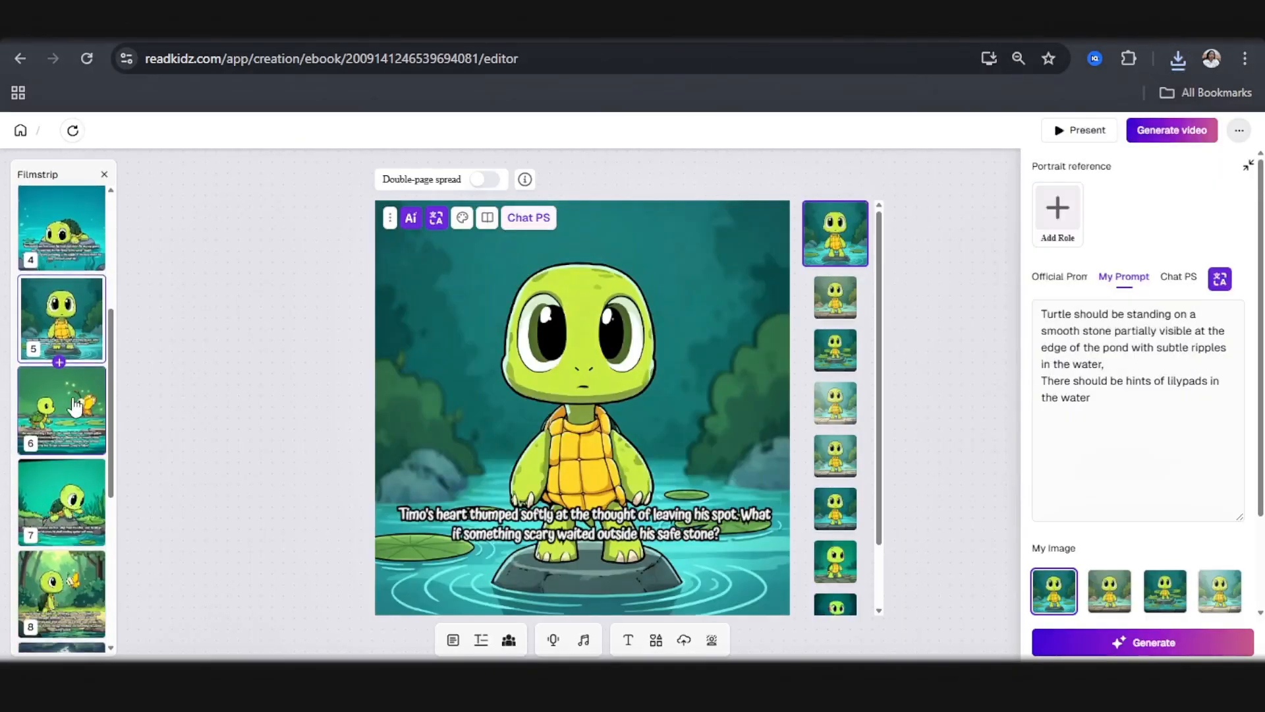
pyautogui.click(70, 404)
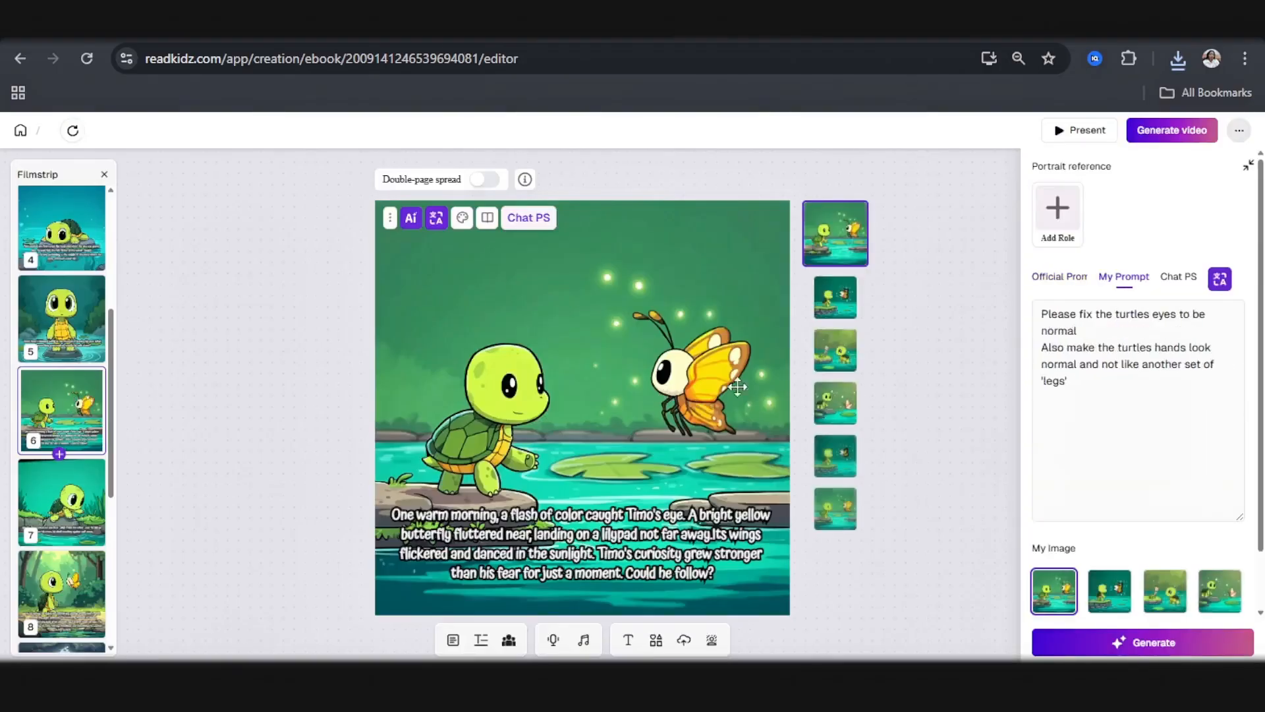
pyautogui.click(859, 242)
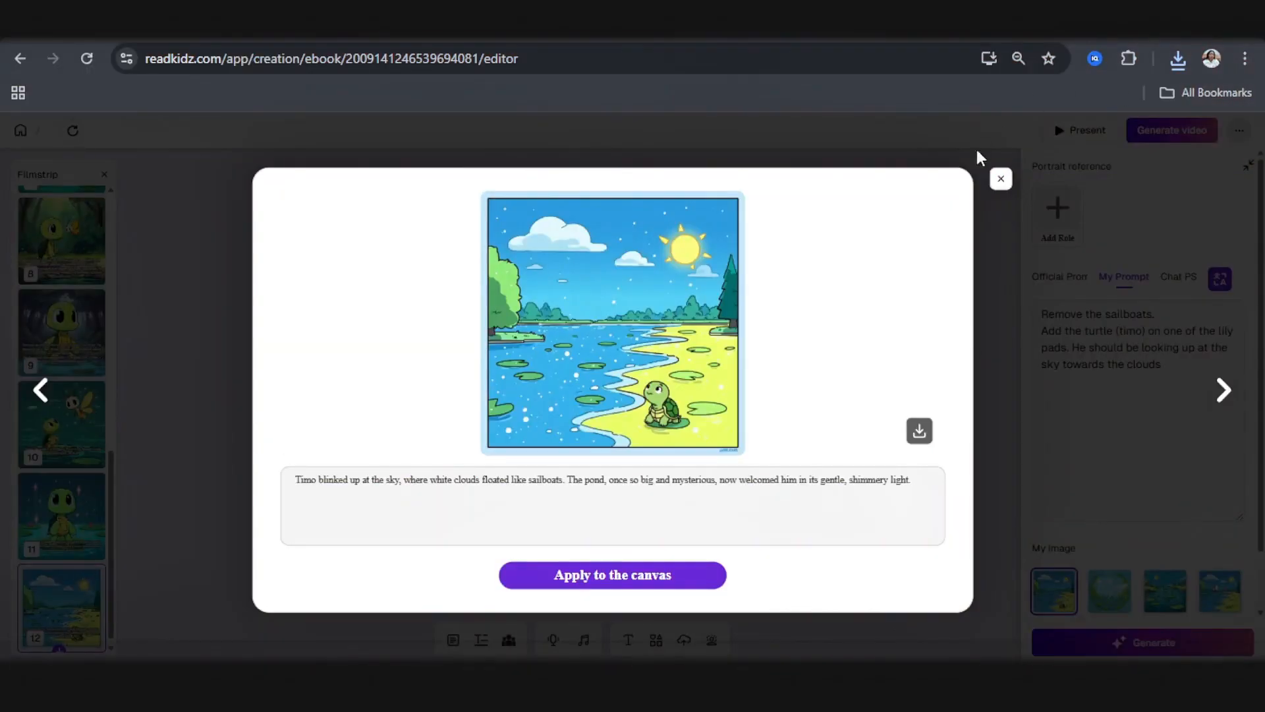
pyautogui.click(999, 184)
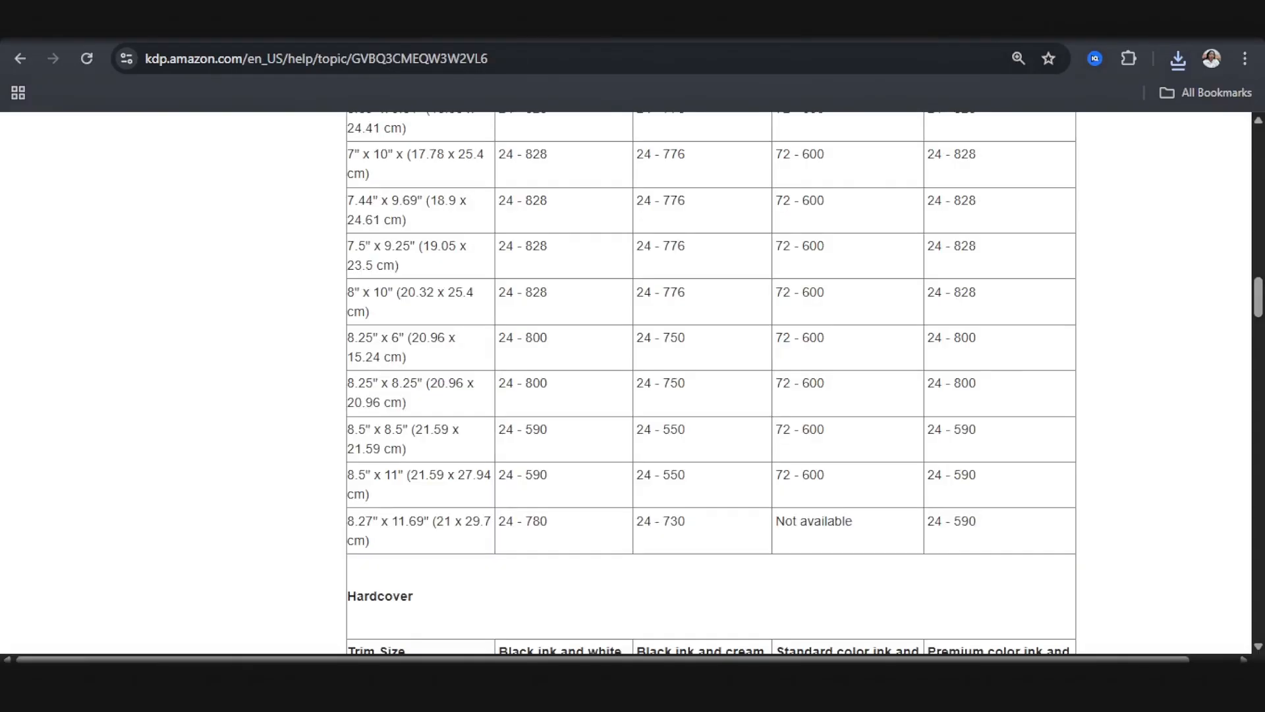
# Step: Review KDP's paperback and hardcover trim size tables and the examples of page sizes with and without bleed for kdp.amazon.com
pyautogui.scroll(6, 387, 368)
pyautogui.scroll(-20, 387, 362)
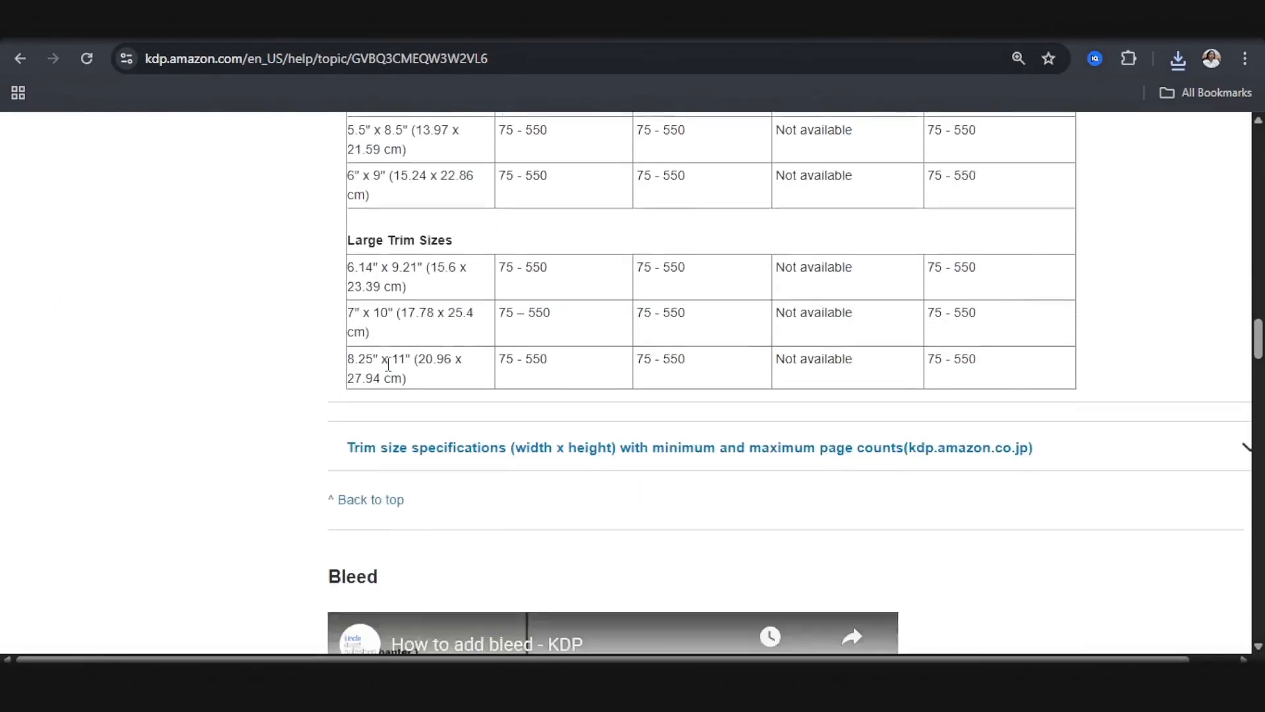
pyautogui.scroll(-10, 389, 379)
pyautogui.scroll(2, 392, 377)
pyautogui.scroll(-2, 394, 376)
pyautogui.scroll(-3, 393, 379)
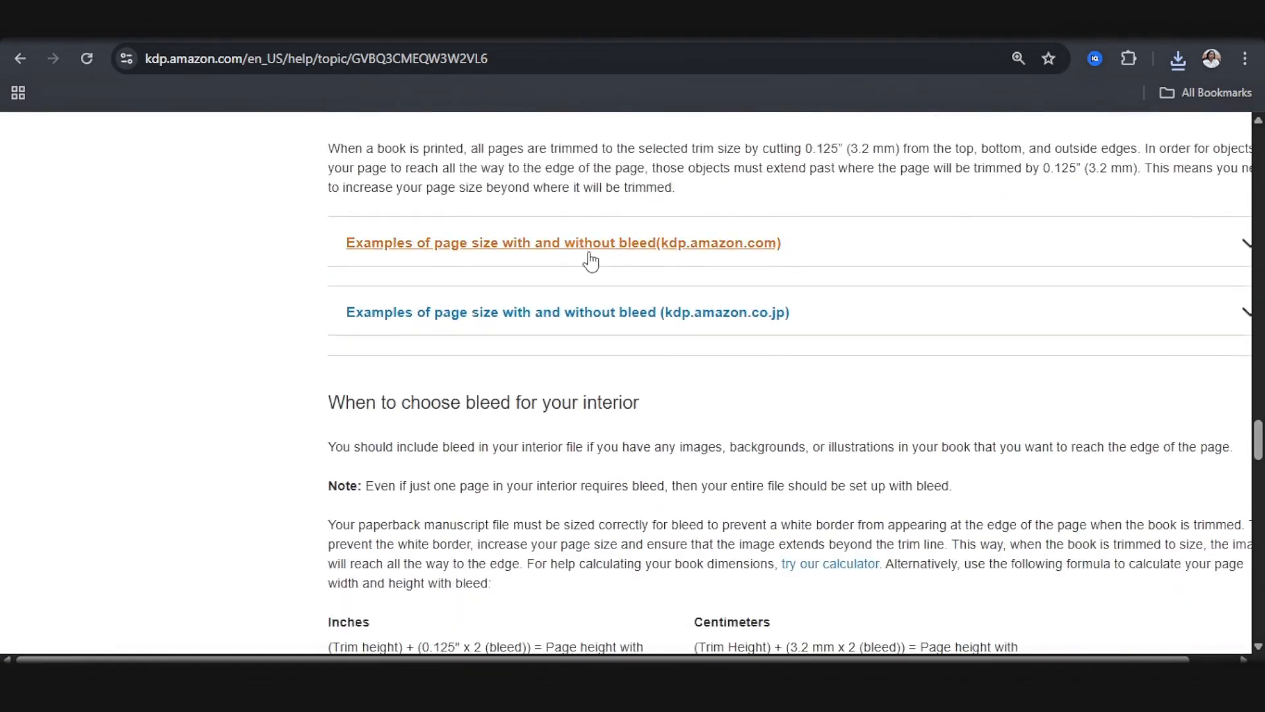
pyautogui.click(598, 259)
pyautogui.scroll(-1, 588, 285)
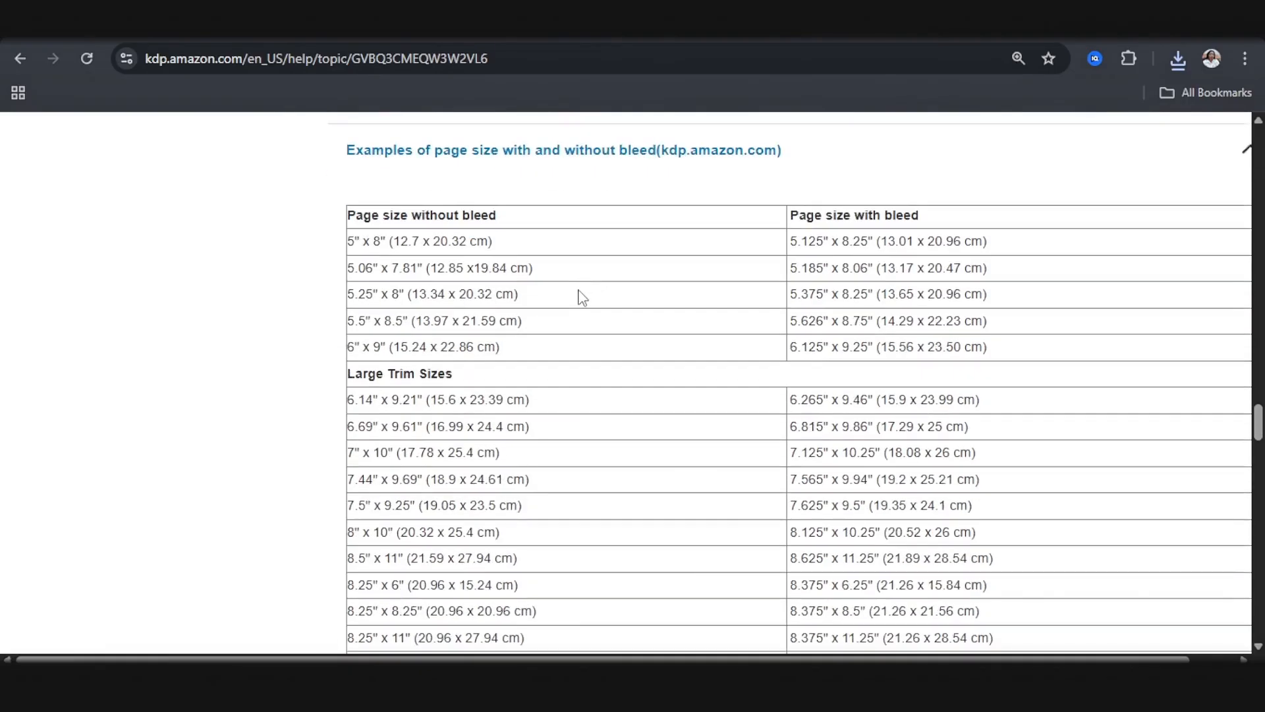
pyautogui.scroll(-3, 567, 336)
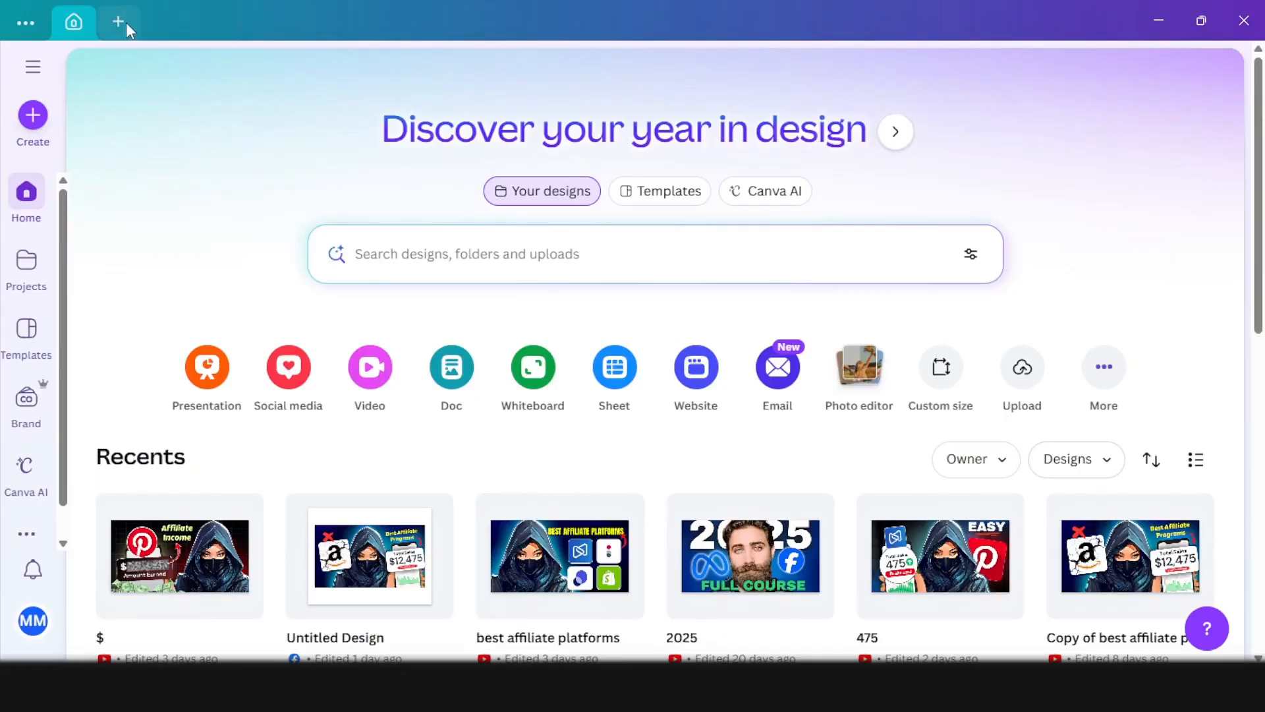
# Step: Switch to Canva and start a new custom-size design measured in inches
pyautogui.click(127, 26)
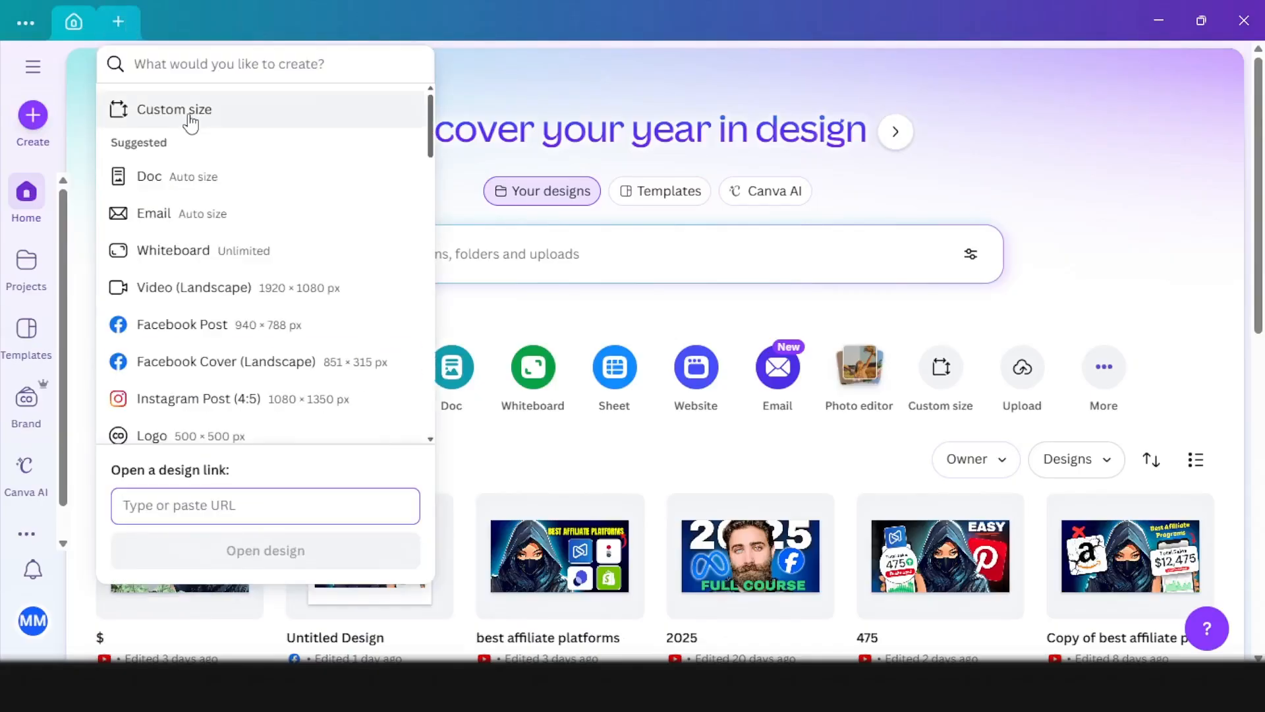
pyautogui.click(190, 119)
pyautogui.click(329, 156)
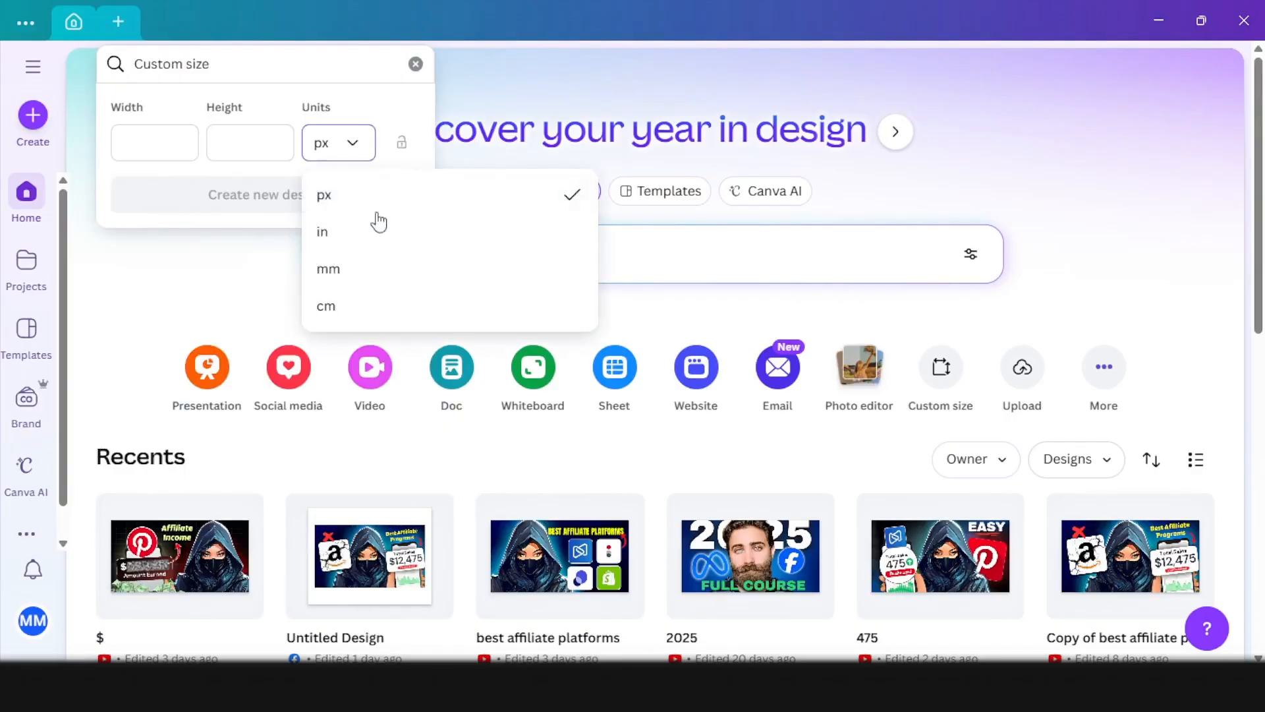
pyautogui.click(371, 242)
pyautogui.click(174, 140)
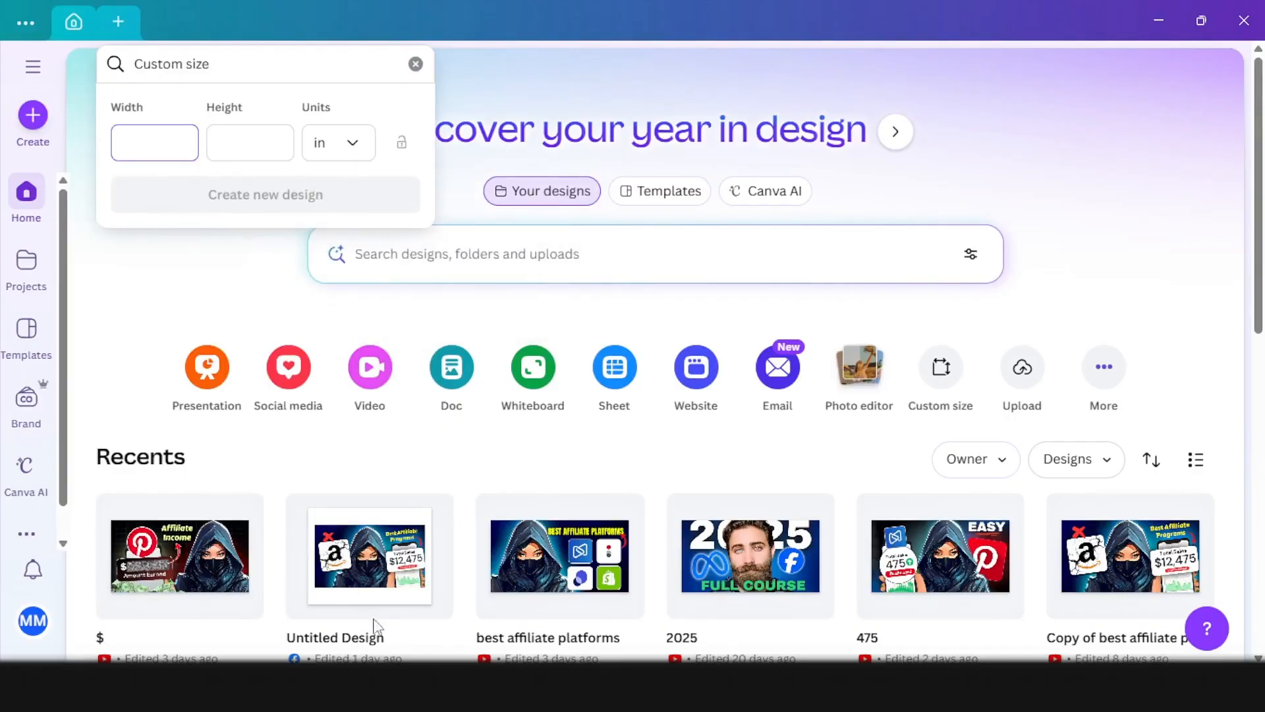
# Step: Copy the 8.625 bleed width for the 8.5" x 8.5" trim from KDP's table, and create the Canva design at 8.625 x 8.75 in
pyautogui.click(491, 603)
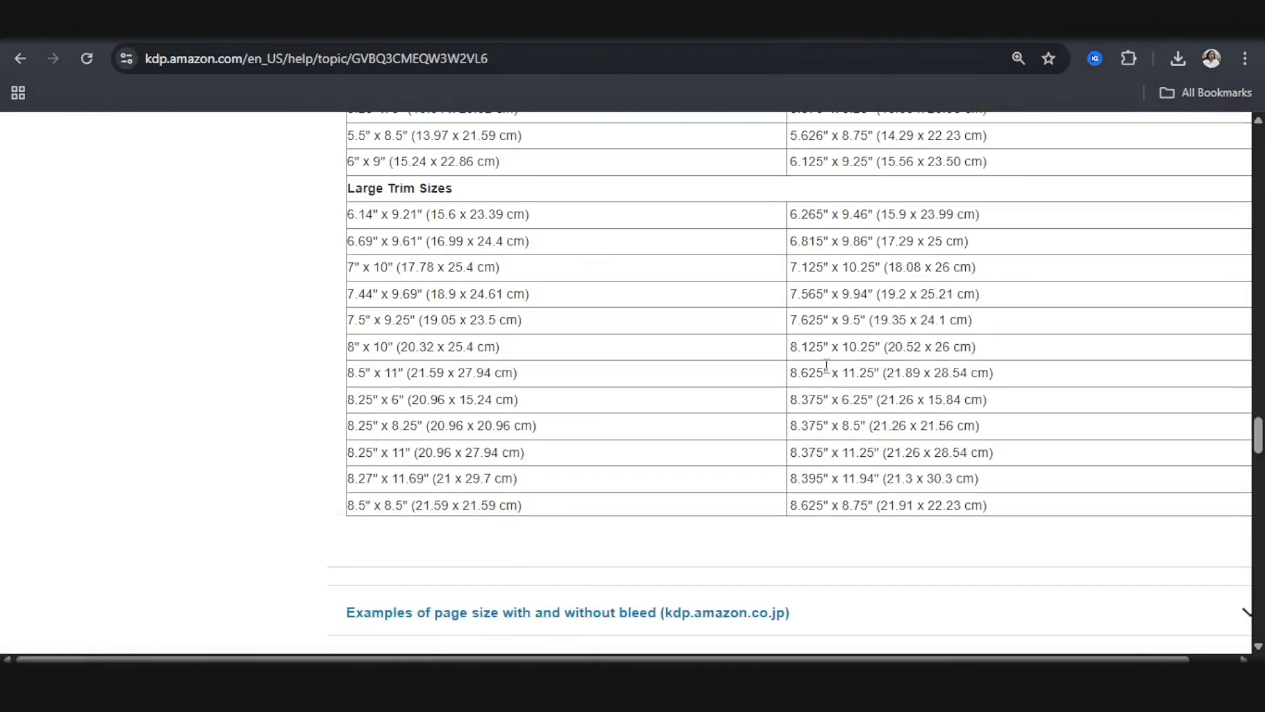
pyautogui.moveTo(823, 506); pyautogui.dragTo(789, 518)
pyautogui.hotkey('ctrl', 'c')
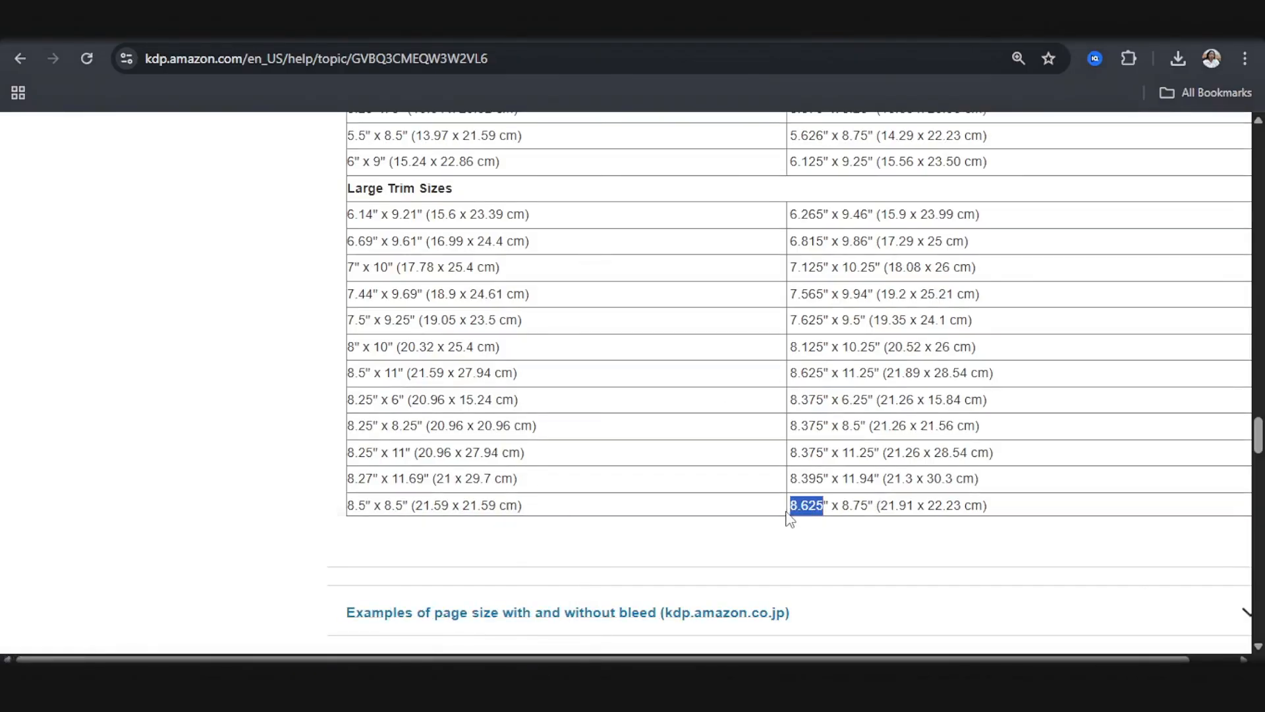
pyautogui.click(468, 603)
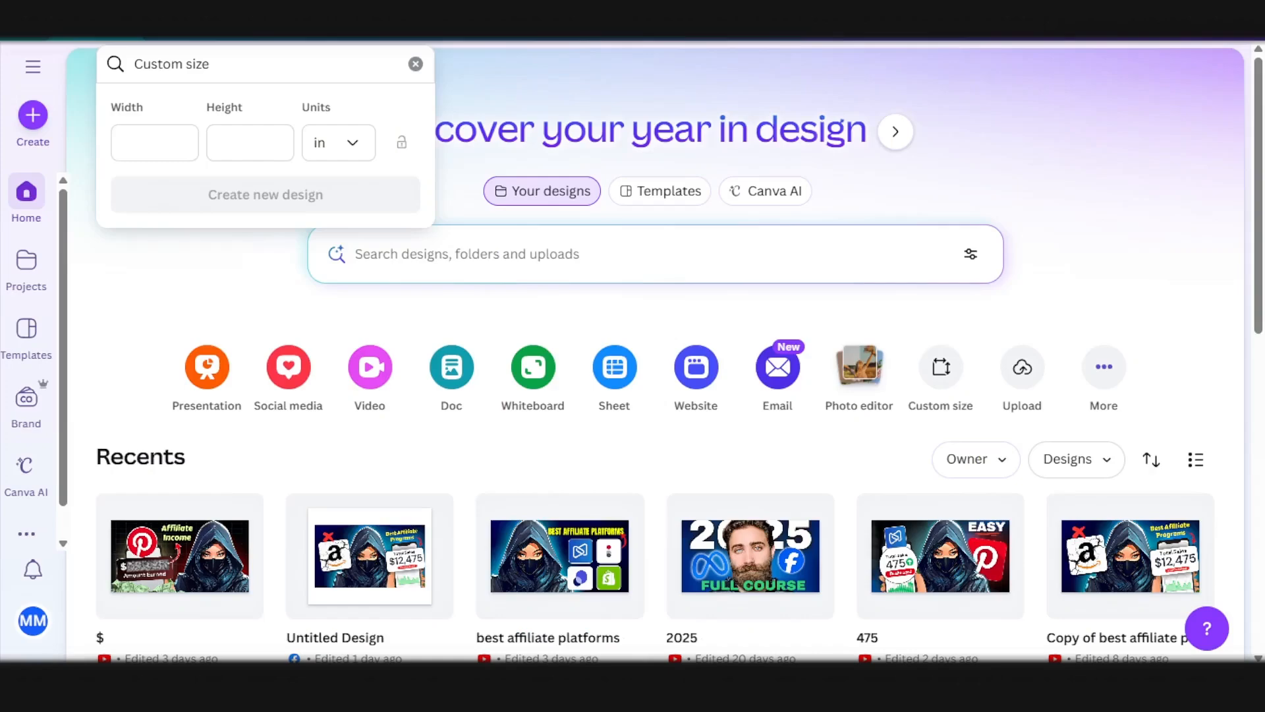
pyautogui.hotkey('ctrl', 'v')
pyautogui.click(267, 149)
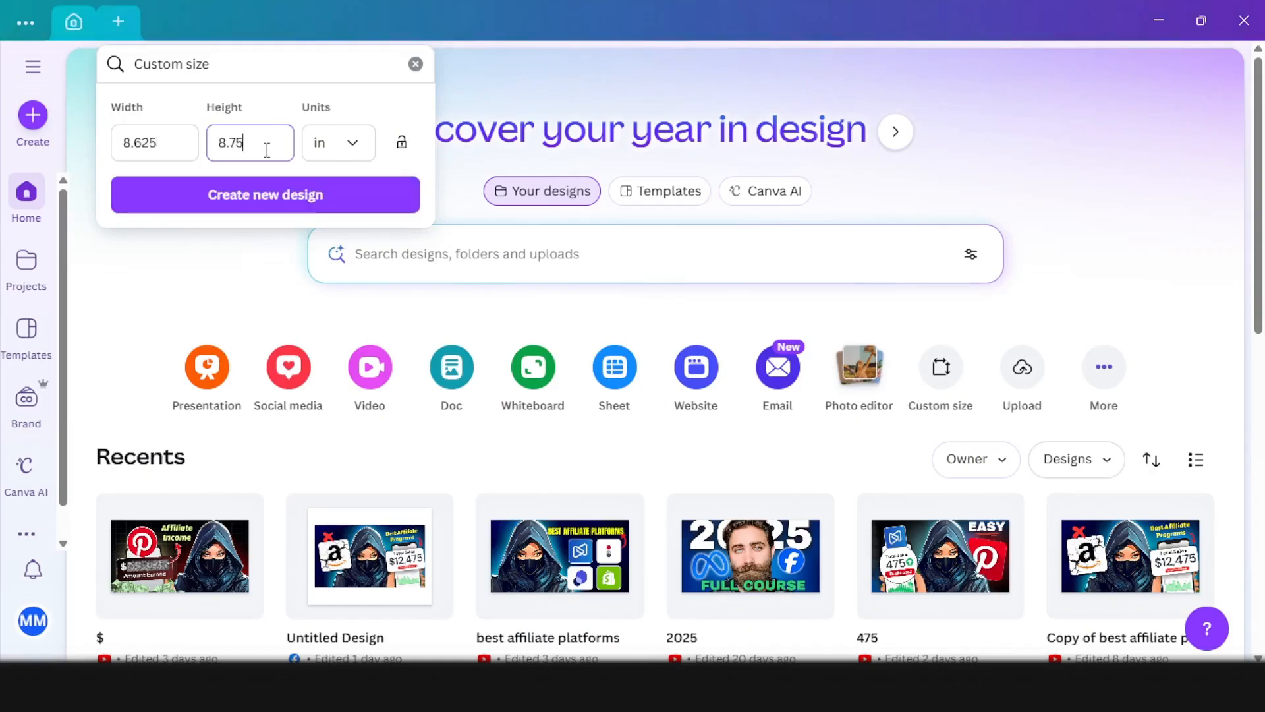
pyautogui.click(284, 196)
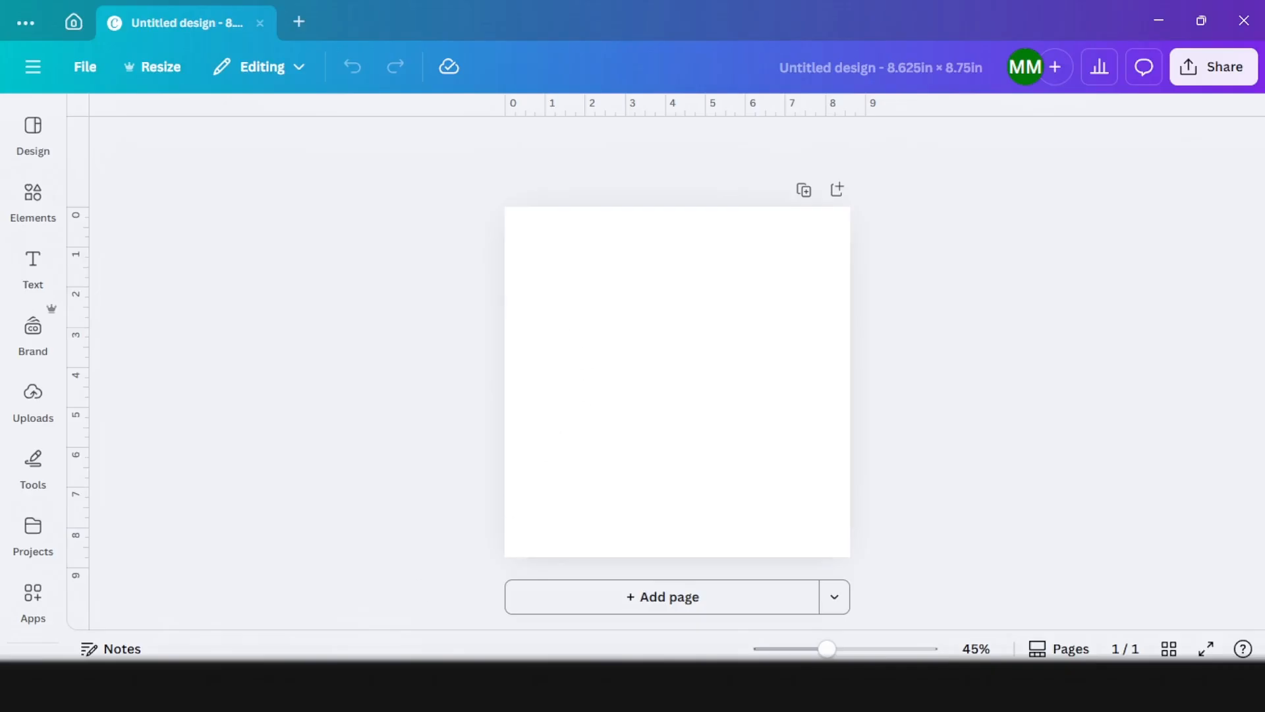
# Step: Check KDP's minimum margin table by page count, including outside margins with bleed, and return to the Canva design
pyautogui.moveTo(341, 604)
pyautogui.click(399, 590)
pyautogui.scroll(-5, 536, 436)
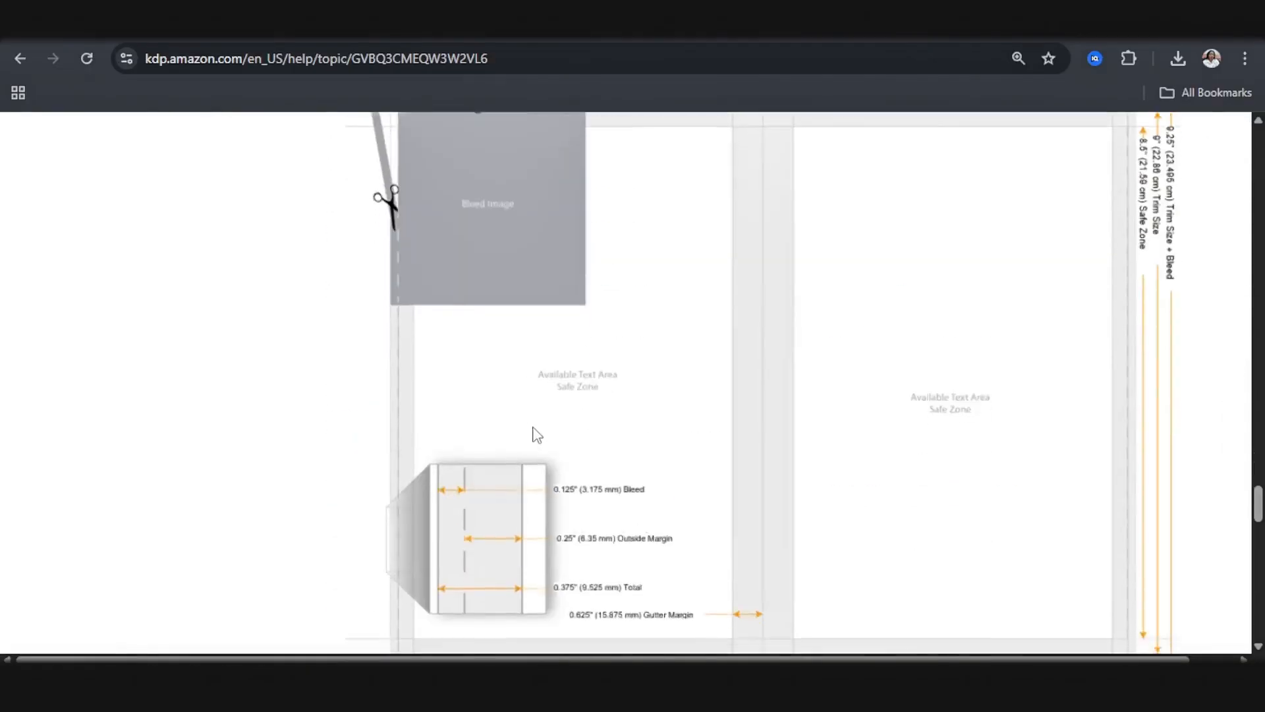
pyautogui.scroll(-10, 536, 436)
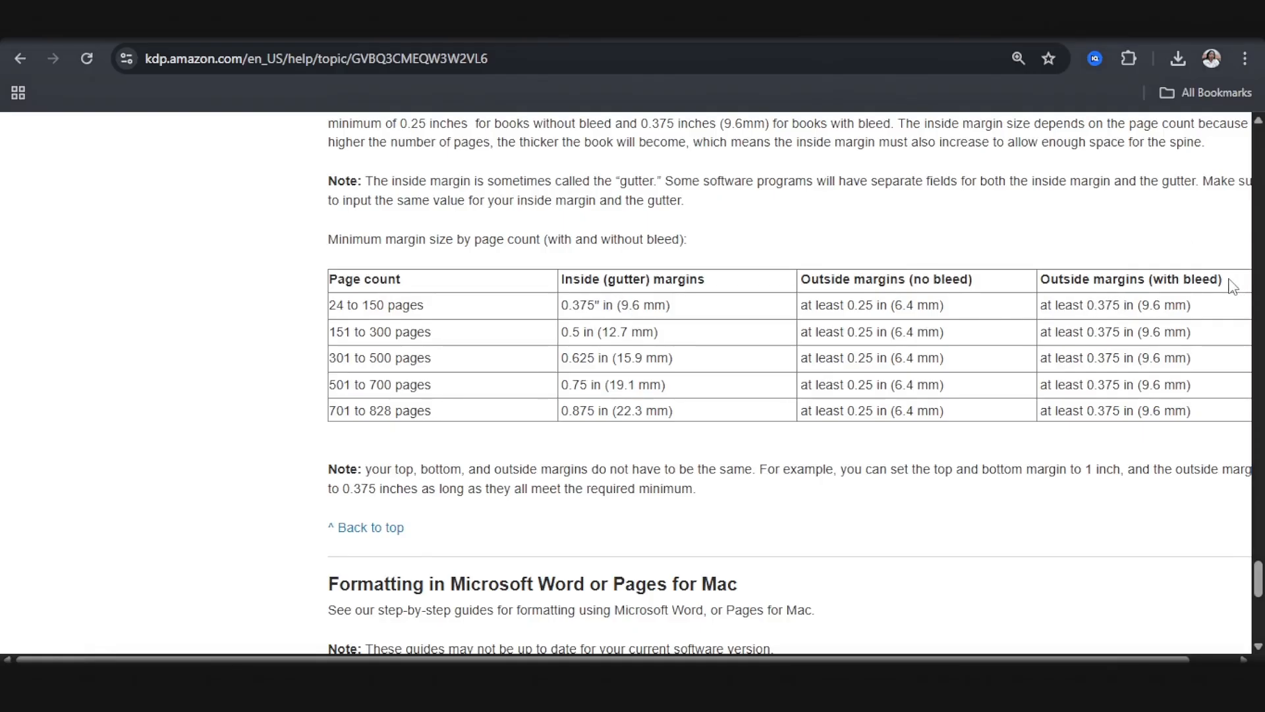
pyautogui.click(443, 687)
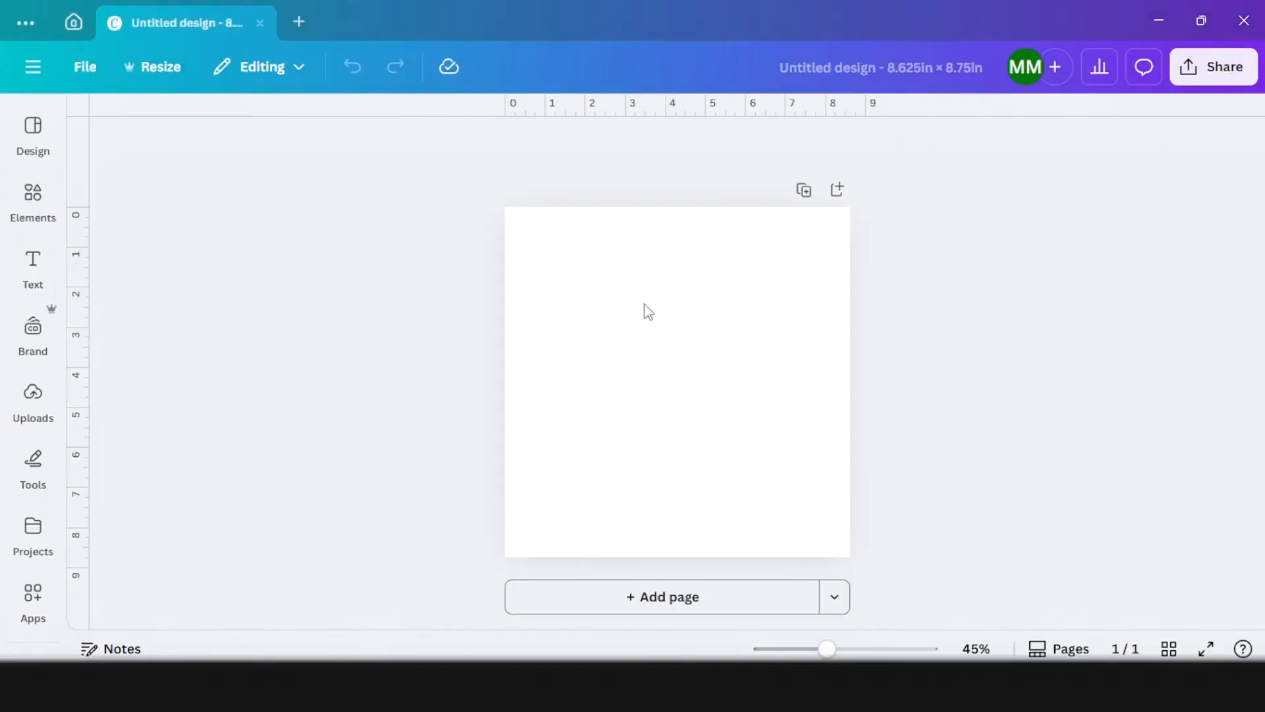
# Step: Check in the design's settings whether rulers and guides are shown
pyautogui.scroll(6, 646, 311)
pyautogui.scroll(2, 461, 290)
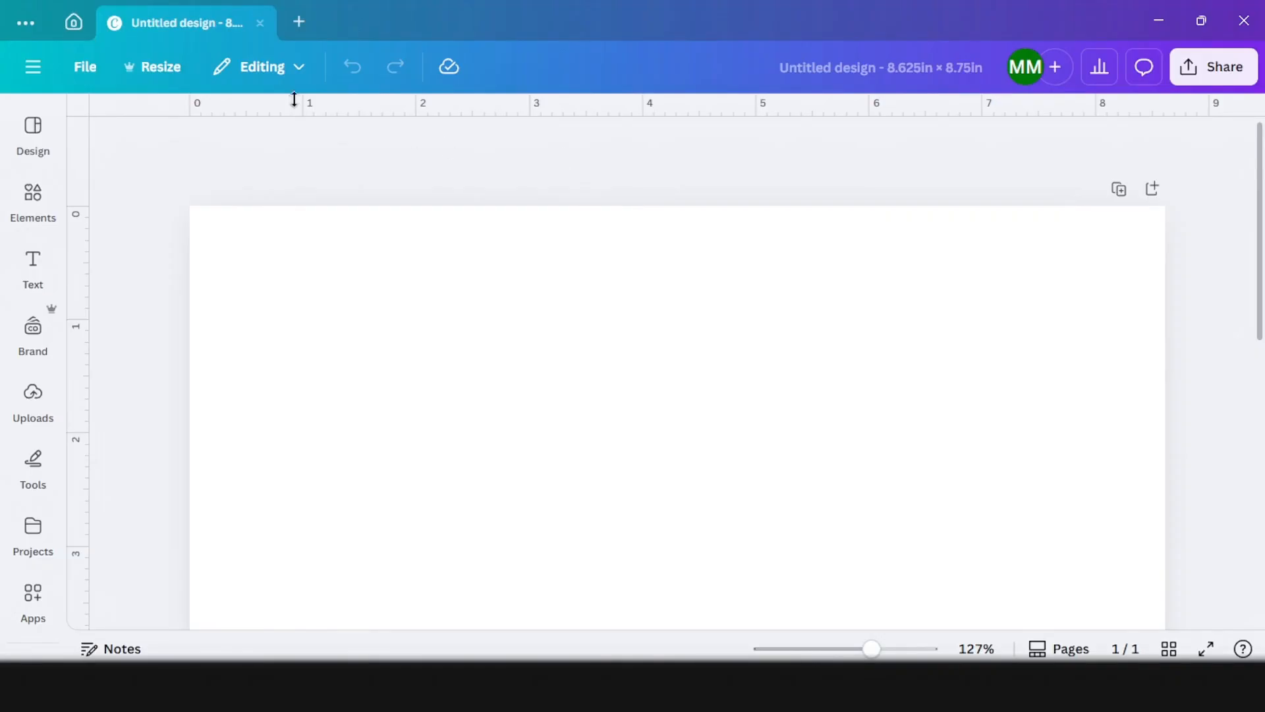
pyautogui.click(91, 66)
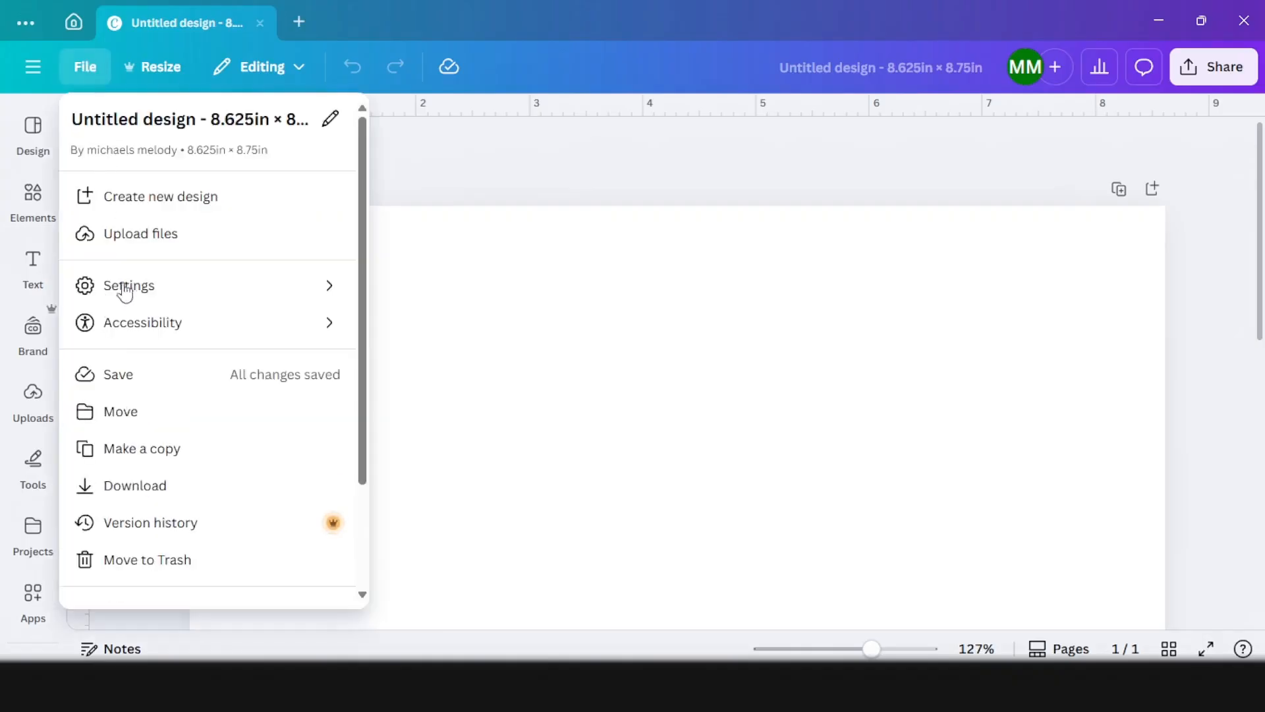
pyautogui.click(320, 290)
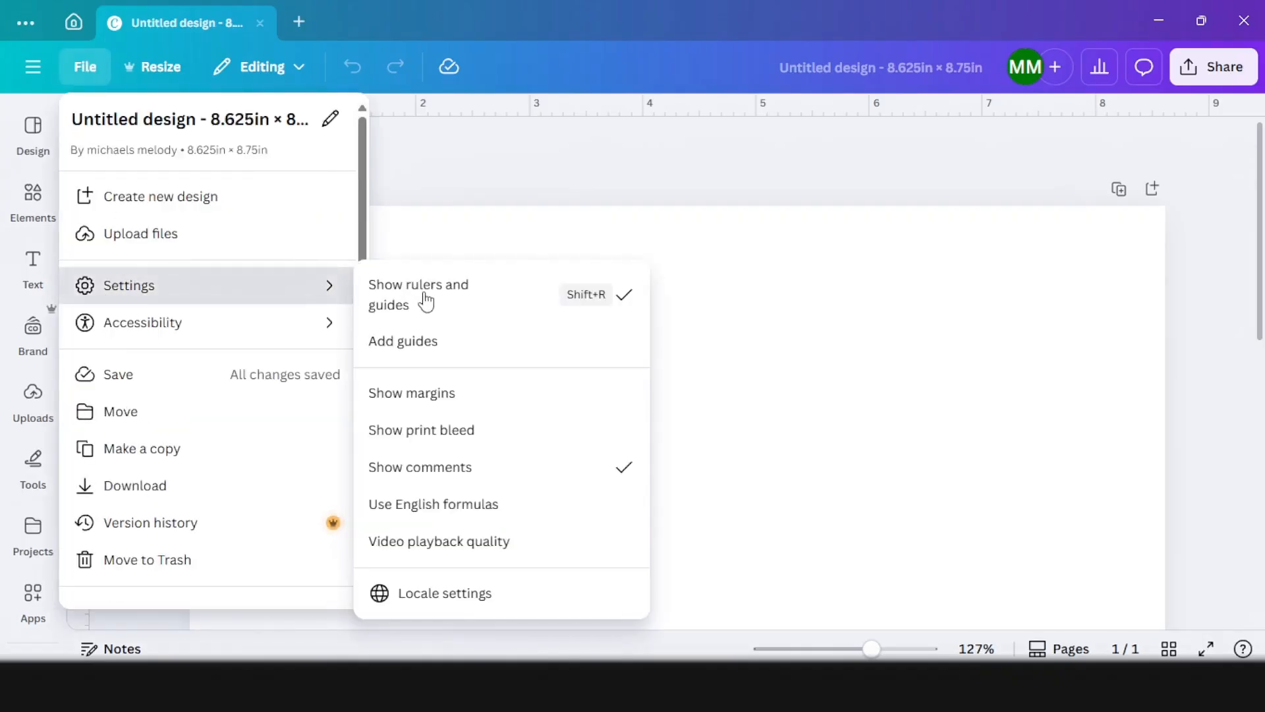
pyautogui.click(515, 170)
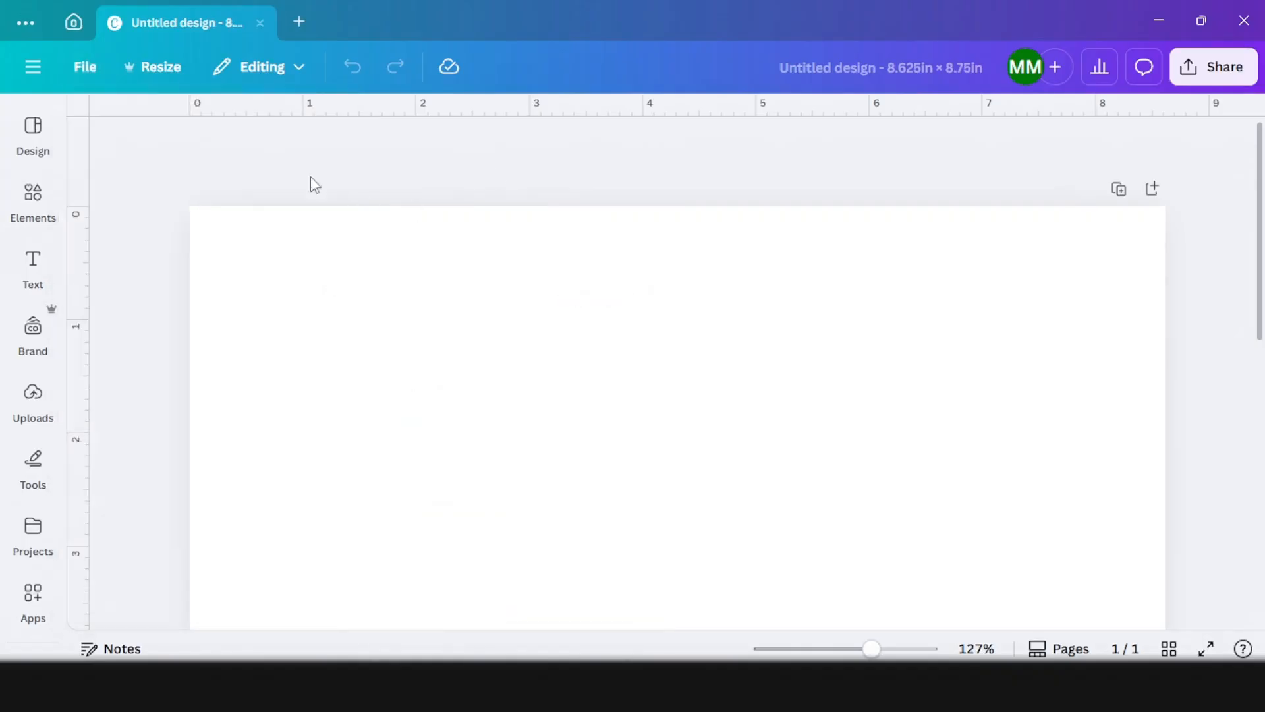
# Step: Add a horizontal guide about 0.385 in below the page's top edge and a vertical guide about 0.379 in from its left edge
pyautogui.moveTo(257, 105); pyautogui.dragTo(276, 249)
pyautogui.scroll(1, 277, 249)
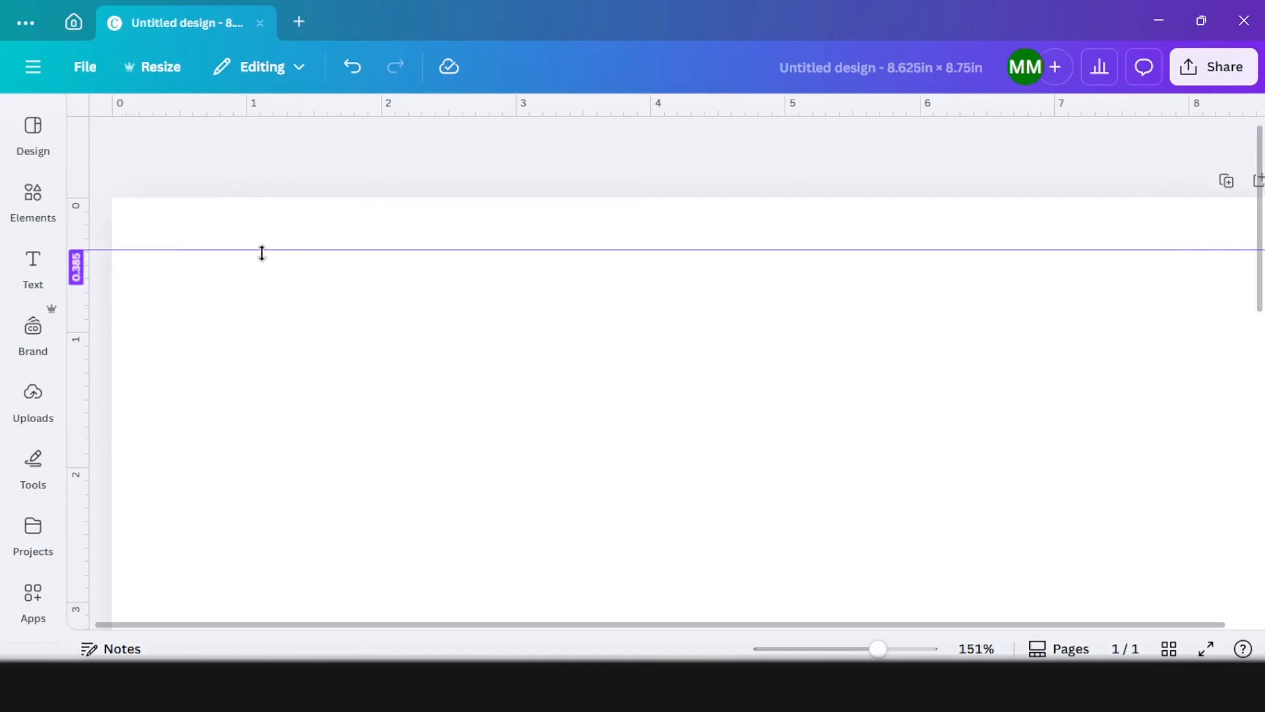
pyautogui.click(63, 339)
pyautogui.moveTo(77, 339); pyautogui.dragTo(163, 323)
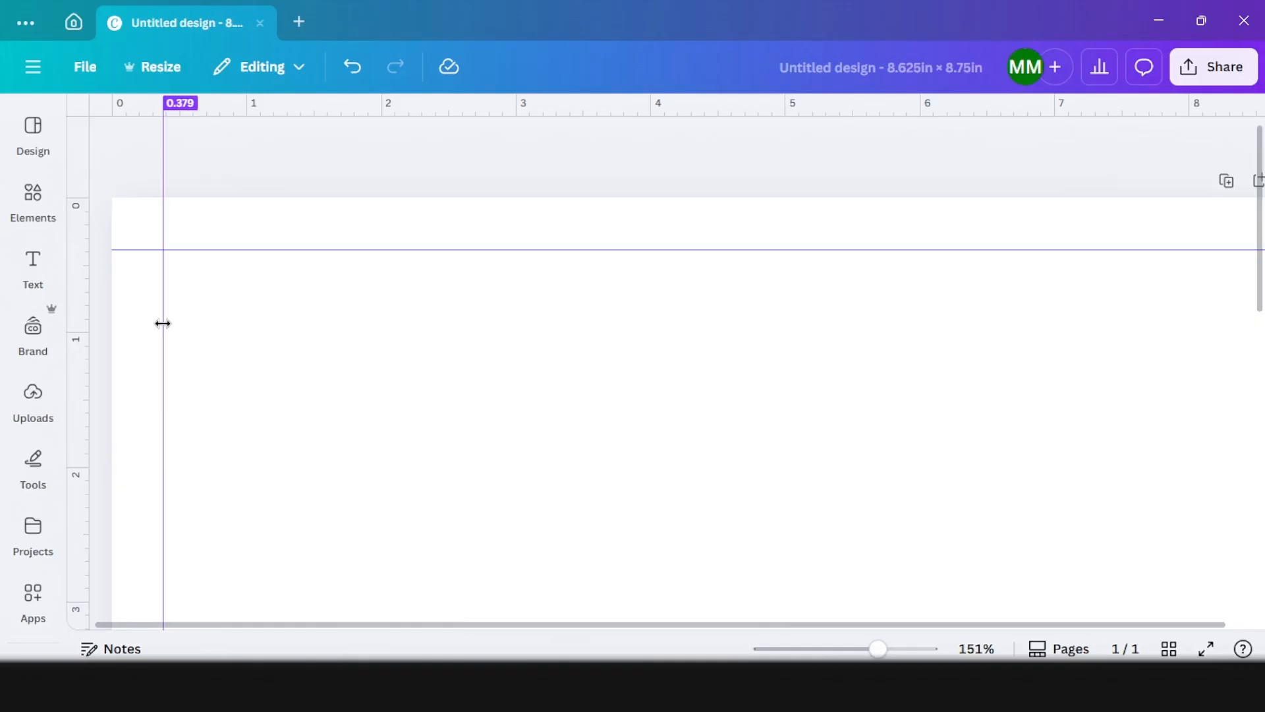
# Step: Add a square shape from the recently used shapes to the page
pyautogui.scroll(-1, 378, 353)
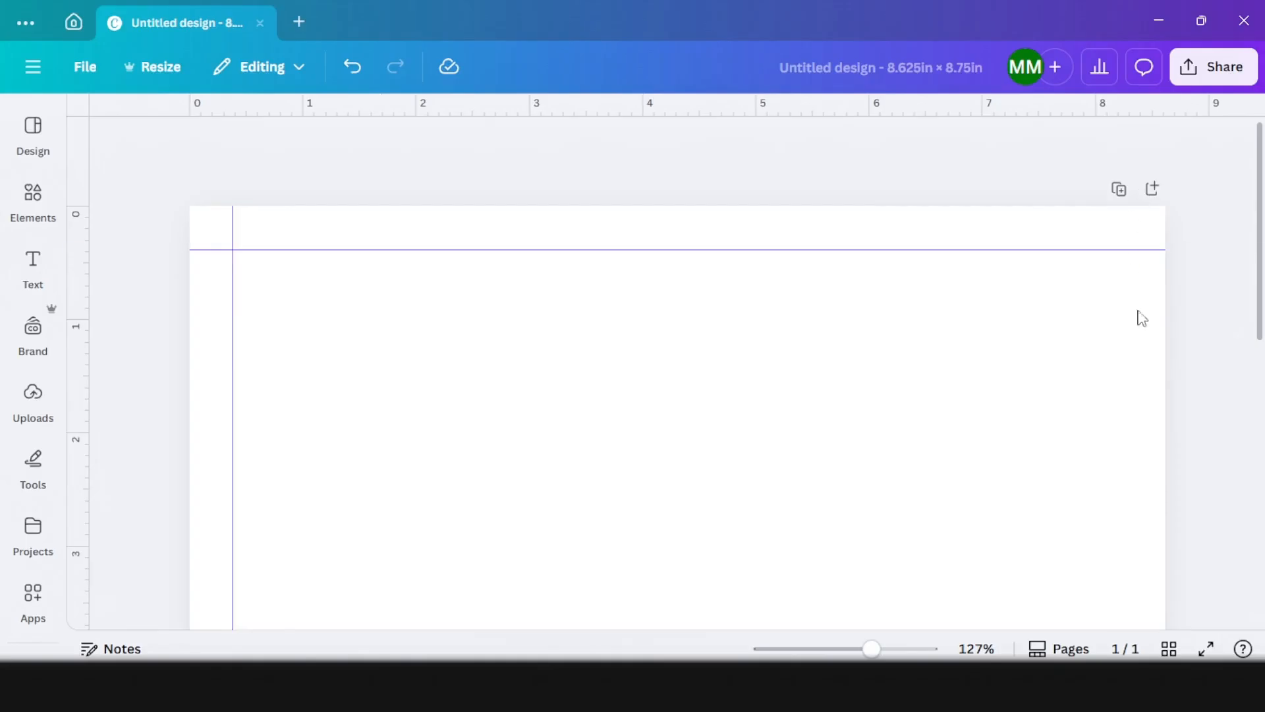
pyautogui.scroll(1, 284, 560)
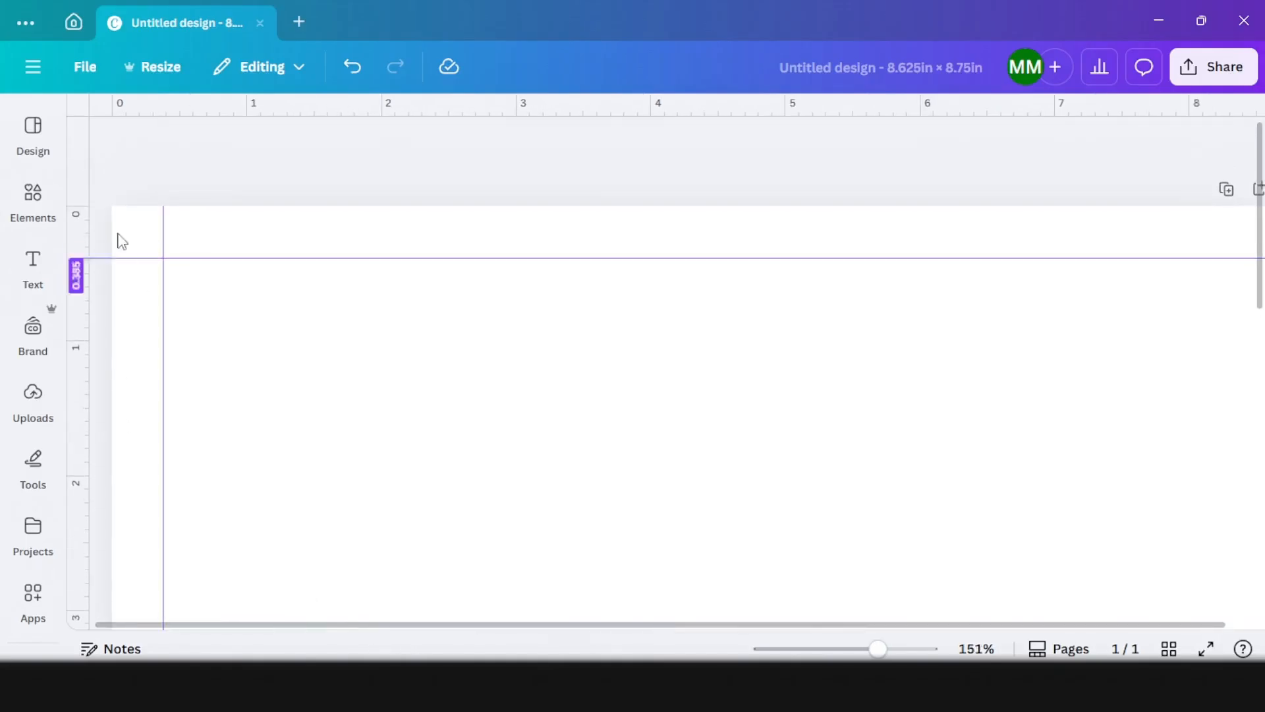
pyautogui.click(38, 205)
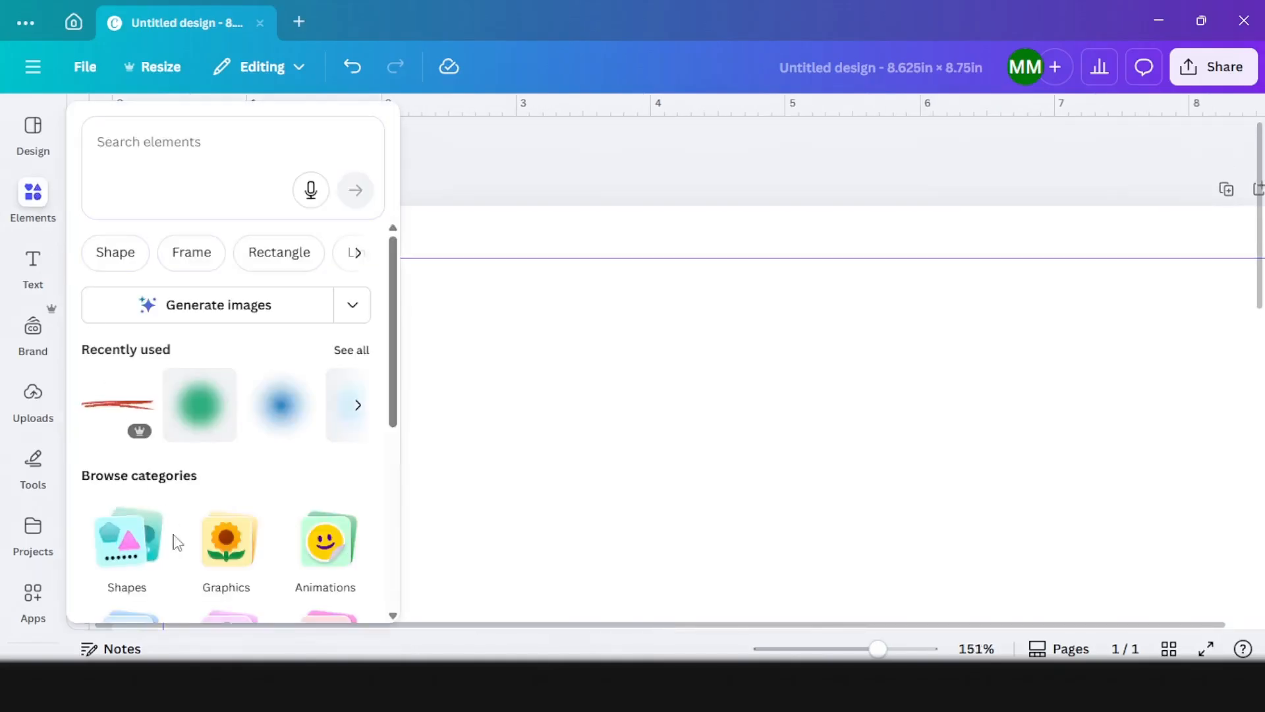
pyautogui.click(138, 541)
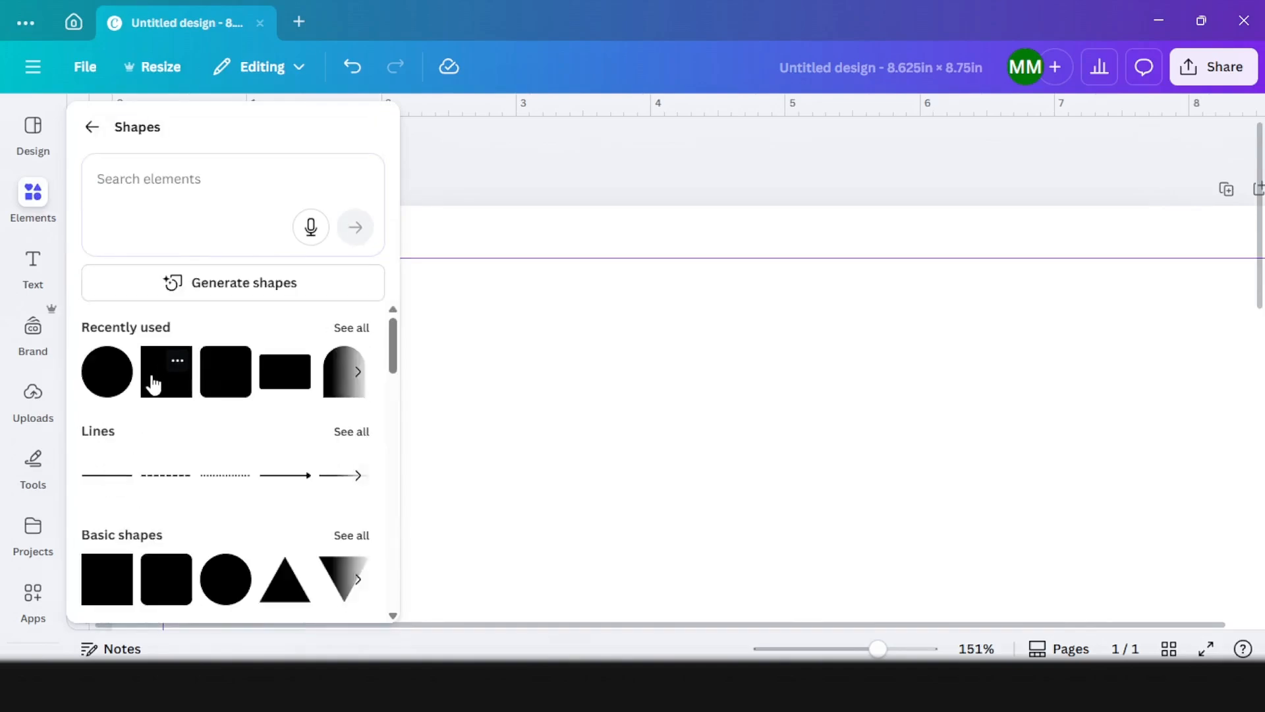
pyautogui.click(153, 383)
pyautogui.click(622, 347)
pyautogui.scroll(2, 623, 364)
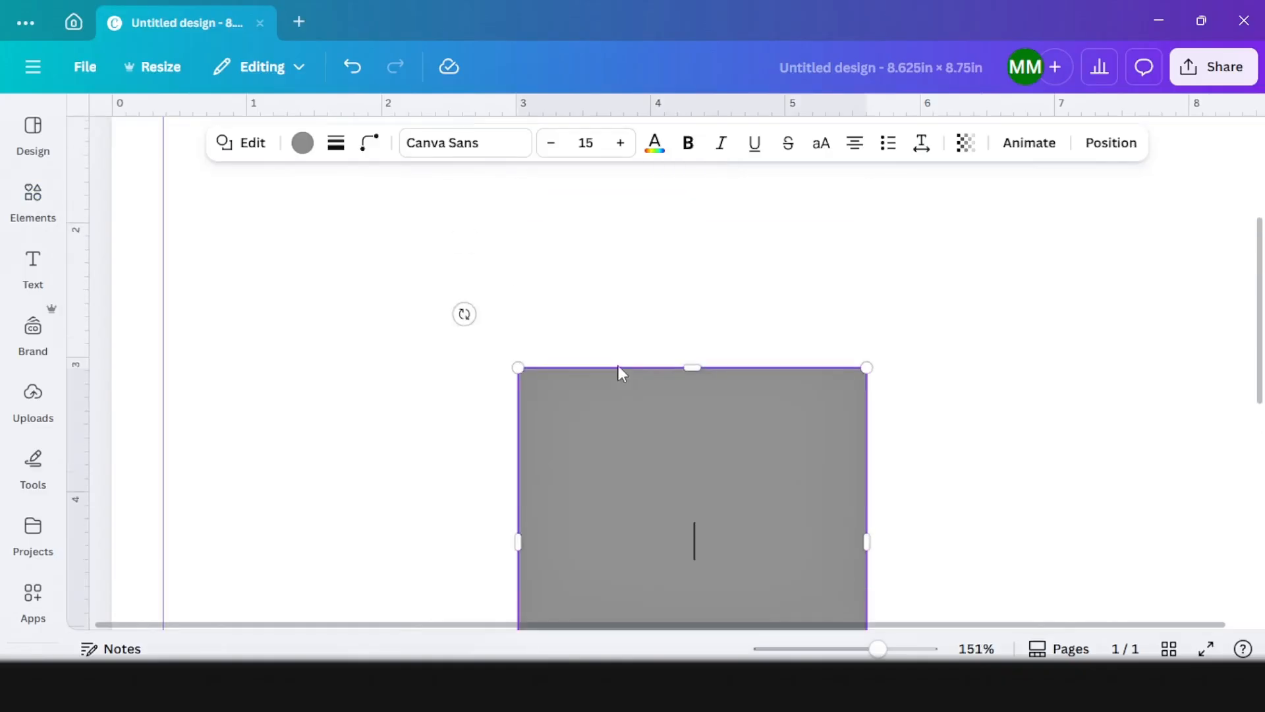
# Step: Move the square into the page's top-left corner and shrink it to fit exactly between the page edges and the two guides
pyautogui.moveTo(665, 437); pyautogui.dragTo(262, 115)
pyautogui.scroll(3, 261, 270)
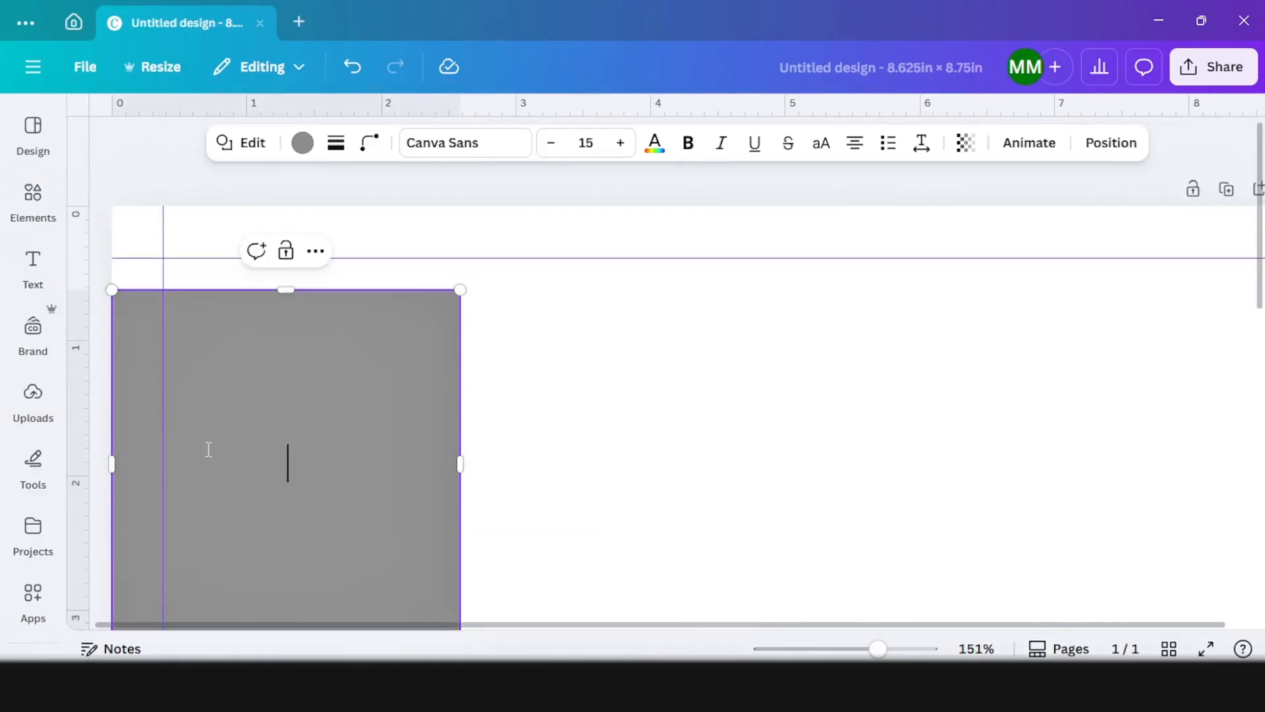
pyautogui.moveTo(230, 300); pyautogui.dragTo(266, 271)
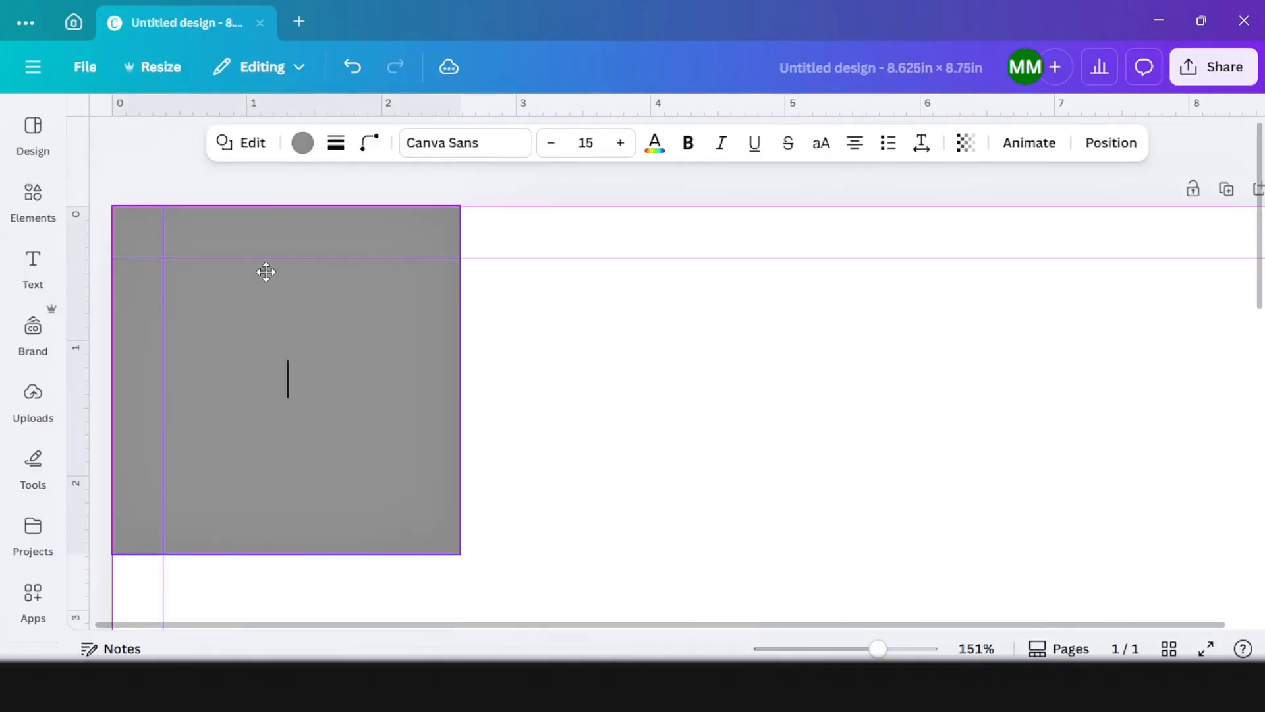
pyautogui.moveTo(460, 552); pyautogui.dragTo(164, 255)
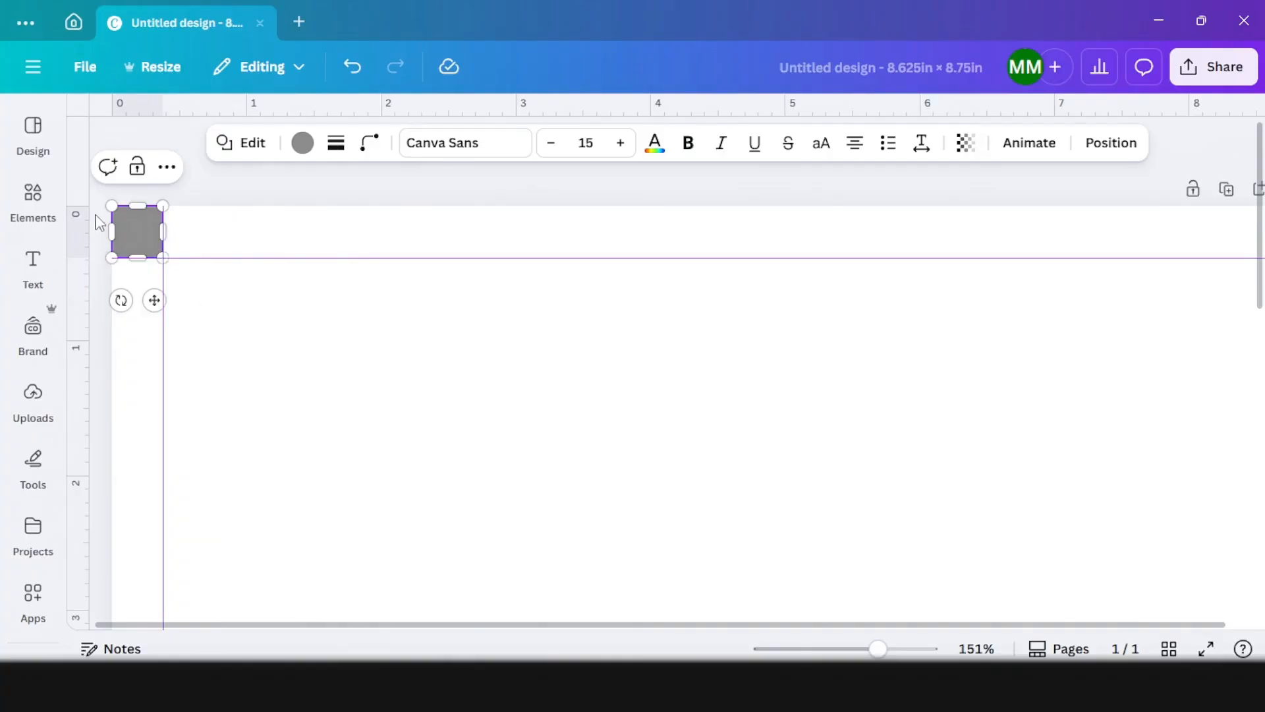
# Step: Duplicate the small corner square and place the copy in the page's bottom-right corner
pyautogui.click(97, 218)
pyautogui.click(149, 231)
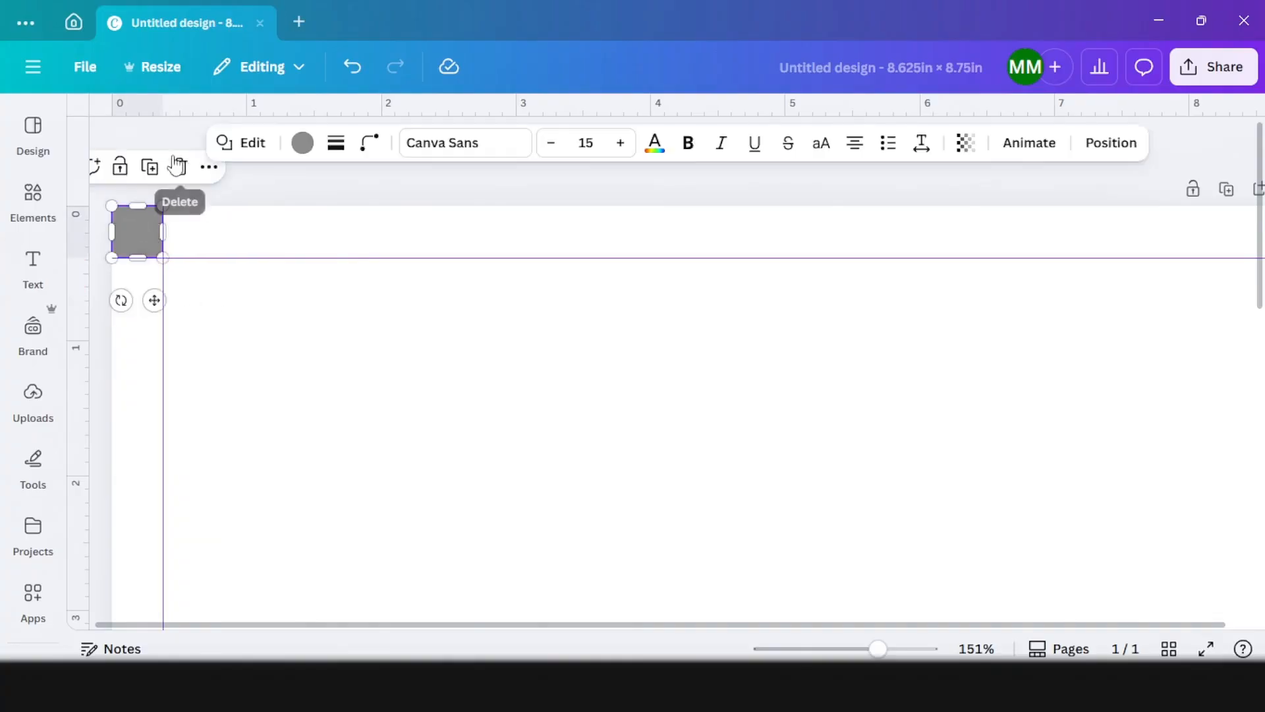
pyautogui.click(150, 164)
pyautogui.moveTo(177, 323); pyautogui.dragTo(1022, 477)
pyautogui.scroll(-3, 1022, 478)
pyautogui.moveTo(1092, 421); pyautogui.dragTo(1090, 434)
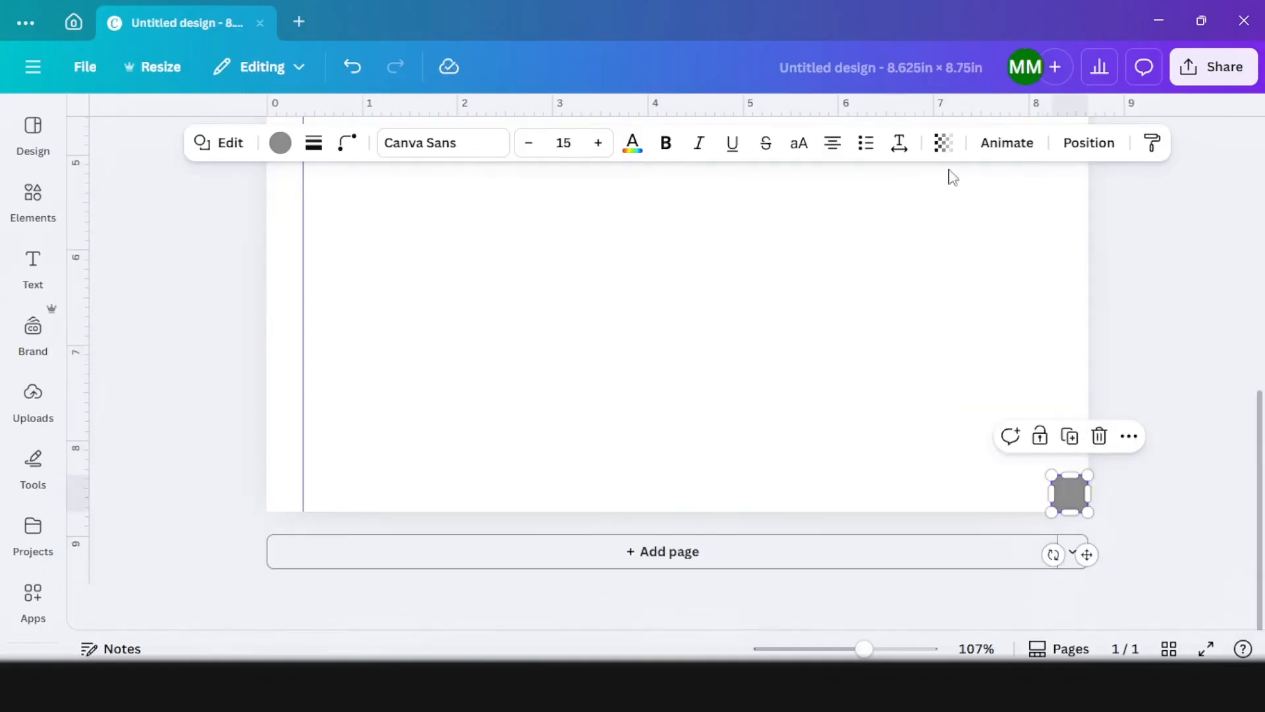
# Step: Add a horizontal and a vertical guide aligned to the inner edges of the bottom-right square
pyautogui.moveTo(860, 108); pyautogui.dragTo(943, 475)
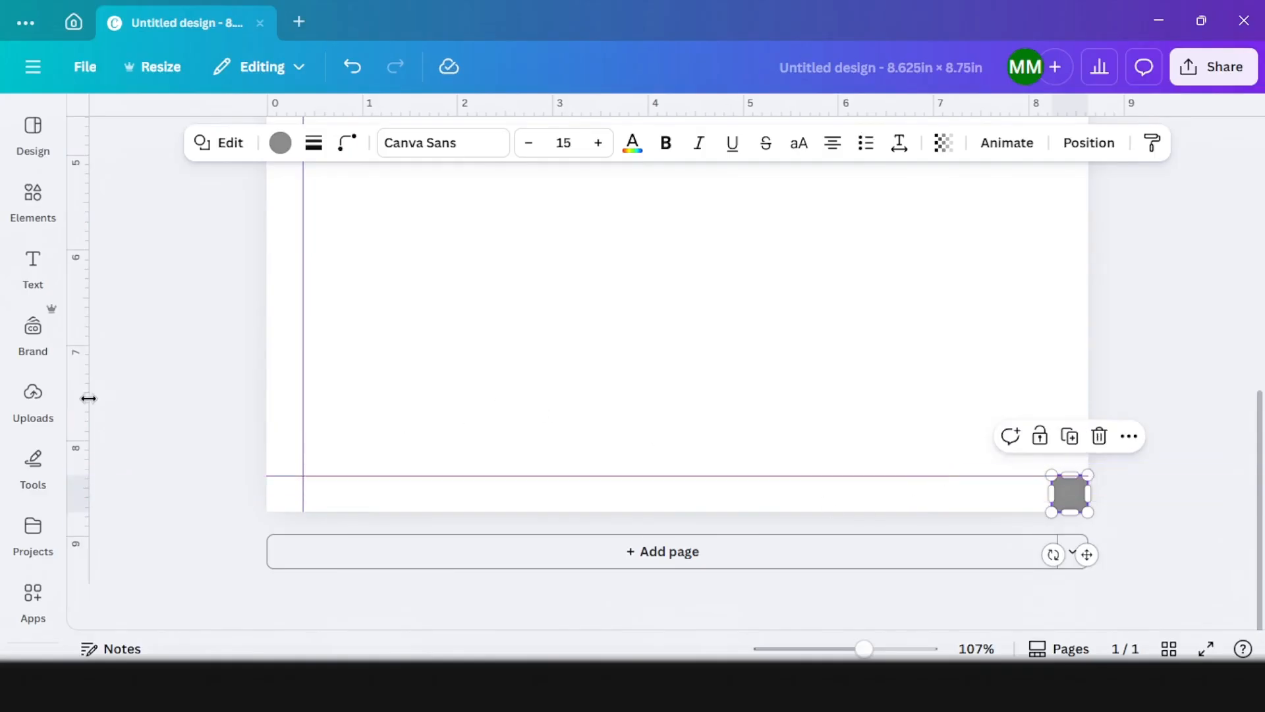
pyautogui.moveTo(88, 398); pyautogui.dragTo(1053, 403)
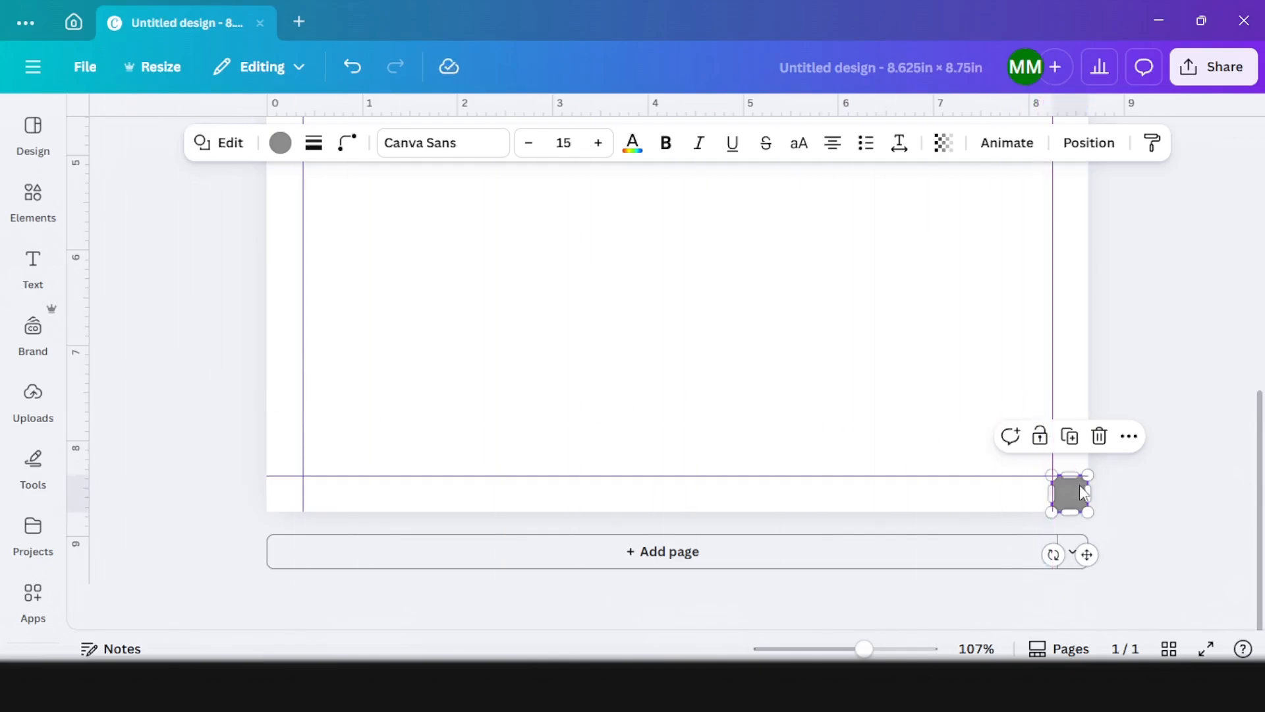
# Step: Delete both grey measuring squares from the bottom-right and top-left corners, leaving the guides in place
pyautogui.click(1100, 436)
pyautogui.scroll(10, 624, 464)
pyautogui.click(275, 232)
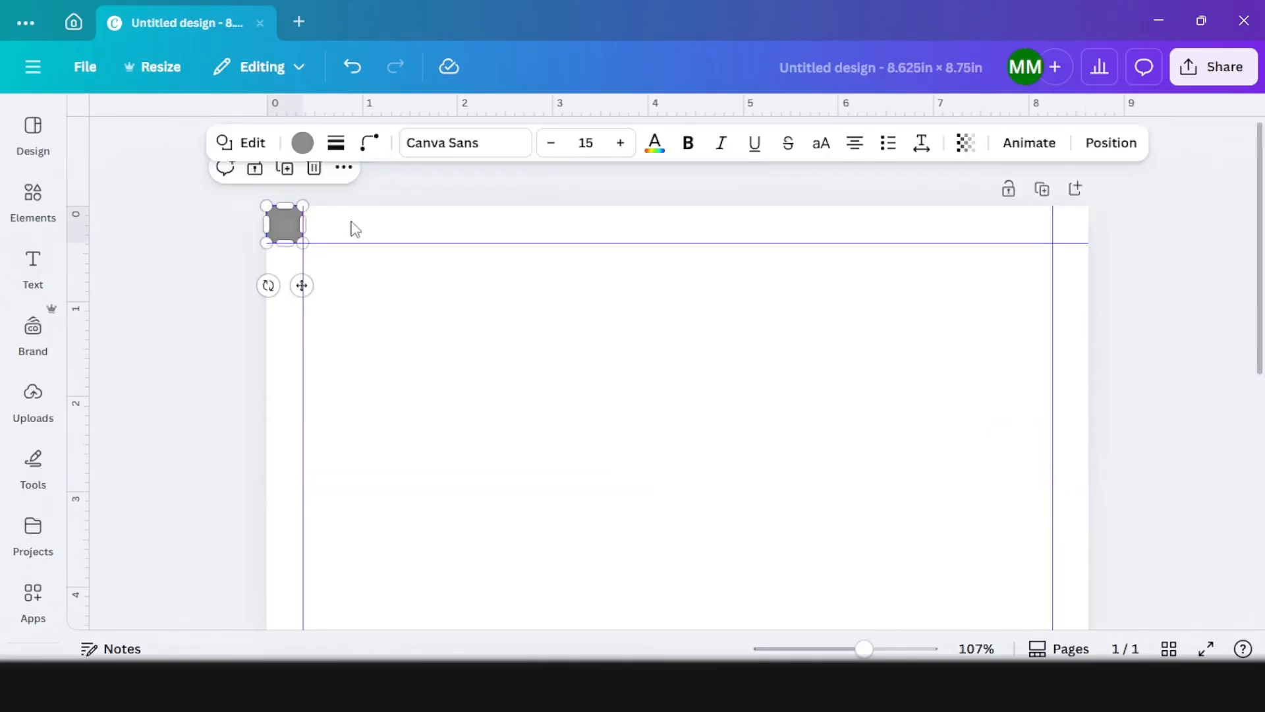
pyautogui.click(314, 169)
pyautogui.scroll(-3, 363, 277)
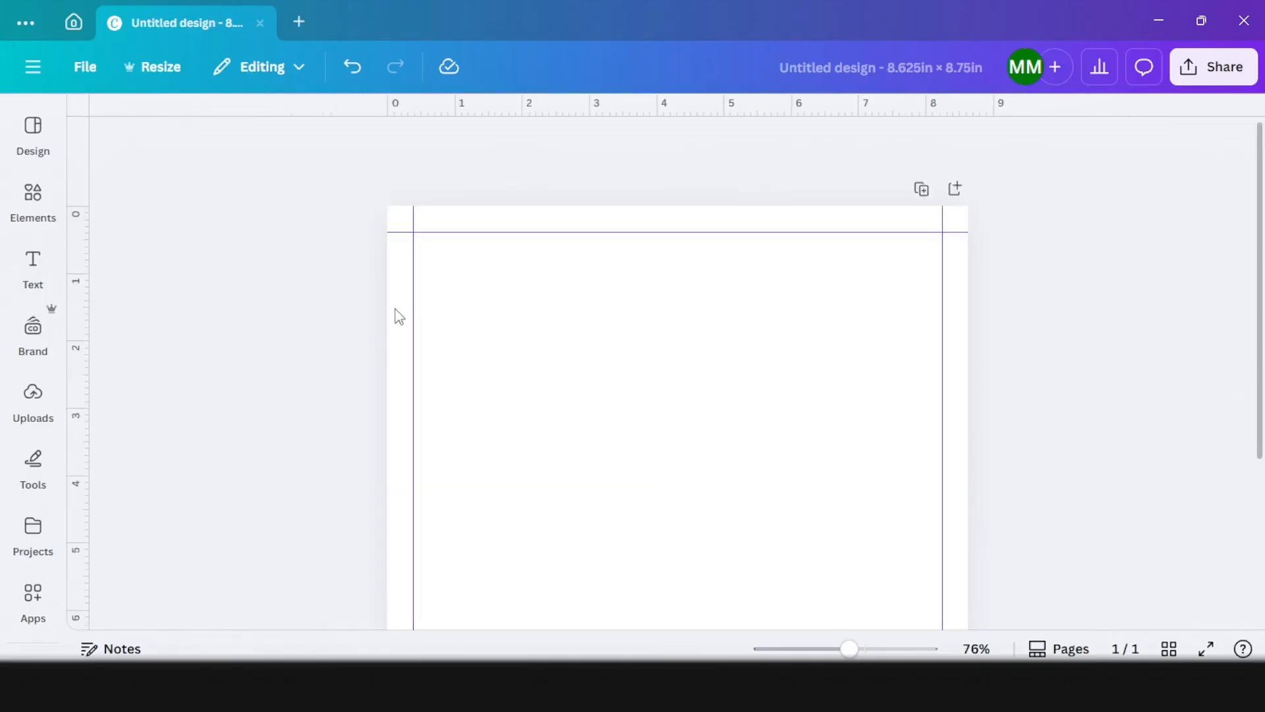
# Step: Duplicate the blank page with its margin guides three times to make a four-page design
pyautogui.scroll(-1, 495, 367)
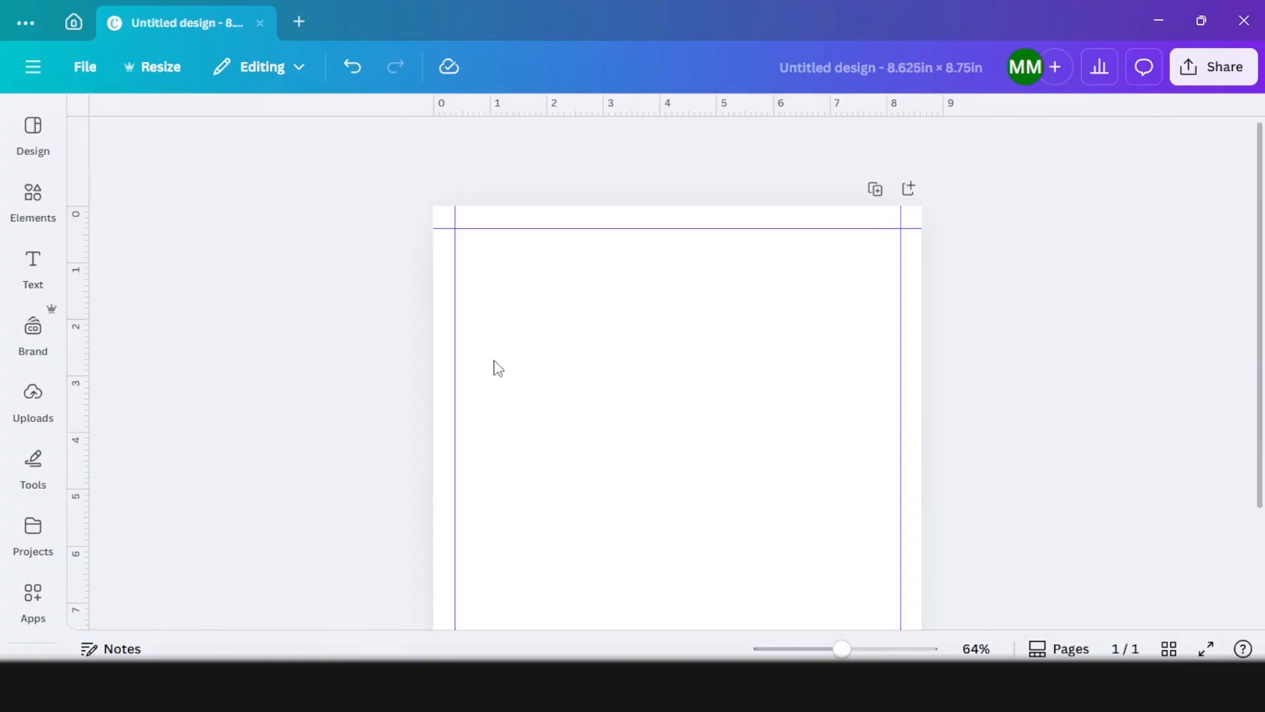
pyautogui.scroll(-3, 500, 368)
pyautogui.scroll(2, 504, 369)
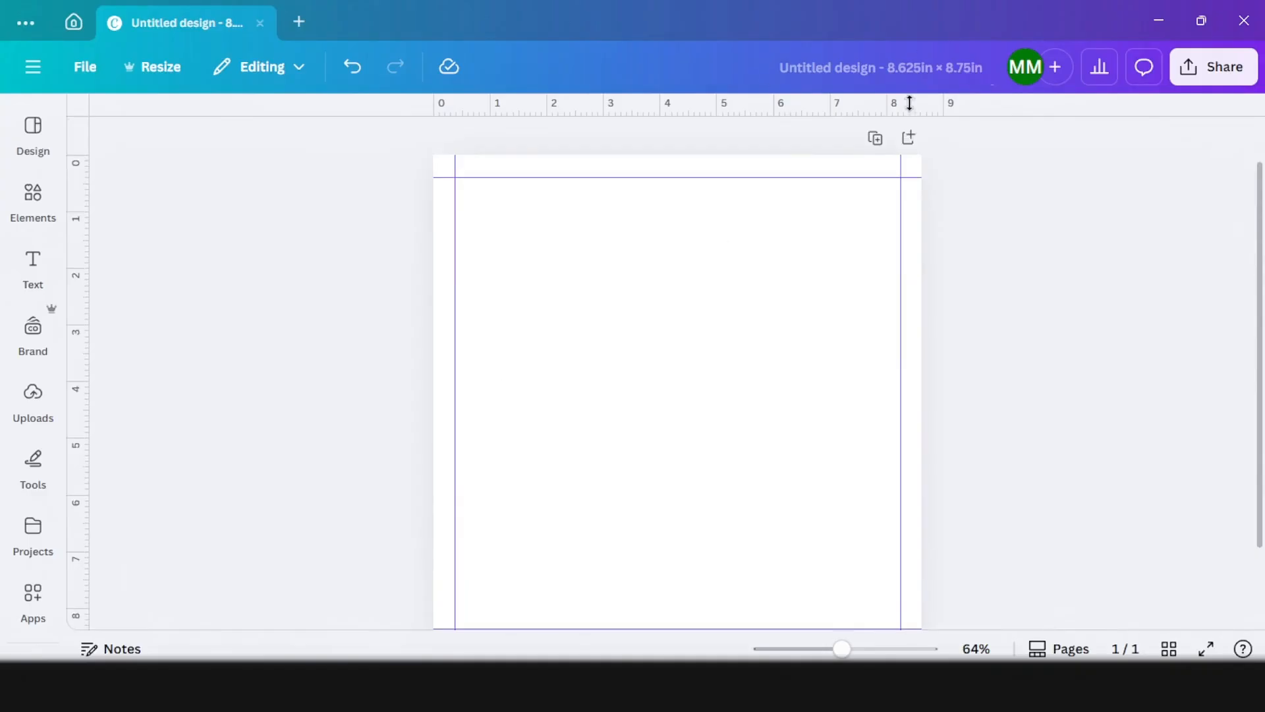
pyautogui.click(886, 140)
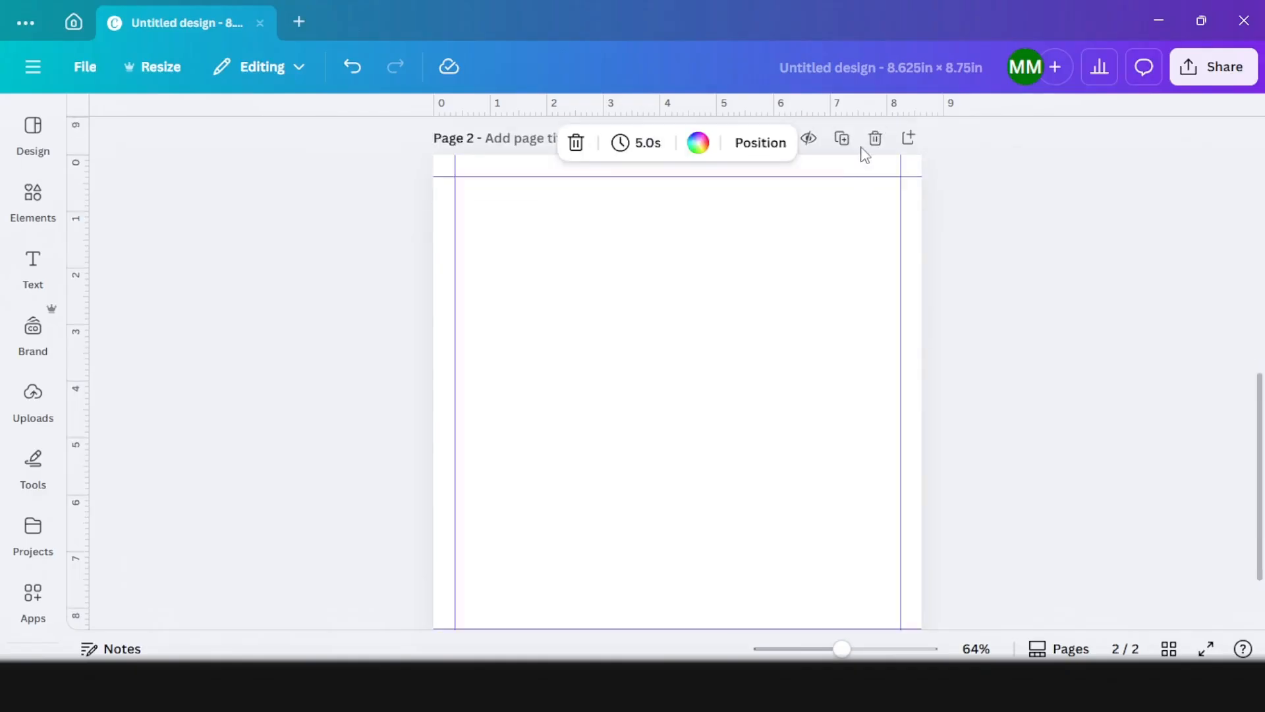
pyautogui.click(844, 148)
pyautogui.click(844, 146)
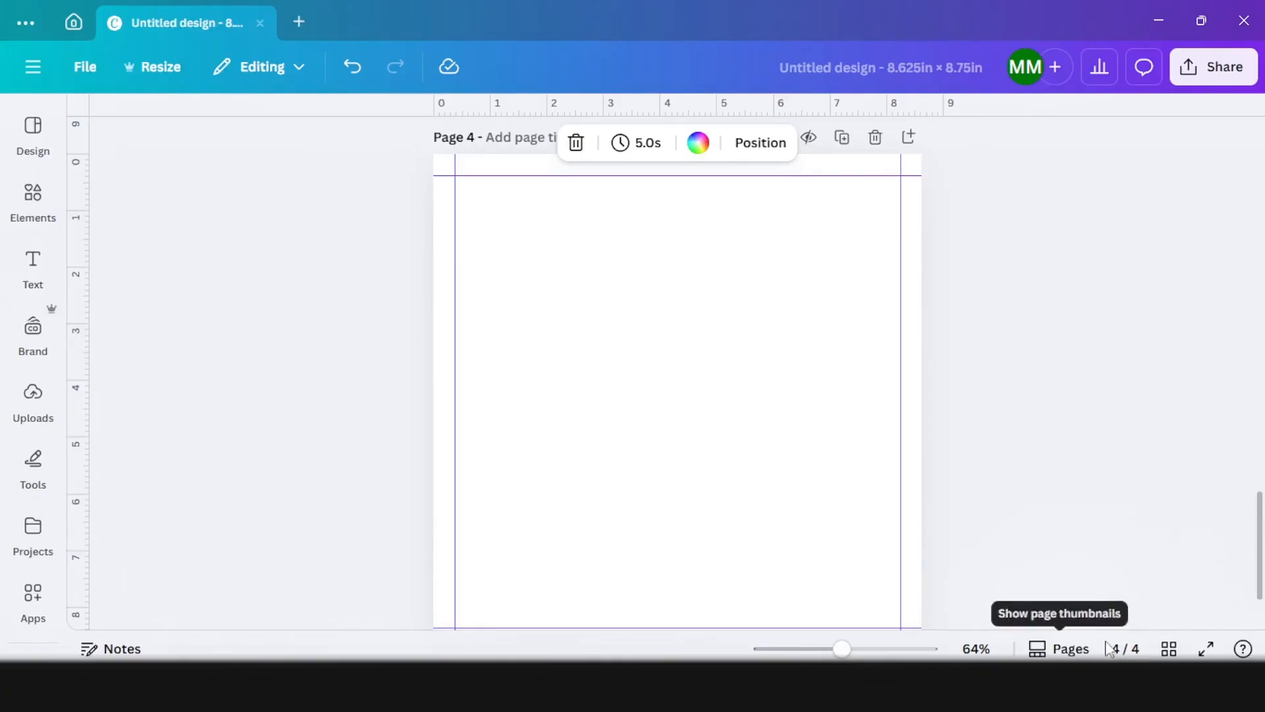
# Step: Select all four pages in the grid overview, duplicate them repeatedly up to 24 pages, and return to editing page 1
pyautogui.click(1169, 650)
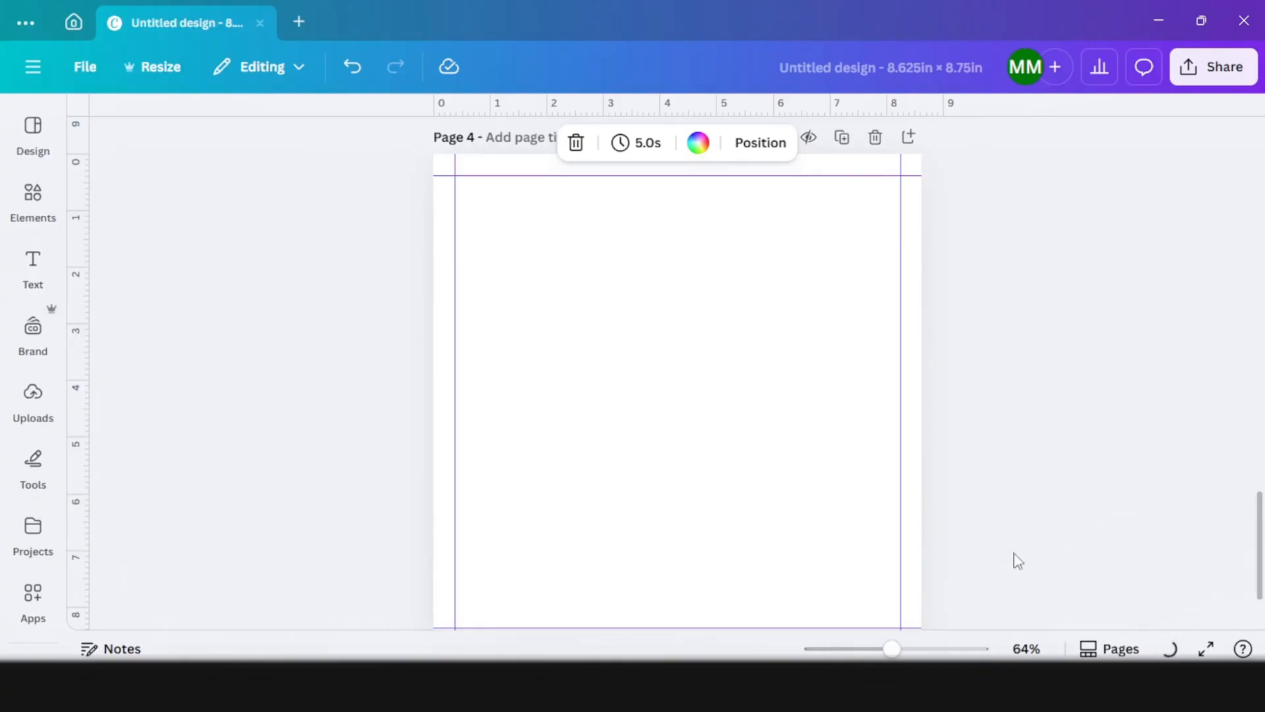
pyautogui.moveTo(705, 394); pyautogui.dragTo(164, 226)
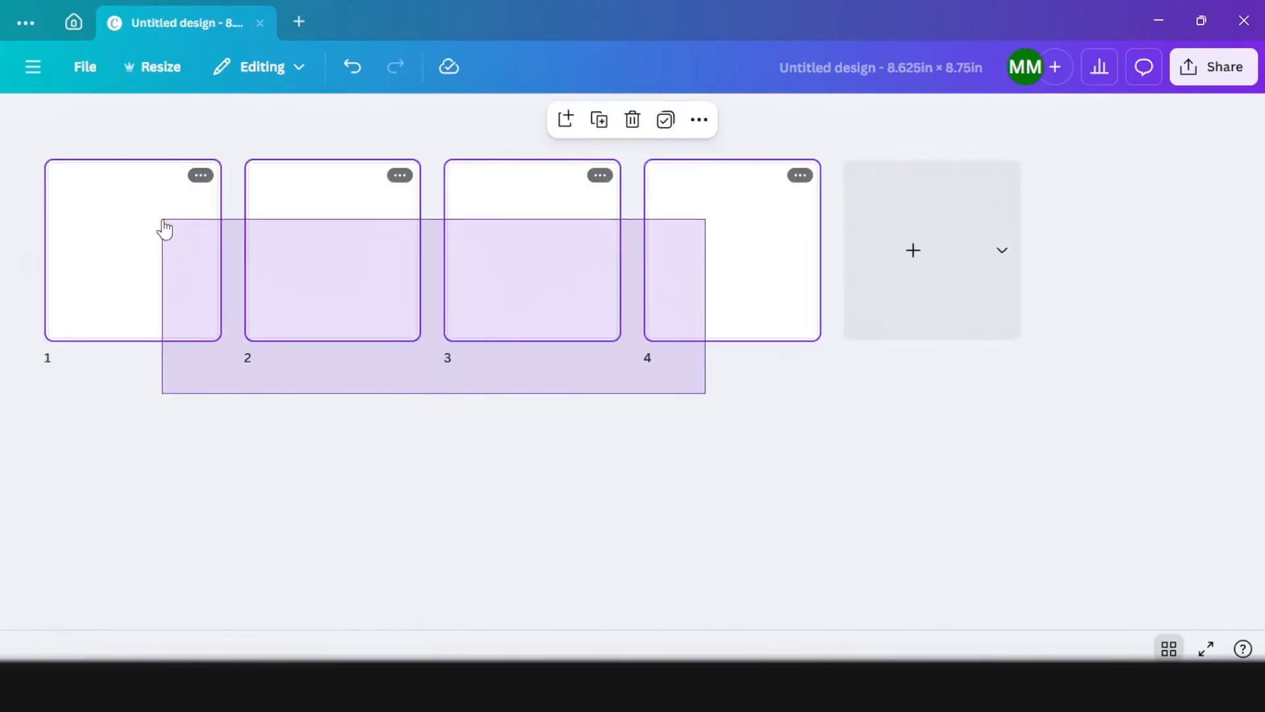
pyautogui.click(605, 122)
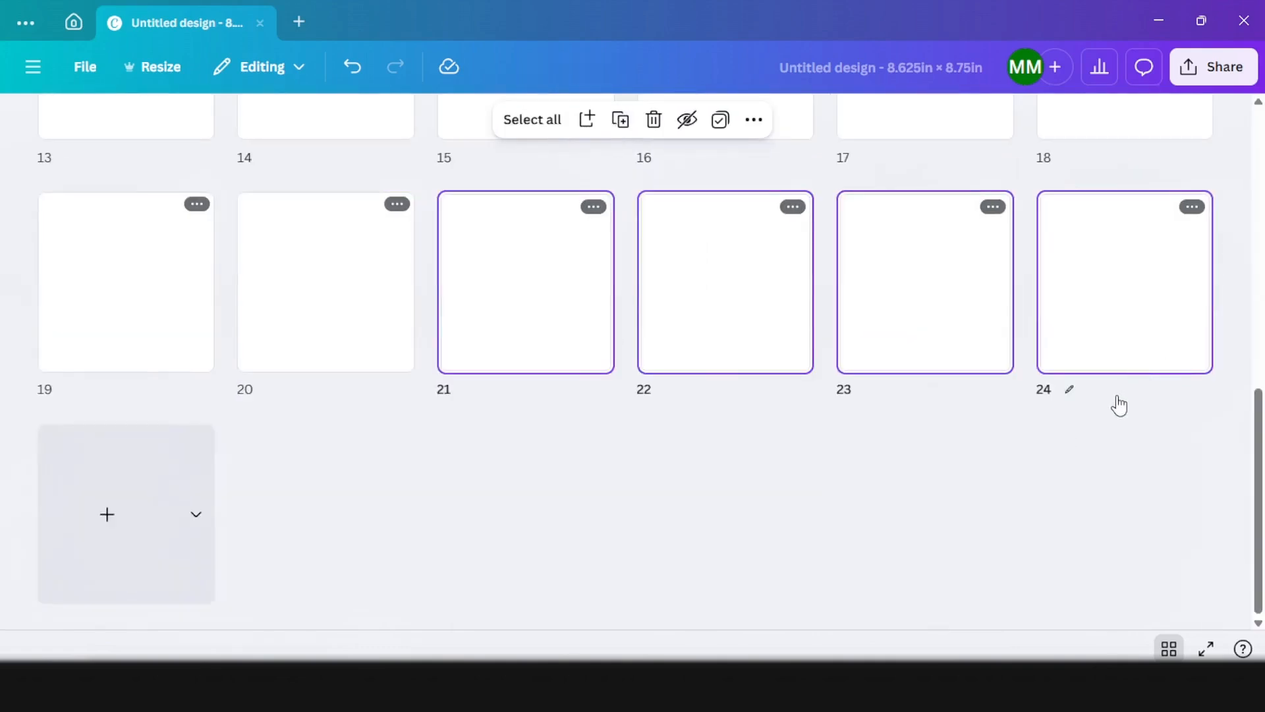
pyautogui.scroll(10, 923, 435)
pyautogui.click(66, 244)
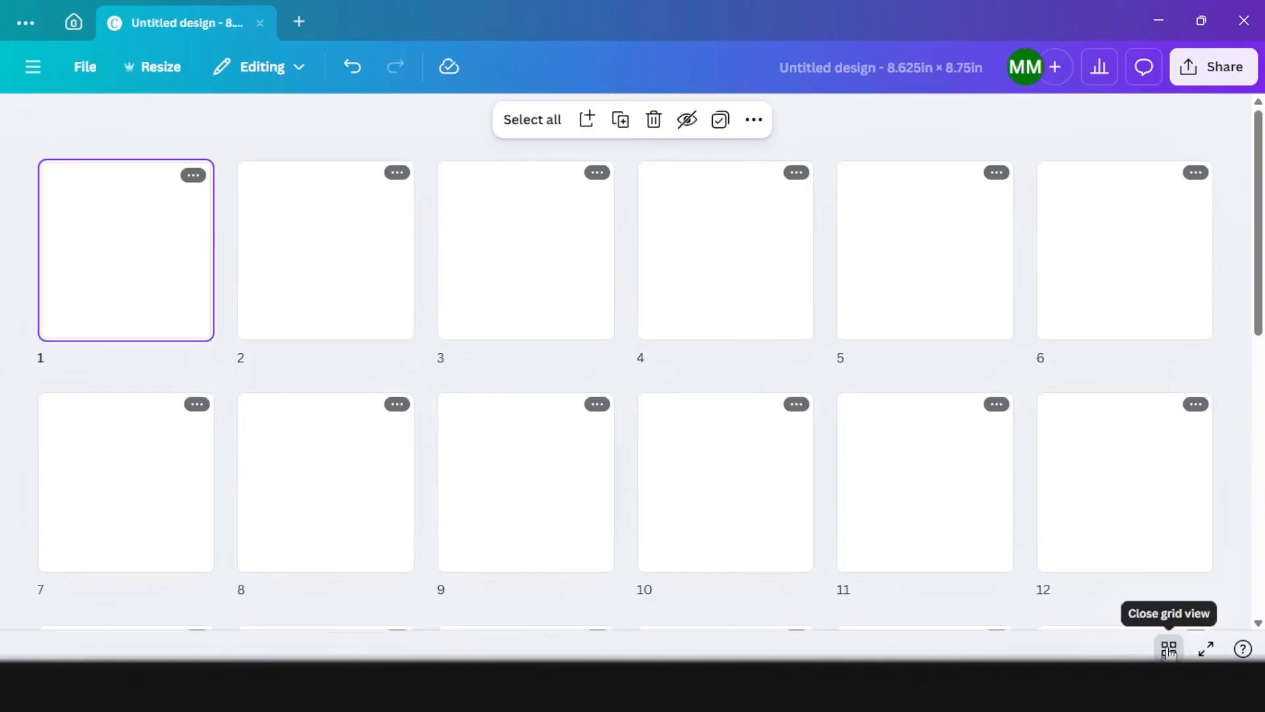
pyautogui.click(1169, 651)
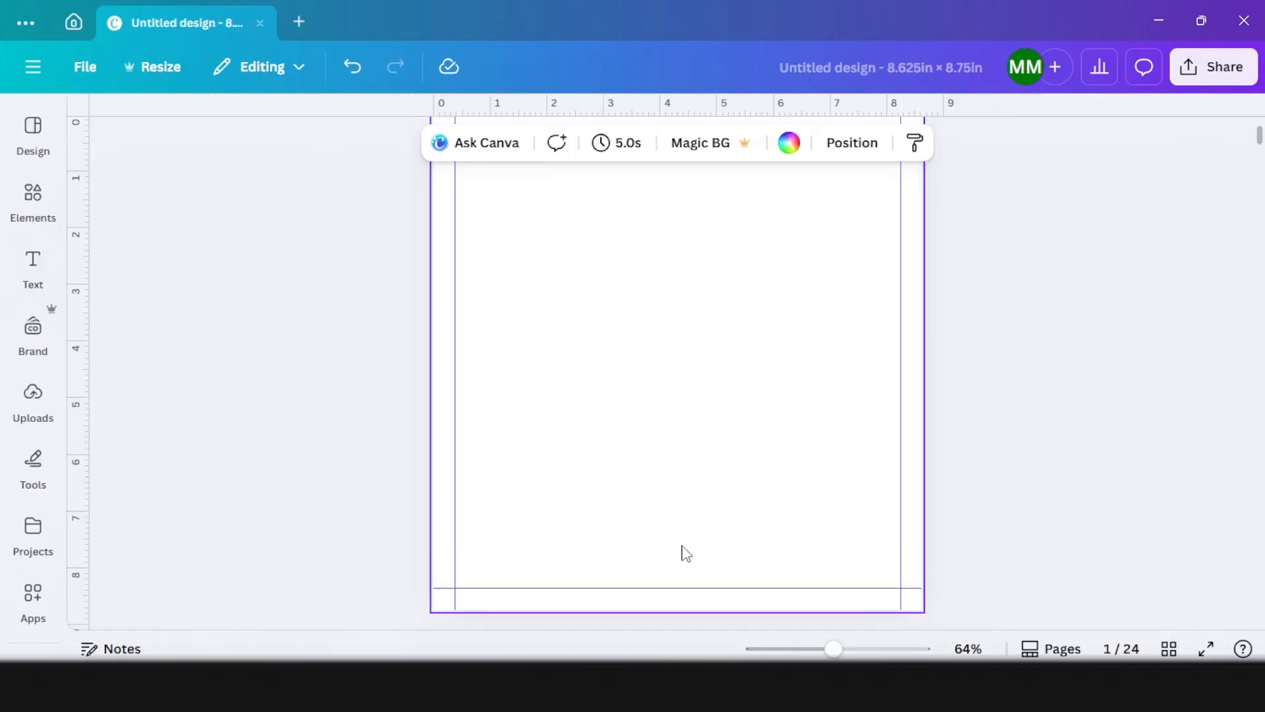
# Step: Create a new project folder named Timo
pyautogui.click(36, 527)
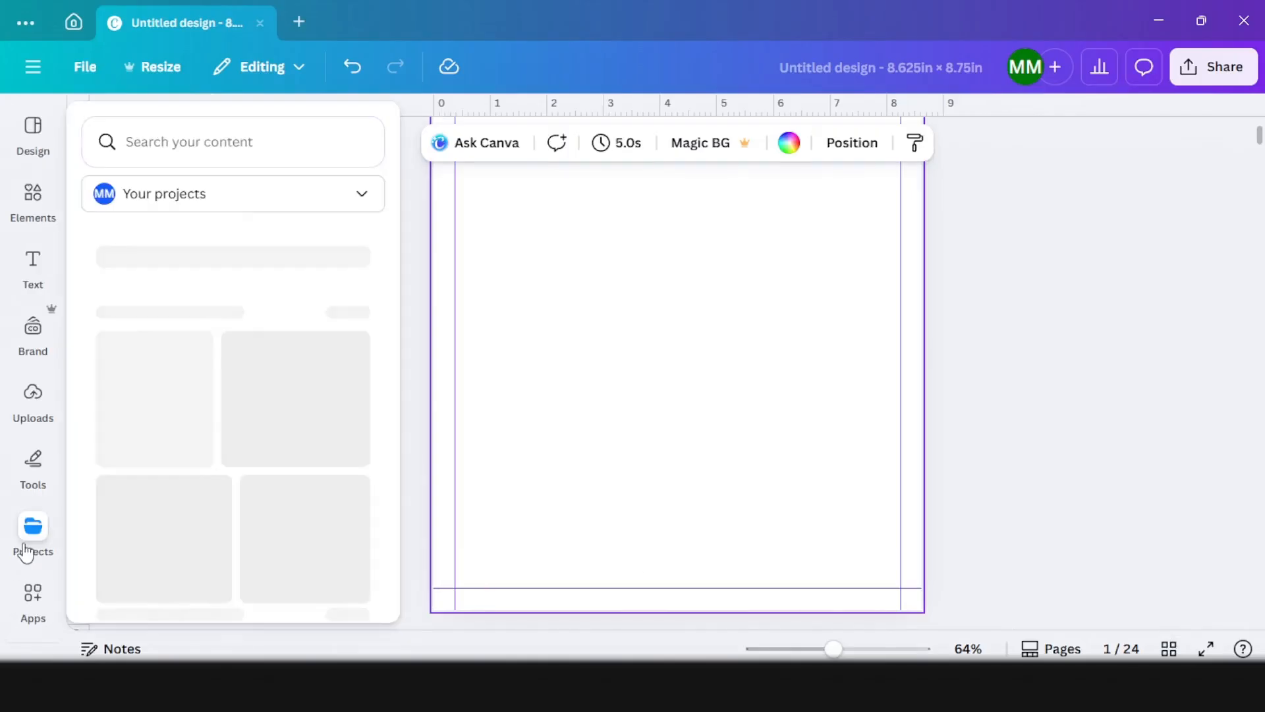
pyautogui.scroll(-4, 198, 437)
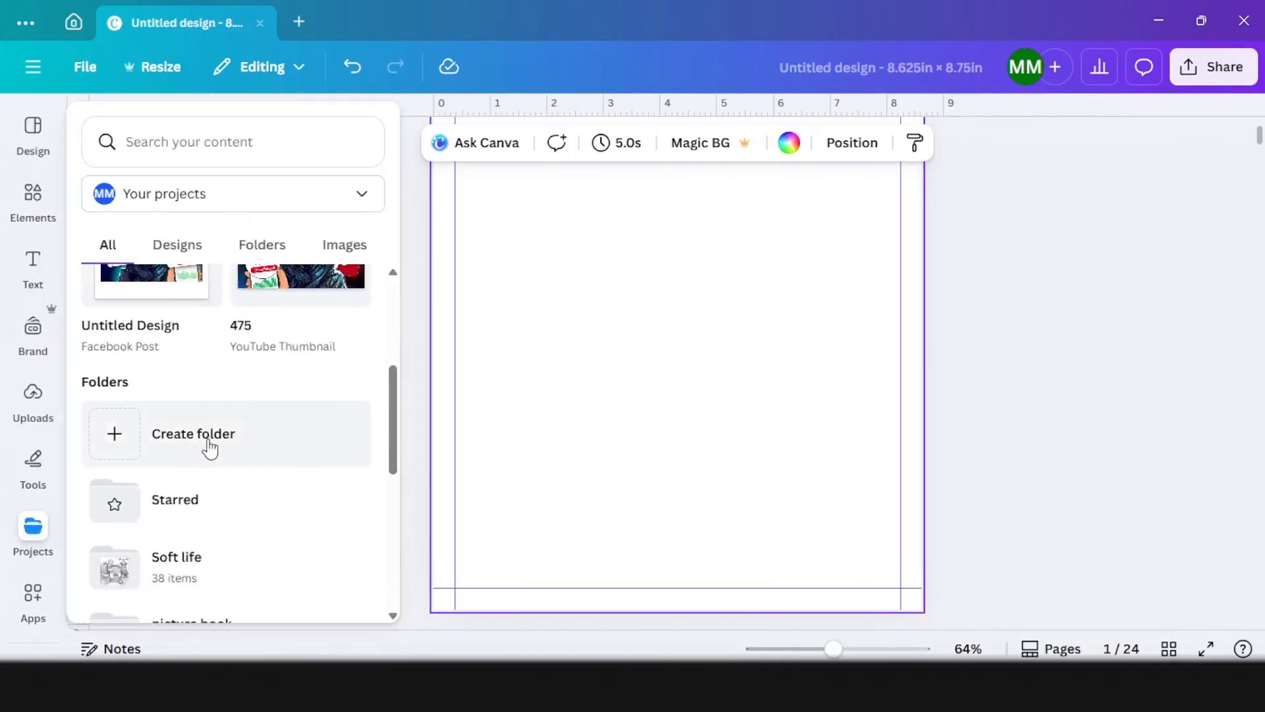
pyautogui.click(210, 448)
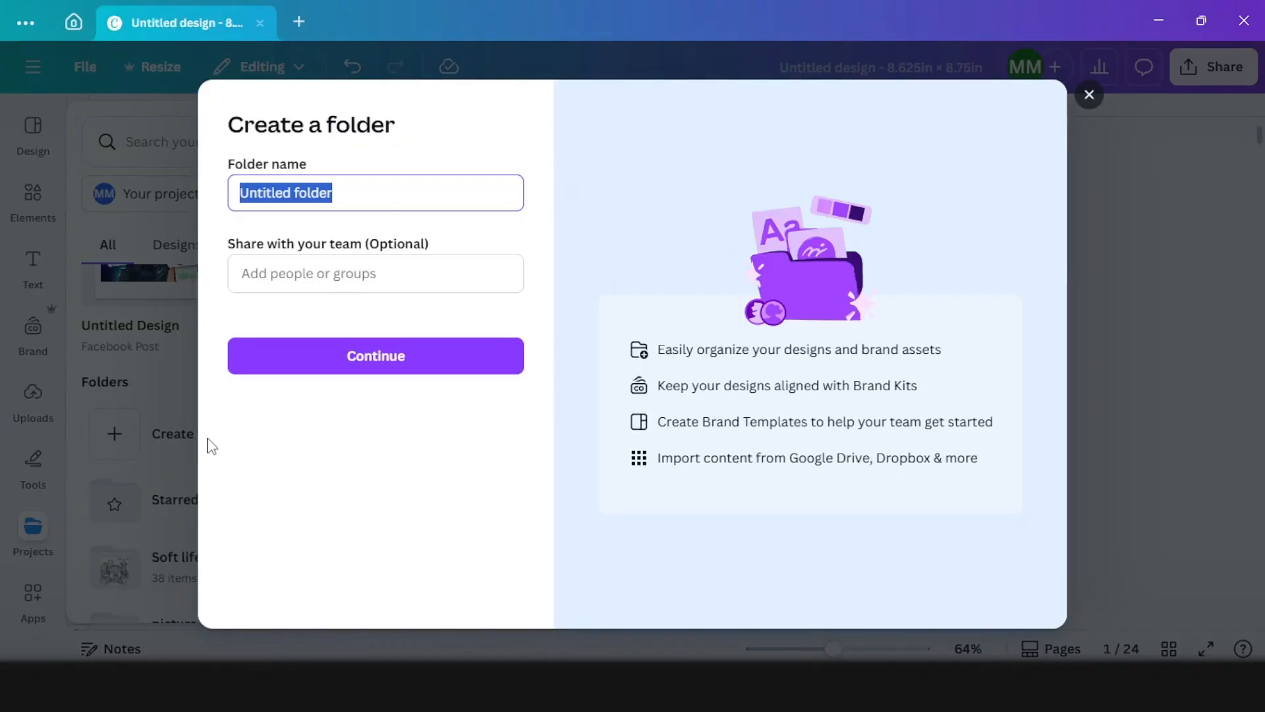
pyautogui.write('Timo')
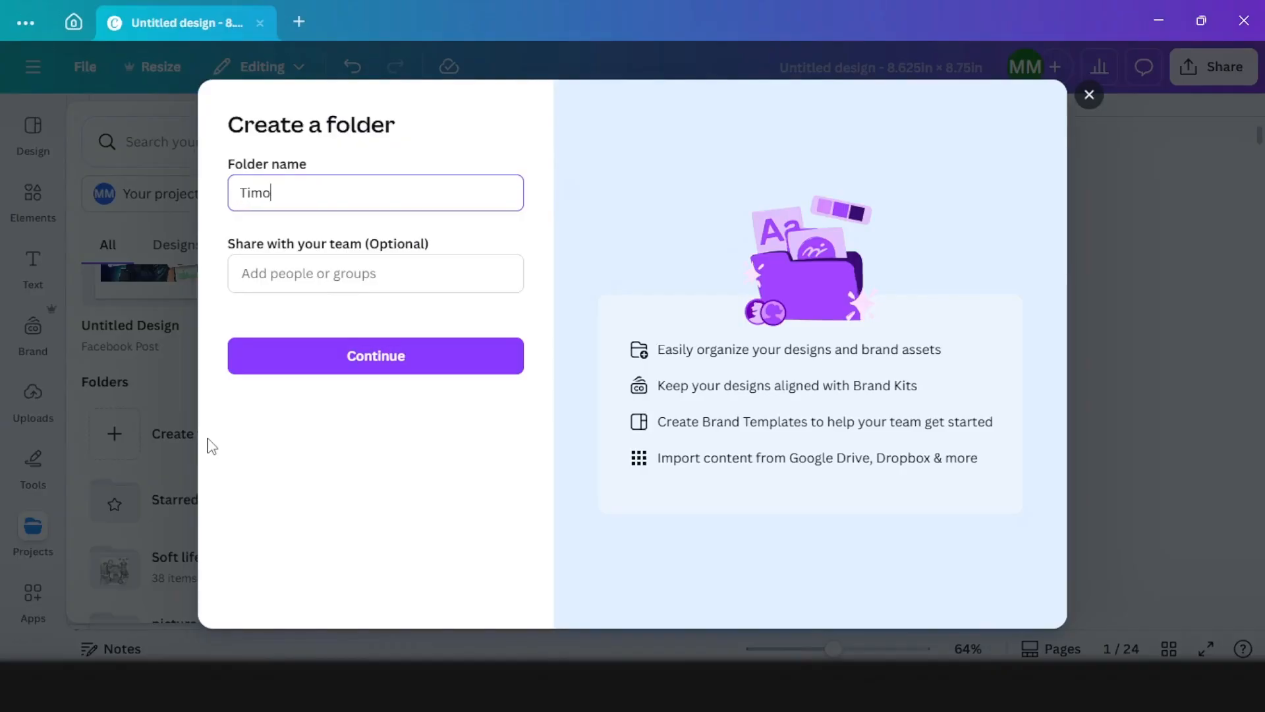
pyautogui.click(378, 368)
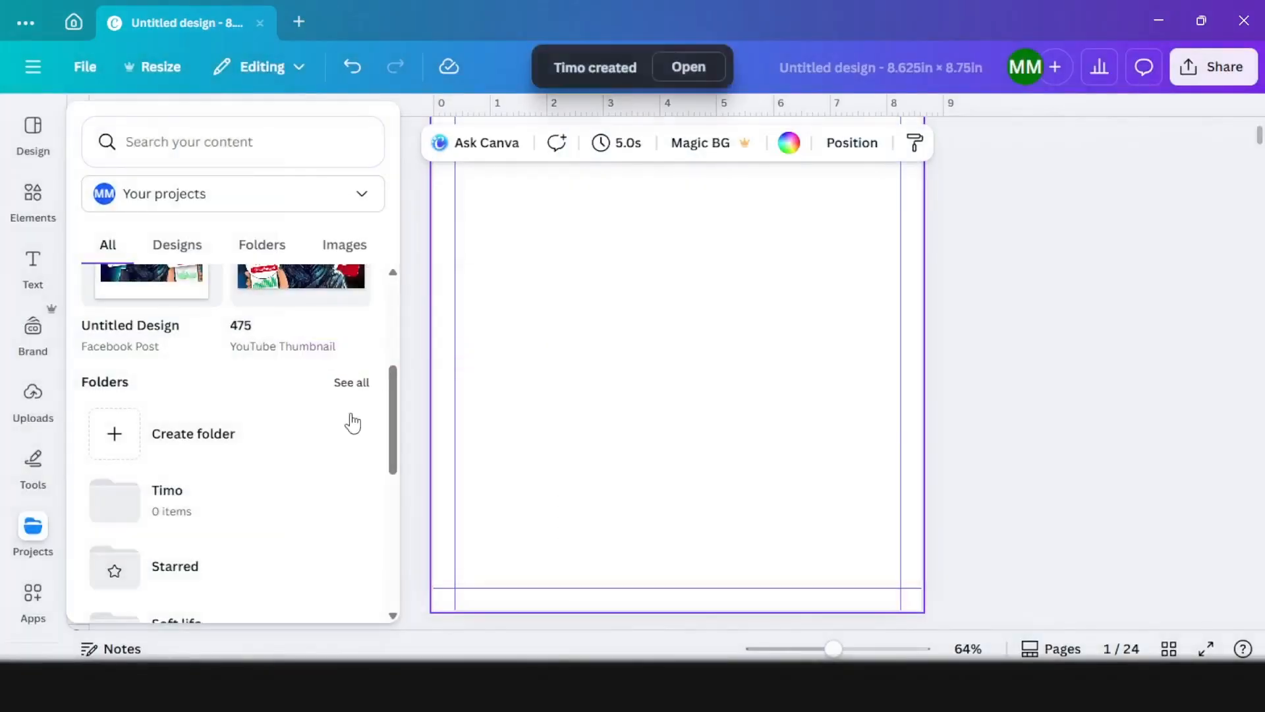
# Step: Upload the book's PNG illustrations, including P1, from Downloads into the Timo folder
pyautogui.click(215, 503)
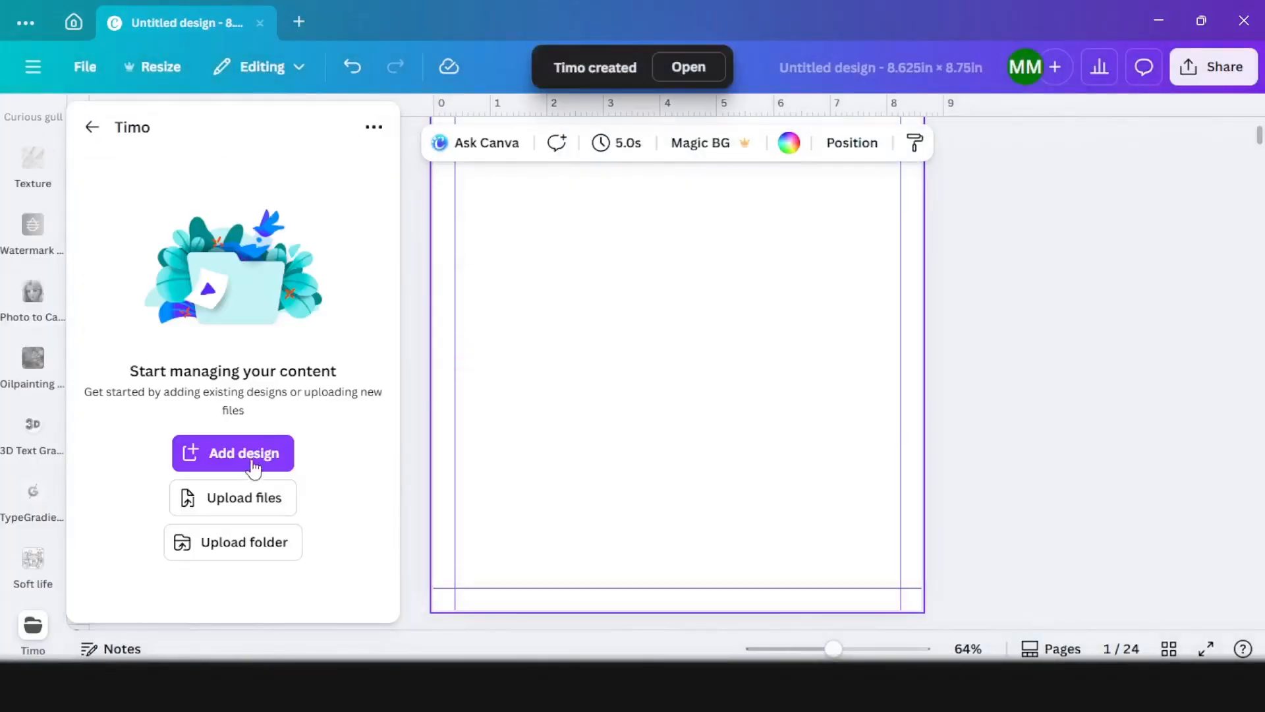
pyautogui.click(245, 497)
pyautogui.moveTo(194, 173); pyautogui.dragTo(341, 288)
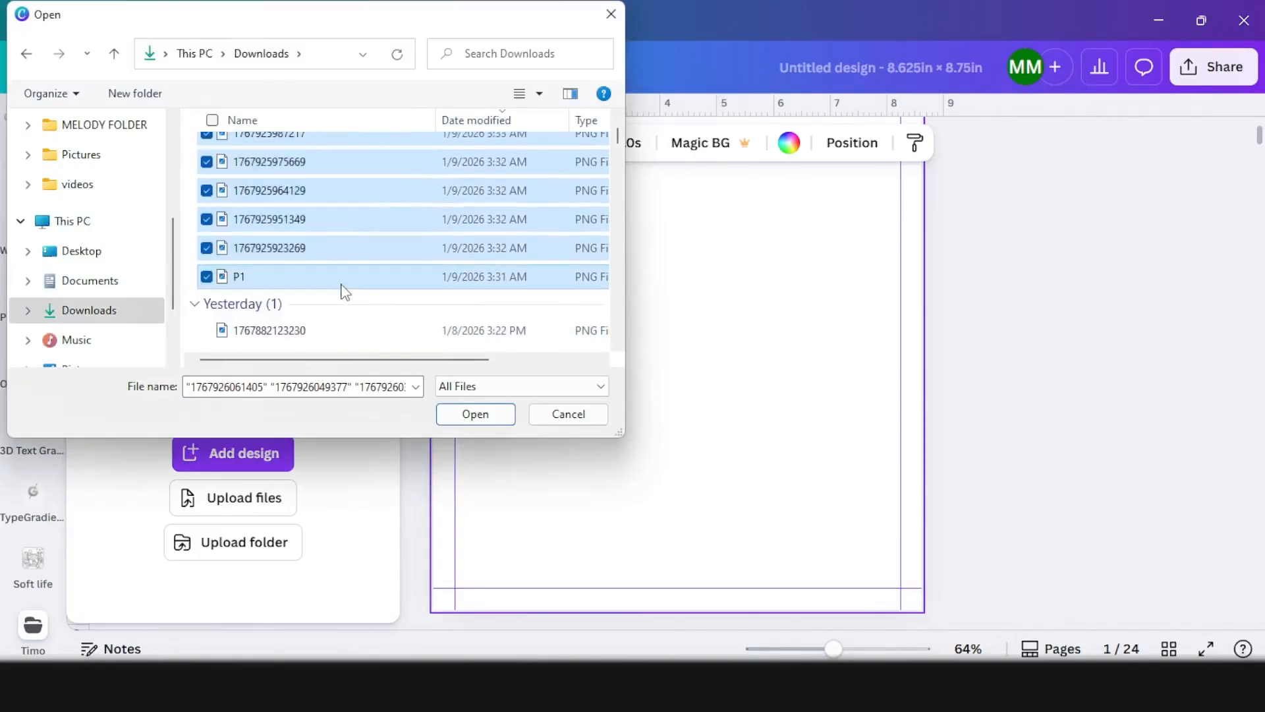
pyautogui.press('Return')
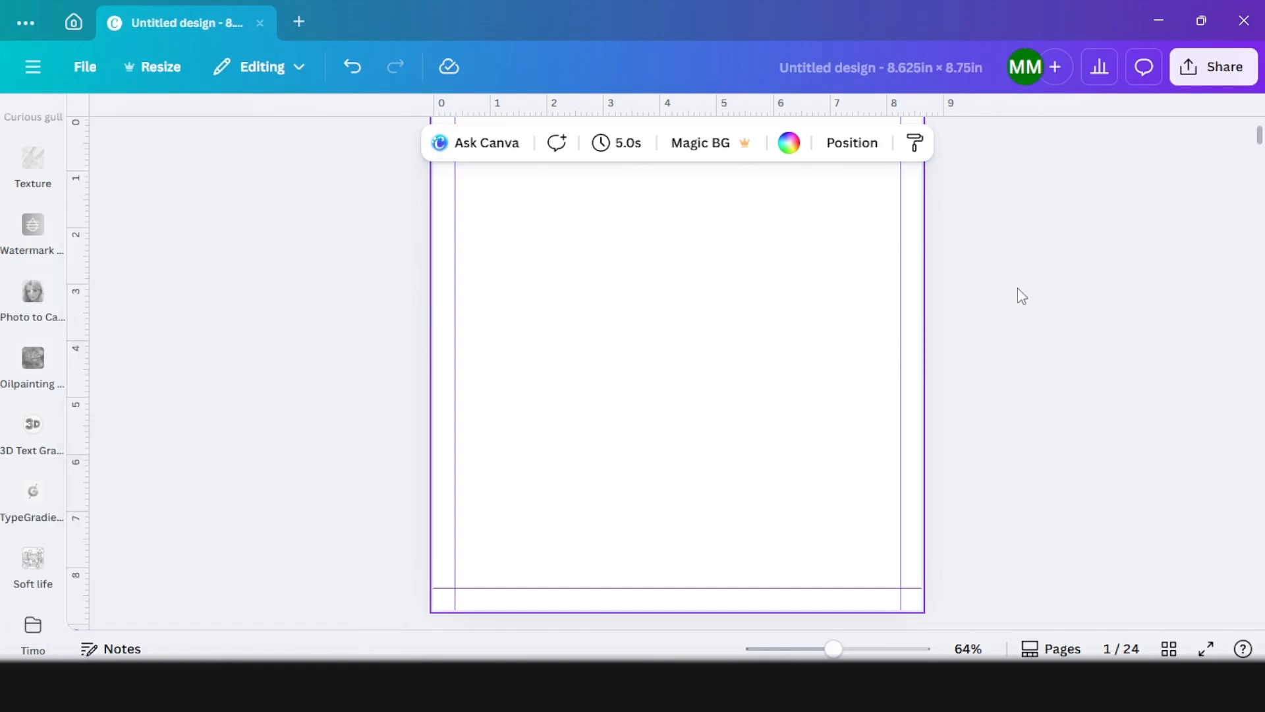
# Step: Add a heading to page 1 reading "THIS BOOK BELONGS TO"
pyautogui.scroll(2, 644, 435)
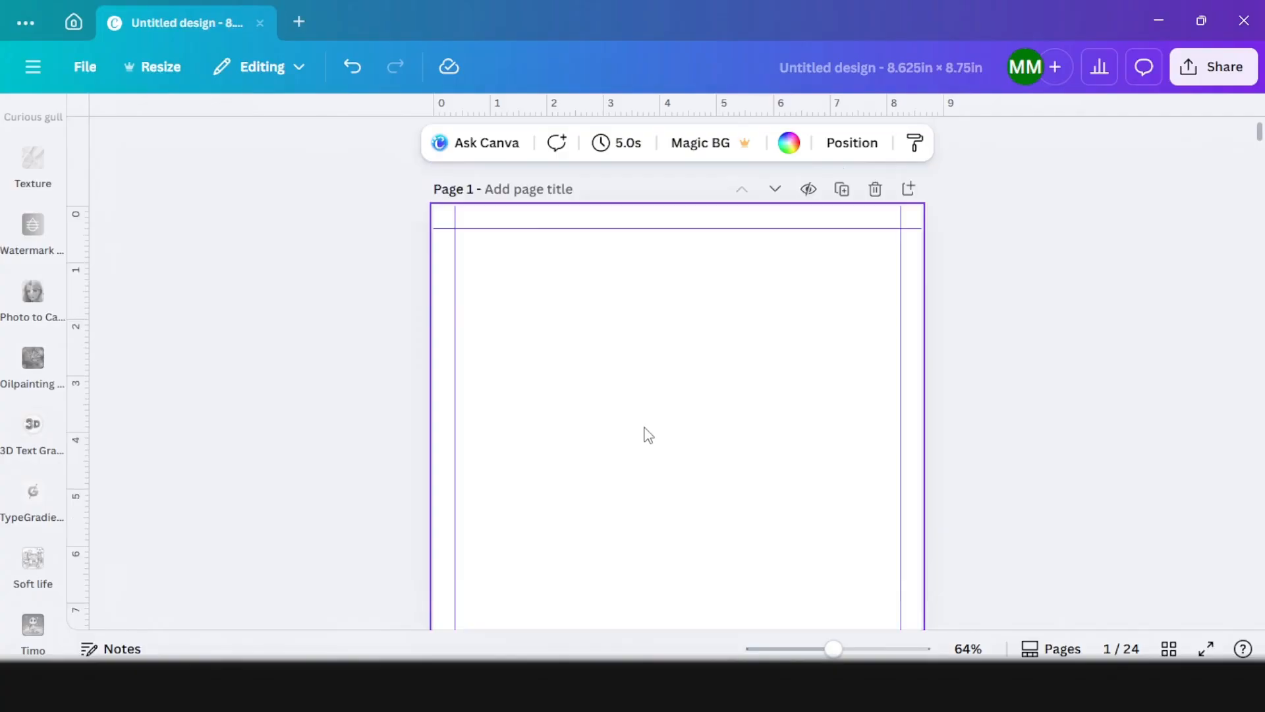
pyautogui.scroll(10, 26, 284)
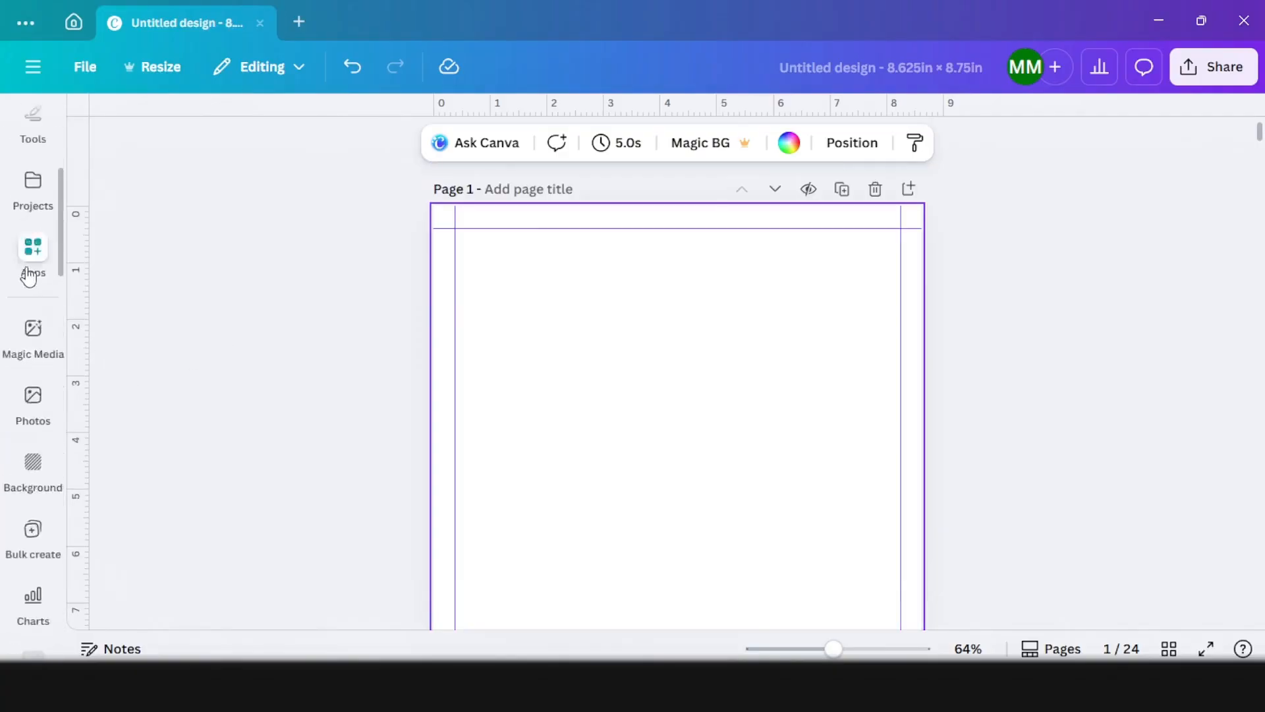
pyautogui.scroll(3, 28, 277)
pyautogui.click(28, 277)
pyautogui.click(211, 443)
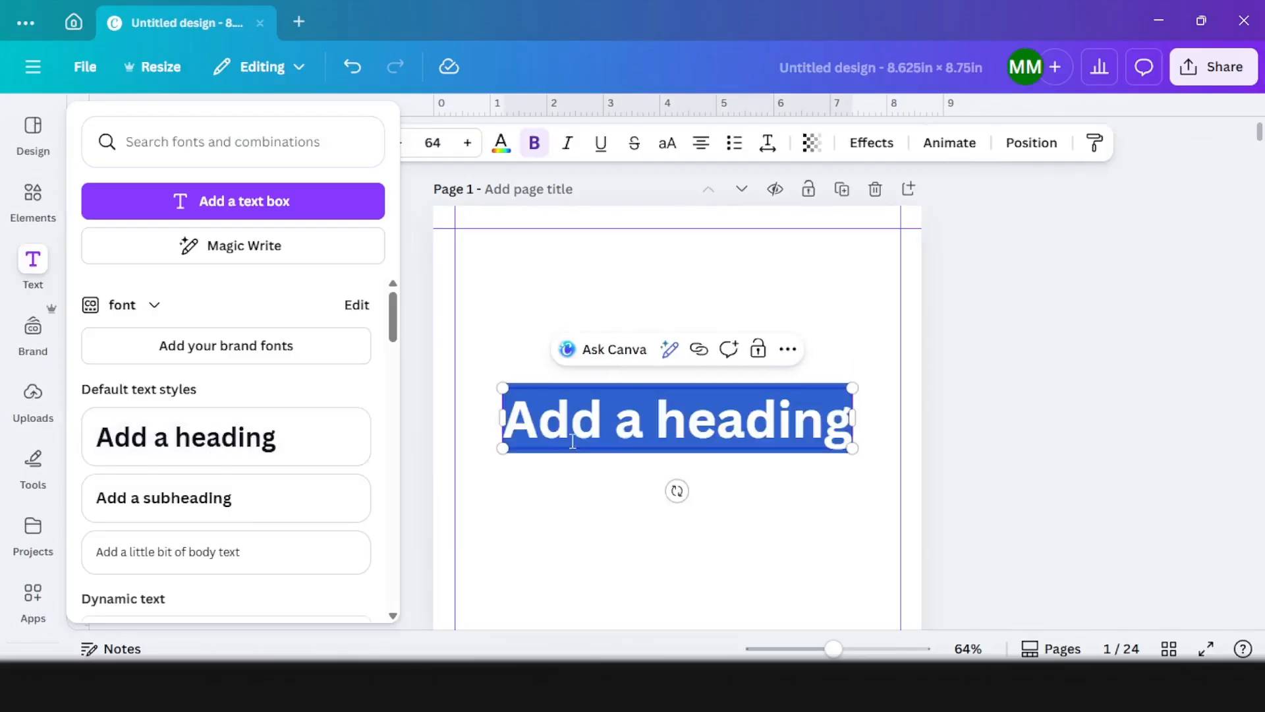
pyautogui.write('THIS')
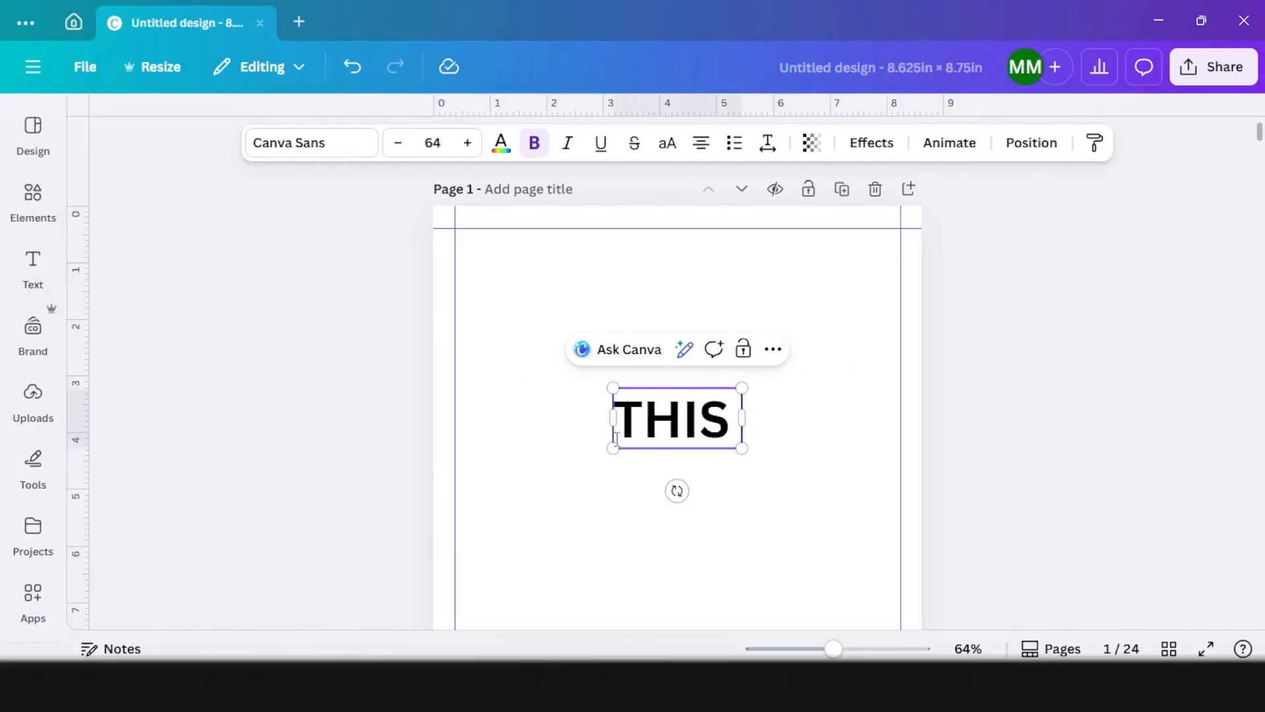
pyautogui.write(' BOOK BELONGS TO')
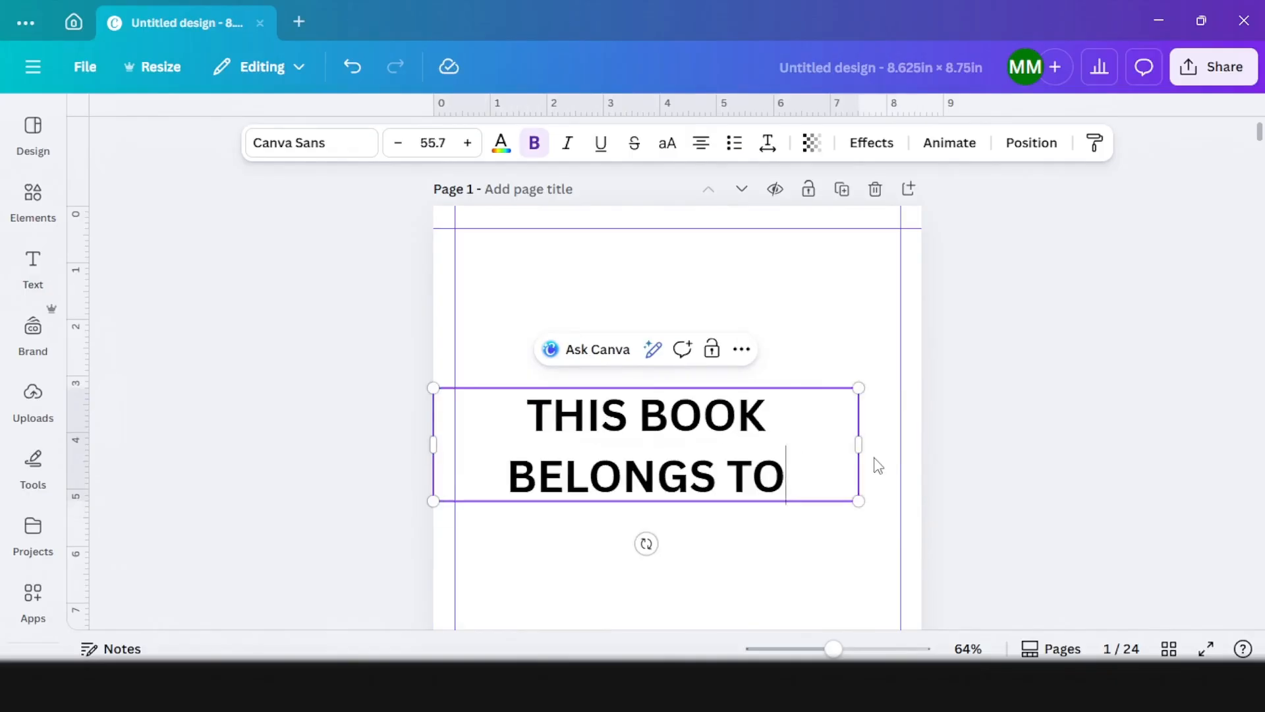
# Step: Widen and shrink the heading to about size 42.6 so it fits on one line between the side guides
pyautogui.moveTo(864, 443); pyautogui.dragTo(912, 475)
pyautogui.click(953, 455)
pyautogui.moveTo(810, 417); pyautogui.dragTo(752, 409)
pyautogui.moveTo(843, 496); pyautogui.dragTo(756, 474)
pyautogui.moveTo(889, 501); pyautogui.dragTo(898, 469)
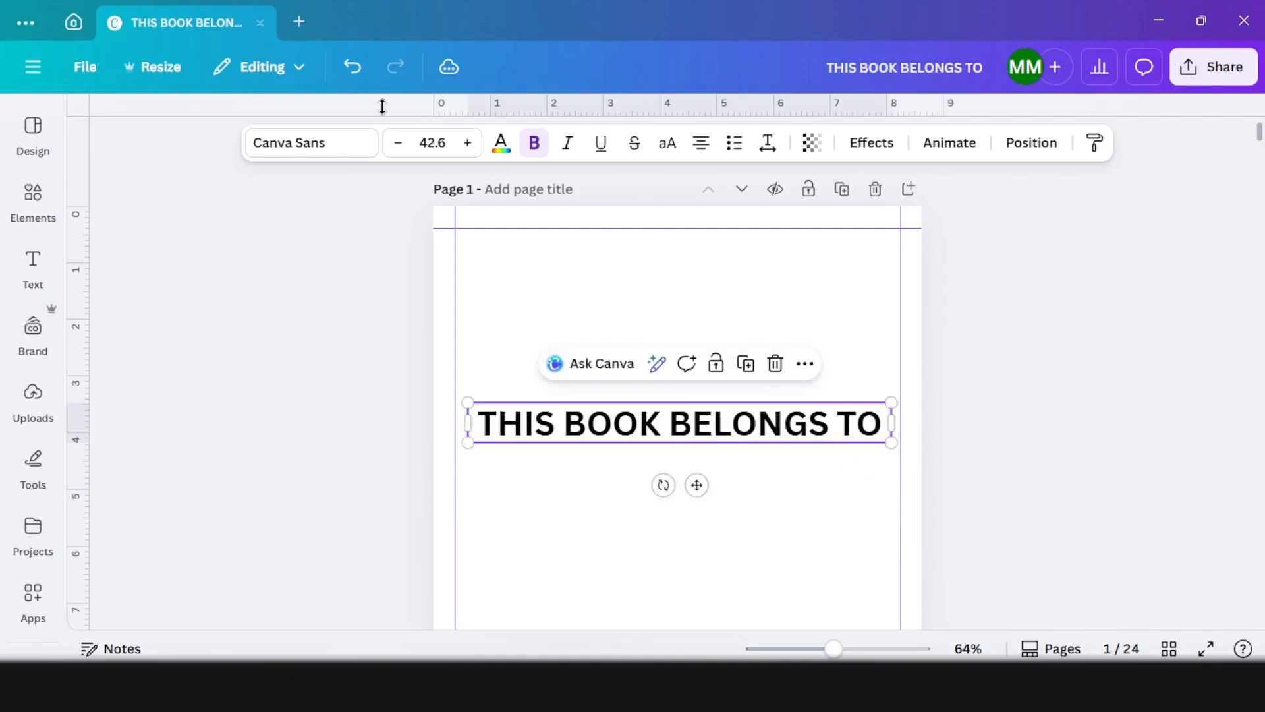
# Step: Search the fonts for FUN, apply More Sugar to the heading, shrink it to about size 40.7, and shift it slightly down
pyautogui.click(322, 150)
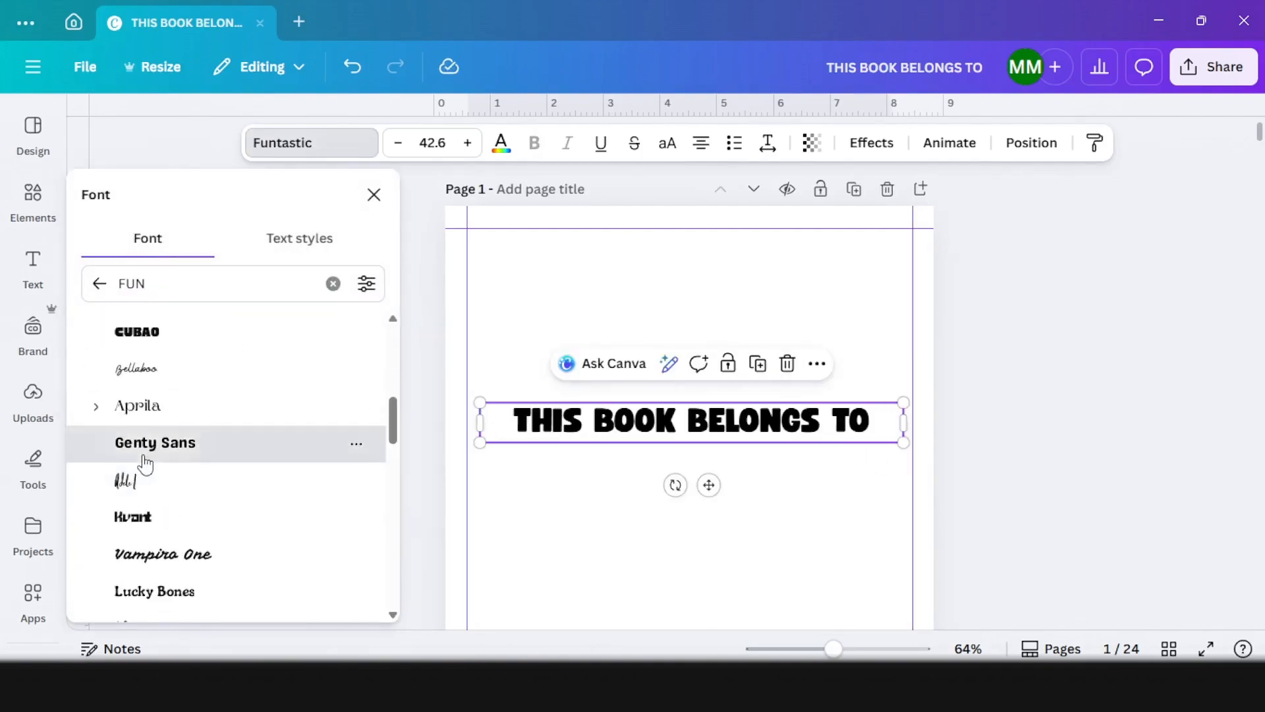
pyautogui.click(147, 461)
pyautogui.scroll(-3, 145, 465)
pyautogui.click(145, 445)
pyautogui.moveTo(904, 442); pyautogui.dragTo(885, 441)
pyautogui.moveTo(725, 432); pyautogui.dragTo(726, 438)
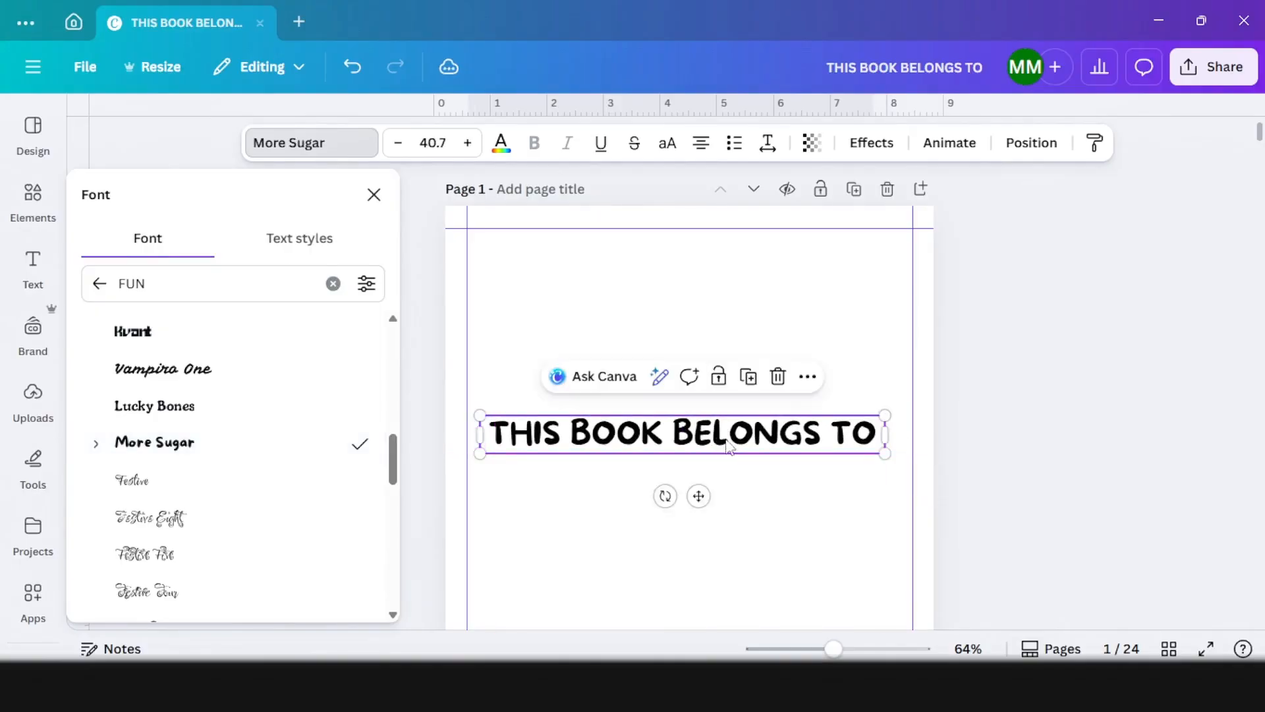
# Step: Search the elements for LINE and place the plain black line graphic below the heading on page 1
pyautogui.click(30, 193)
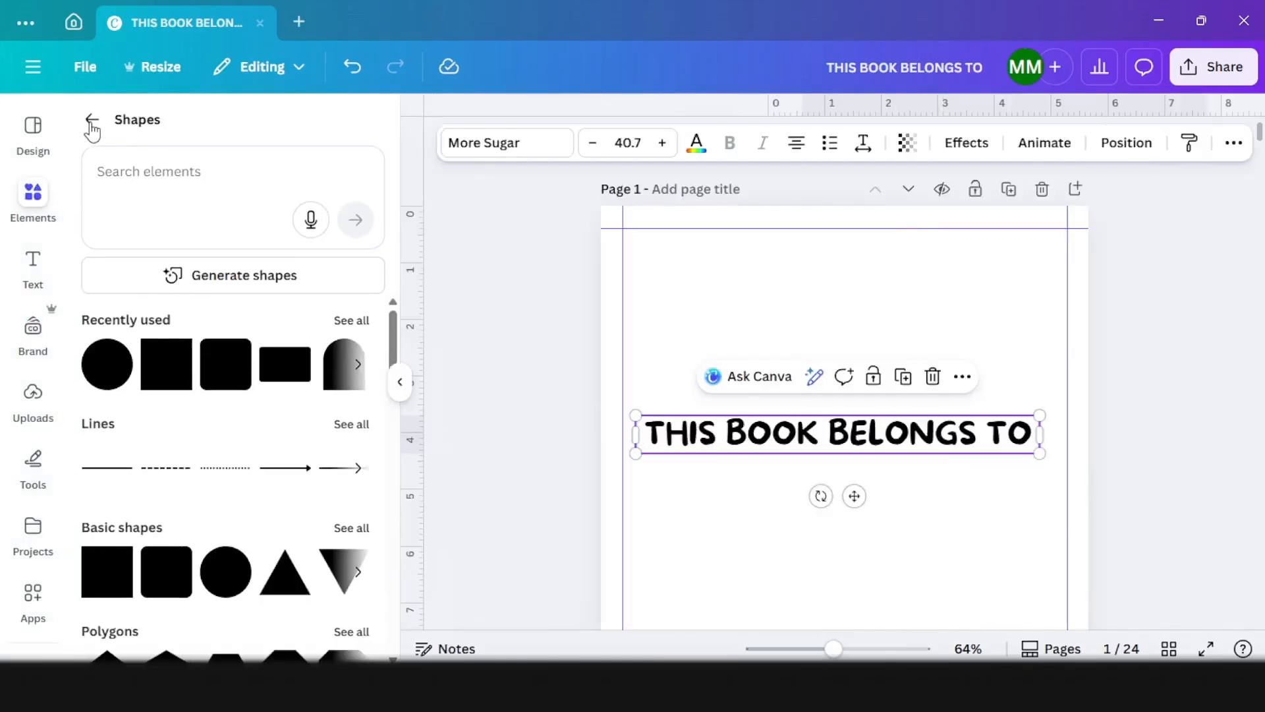
pyautogui.click(91, 127)
pyautogui.click(140, 134)
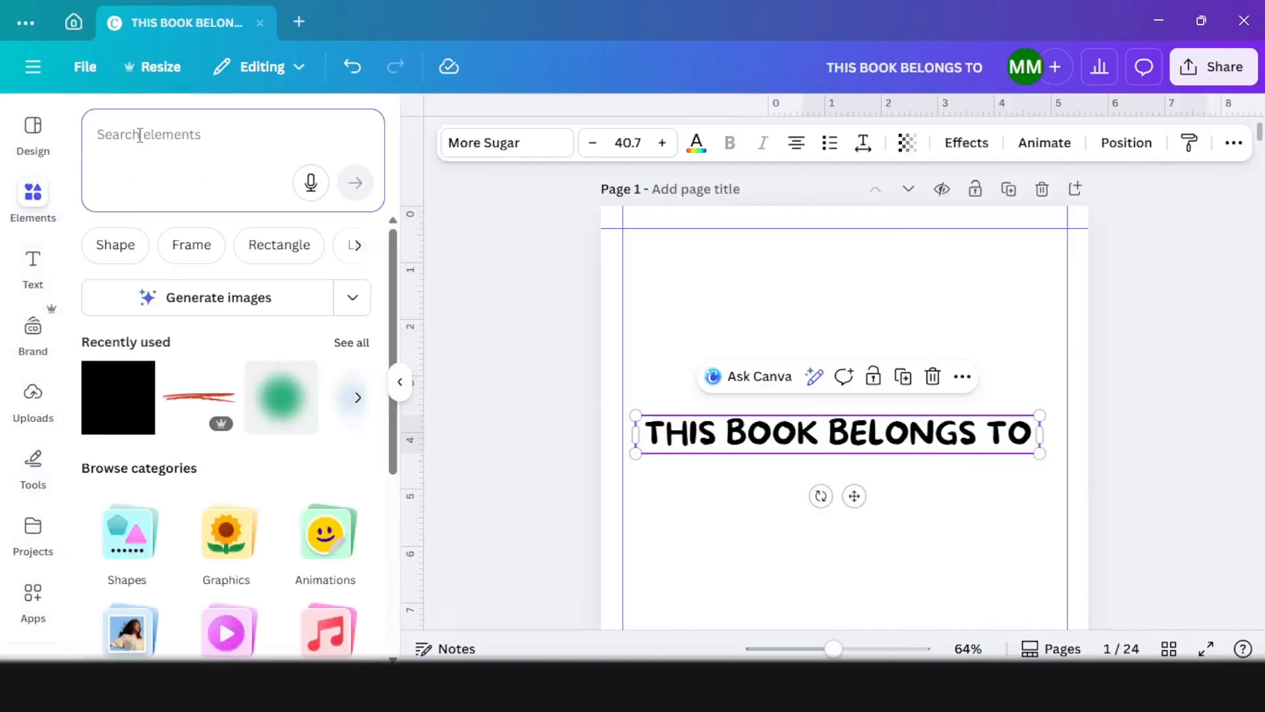
pyautogui.write('LiNE')
pyautogui.press('Return')
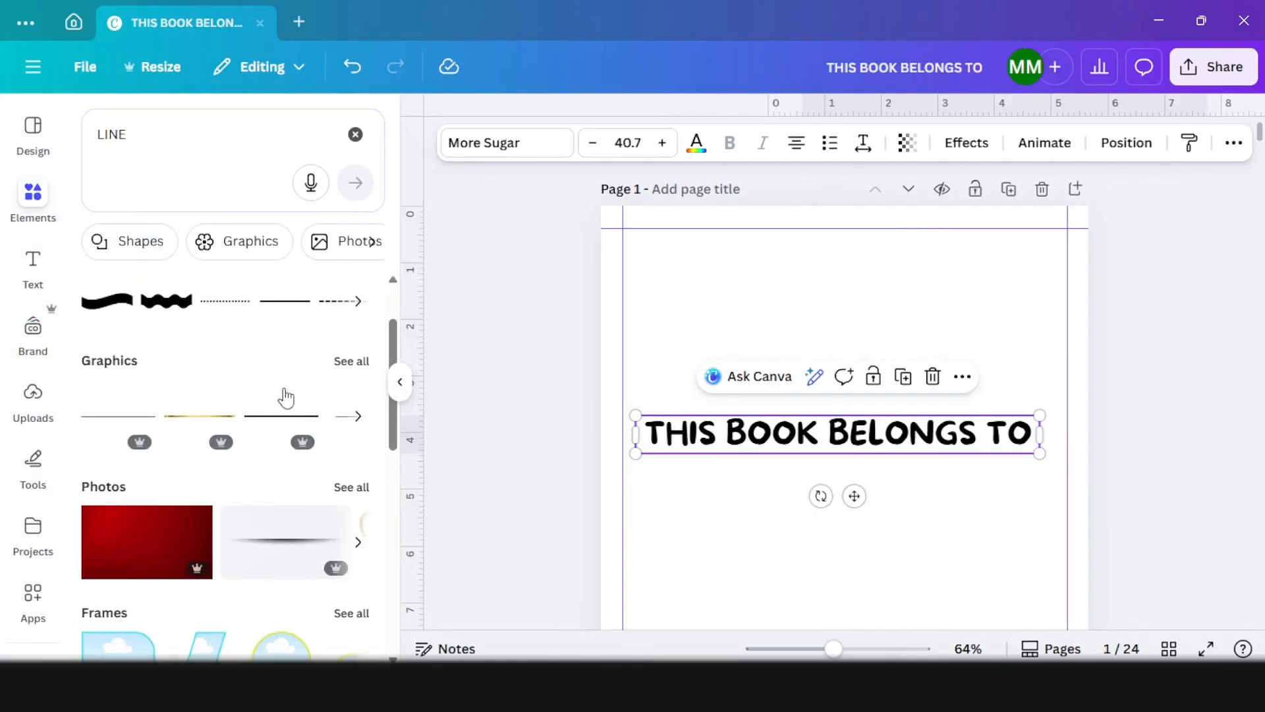
pyautogui.moveTo(286, 424); pyautogui.dragTo(731, 532)
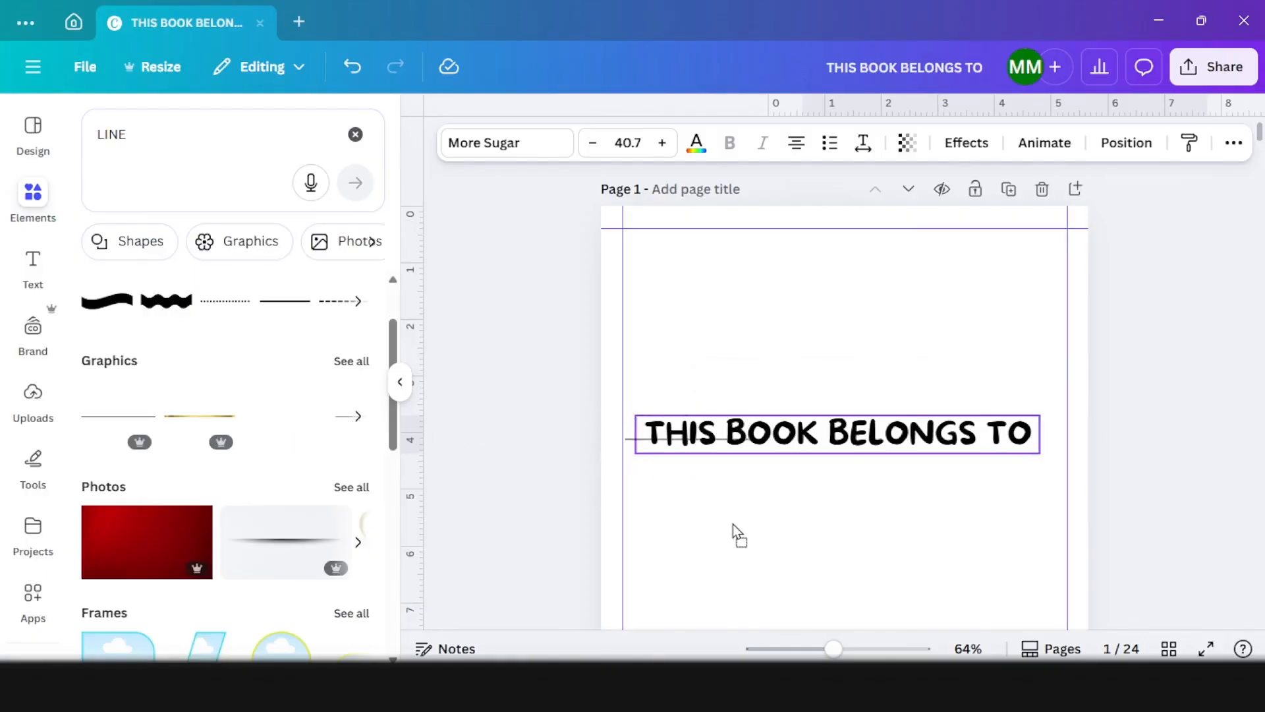
# Step: Move the line further below the heading and stretch it to about the heading's width
pyautogui.scroll(-3, 777, 466)
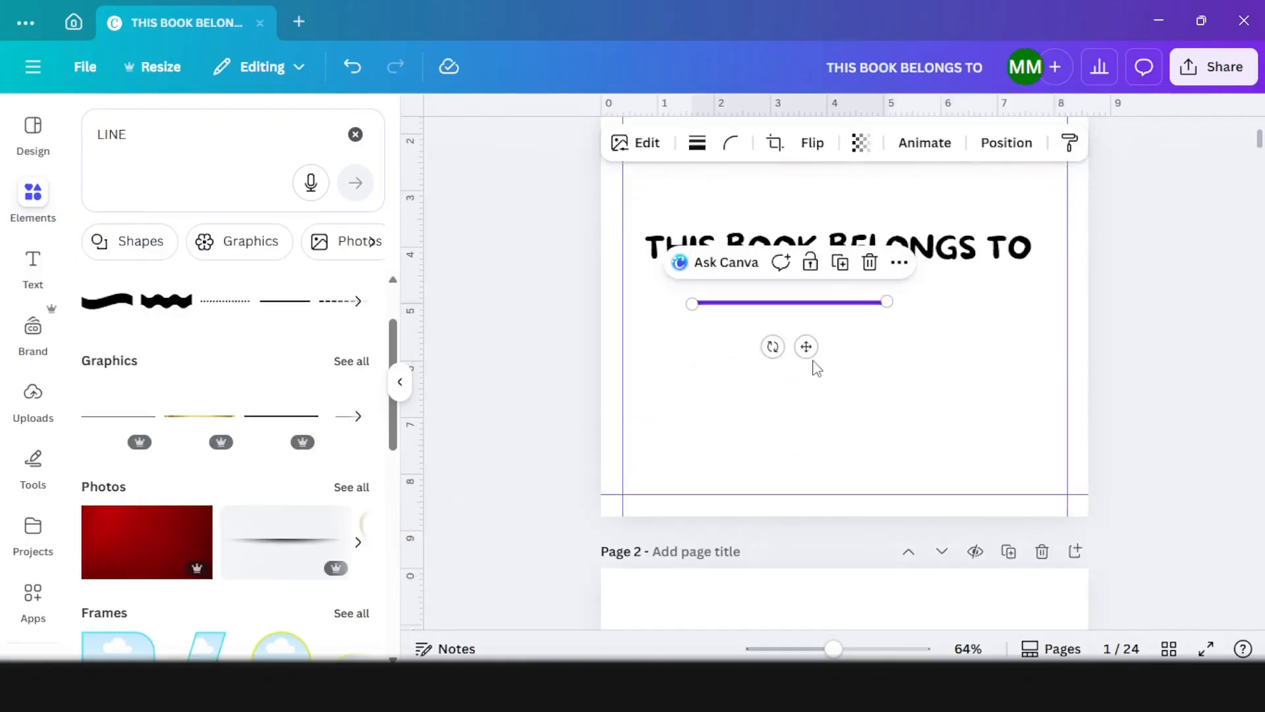
pyautogui.moveTo(807, 346); pyautogui.dragTo(771, 378)
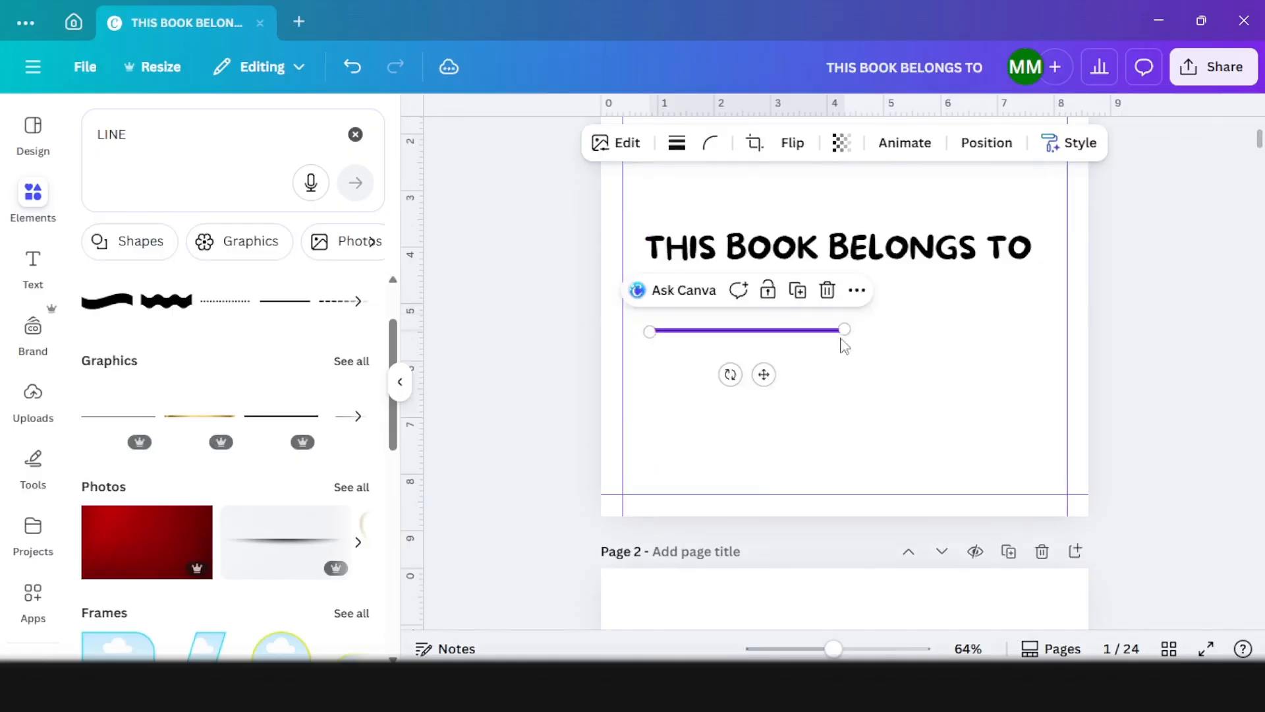
pyautogui.moveTo(845, 327); pyautogui.dragTo(1051, 326)
pyautogui.moveTo(1053, 266); pyautogui.dragTo(1029, 274)
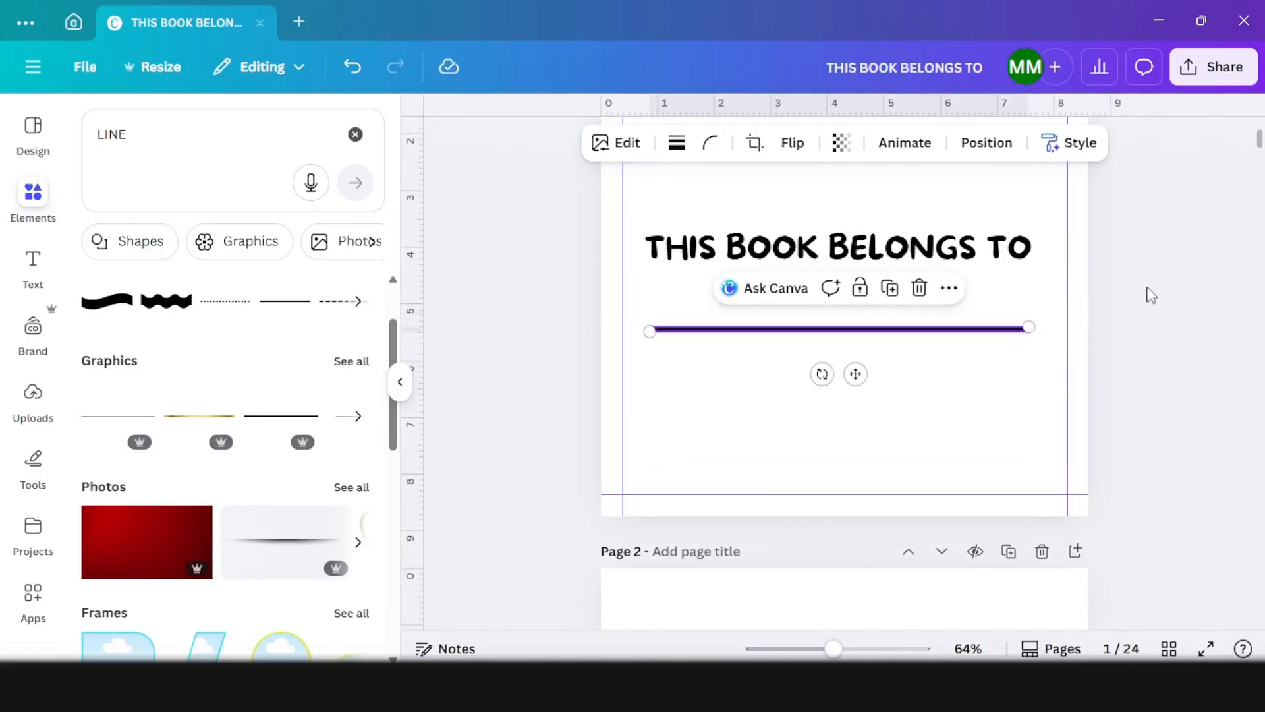
pyautogui.click(1144, 296)
# Step: Select the heading and the line together and move them up to the vertical centre of page 1
pyautogui.scroll(3, 1135, 356)
pyautogui.moveTo(1146, 548); pyautogui.dragTo(939, 410)
pyautogui.moveTo(929, 464)
pyautogui.mouseDown()
pyautogui.moveTo(920, 427)
pyautogui.moveTo(924, 458)
pyautogui.moveTo(915, 446)
pyautogui.moveTo(928, 448)
pyautogui.mouseUp()
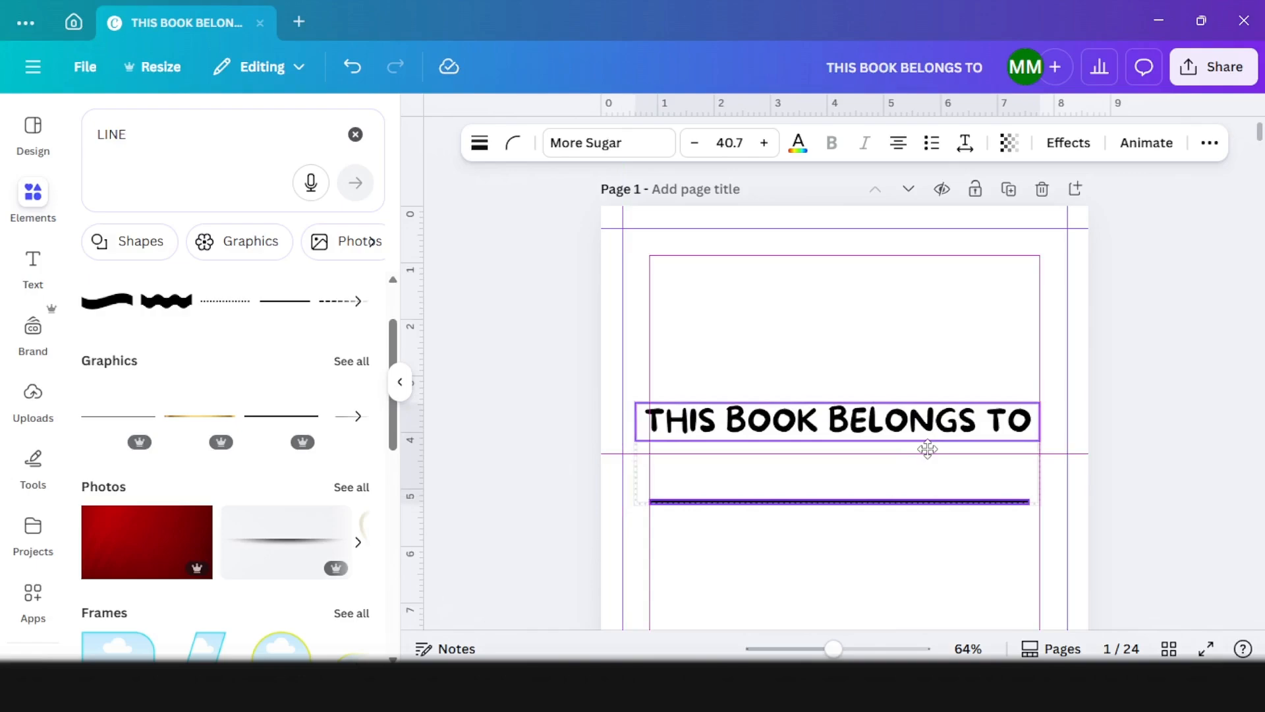
pyautogui.moveTo(928, 449); pyautogui.dragTo(928, 449)
pyautogui.scroll(-3, 1198, 277)
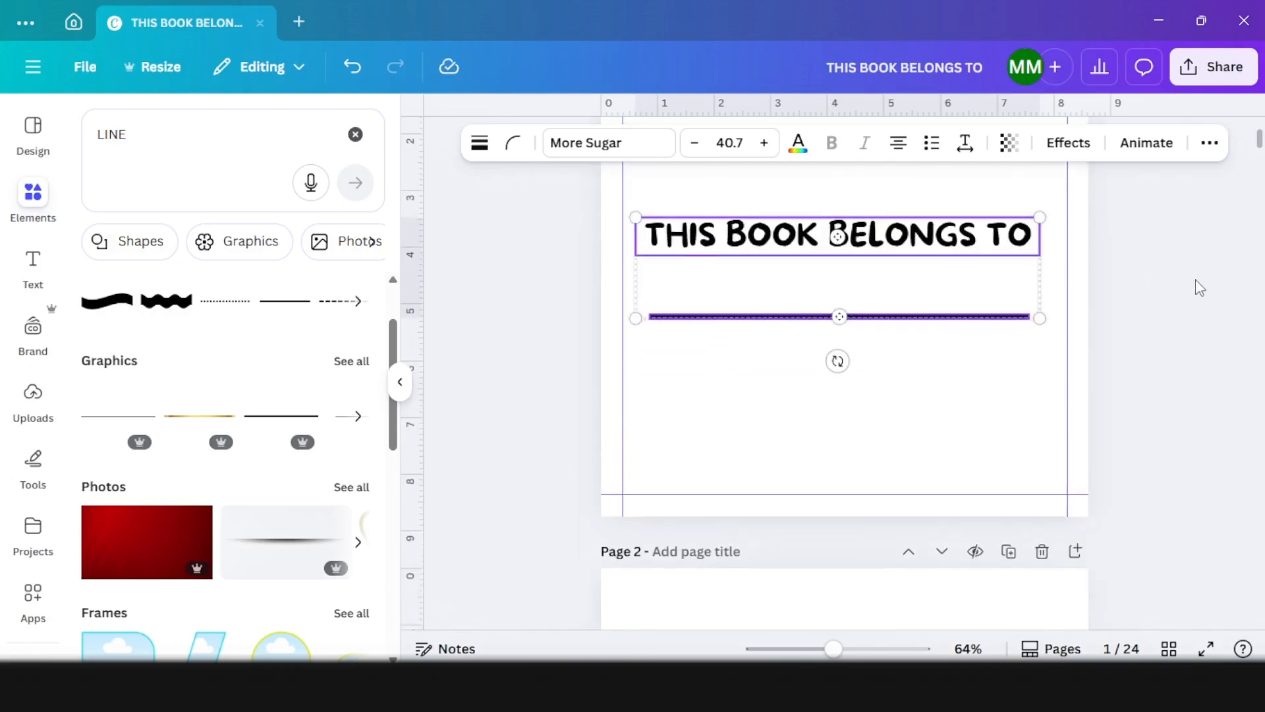
pyautogui.click(1197, 293)
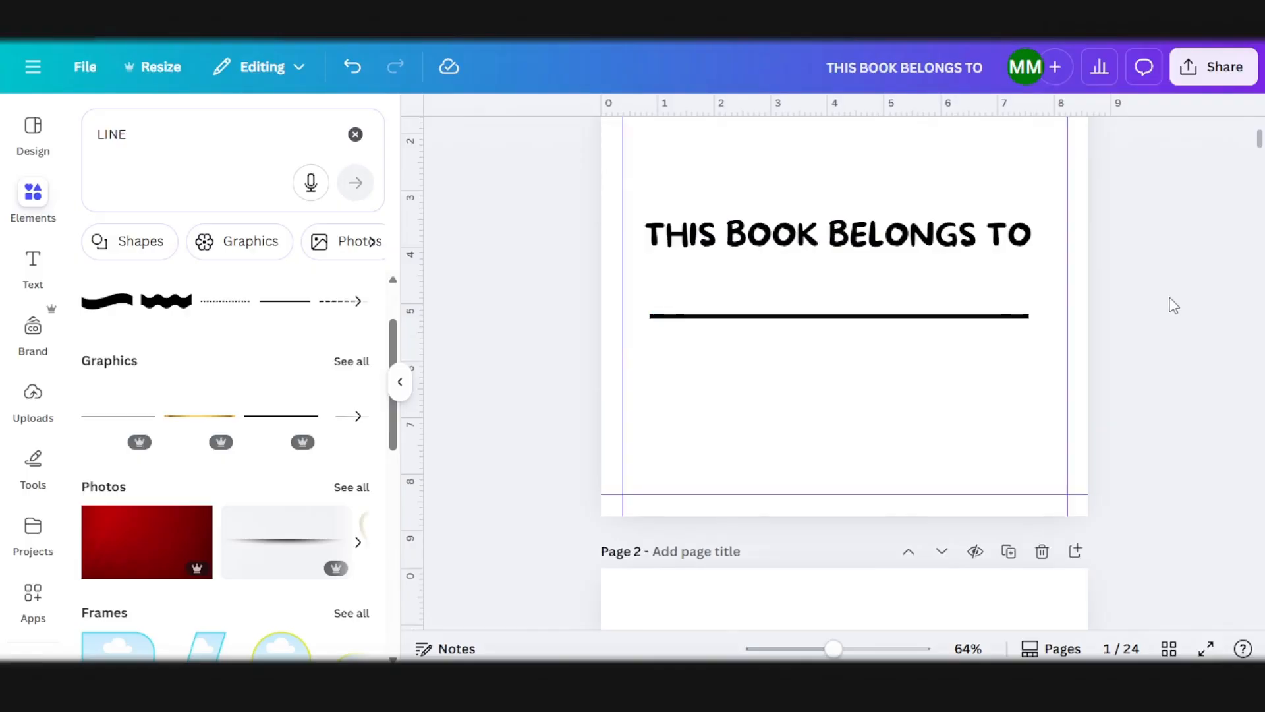
# Step: Search the elements for "cluster of leaves arranged around the edges" and browse the full set of graphics results
pyautogui.scroll(3, 1174, 305)
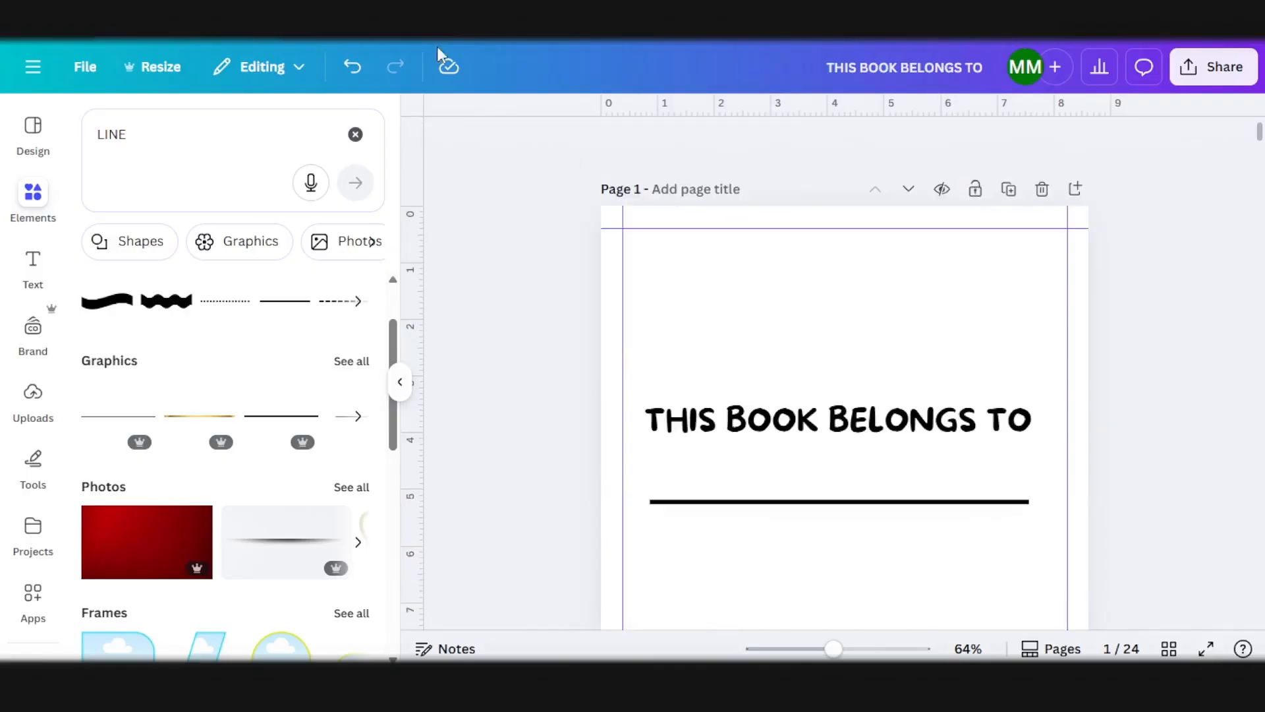
pyautogui.click(177, 141)
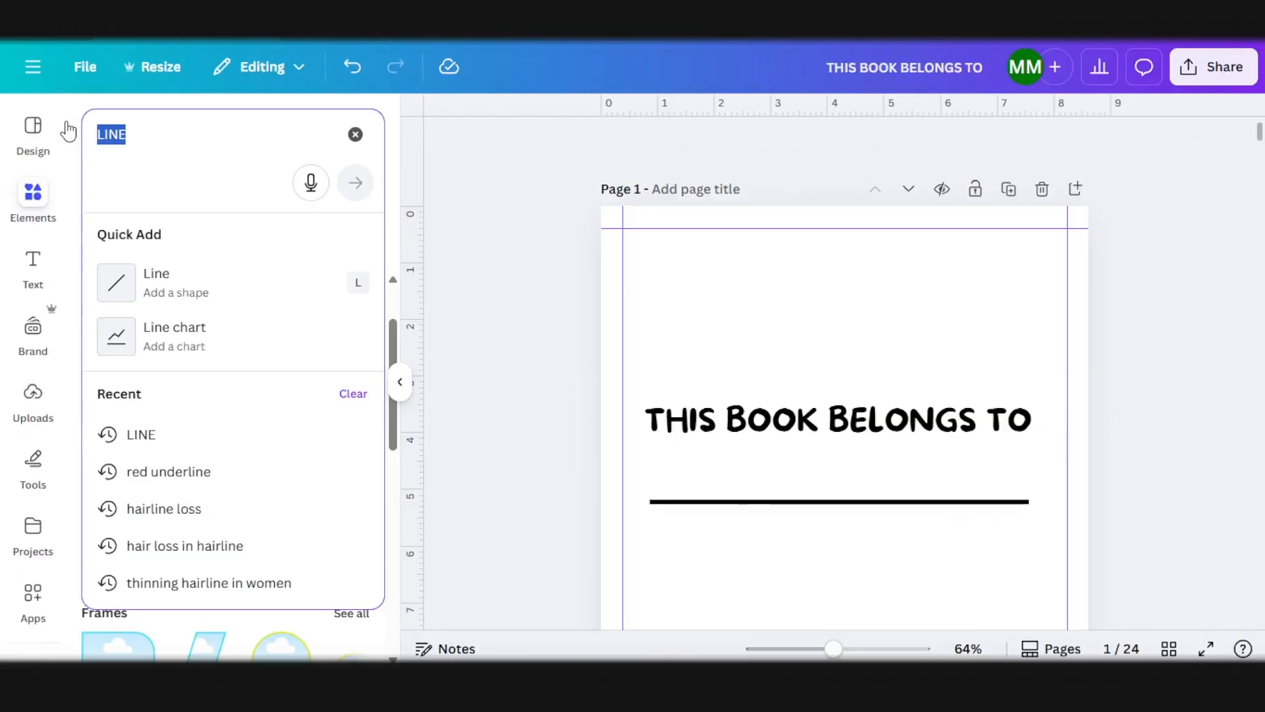
pyautogui.write('cluster of leaves arranged around the edges')
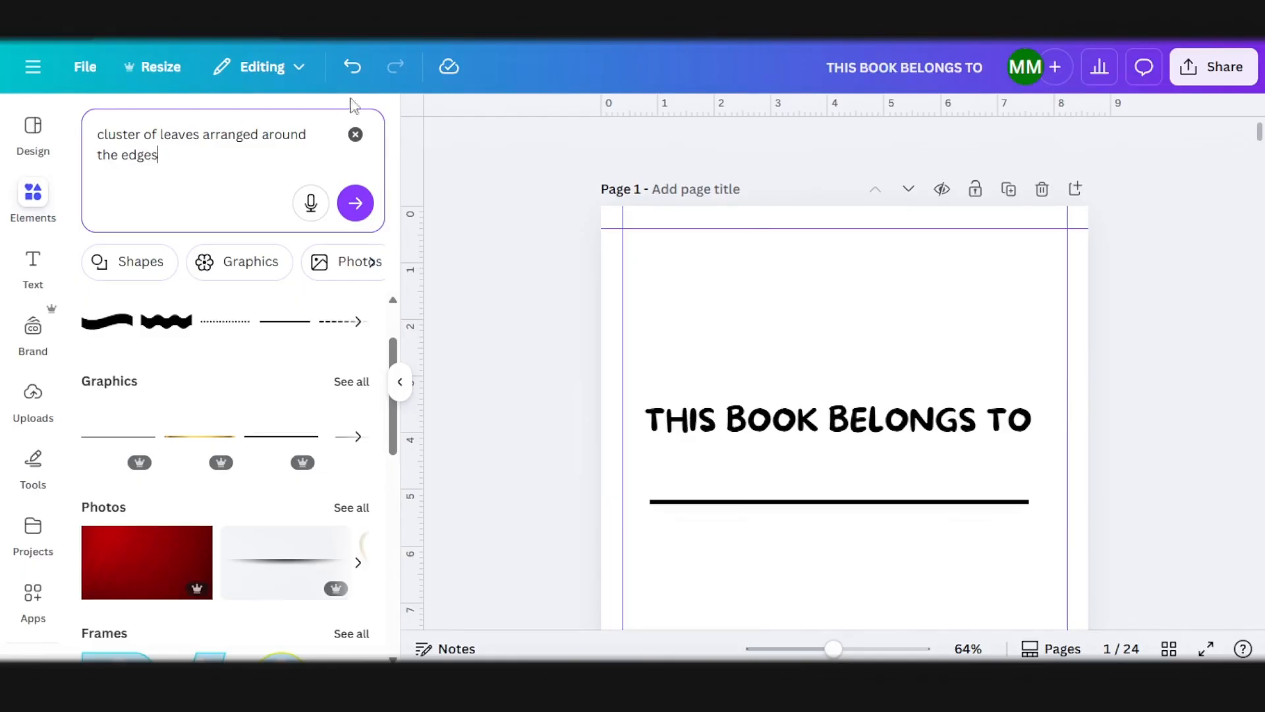
pyautogui.click(356, 204)
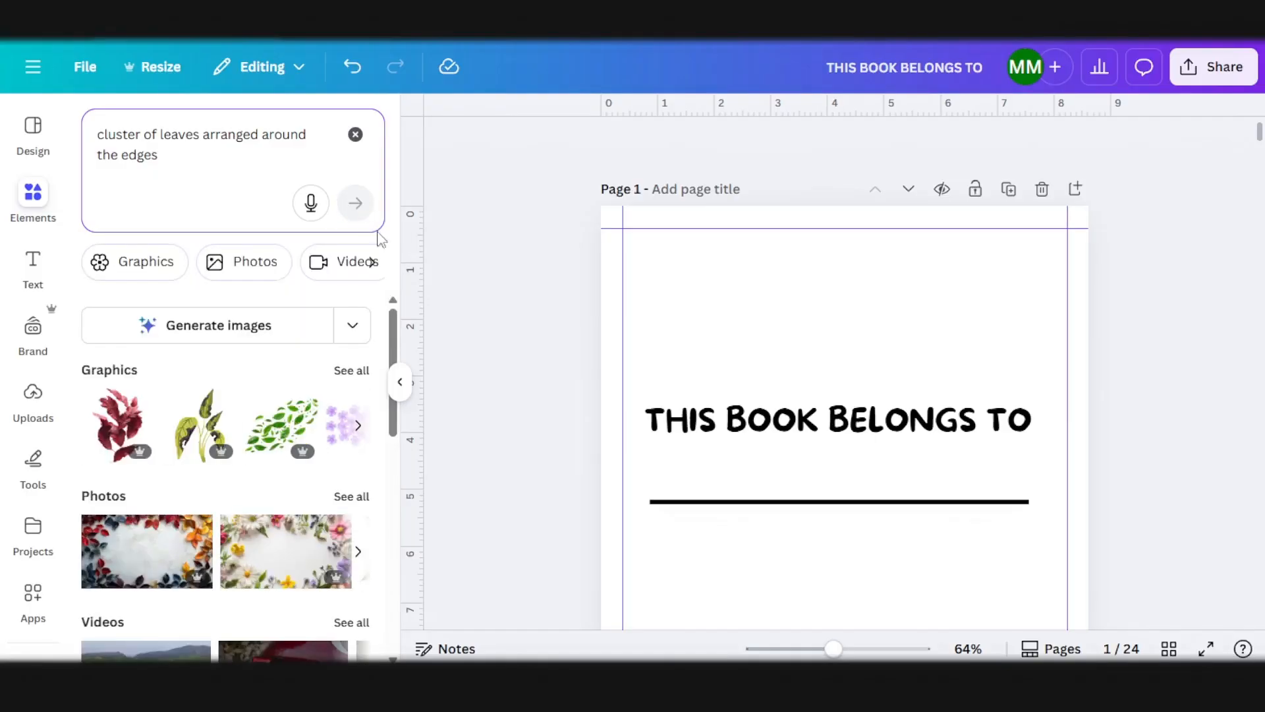
pyautogui.click(345, 369)
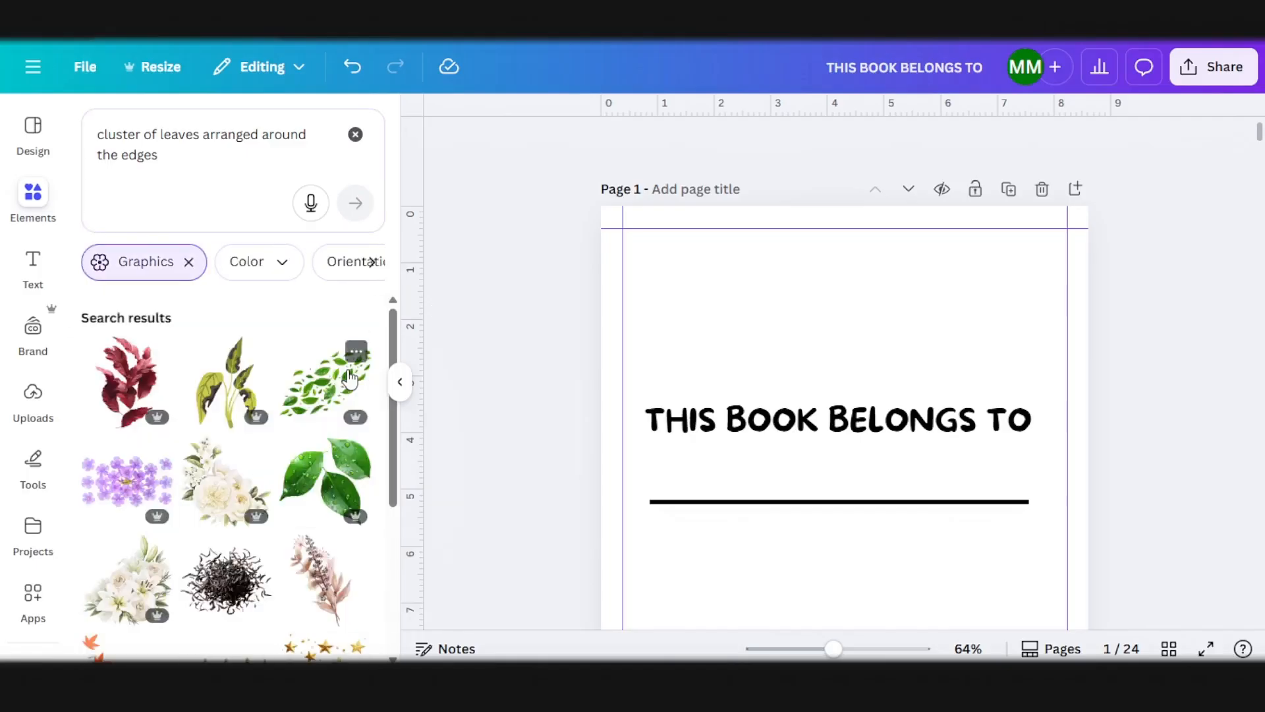
pyautogui.scroll(-5, 340, 391)
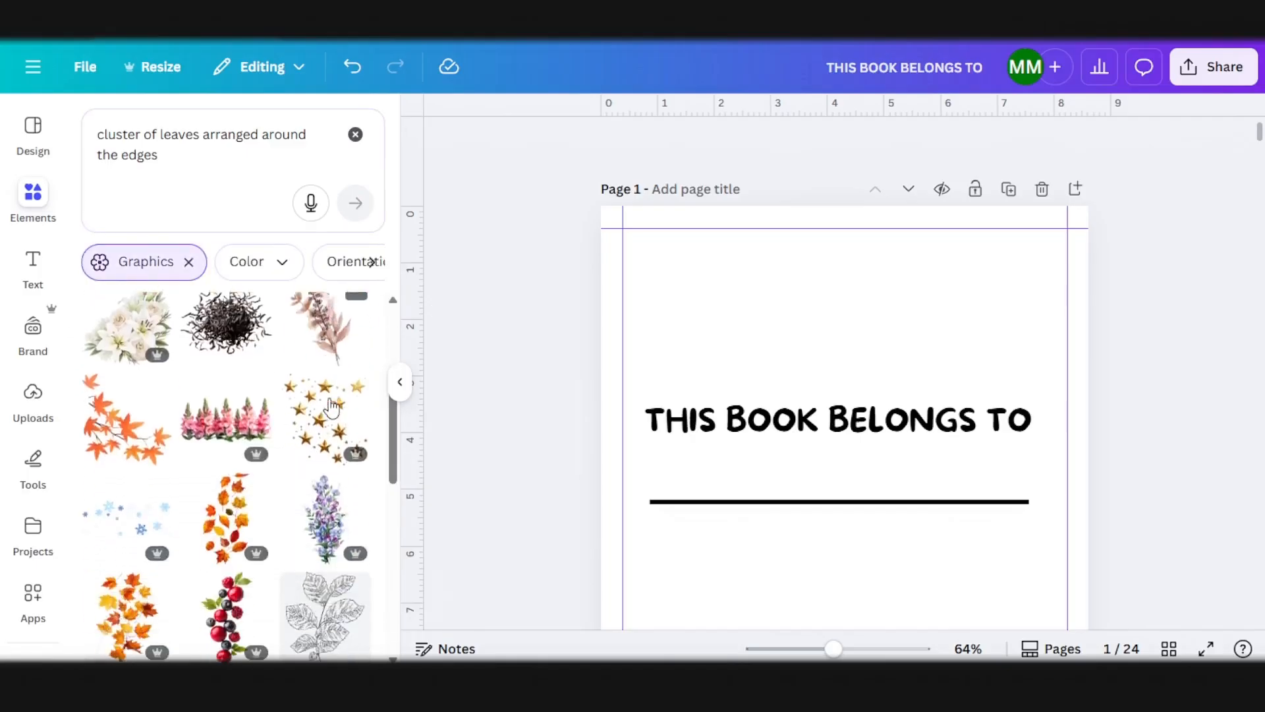
pyautogui.scroll(-5, 330, 408)
# Step: Refine the graphics search to "animated cluster of leaves arranged around the edges in a squarelike manner"
pyautogui.click(174, 161)
pyautogui.write('in a squarelike manner')
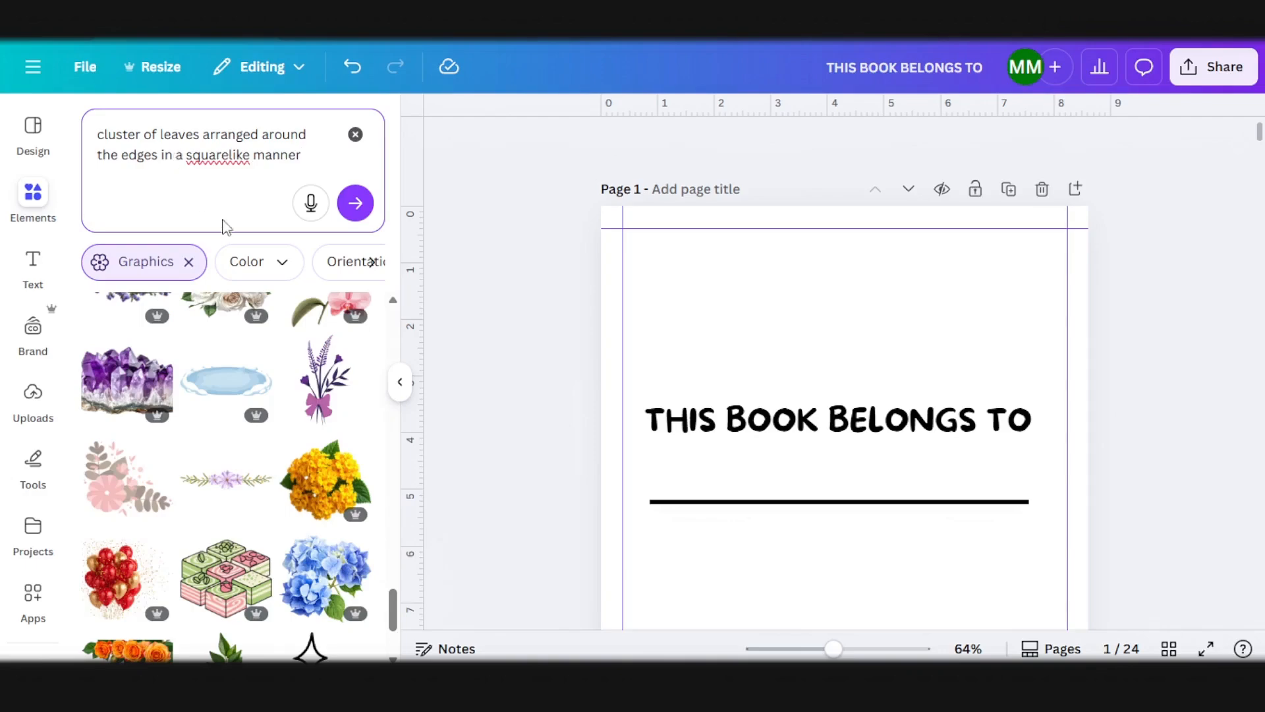
pyautogui.scroll(-10, 355, 362)
pyautogui.click(98, 135)
pyautogui.write('animated')
pyautogui.click(157, 130)
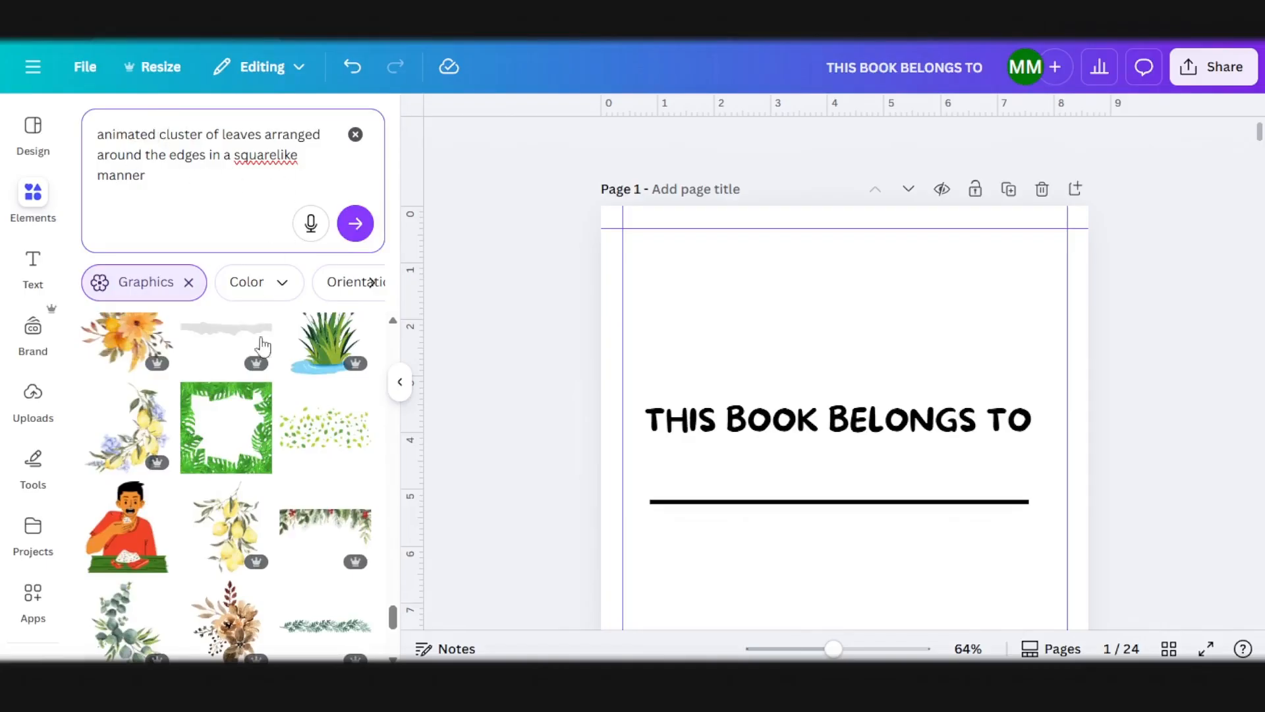
# Step: Place the square green monstera leaf frame on page 1 and enlarge it to fill the area inside the margin guides
pyautogui.click(234, 438)
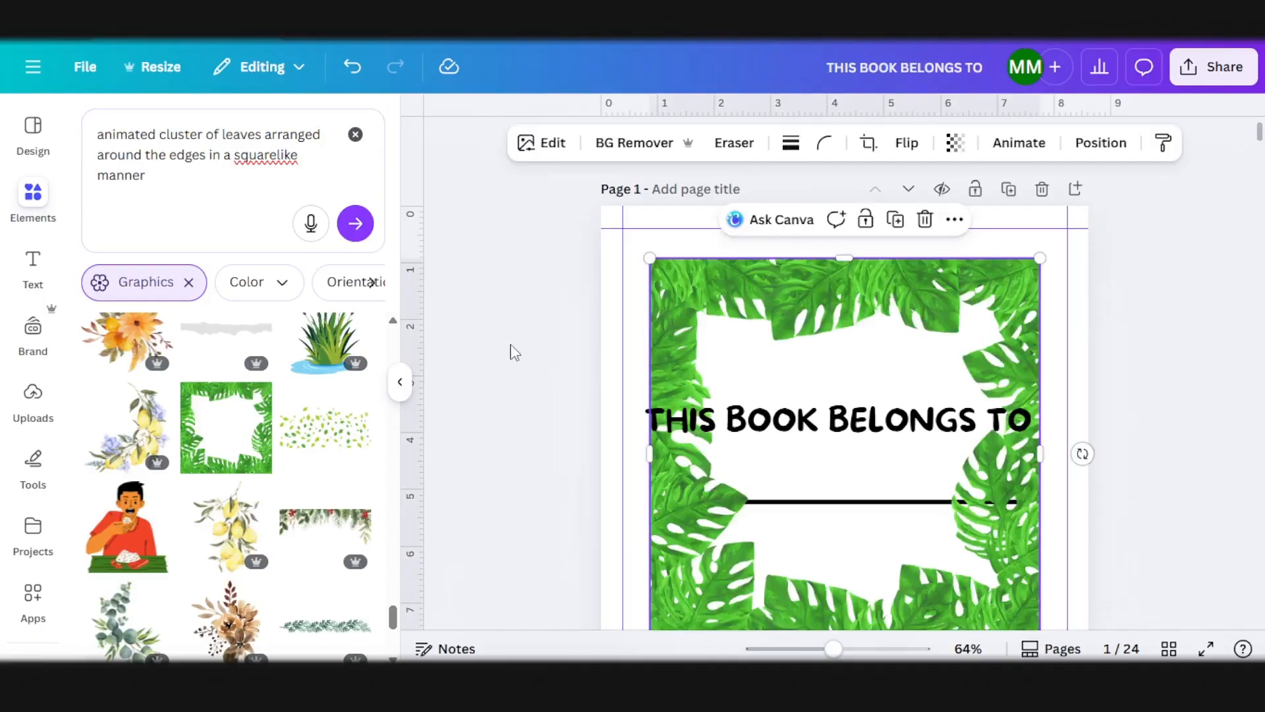
pyautogui.moveTo(862, 340); pyautogui.dragTo(836, 310)
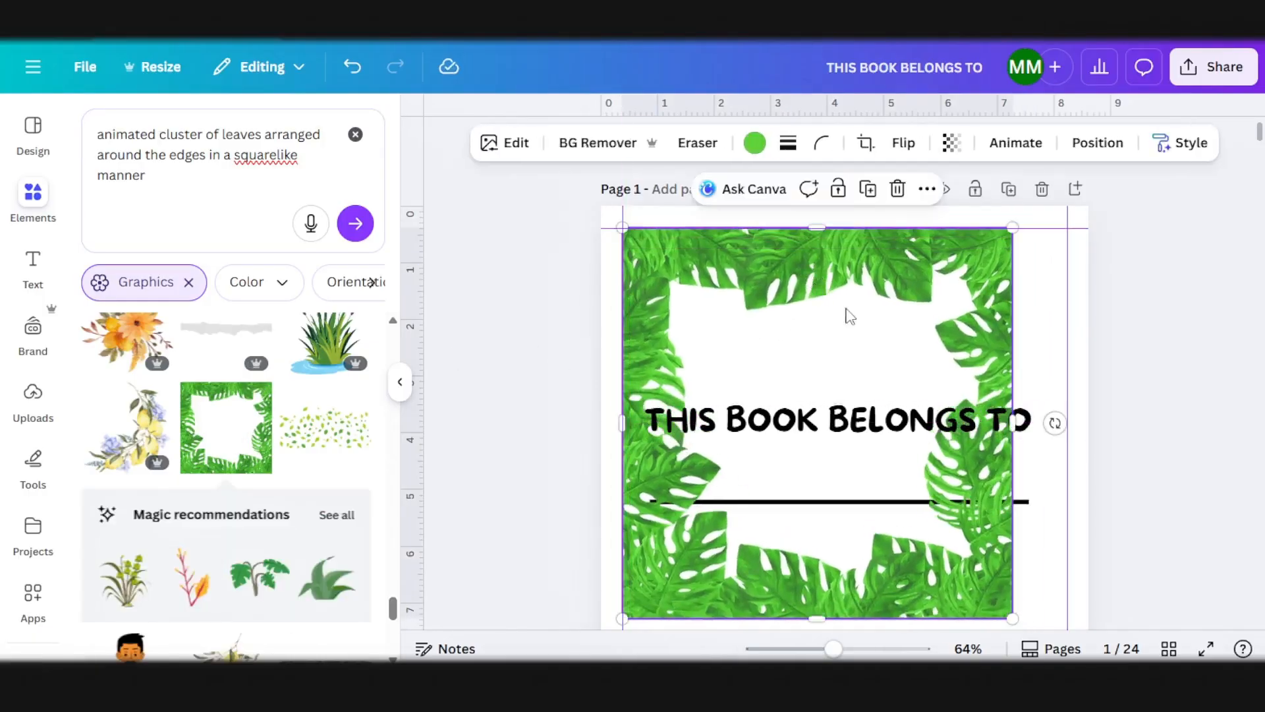
pyautogui.scroll(-5, 836, 309)
pyautogui.moveTo(1013, 337); pyautogui.dragTo(1066, 409)
pyautogui.moveTo(852, 394); pyautogui.dragTo(848, 401)
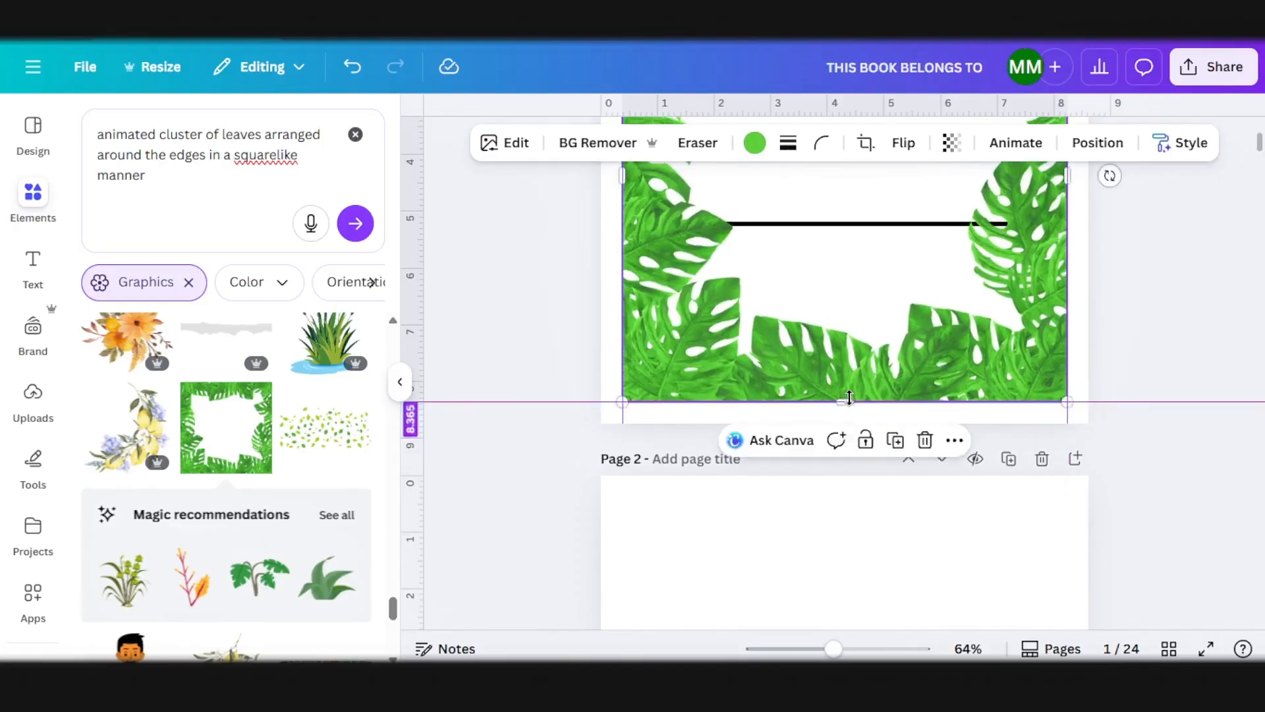
pyautogui.scroll(2, 850, 394)
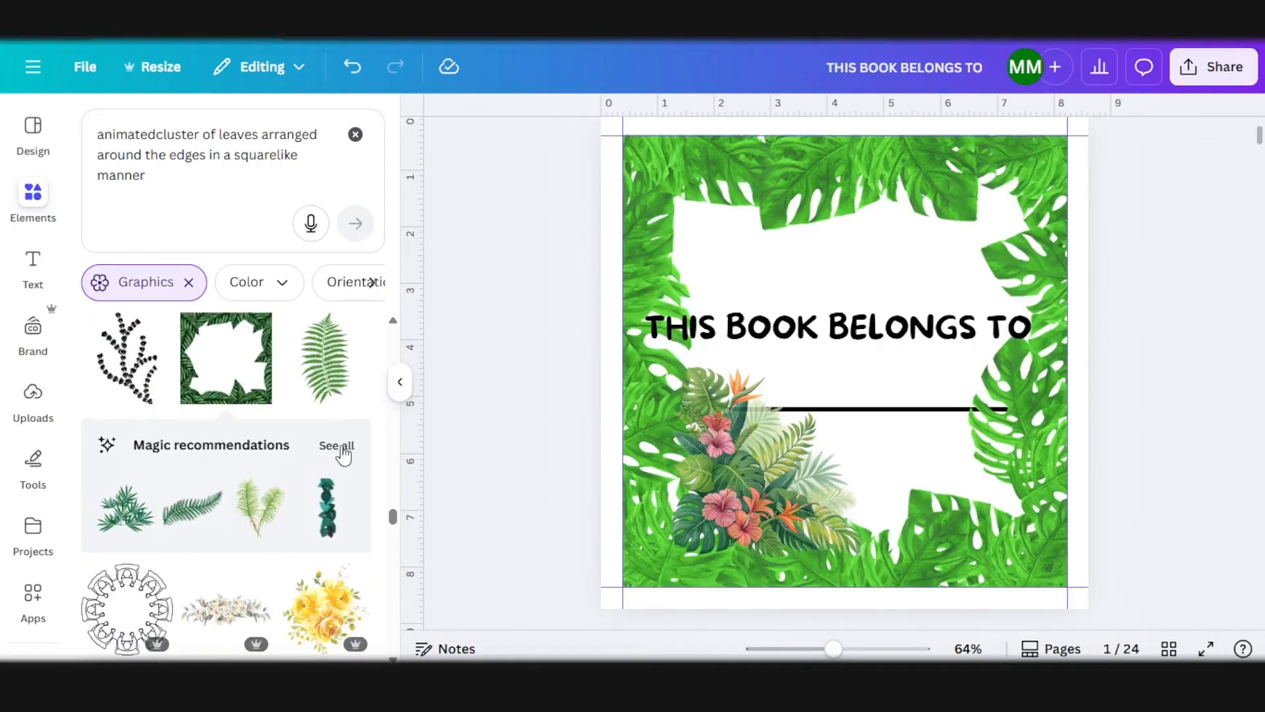
# Step: Show all magic recommendations for the dark green leaf frame and browse the similar leaf borders
pyautogui.click(337, 447)
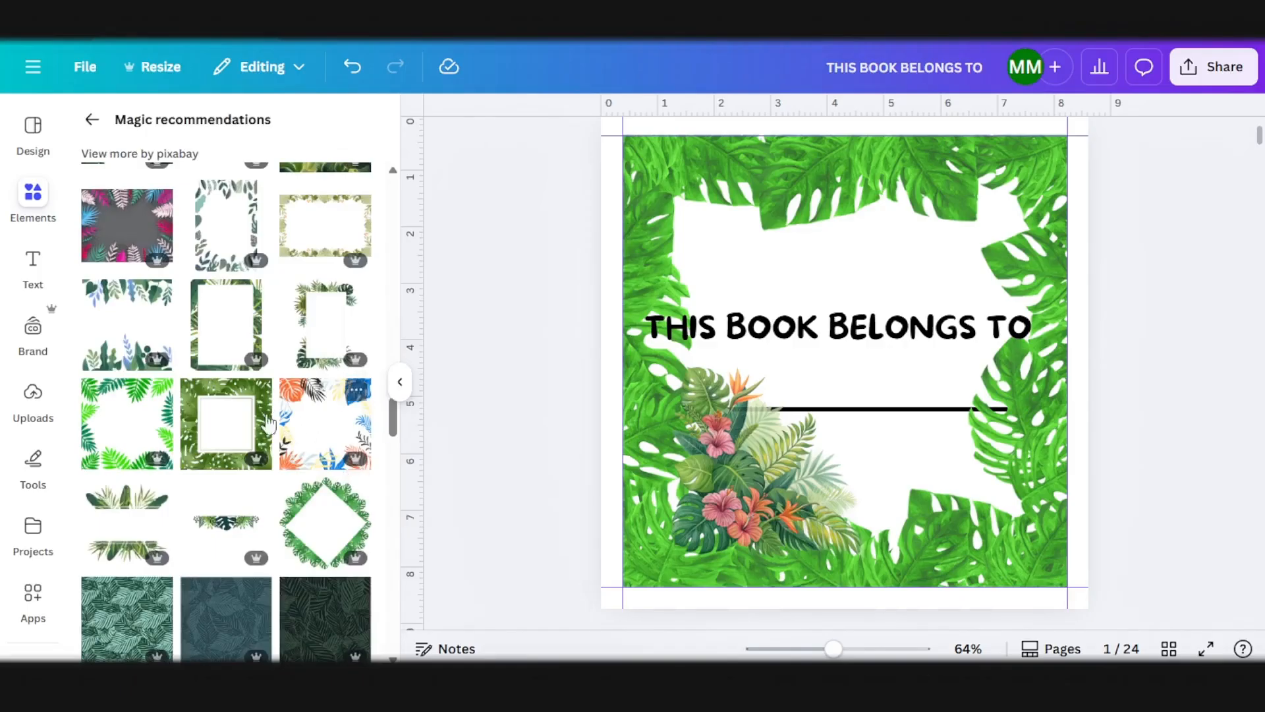
pyautogui.scroll(2, 215, 328)
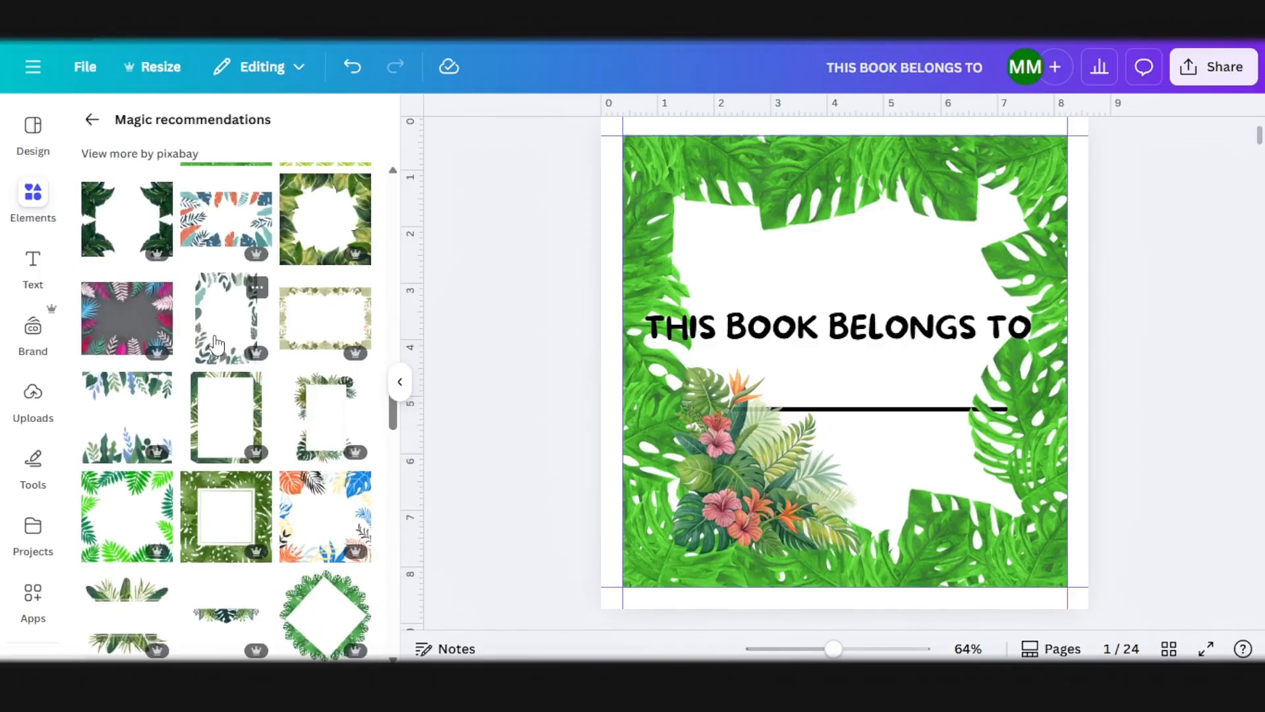
pyautogui.scroll(2, 214, 328)
# Step: Delete the monstera leaf frame and the tropical flower cluster from page 1
pyautogui.click(773, 195)
pyautogui.press('Delete')
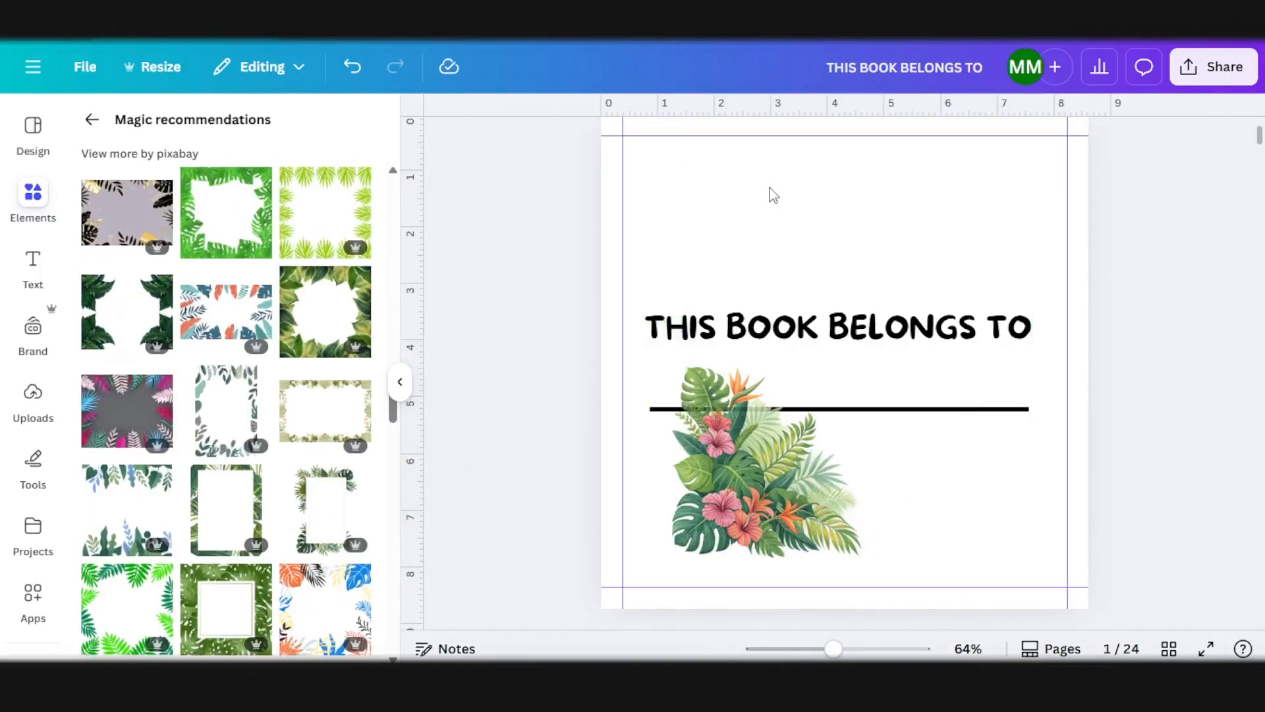
pyautogui.click(749, 501)
pyautogui.press('Delete')
# Step: Place the square palm-leaf frame in mixed greens on page 1 and scale it to span the margin guides
pyautogui.moveTo(126, 609); pyautogui.dragTo(719, 268)
pyautogui.scroll(-1, 322, 422)
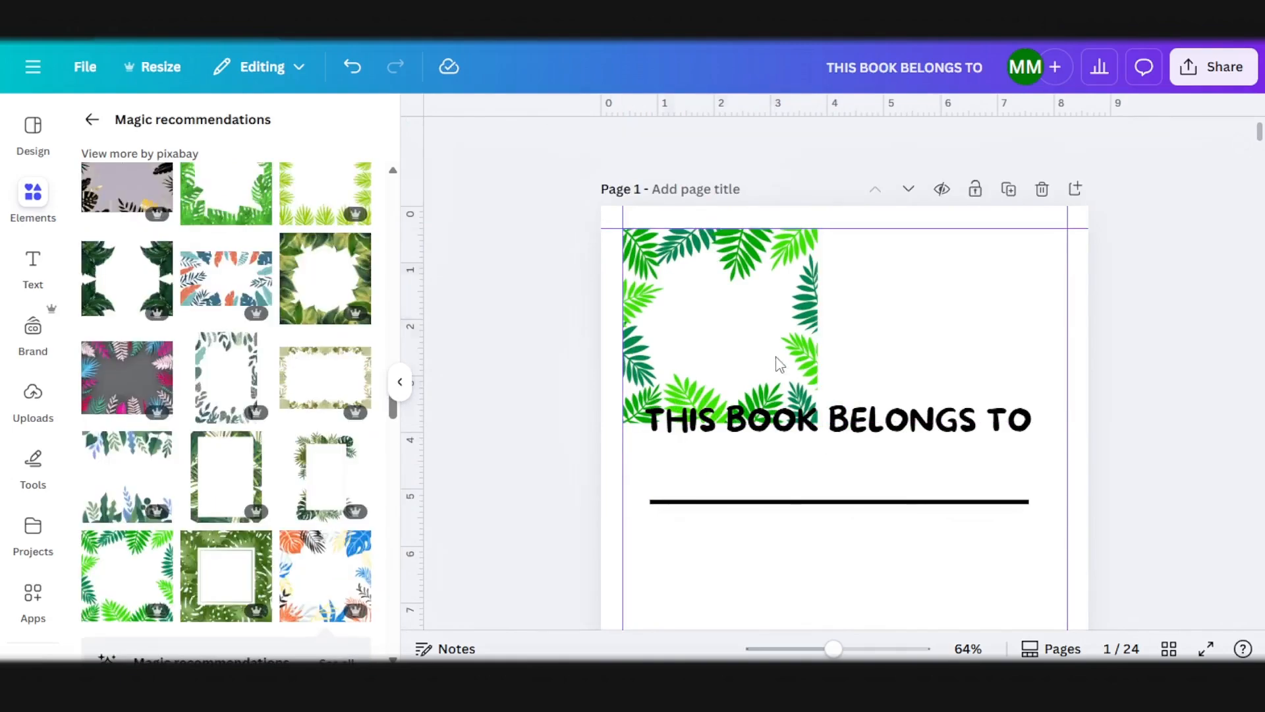
pyautogui.click(780, 365)
pyautogui.moveTo(818, 424); pyautogui.dragTo(1019, 626)
pyautogui.scroll(-3, 1015, 494)
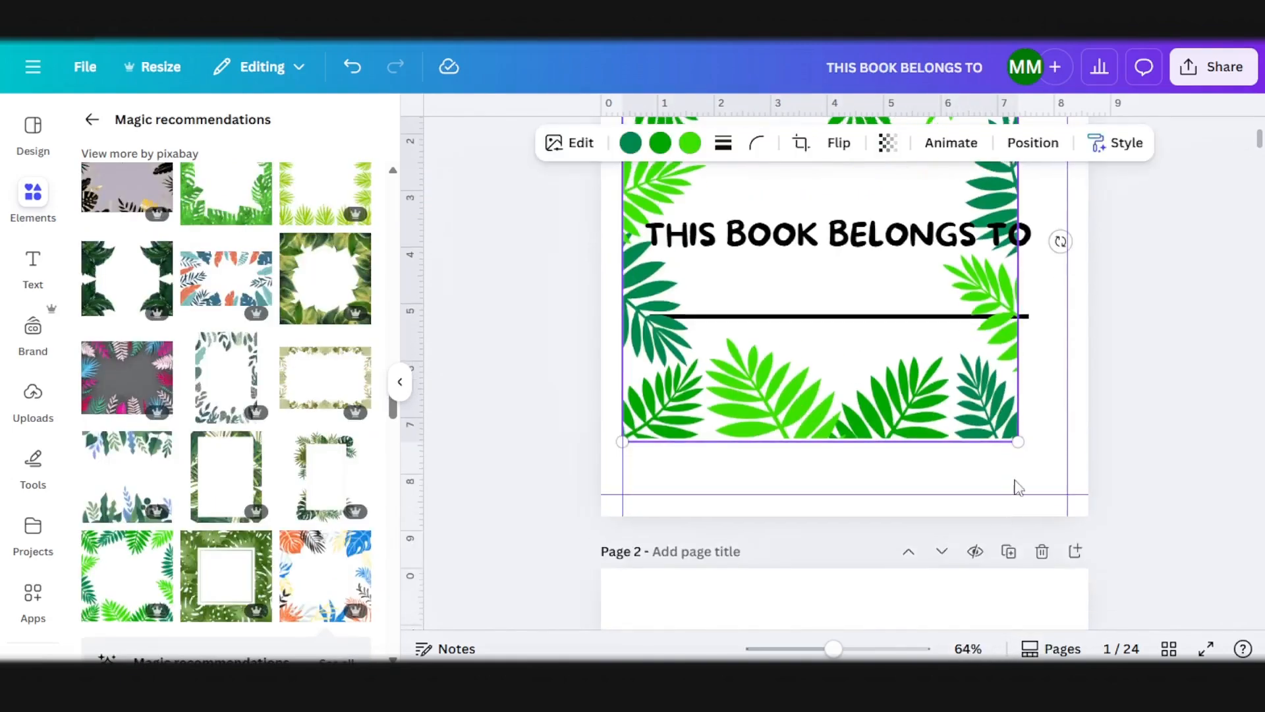
pyautogui.moveTo(1019, 442); pyautogui.dragTo(1068, 494)
pyautogui.scroll(3, 943, 336)
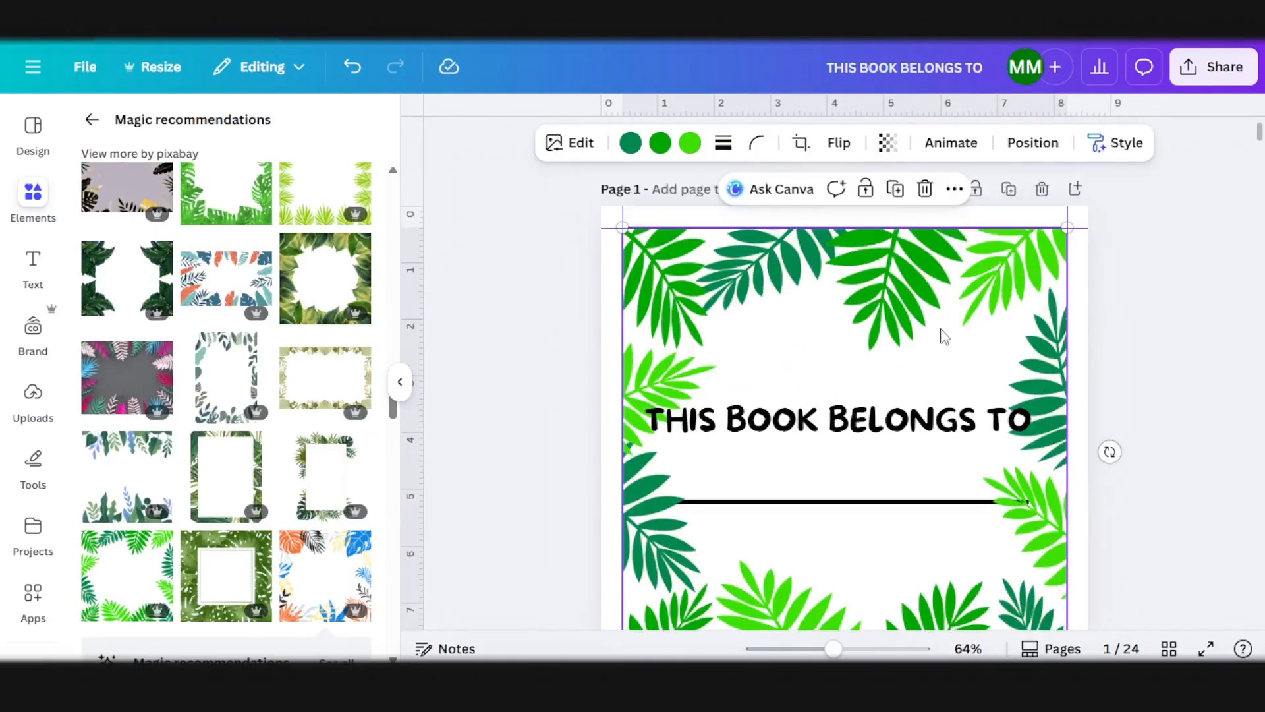
# Step: Shrink the heading and the line on page 1 and centre them inside the palm-leaf frame
pyautogui.click(921, 427)
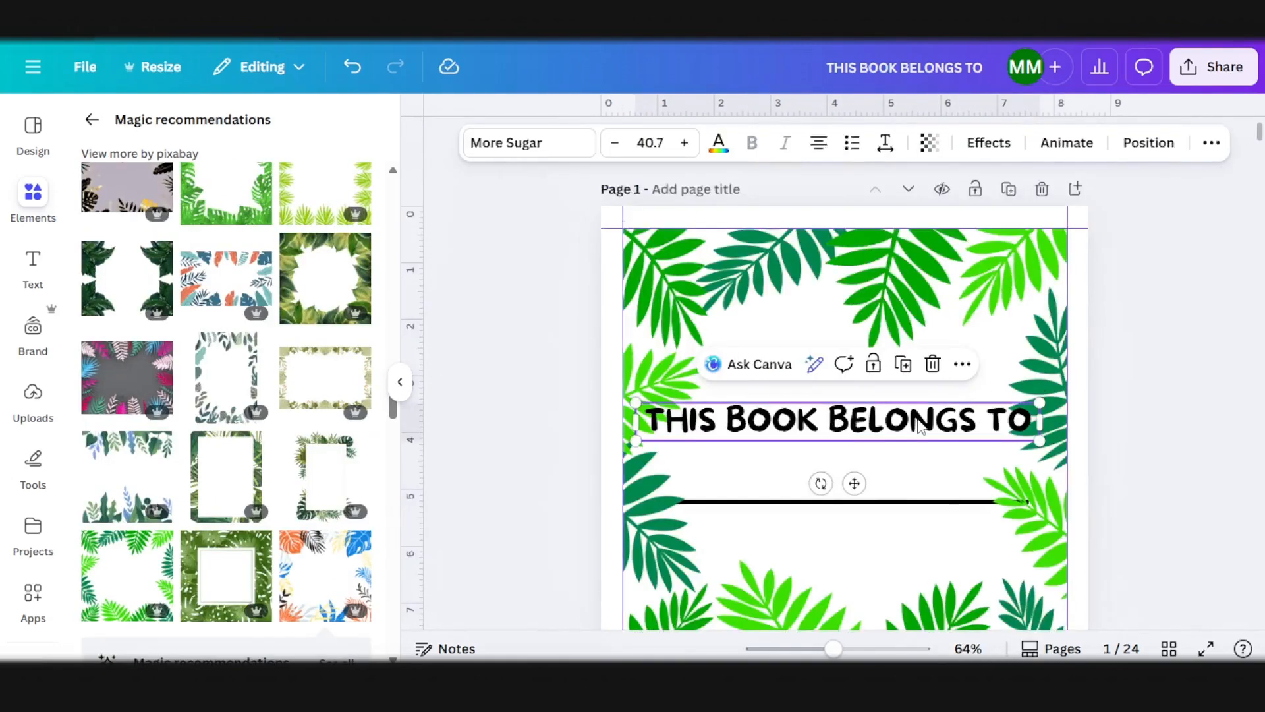
pyautogui.keyDown('shift'); pyautogui.click(947, 507); pyautogui.keyUp('shift')
pyautogui.moveTo(1028, 502); pyautogui.dragTo(952, 481)
pyautogui.moveTo(849, 462); pyautogui.dragTo(893, 470)
# Step: Open the palm-leaf frame for cropping and enlarge its image slightly beyond the page width, keeping the crop area at the margins
pyautogui.scroll(-2, 1121, 408)
pyautogui.click(888, 527)
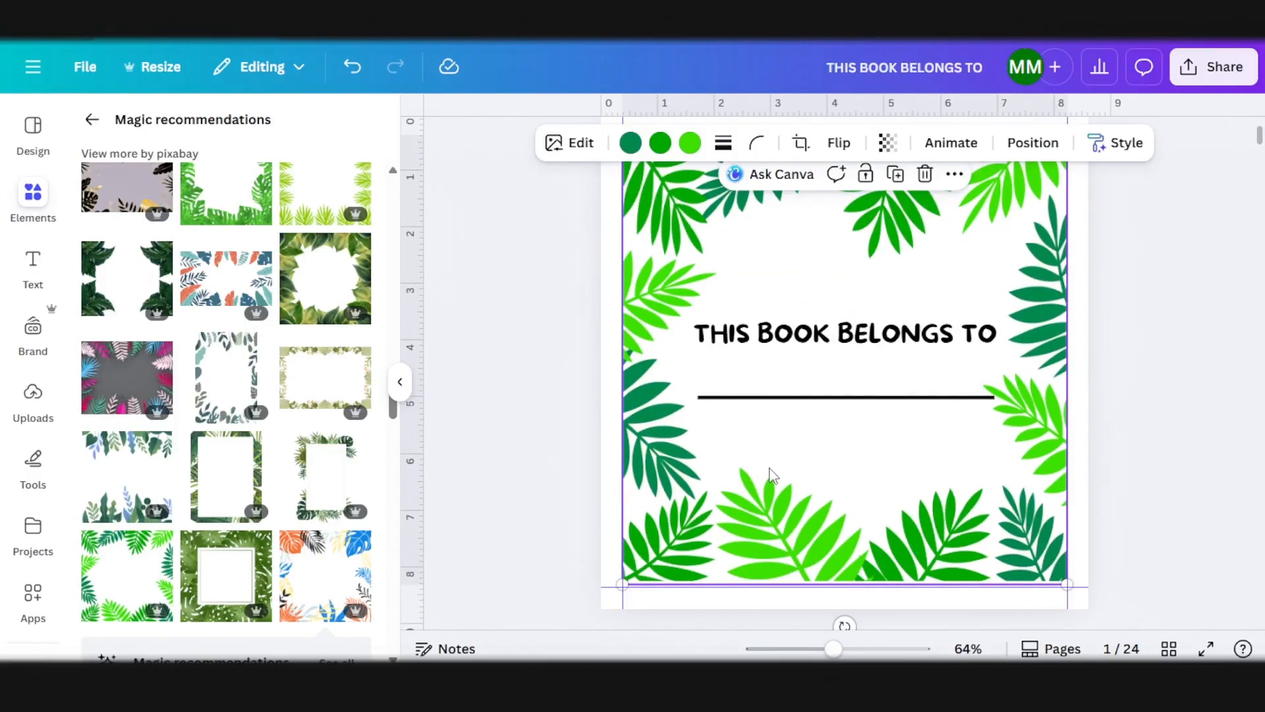
pyautogui.scroll(-2, 771, 478)
pyautogui.scroll(4, 769, 455)
pyautogui.scroll(-2, 765, 439)
pyautogui.doubleClick(854, 471)
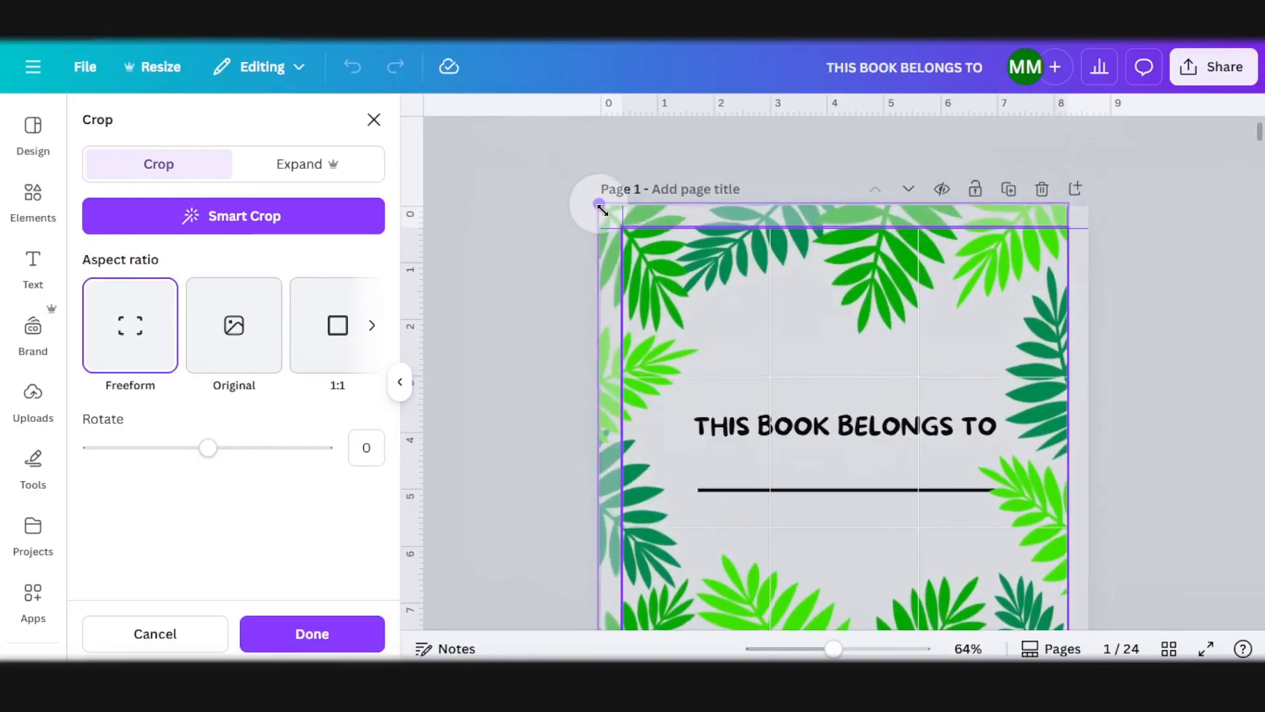
pyautogui.moveTo(599, 205); pyautogui.dragTo(565, 177)
pyautogui.moveTo(709, 319); pyautogui.dragTo(734, 314)
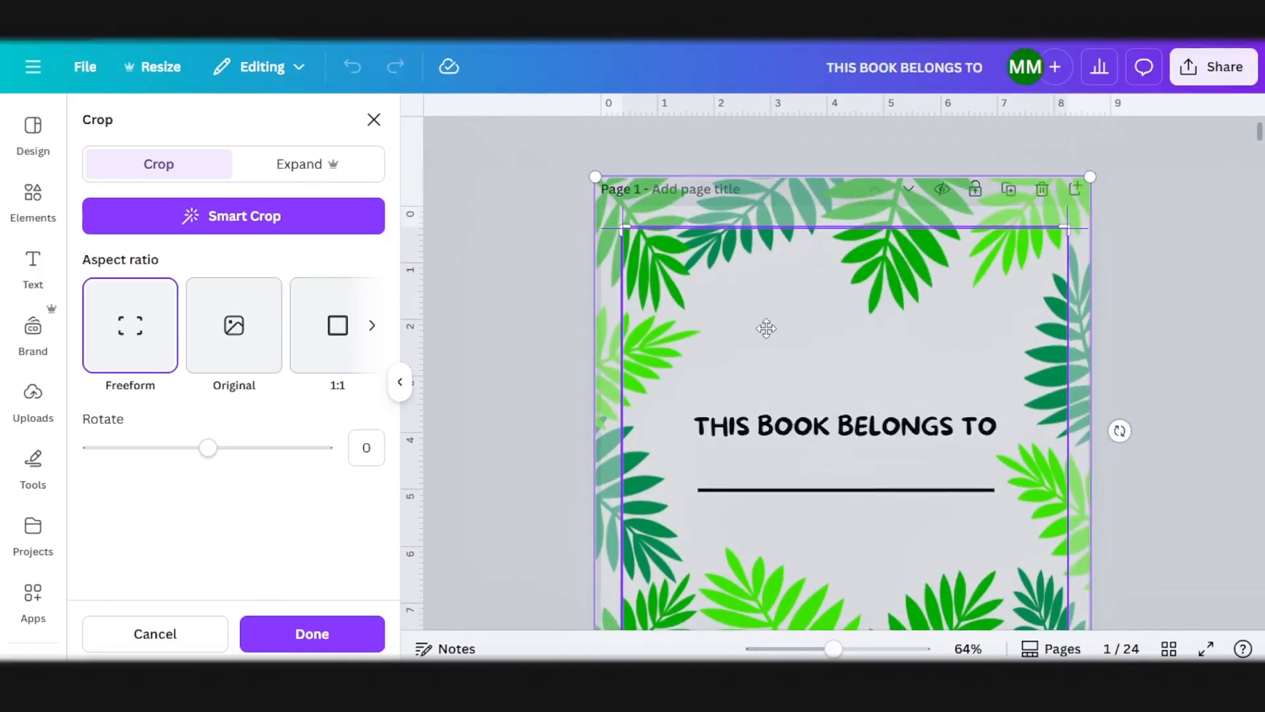
pyautogui.scroll(-3, 771, 344)
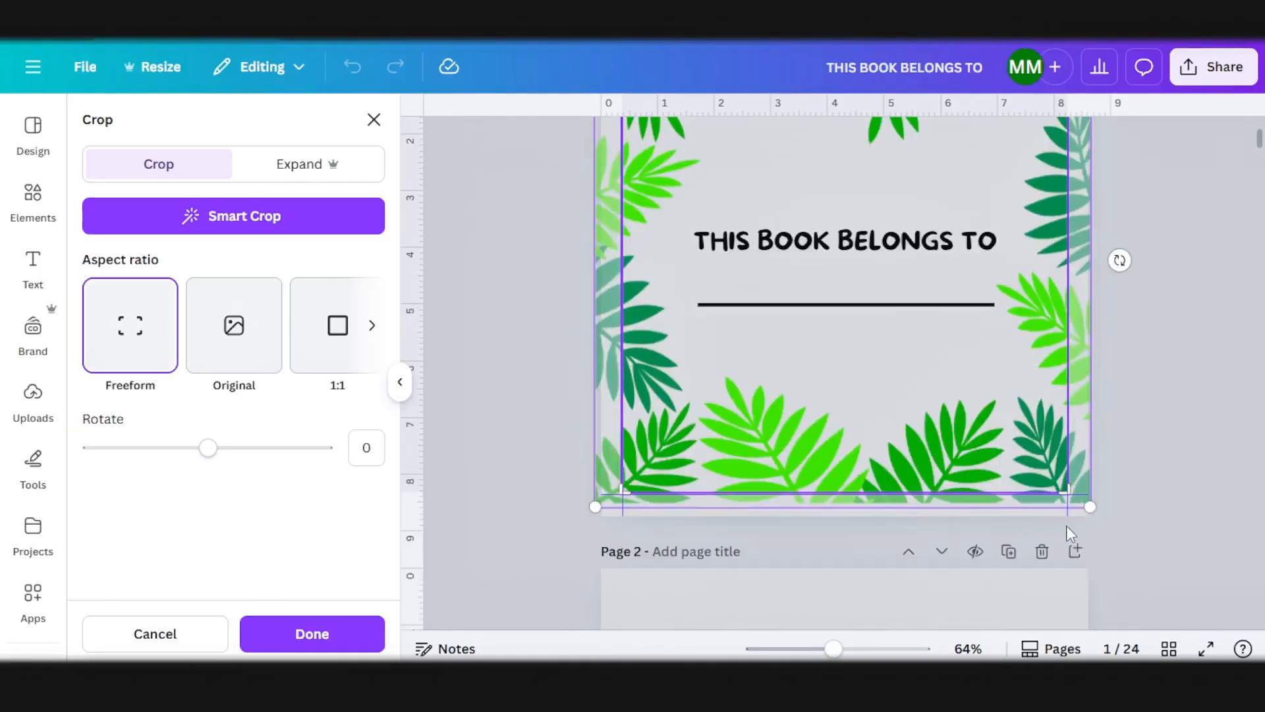
# Step: Enlarge the cropped leaf image further, recentre it over the crop area so leaves reach every edge, and apply the crop
pyautogui.moveTo(1089, 510); pyautogui.dragTo(1109, 544)
pyautogui.scroll(2, 833, 453)
pyautogui.moveTo(831, 441); pyautogui.dragTo(822, 435)
pyautogui.scroll(-1, 822, 435)
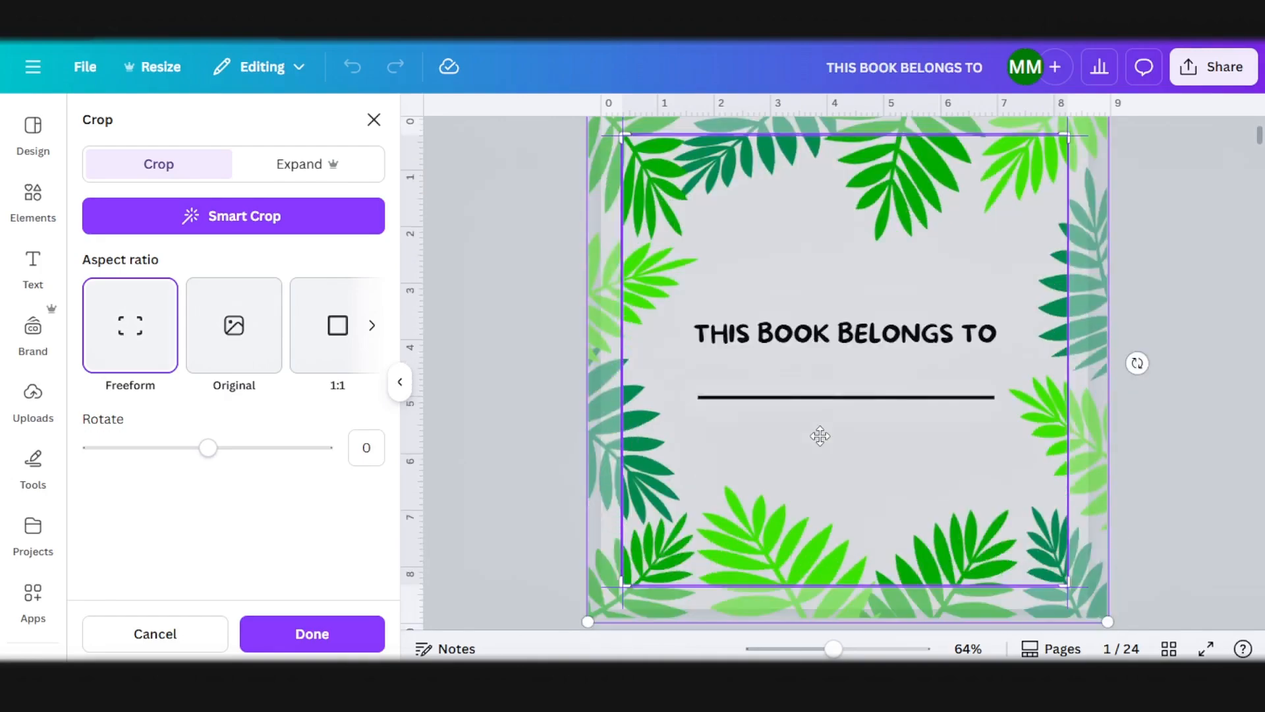
pyautogui.click(325, 642)
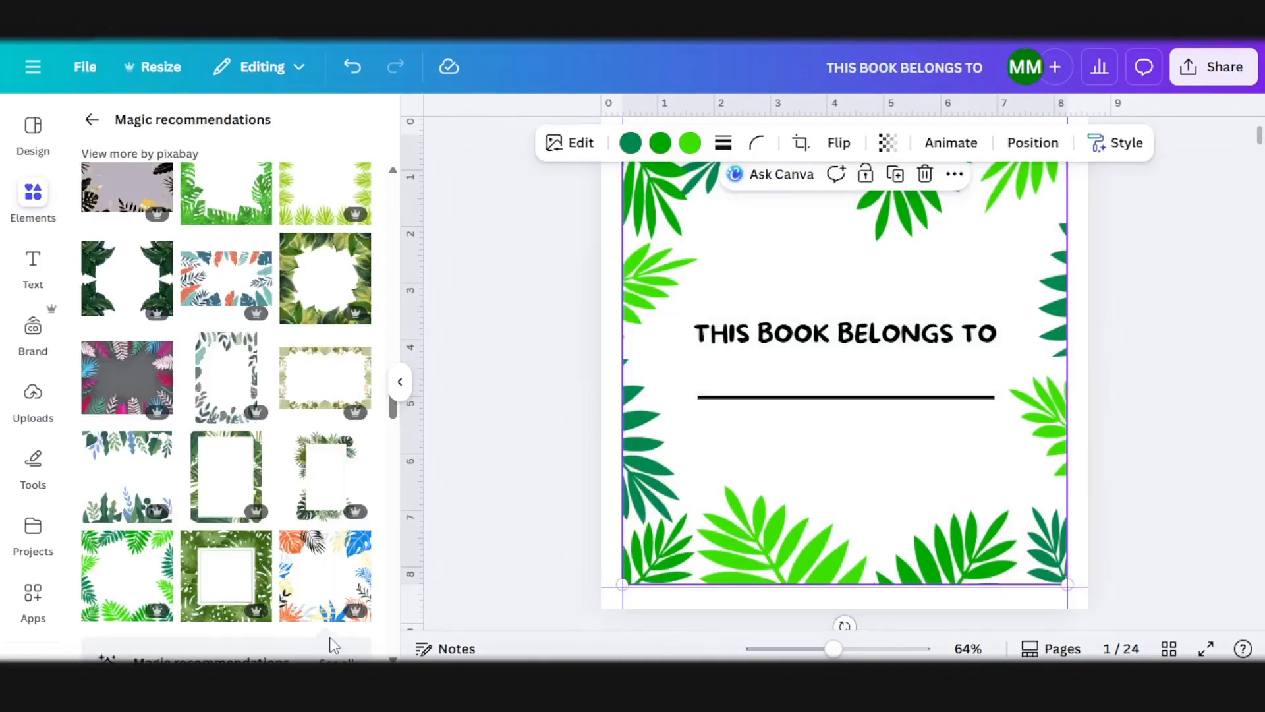
# Step: Copy the cropped palm-leaf frame from page 1 onto page 2
pyautogui.scroll(2, 936, 425)
pyautogui.scroll(-3, 920, 373)
pyautogui.scroll(3, 893, 409)
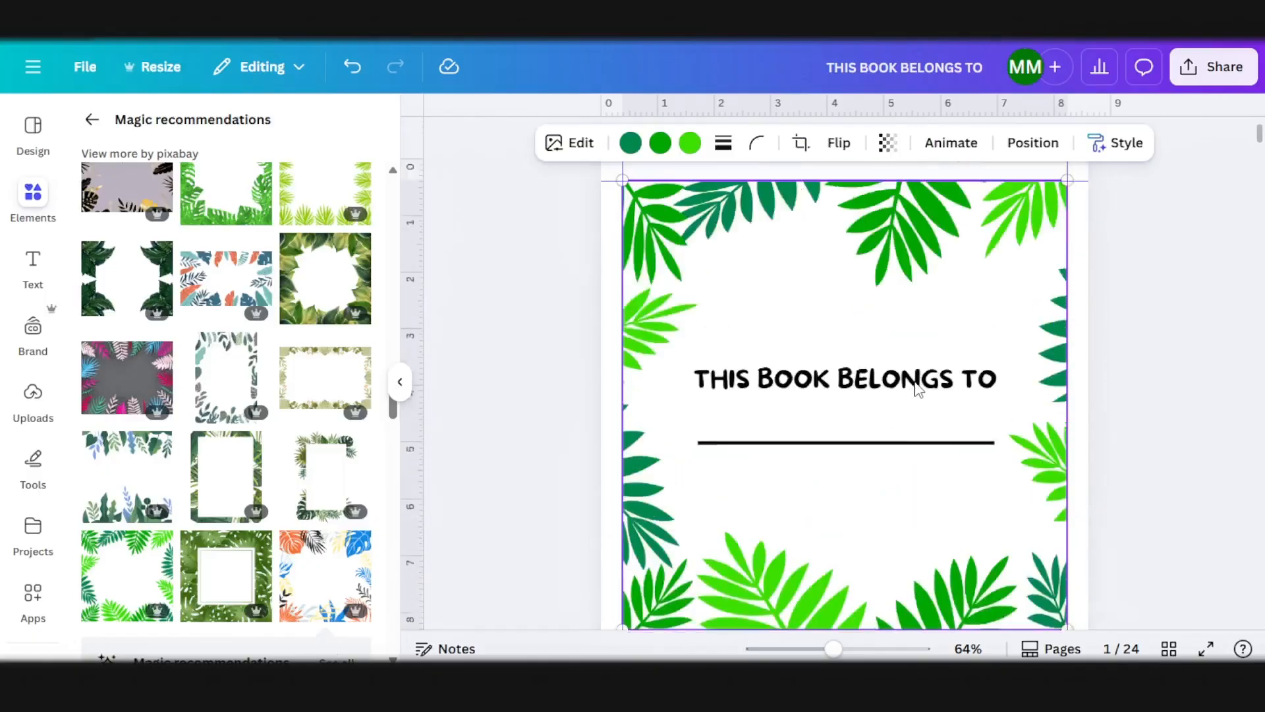
pyautogui.scroll(-2, 834, 392)
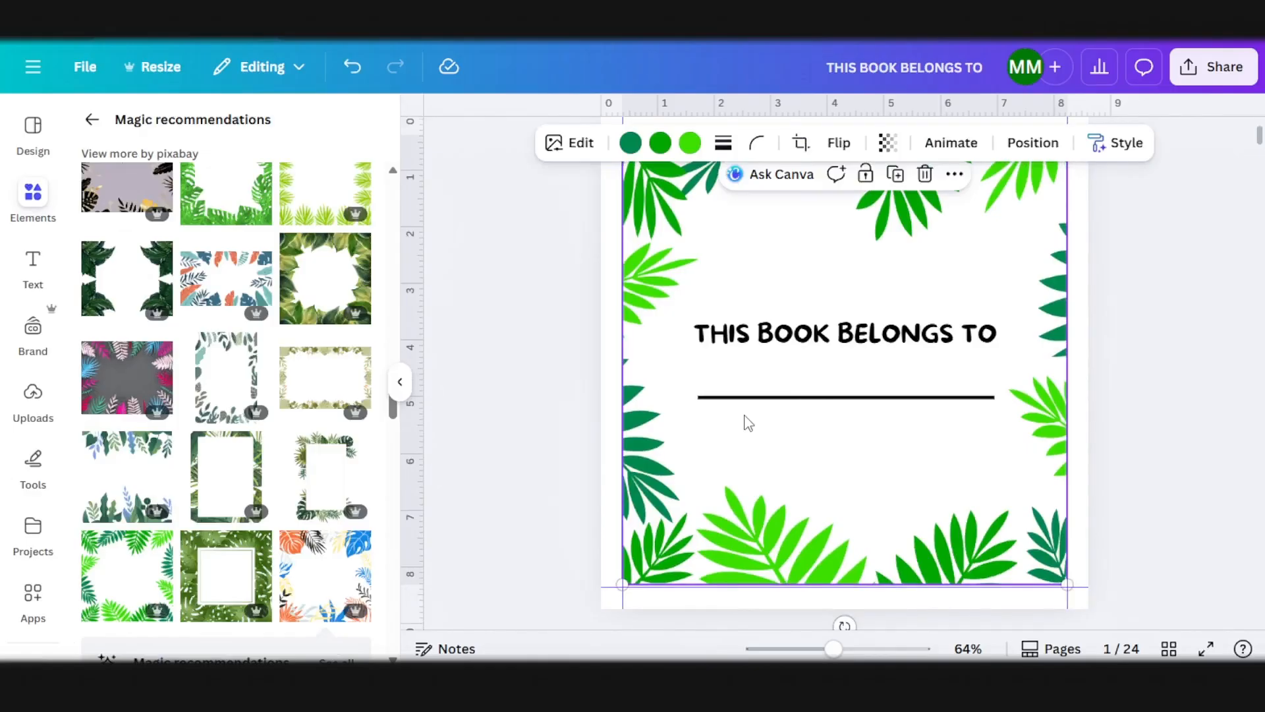
pyautogui.scroll(-6, 785, 379)
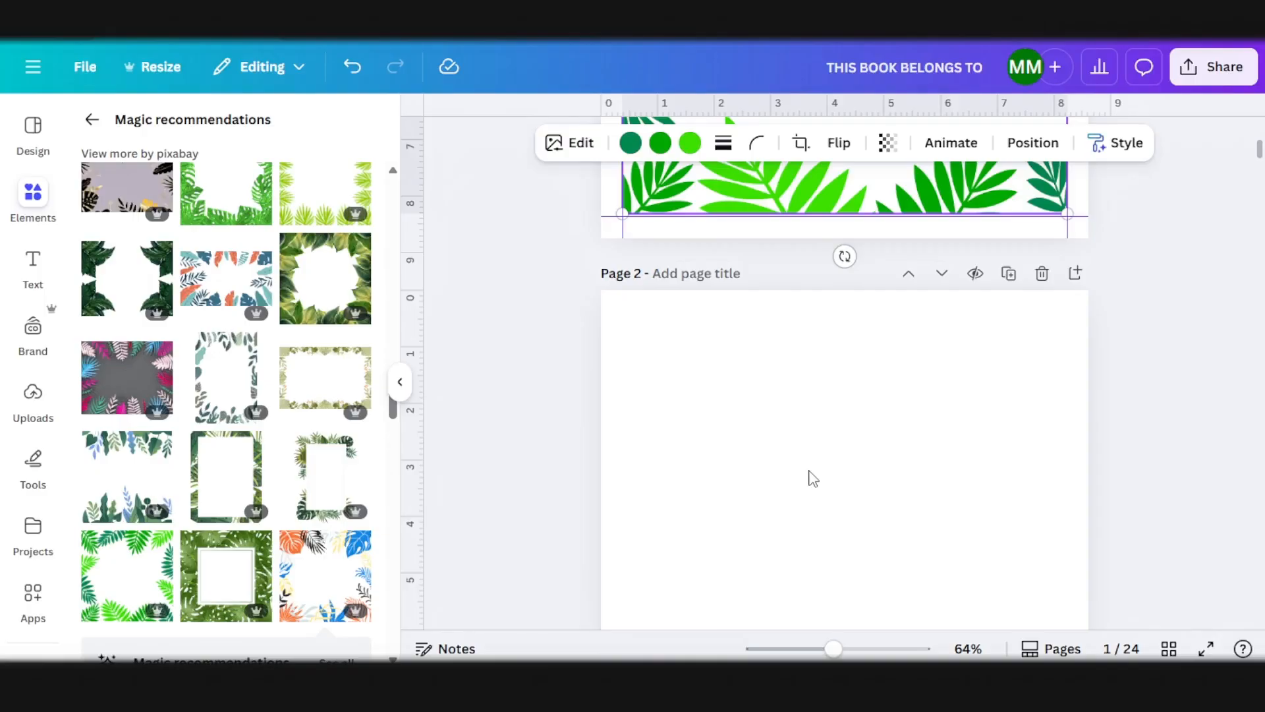
pyautogui.scroll(3, 811, 478)
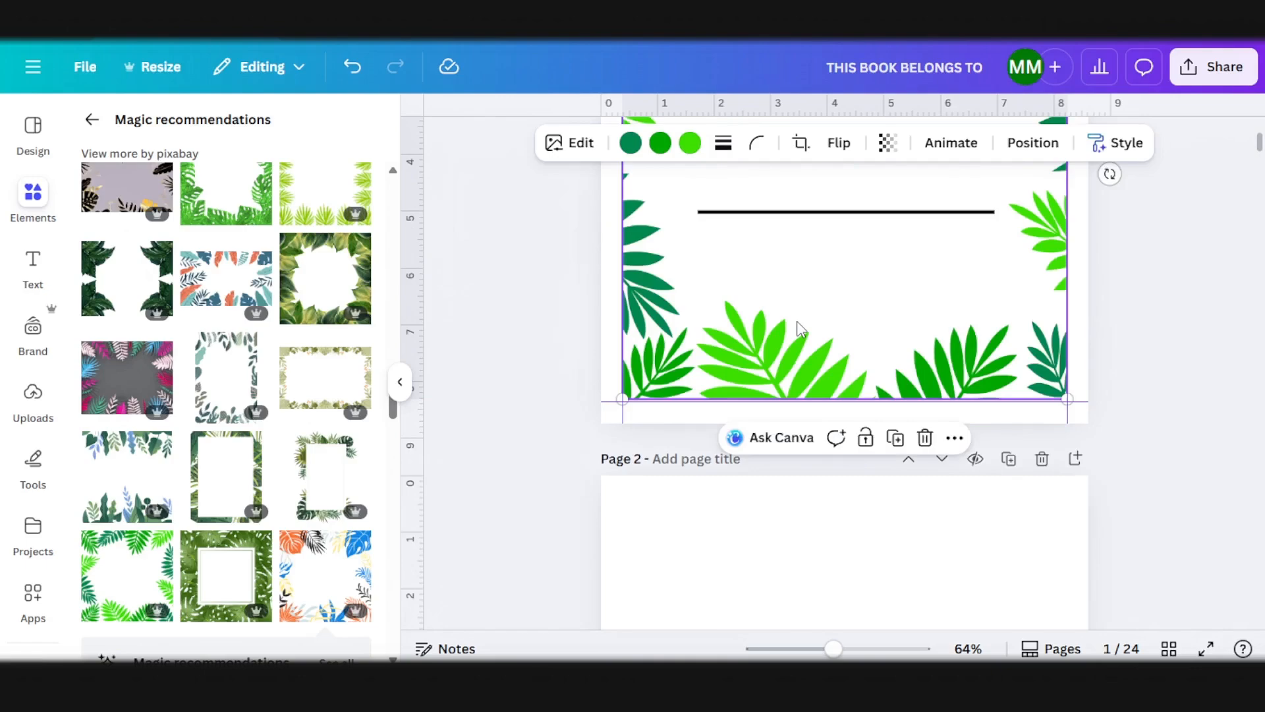
pyautogui.scroll(-5, 817, 409)
pyautogui.click(829, 362)
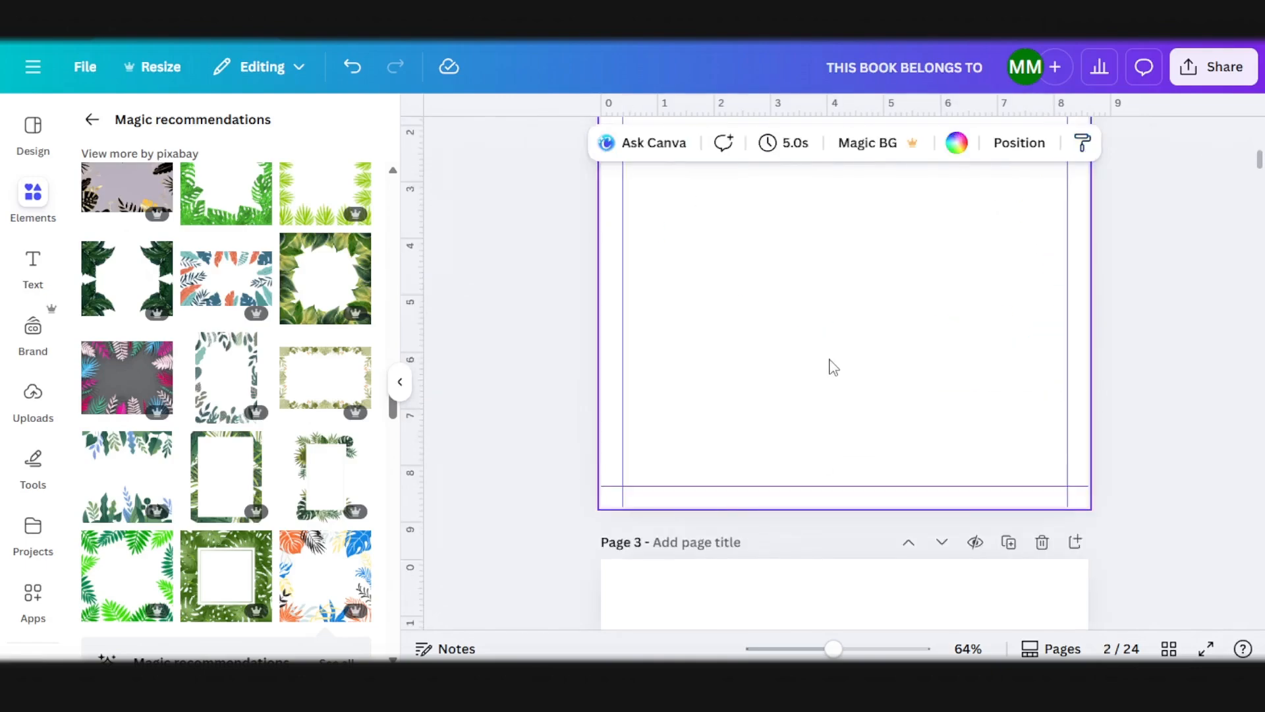
pyautogui.hotkey('ctrl', 'v')
pyautogui.scroll(5, 831, 363)
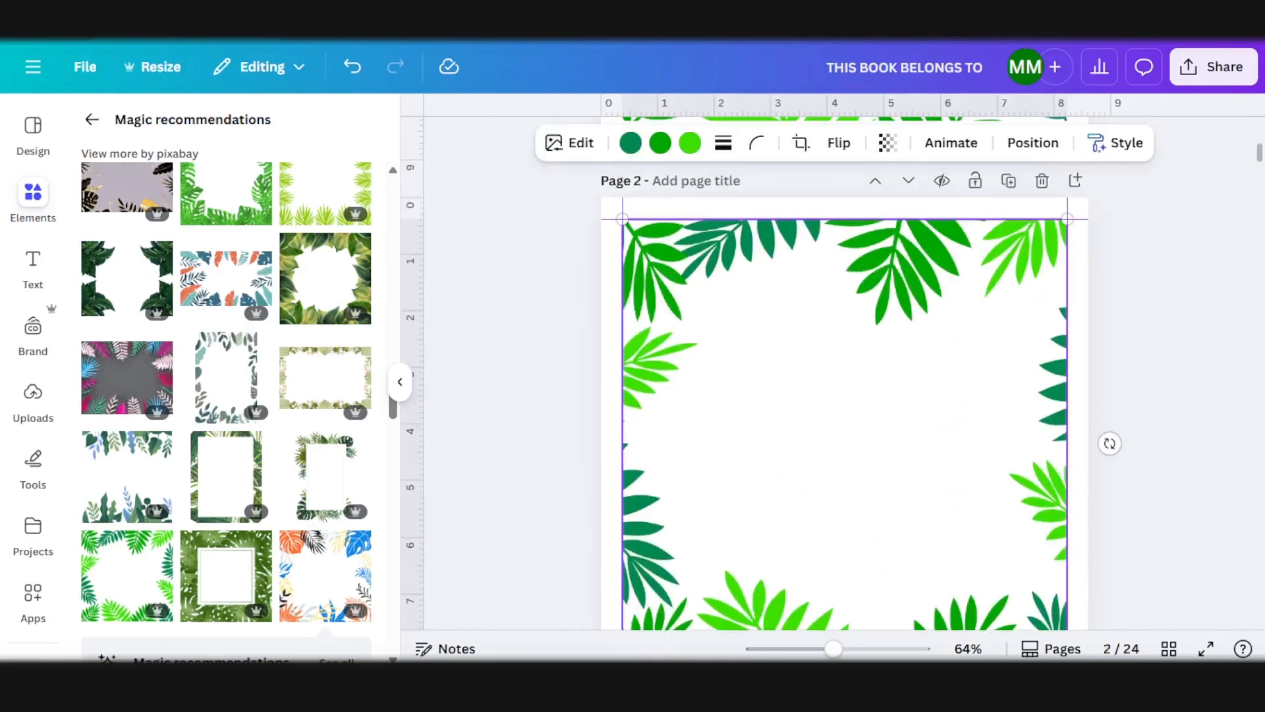
# Step: Switch to ReadKidz, open storybook page 2 to read its story text, and return to Canva
pyautogui.click(398, 609)
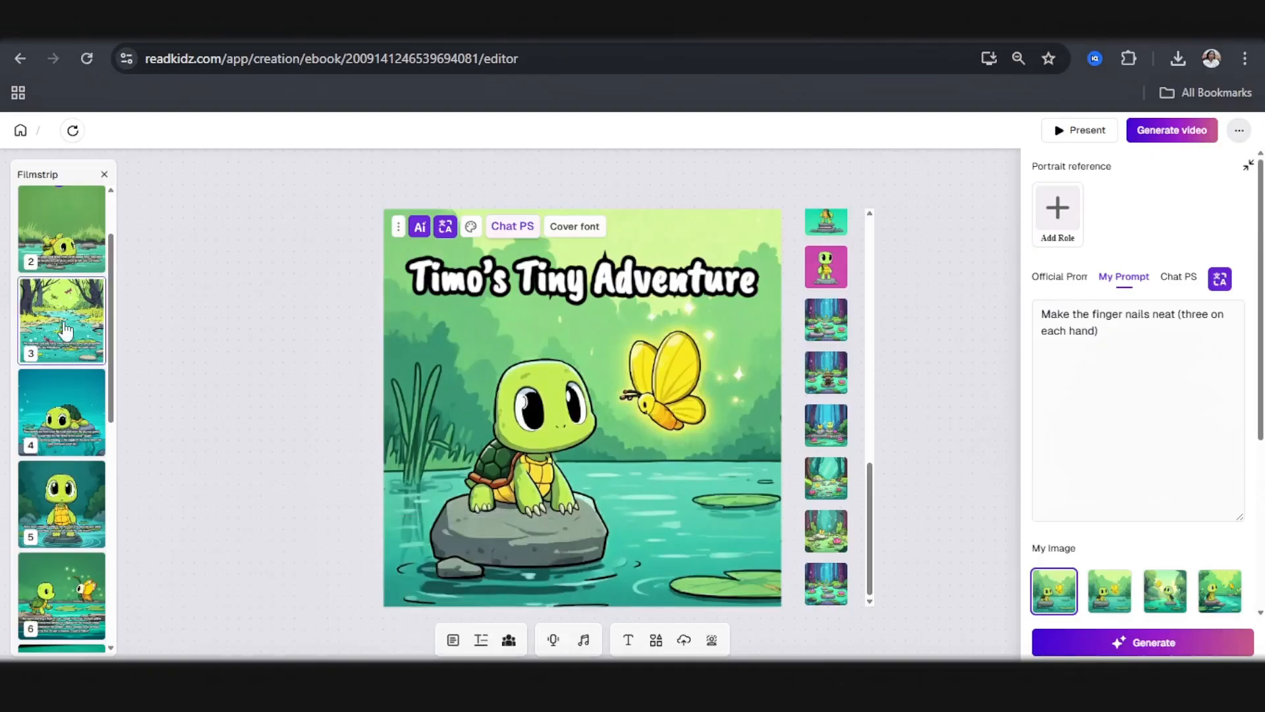
pyautogui.click(48, 342)
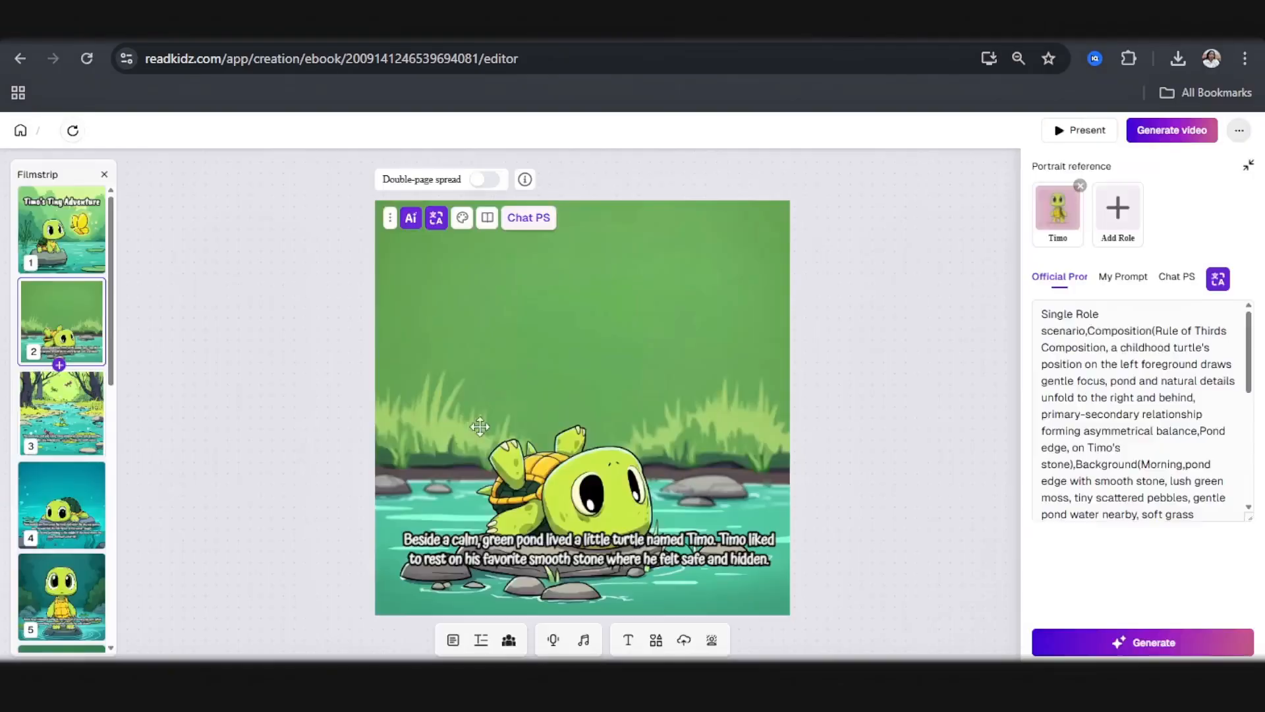
pyautogui.click(520, 605)
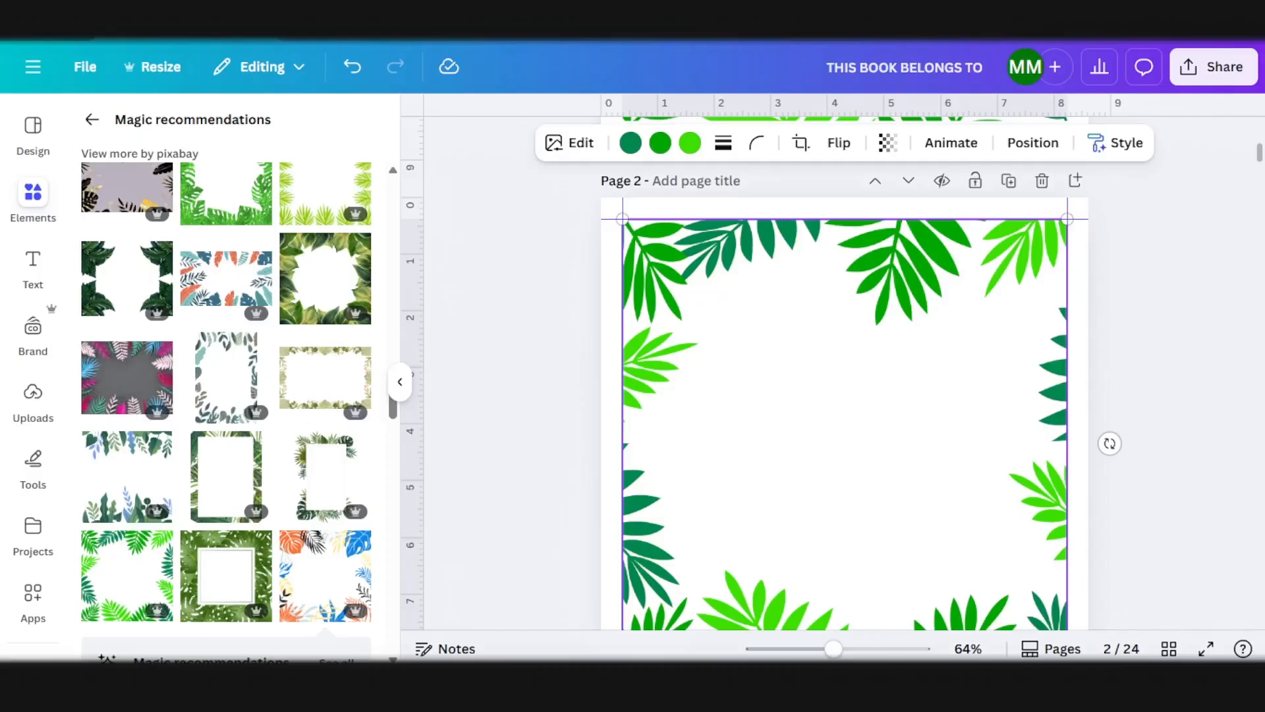
# Step: Add a heading text box on page 2, paste the copied story text, shrink it to about size 27.4 and move it inside the leaf frame
pyautogui.click(36, 263)
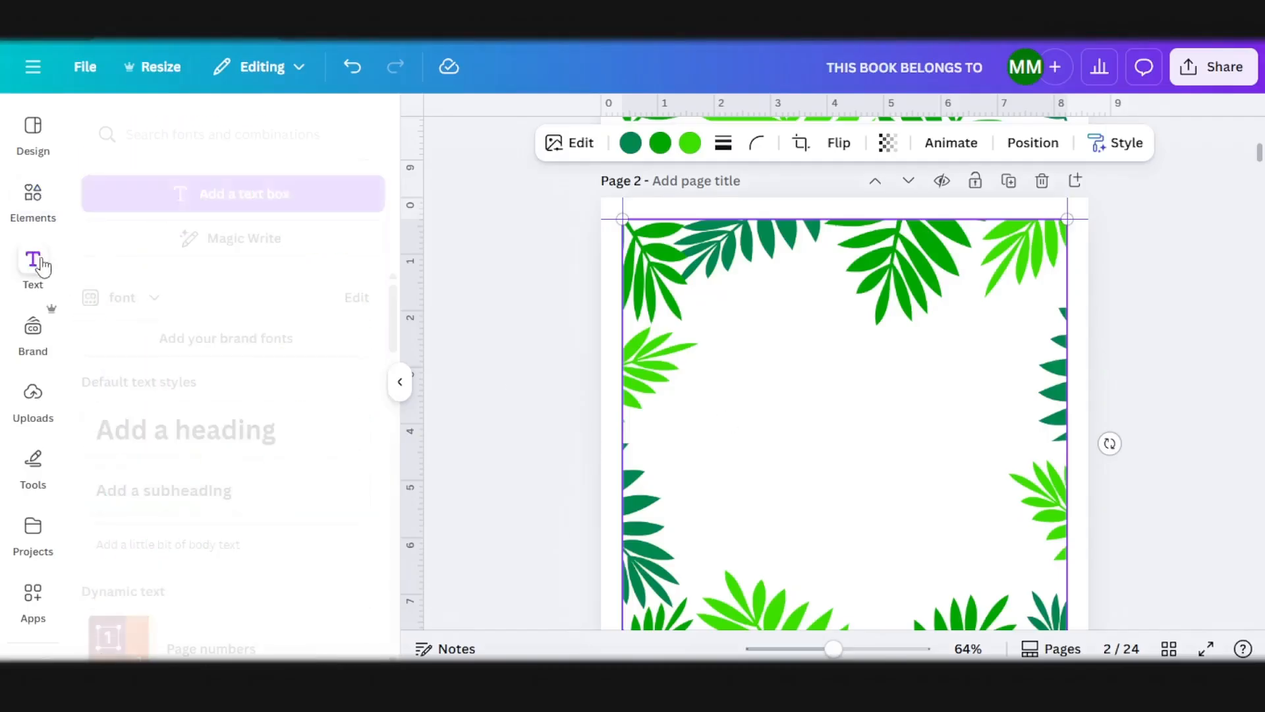
pyautogui.click(151, 423)
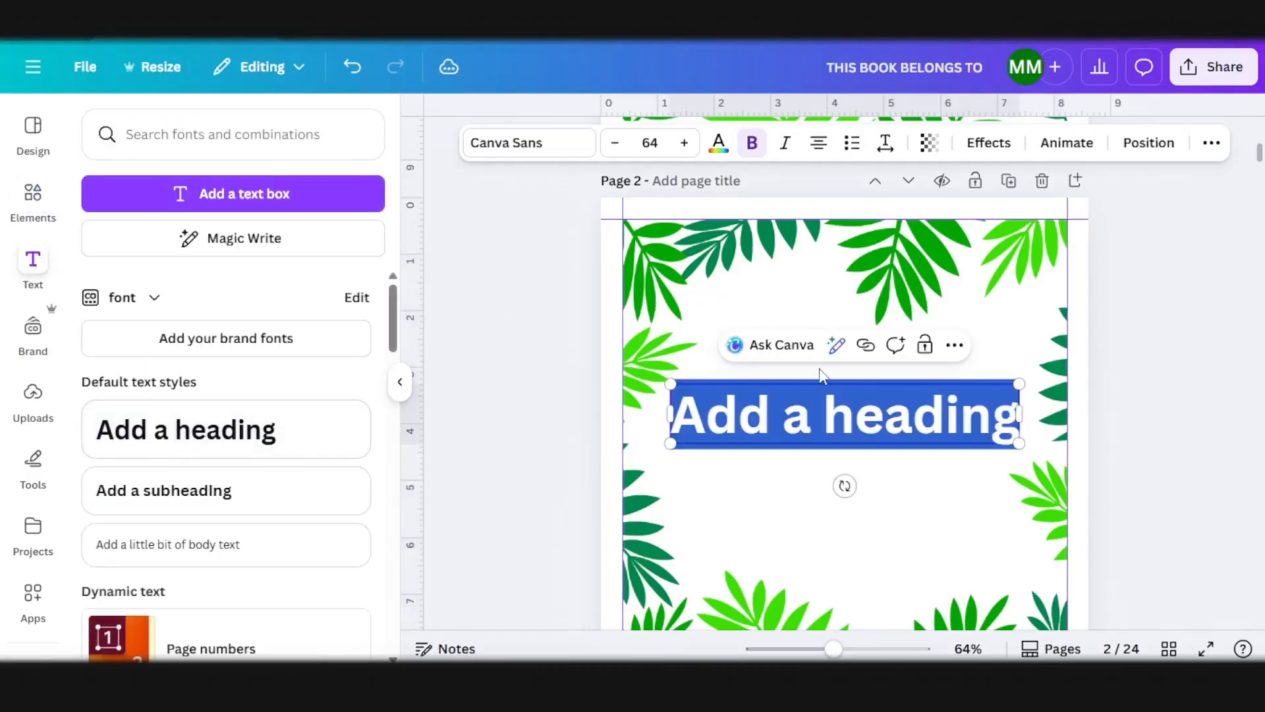
pyautogui.hotkey('ctrl', 'v')
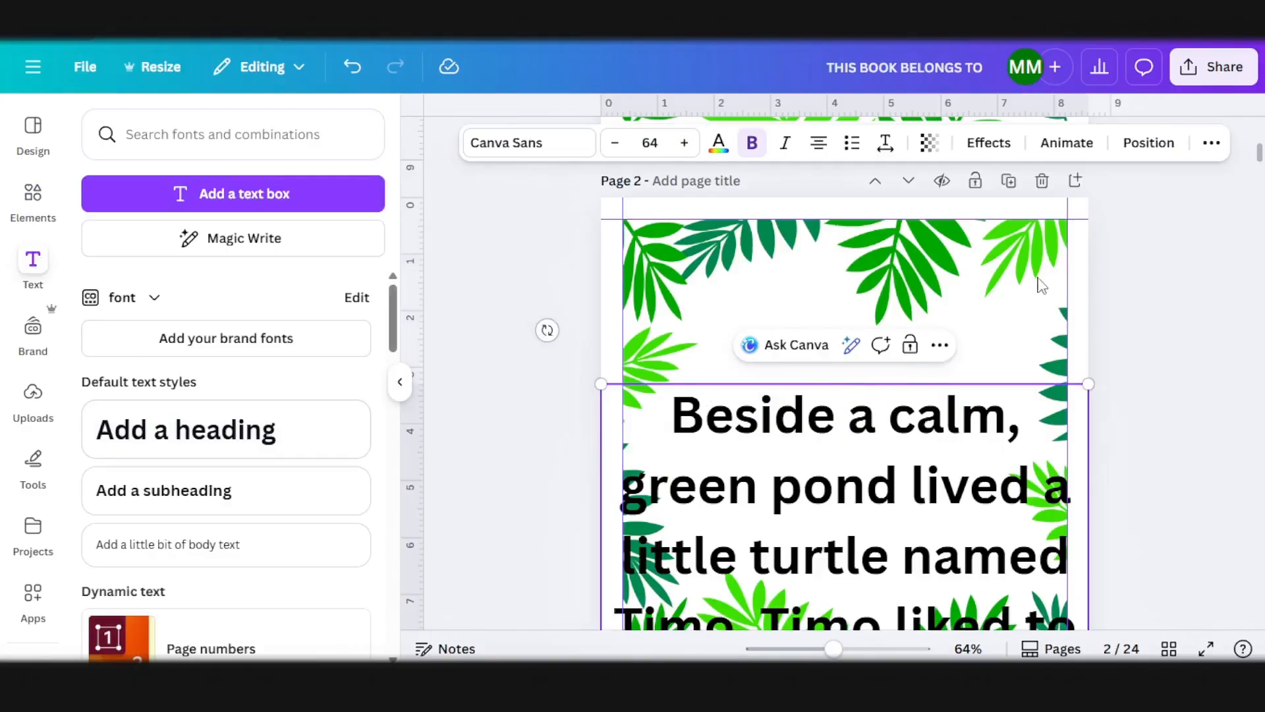
pyautogui.moveTo(1008, 450); pyautogui.dragTo(904, 423)
pyautogui.moveTo(807, 513); pyautogui.dragTo(852, 388)
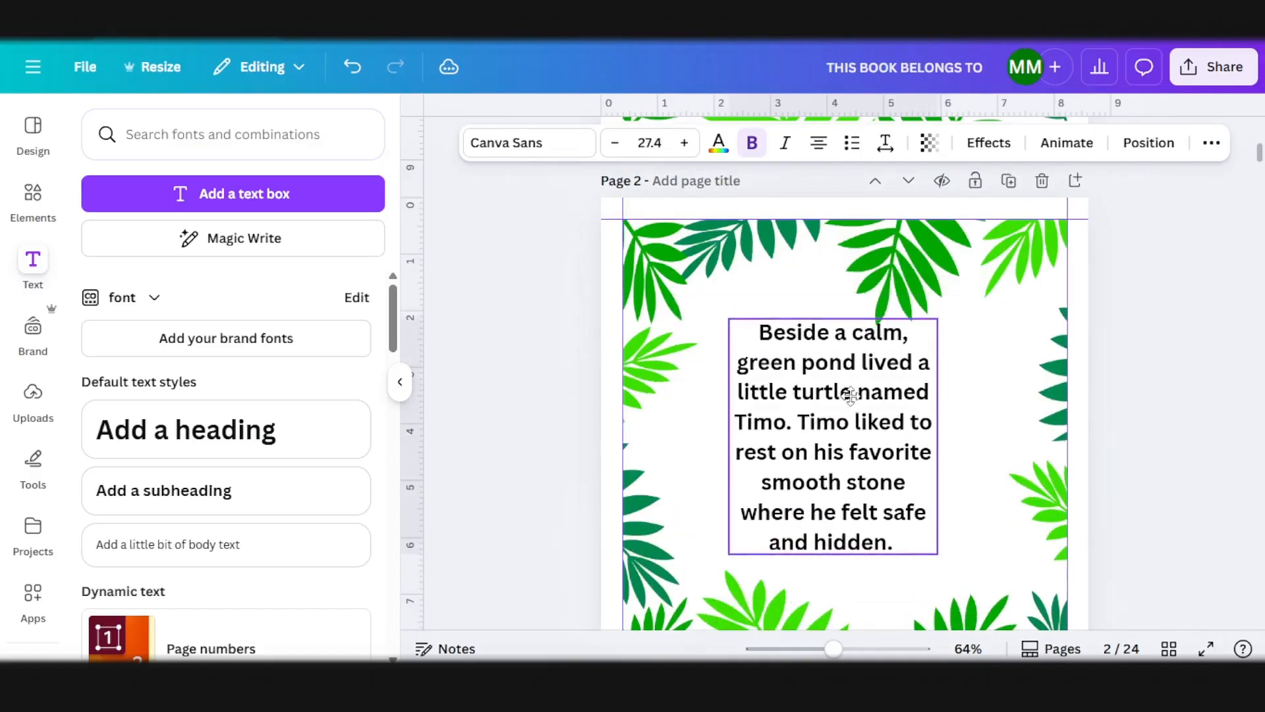
# Step: Change the font of the page 2 story text to Marykate
pyautogui.click(524, 147)
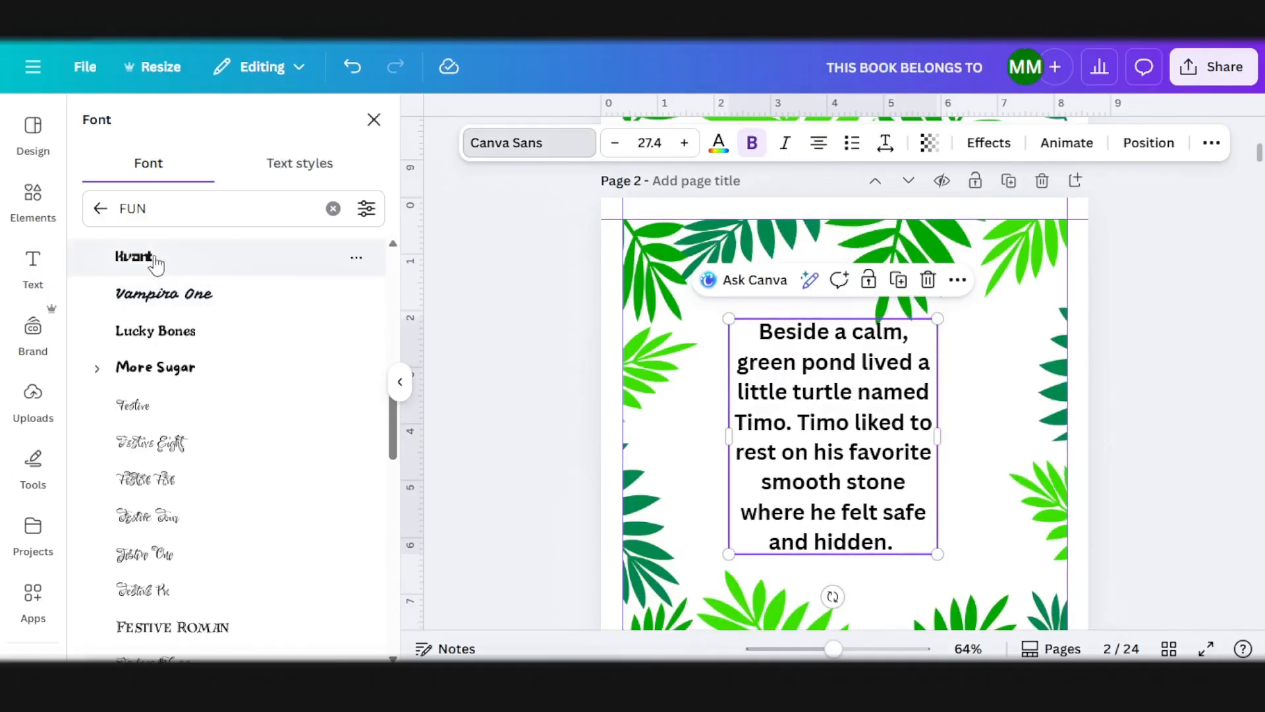
pyautogui.scroll(-3, 156, 296)
pyautogui.click(138, 404)
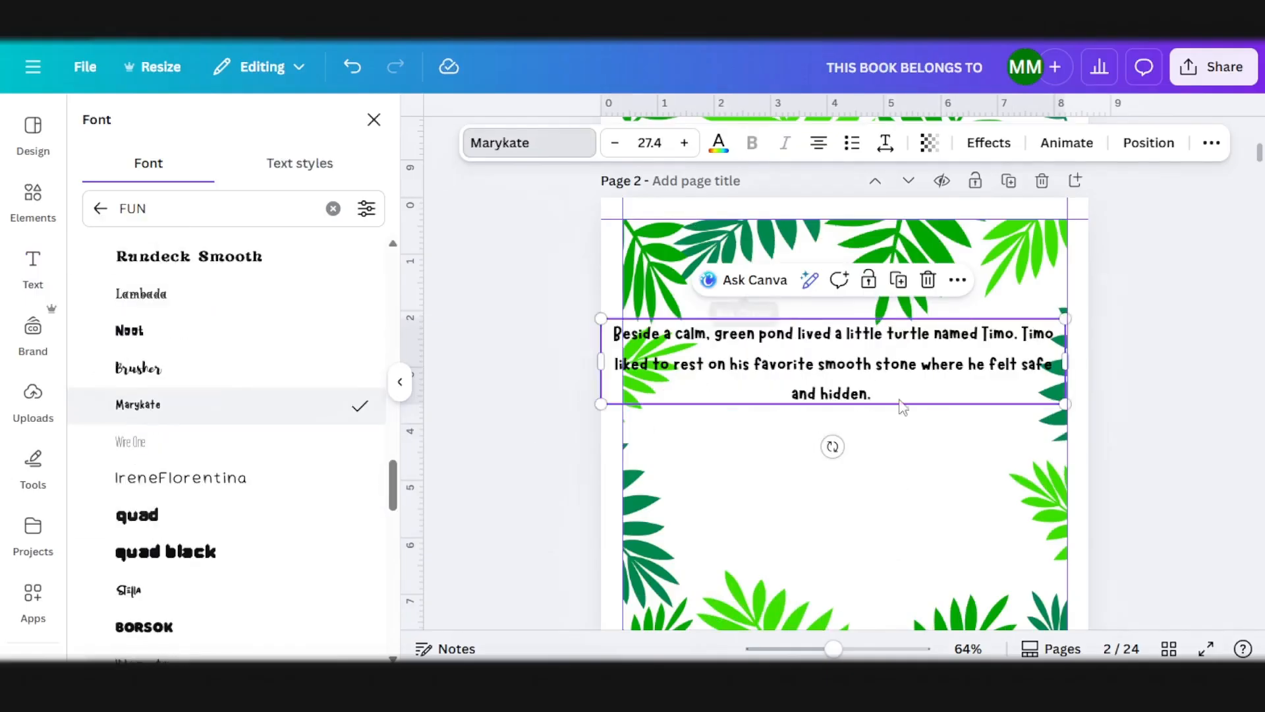
pyautogui.click(909, 435)
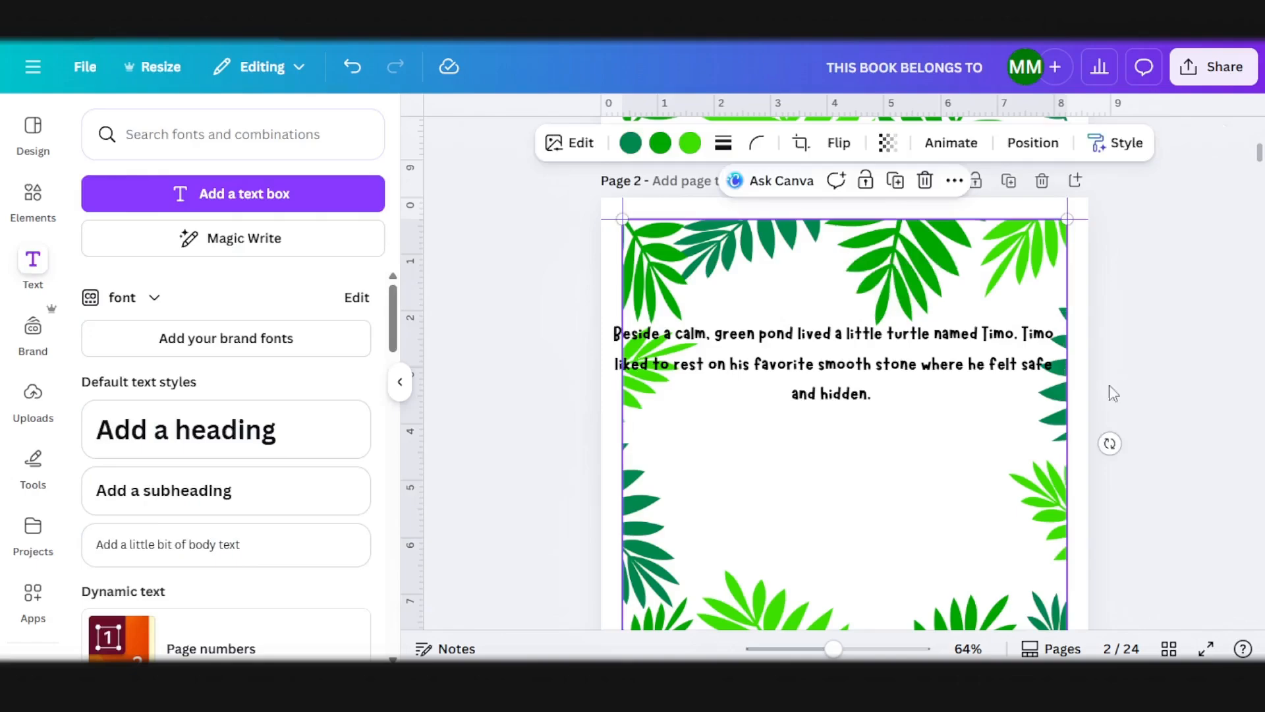
pyautogui.click(1130, 389)
# Step: Narrow the page 2 text box so its lines stay clear of the leaves, and centre it on the page
pyautogui.click(936, 369)
pyautogui.moveTo(940, 348); pyautogui.dragTo(898, 385)
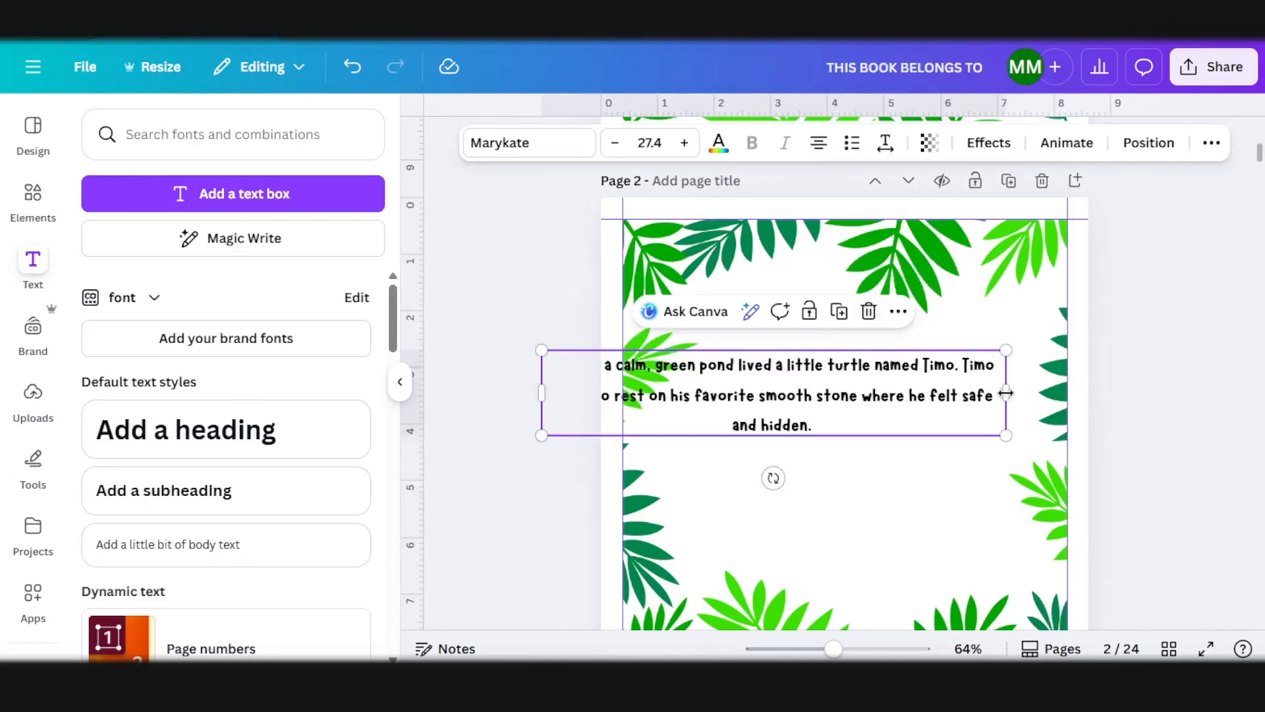
pyautogui.moveTo(1010, 396); pyautogui.dragTo(919, 395)
pyautogui.moveTo(746, 392); pyautogui.dragTo(932, 436)
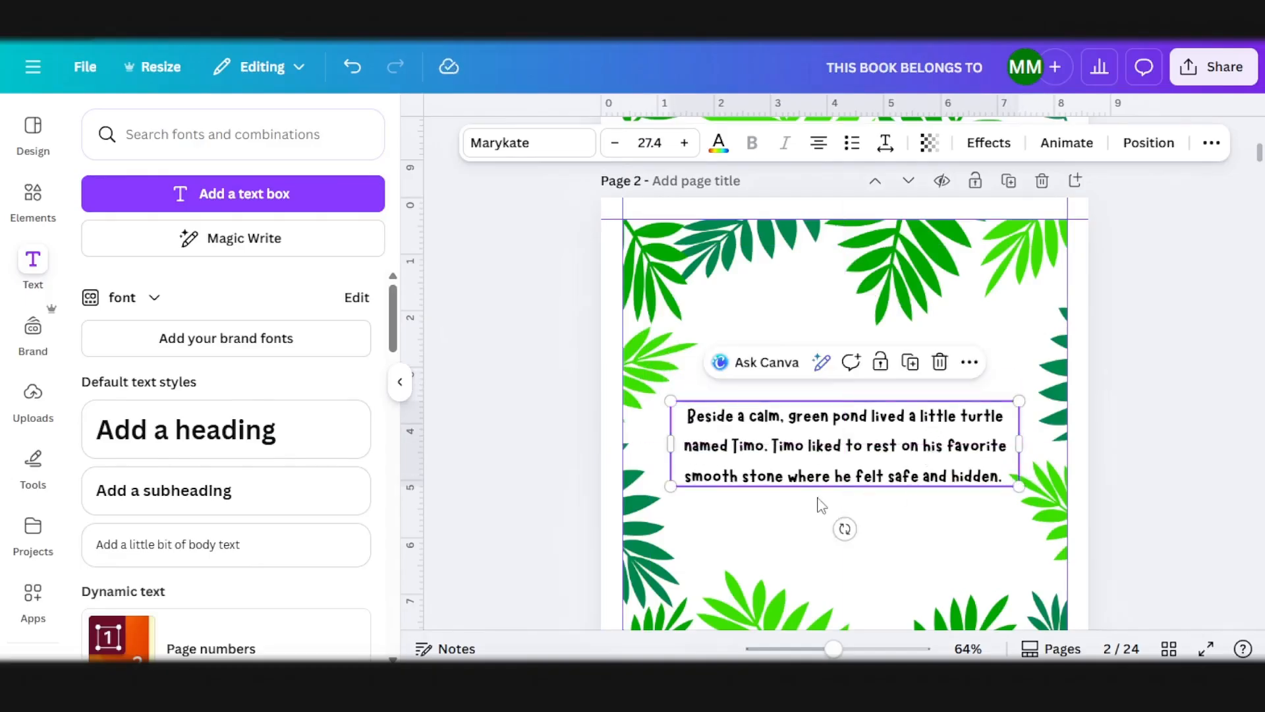
# Step: Start a new line after "named Timo." in the page 2 text, shrink it slightly to 27.3 and recentre it in the frame
pyautogui.click(775, 448)
pyautogui.press('Return')
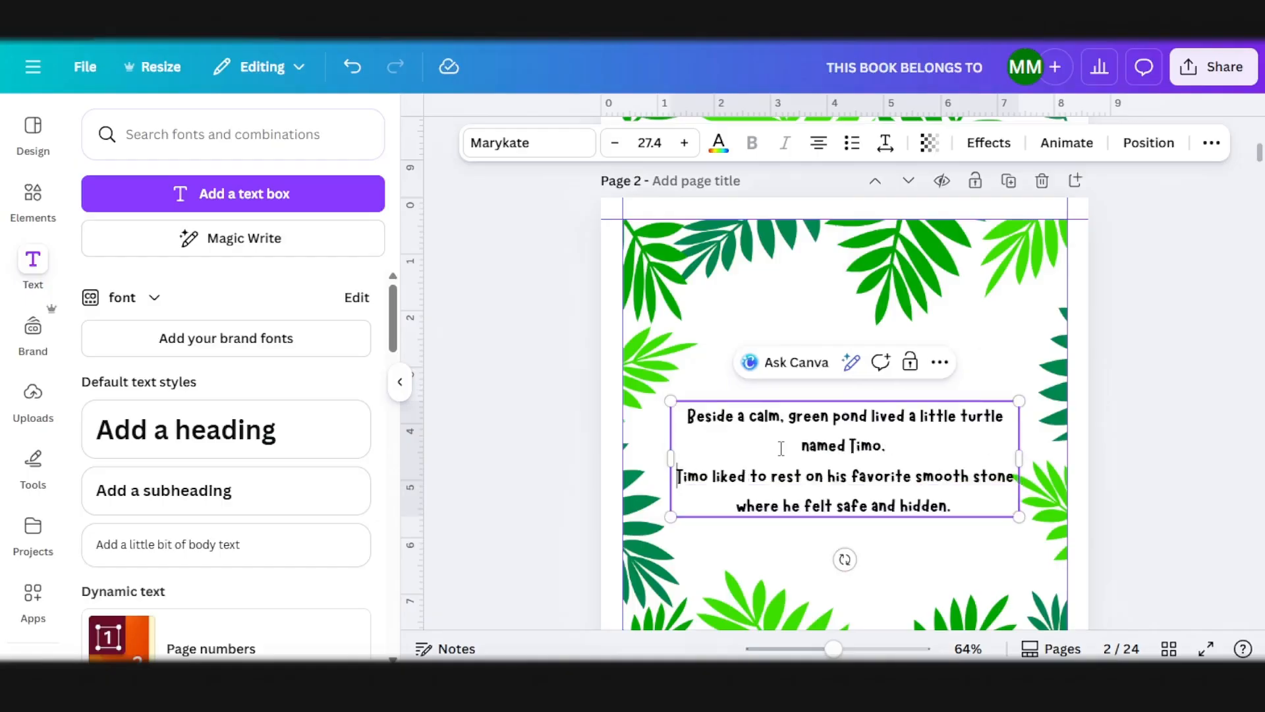
pyautogui.click(1146, 475)
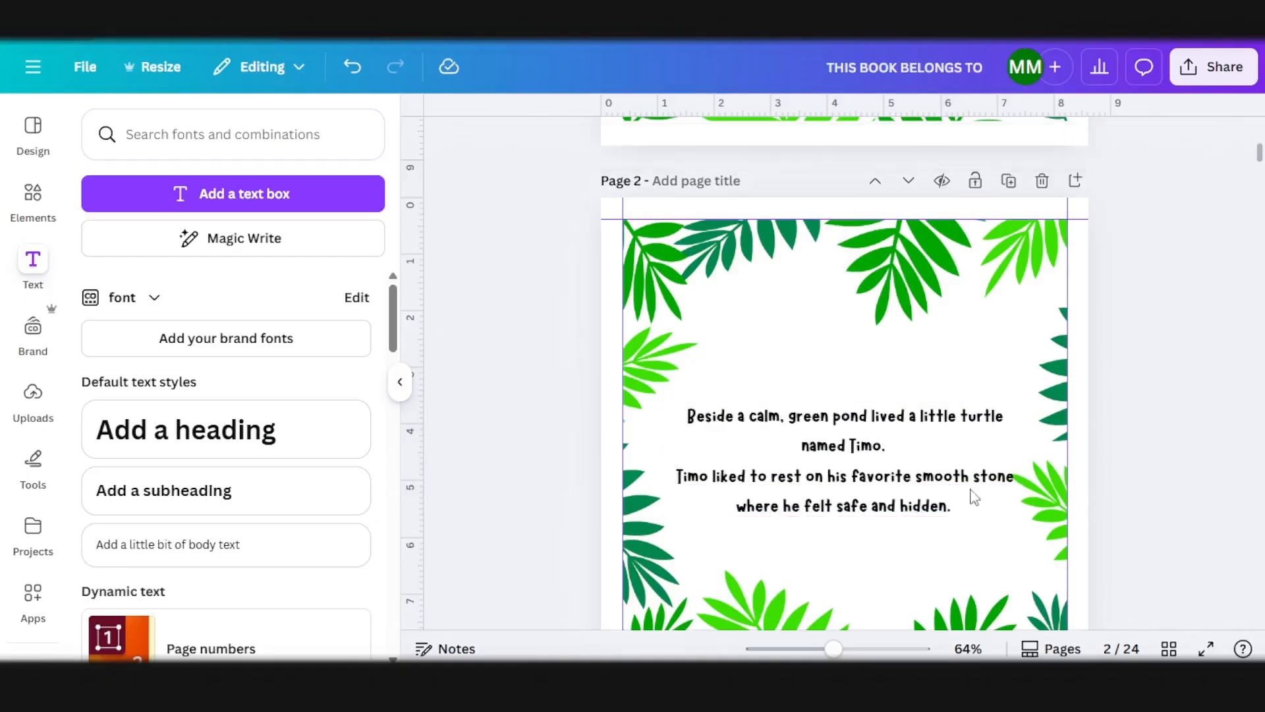
pyautogui.moveTo(905, 475); pyautogui.dragTo(899, 461)
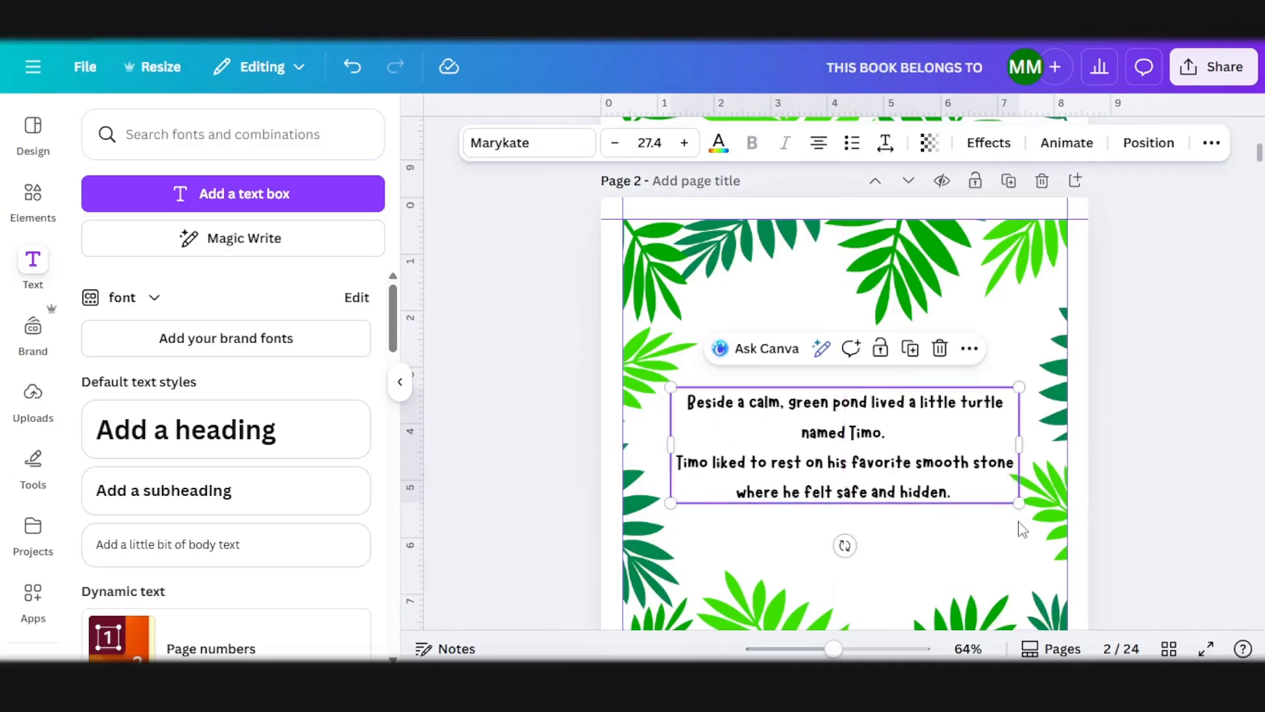
pyautogui.moveTo(1016, 504)
pyautogui.mouseDown()
pyautogui.moveTo(1037, 511)
pyautogui.moveTo(1009, 500)
pyautogui.mouseUp()
pyautogui.moveTo(913, 455); pyautogui.dragTo(912, 455)
# Step: Place the illustration of the turtle lying on its back from the Timo folder on page 3 and enlarge it to fill the margins
pyautogui.scroll(-7, 907, 464)
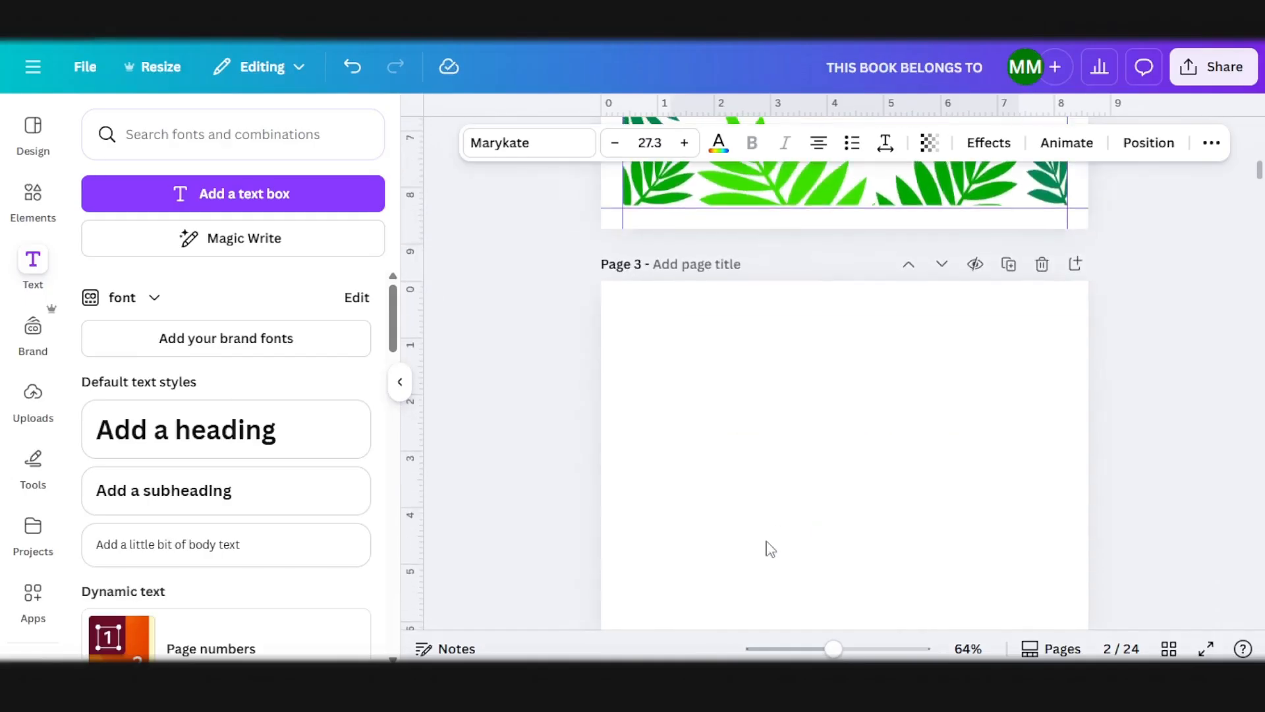
pyautogui.click(780, 527)
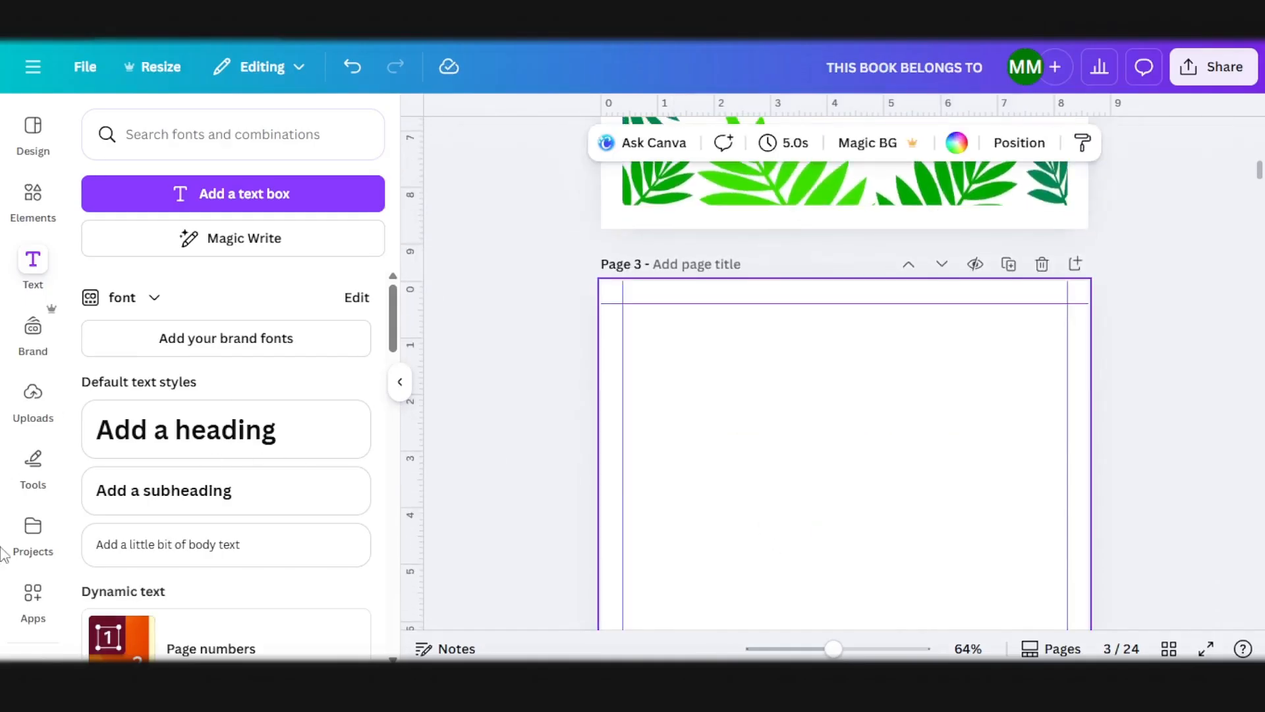
pyautogui.click(33, 537)
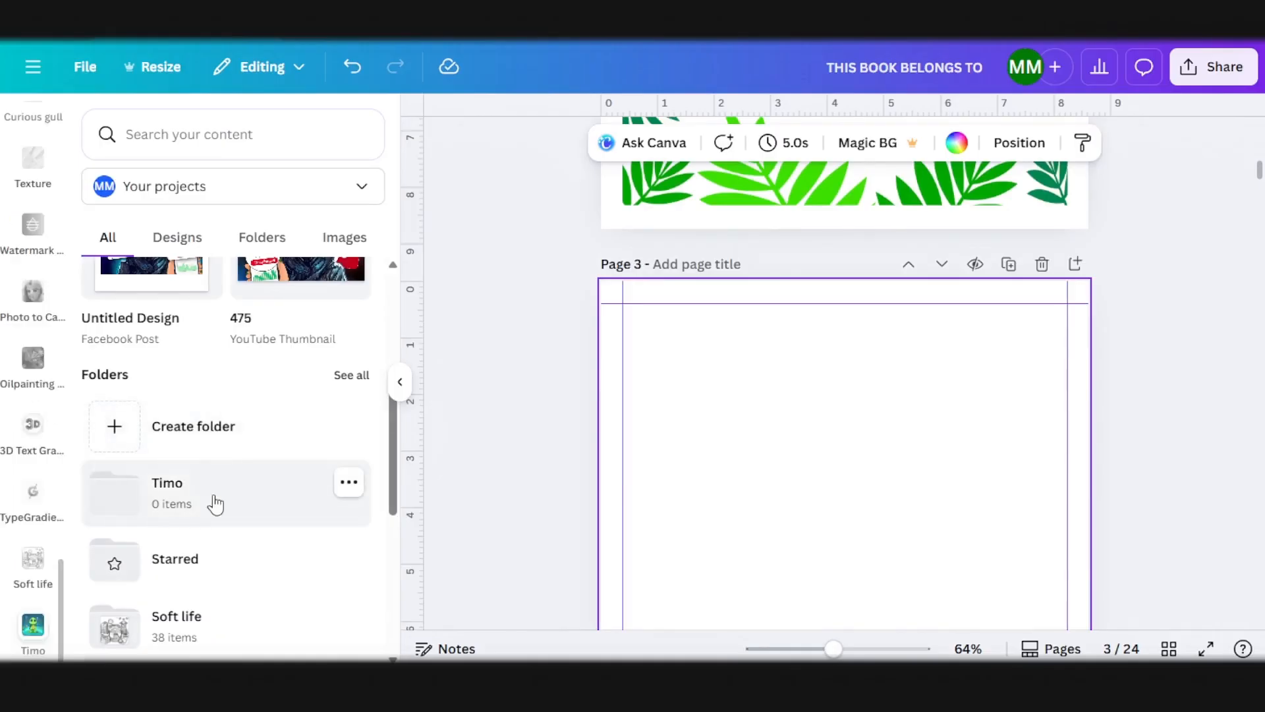
pyautogui.click(215, 505)
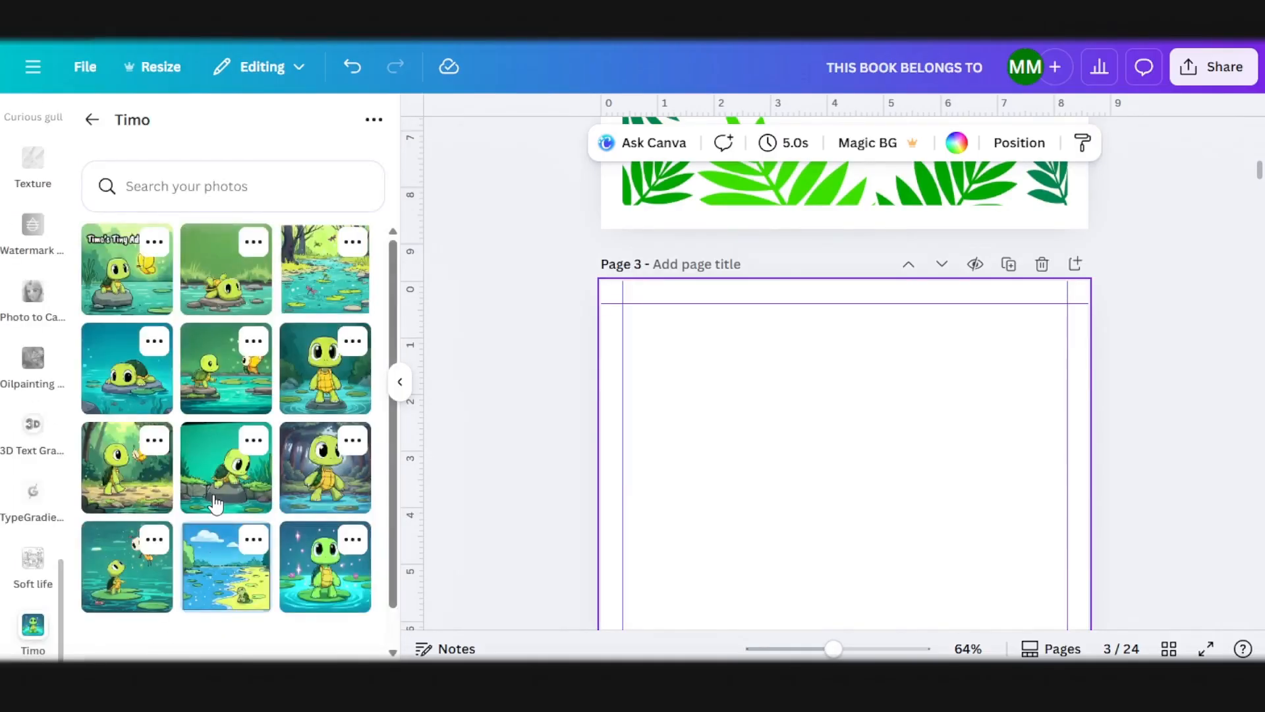
pyautogui.click(236, 285)
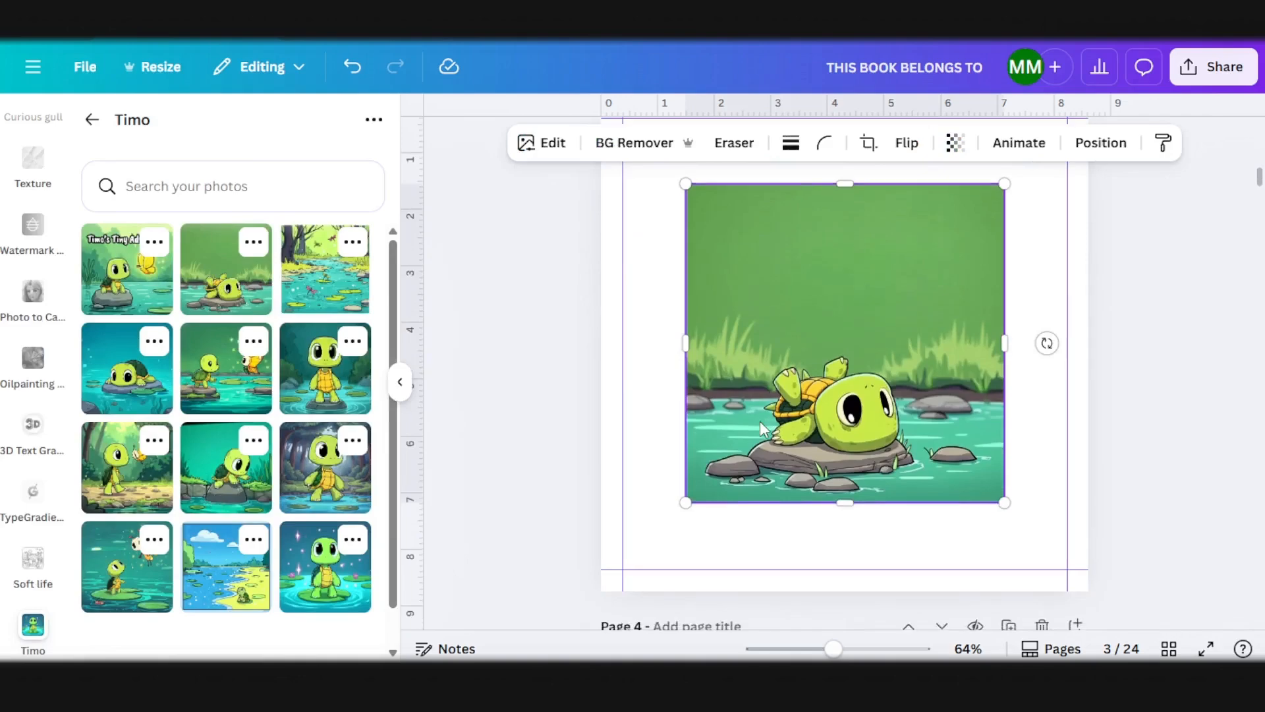
pyautogui.moveTo(740, 358); pyautogui.dragTo(722, 336)
pyautogui.scroll(-2, 959, 412)
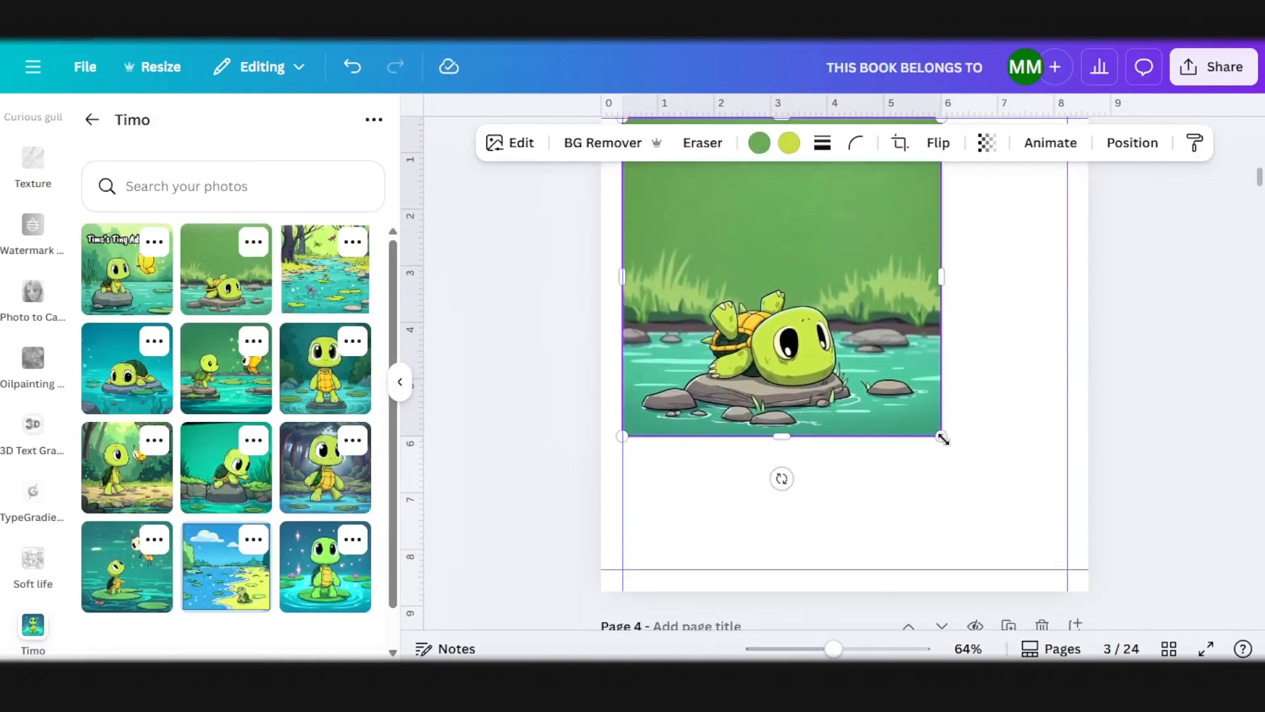
pyautogui.moveTo(943, 439); pyautogui.dragTo(1047, 580)
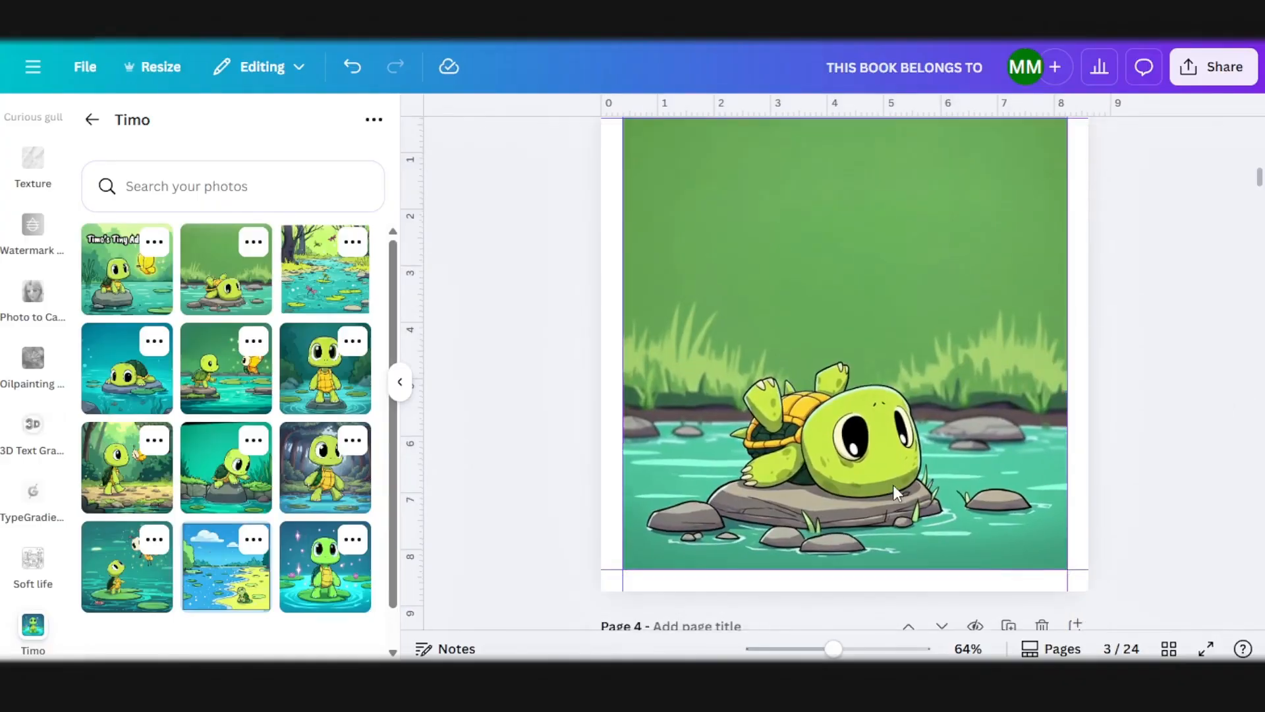
# Step: Copy the palm-leaf frame from page 2 onto the blank page 4
pyautogui.scroll(-6, 894, 491)
pyautogui.click(856, 501)
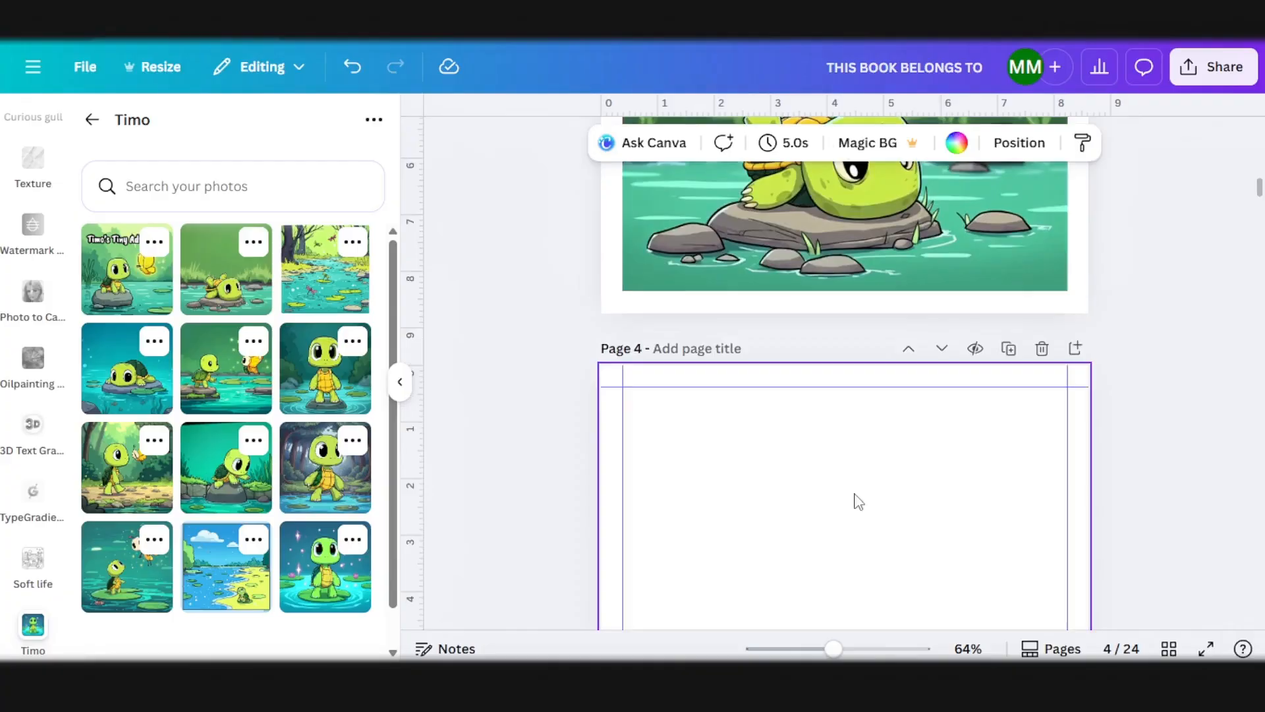
pyautogui.scroll(15, 857, 502)
pyautogui.click(799, 408)
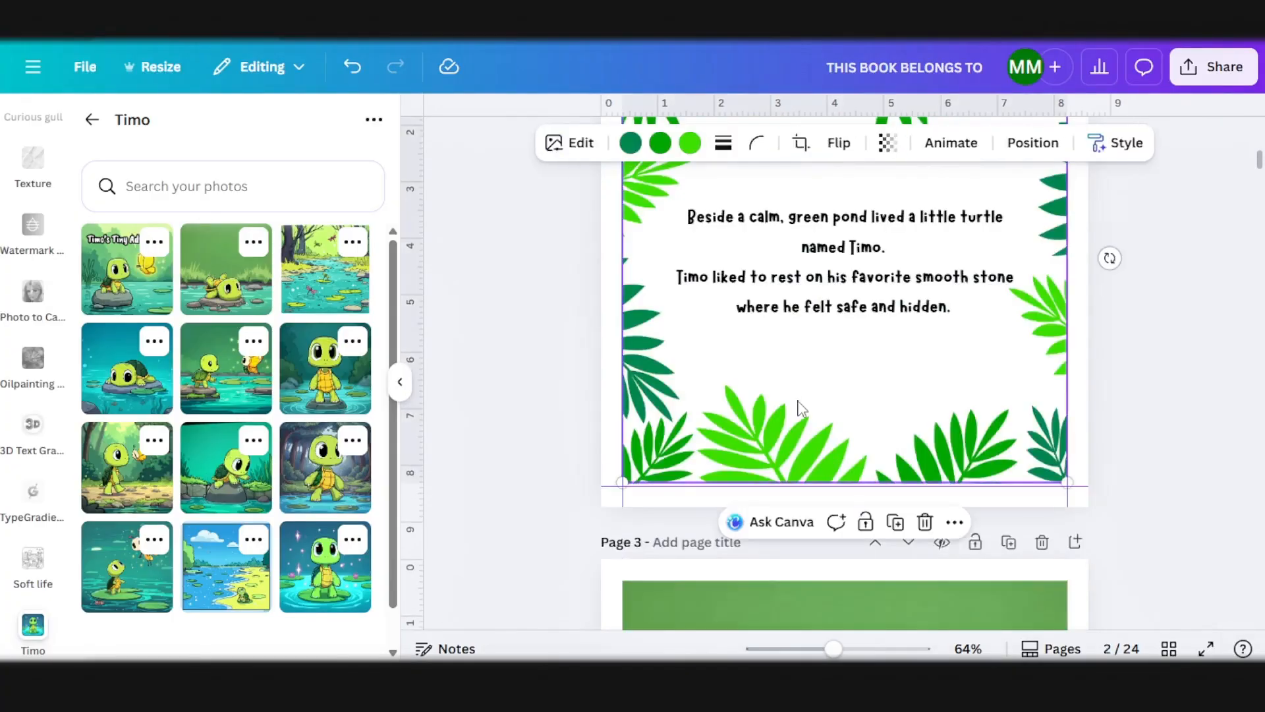
pyautogui.scroll(-15, 820, 457)
pyautogui.click(822, 475)
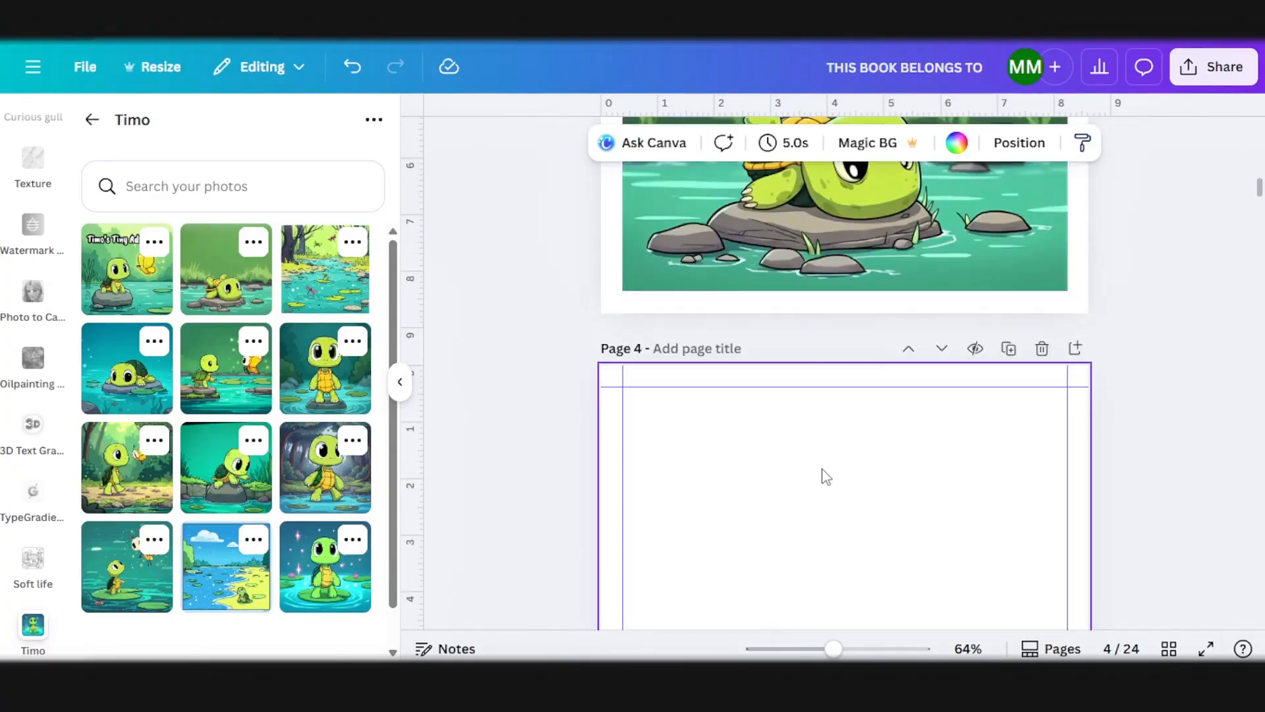
pyautogui.hotkey('ctrl', 'v')
pyautogui.scroll(-3, 824, 474)
# Step: Copy the story text box from page 2 into the leaf frame on page 4
pyautogui.scroll(15, 821, 468)
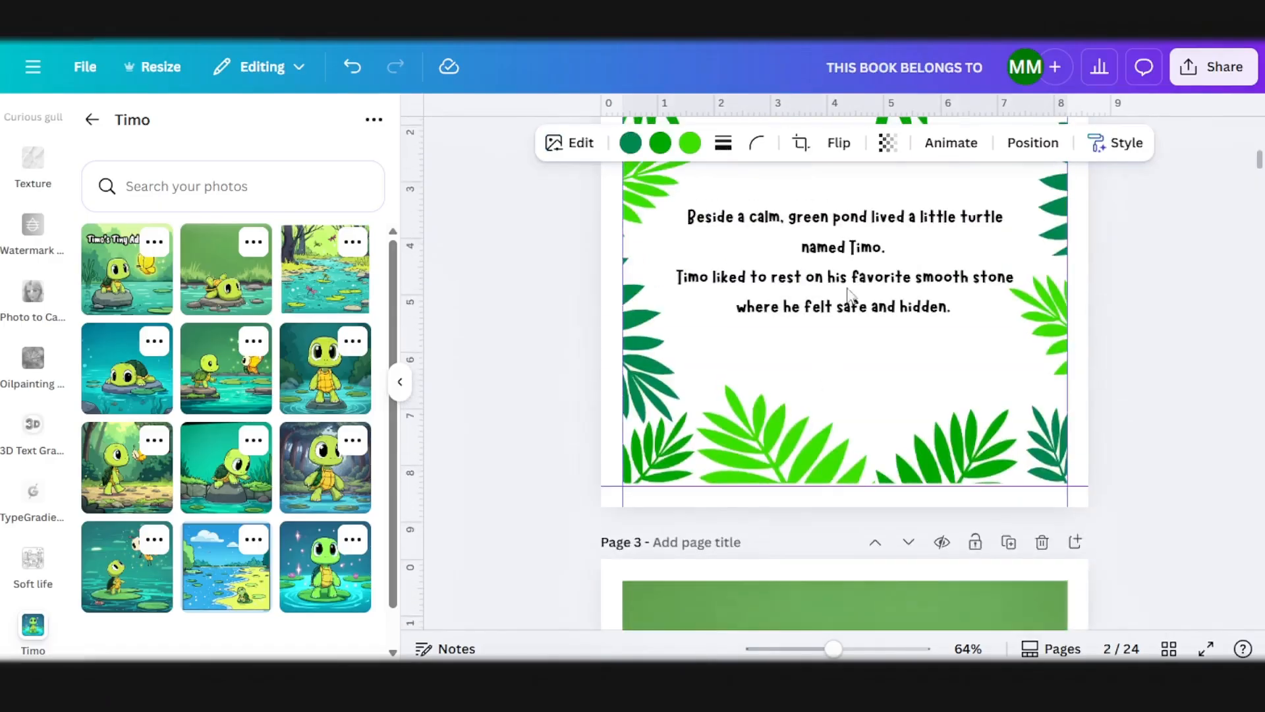
pyautogui.click(849, 277)
pyautogui.scroll(-10, 864, 369)
pyautogui.click(833, 452)
pyautogui.hotkey('ctrl', 'v')
pyautogui.scroll(-5, 824, 468)
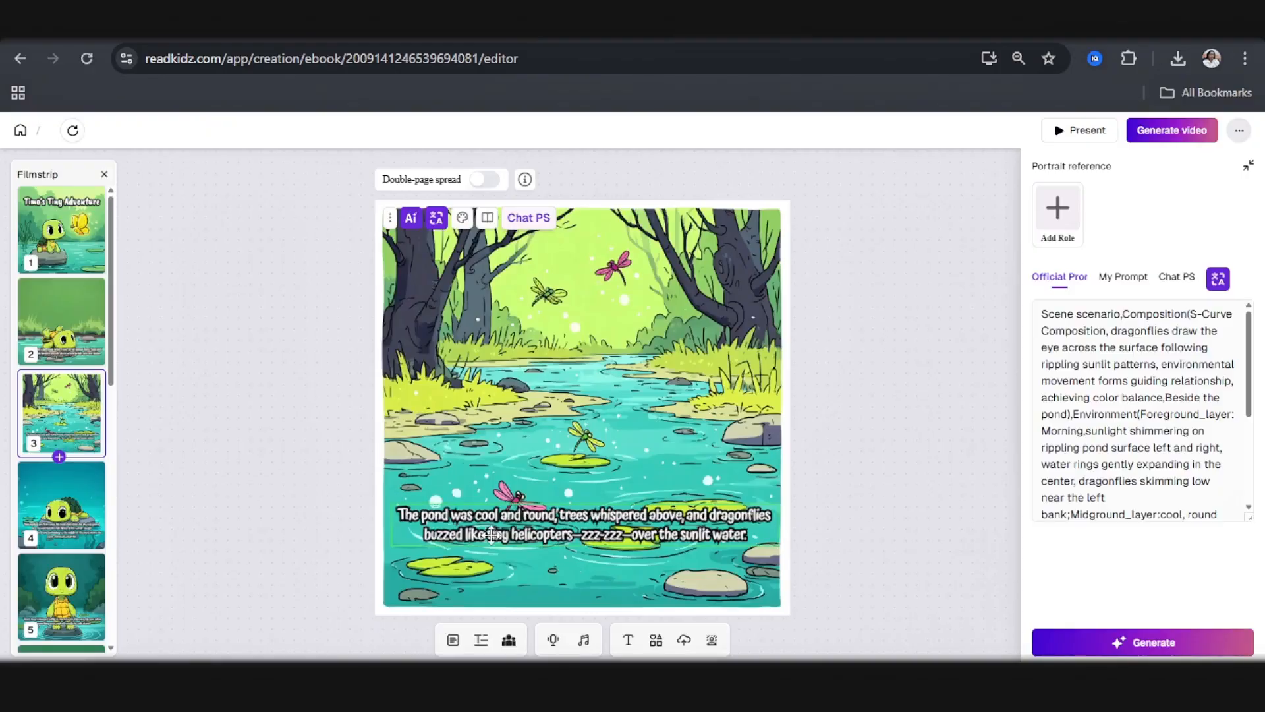
# Step: Copy the story text of storybook page 3 in ReadKidz and replace the page 4 text in Canva with it
pyautogui.click(506, 535)
pyautogui.hotkey('ctrl', 'a')
pyautogui.hotkey('ctrl', 'c')
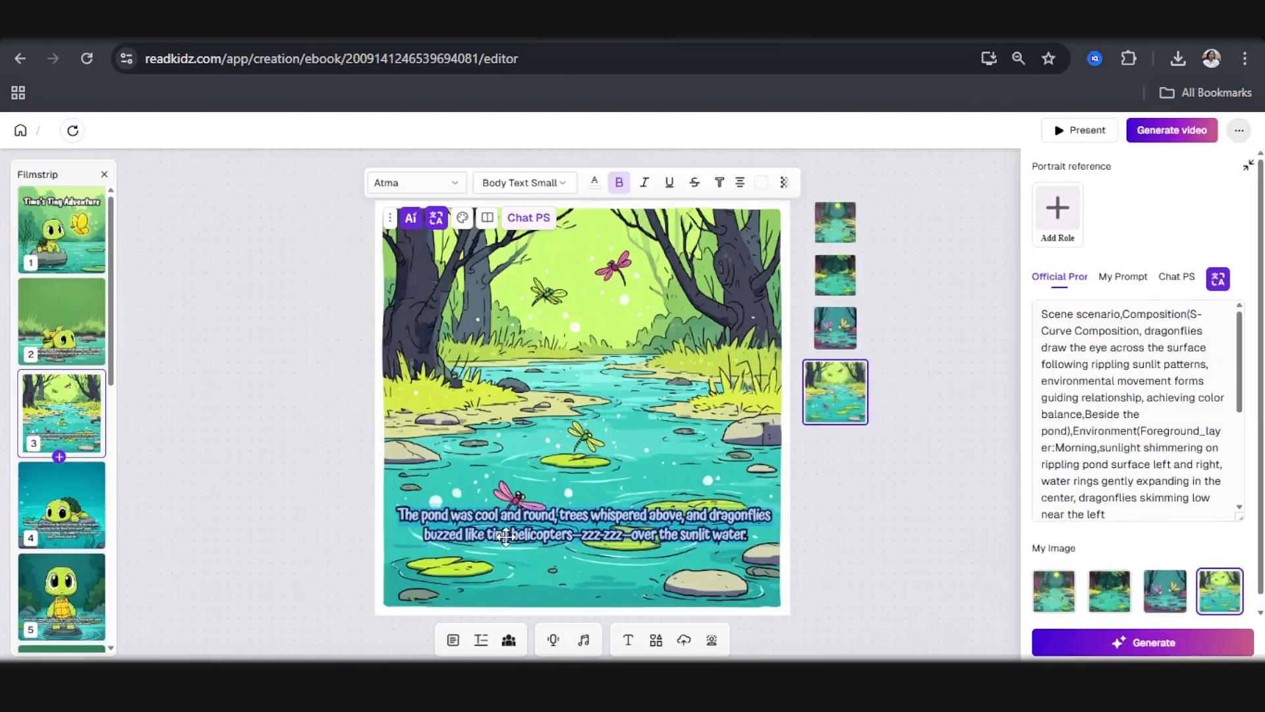
pyautogui.hotkey('alt', 'Tab')
pyautogui.doubleClick(779, 264)
pyautogui.hotkey('ctrl', 'v')
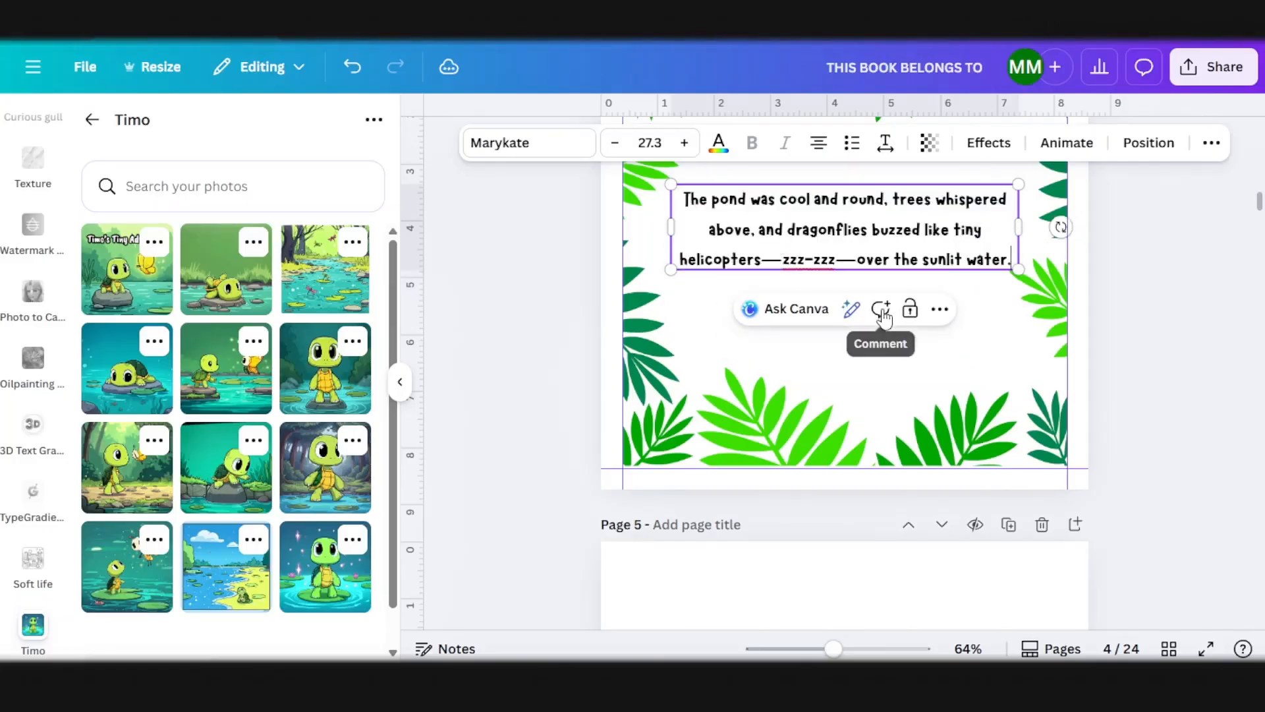
# Step: Place the pond illustration with dragonflies from the Timo folder on page 5 and enlarge it to fill the margins
pyautogui.scroll(1, 661, 481)
pyautogui.scroll(-3, 661, 481)
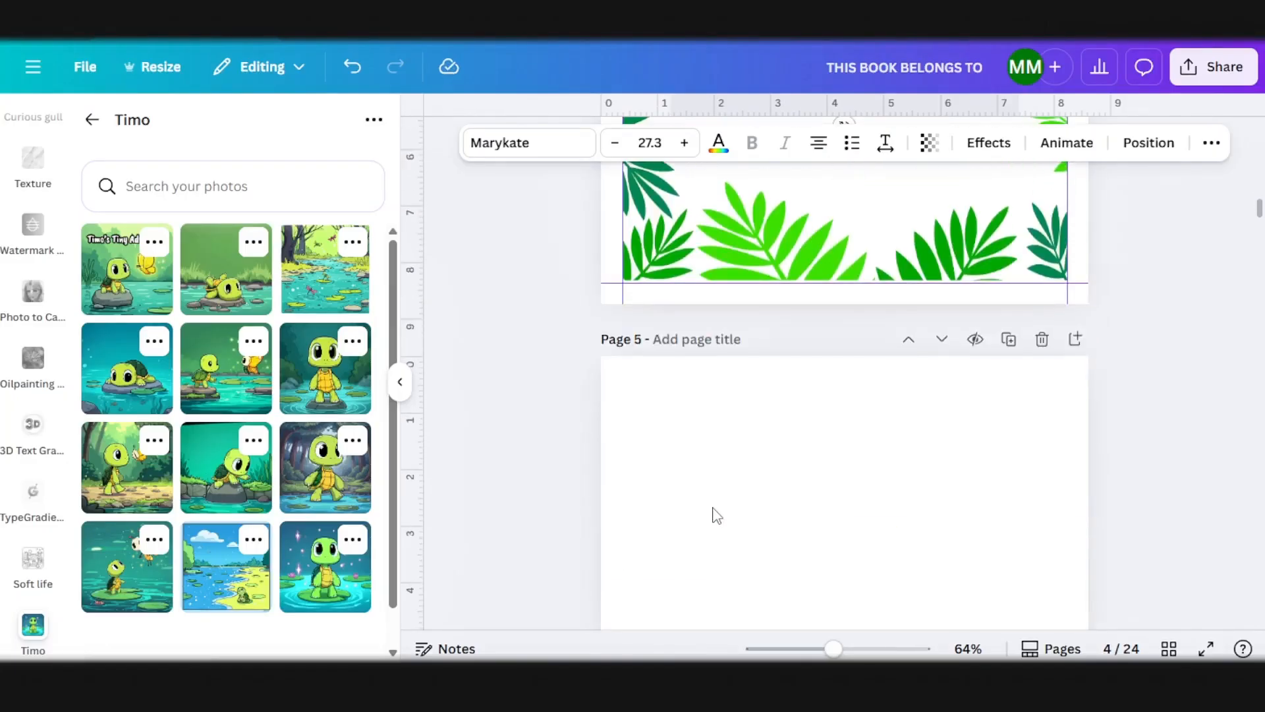
pyautogui.click(667, 503)
pyautogui.moveTo(305, 293); pyautogui.dragTo(870, 432)
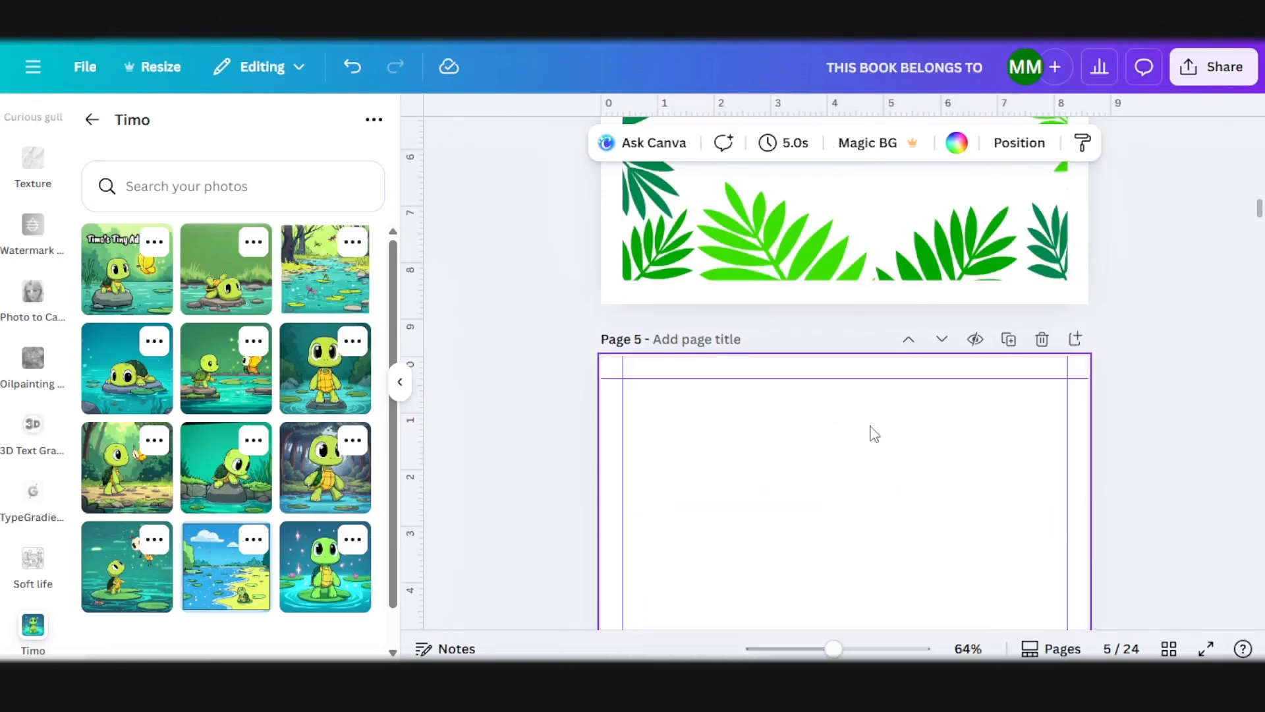
pyautogui.scroll(-3, 870, 432)
pyautogui.moveTo(935, 319); pyautogui.dragTo(1049, 485)
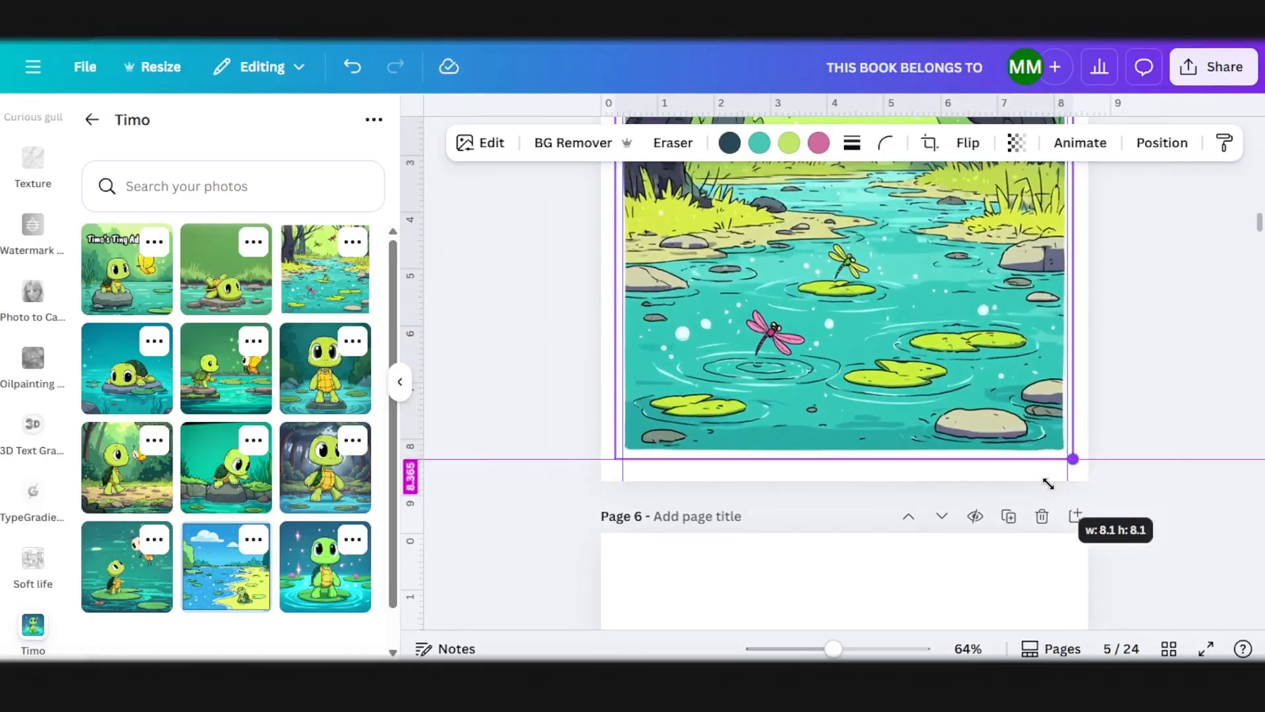
# Step: Copy the palm-leaf frame and the story text box from page 4 onto page 6
pyautogui.scroll(6, 1111, 381)
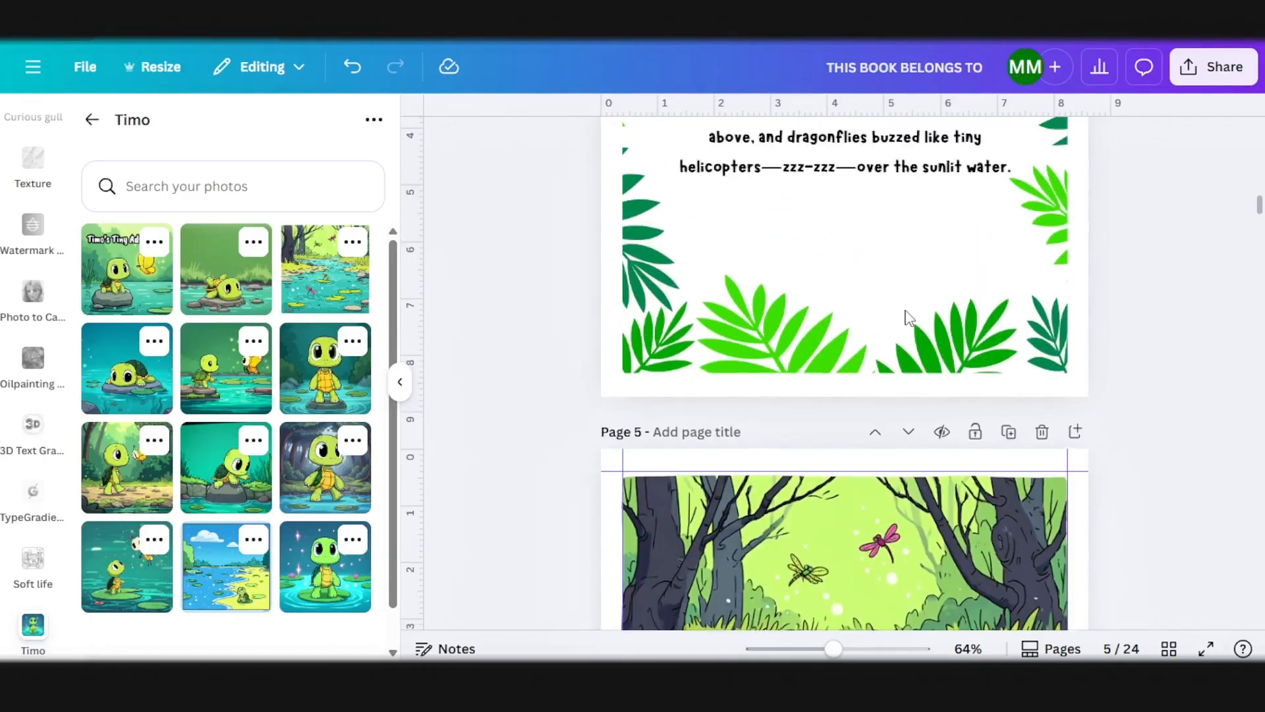
pyautogui.click(908, 317)
pyautogui.scroll(-10, 908, 318)
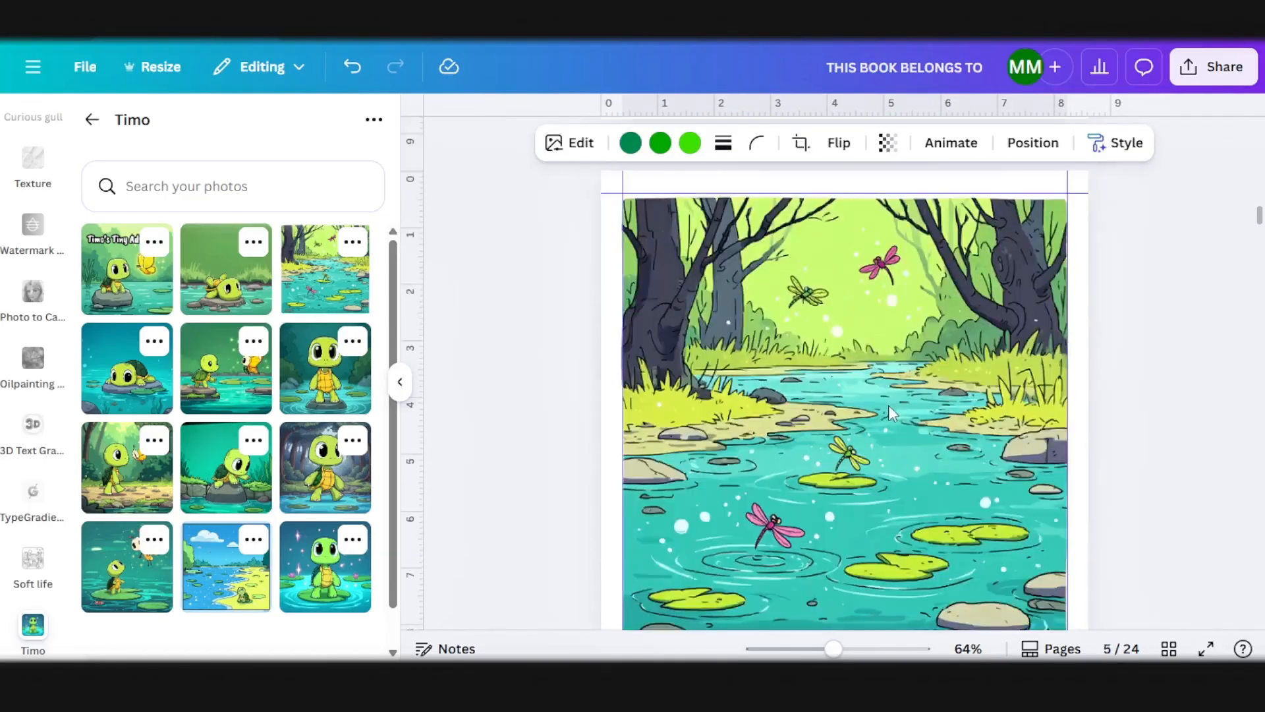
pyautogui.click(845, 473)
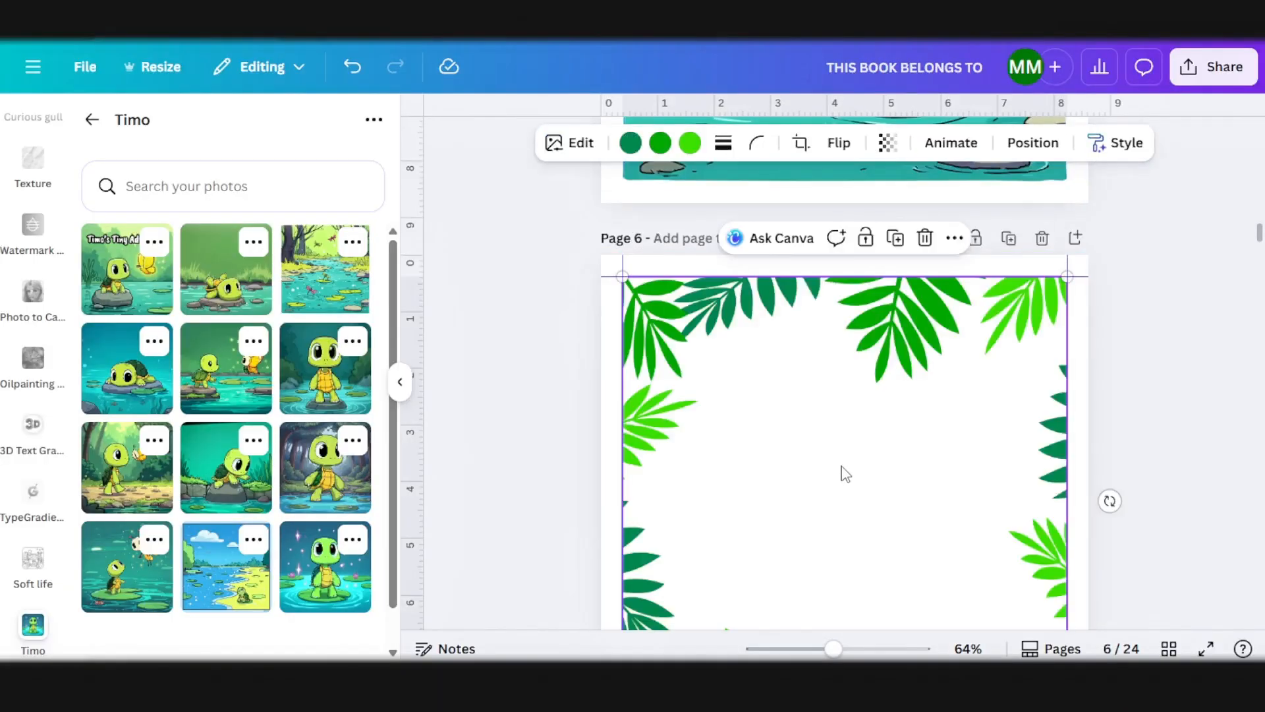
pyautogui.scroll(10, 714, 446)
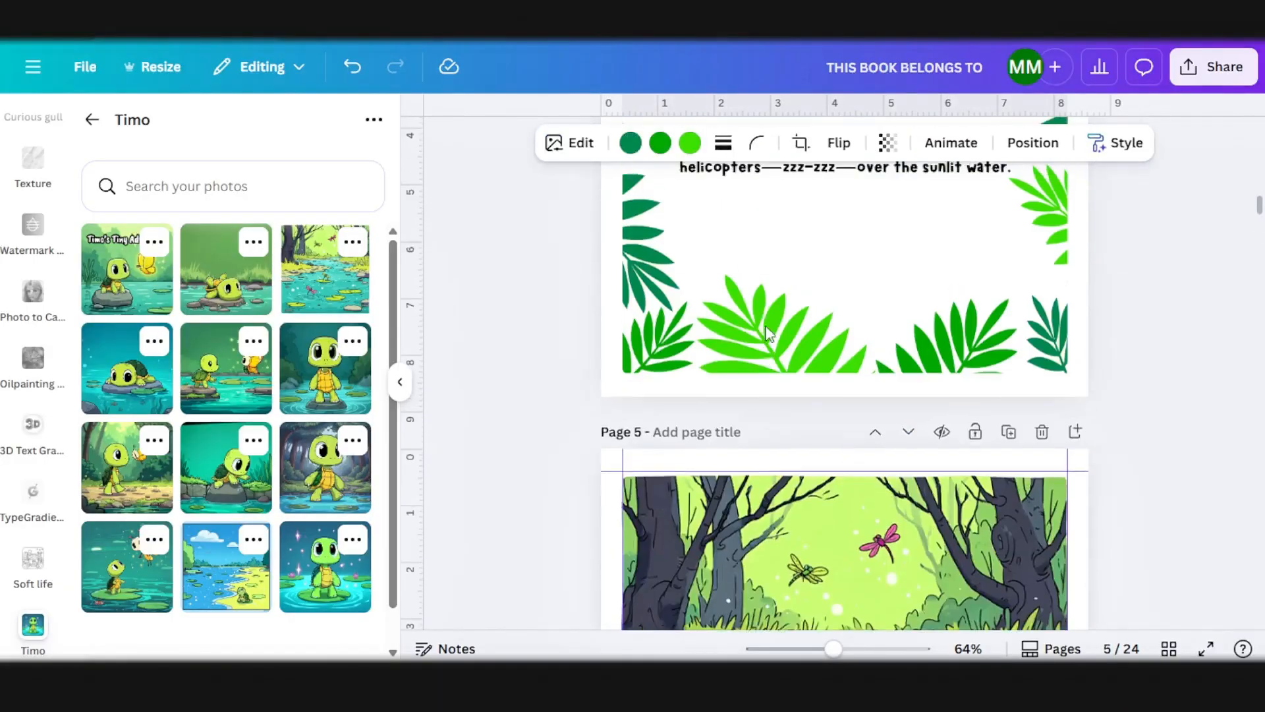
pyautogui.click(816, 170)
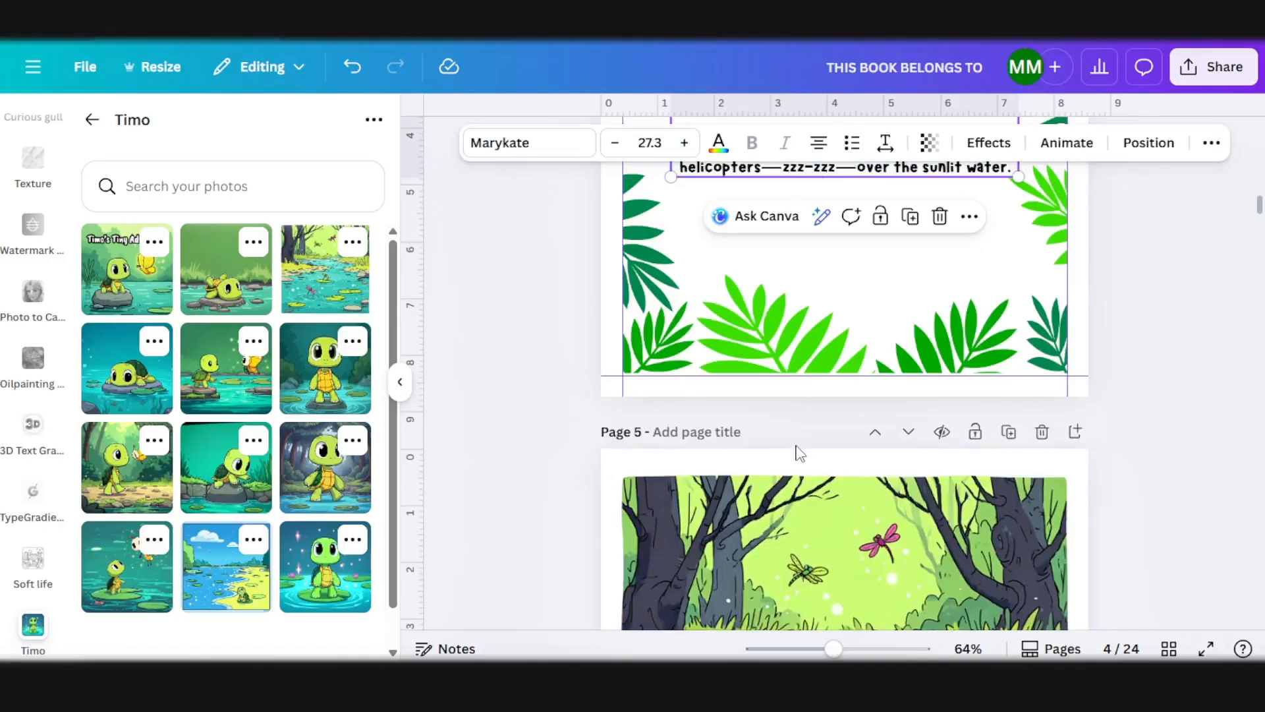
pyautogui.scroll(-10, 783, 494)
pyautogui.hotkey('ctrl', 'v')
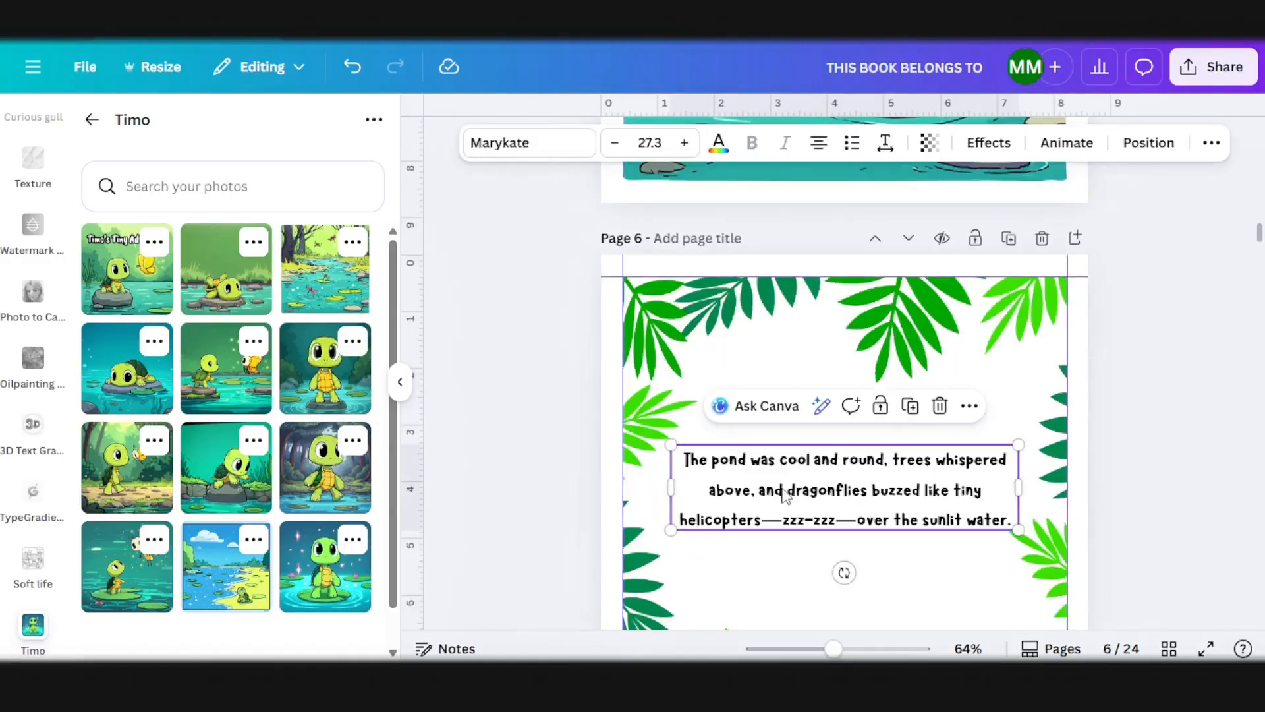
# Step: Copy the story text of storybook page 4 in ReadKidz and replace the page 6 text in Canva with it
pyautogui.moveTo(361, 682)
pyautogui.click(419, 626)
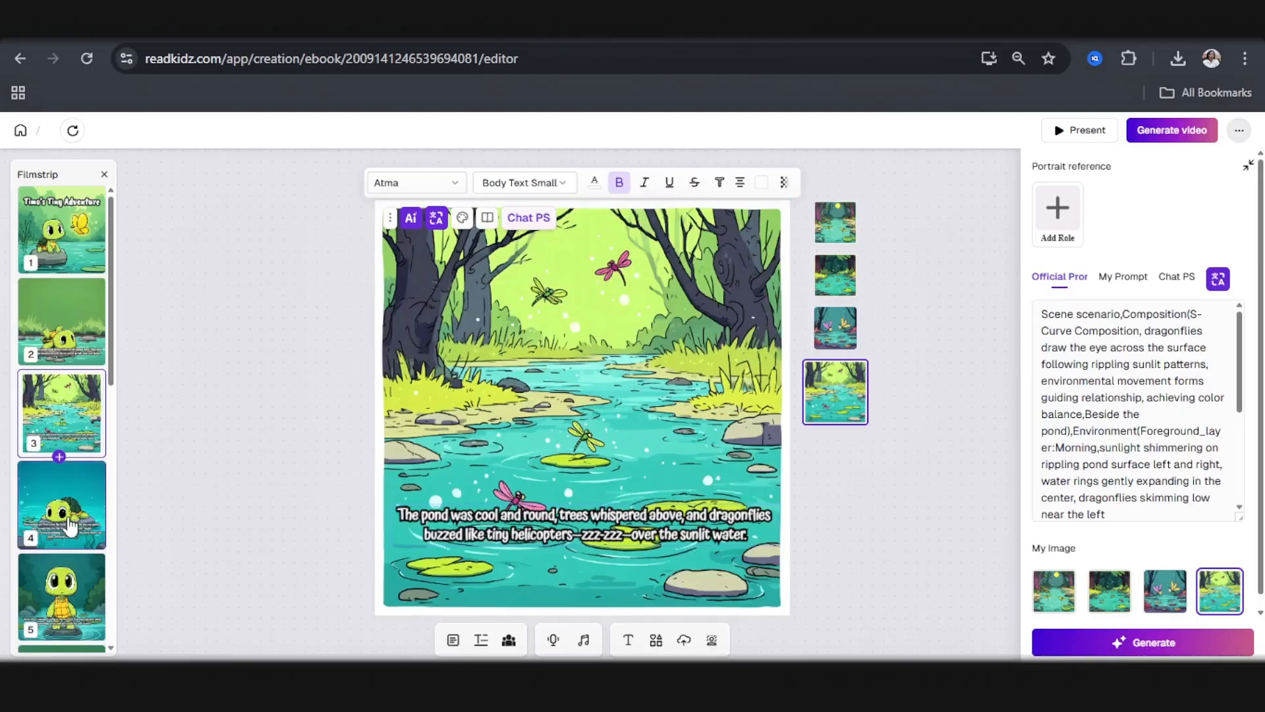
pyautogui.click(69, 518)
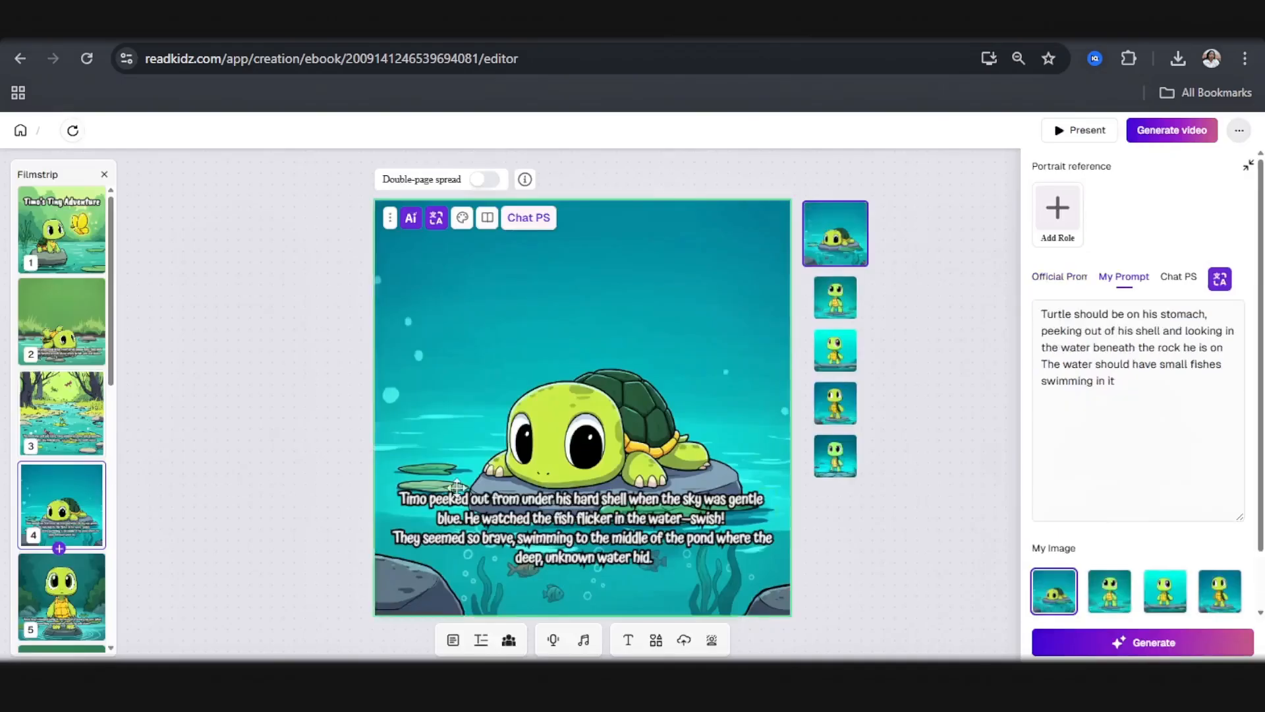
pyautogui.hotkey('ctrl', 'a')
pyautogui.hotkey('ctrl', 'c')
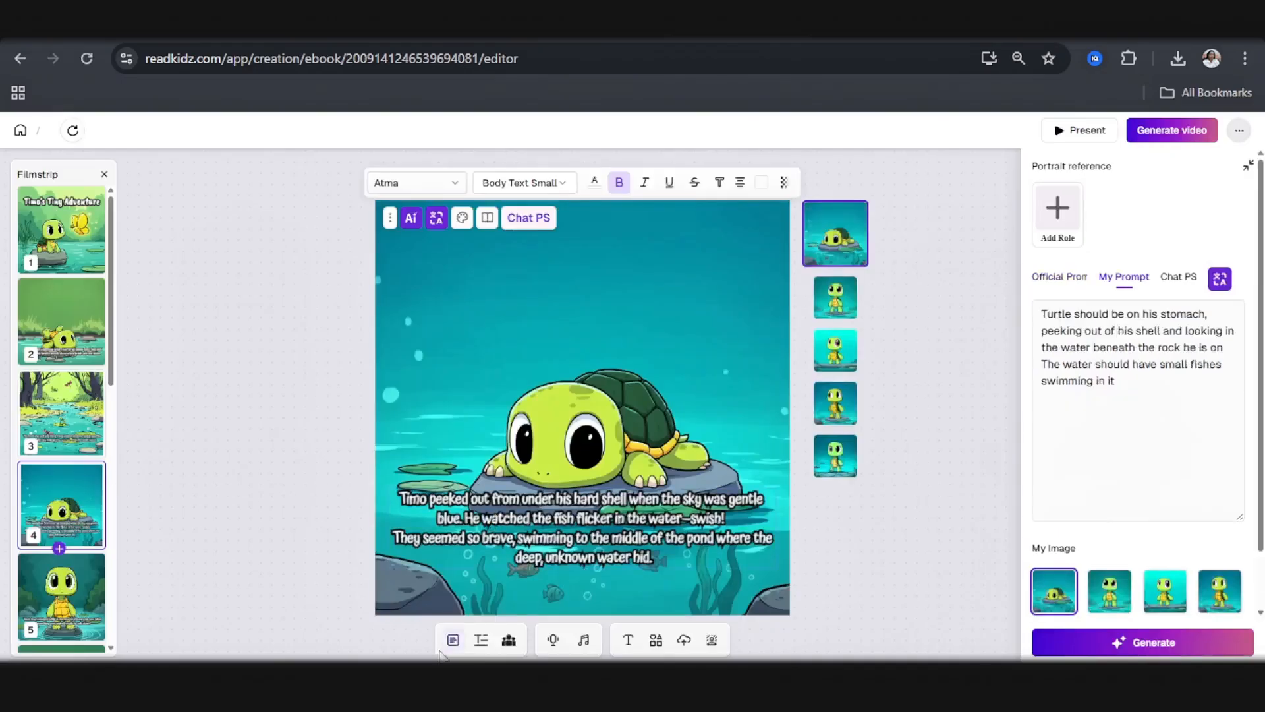
pyautogui.click(442, 682)
pyautogui.doubleClick(729, 487)
pyautogui.hotkey('ctrl', 'v')
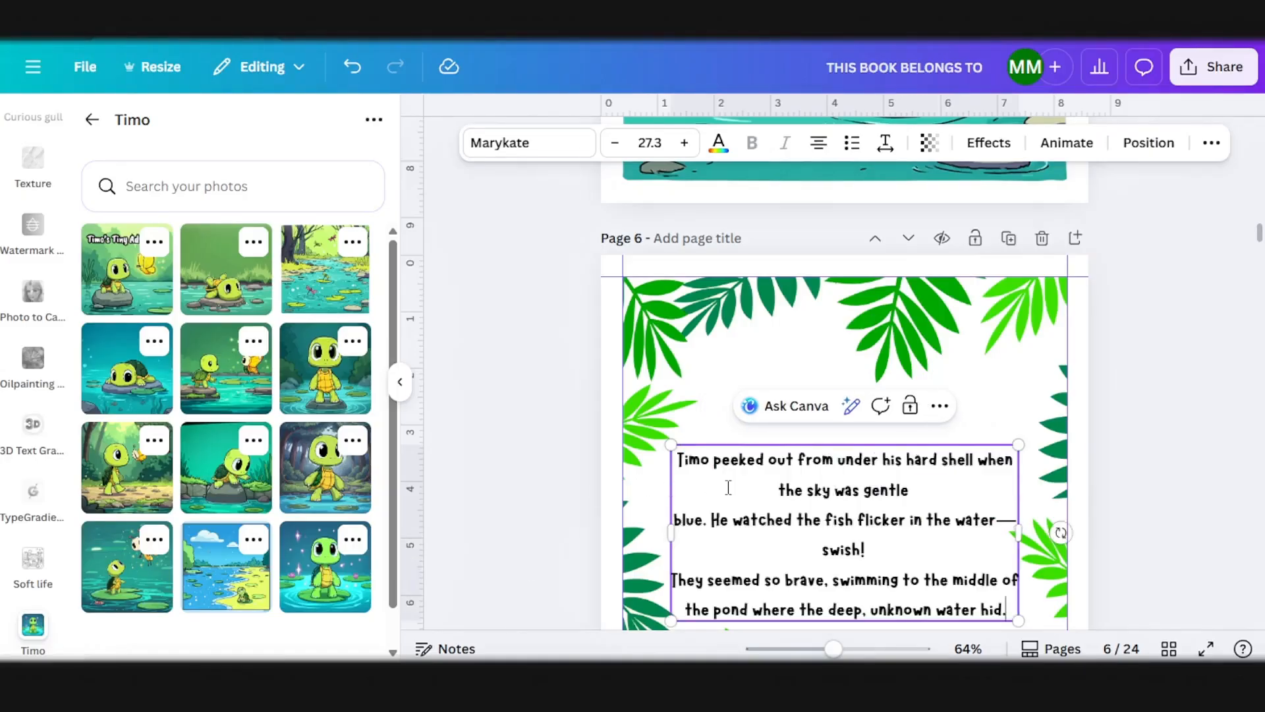
# Step: Fix the line breaks in the page 6 text so "blue." ends the first sentence and "He watched" starts a new line
pyautogui.scroll(-4, 729, 485)
pyautogui.scroll(3, 749, 475)
pyautogui.click(1045, 410)
pyautogui.click(941, 389)
pyautogui.moveTo(923, 393); pyautogui.dragTo(921, 374)
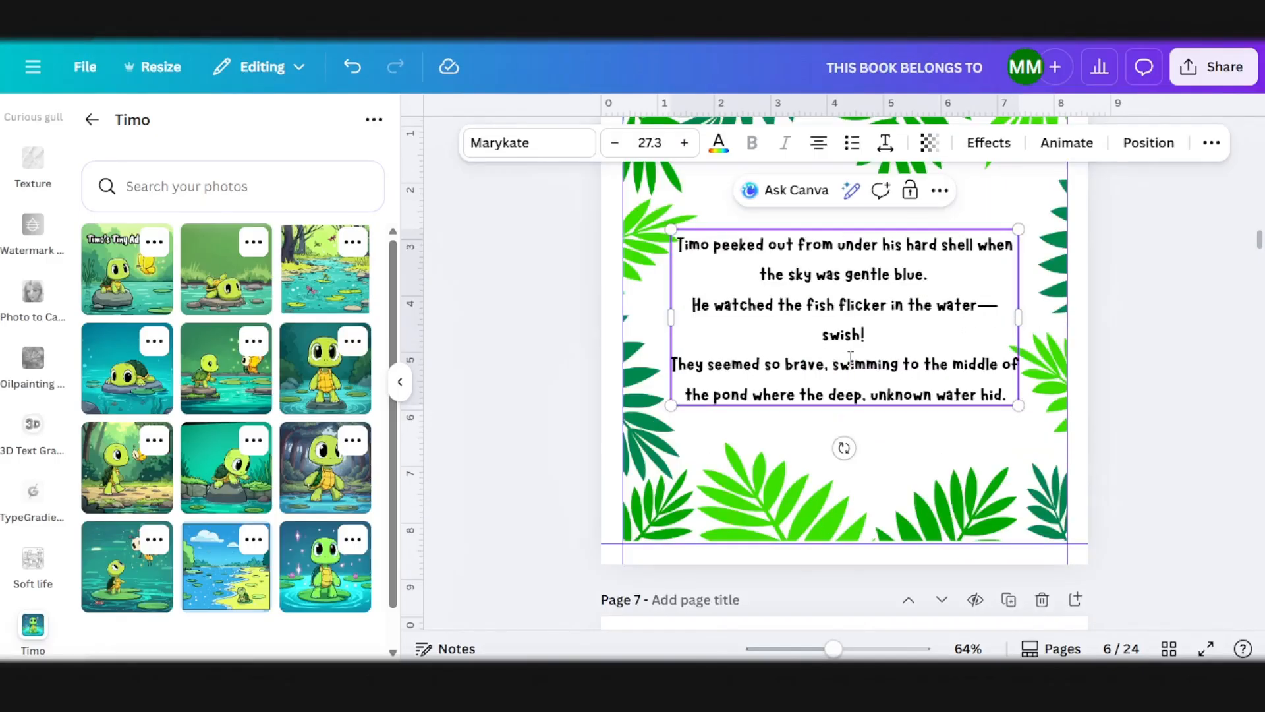
pyautogui.scroll(8, 869, 352)
pyautogui.scroll(-8, 868, 353)
pyautogui.click(1116, 338)
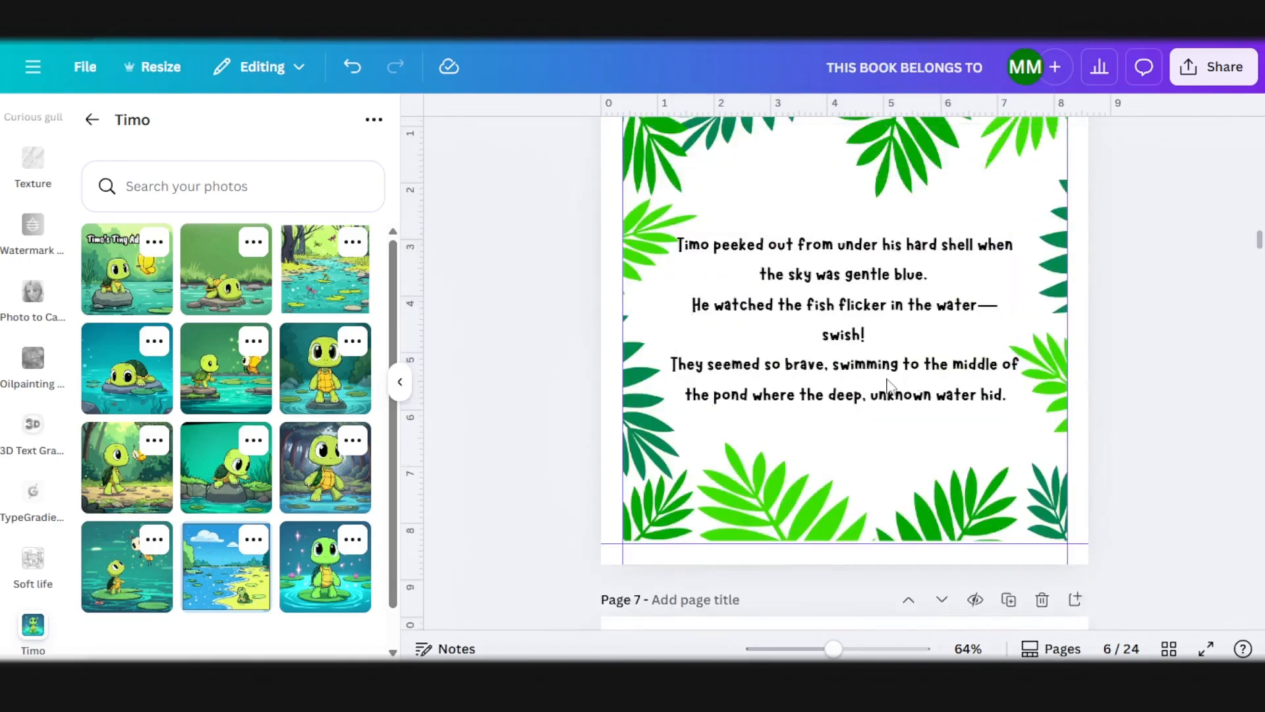
# Step: Place the illustration of the turtle lying on a rock above the fish on page 7 and enlarge it to fill the margins
pyautogui.scroll(-7, 880, 389)
pyautogui.scroll(2, 880, 394)
pyautogui.click(612, 509)
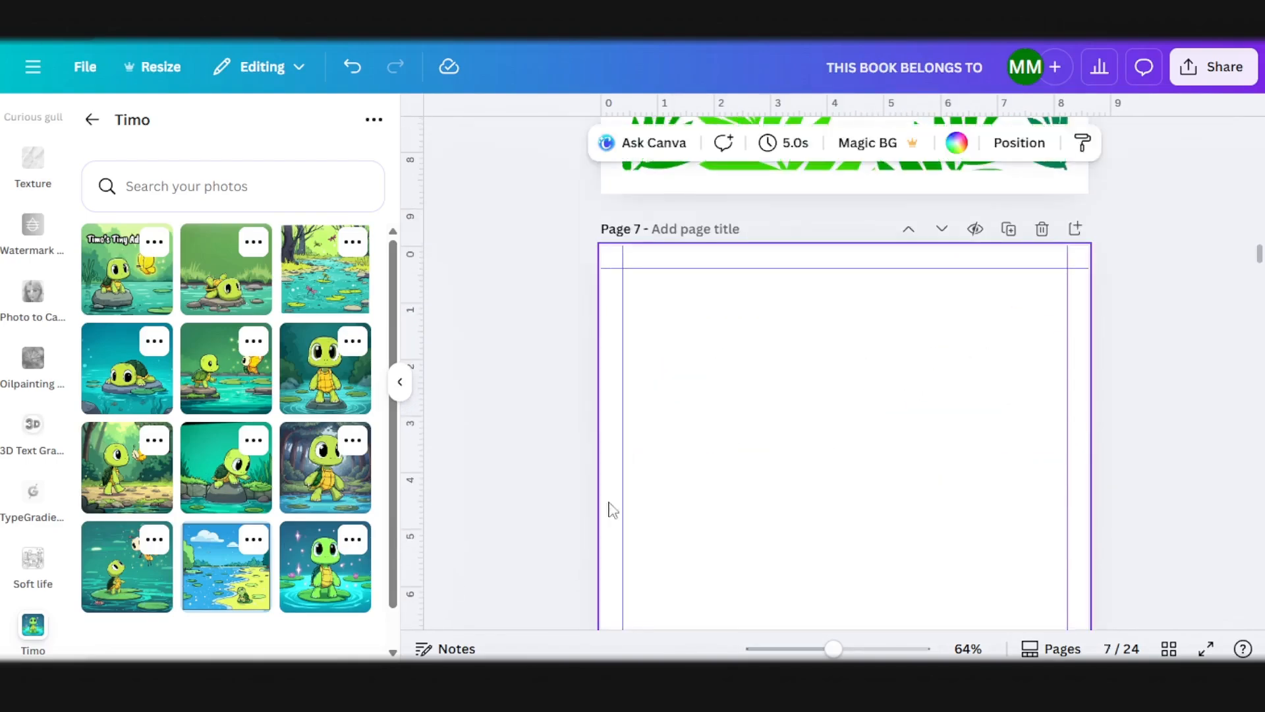
pyautogui.click(116, 399)
pyautogui.scroll(-2, 736, 416)
pyautogui.moveTo(769, 388); pyautogui.dragTo(712, 319)
pyautogui.scroll(-3, 923, 345)
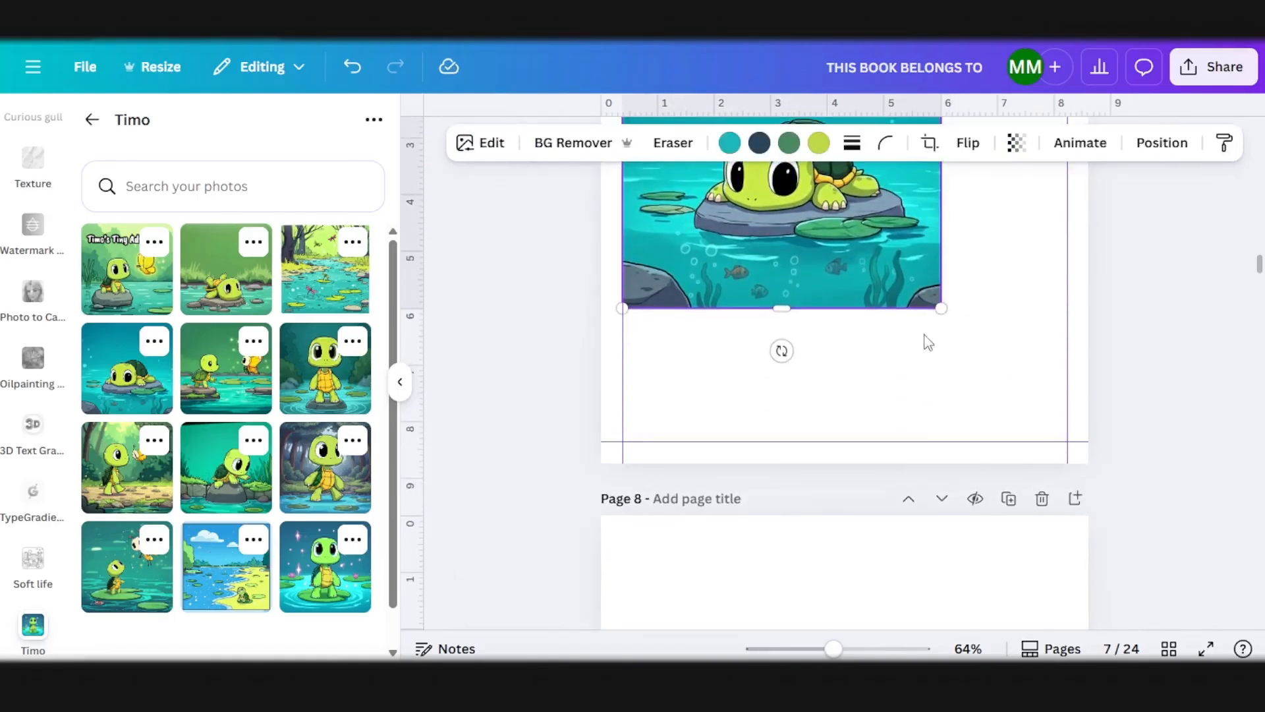
pyautogui.moveTo(942, 308); pyautogui.dragTo(1055, 461)
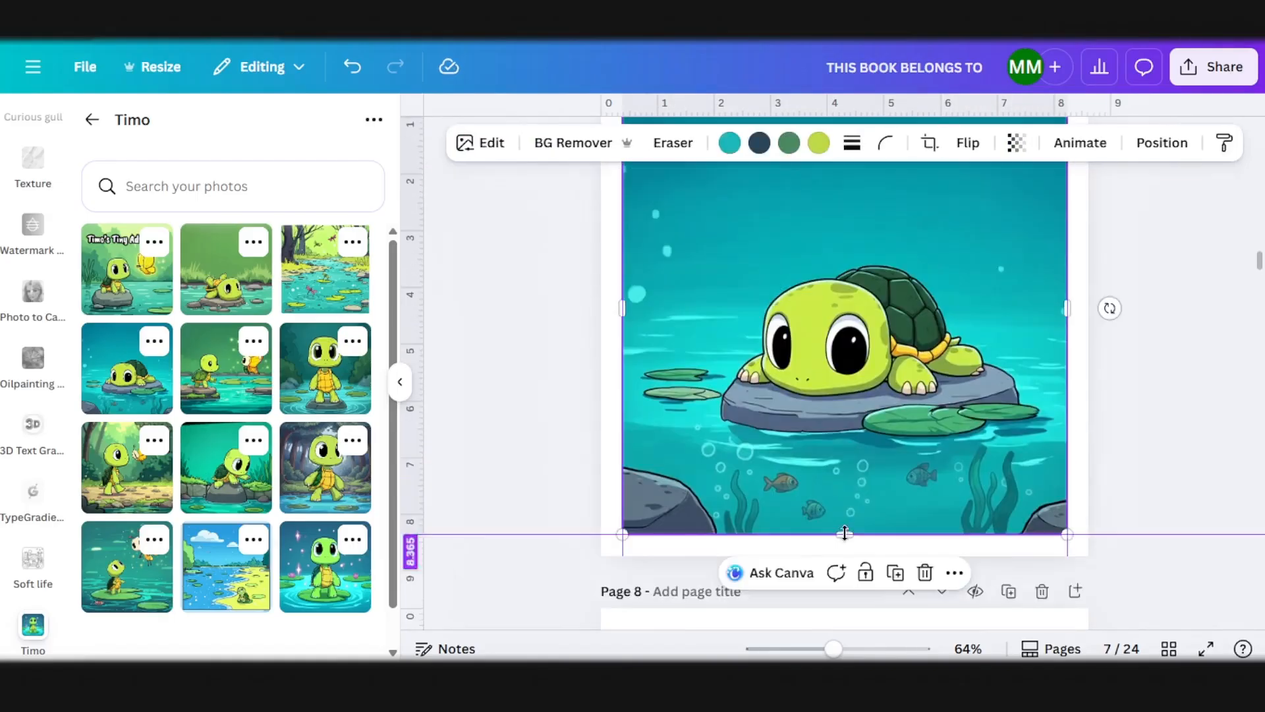
pyautogui.scroll(-2, 800, 474)
# Step: Copy the palm-leaf frame and the story text box from page 6 onto page 8
pyautogui.scroll(10, 782, 448)
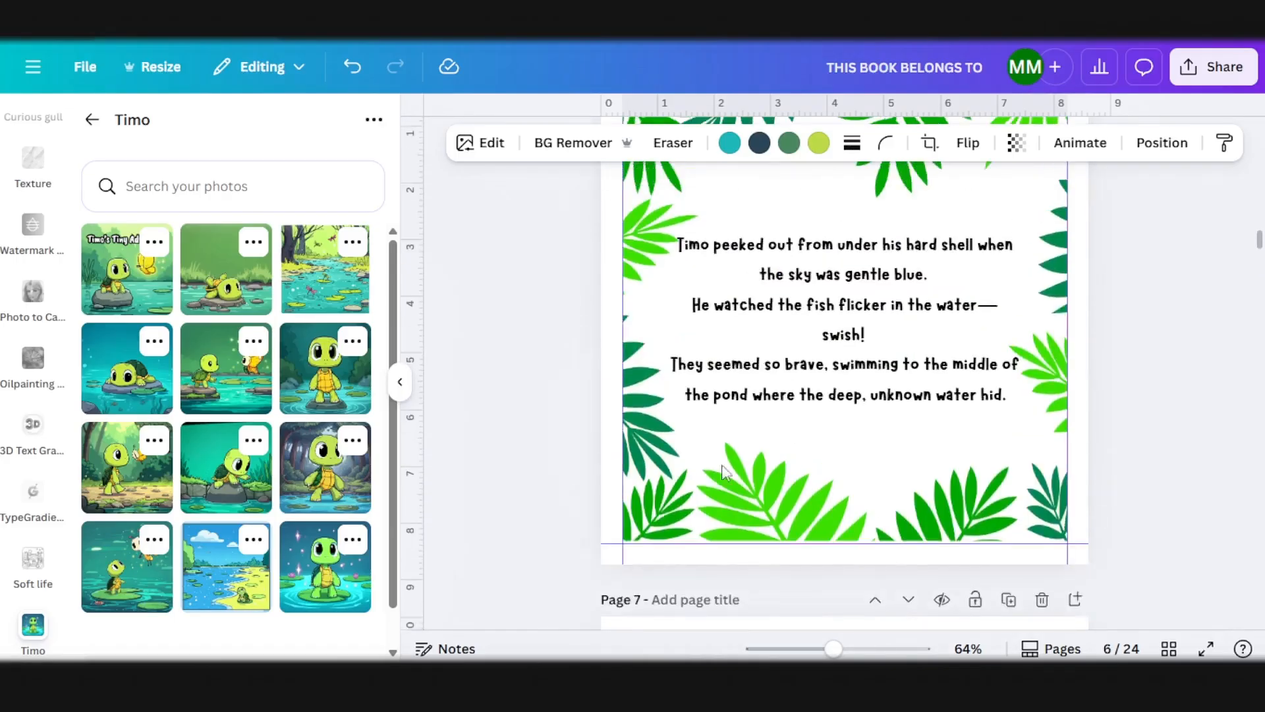
pyautogui.scroll(-10, 726, 474)
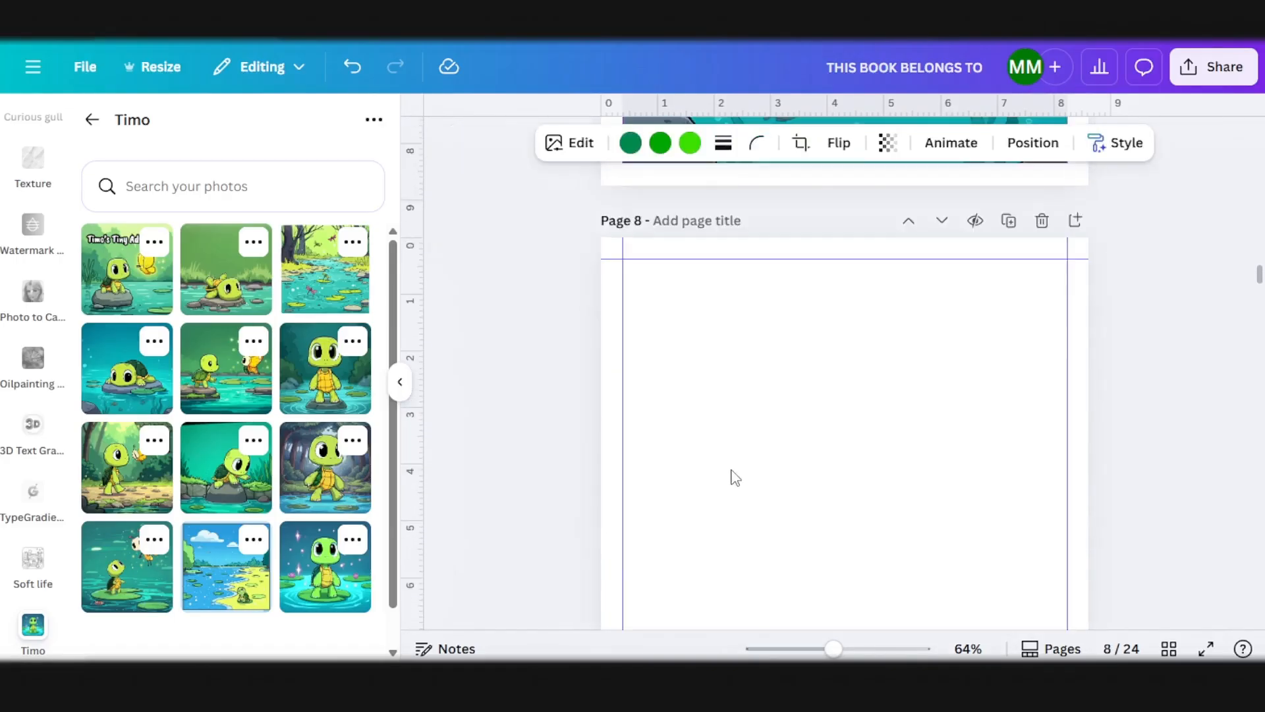
pyautogui.hotkey('ctrl', 'v')
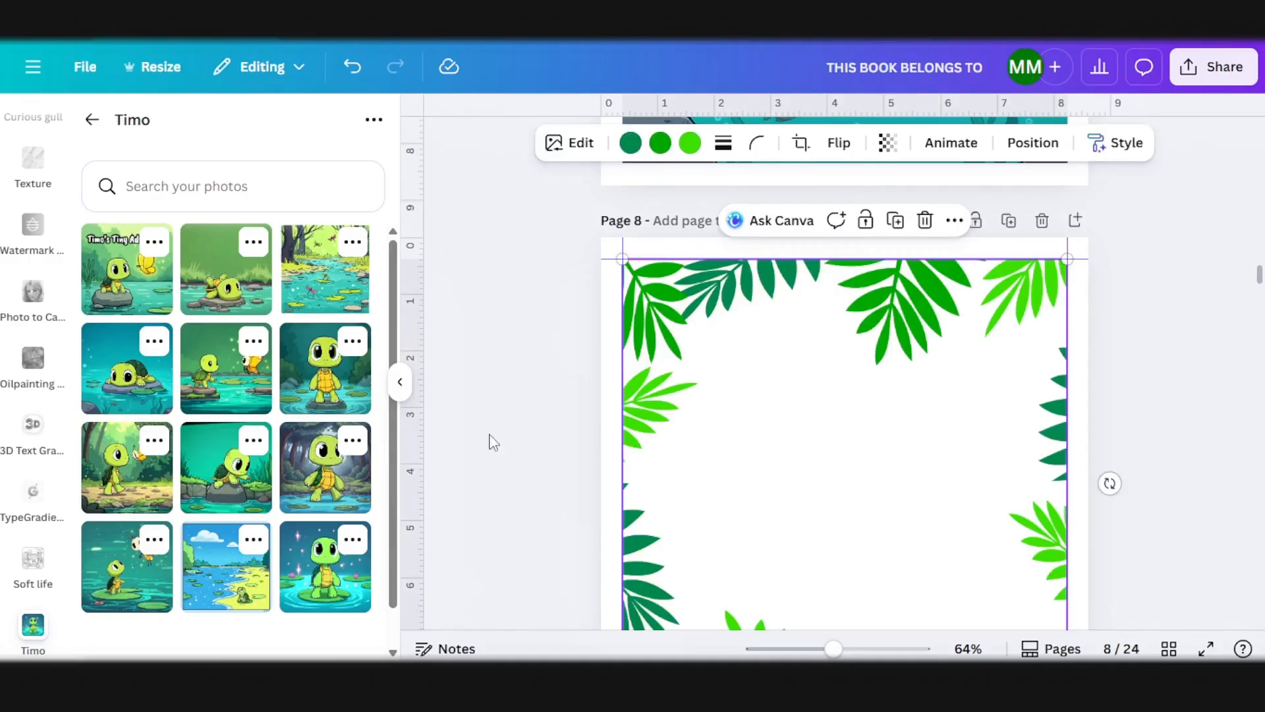
pyautogui.scroll(10, 687, 356)
pyautogui.click(730, 298)
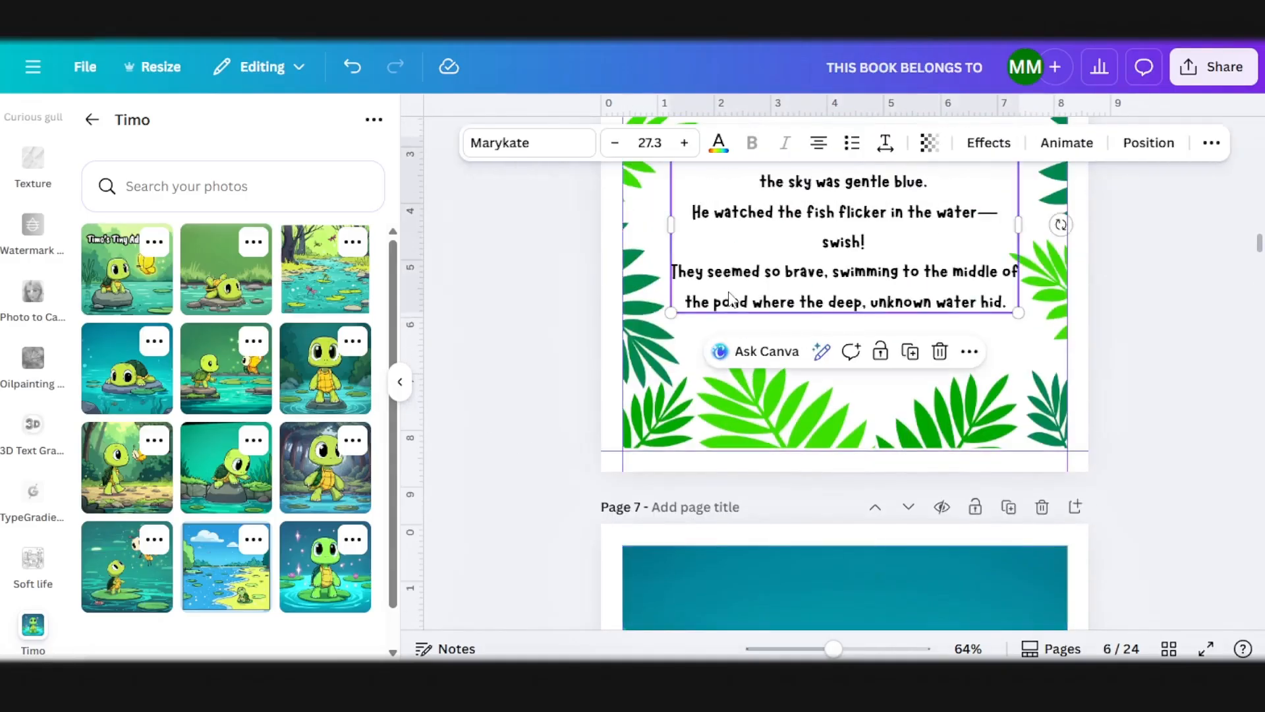
pyautogui.hotkey('ctrl', 'c')
pyautogui.scroll(-10, 738, 316)
pyautogui.click(740, 421)
pyautogui.hotkey('ctrl', 'v')
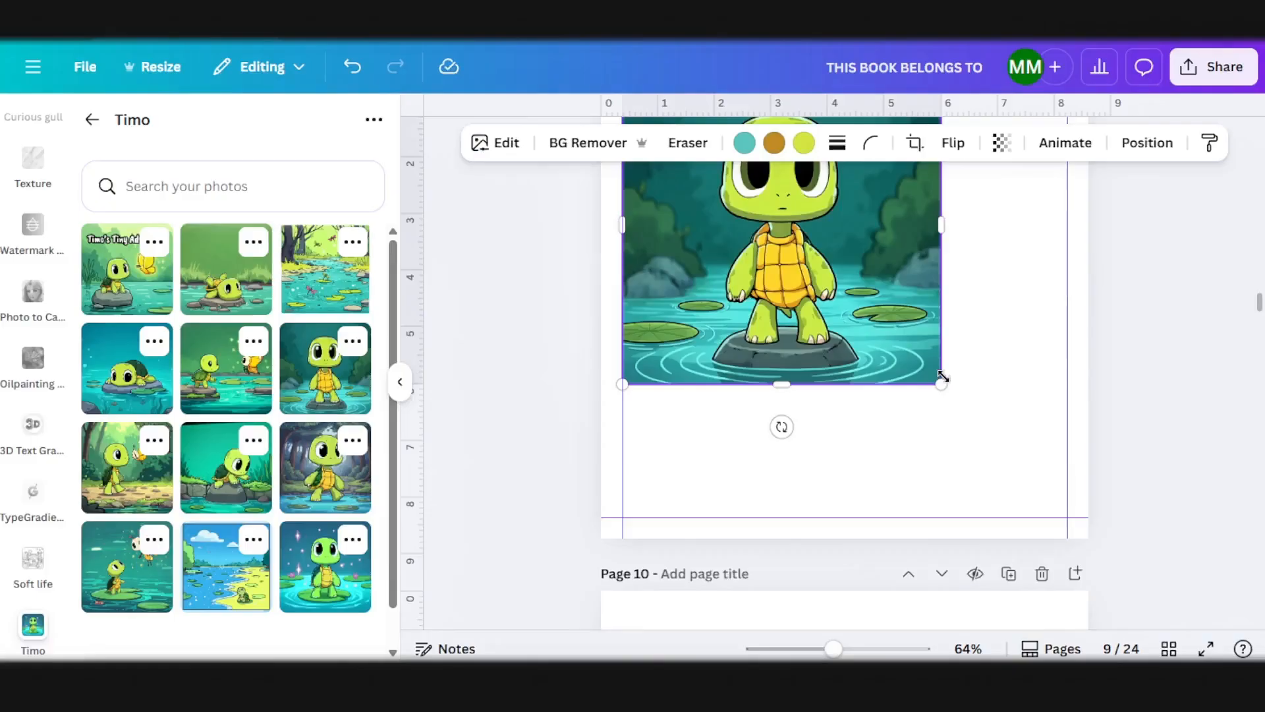
# Step: Enlarge the illustration of the turtle standing on a rock on page 9 to fill the margins
pyautogui.moveTo(944, 377); pyautogui.dragTo(1056, 512)
pyautogui.scroll(2, 840, 497)
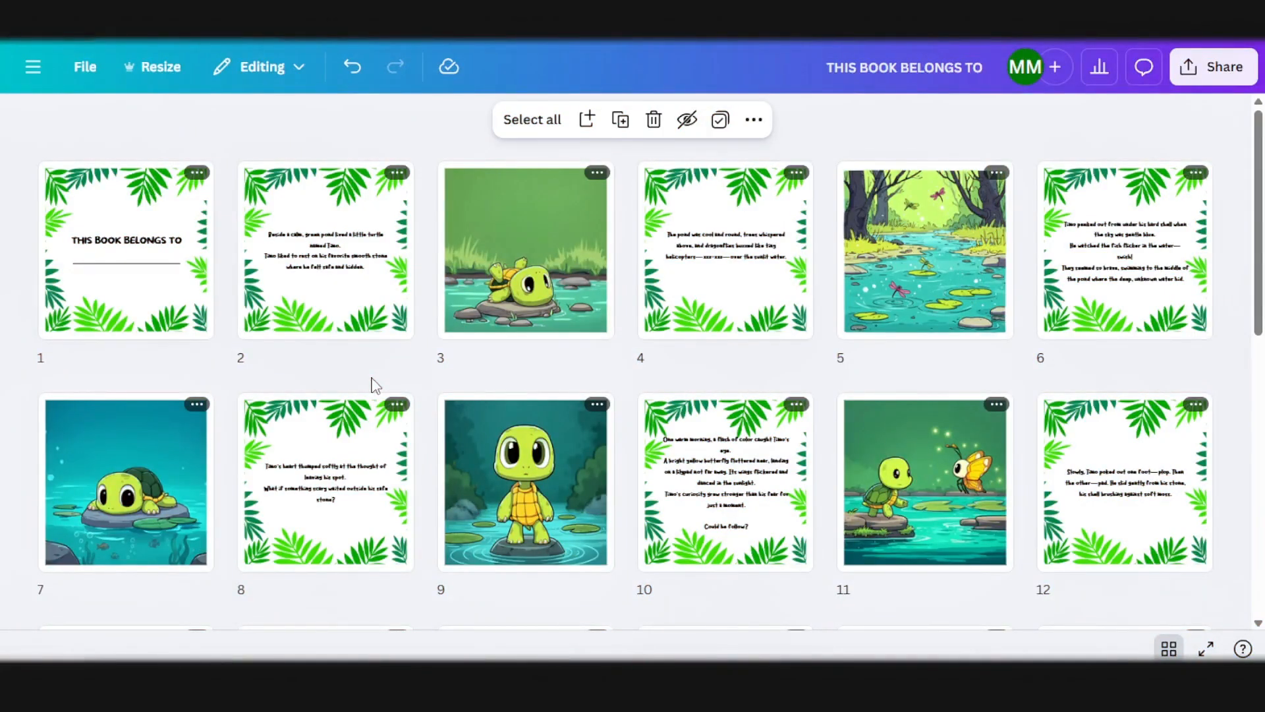
# Step: Review the thumbnails of all the interior pages for the alternating text and illustration layout
pyautogui.scroll(-5, 375, 386)
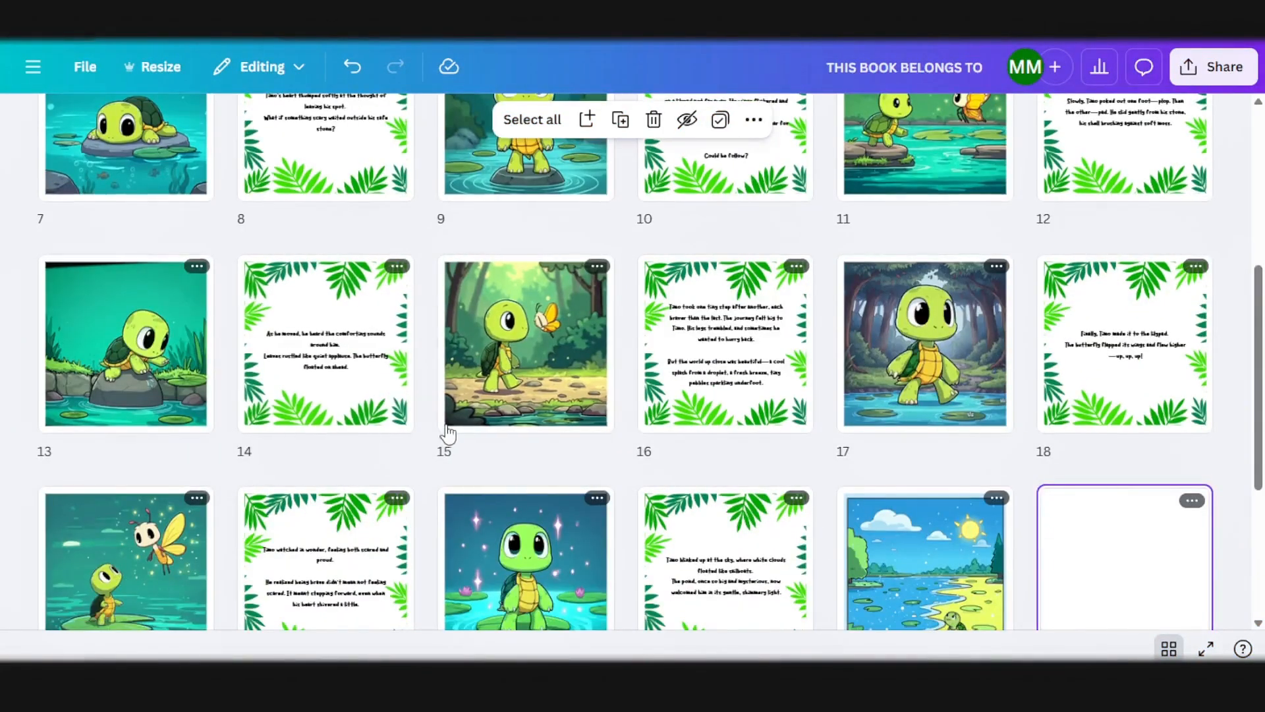
pyautogui.click(308, 362)
pyautogui.scroll(4, 700, 416)
pyautogui.scroll(-2, 700, 415)
pyautogui.scroll(3, 700, 415)
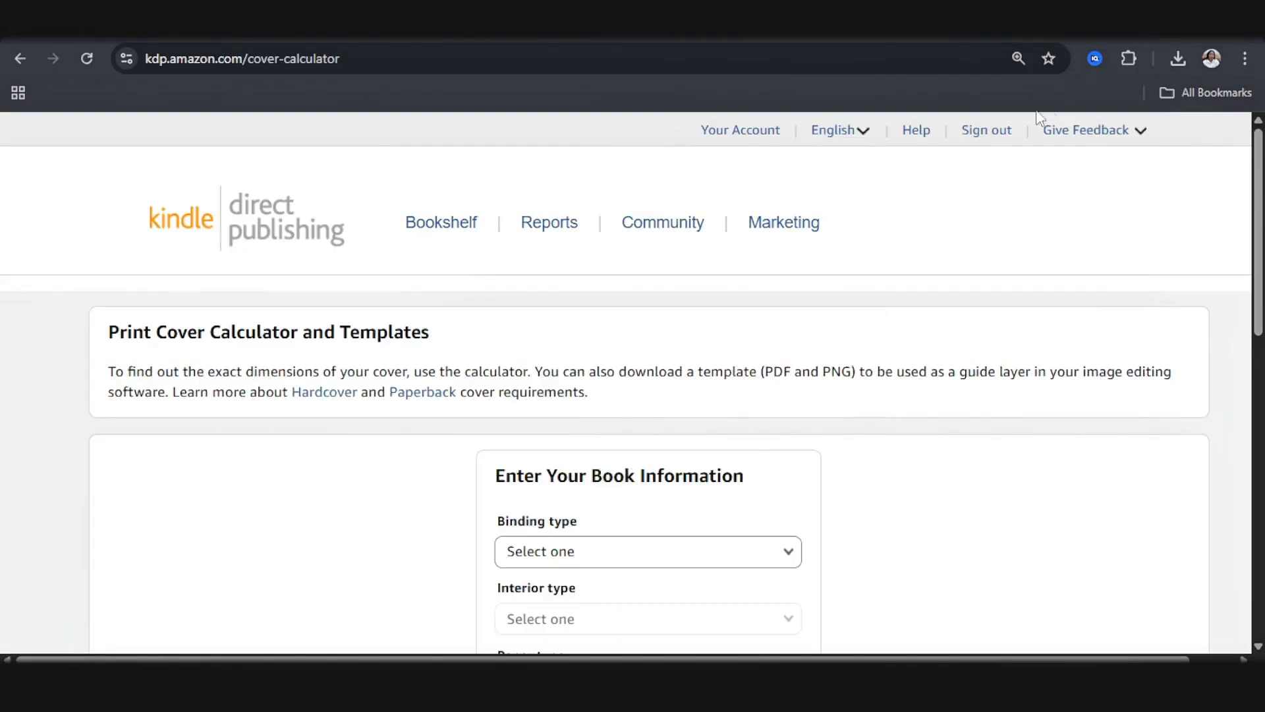
# Step: In the KDP cover calculator, set the binding type to Paperback and the interior type to Premium color
pyautogui.scroll(-1, 547, 454)
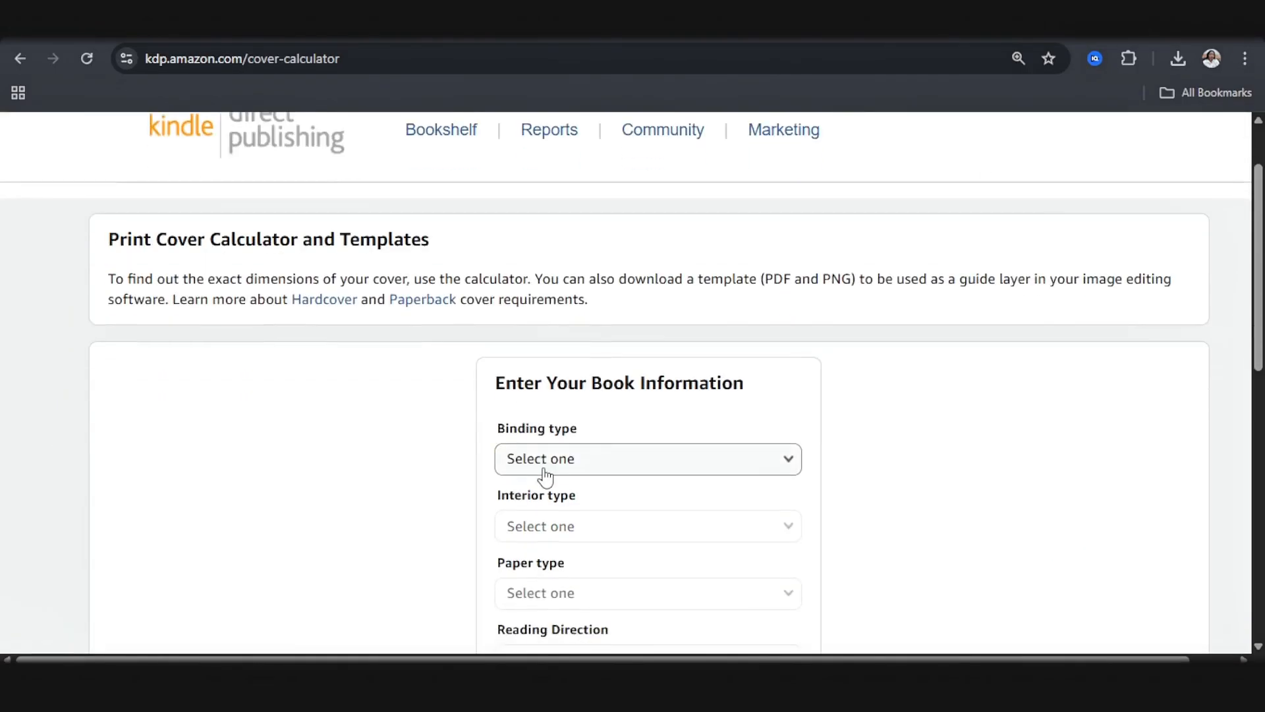
pyautogui.click(547, 470)
pyautogui.click(550, 487)
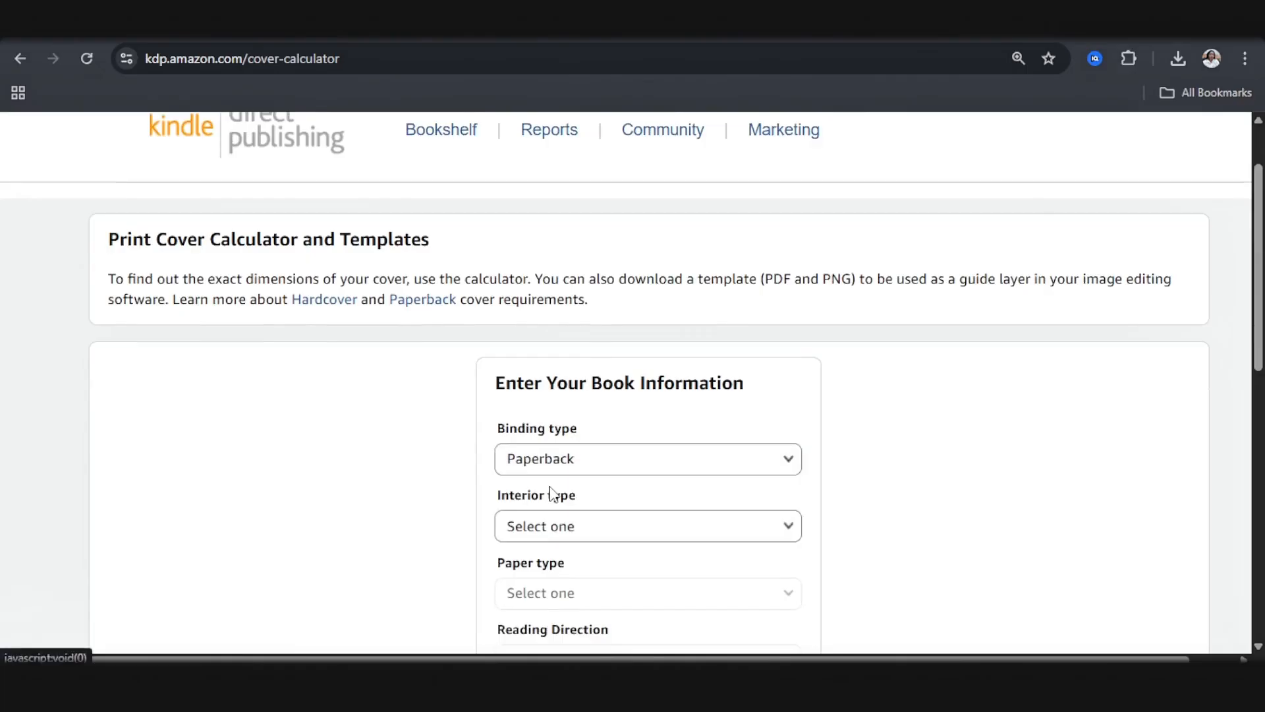
pyautogui.click(537, 533)
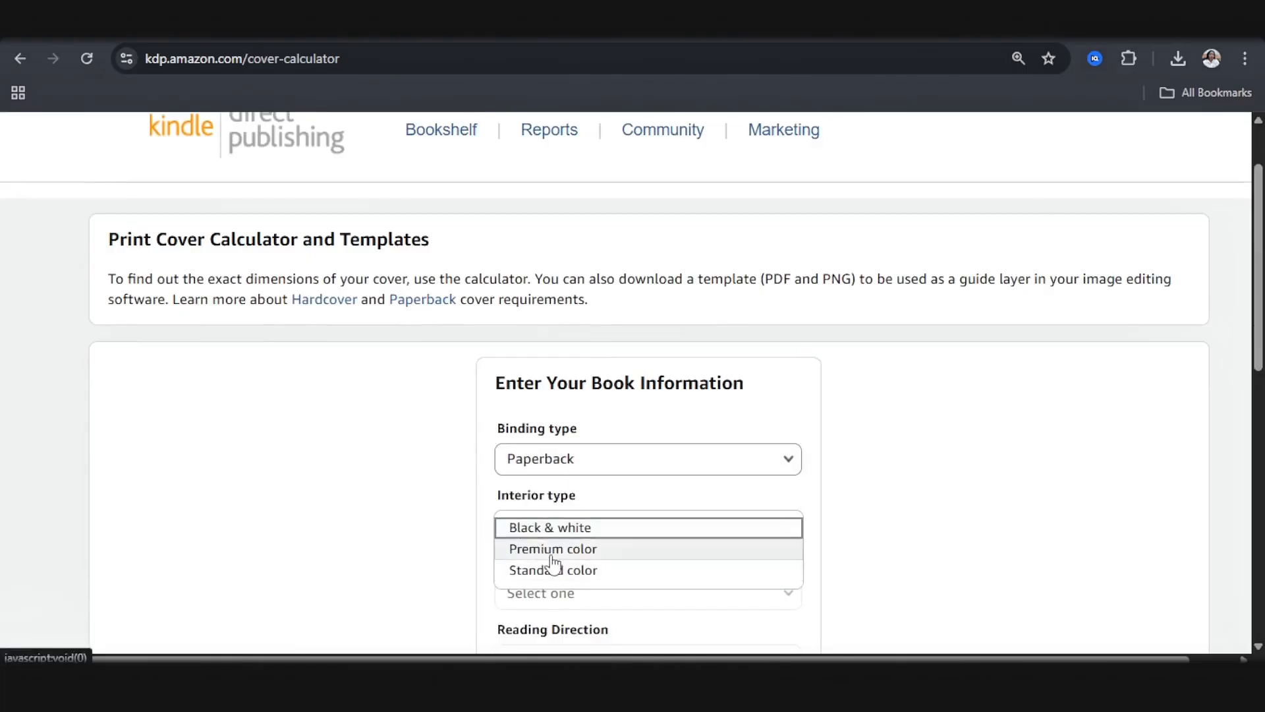
pyautogui.click(553, 551)
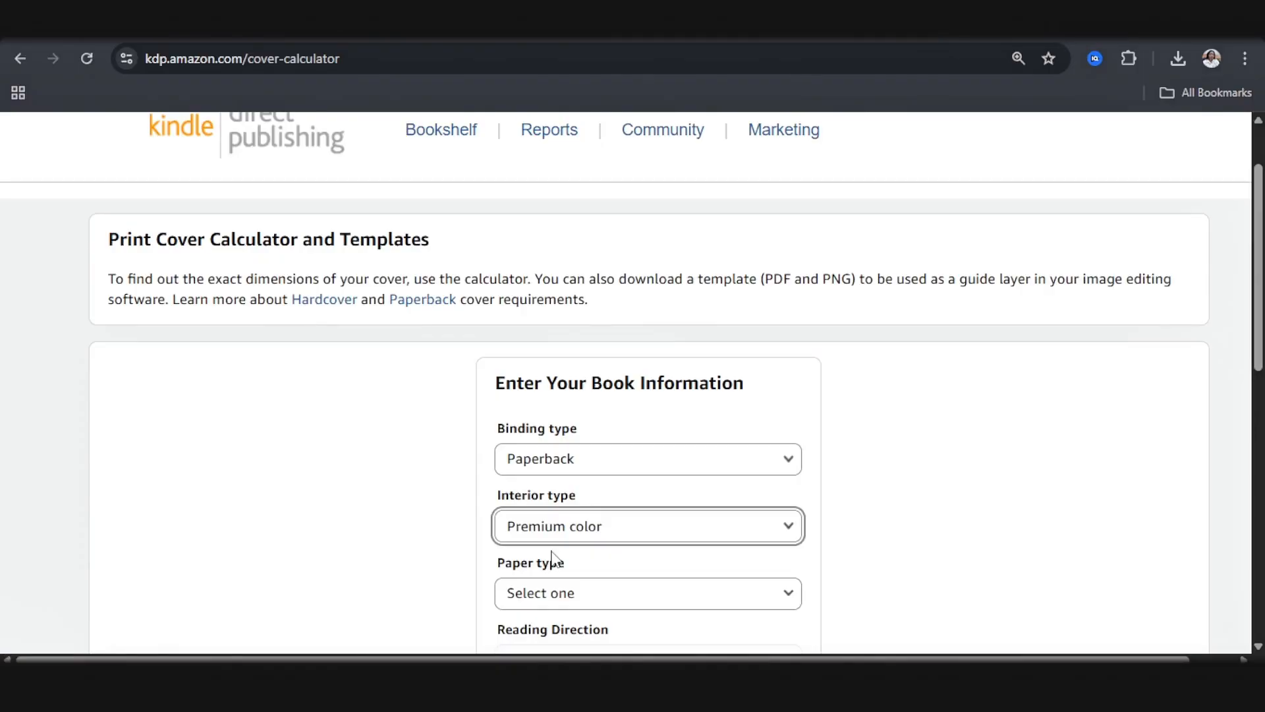
# Step: Set the paper type to White paper and the reading direction to Left to Right
pyautogui.click(556, 593)
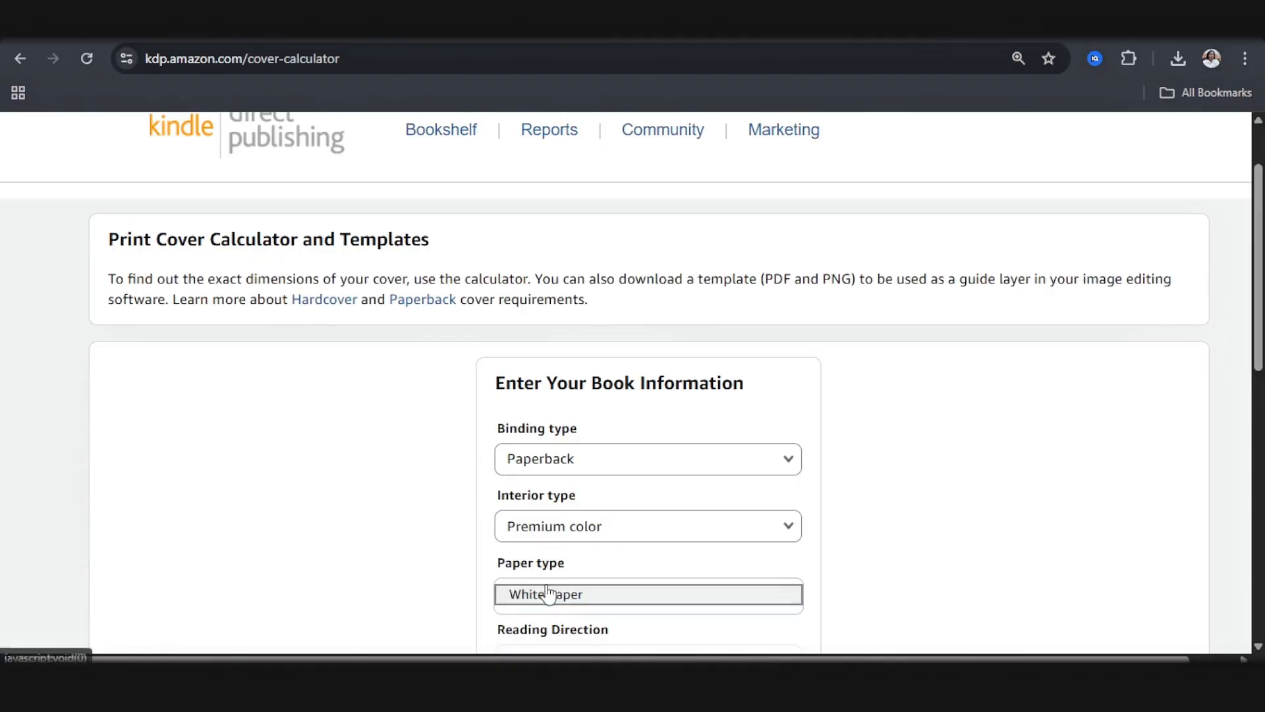
pyautogui.scroll(-1, 557, 590)
pyautogui.click(562, 507)
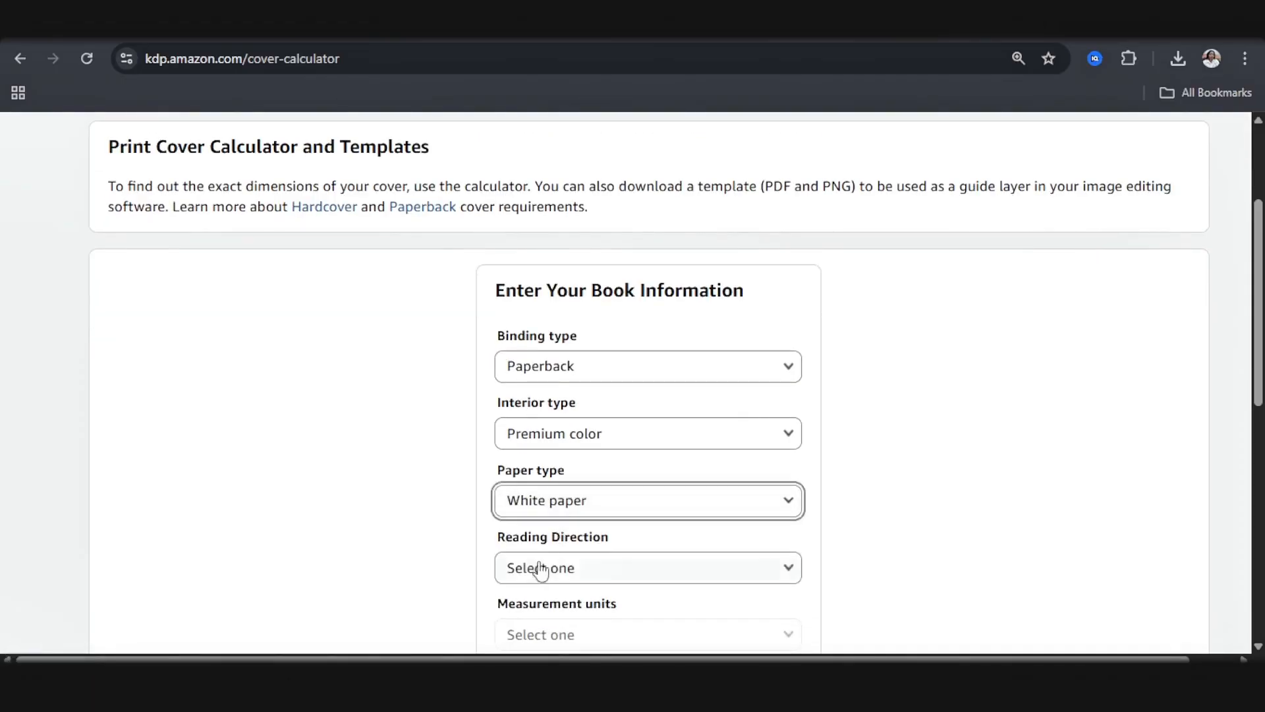
pyautogui.click(545, 568)
pyautogui.click(539, 570)
# Step: Set the measurement units to Inches and the interior trim size to 8.5 x 8.5 in
pyautogui.scroll(-4, 545, 573)
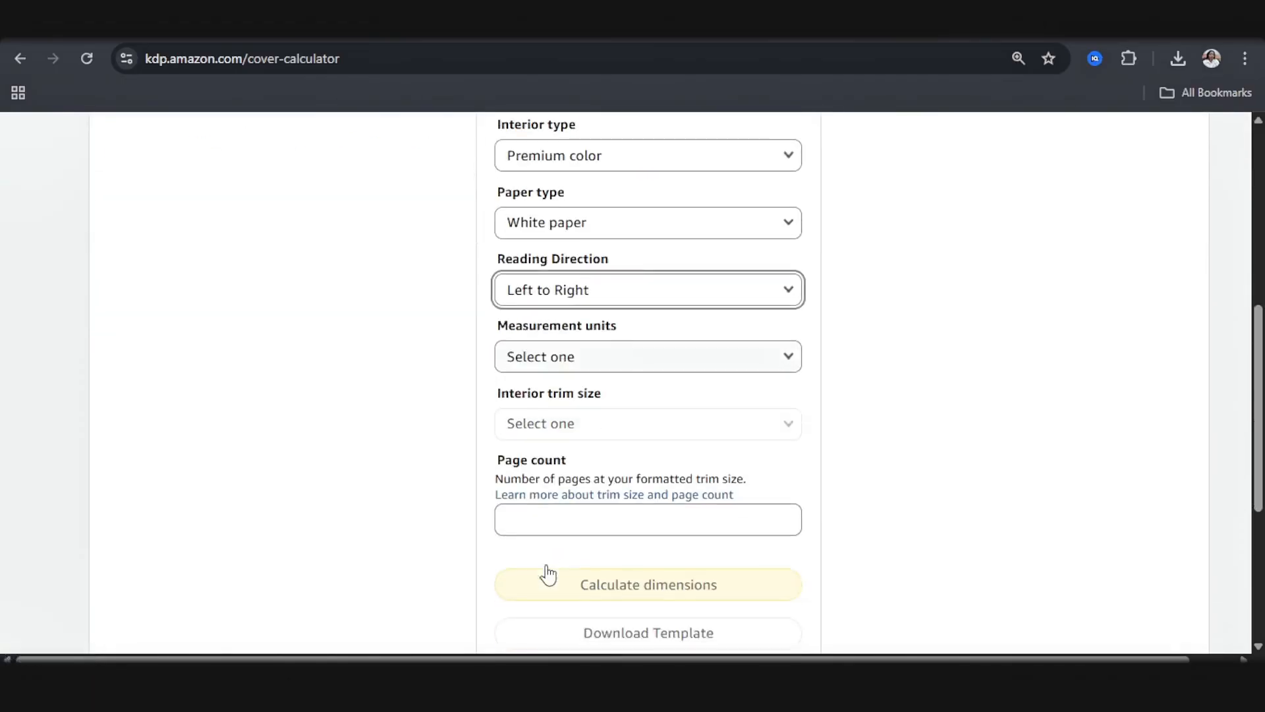
pyautogui.click(523, 359)
pyautogui.click(525, 363)
pyautogui.click(558, 431)
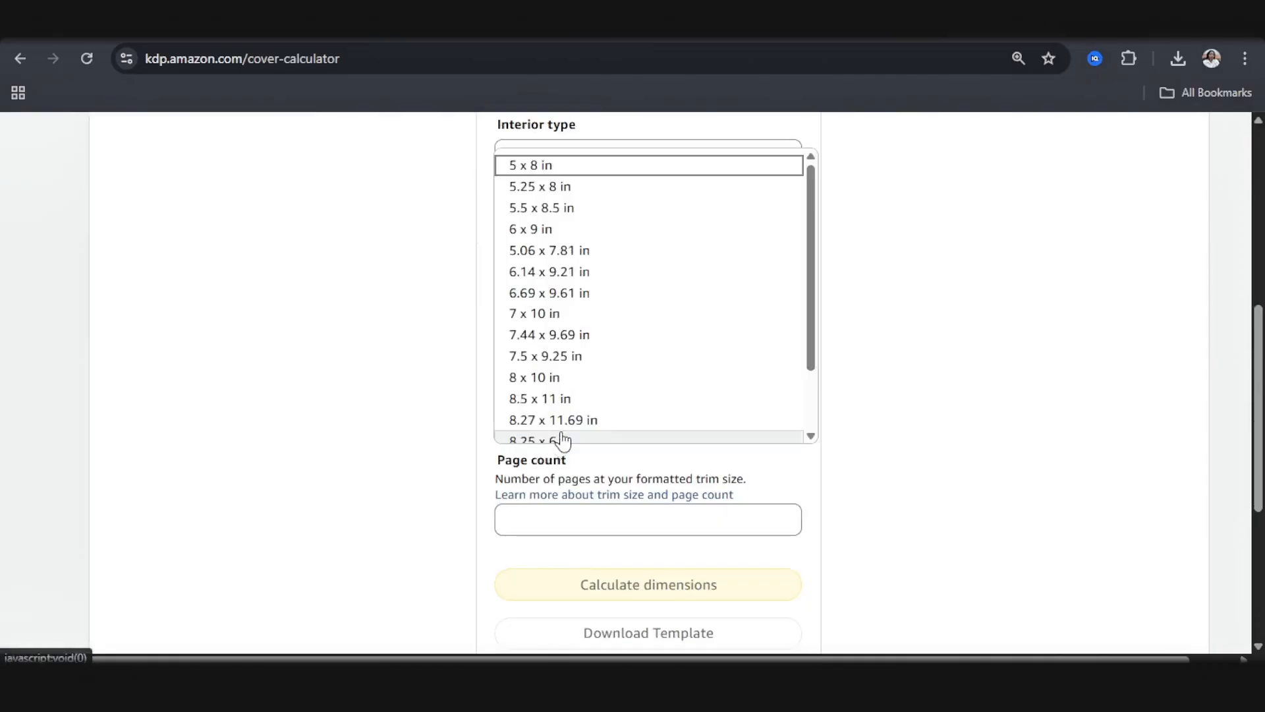
pyautogui.scroll(-1, 550, 406)
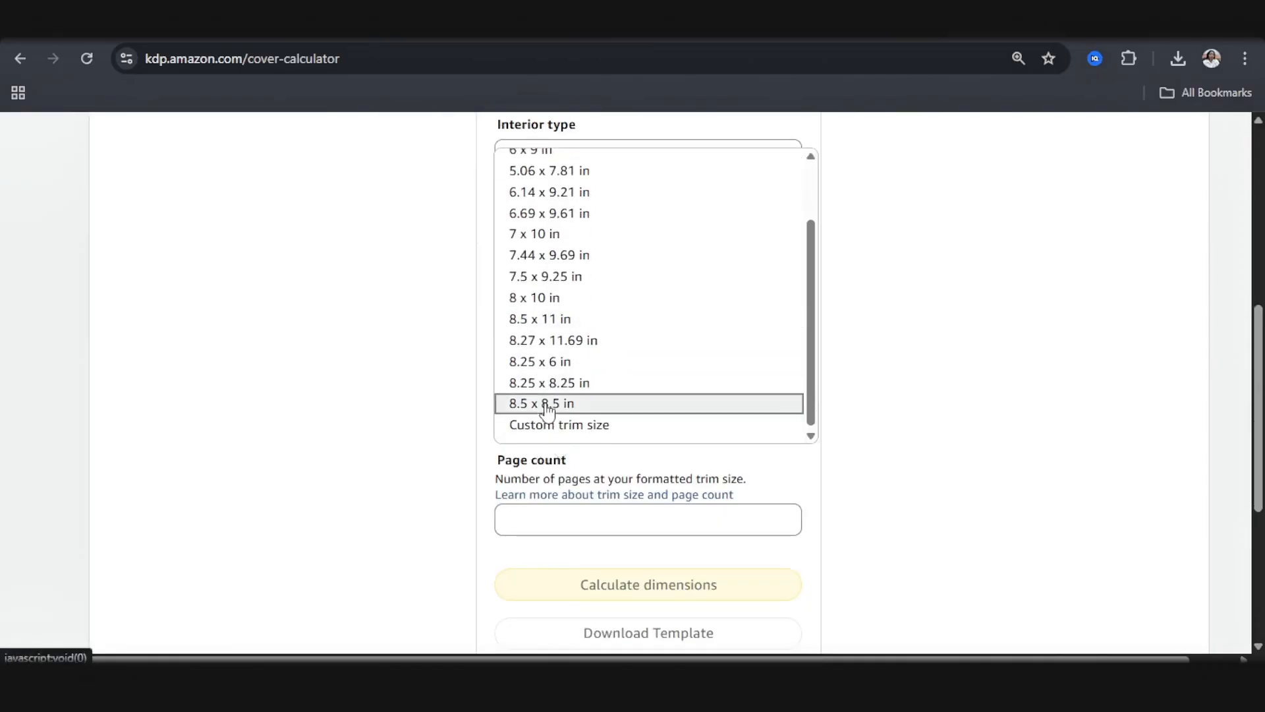
pyautogui.click(551, 402)
# Step: Set the book's page count to 24
pyautogui.click(586, 524)
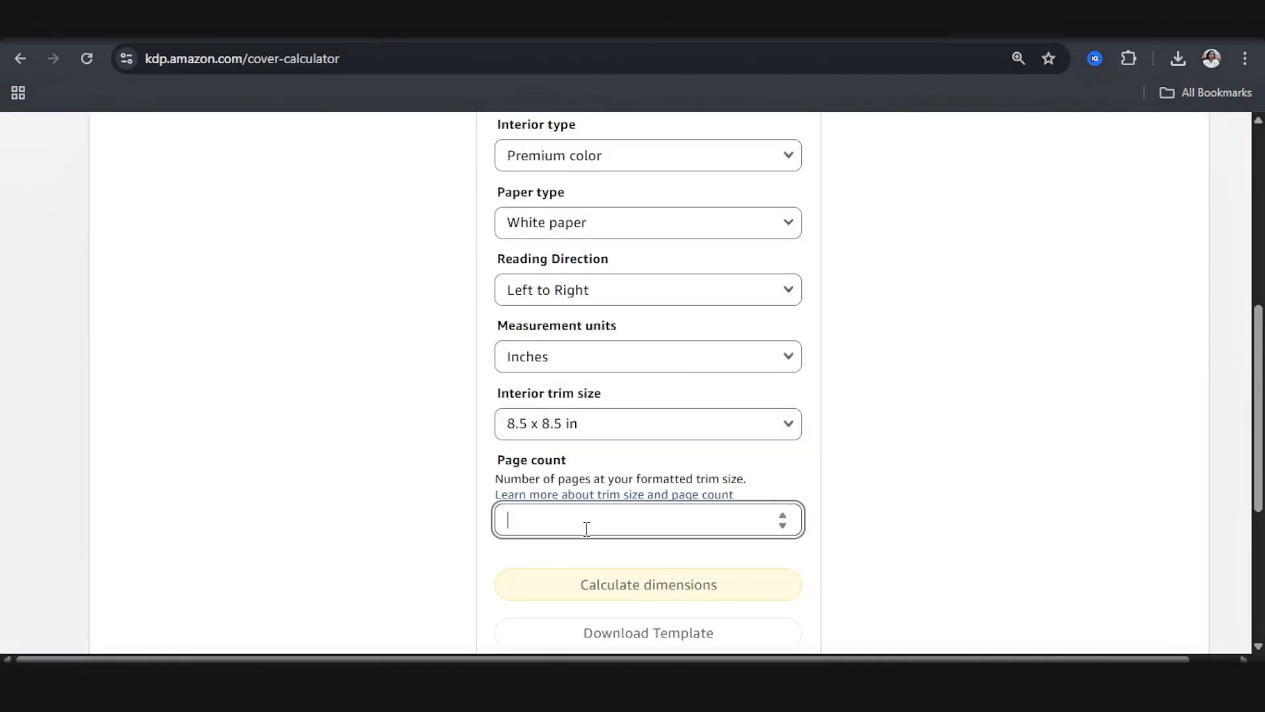
pyautogui.click(783, 516)
pyautogui.click(782, 516)
pyautogui.click(783, 516)
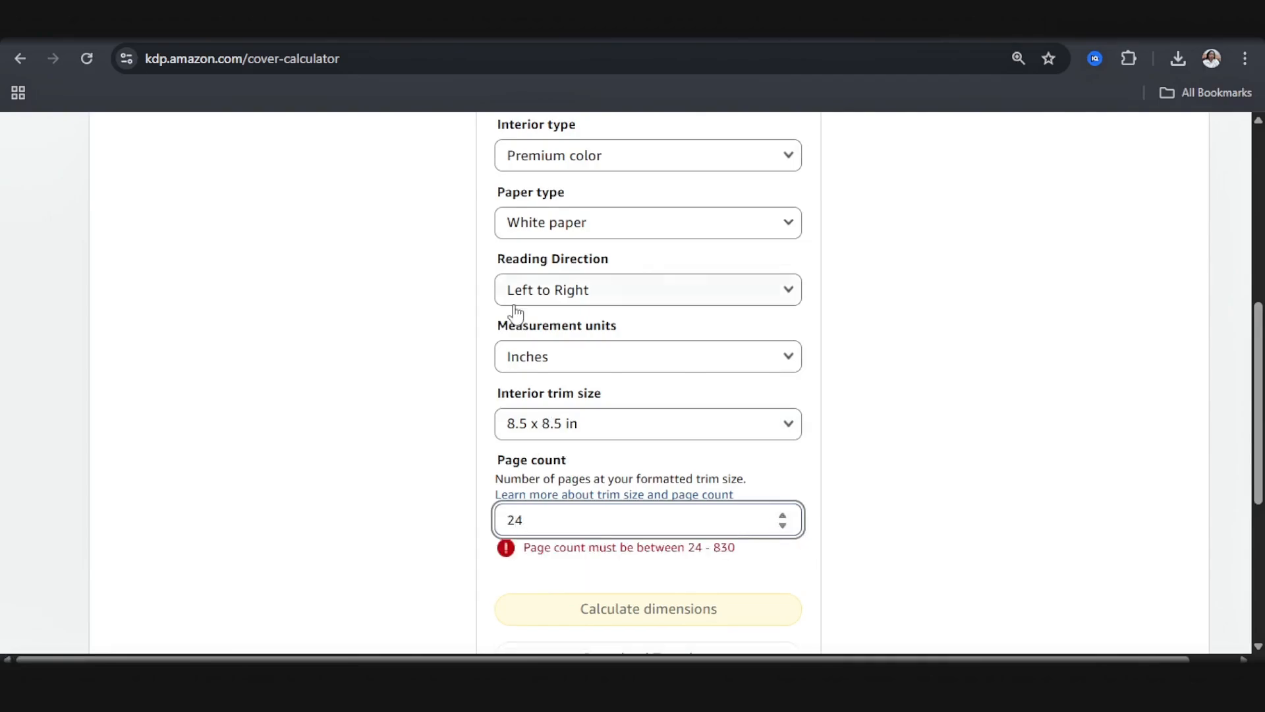
pyautogui.scroll(-1, 622, 608)
pyautogui.click(662, 510)
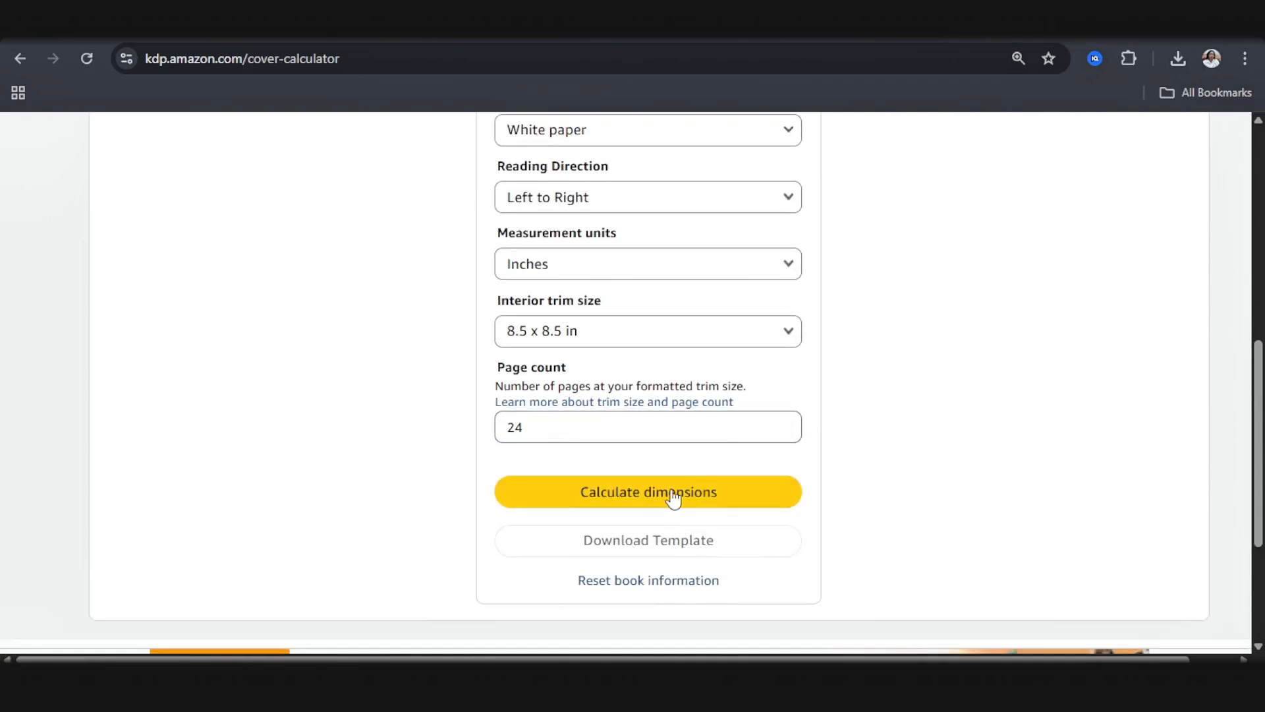
# Step: Calculate the cover dimensions and download the KDP cover template
pyautogui.click(673, 496)
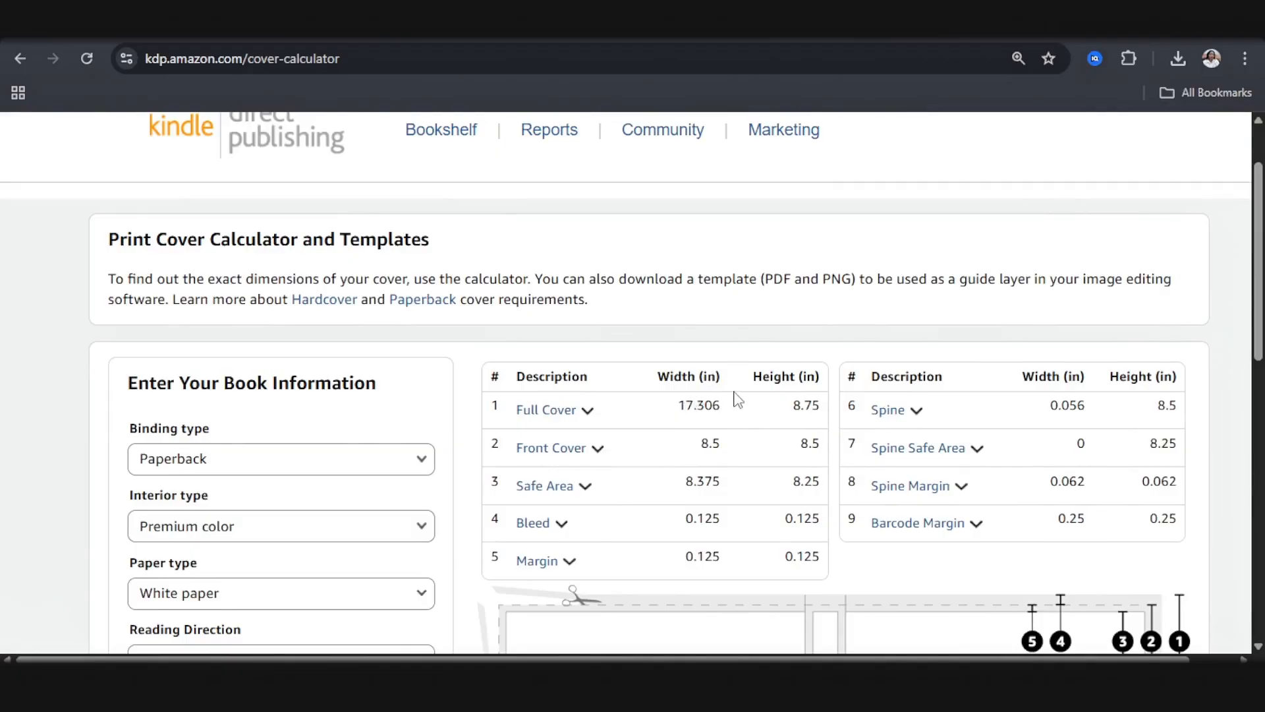
pyautogui.scroll(-8, 742, 396)
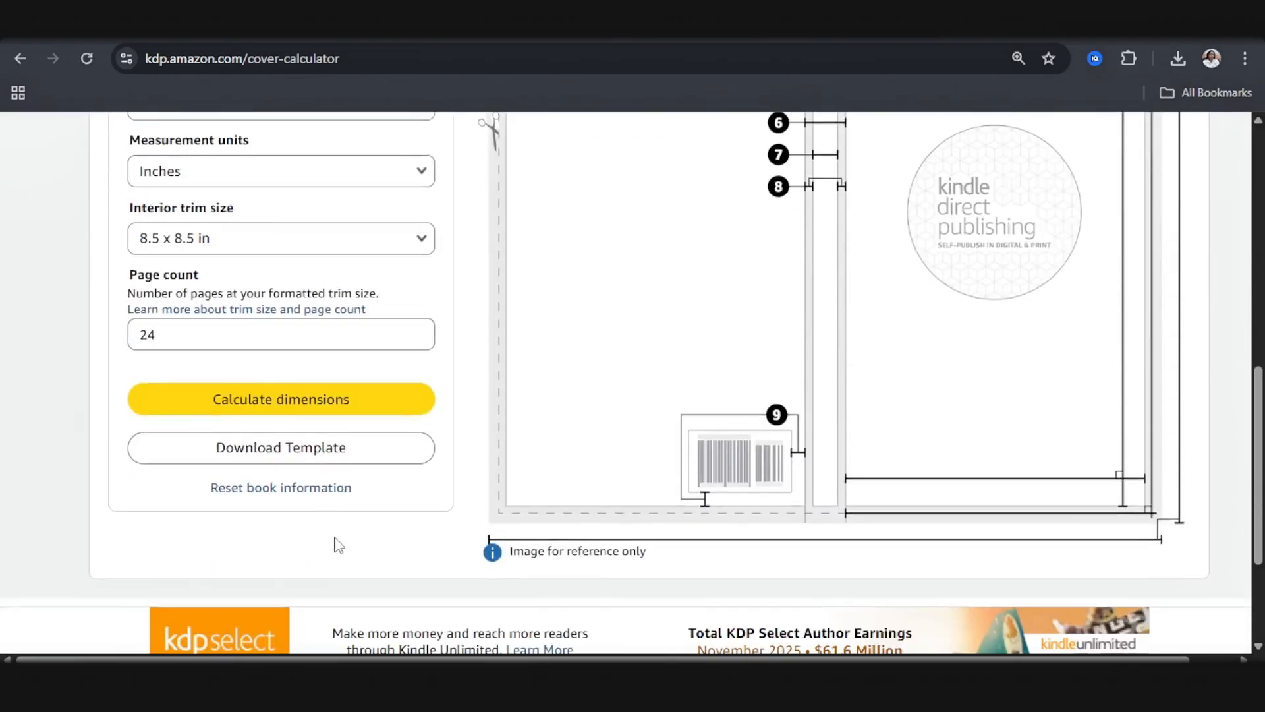
pyautogui.click(324, 462)
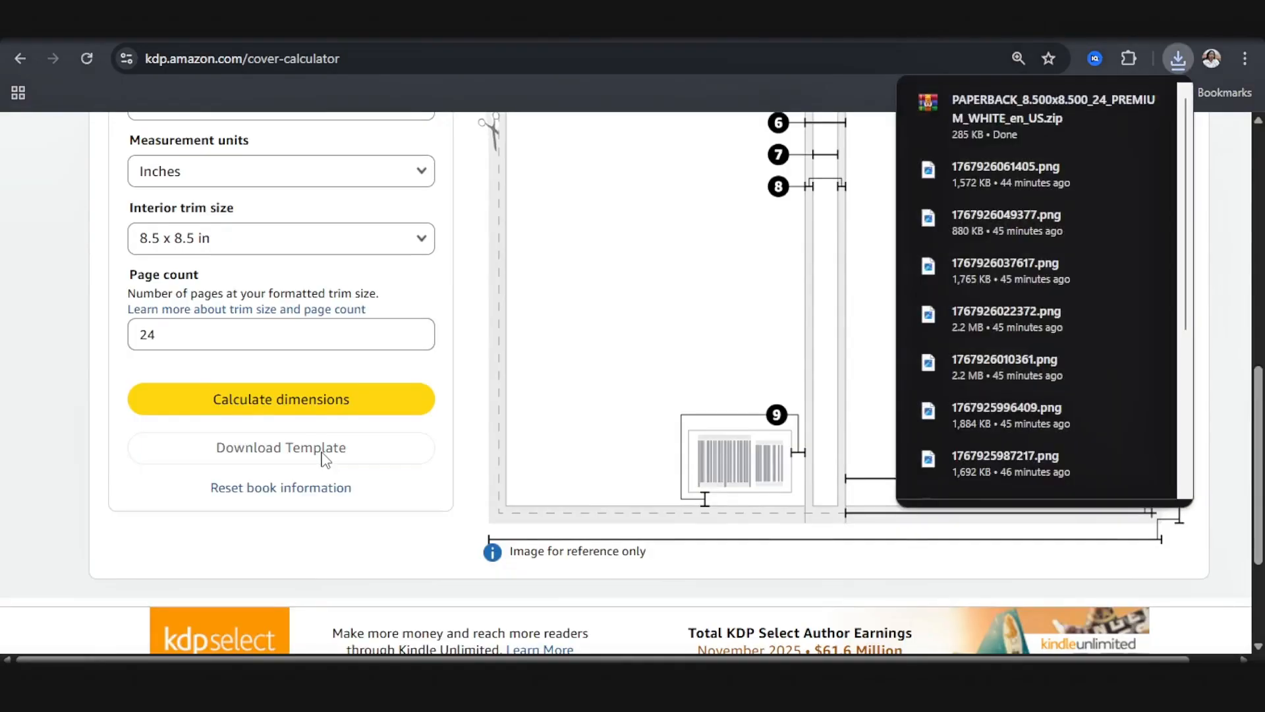
# Step: Copy the full cover width of 17.306 from the calculator and paste it as the width of a new custom-size Canva design
pyautogui.scroll(10, 324, 461)
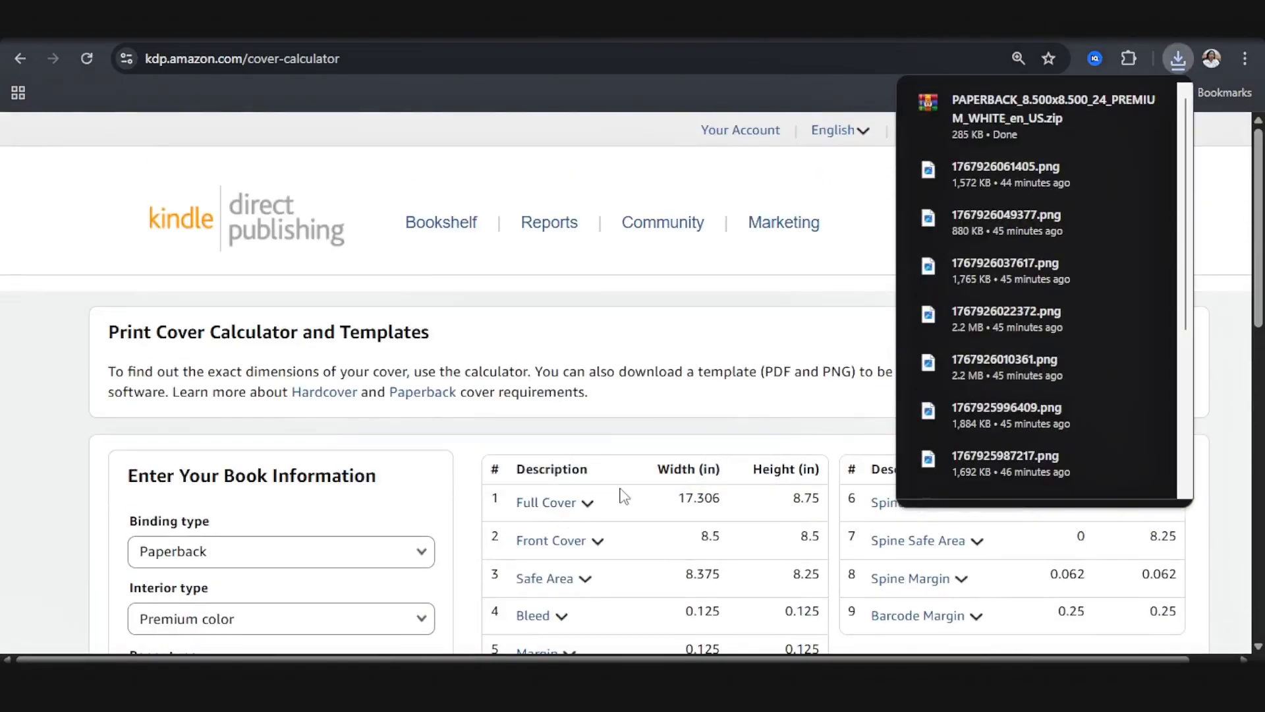
pyautogui.moveTo(732, 504); pyautogui.dragTo(675, 520)
pyautogui.hotkey('ctrl', 'c')
pyautogui.click(462, 686)
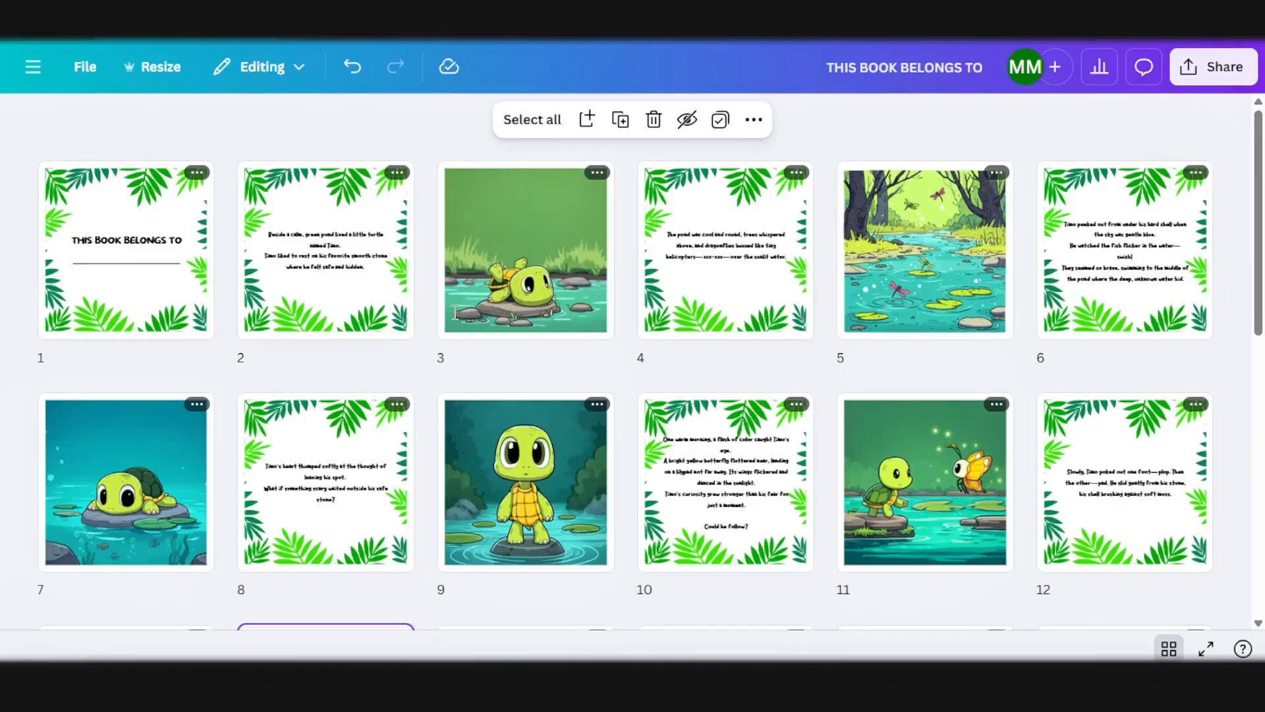
pyautogui.click(305, 29)
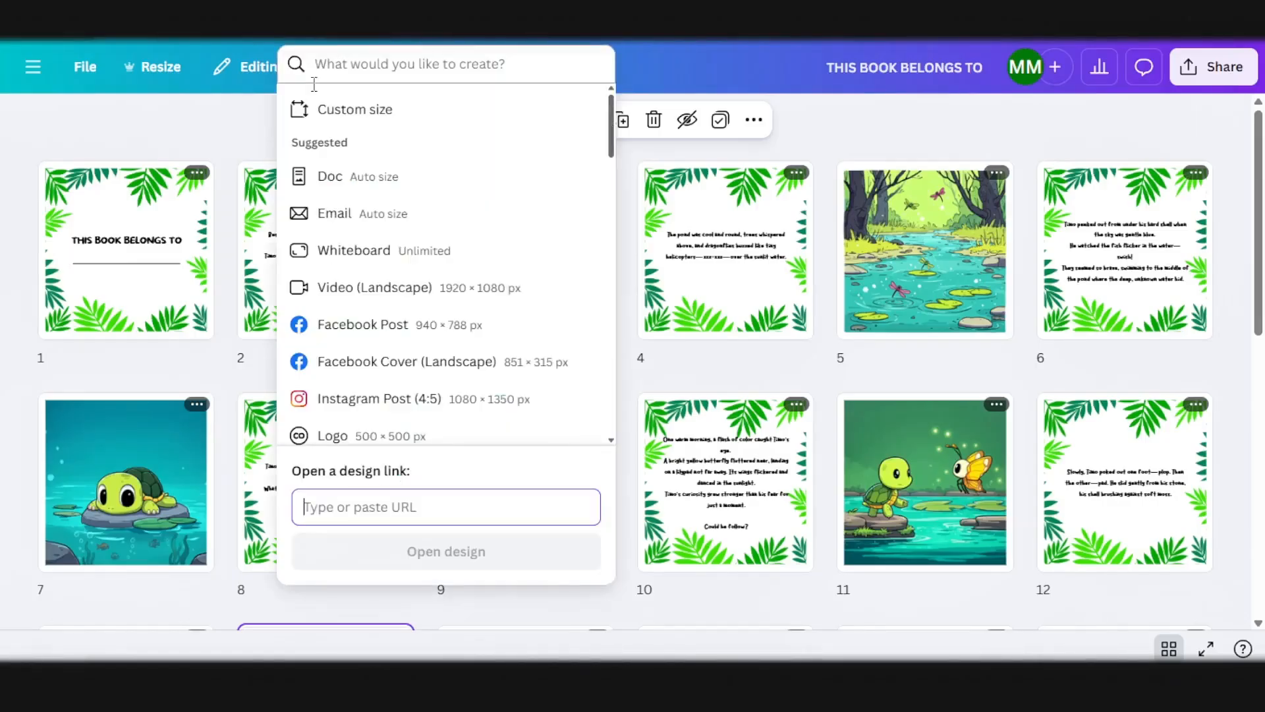
pyautogui.click(338, 113)
pyautogui.hotkey('ctrl', 'a')
pyautogui.hotkey('ctrl', 'v')
pyautogui.click(405, 197)
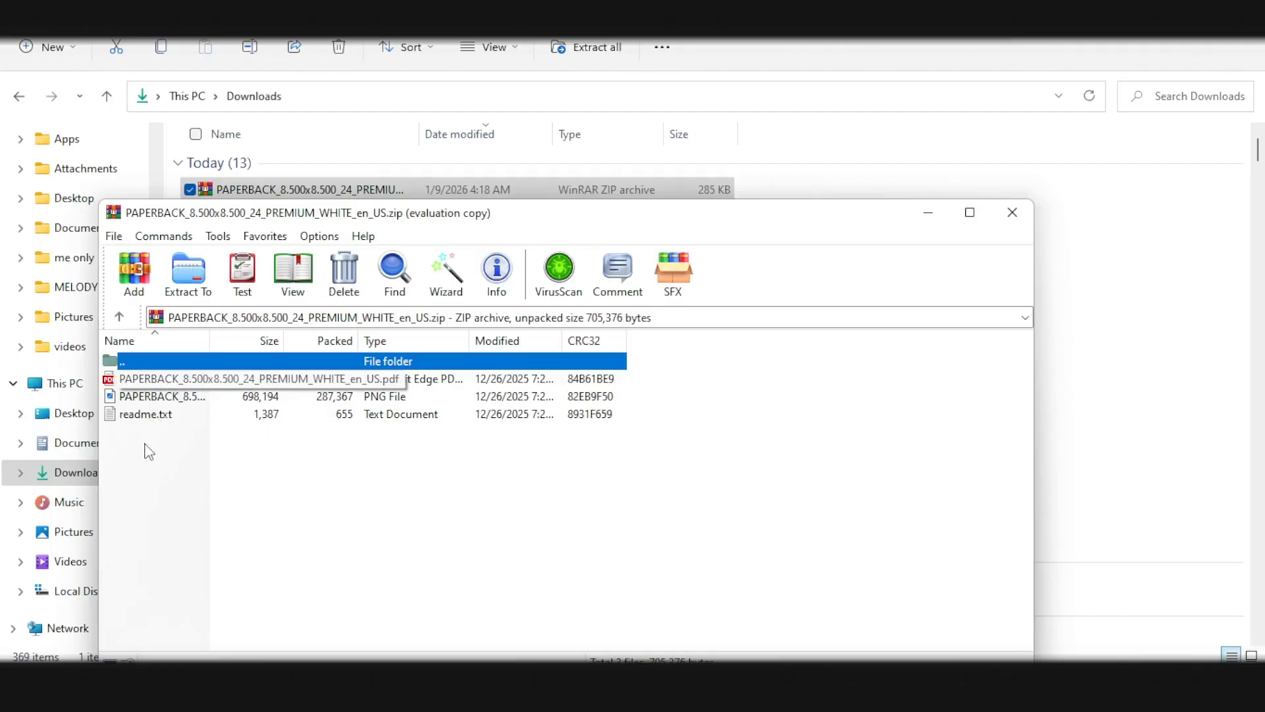
# Step: Upload the PNG version of the downloaded KDP cover template and add it to the blank 17.306 x 8.75 in page
pyautogui.click(356, 483)
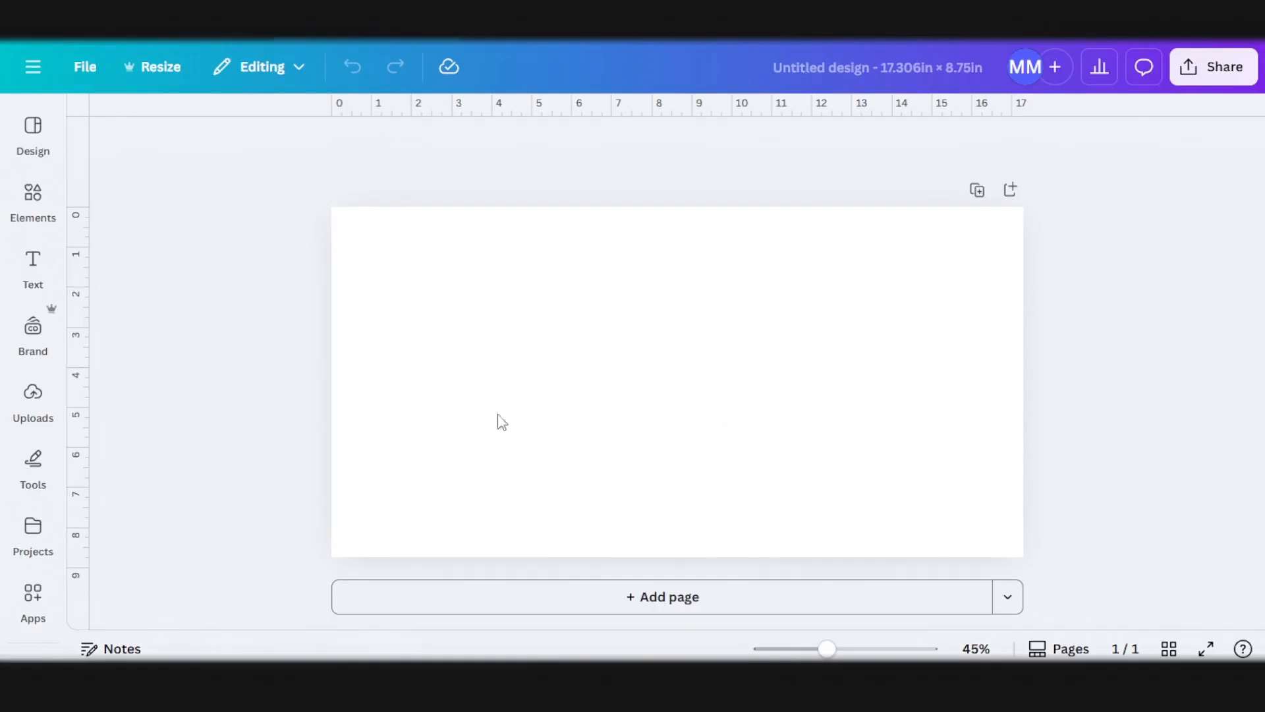
pyautogui.click(15, 290)
pyautogui.click(20, 396)
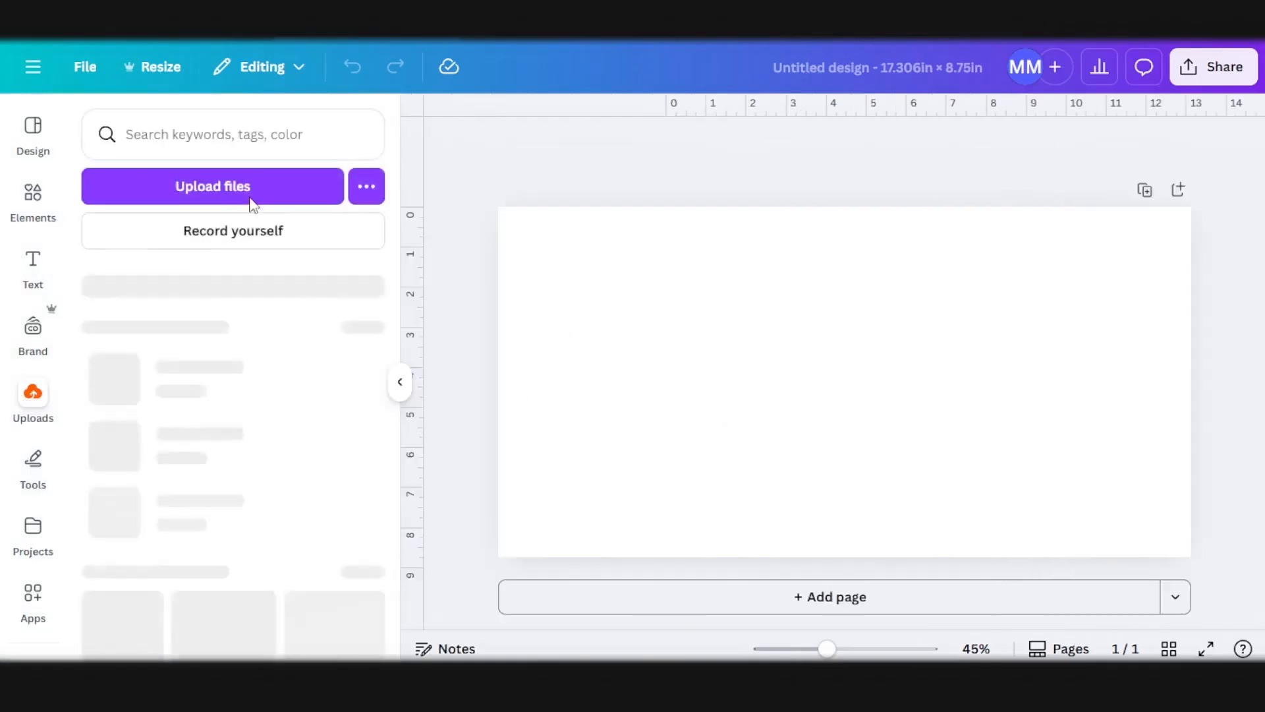
pyautogui.click(253, 195)
pyautogui.doubleClick(297, 170)
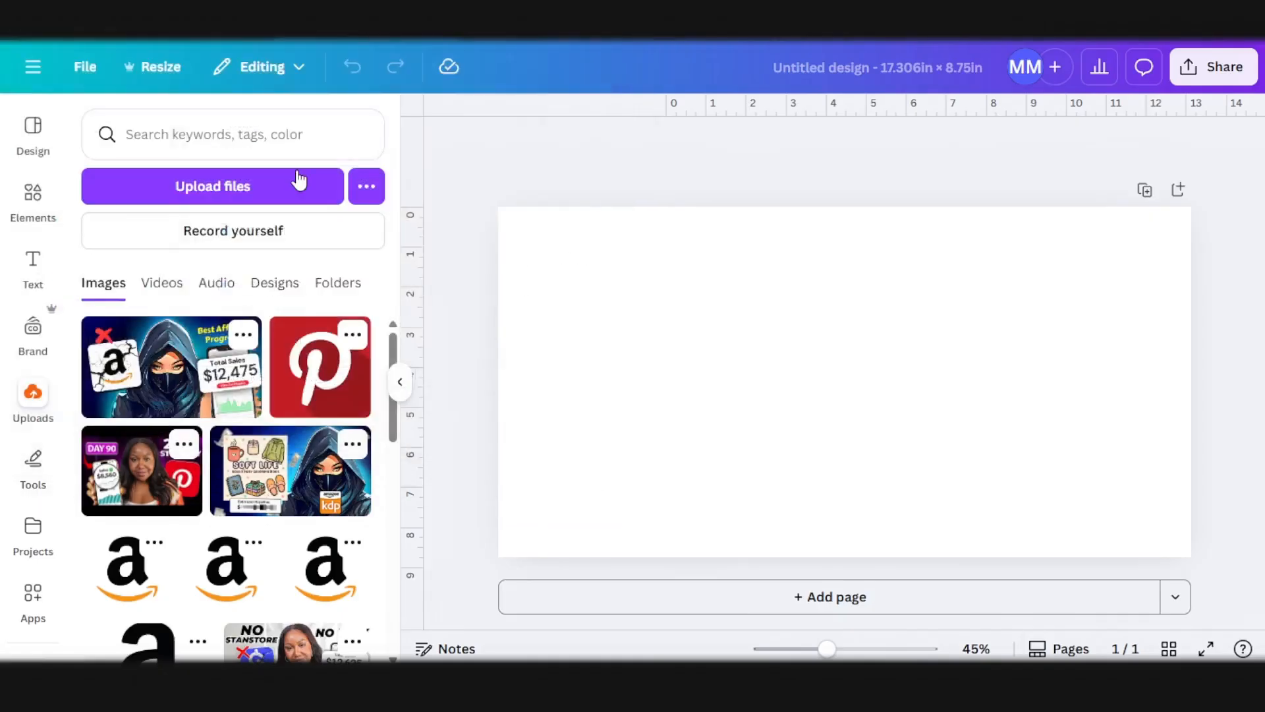
pyautogui.click(248, 395)
# Step: Align the cover template image with the page's top-left corner and enlarge it to fill the whole page
pyautogui.moveTo(760, 407); pyautogui.dragTo(627, 337)
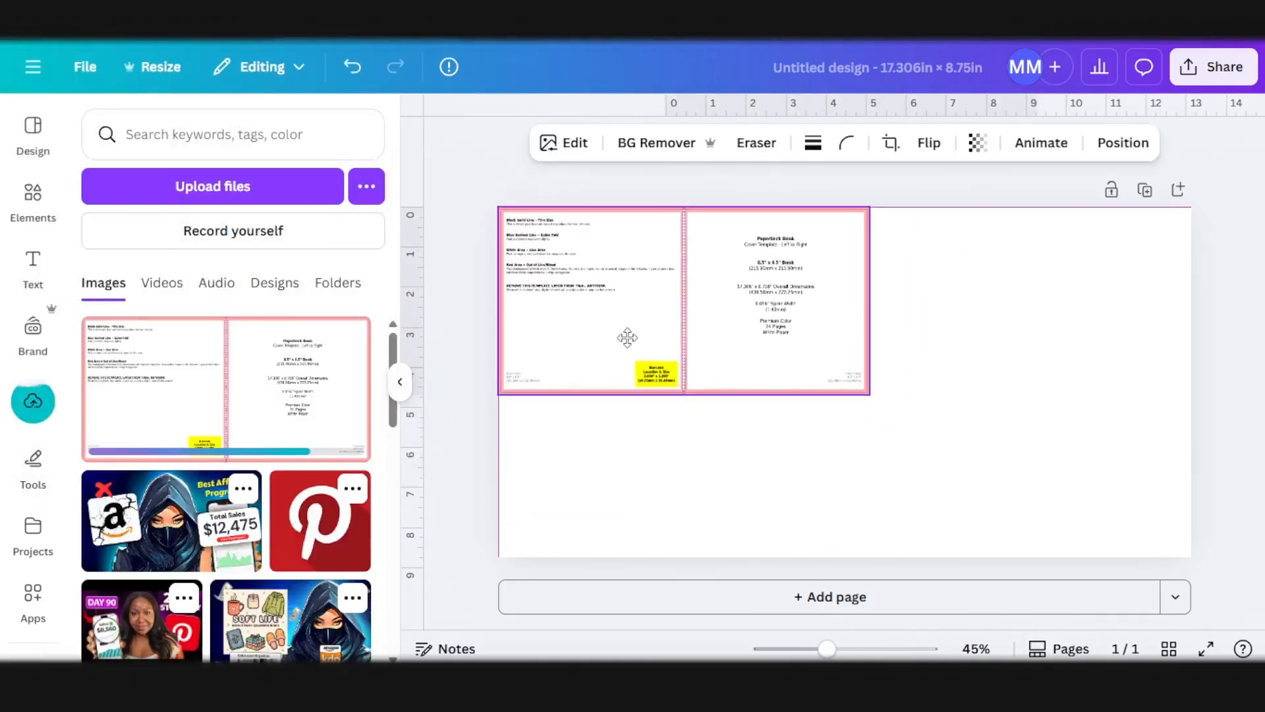
pyautogui.moveTo(868, 393); pyautogui.dragTo(1177, 597)
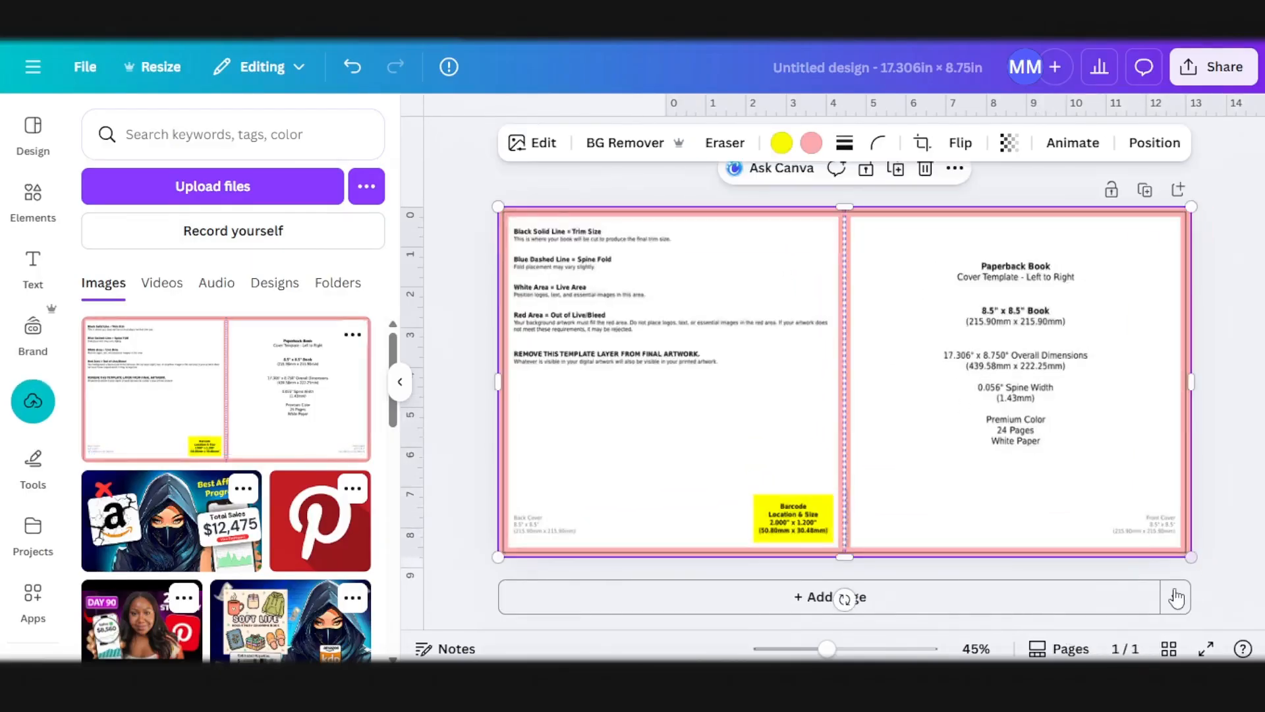
pyautogui.click(403, 389)
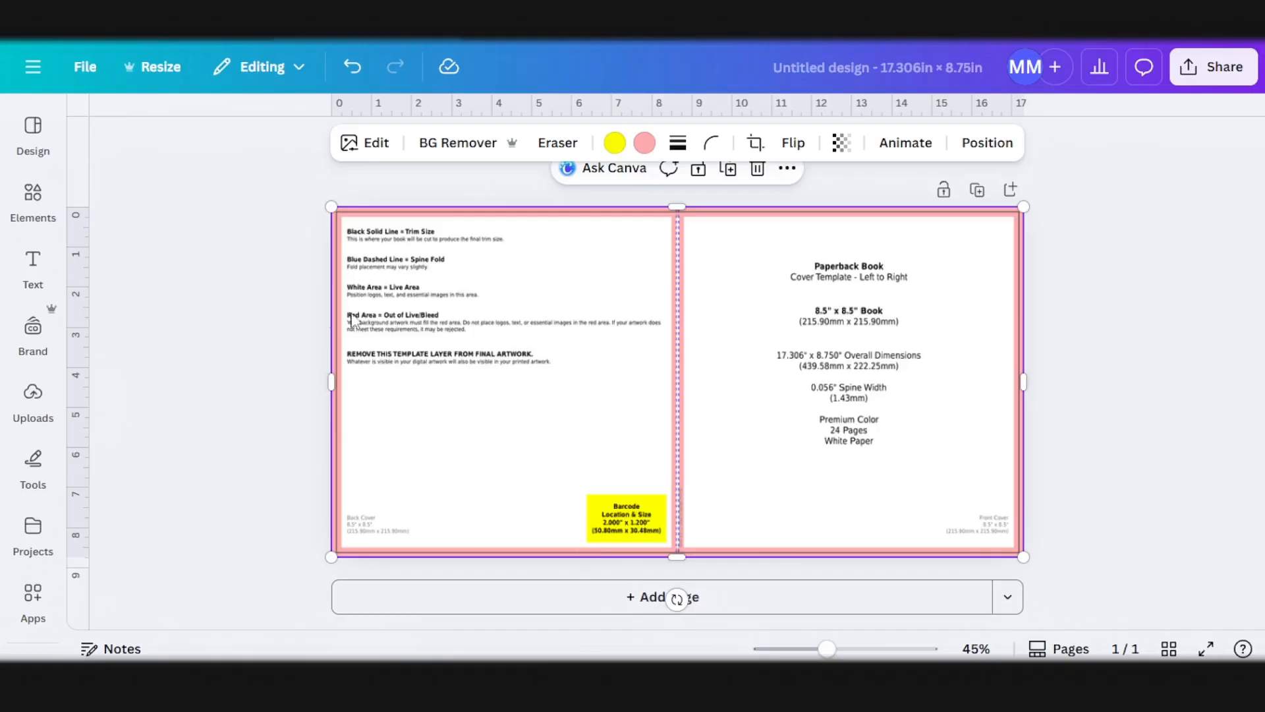
# Step: Add the Timo's Tiny Adventure title image from the Timo folder and enlarge it to fill the front cover half
pyautogui.click(33, 593)
pyautogui.click(32, 557)
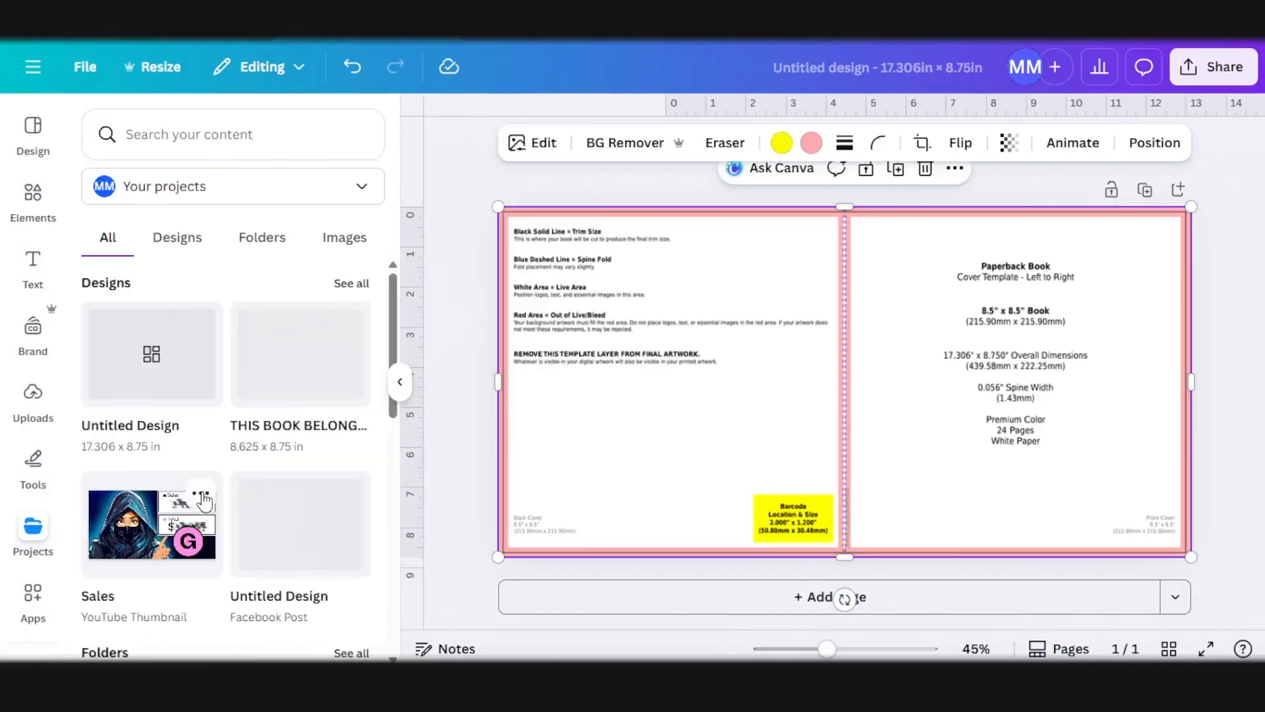
pyautogui.scroll(-3, 217, 526)
pyautogui.click(158, 642)
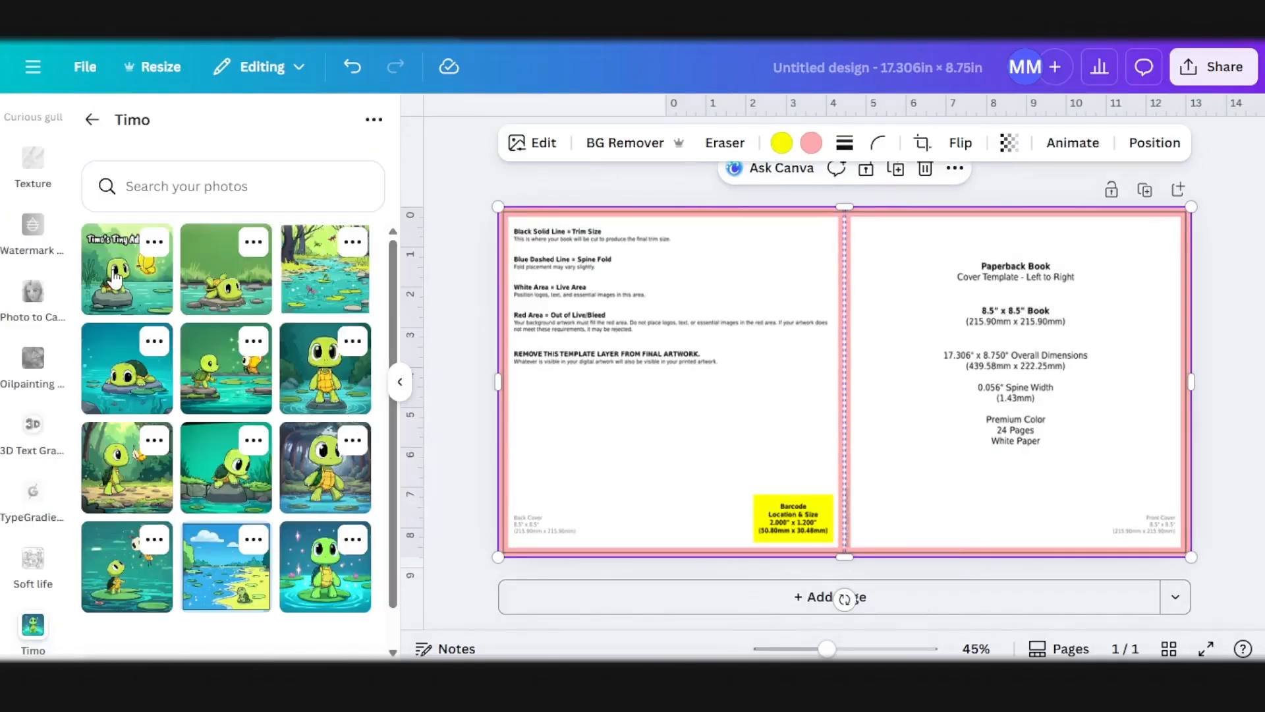
pyautogui.click(117, 277)
pyautogui.moveTo(773, 349); pyautogui.dragTo(906, 305)
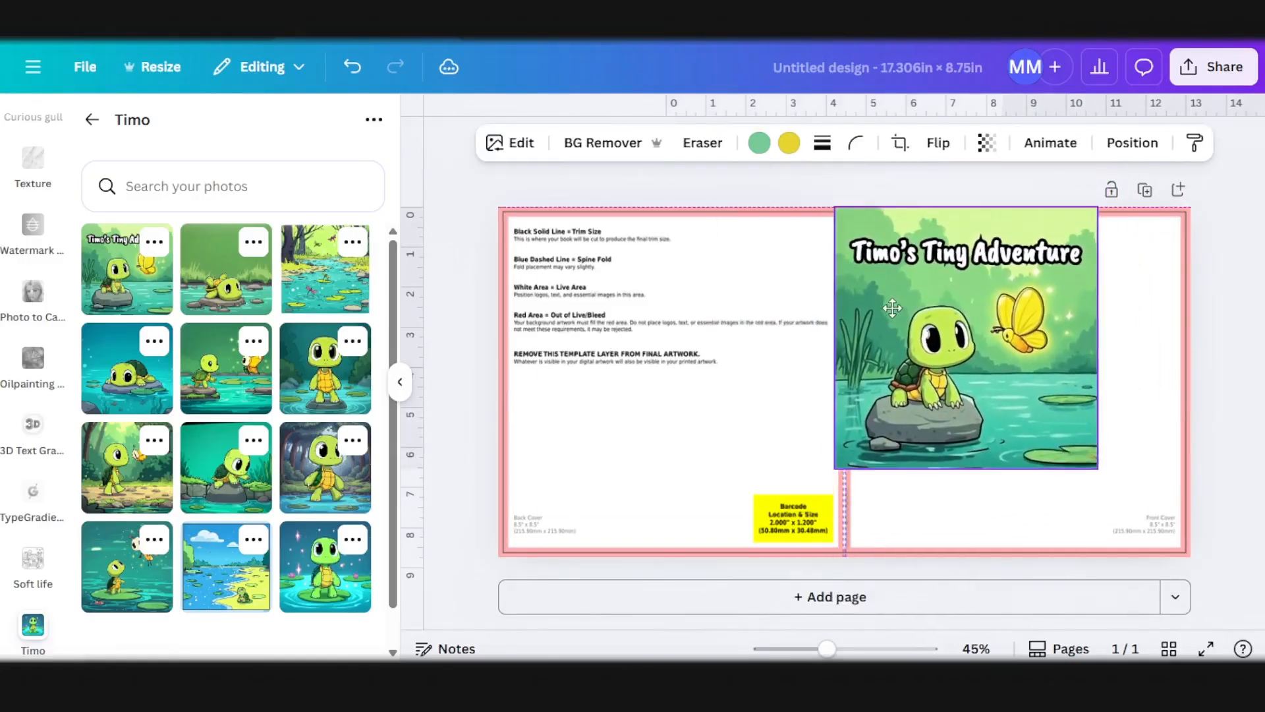
pyautogui.moveTo(1112, 486); pyautogui.dragTo(1175, 592)
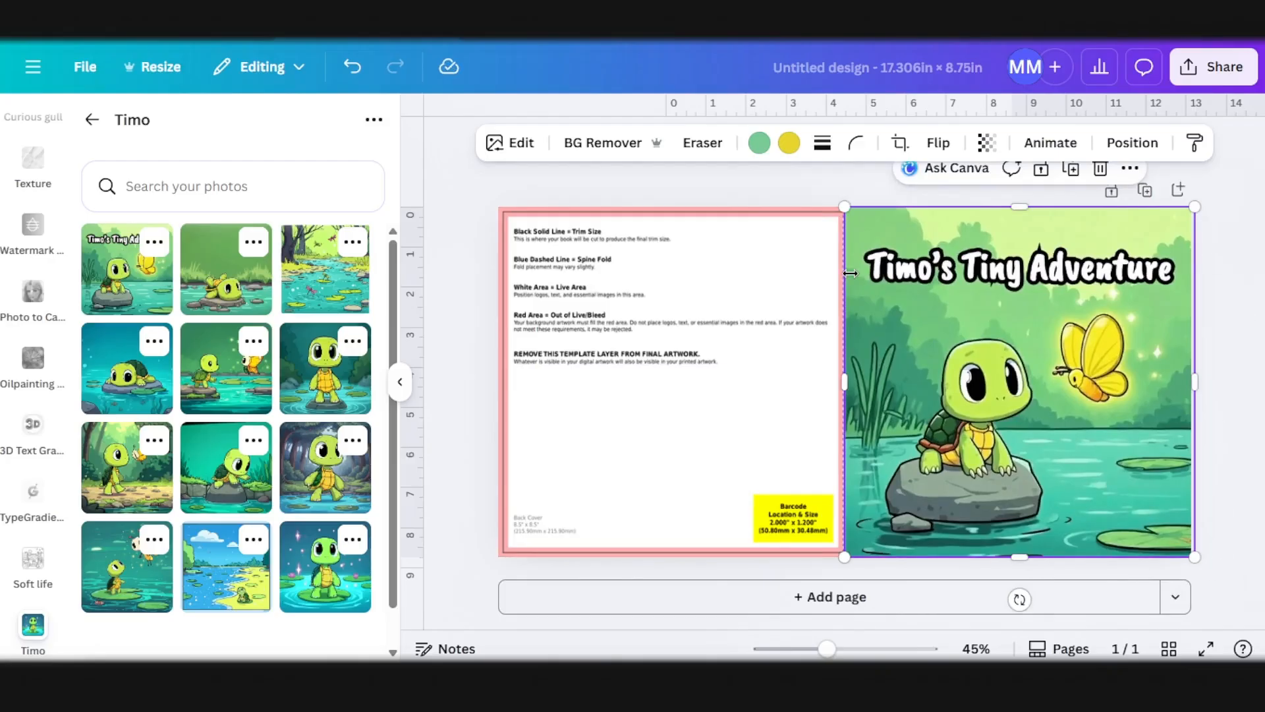
# Step: Switch to ReadKidz and download the unused cover variant showing a forest pond with stepping stones and pink water lilies
pyautogui.moveTo(361, 682)
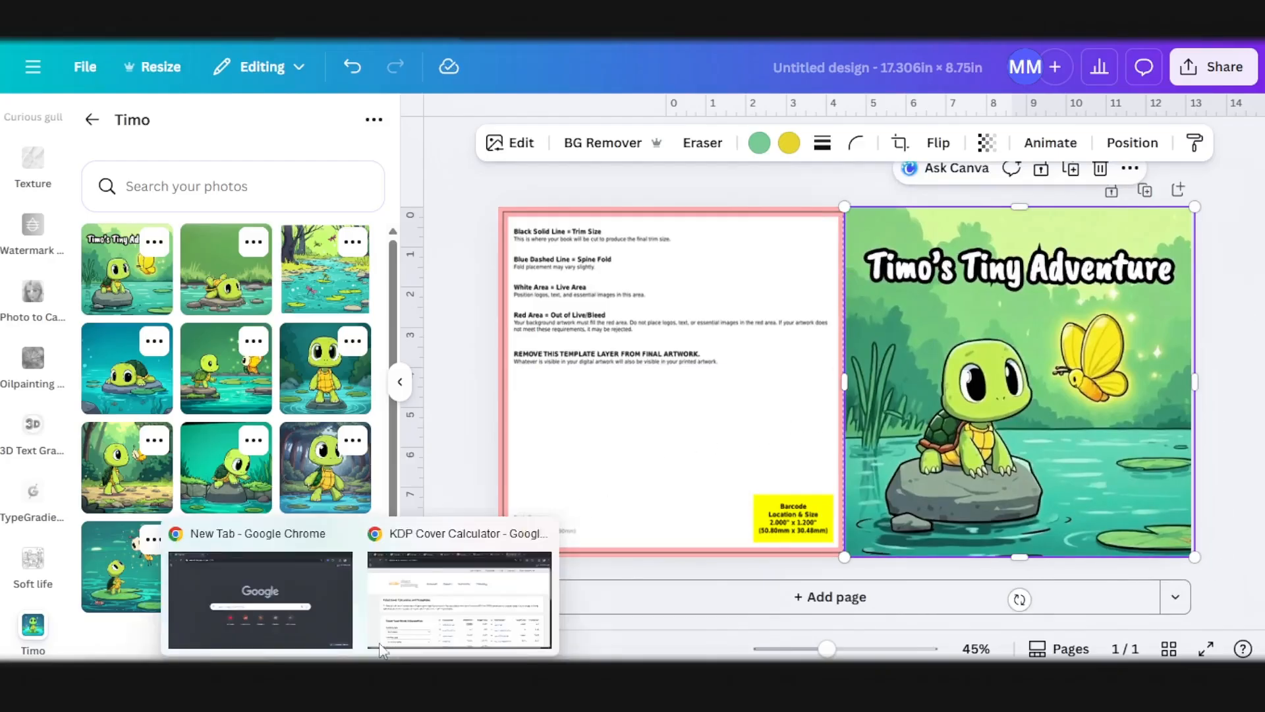
pyautogui.click(399, 611)
pyautogui.click(637, 29)
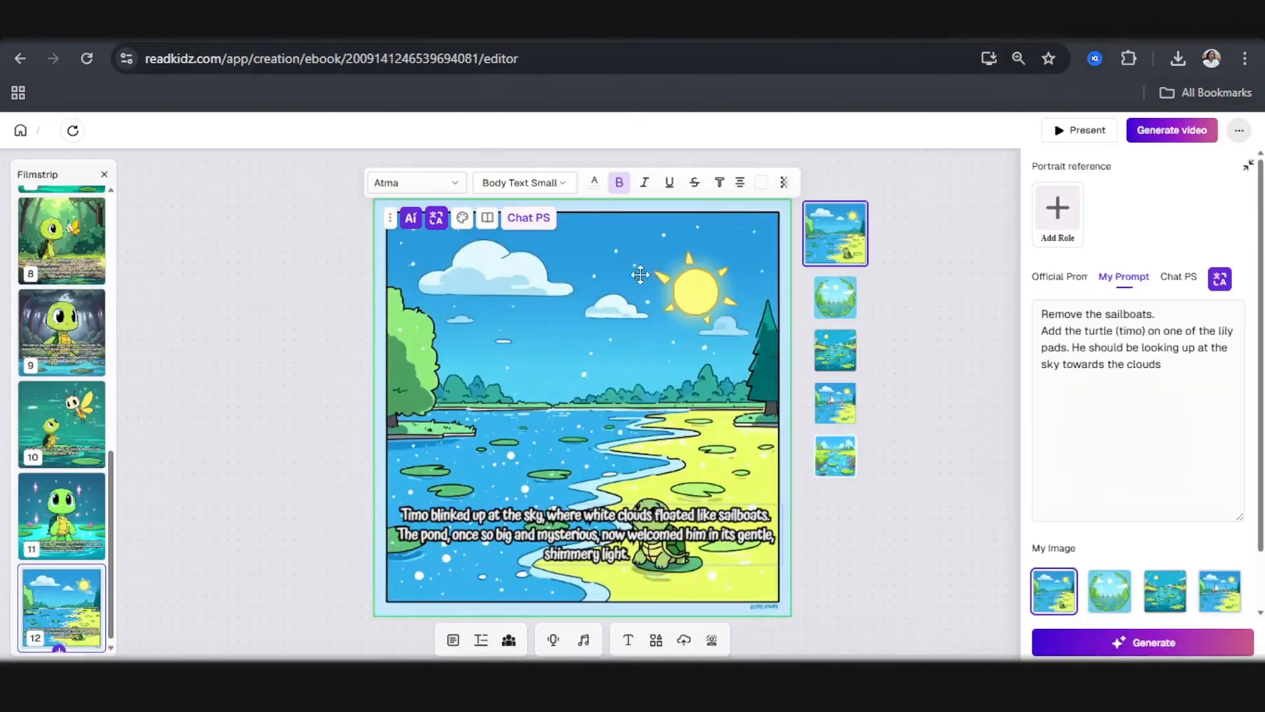
pyautogui.scroll(8, 81, 296)
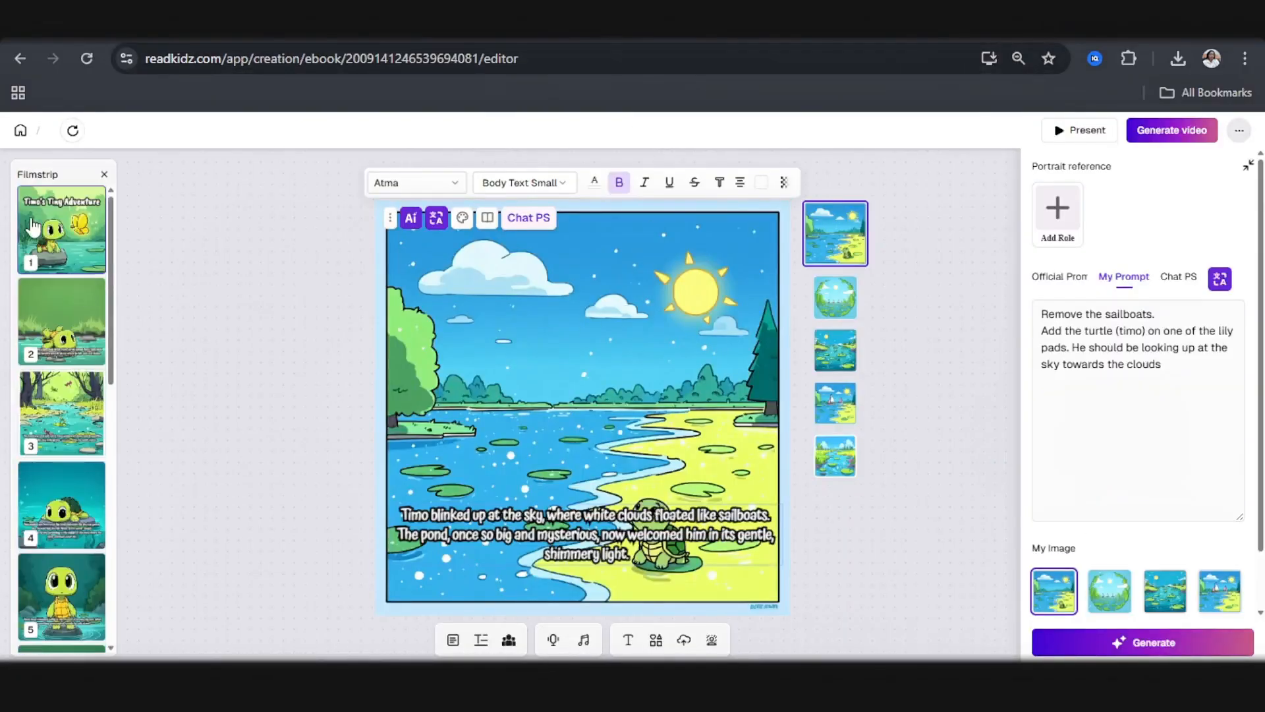
pyautogui.click(59, 245)
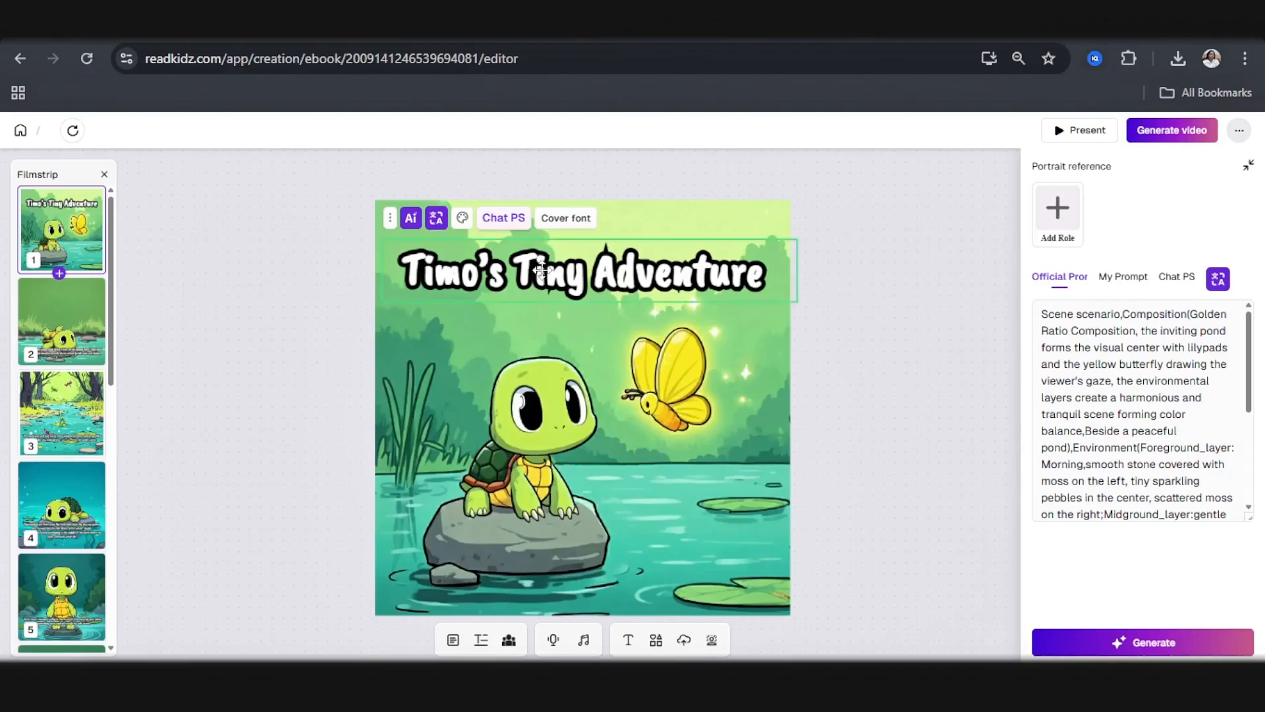
pyautogui.click(728, 347)
pyautogui.scroll(-10, 831, 409)
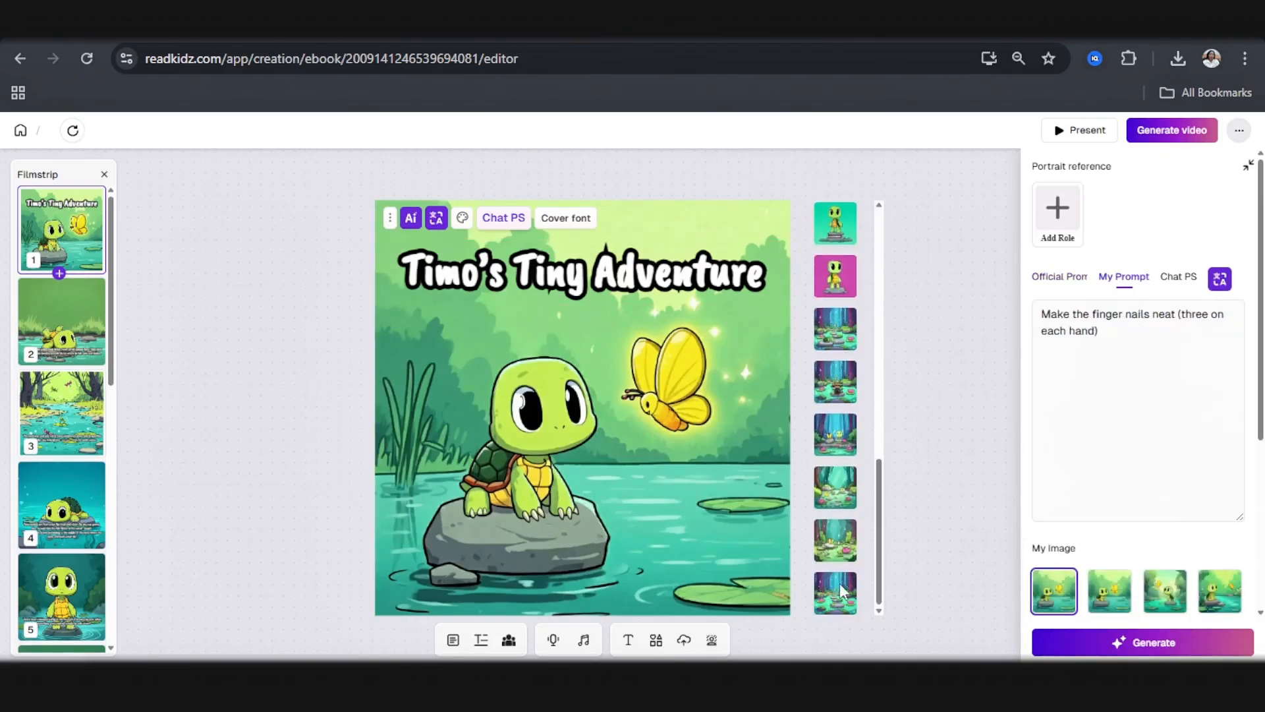
pyautogui.click(843, 591)
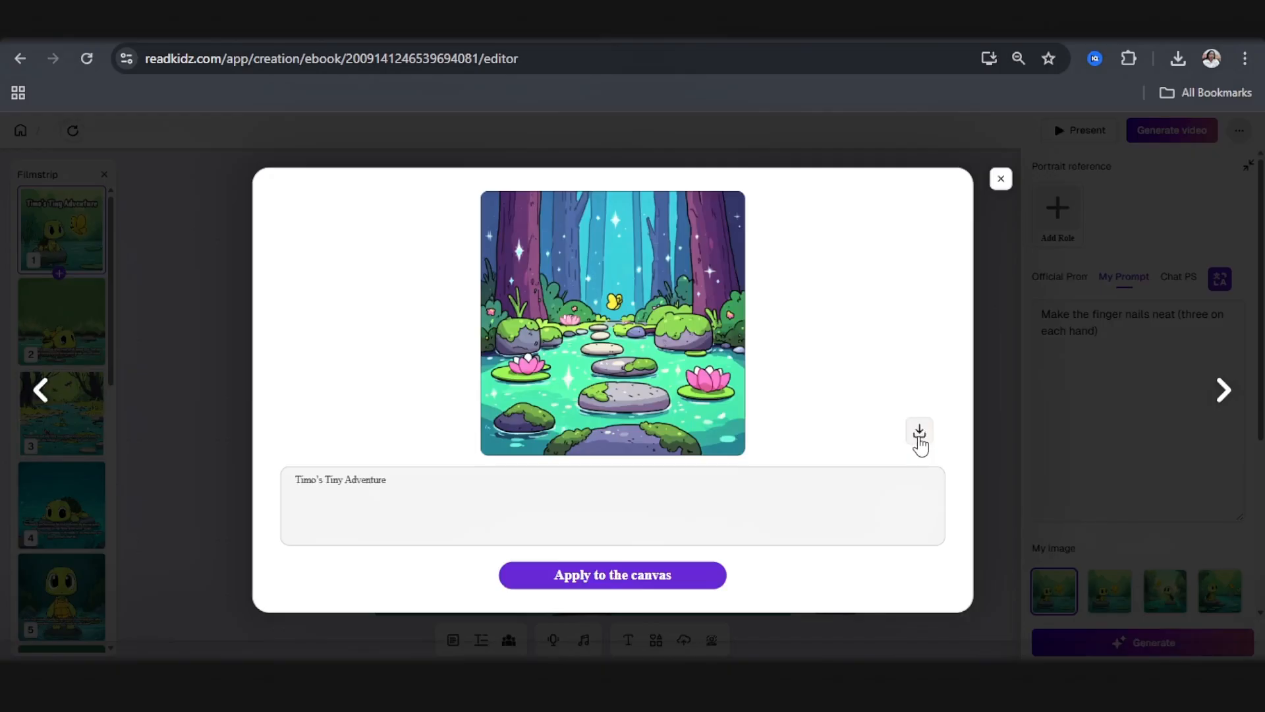
pyautogui.click(919, 438)
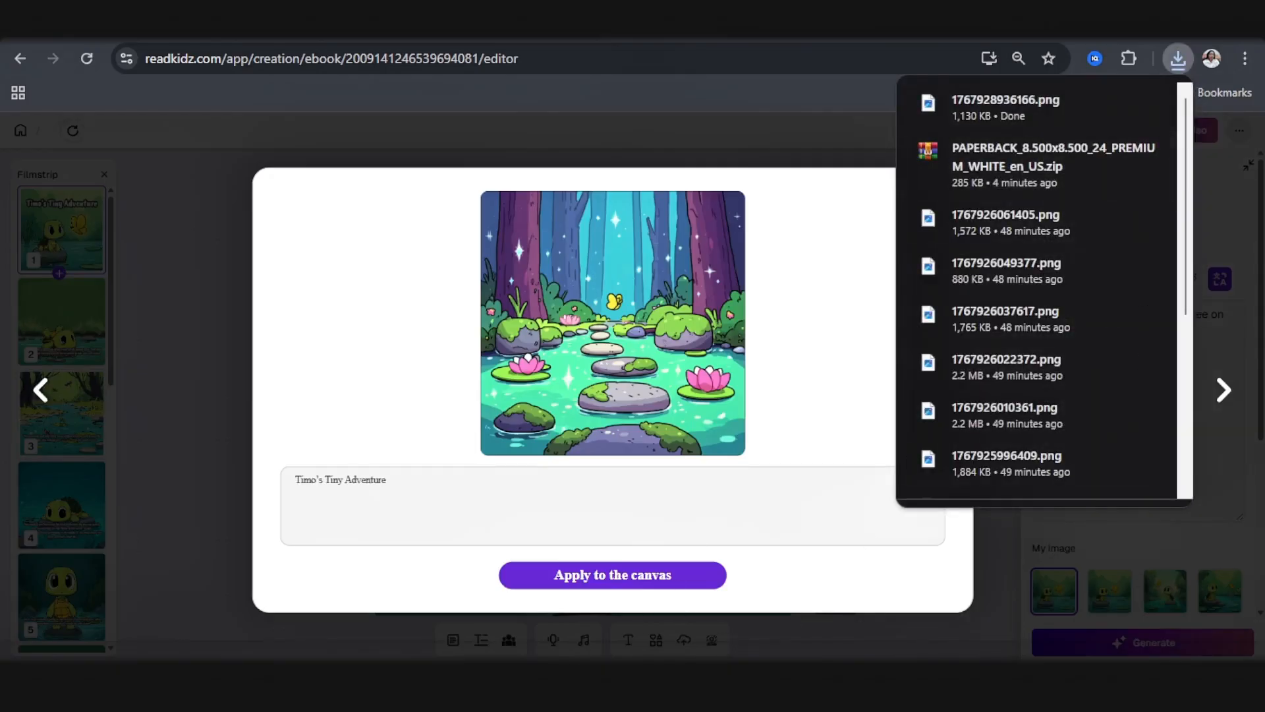
# Step: Return to Canva, upload the downloaded forest pond image to the Timo folder and add it to the cover page
pyautogui.click(441, 682)
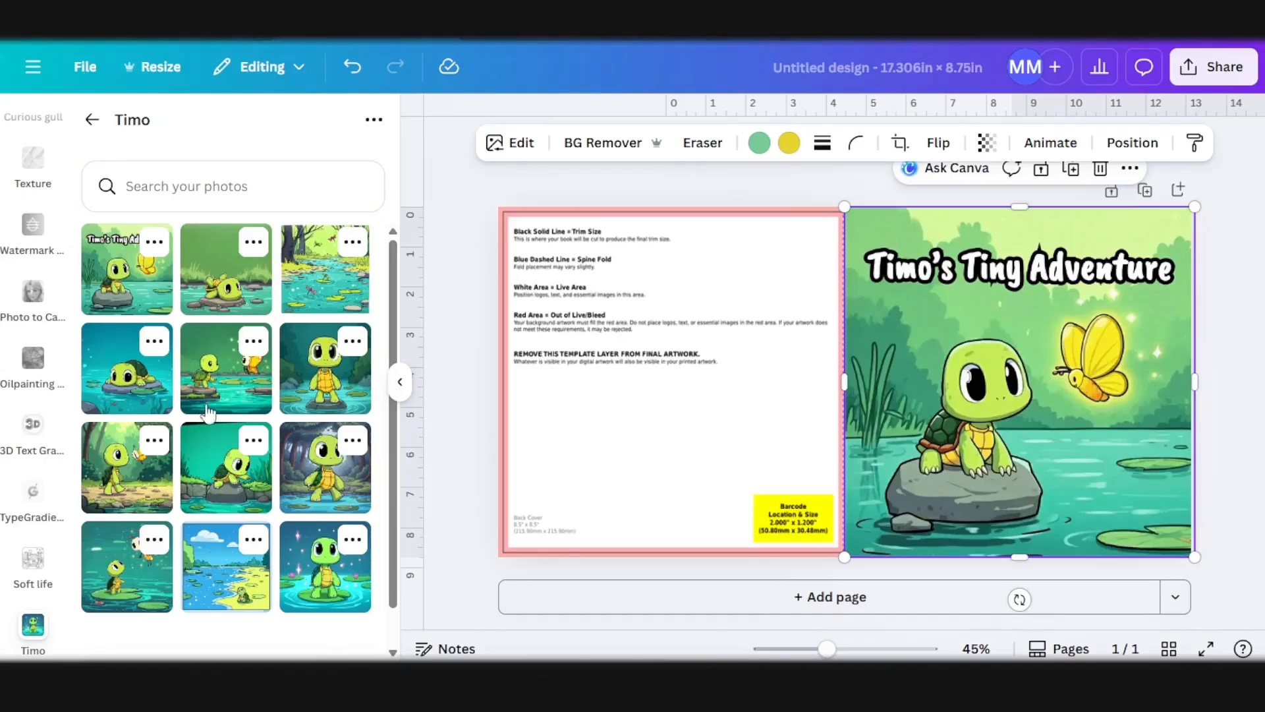
pyautogui.click(373, 120)
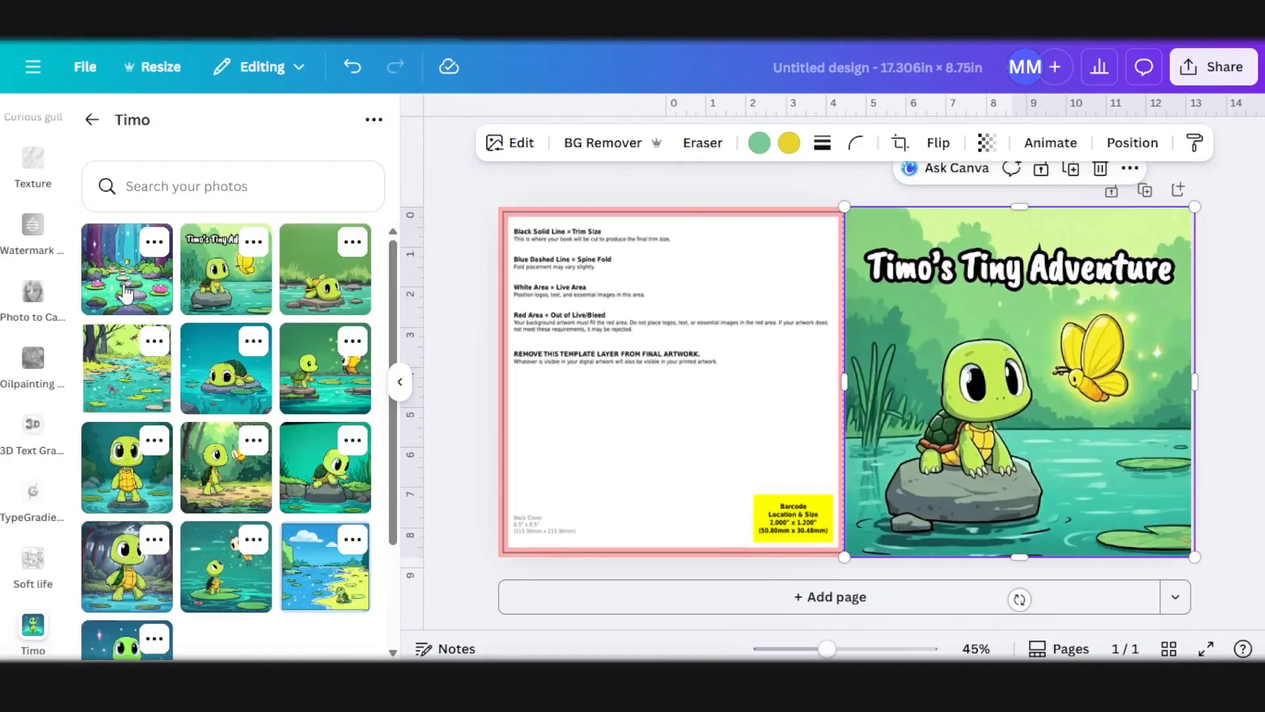
pyautogui.click(124, 287)
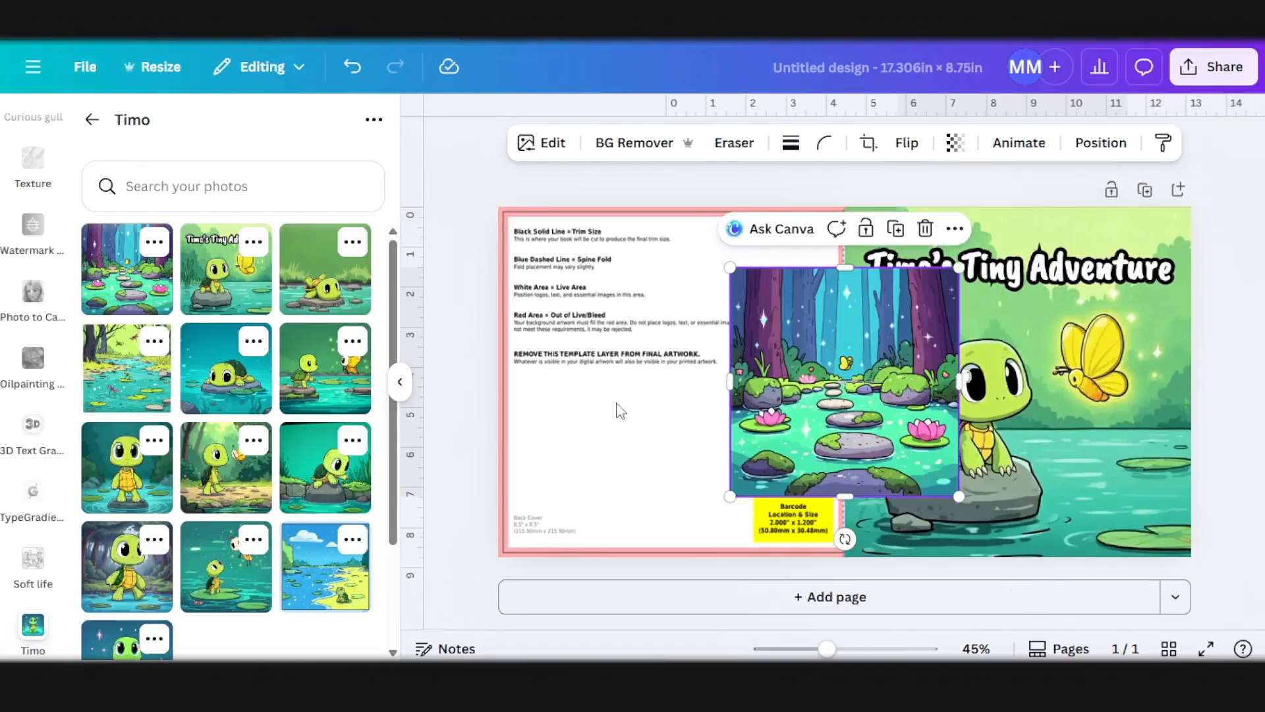
# Step: Align the forest pond image with the page's top-left corner and enlarge it to fill the back cover half up to the spine
pyautogui.moveTo(802, 371); pyautogui.dragTo(571, 310)
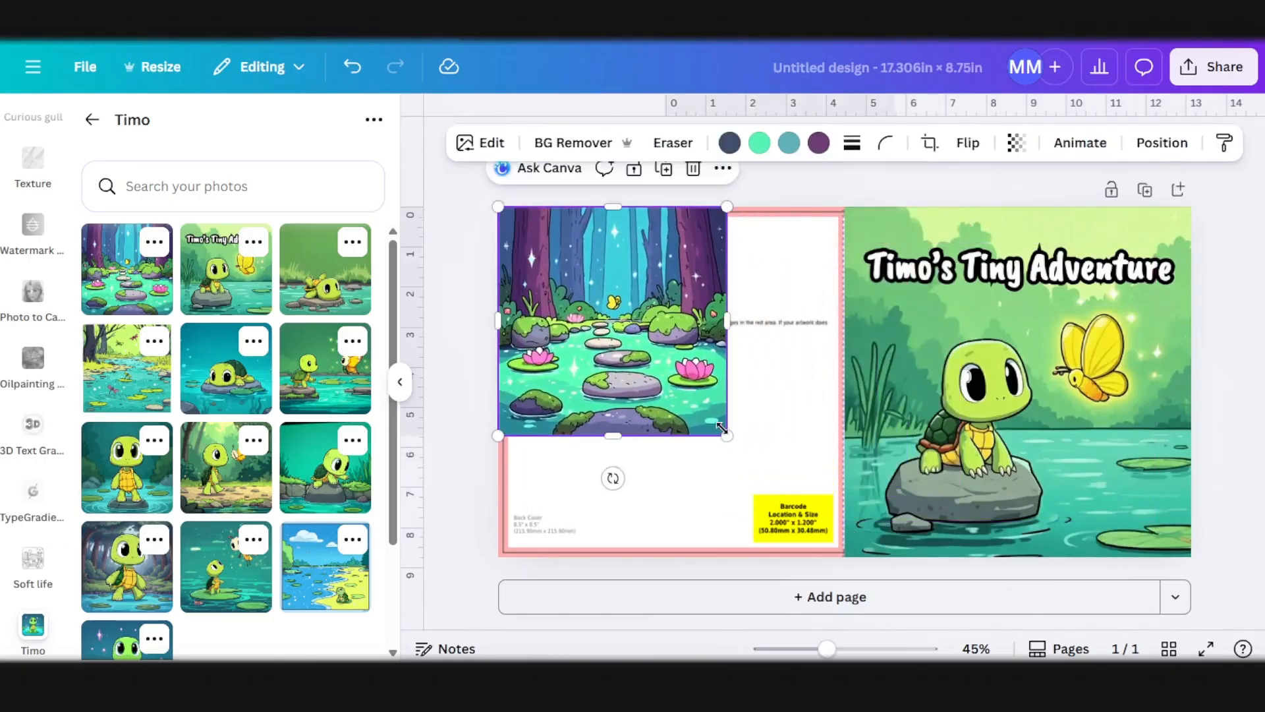
pyautogui.moveTo(727, 437); pyautogui.dragTo(825, 565)
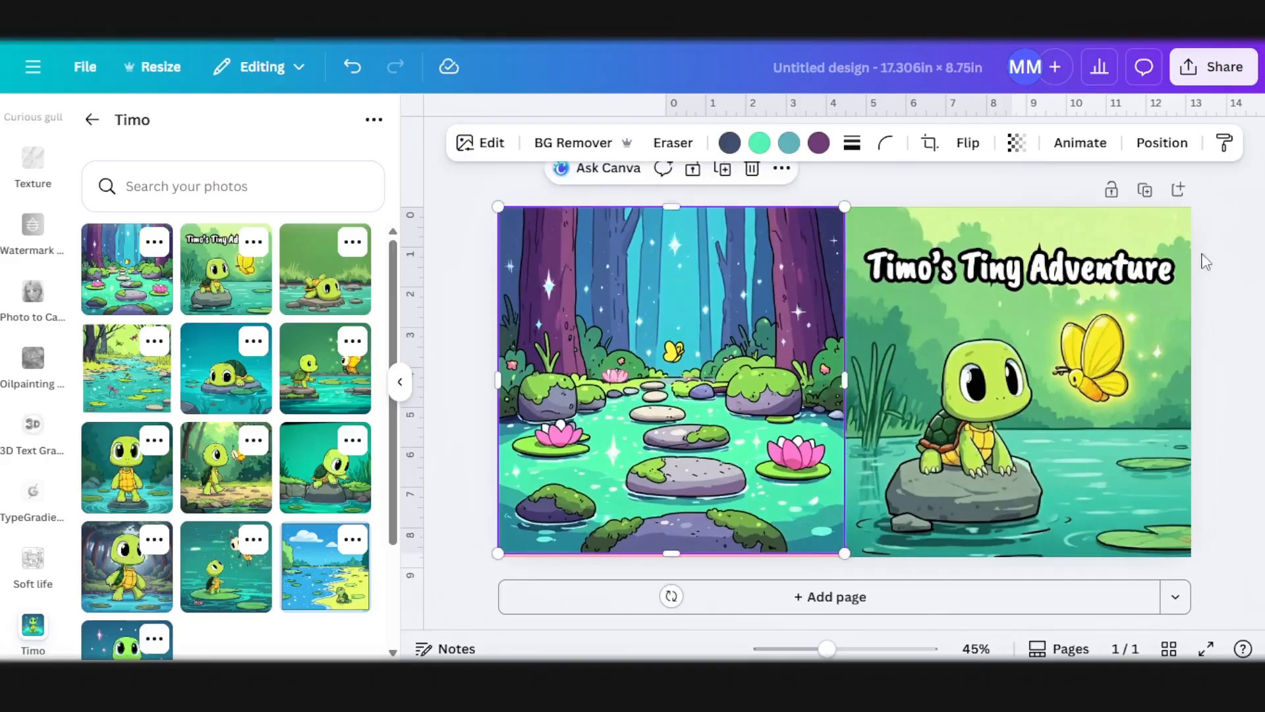
pyautogui.click(1227, 266)
pyautogui.click(784, 449)
pyautogui.moveTo(784, 448); pyautogui.dragTo(784, 453)
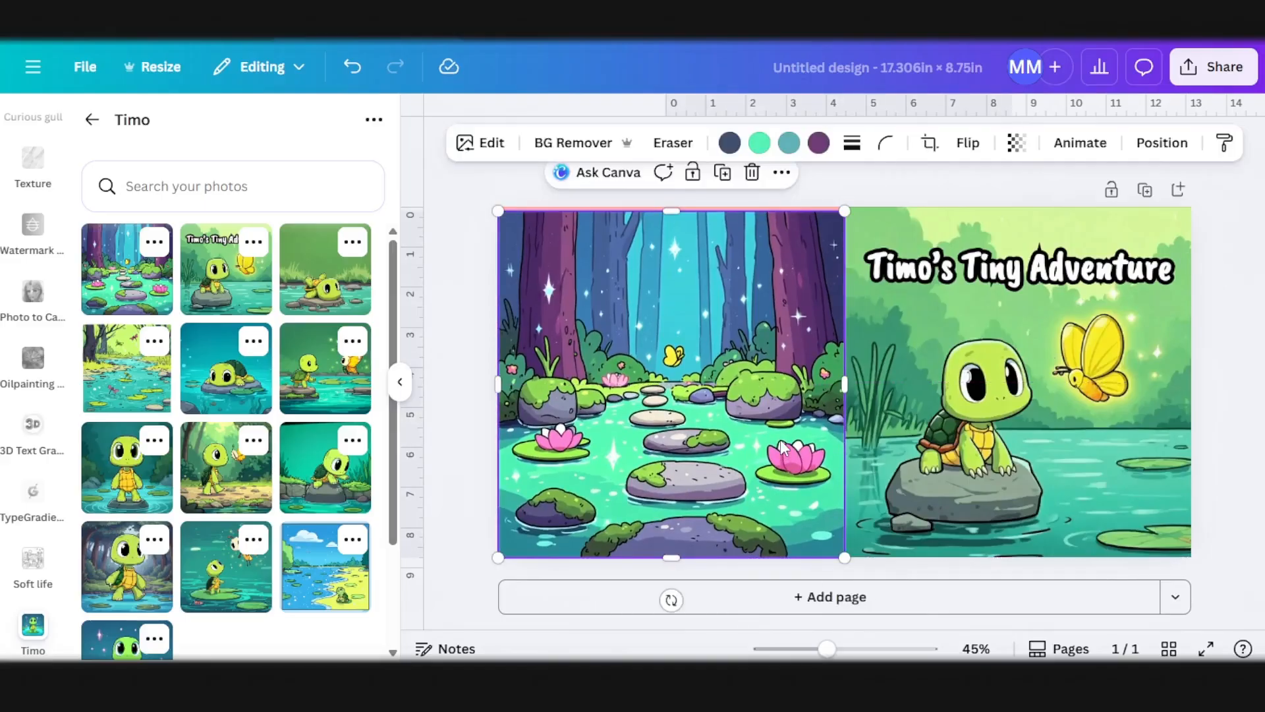
pyautogui.moveTo(498, 211); pyautogui.dragTo(493, 207)
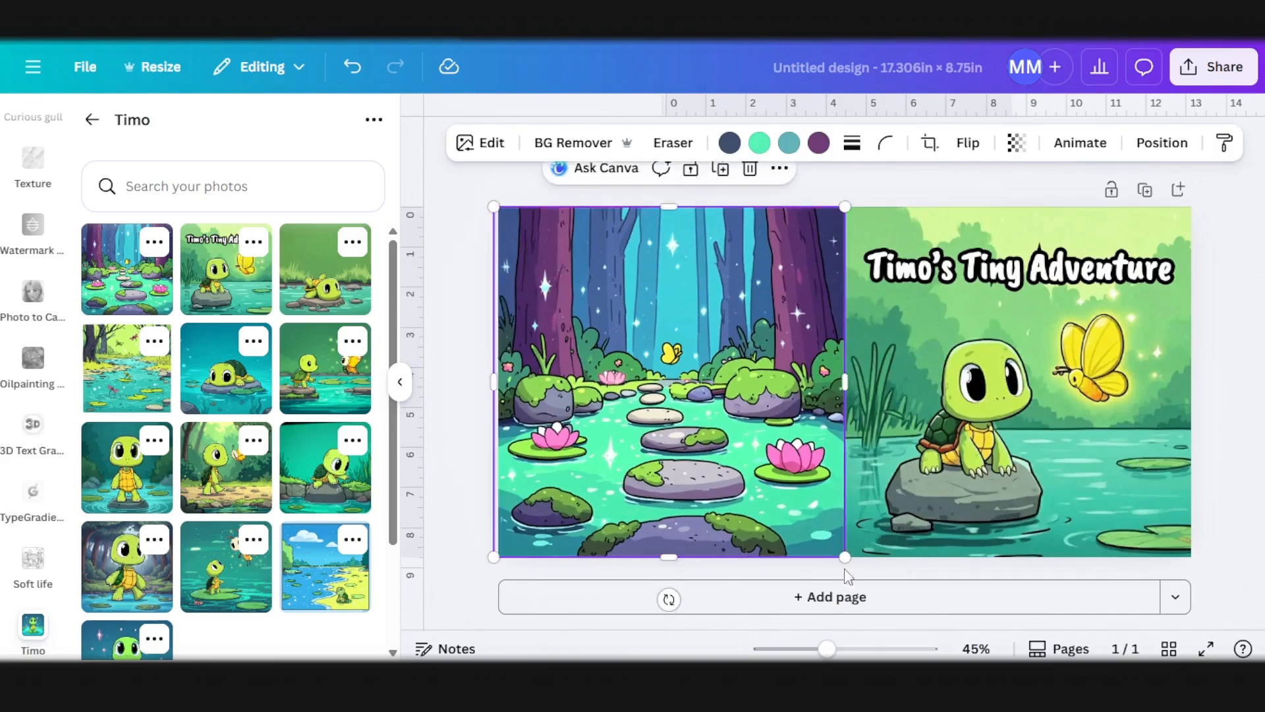
pyautogui.click(1222, 373)
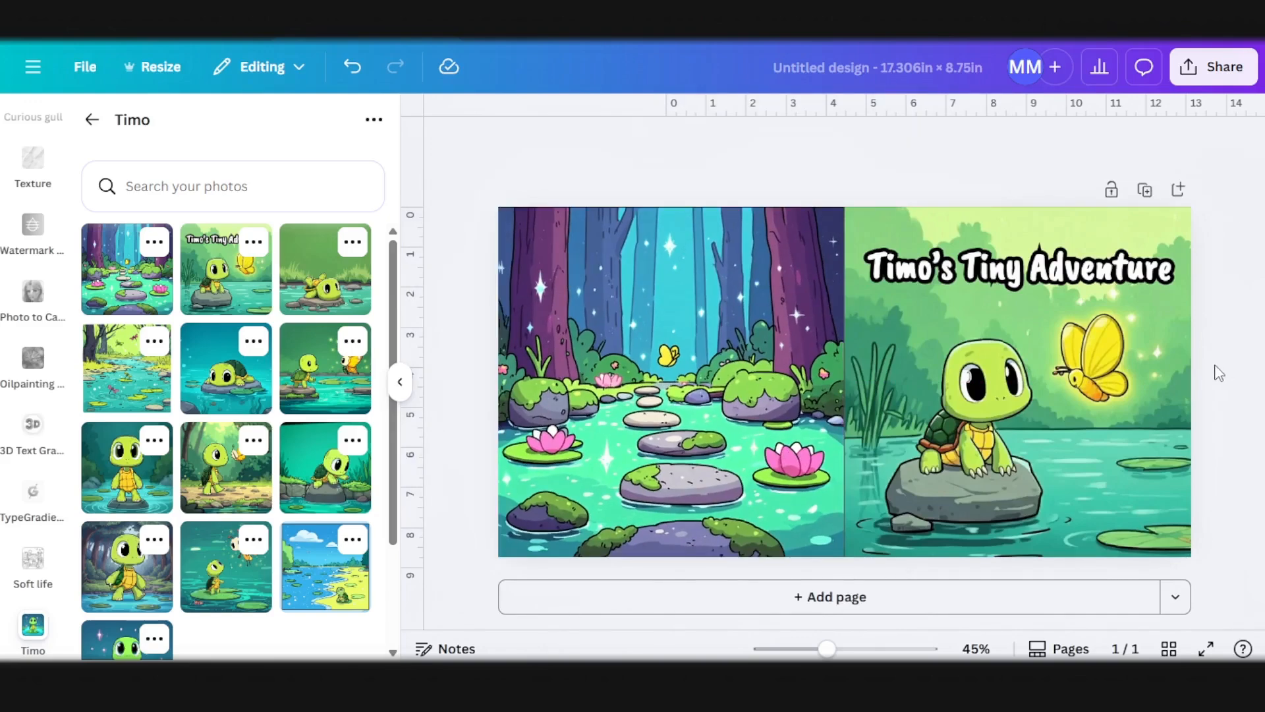
# Step: Add a text box reading "By TFI Designs" to the cover
pyautogui.scroll(10, 23, 250)
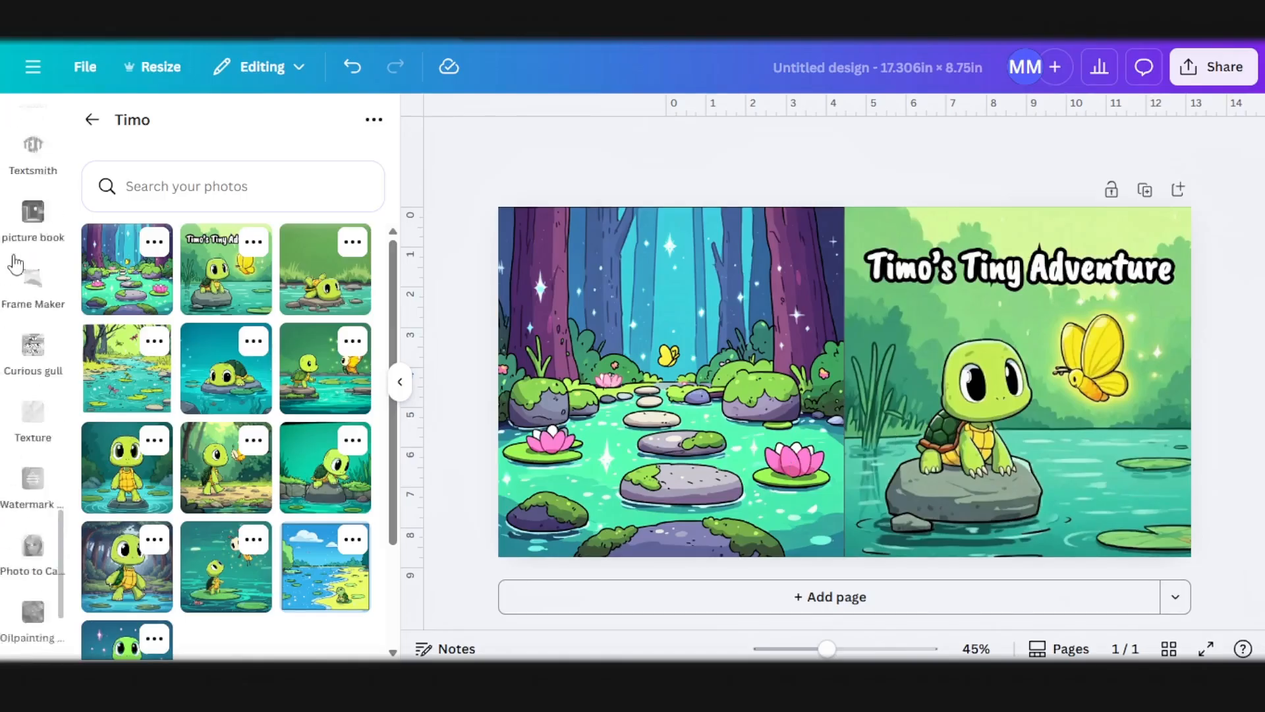
pyautogui.scroll(5, 23, 251)
pyautogui.click(30, 260)
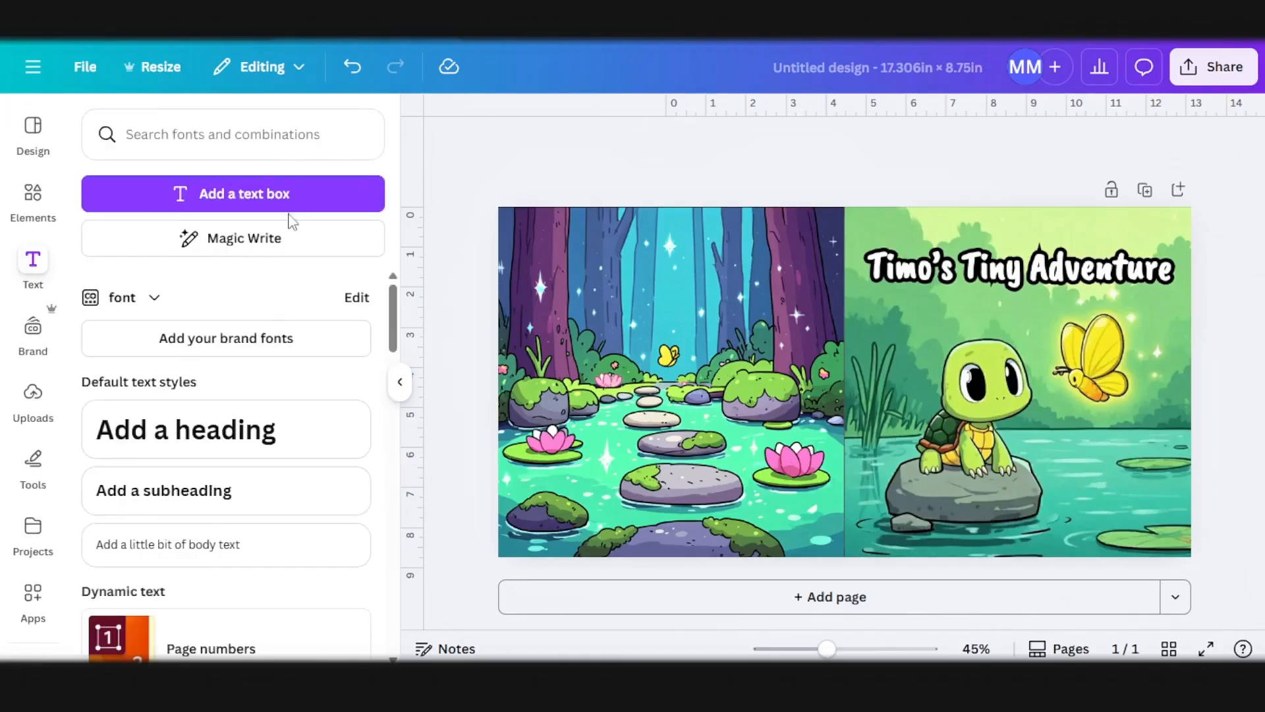
pyautogui.click(263, 191)
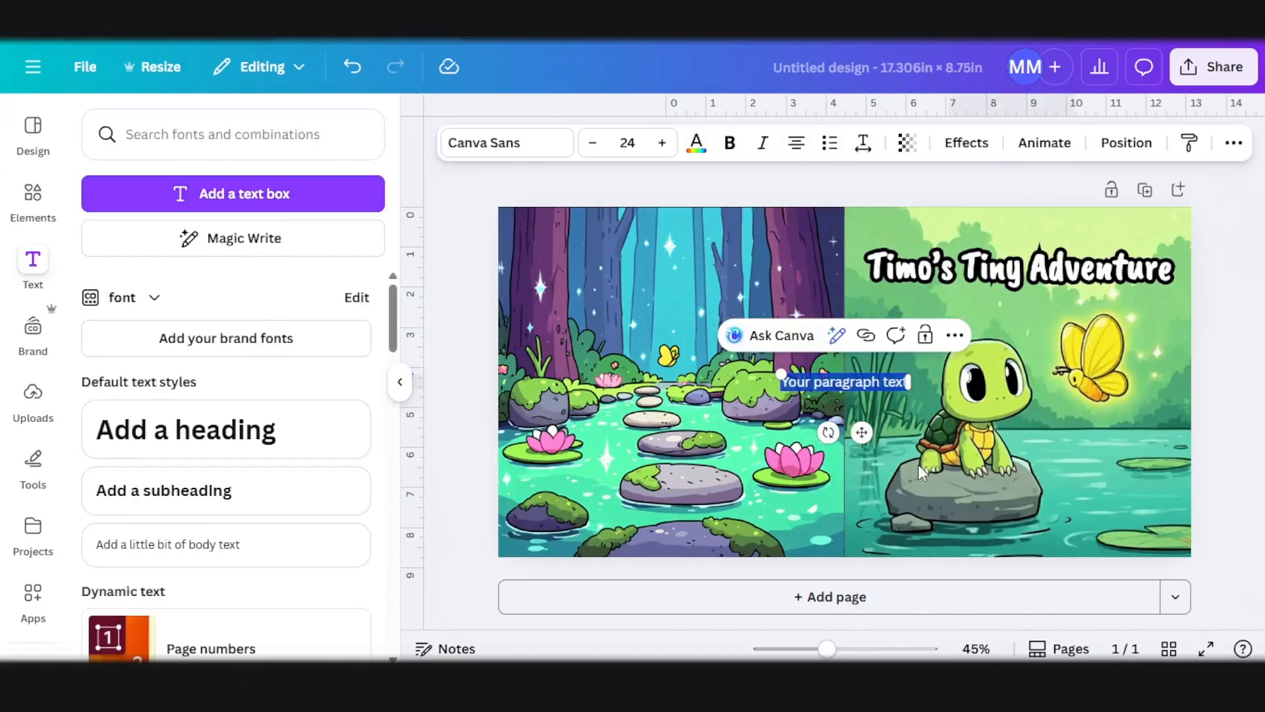
pyautogui.write('By Th')
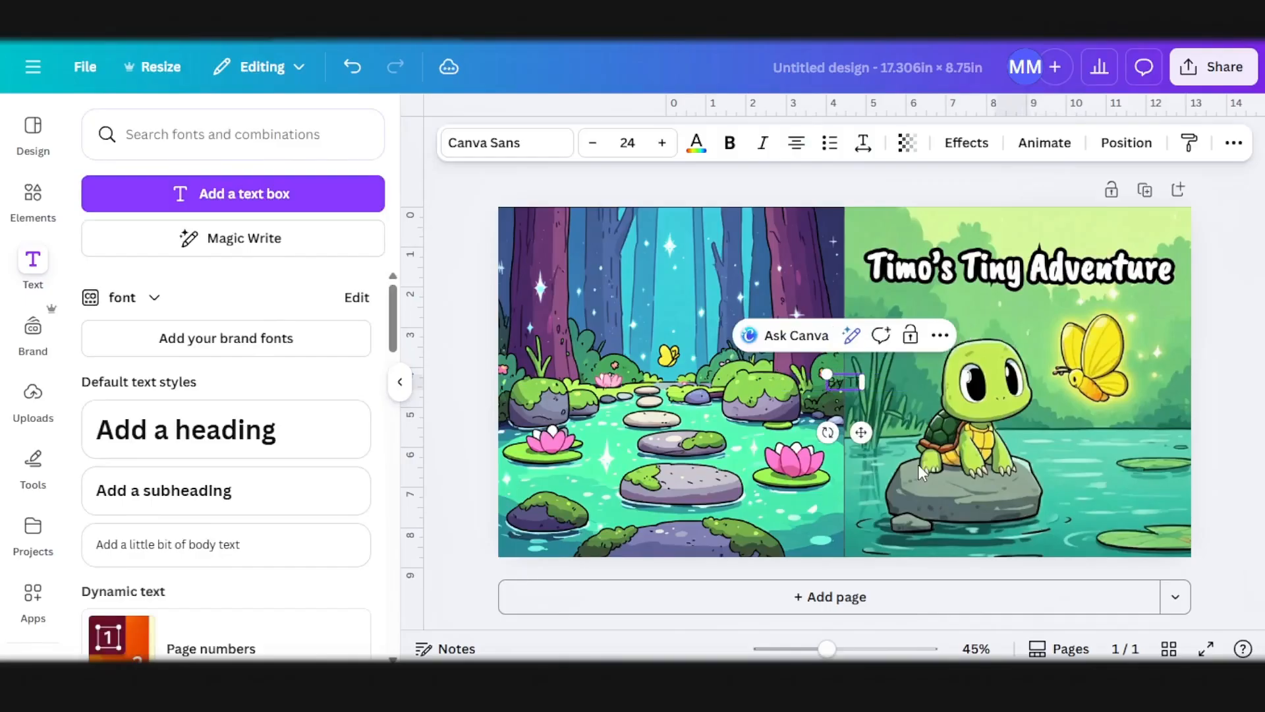
pyautogui.write('I Designs')
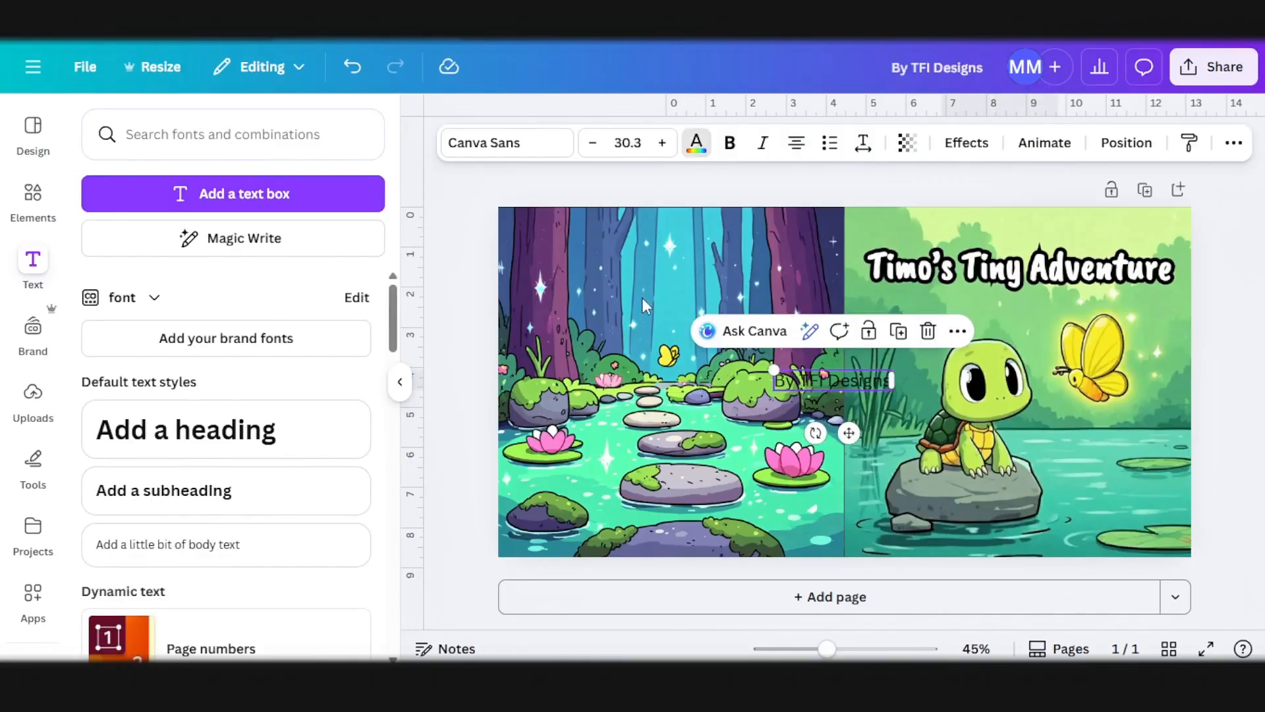
# Step: Format the "By TFI Designs" text in white Marykate at size 59.9 and place it near the back cover's lower-left corner
pyautogui.click(696, 143)
pyautogui.click(184, 258)
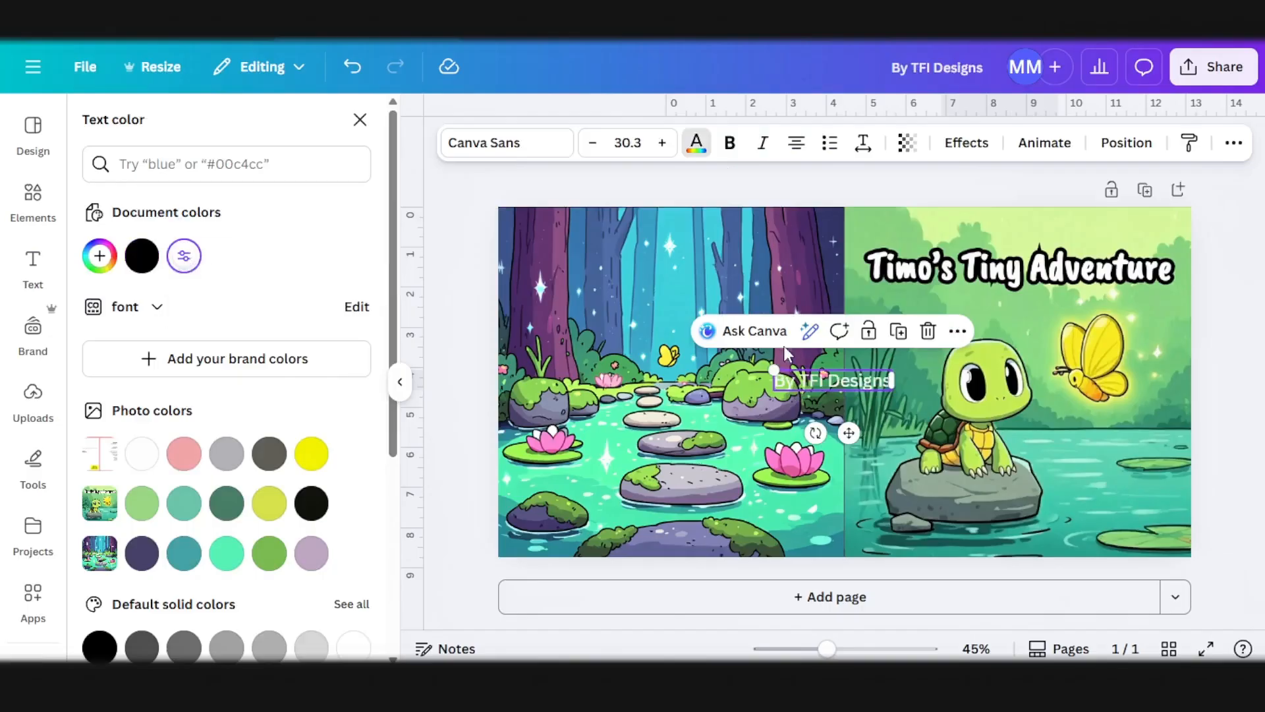
pyautogui.click(543, 151)
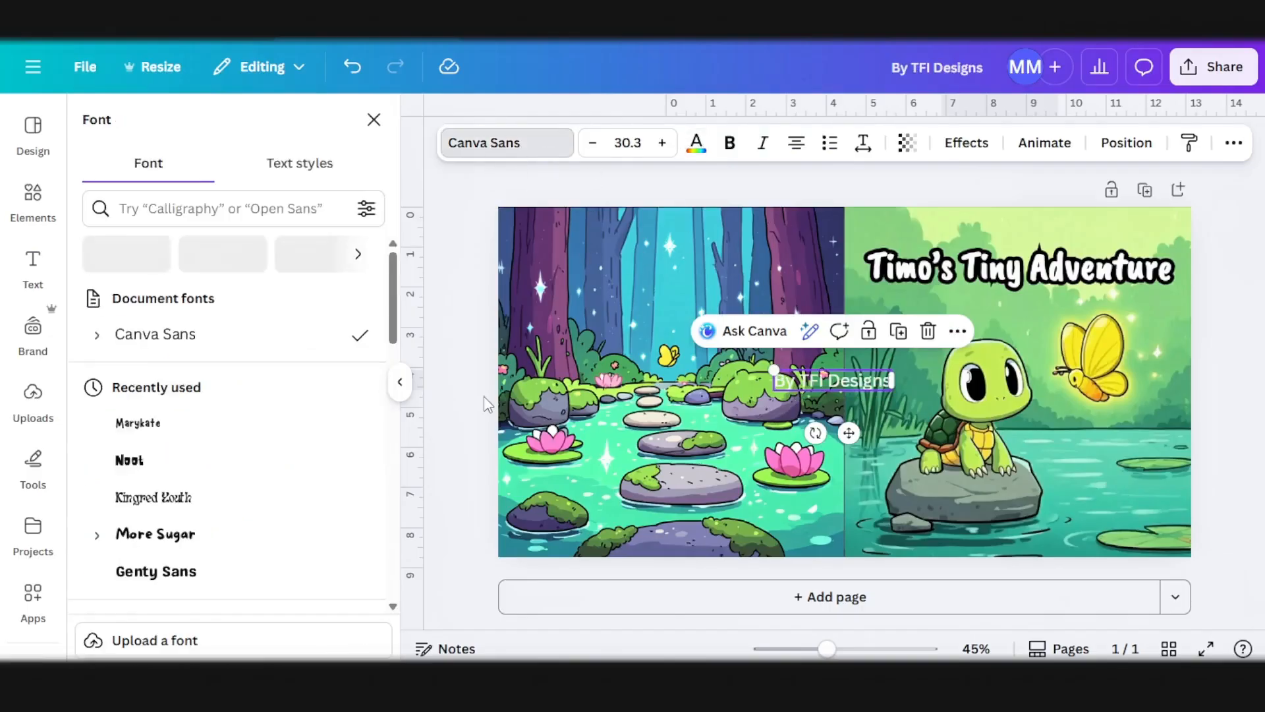
pyautogui.click(155, 428)
pyautogui.moveTo(794, 370); pyautogui.dragTo(718, 351)
pyautogui.moveTo(811, 432); pyautogui.dragTo(612, 573)
# Step: Apply a black Outline effect with thickness 189 to the "By TFI Designs" text and reduce its size to 49.6
pyautogui.click(961, 147)
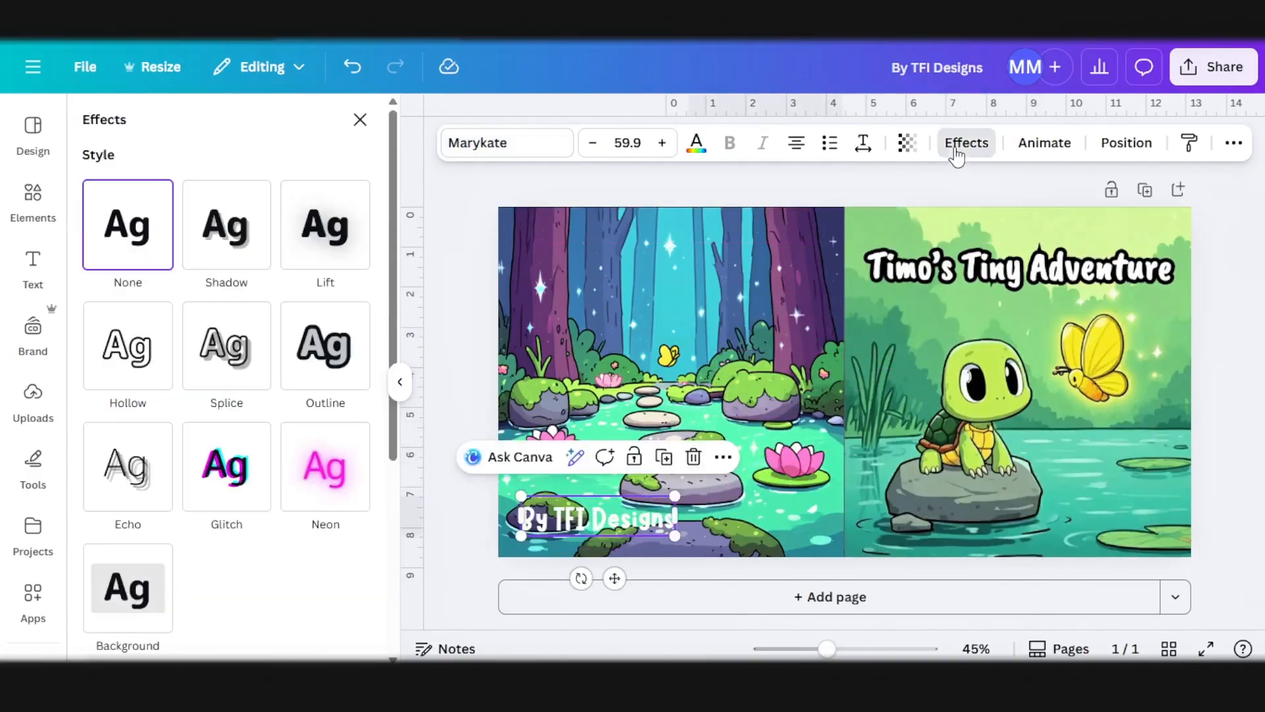
pyautogui.click(329, 359)
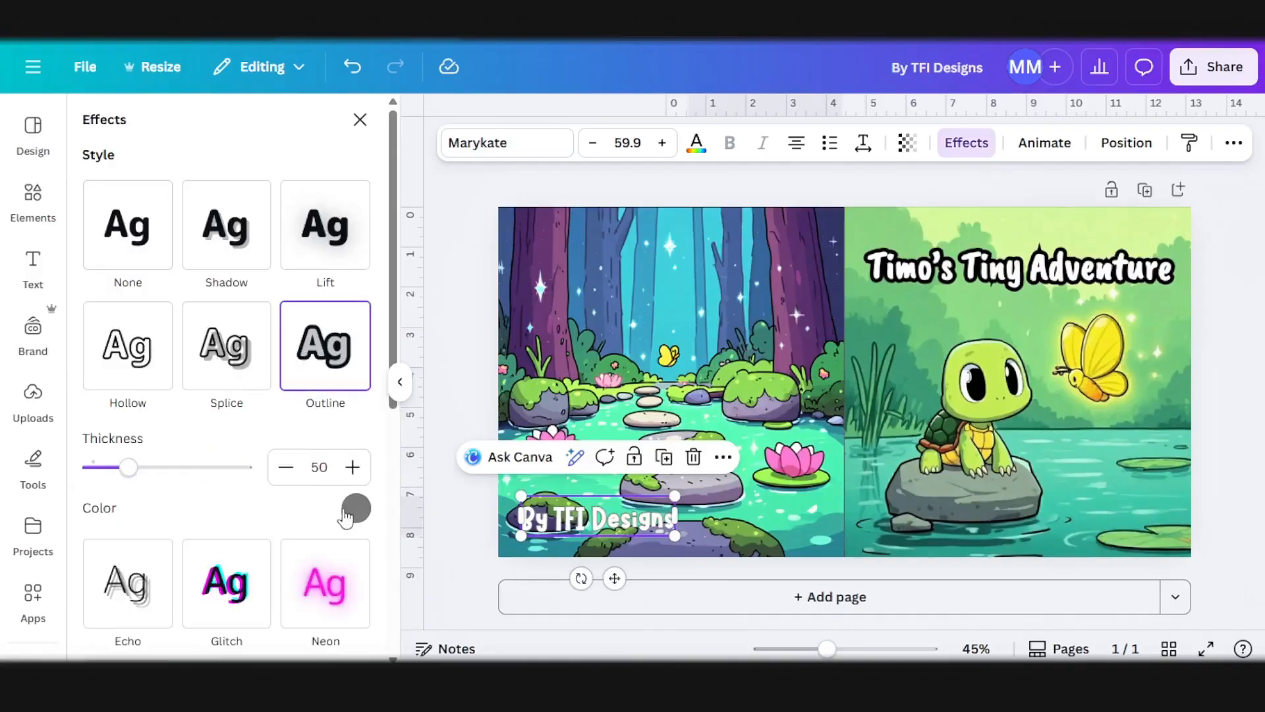
pyautogui.click(356, 508)
pyautogui.click(97, 435)
pyautogui.click(172, 520)
pyautogui.moveTo(127, 467); pyautogui.dragTo(235, 472)
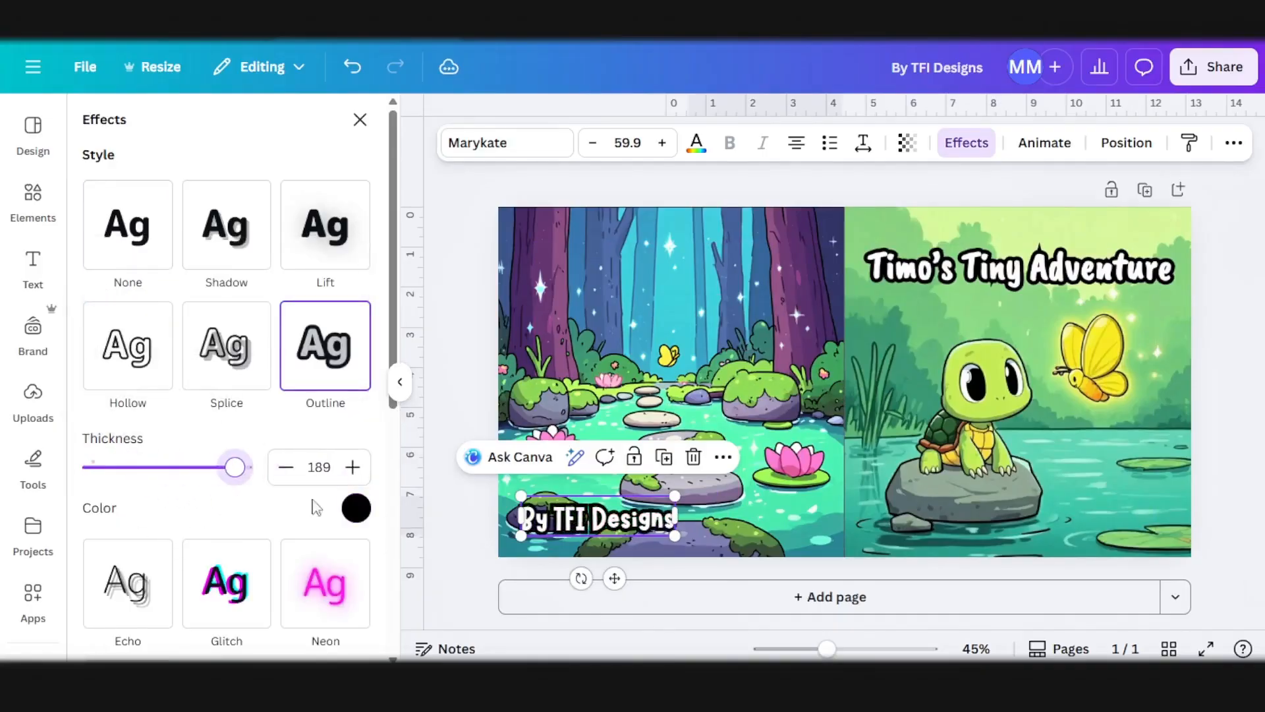
pyautogui.moveTo(613, 527); pyautogui.dragTo(655, 518)
pyautogui.click(1222, 415)
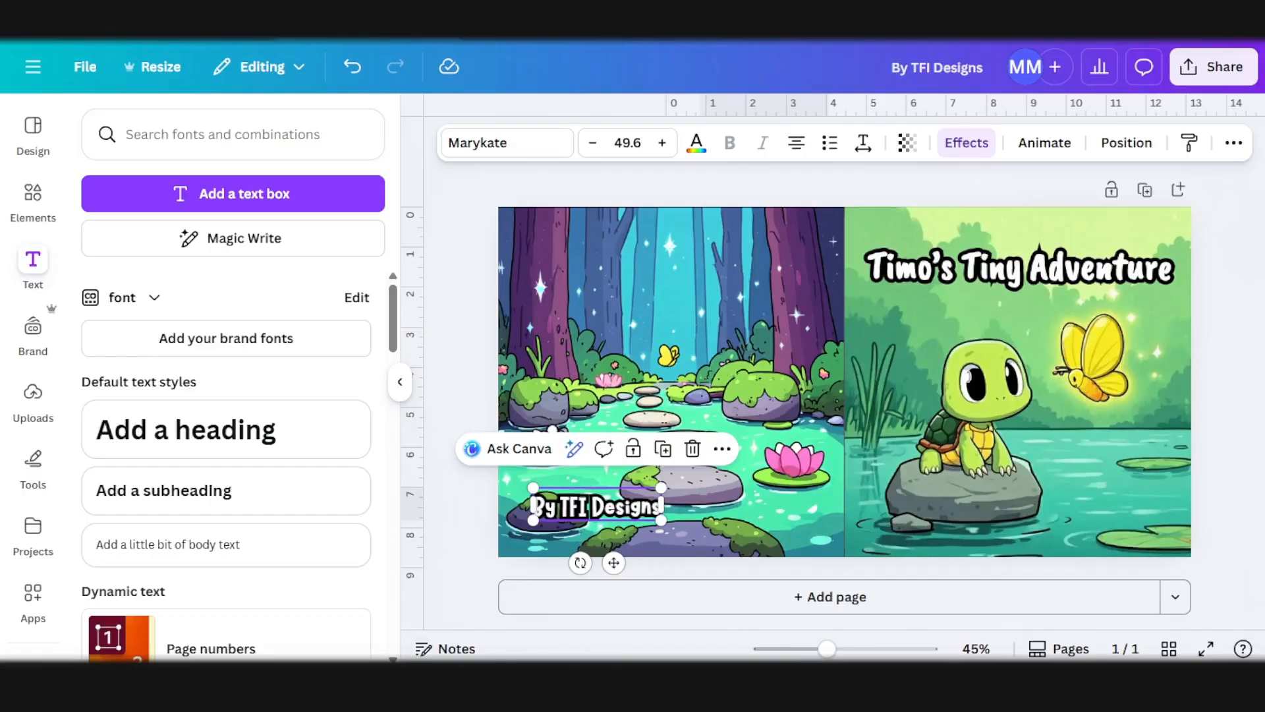
# Step: Switch to ReadKidz and compare the prices and features of its Free, Standard, Pro and Mega subscription plans
pyautogui.moveTo(448, 656)
pyautogui.click(437, 605)
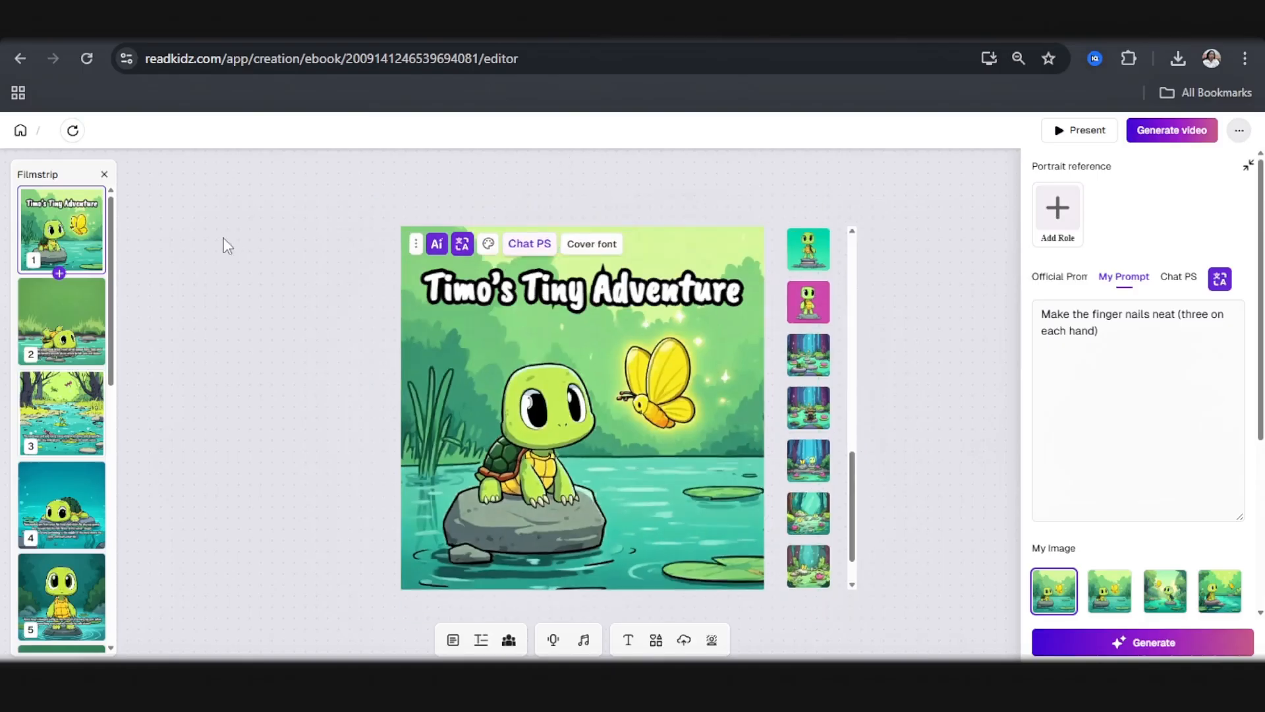
pyautogui.click(19, 134)
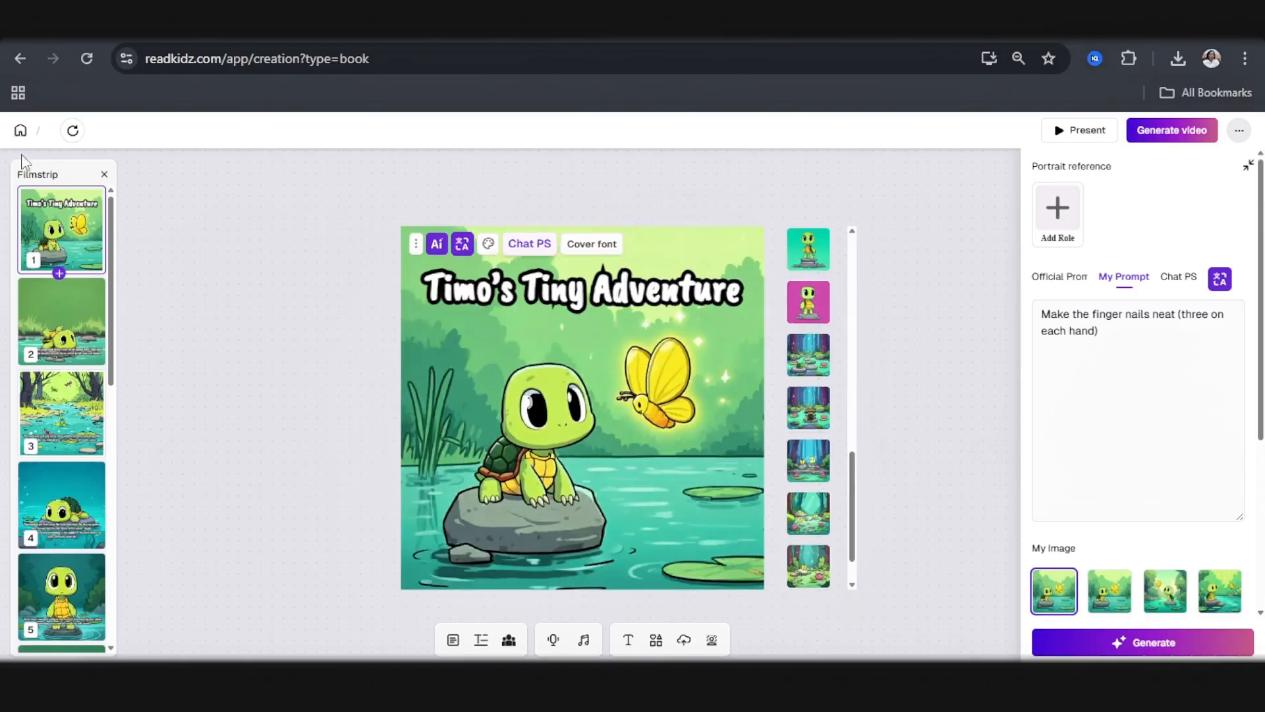
pyautogui.scroll(-3, 119, 428)
pyautogui.click(45, 641)
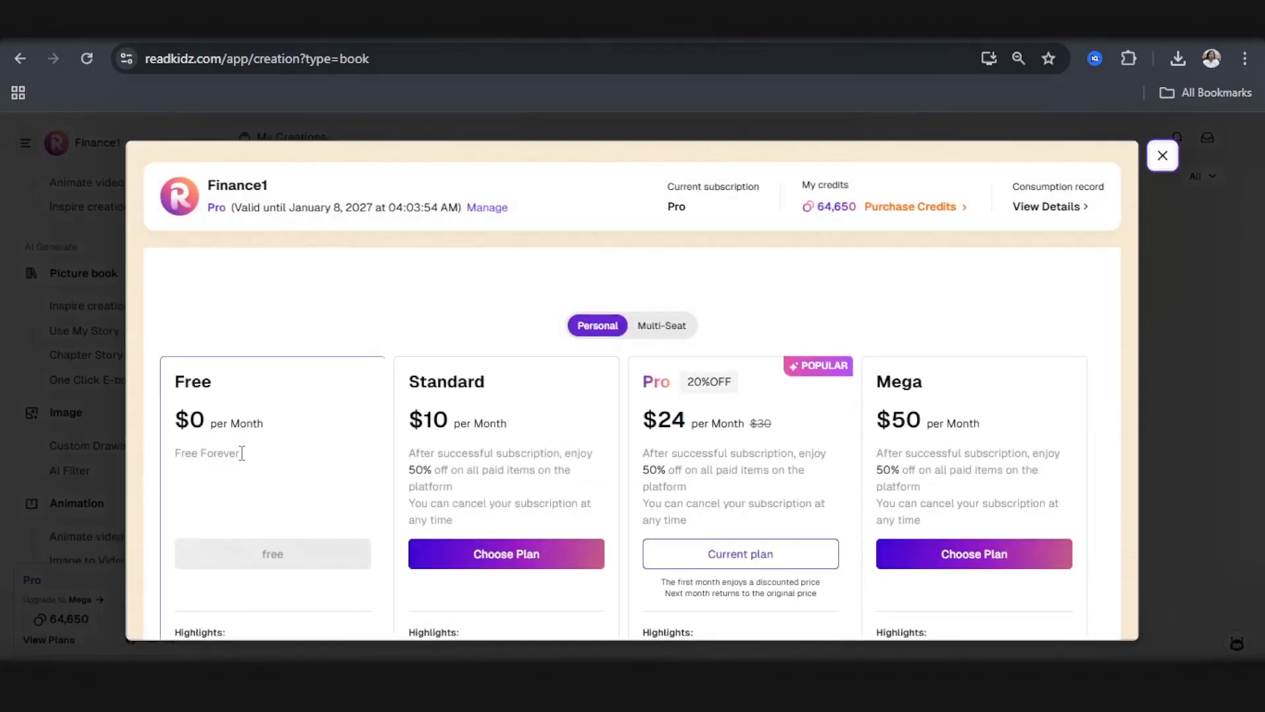
pyautogui.scroll(-3, 243, 458)
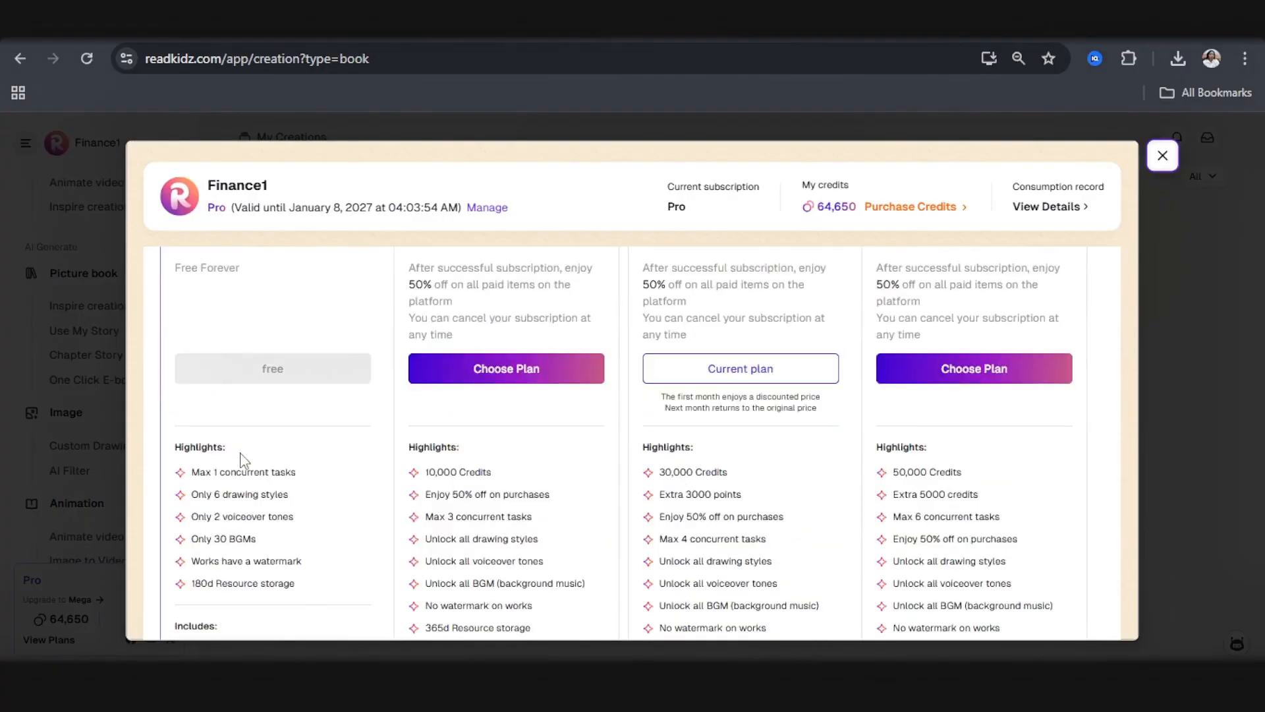
pyautogui.scroll(-2, 197, 538)
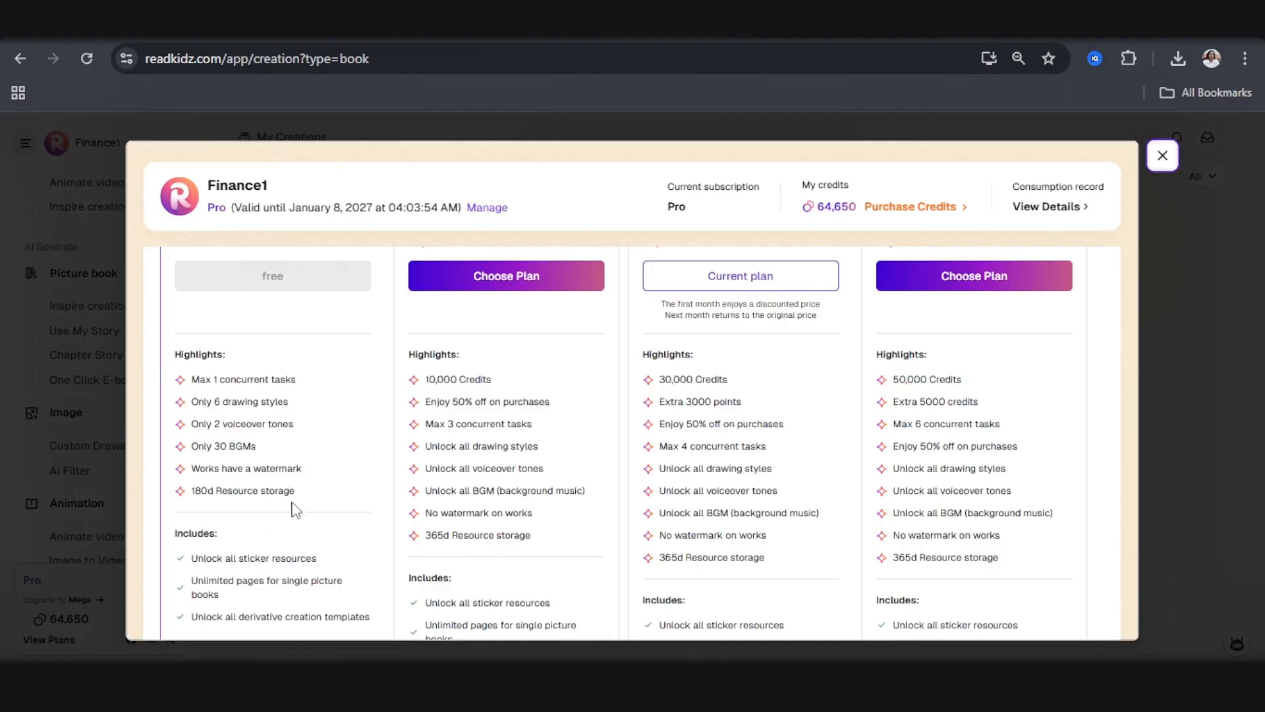
# Step: Review the highlights and monthly prices of the four subscription plans again, and close the plans window
pyautogui.scroll(1, 324, 484)
pyautogui.scroll(1, 326, 483)
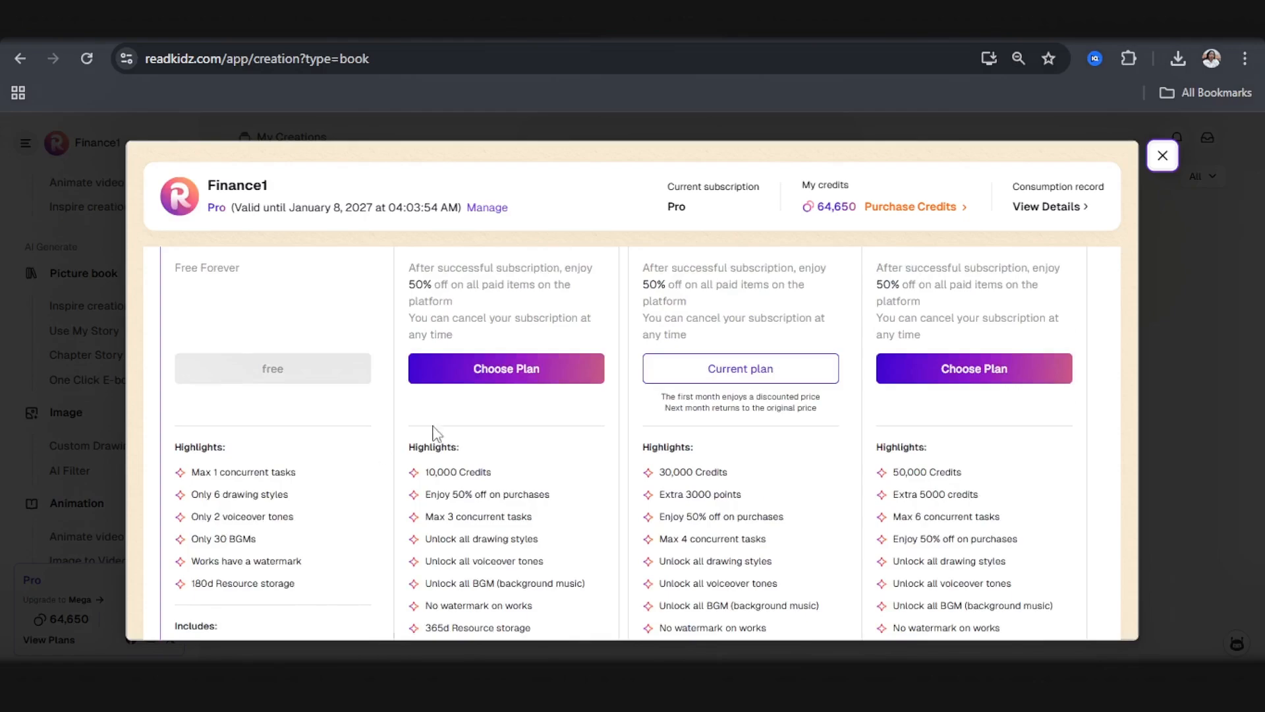
pyautogui.scroll(3, 428, 432)
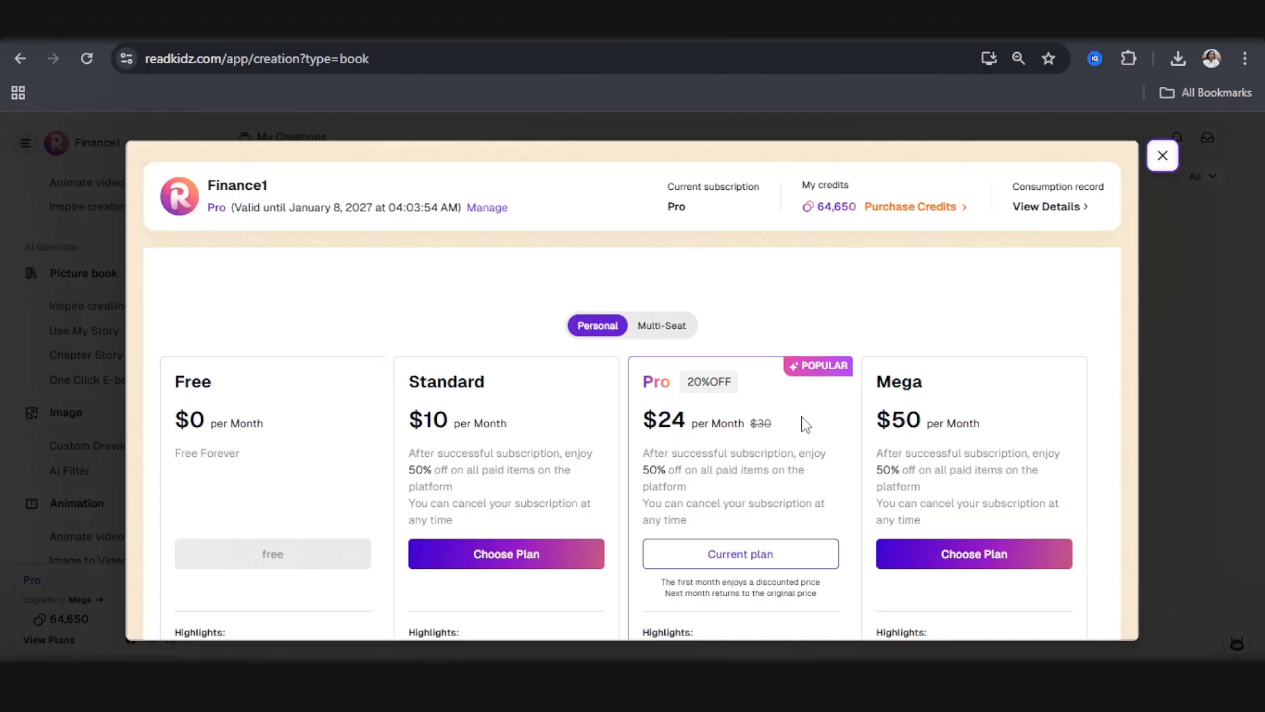
pyautogui.press('Escape')
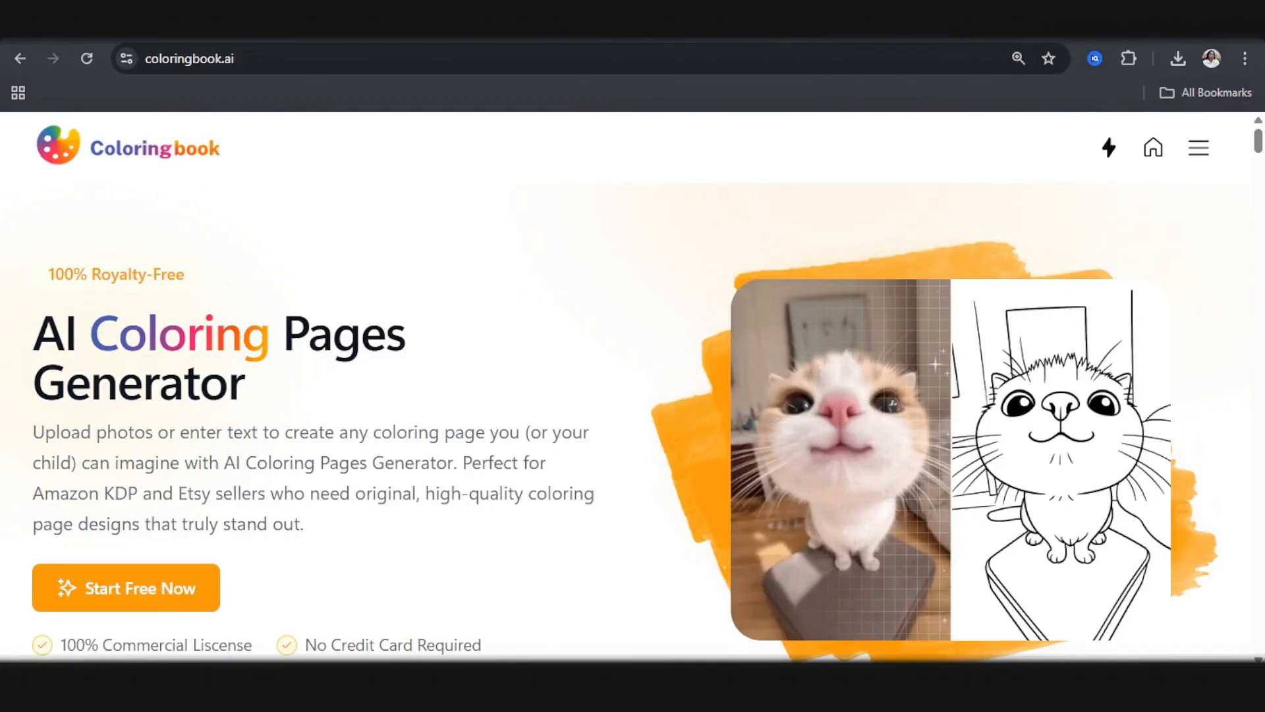
# Step: Switch to Coloringbook.ai and open its Coloring Book Generator
pyautogui.click(1198, 157)
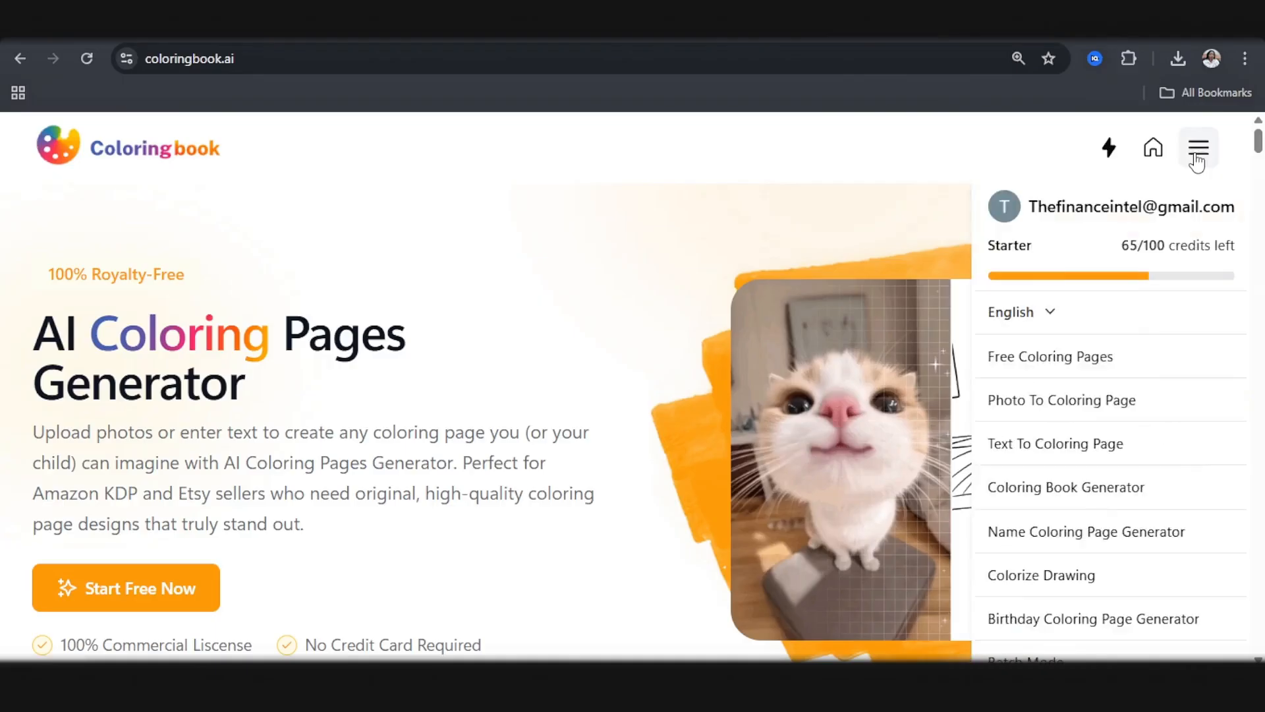
pyautogui.scroll(-3, 1119, 396)
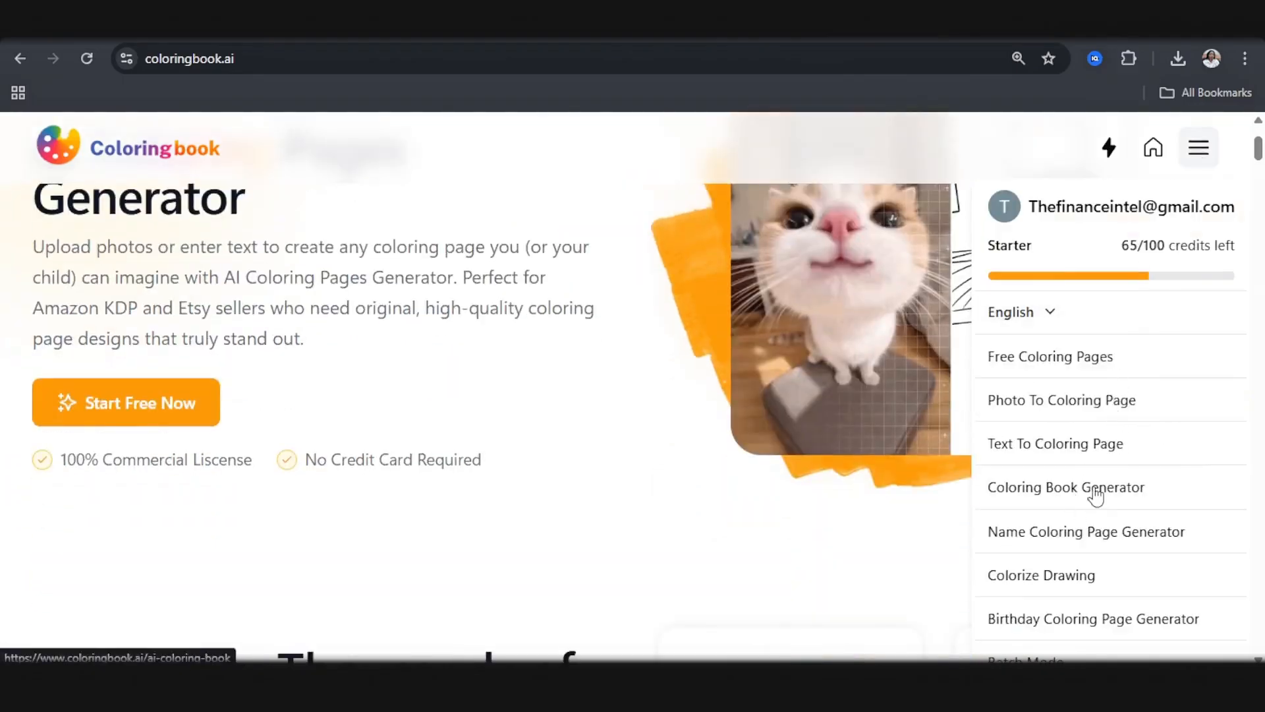
pyautogui.click(1097, 491)
pyautogui.scroll(-3, 880, 501)
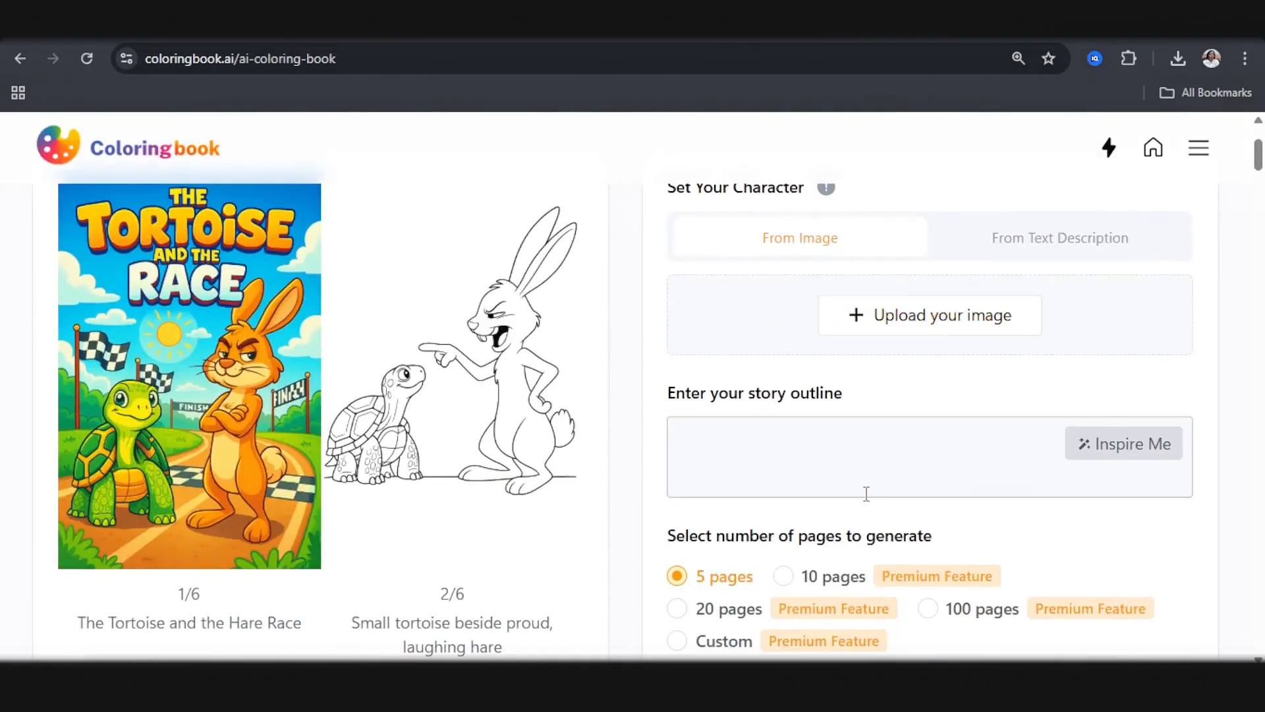
pyautogui.scroll(1, 890, 527)
pyautogui.click(915, 562)
pyautogui.scroll(2, 917, 557)
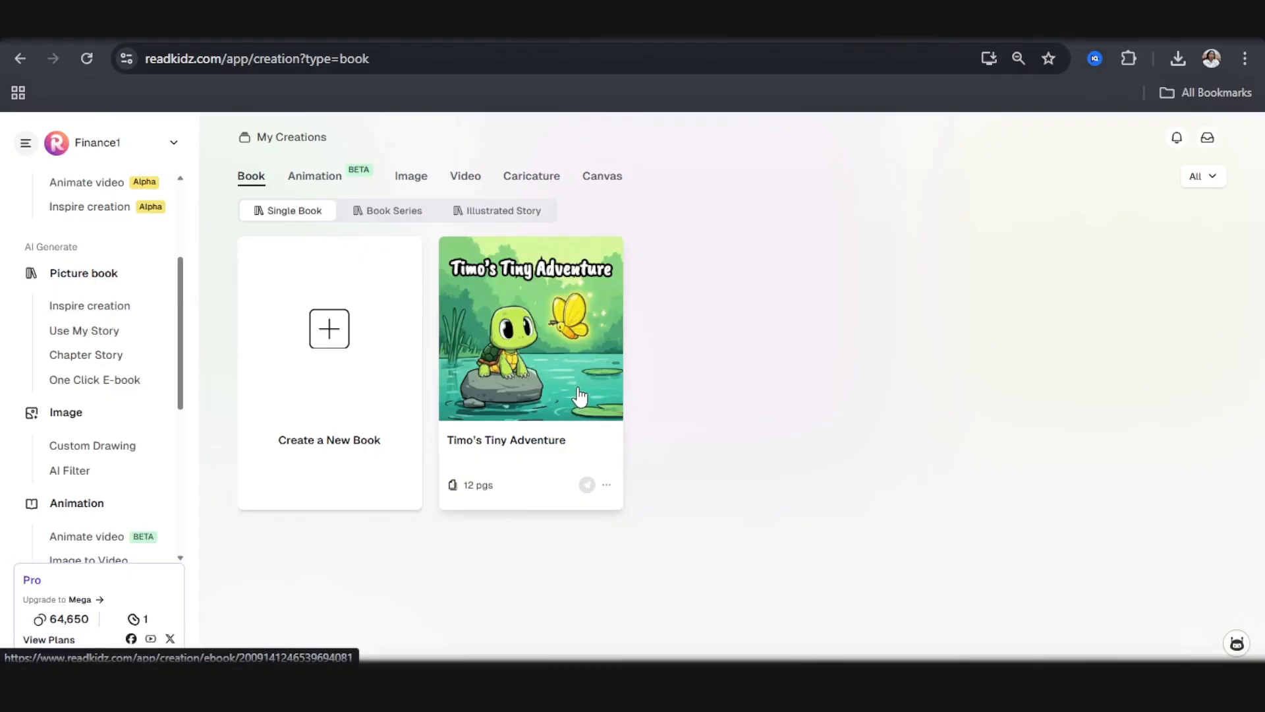
# Step: Switch to ReadKidz, open page 2 of Timo's Tiny Adventure, and save the enlarged Timo portrait reference image
pyautogui.click(550, 353)
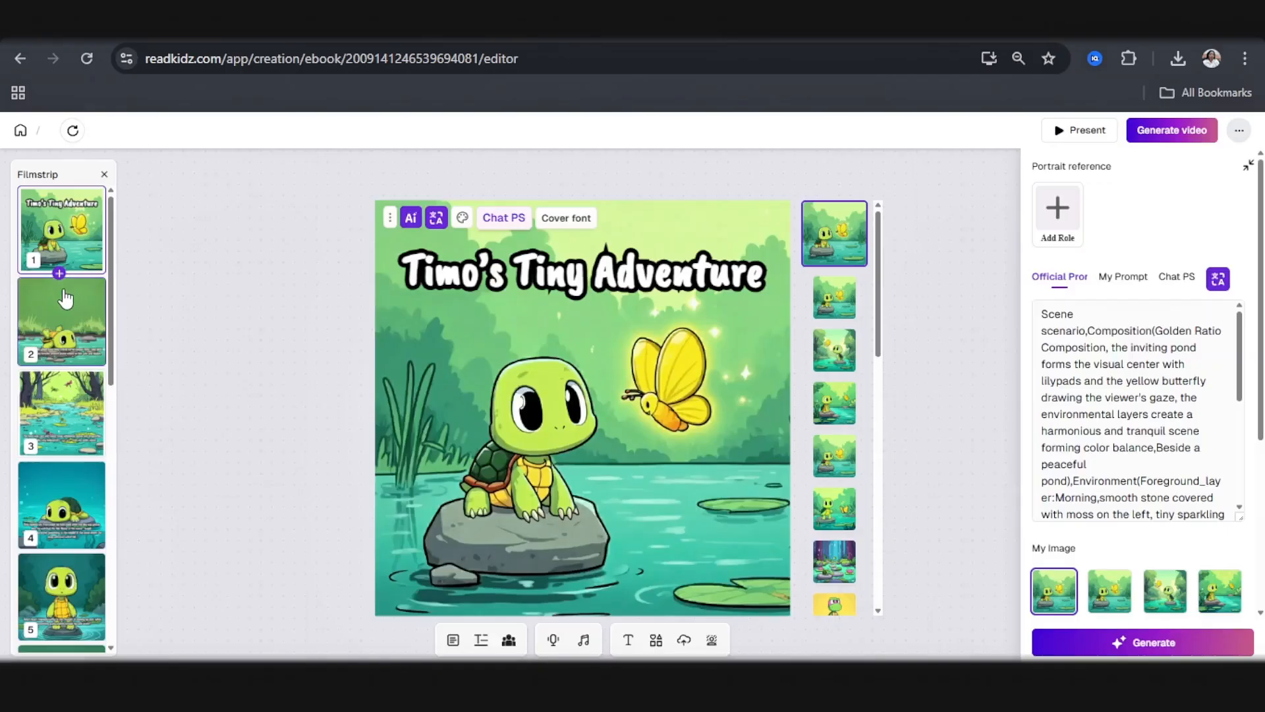
pyautogui.click(64, 299)
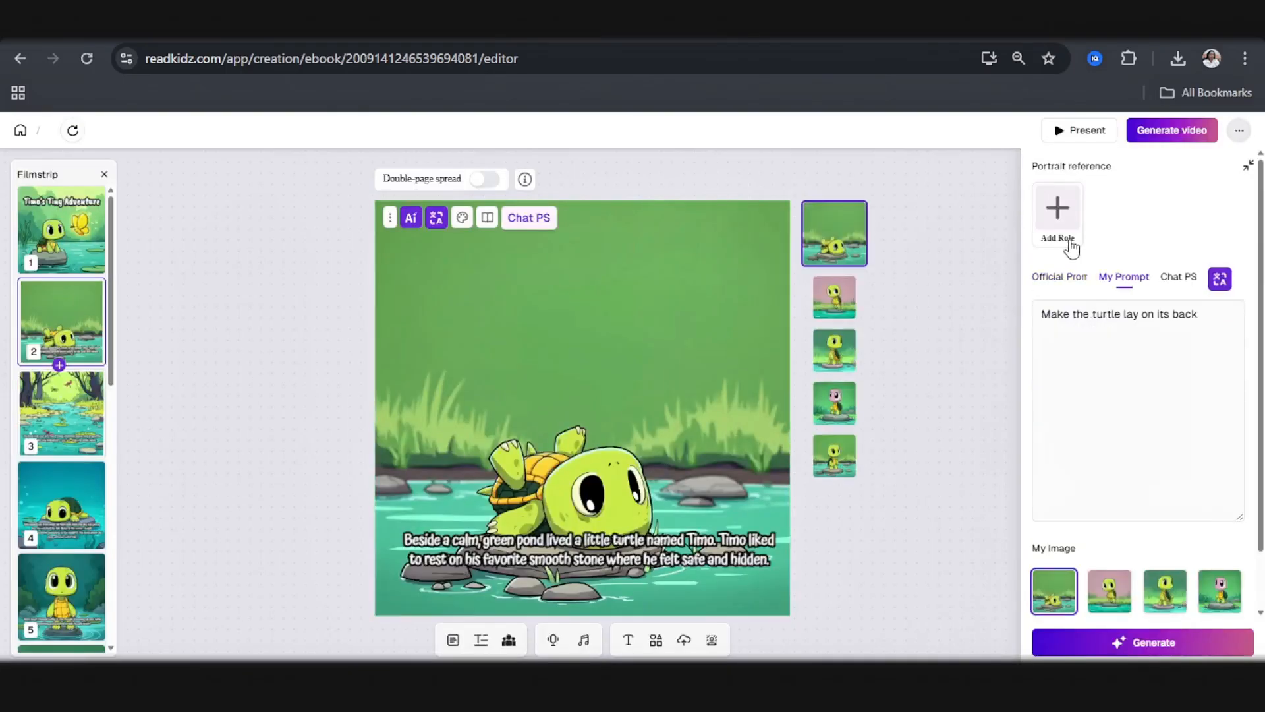
pyautogui.click(1050, 273)
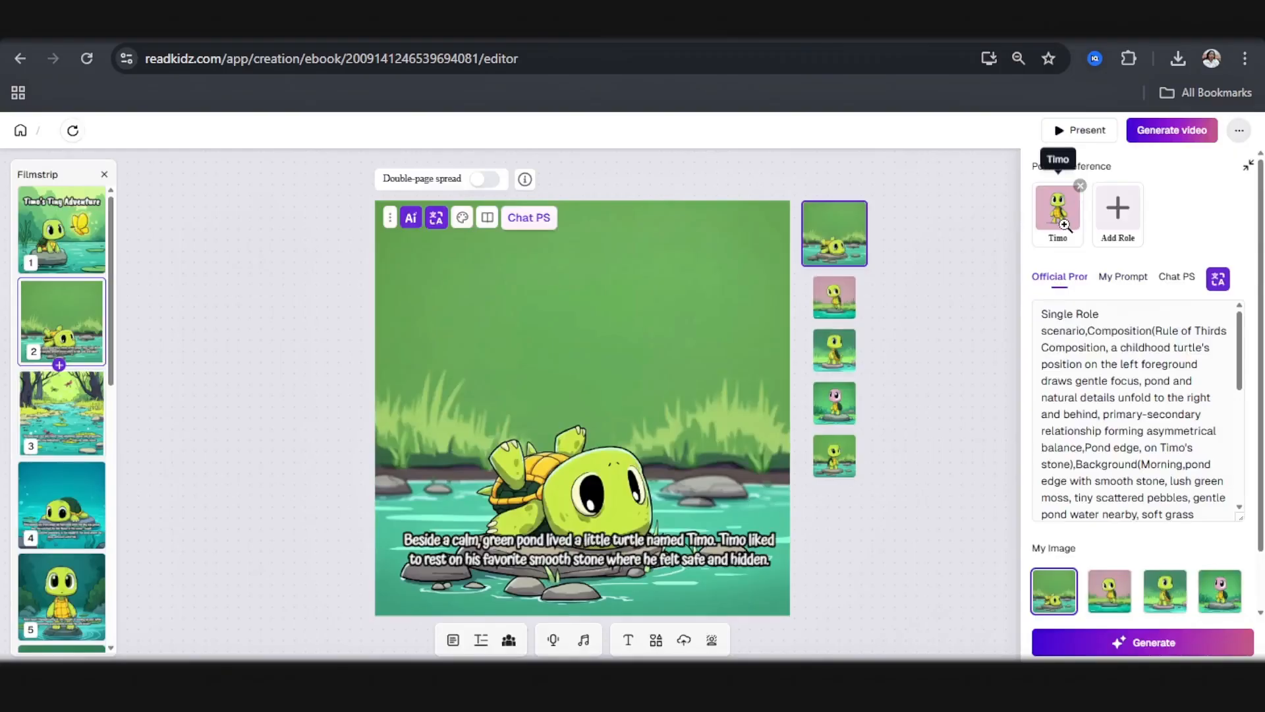
pyautogui.click(1069, 223)
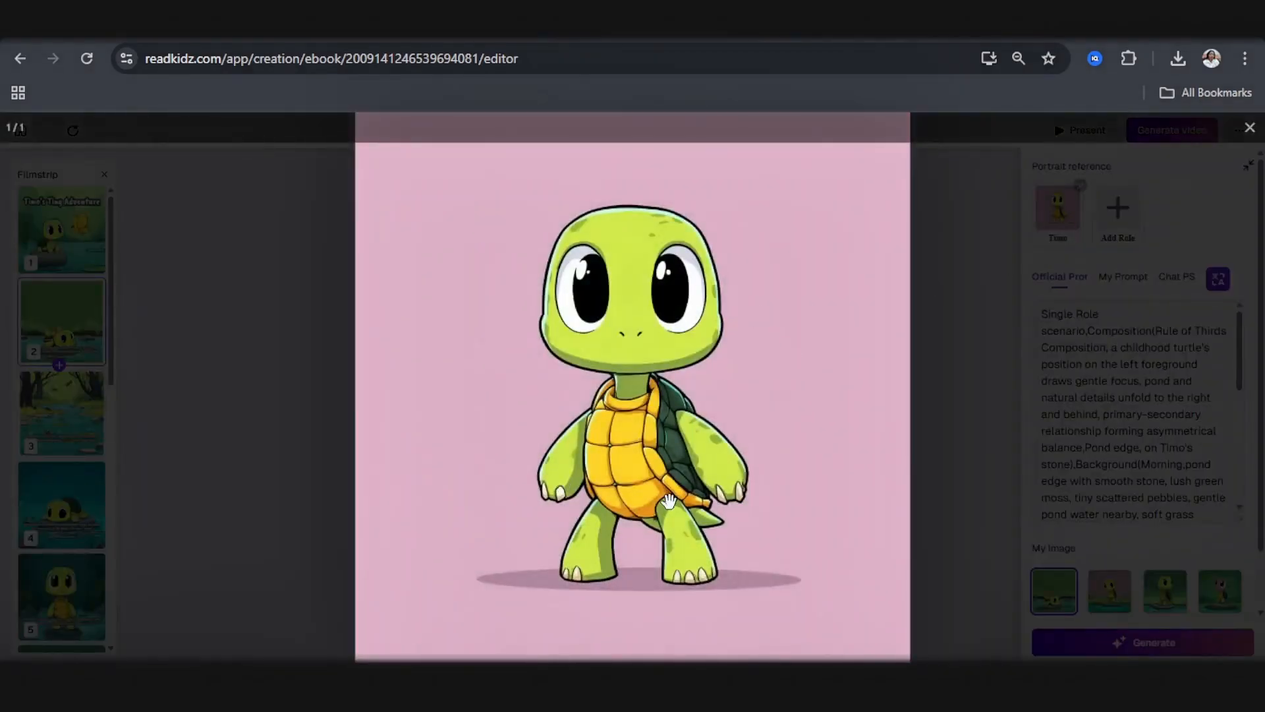
pyautogui.scroll(3, 669, 503)
pyautogui.scroll(-3, 669, 503)
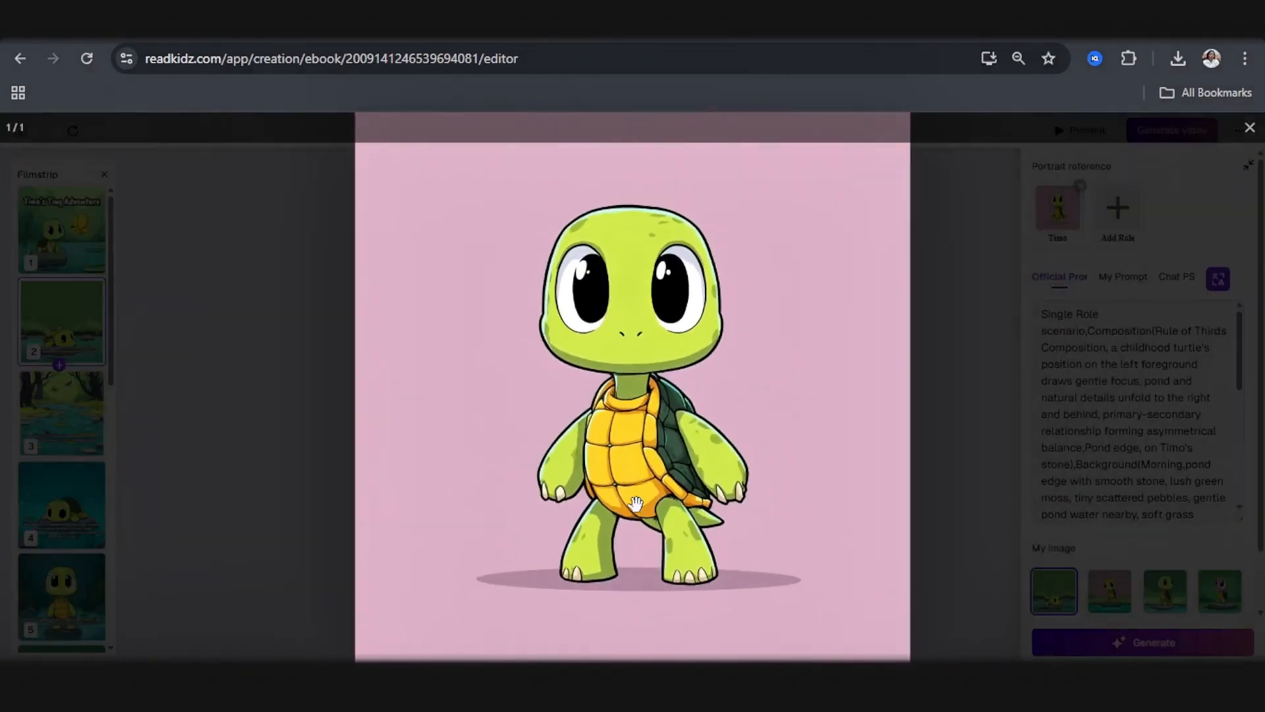
pyautogui.rightClick(640, 496)
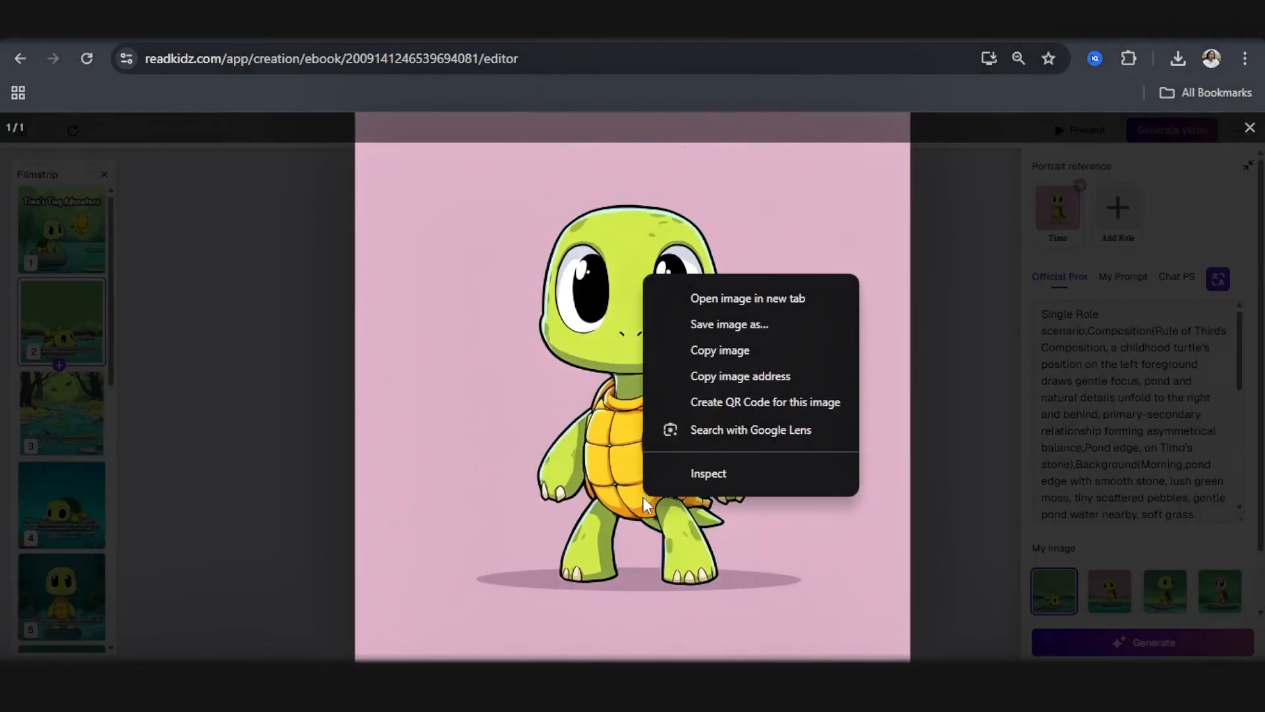
pyautogui.click(738, 324)
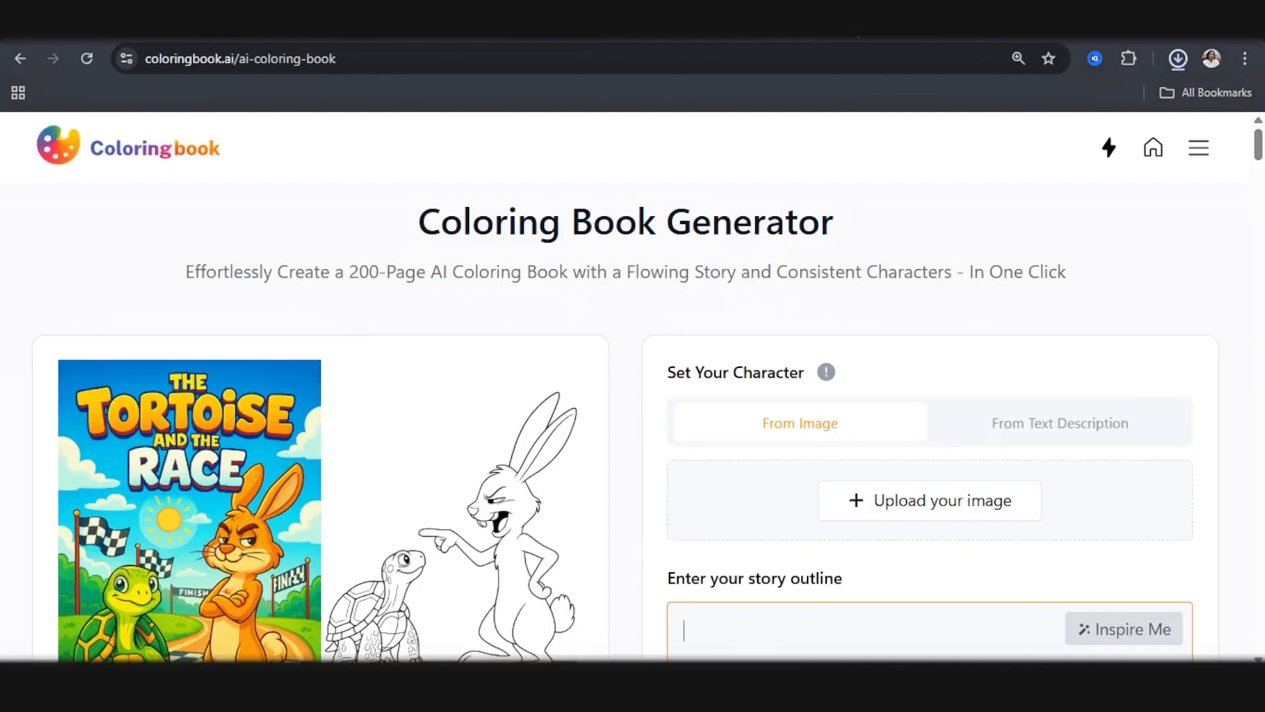
# Step: In Coloringbook.ai, upload the saved Timo image as the character and paste the story outline about the shy little turtle
pyautogui.click(776, 314)
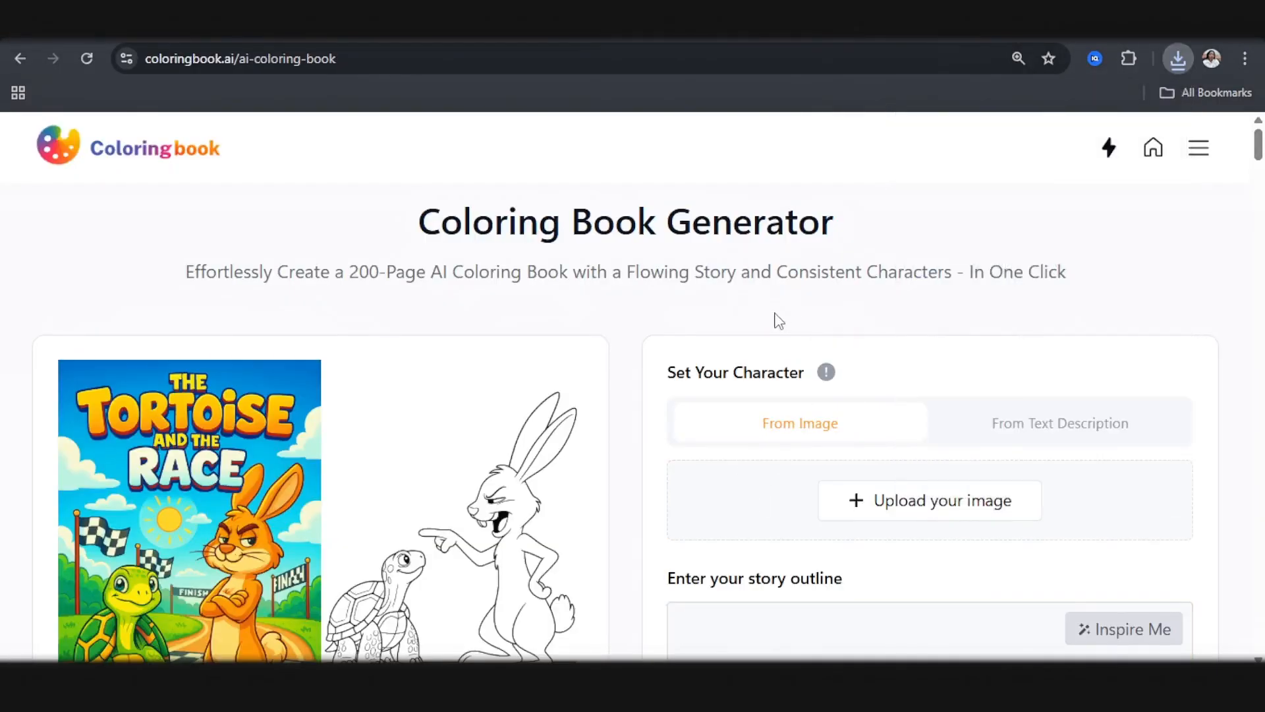
pyautogui.scroll(-1, 745, 362)
pyautogui.click(921, 415)
pyautogui.click(754, 557)
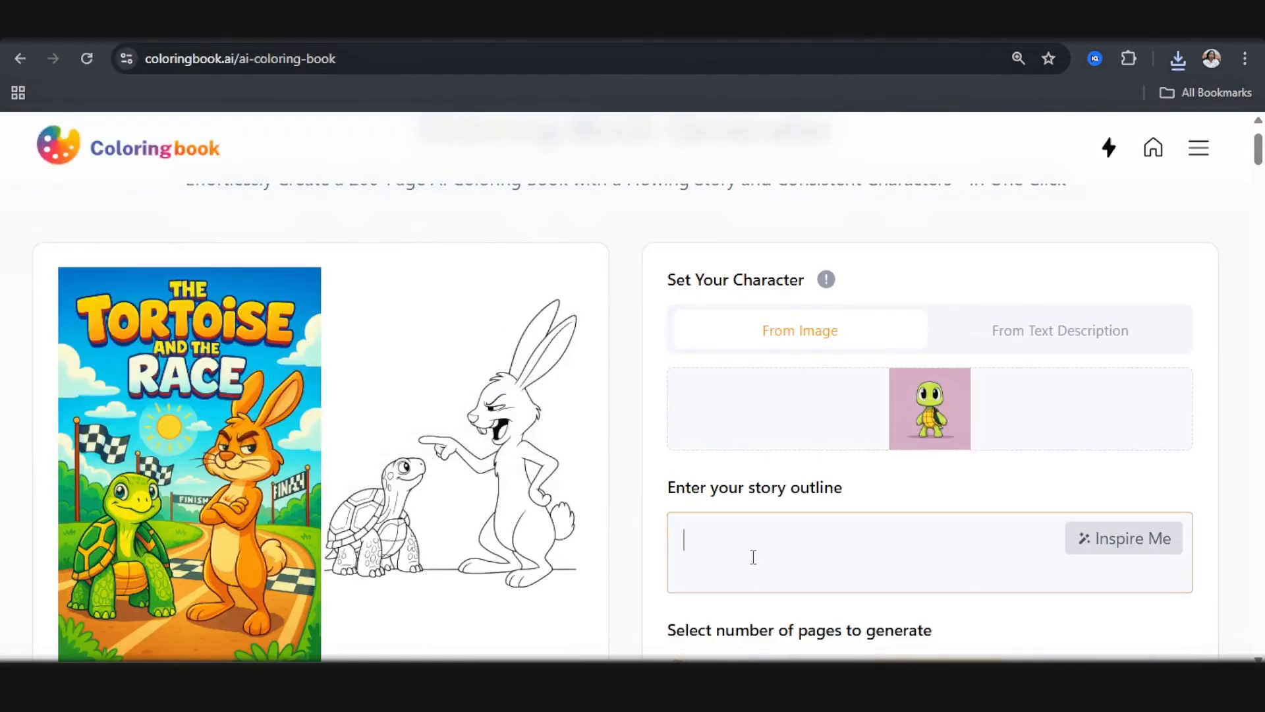
pyautogui.hotkey('ctrl', 'v')
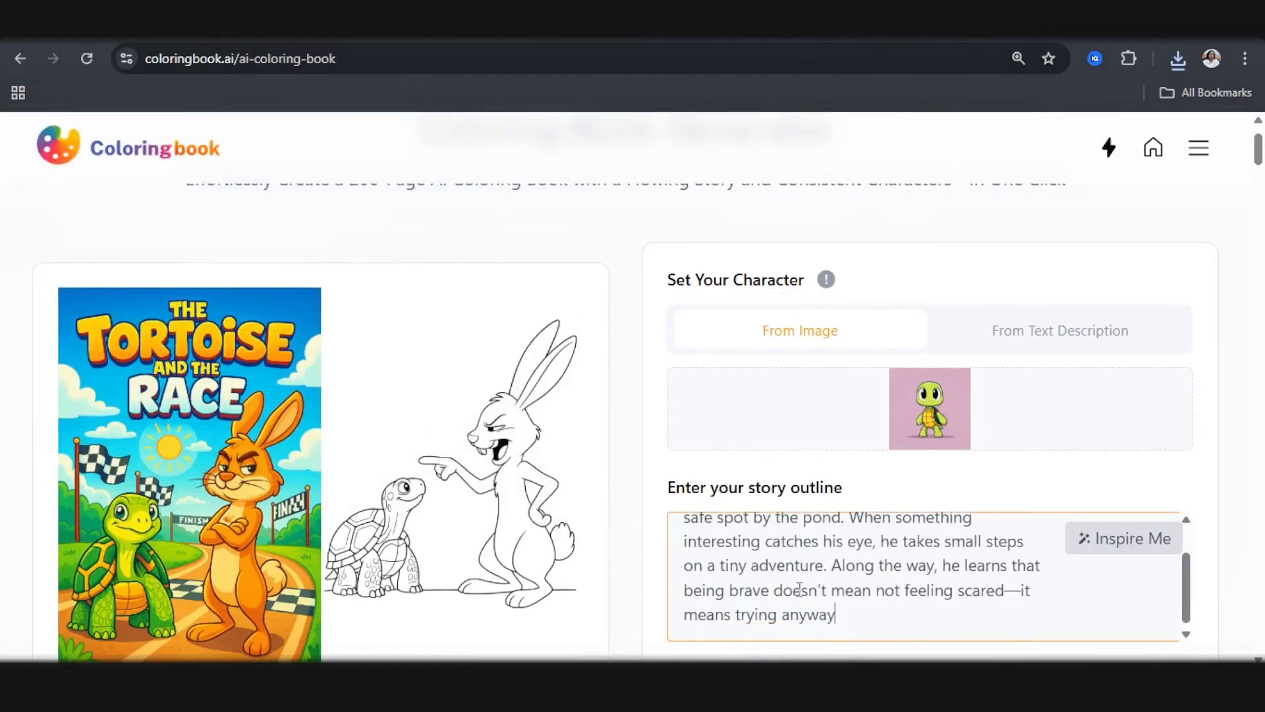
# Step: Set the coloring book's length to 10 pages and proceed to generate it
pyautogui.scroll(-4, 744, 359)
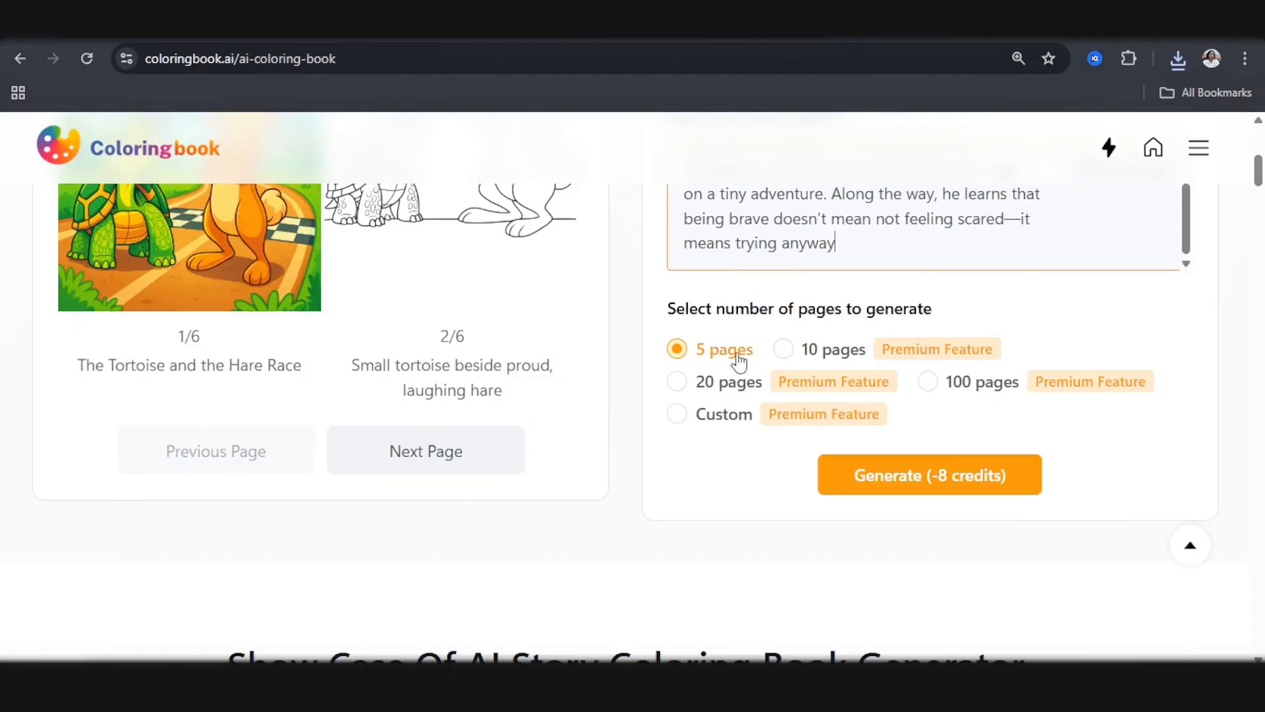
pyautogui.click(783, 355)
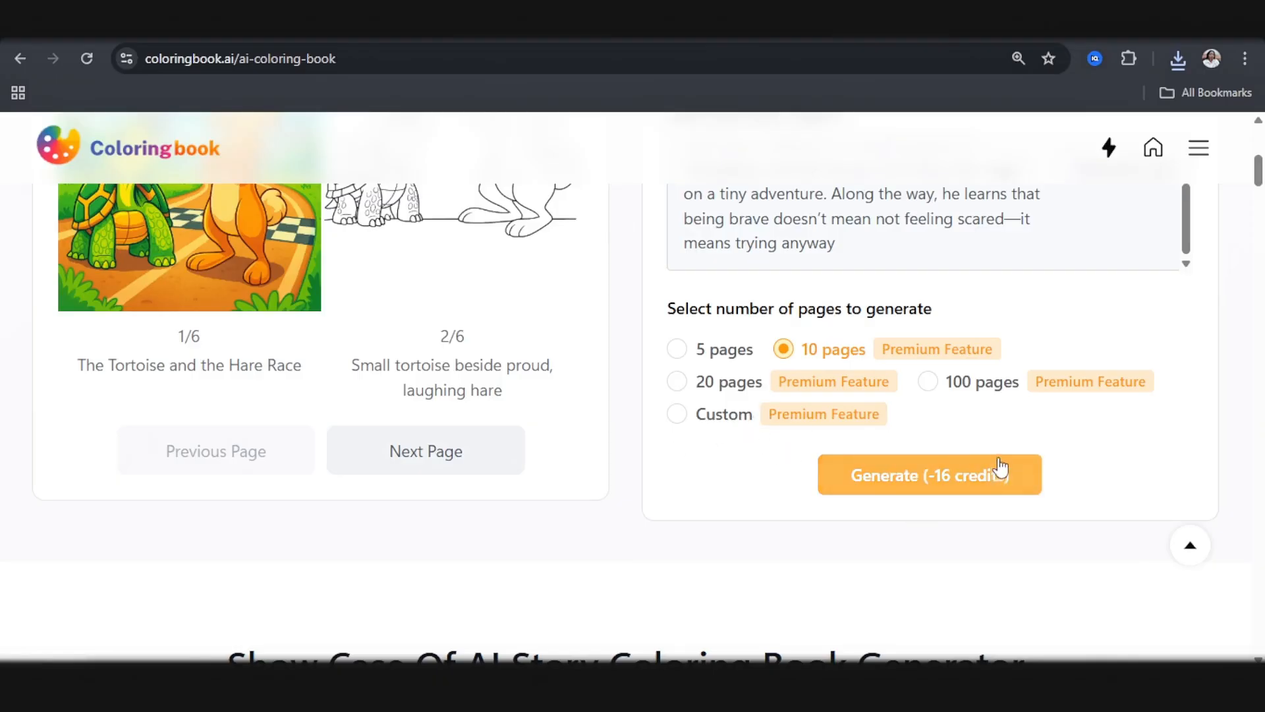
pyautogui.scroll(1, 1002, 466)
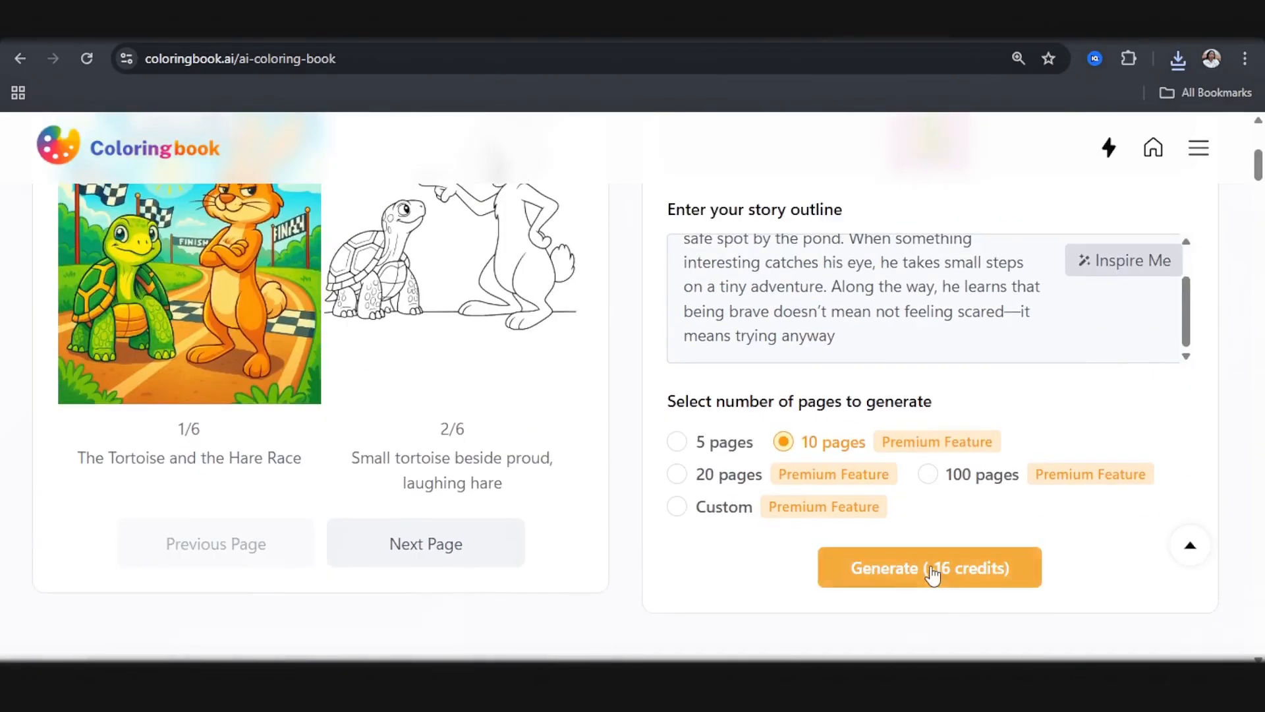
pyautogui.click(933, 568)
# Step: Choose Square dimensions and generate the character designs and story outline
pyautogui.scroll(-5, 624, 418)
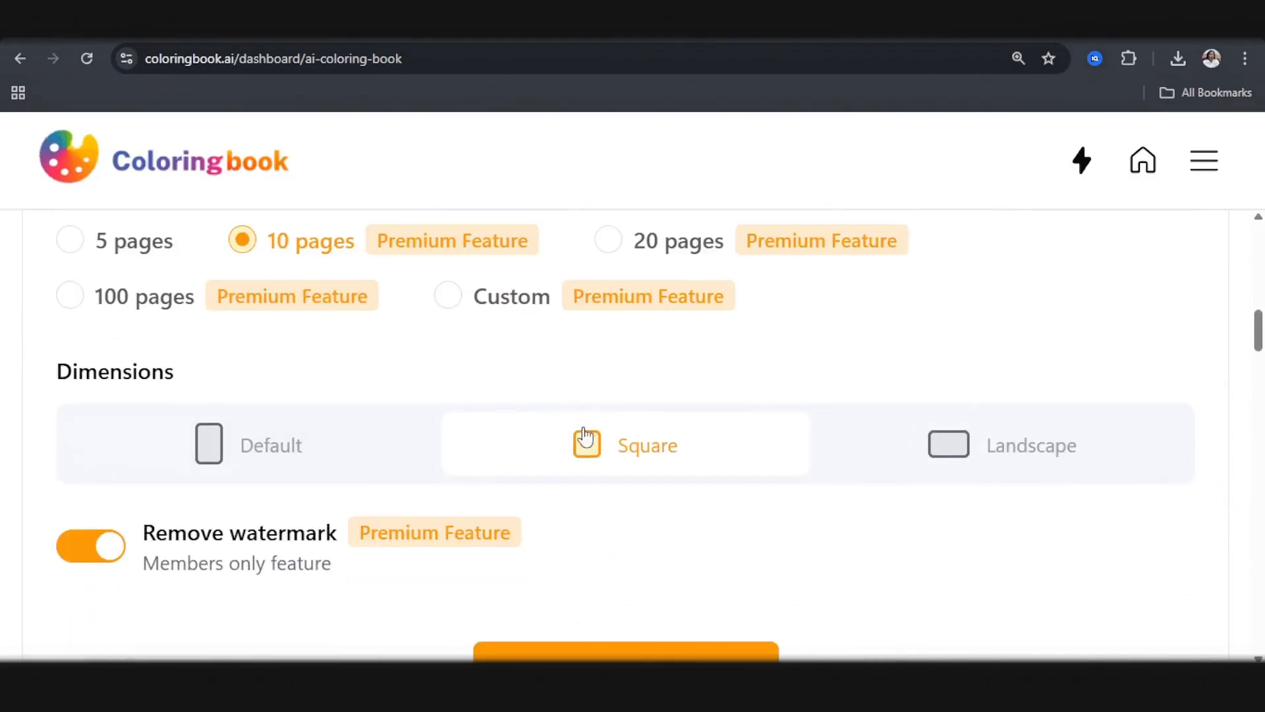
pyautogui.scroll(-3, 596, 474)
pyautogui.click(612, 495)
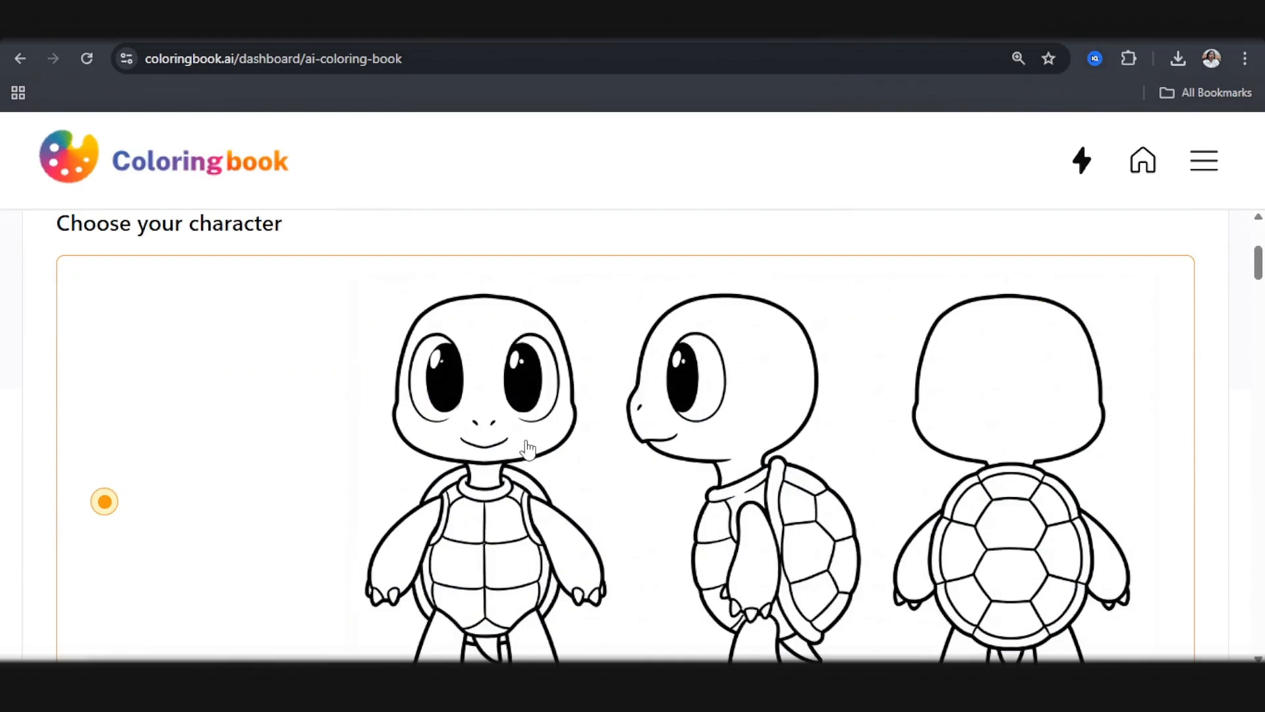
# Step: Compare the generated turtle character designs and choose the first one
pyautogui.scroll(-2, 496, 496)
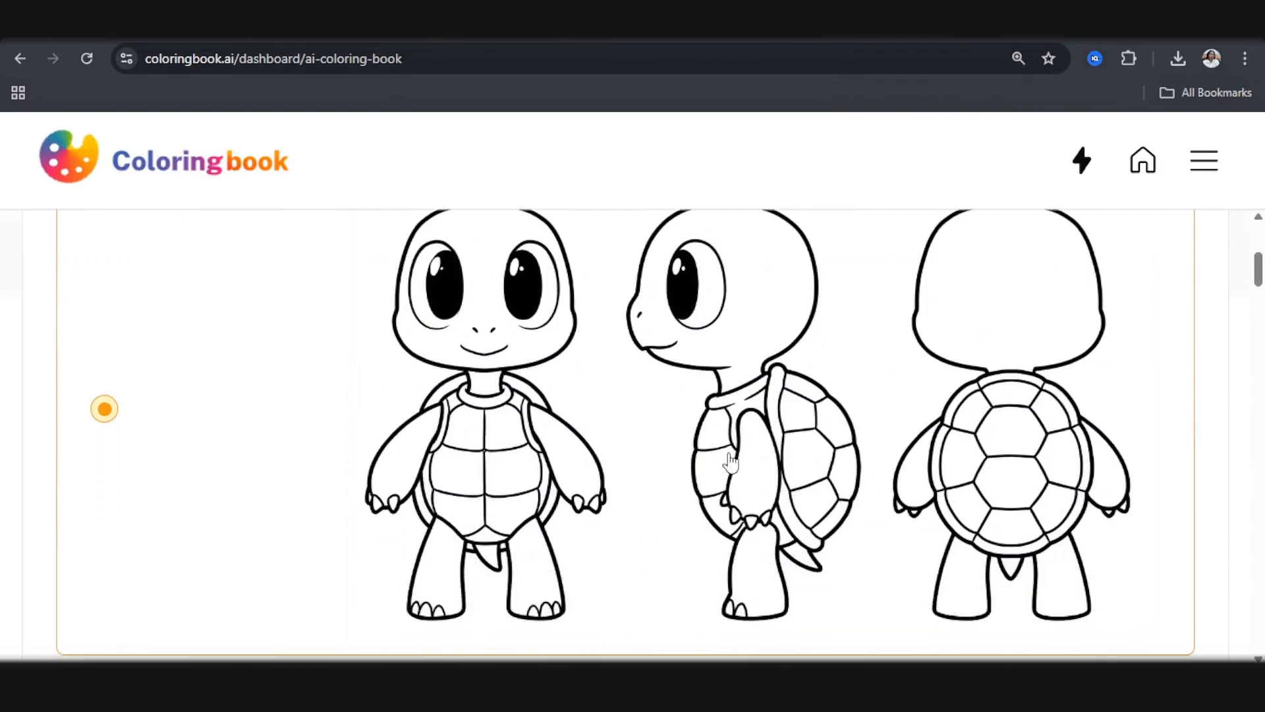
pyautogui.scroll(-2, 980, 453)
pyautogui.scroll(2, 966, 458)
pyautogui.scroll(-3, 857, 468)
pyautogui.scroll(-4, 844, 473)
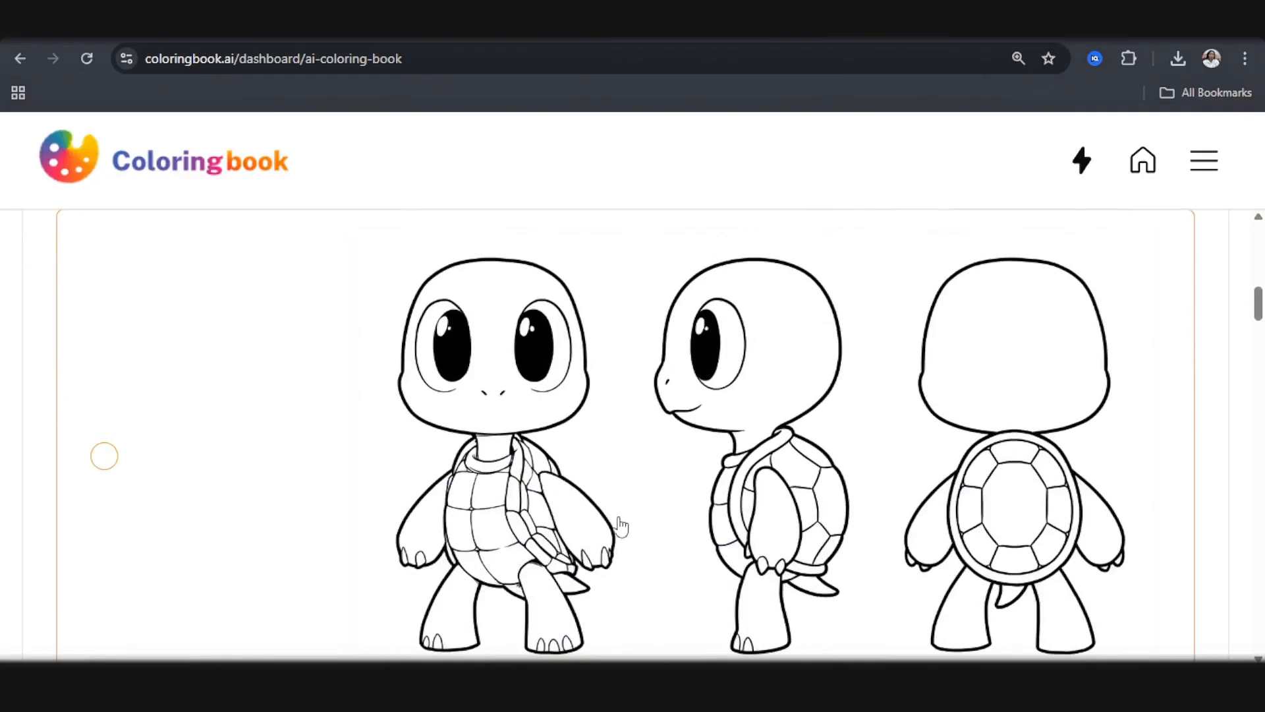
pyautogui.scroll(-2, 624, 527)
pyautogui.scroll(-4, 614, 527)
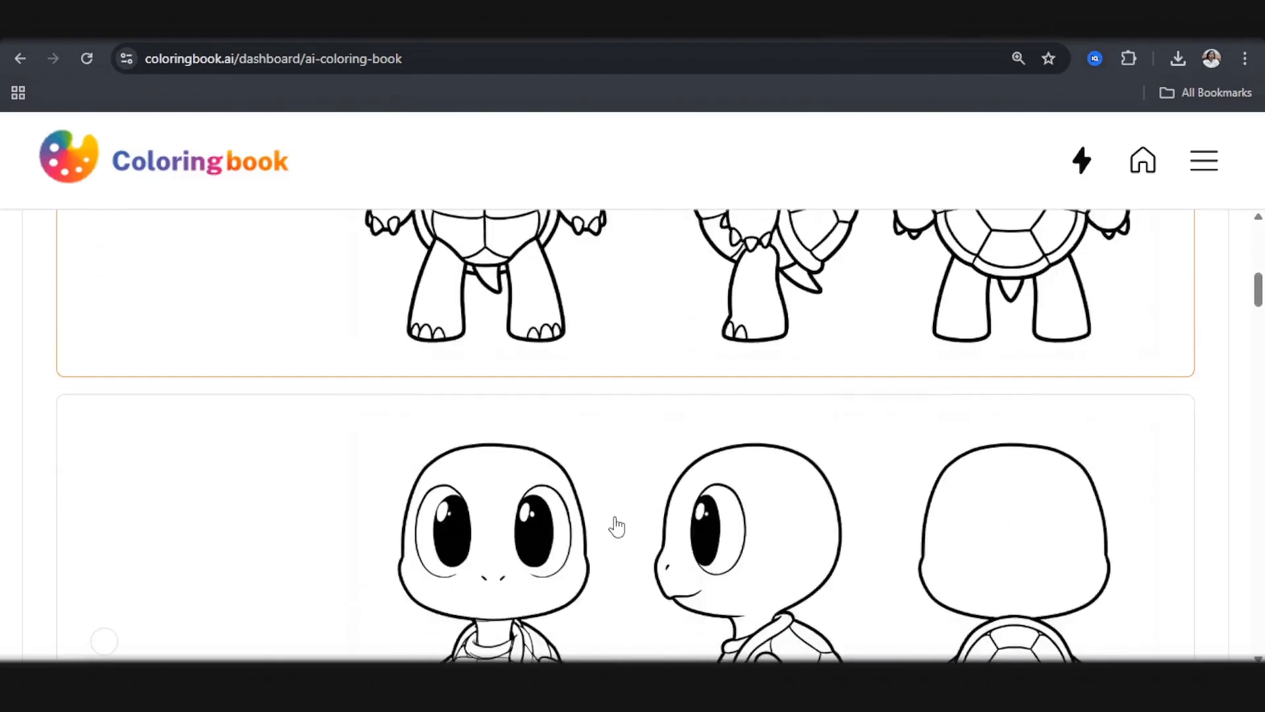
pyautogui.scroll(-2, 151, 441)
pyautogui.scroll(1, 151, 441)
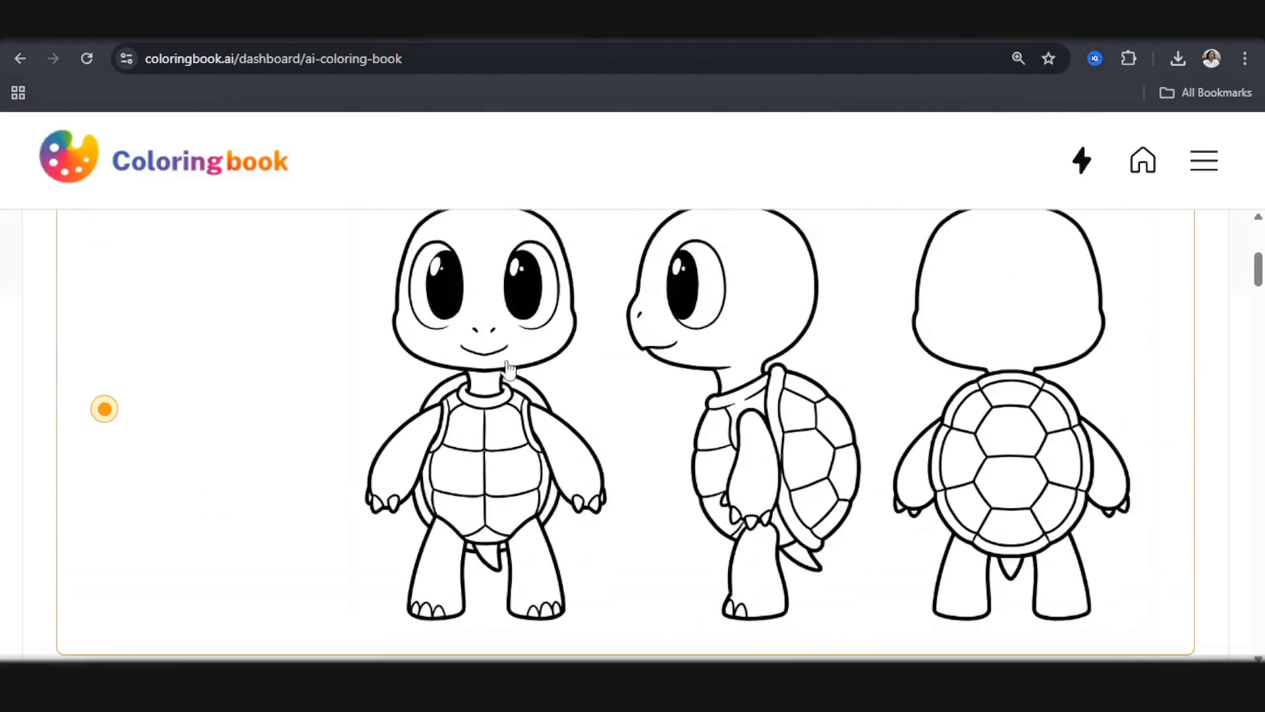
pyautogui.scroll(2, 729, 392)
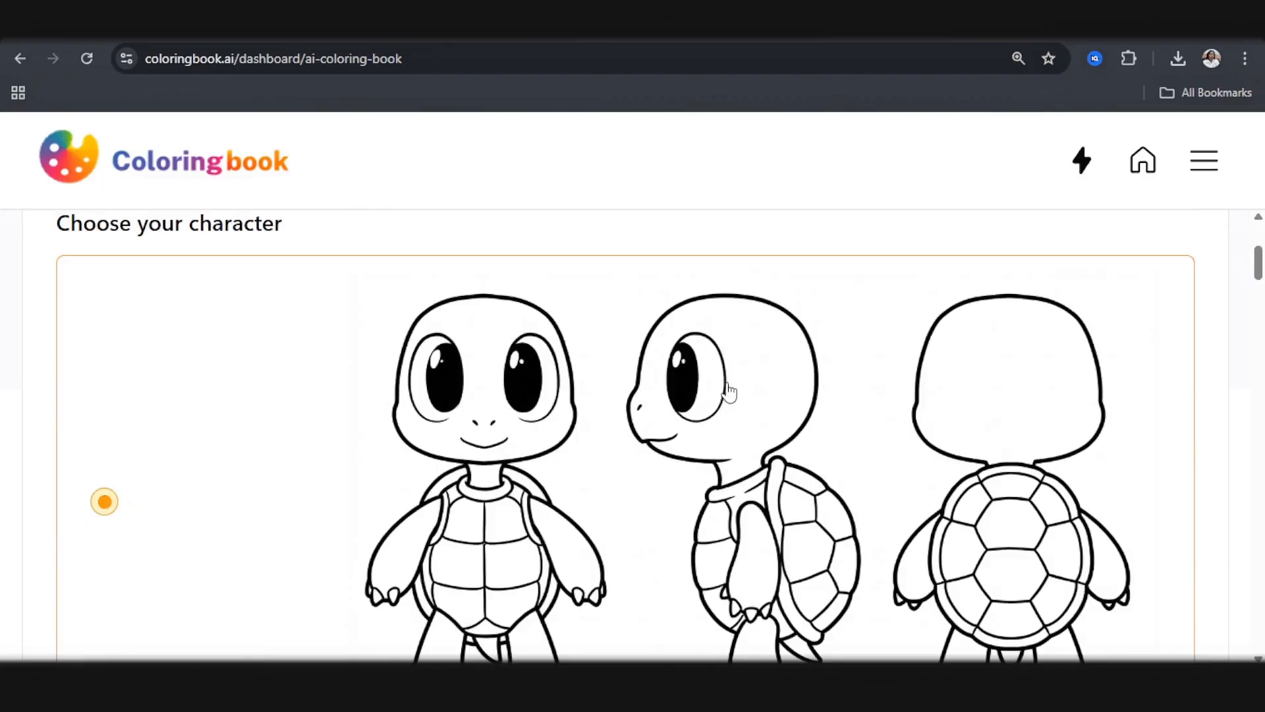
pyautogui.scroll(-1, 783, 412)
pyautogui.scroll(-10, 784, 412)
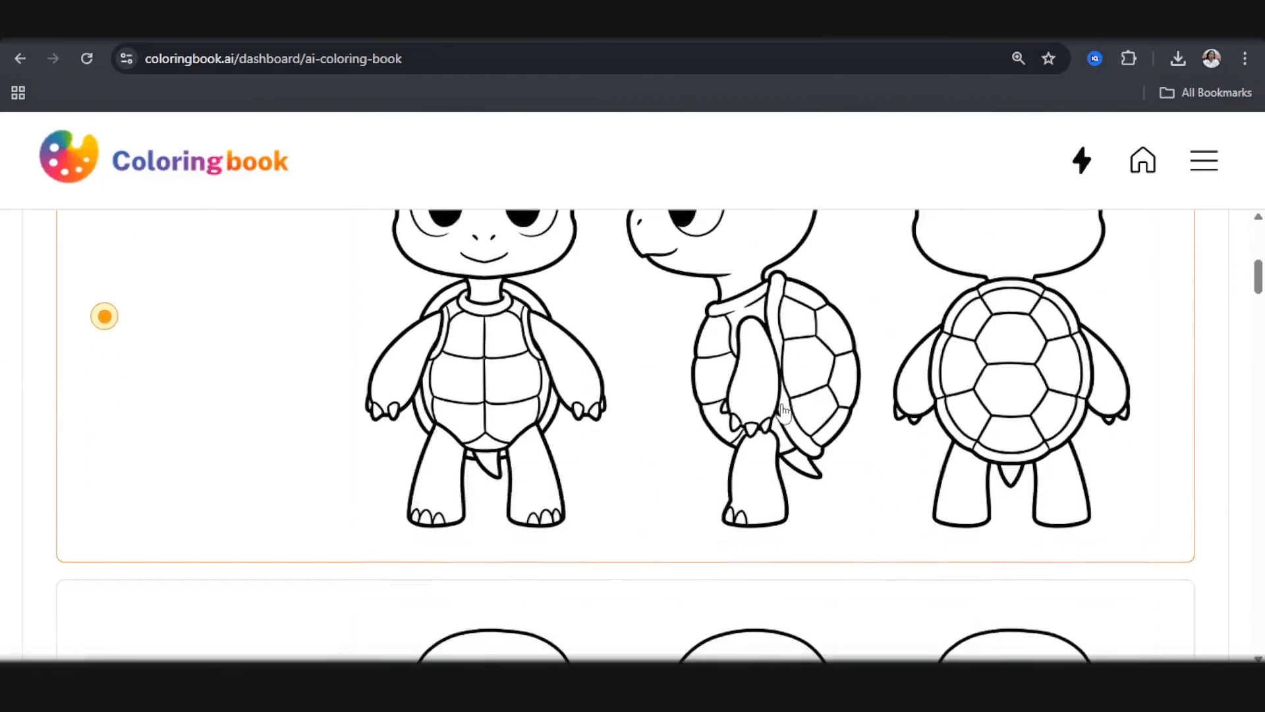
pyautogui.scroll(2, 697, 419)
pyautogui.click(639, 402)
# Step: Review the storyline's title and page descriptions, and start generating the coloring book
pyautogui.scroll(7, 320, 354)
pyautogui.scroll(4, 316, 356)
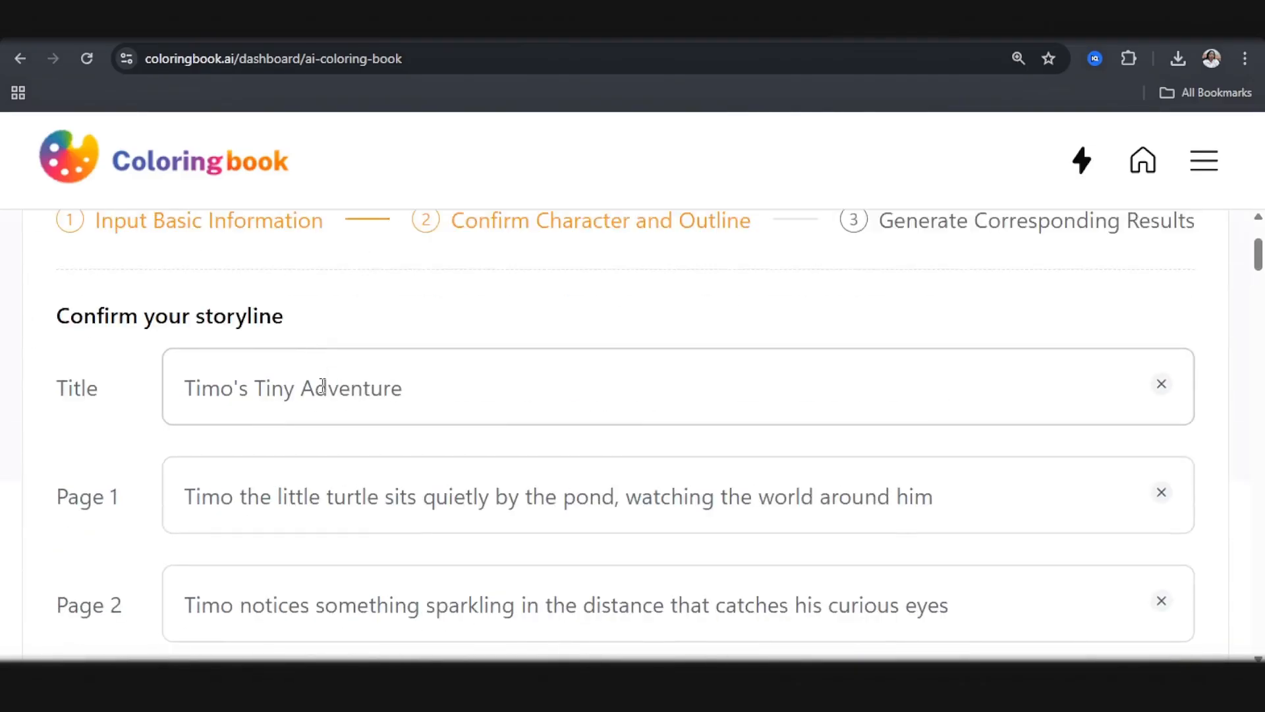
pyautogui.scroll(2, 322, 386)
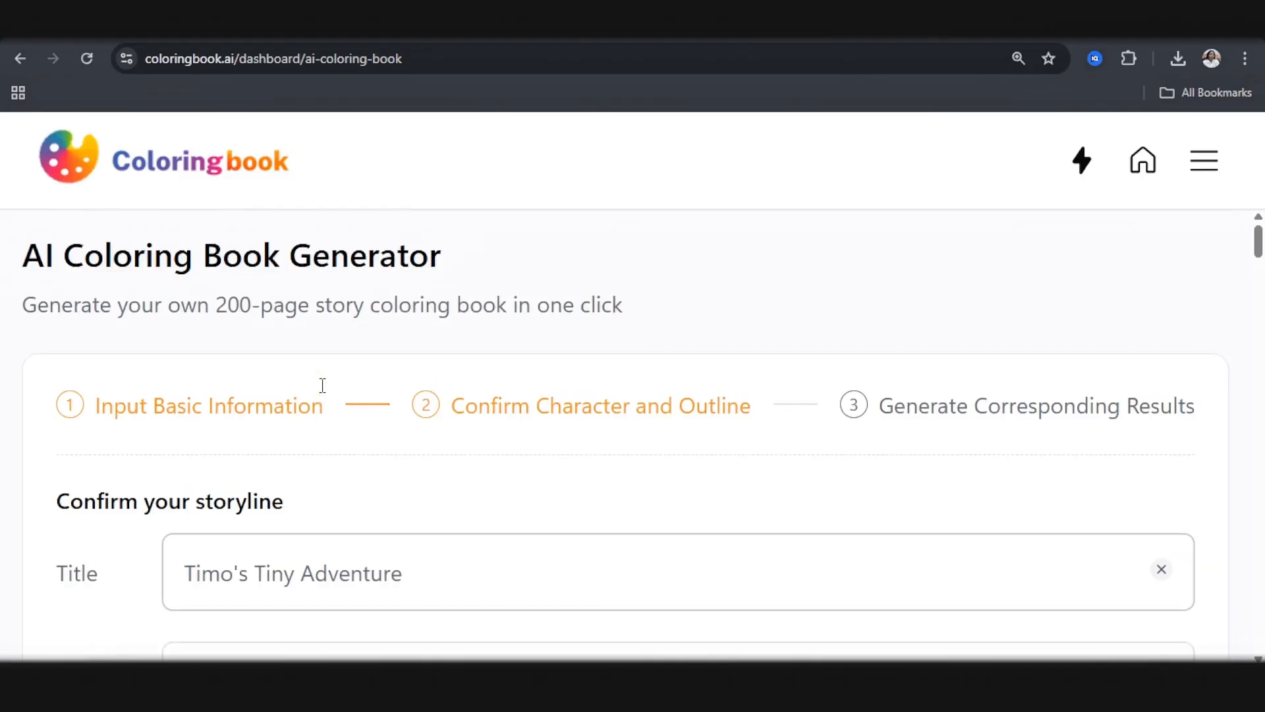
pyautogui.scroll(-5, 329, 395)
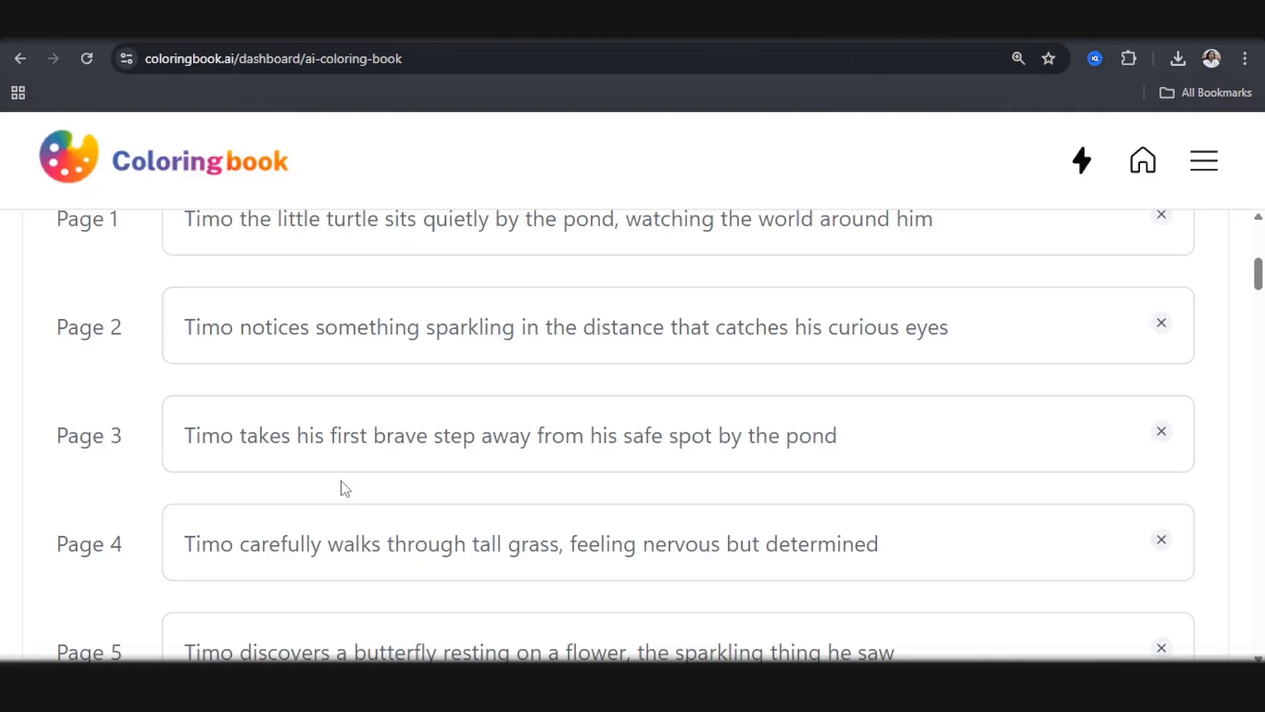
pyautogui.scroll(-14, 343, 489)
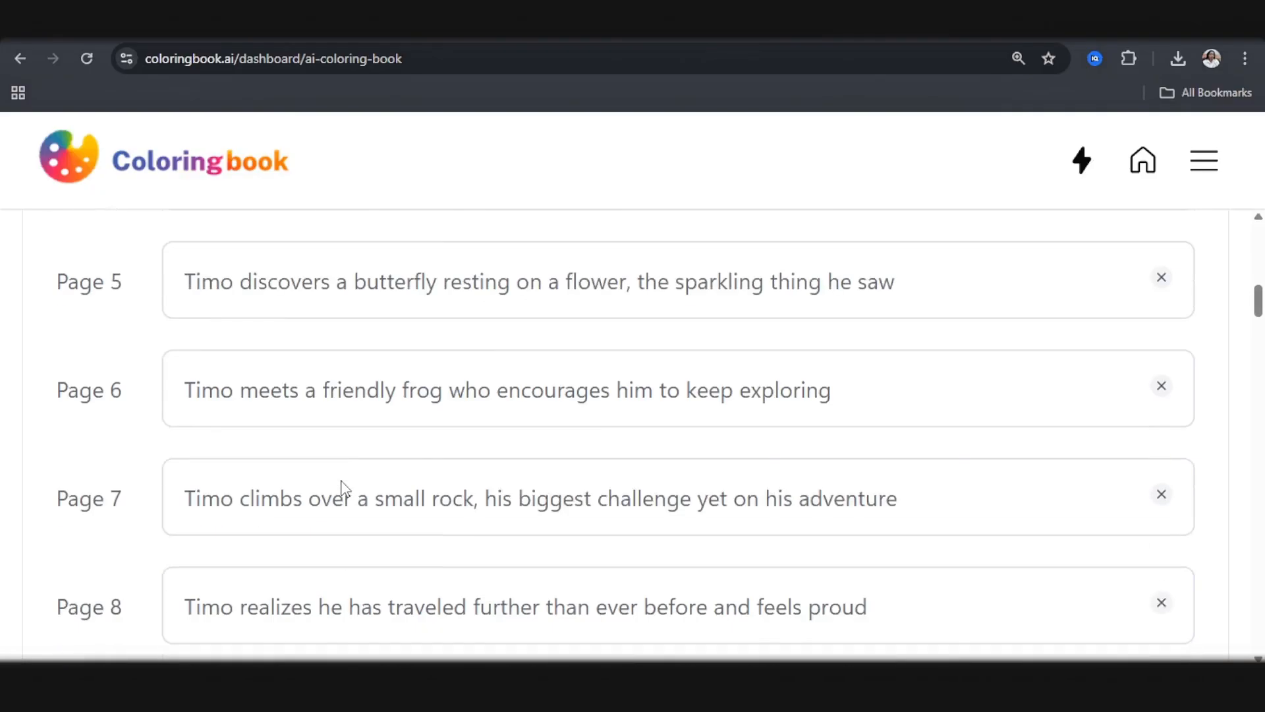
pyautogui.click(669, 403)
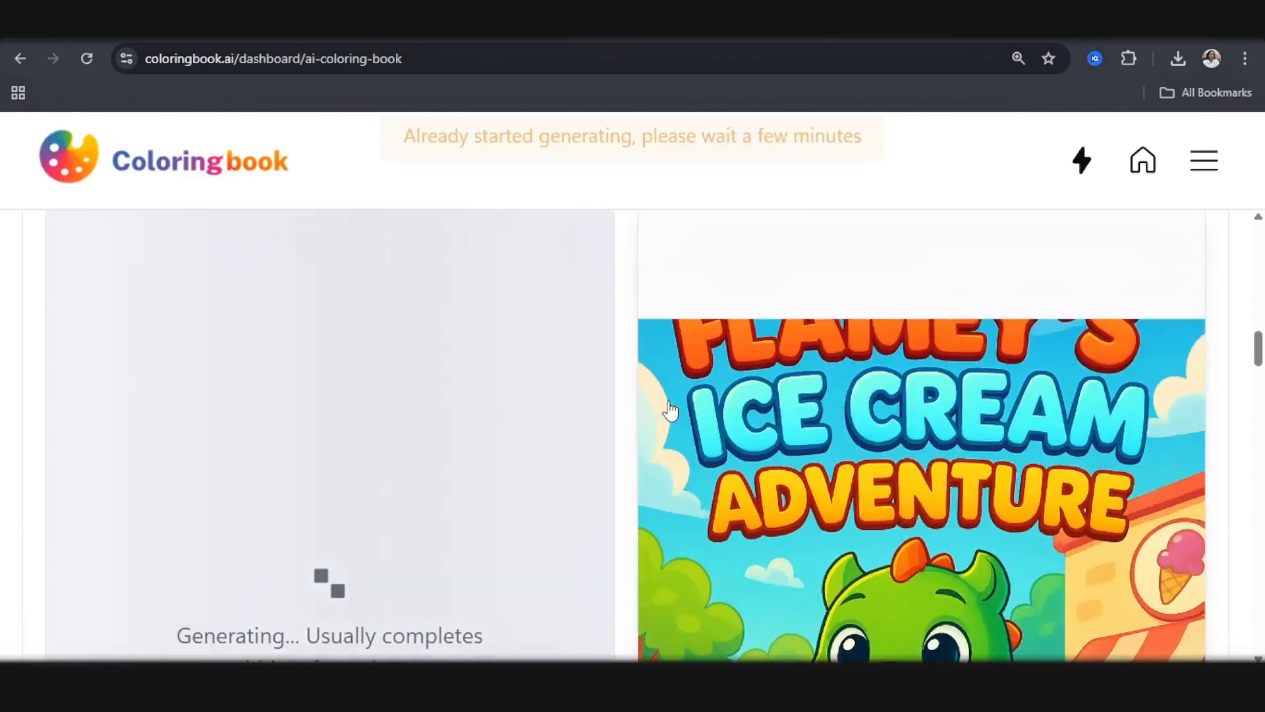
# Step: Open the generated Timo's Tiny Adventure coloring book and examine its cover and story details
pyautogui.scroll(8, 671, 404)
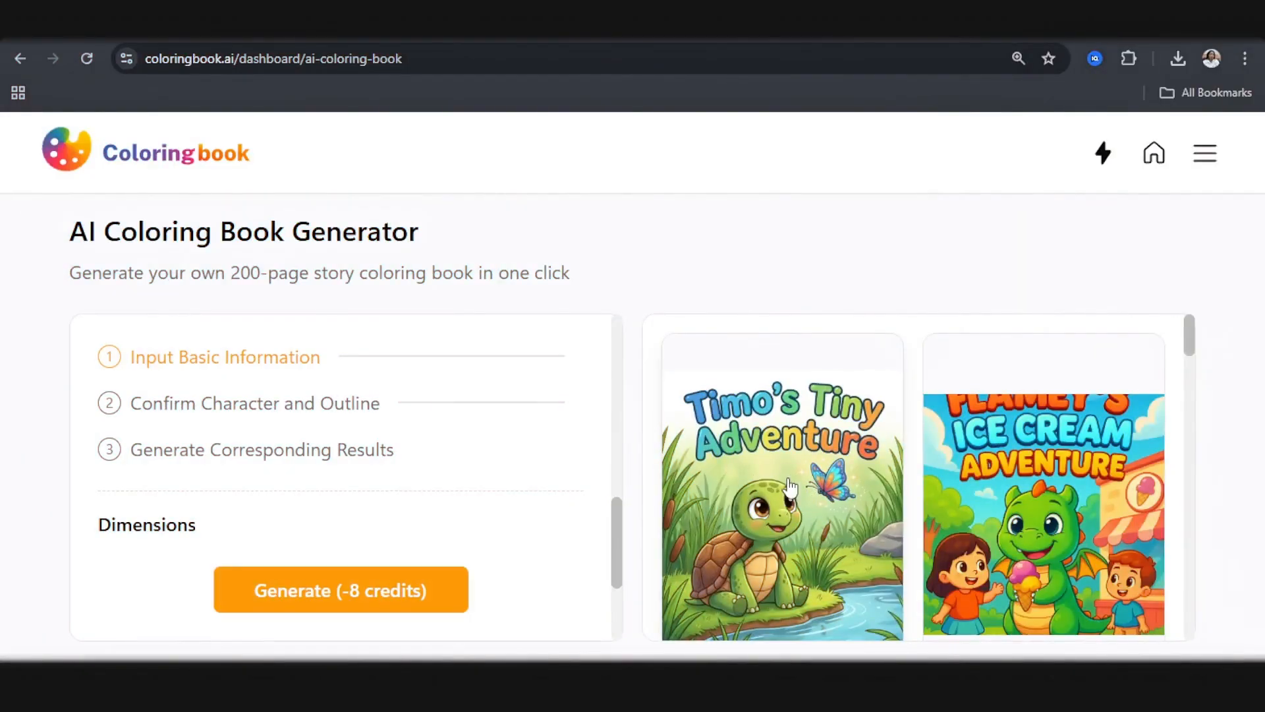
pyautogui.click(798, 491)
pyautogui.scroll(-3, 453, 452)
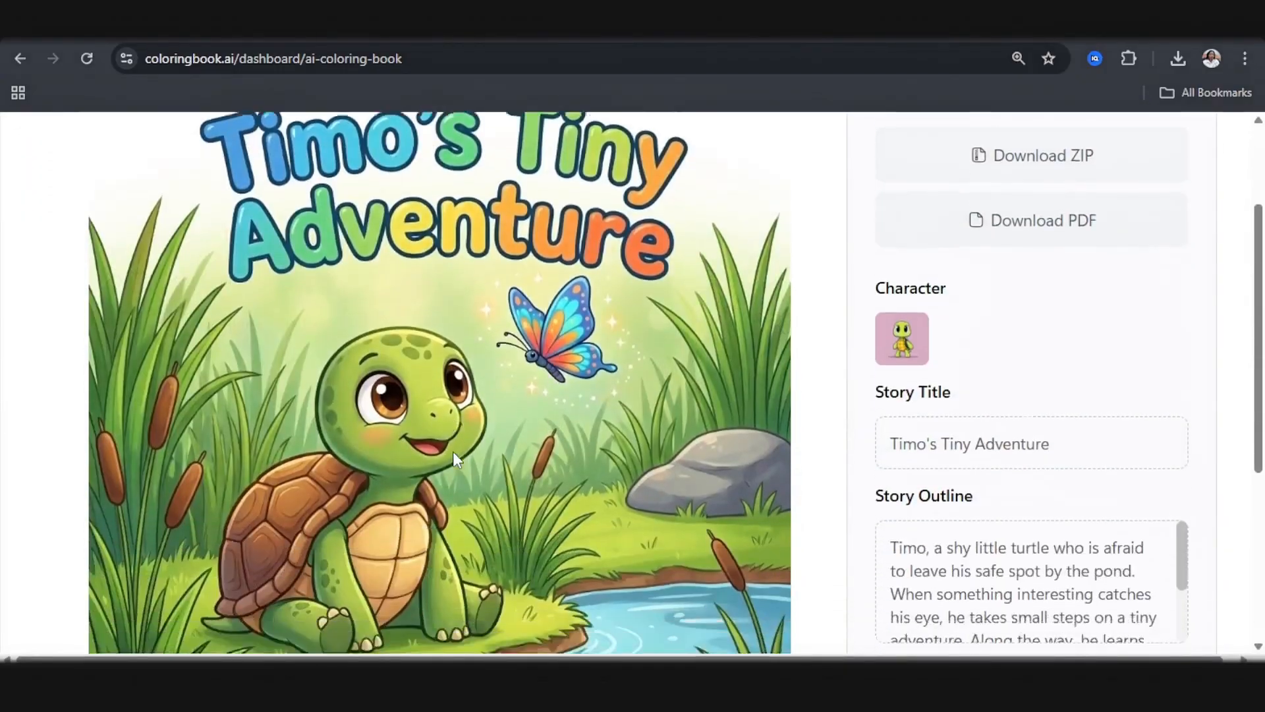
# Step: Examine the coloring book's cover and its first page illustration with the caption
pyautogui.scroll(3, 453, 452)
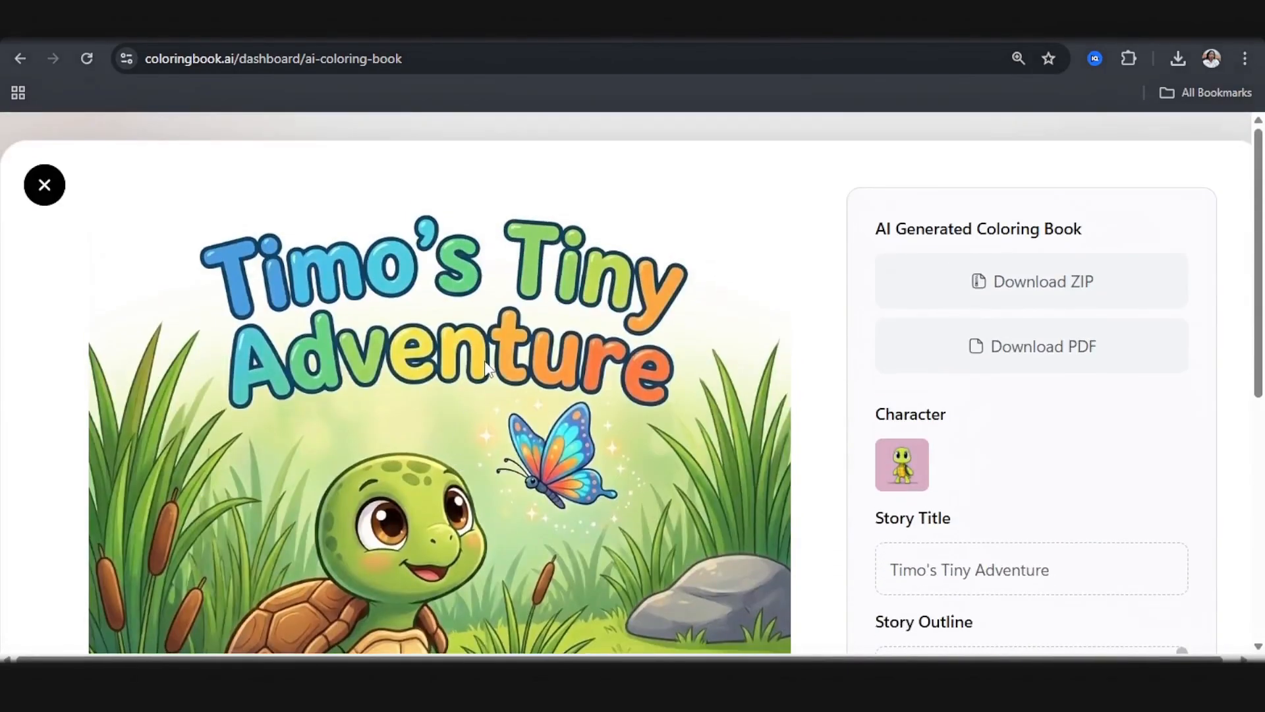
pyautogui.scroll(-2, 481, 376)
pyautogui.scroll(-5, 474, 374)
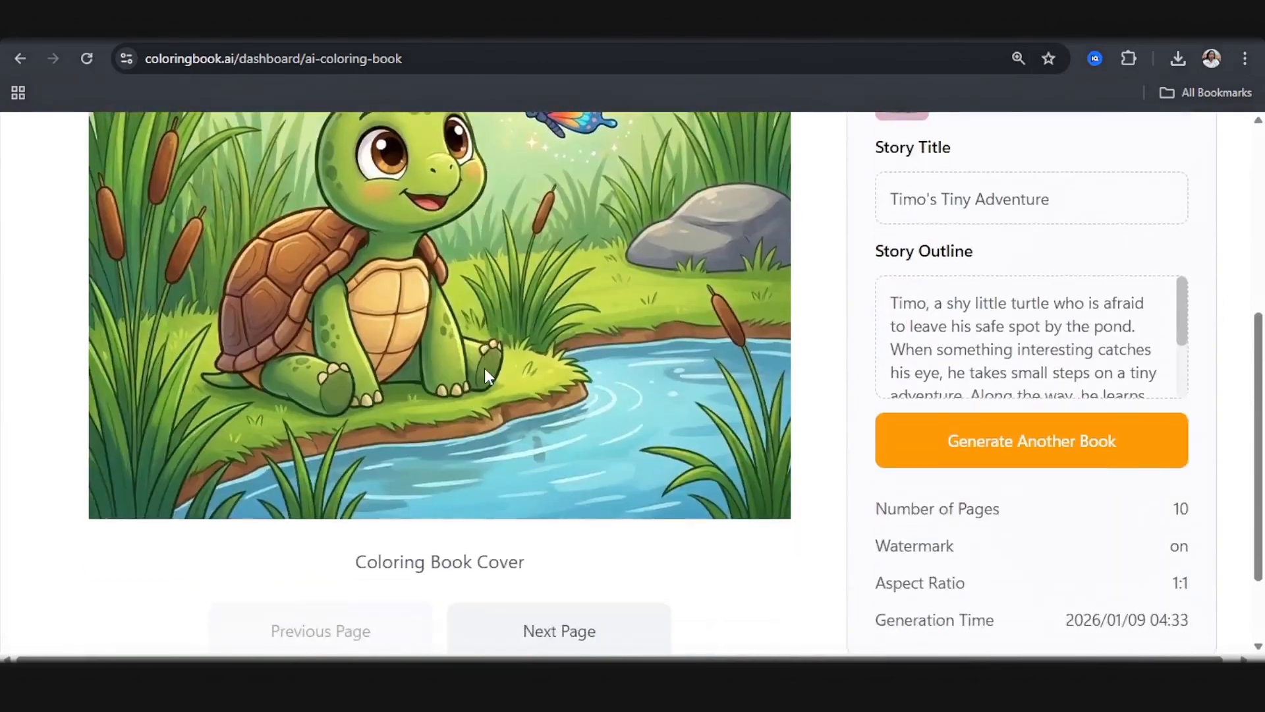
pyautogui.scroll(3, 509, 471)
pyautogui.hotkey('ctrl', '-')
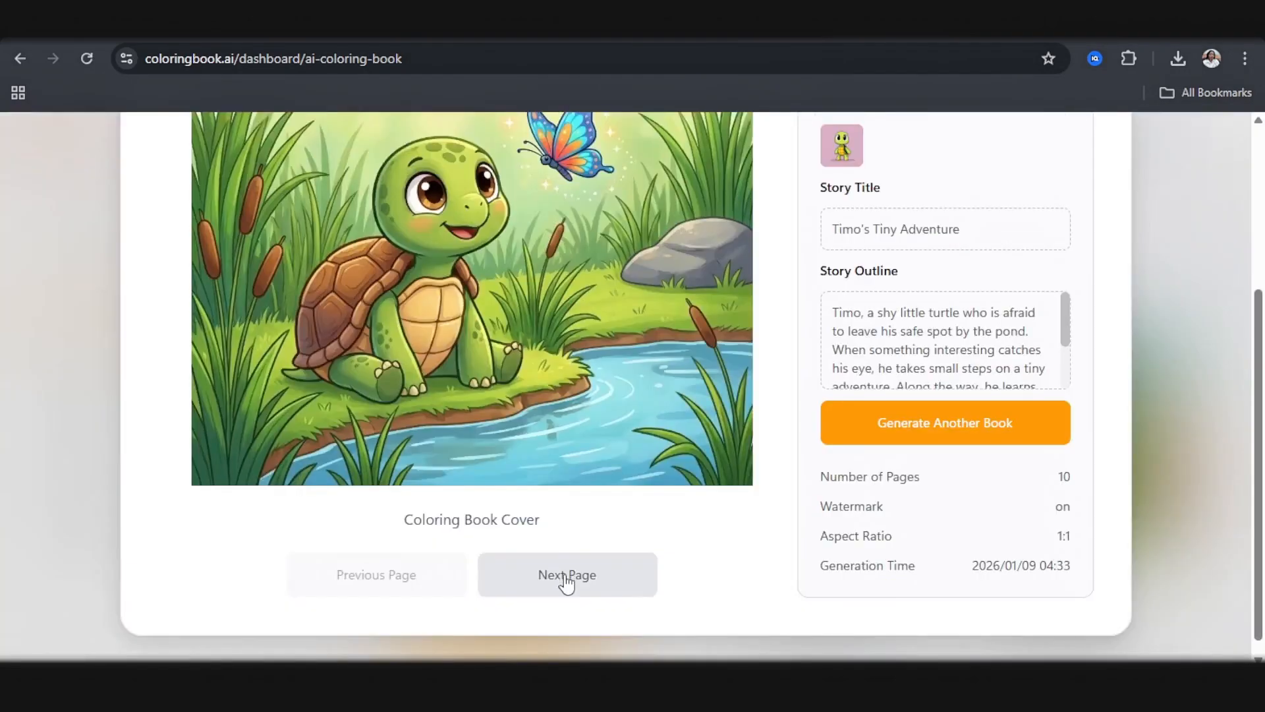
pyautogui.click(565, 583)
pyautogui.scroll(3, 547, 521)
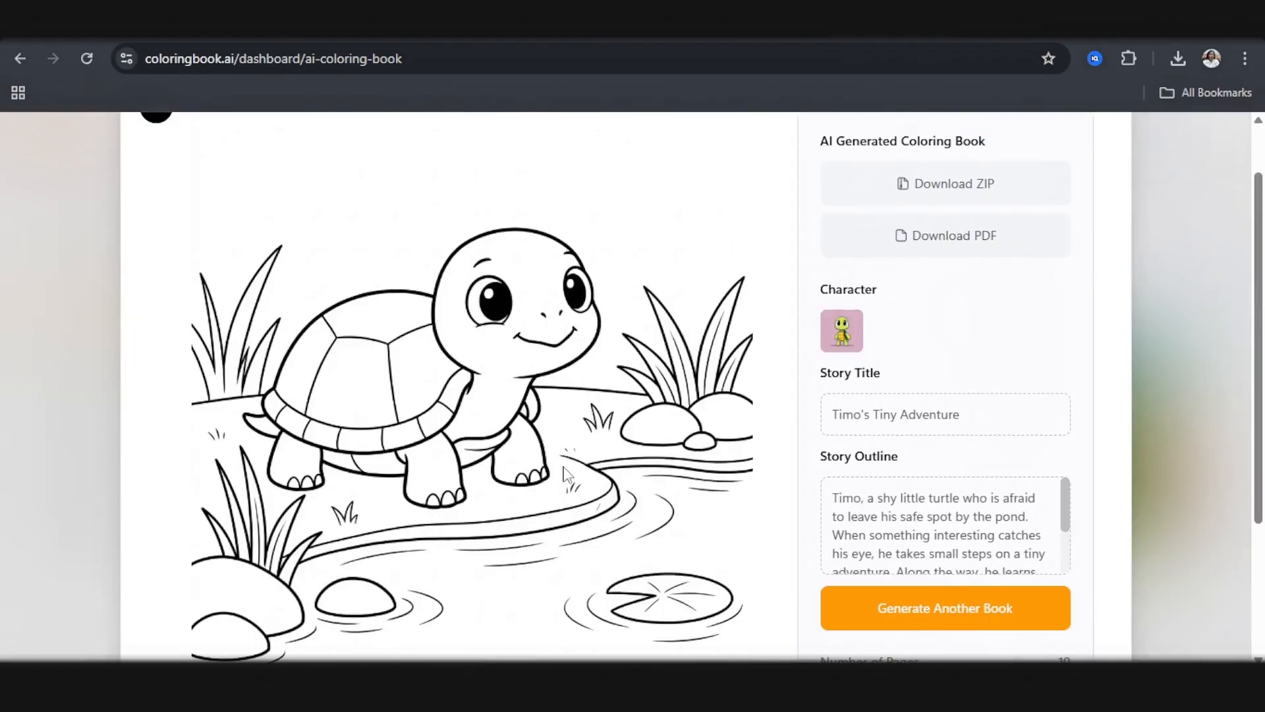
pyautogui.scroll(-3, 565, 473)
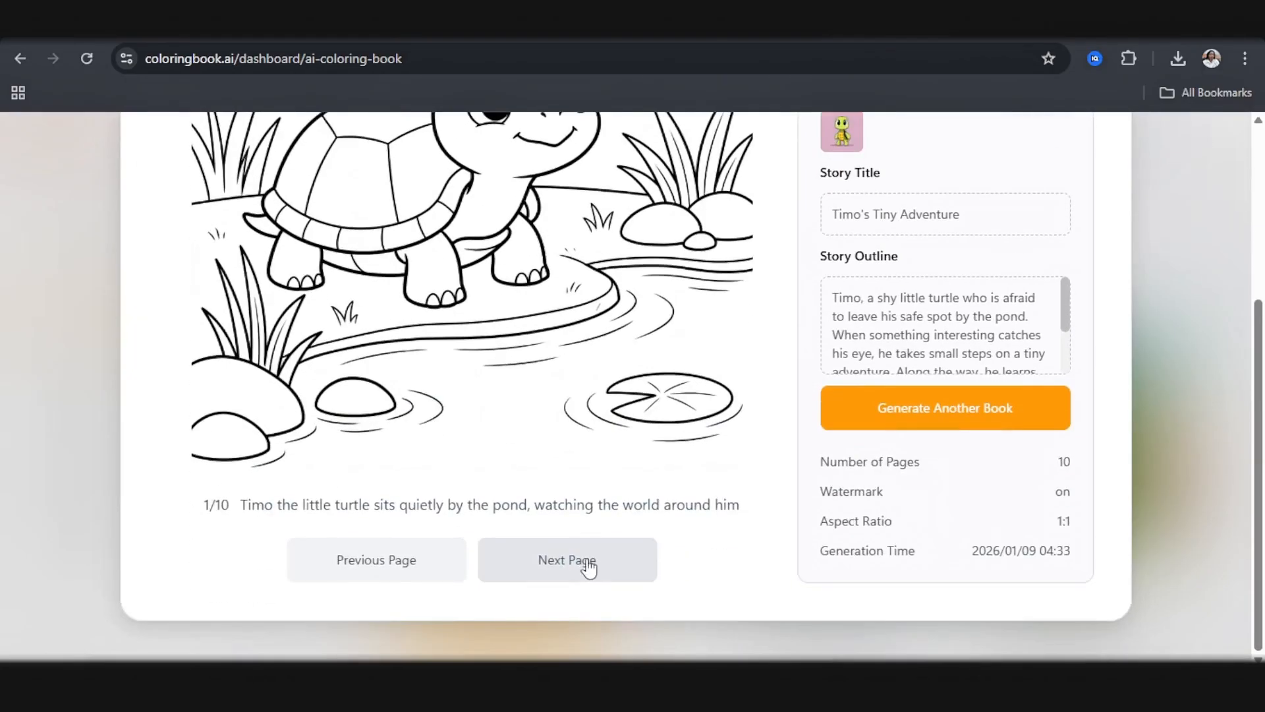
# Step: Examine the illustrations and captions on pages 2 to 4 of the coloring book
pyautogui.click(588, 565)
pyautogui.scroll(3, 584, 548)
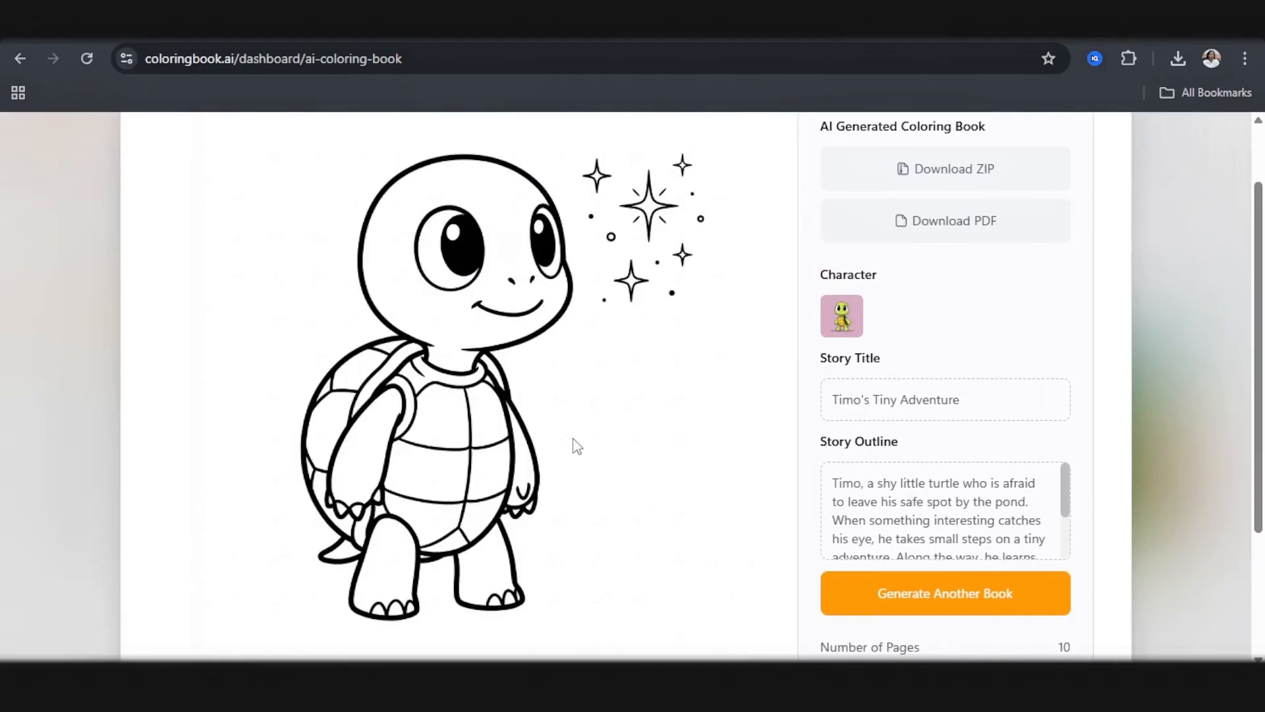
pyautogui.scroll(-3, 600, 343)
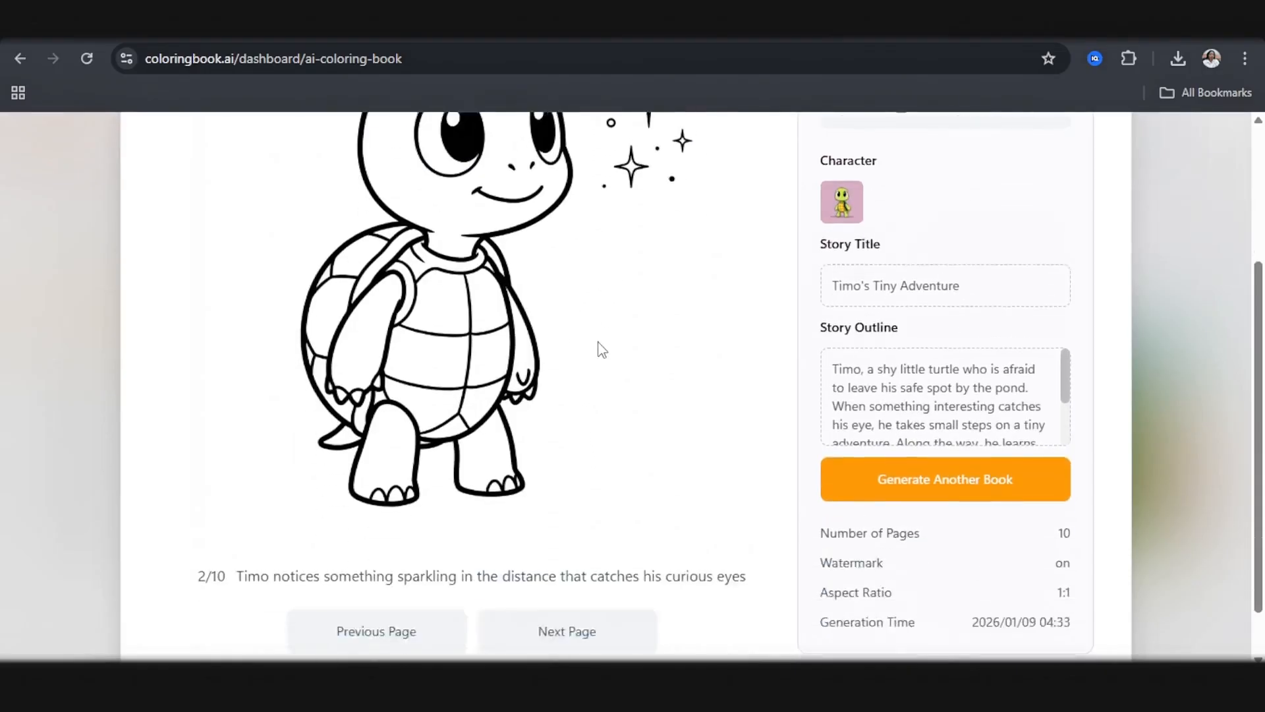
pyautogui.click(580, 573)
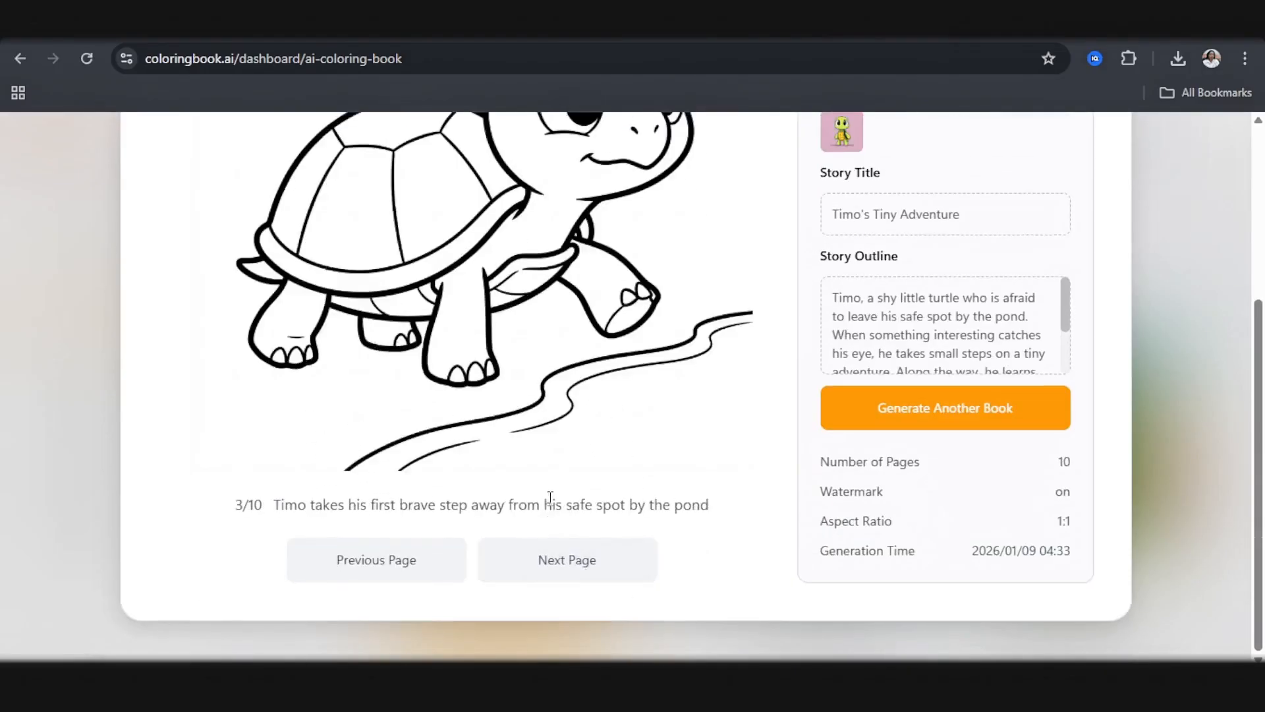
pyautogui.scroll(3, 557, 505)
pyautogui.scroll(-3, 557, 495)
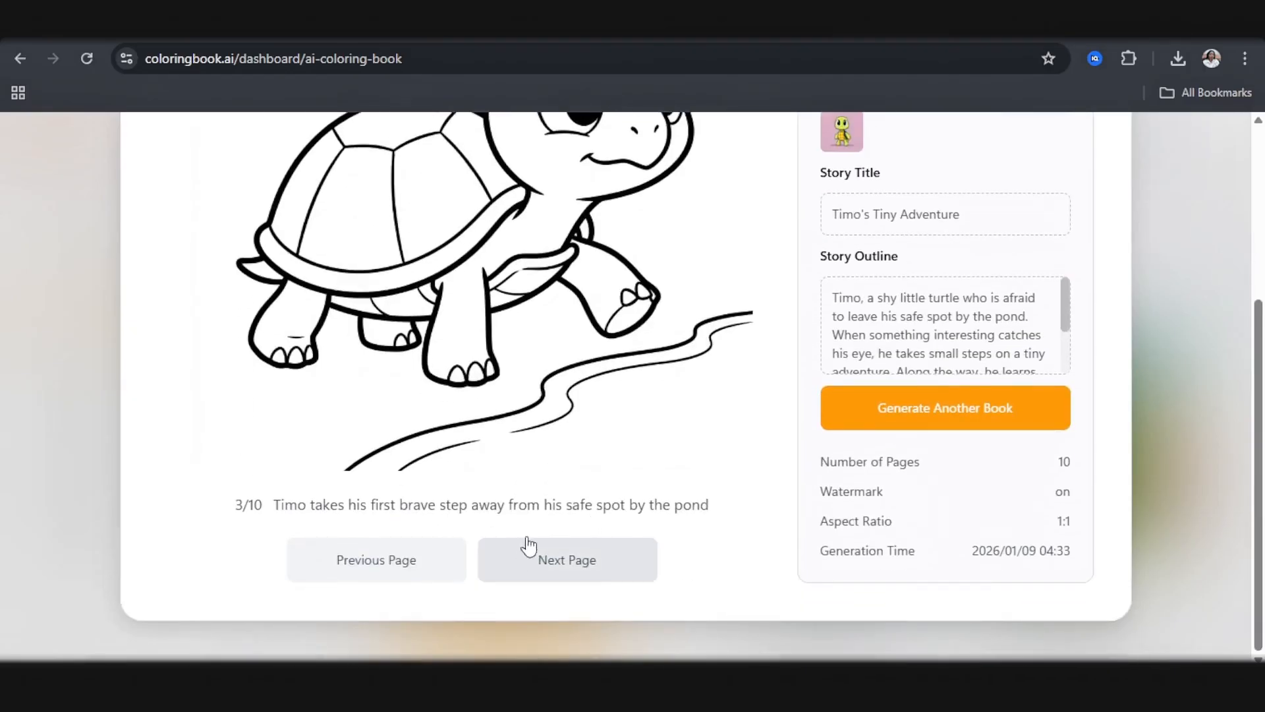
pyautogui.click(601, 571)
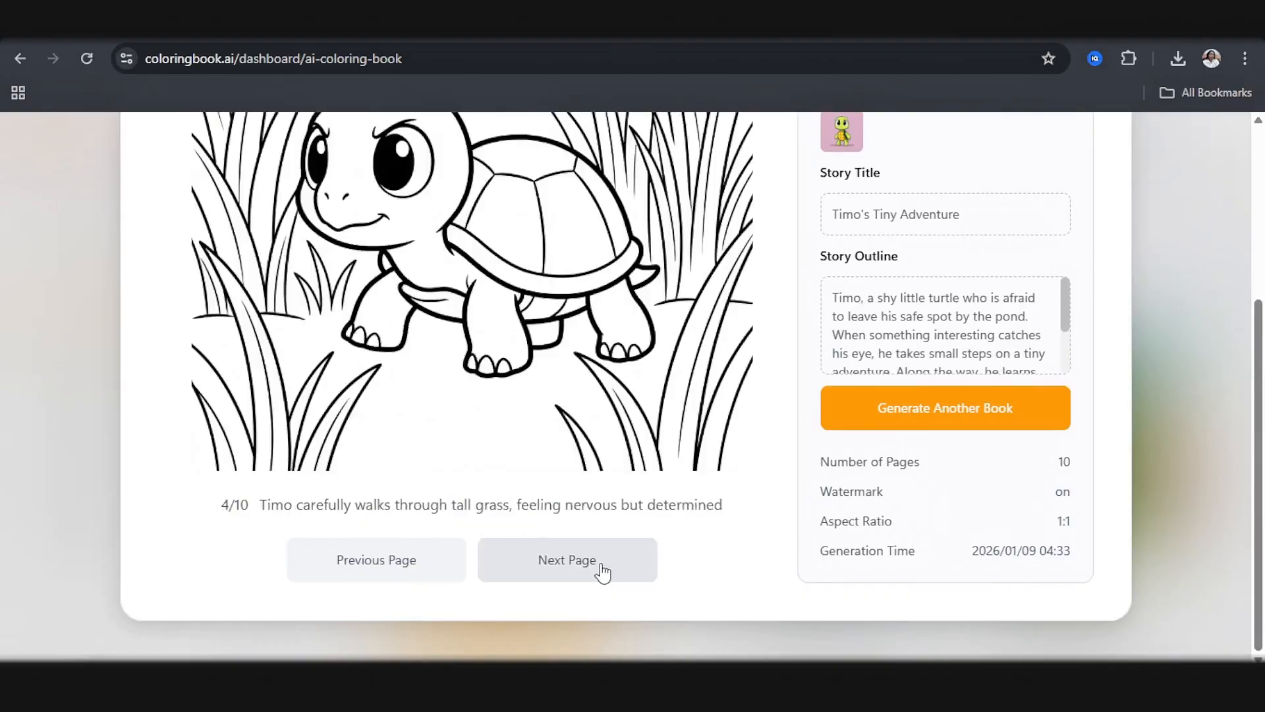
pyautogui.scroll(2, 450, 512)
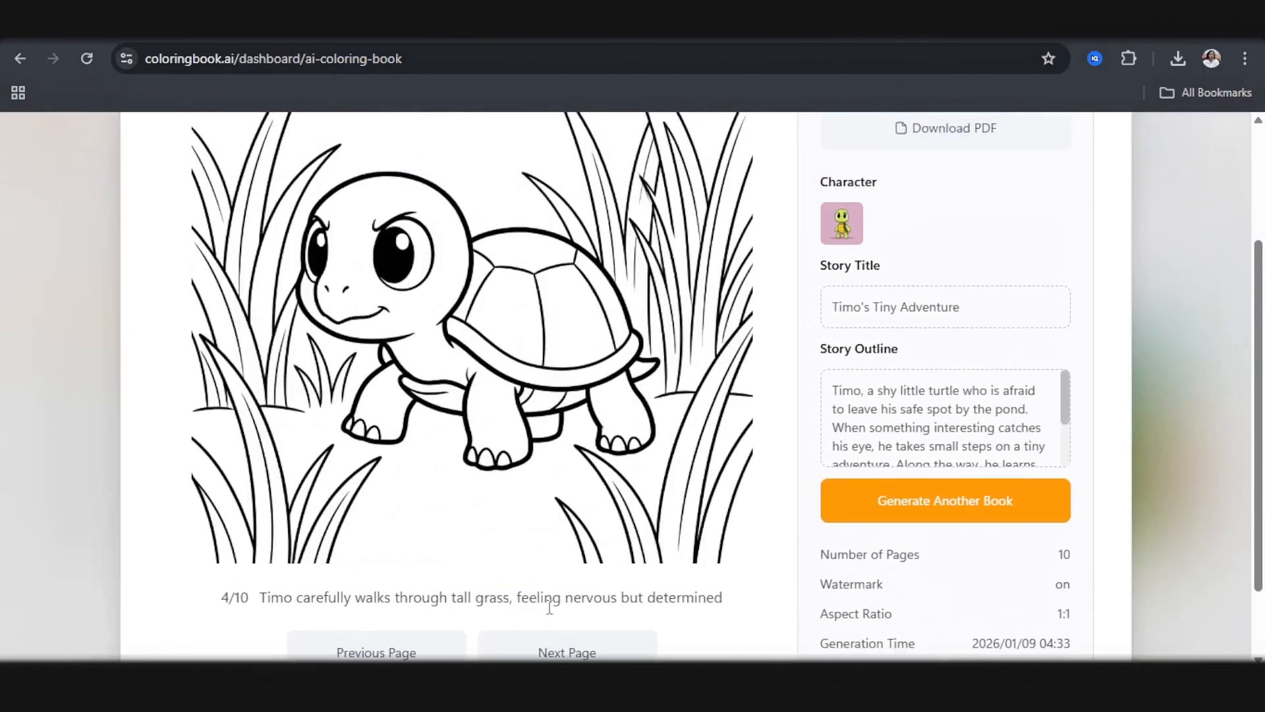
# Step: Examine the illustrations and captions on pages 5 and 6 of the coloring book
pyautogui.click(581, 651)
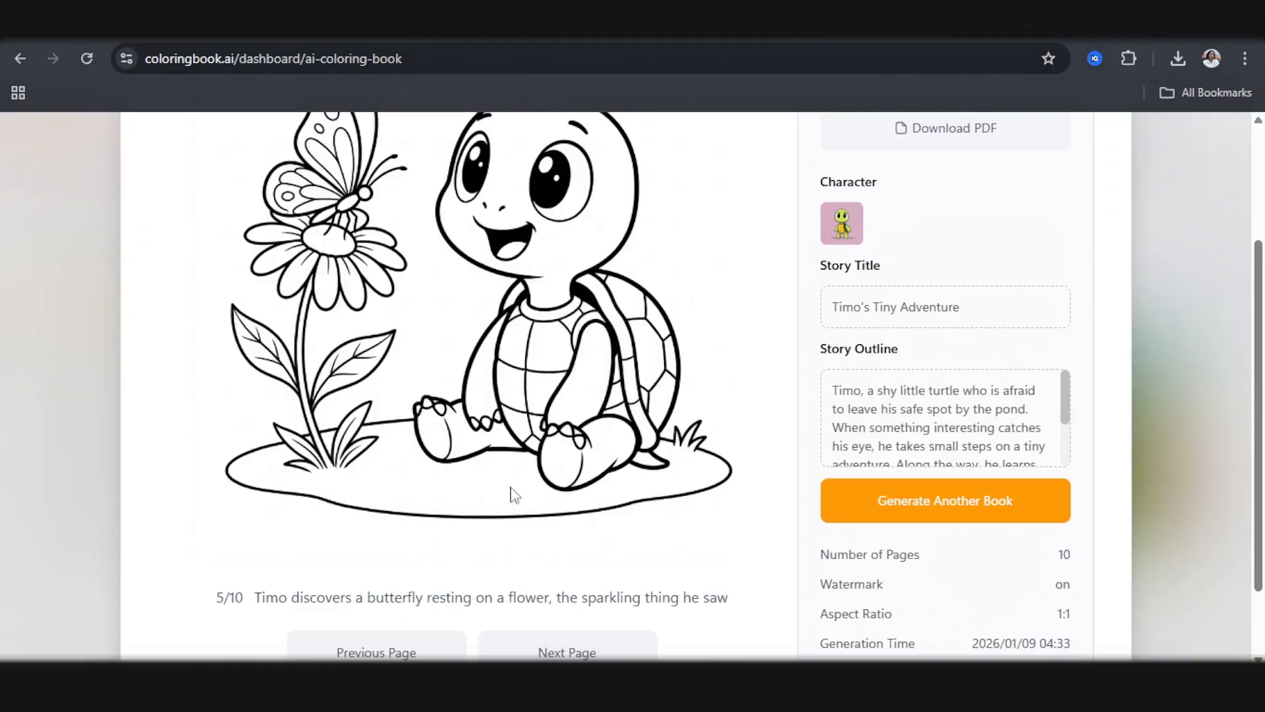
pyautogui.scroll(-2, 587, 583)
pyautogui.click(550, 579)
pyautogui.scroll(2, 551, 580)
pyautogui.scroll(-2, 455, 533)
pyautogui.scroll(1, 579, 568)
pyautogui.scroll(2, 577, 566)
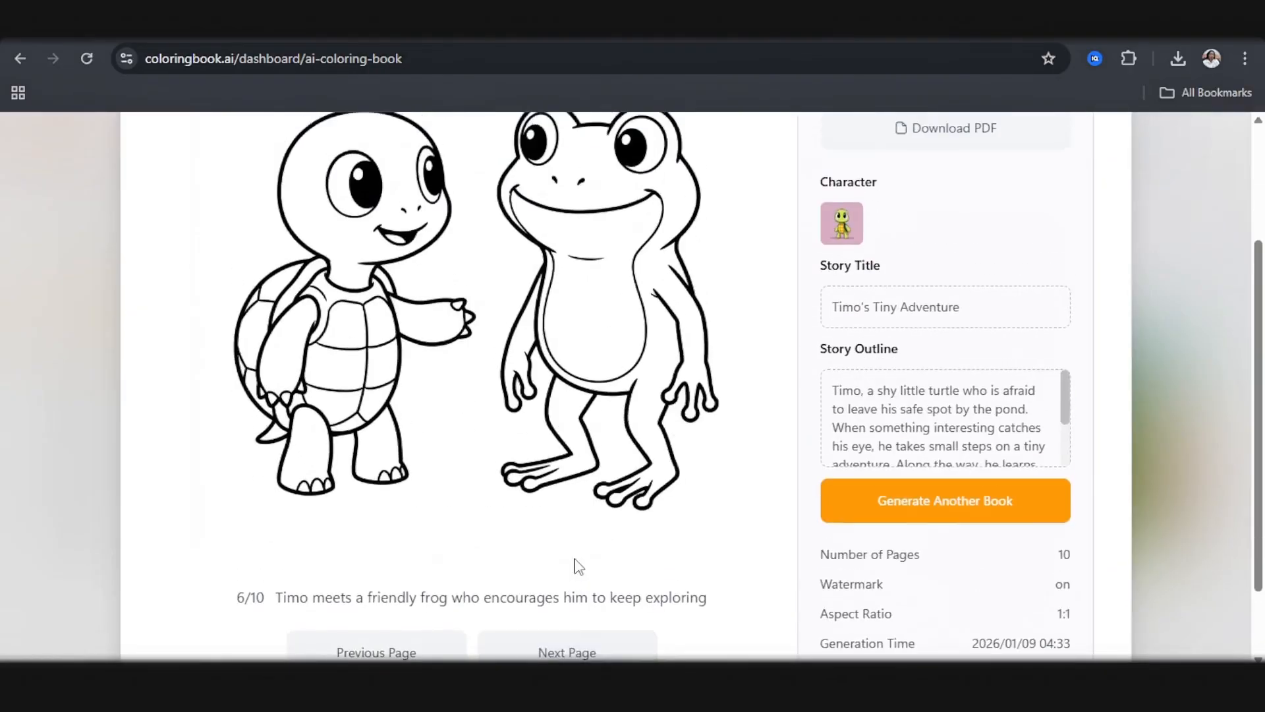
pyautogui.scroll(-1, 567, 577)
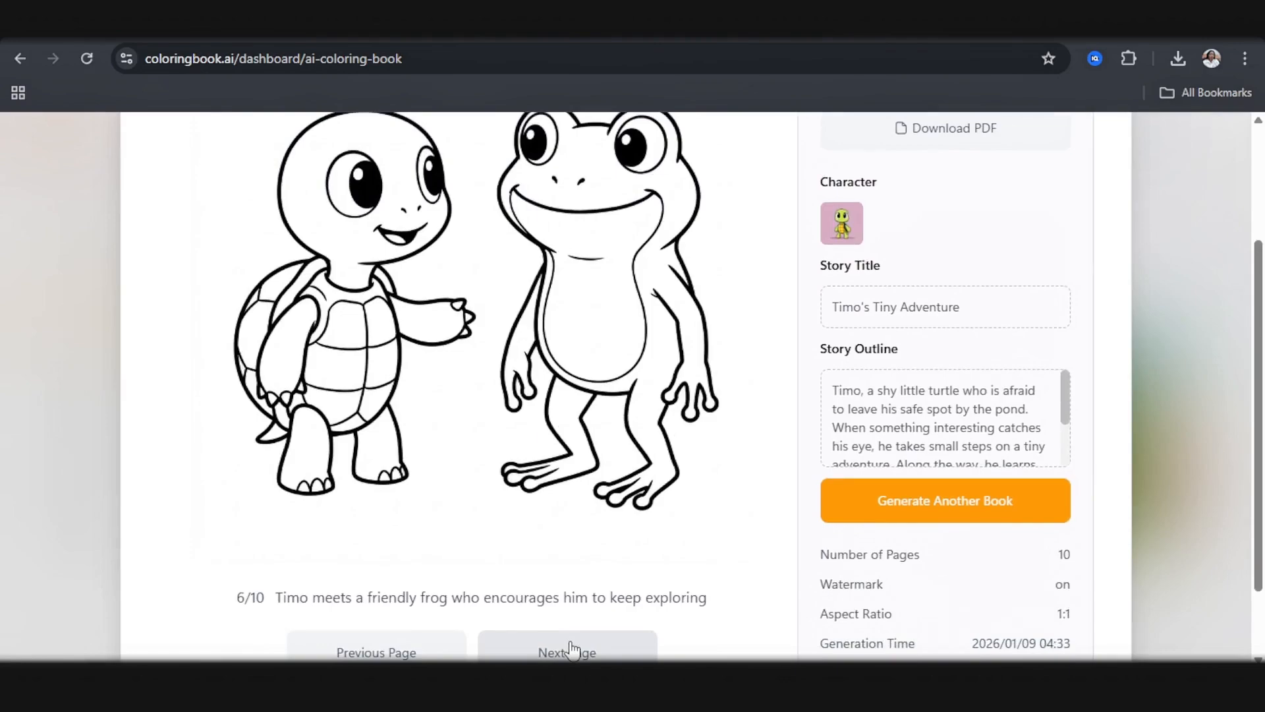
pyautogui.scroll(3, 651, 542)
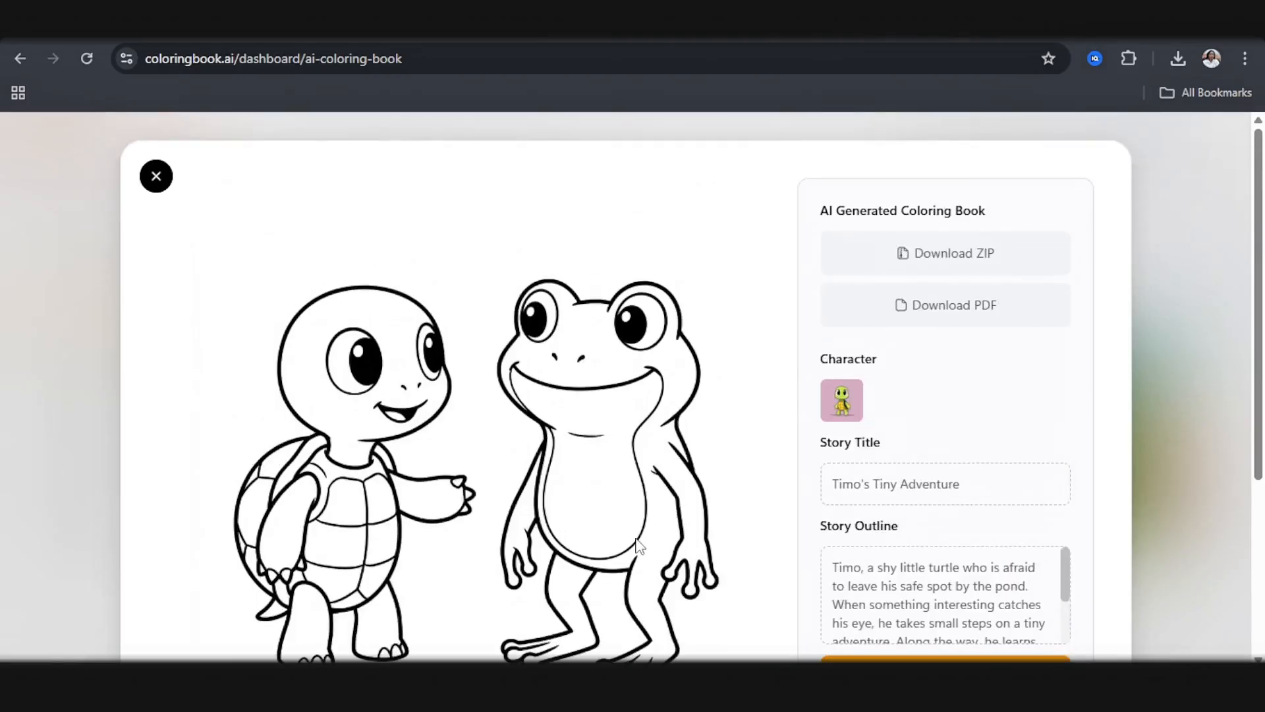
pyautogui.scroll(-1, 624, 455)
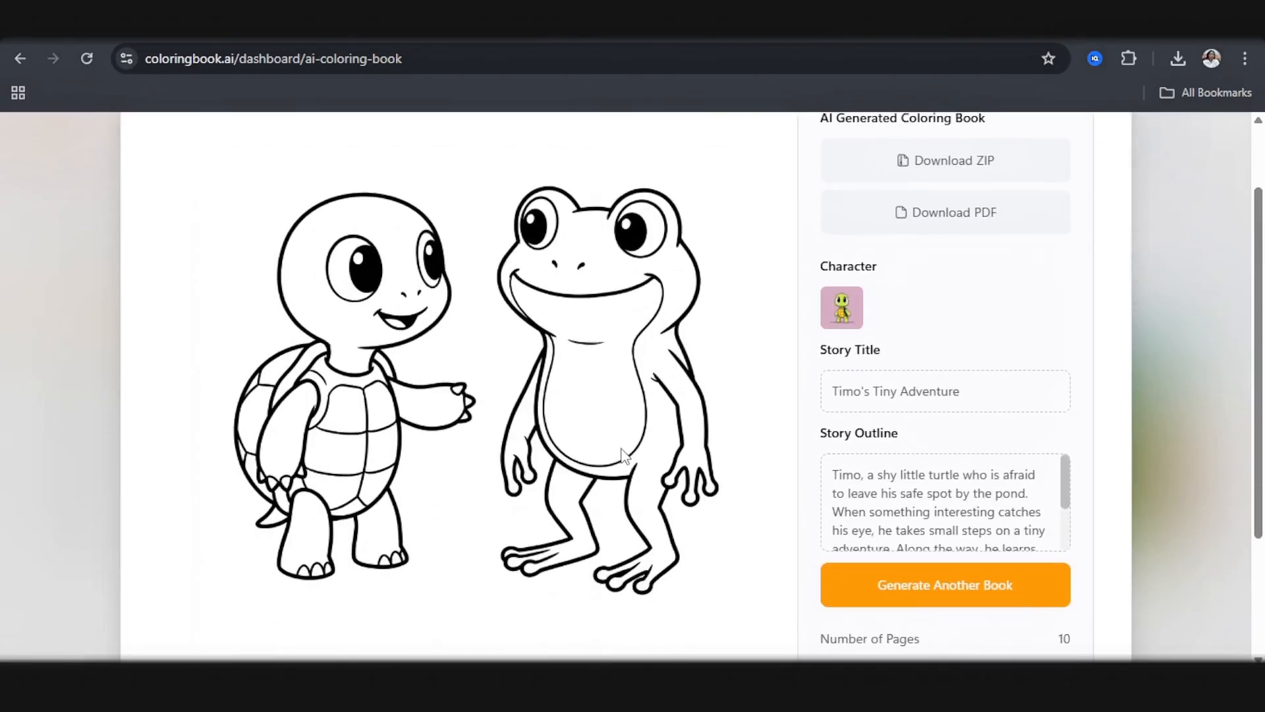
# Step: Page through the remaining illustrations up to page 10 and download the coloring book as a ZIP file
pyautogui.scroll(-1, 625, 455)
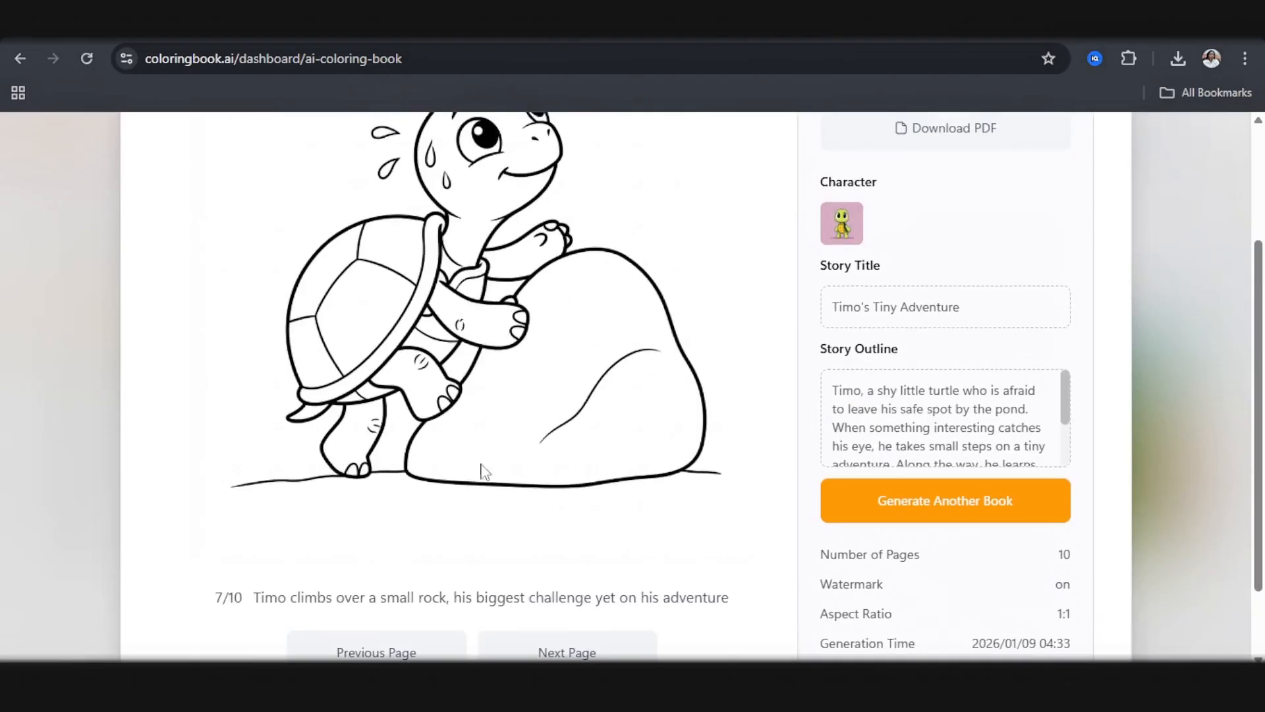
pyautogui.scroll(-1, 480, 466)
pyautogui.click(545, 562)
pyautogui.scroll(-1, 518, 468)
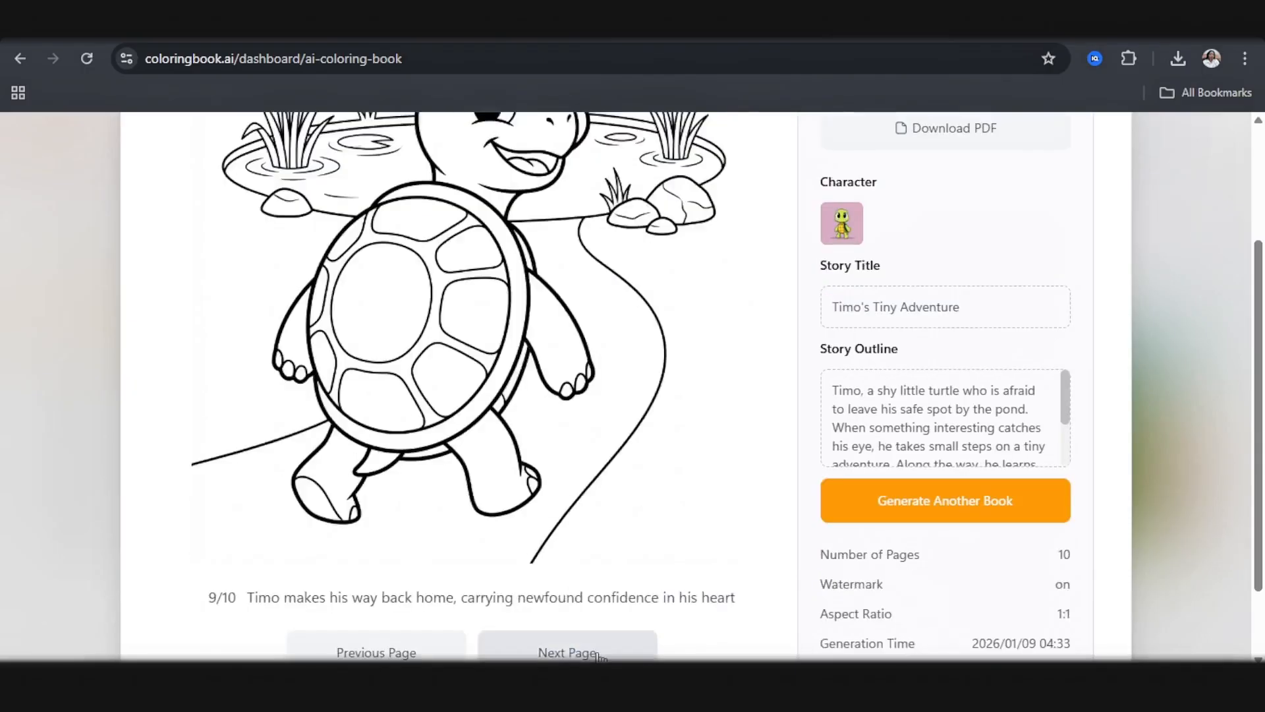
pyautogui.click(593, 650)
pyautogui.scroll(-1, 532, 557)
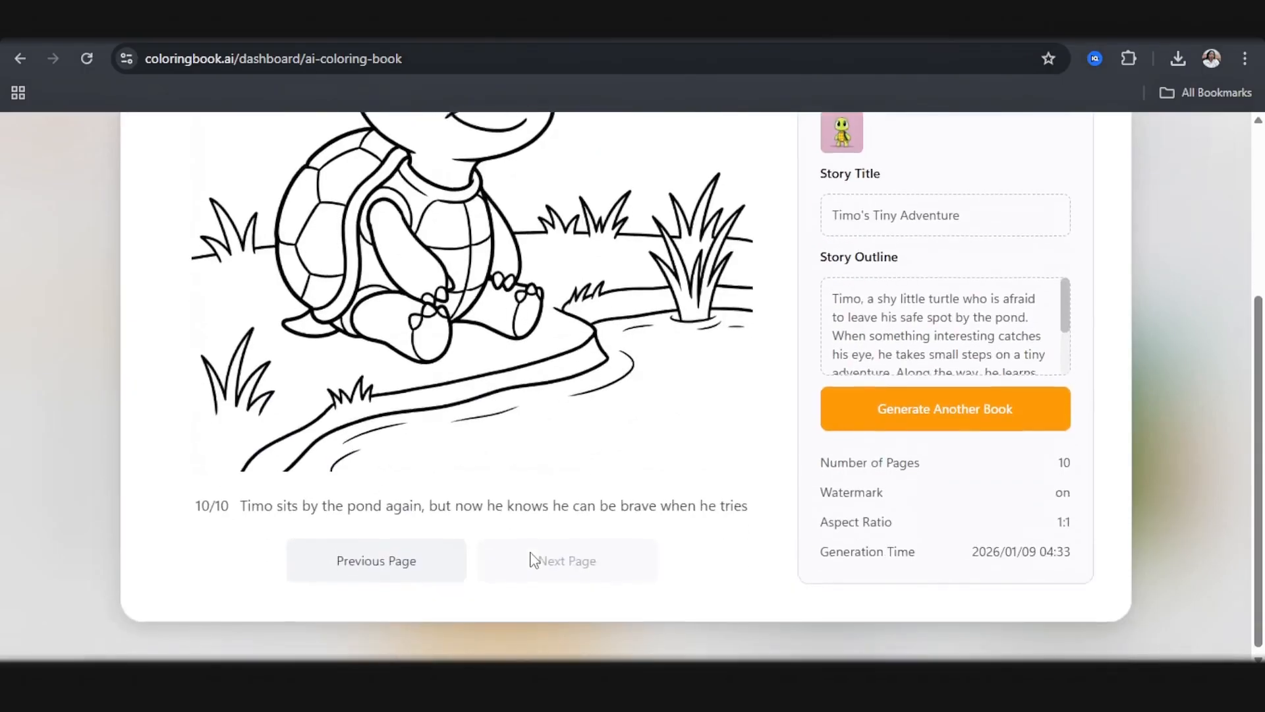
pyautogui.scroll(4, 543, 536)
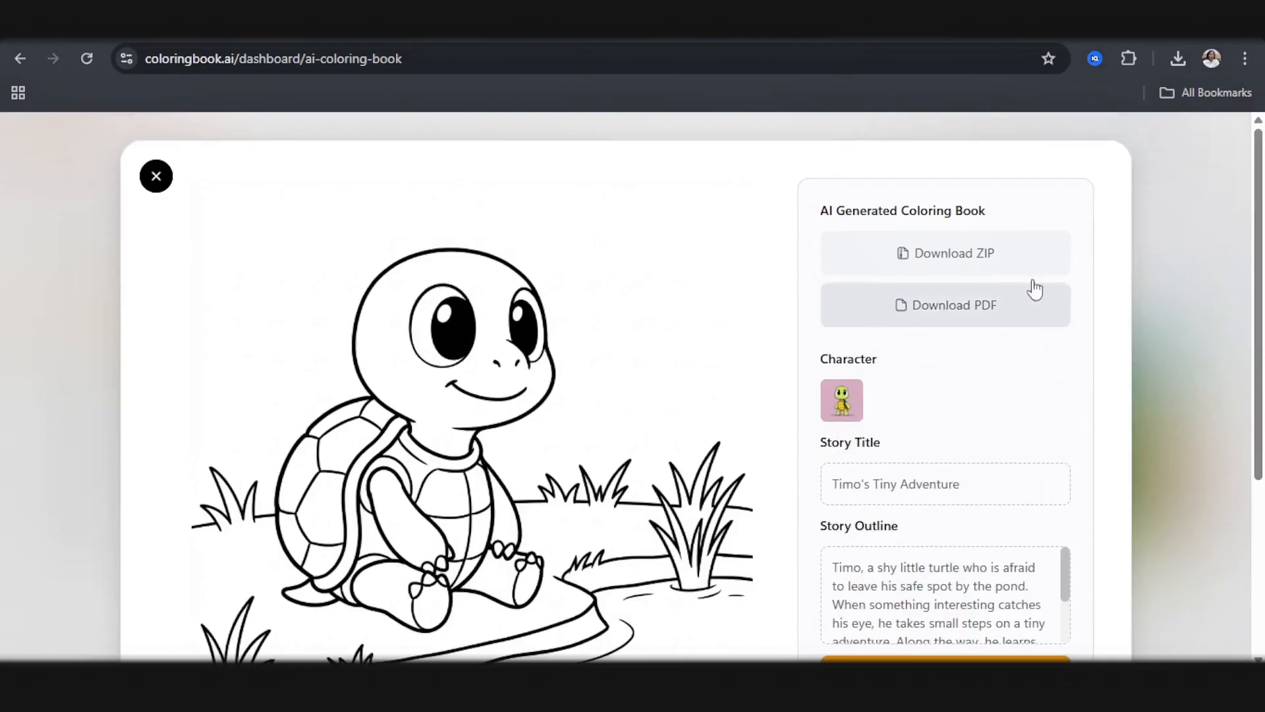
pyautogui.click(942, 258)
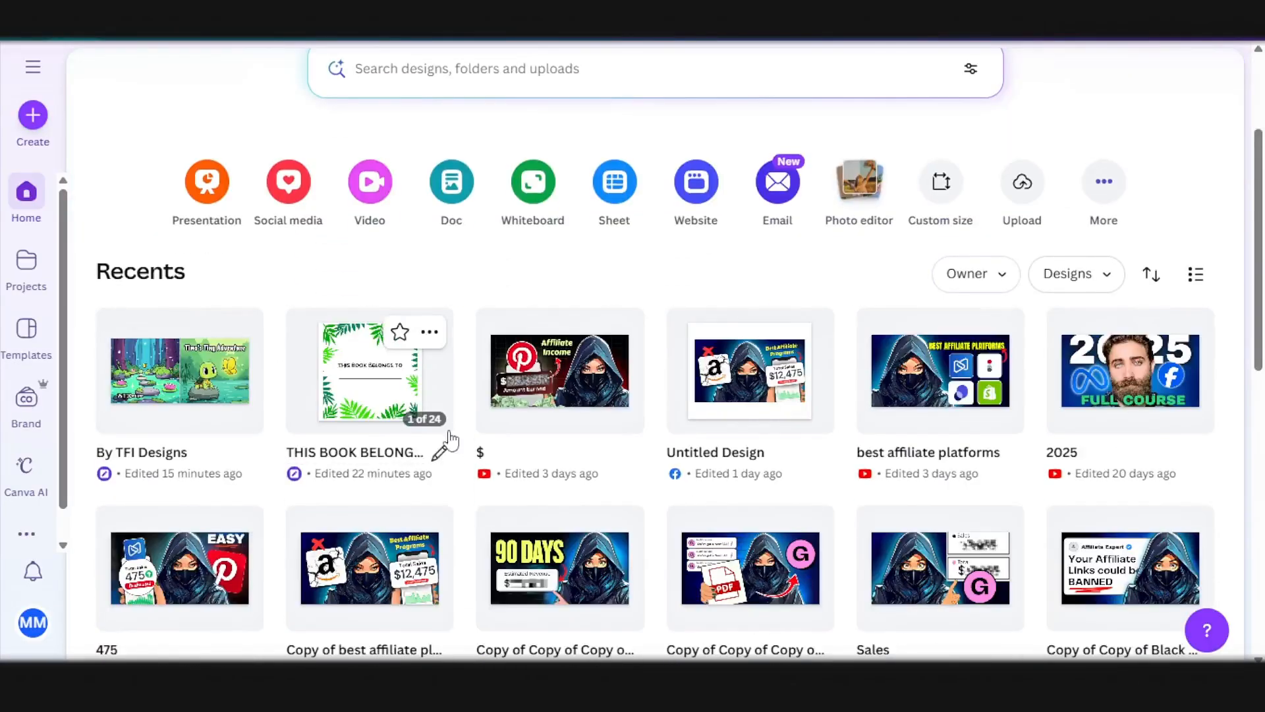
# Step: Switch to Canva, make a copy of the THIS BOOK BELONGS TO design and open the copy
pyautogui.click(430, 331)
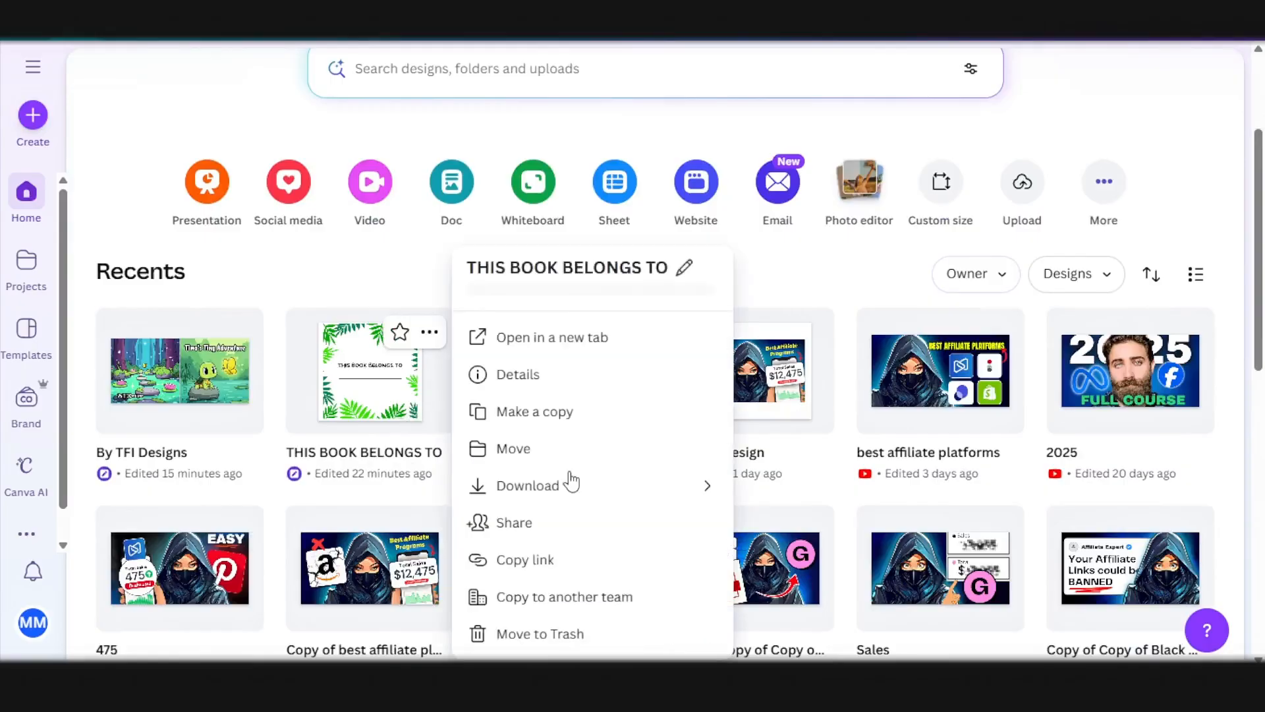
pyautogui.click(544, 416)
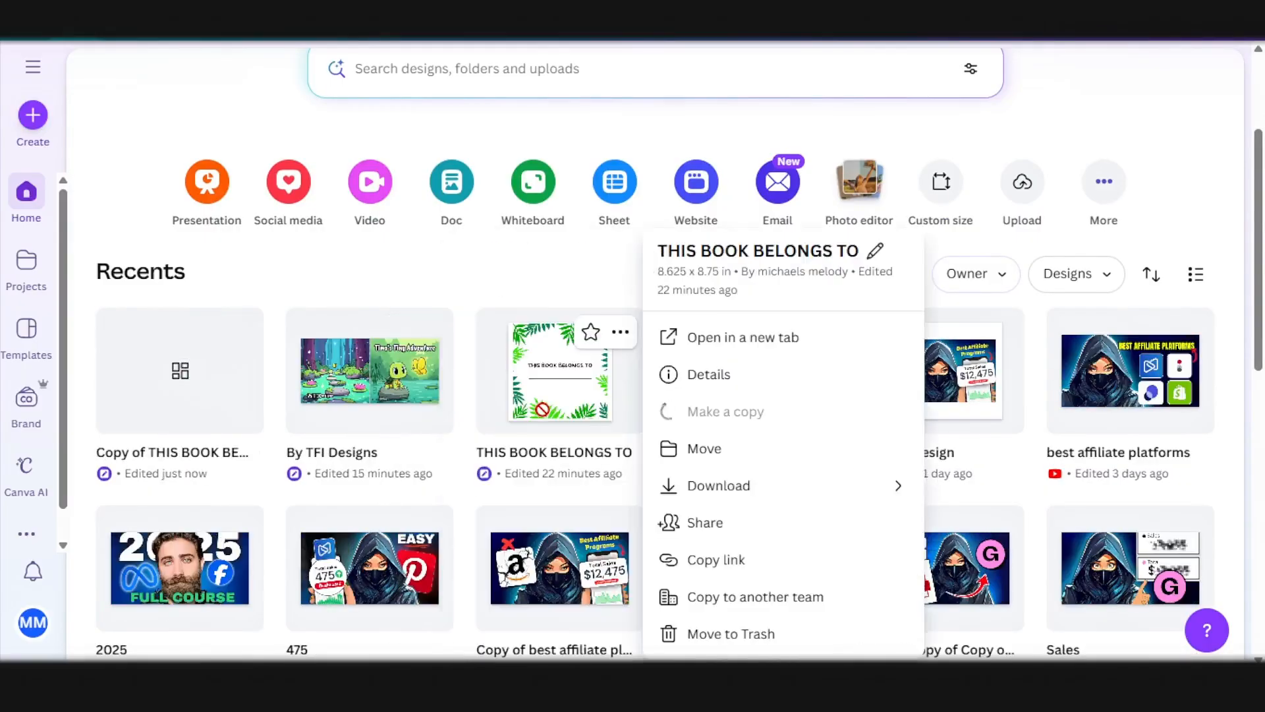
pyautogui.click(796, 118)
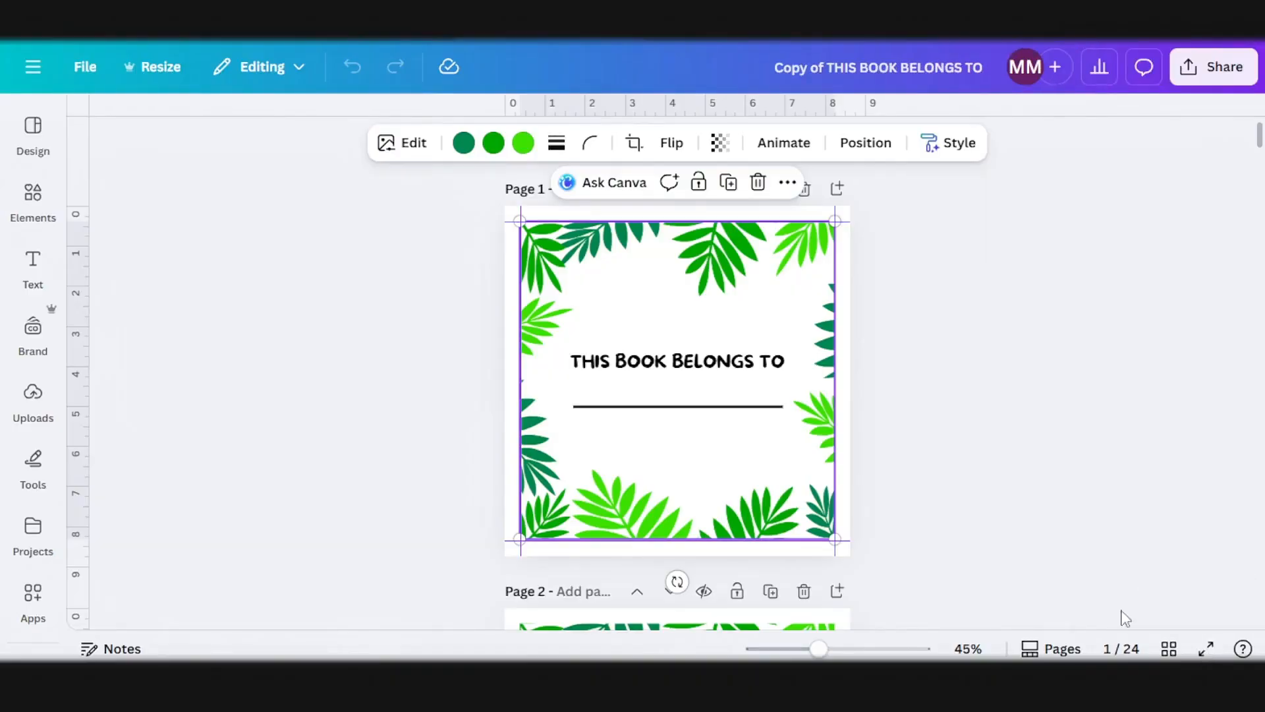
# Step: Delete every page of the copied design except the first THIS BOOK BELONGS TO page
pyautogui.click(1171, 650)
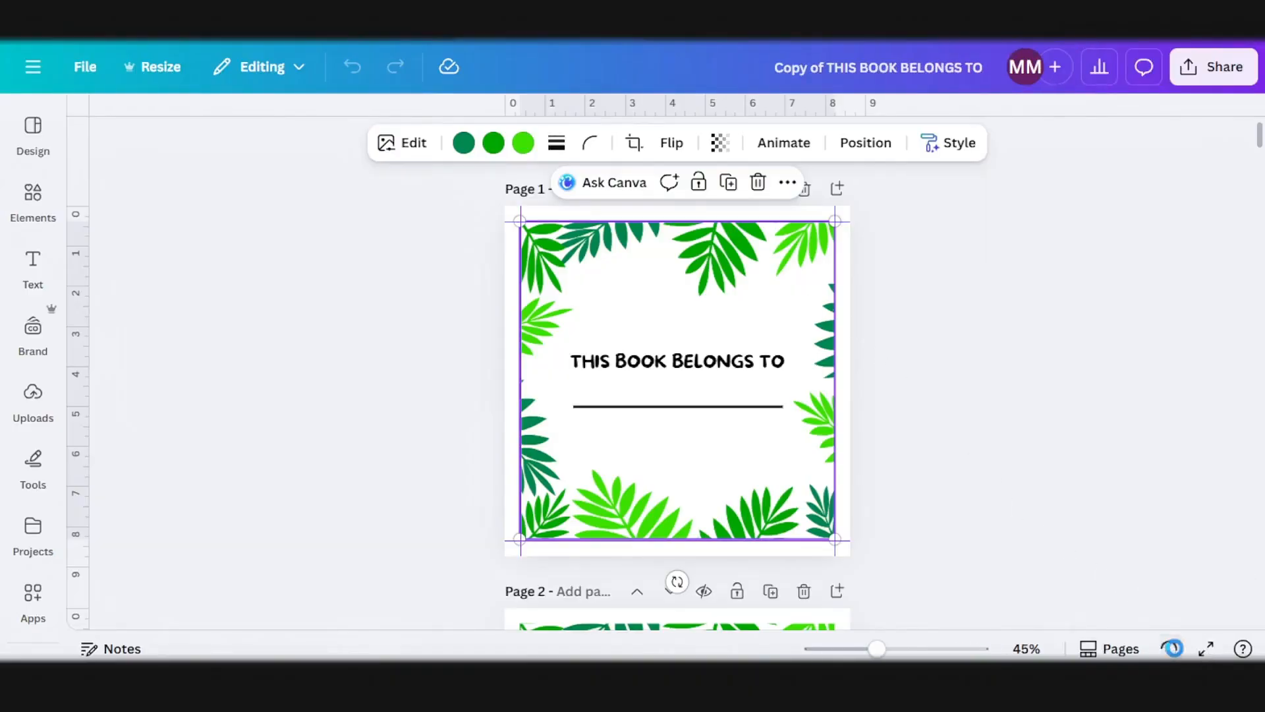
pyautogui.scroll(-8, 861, 596)
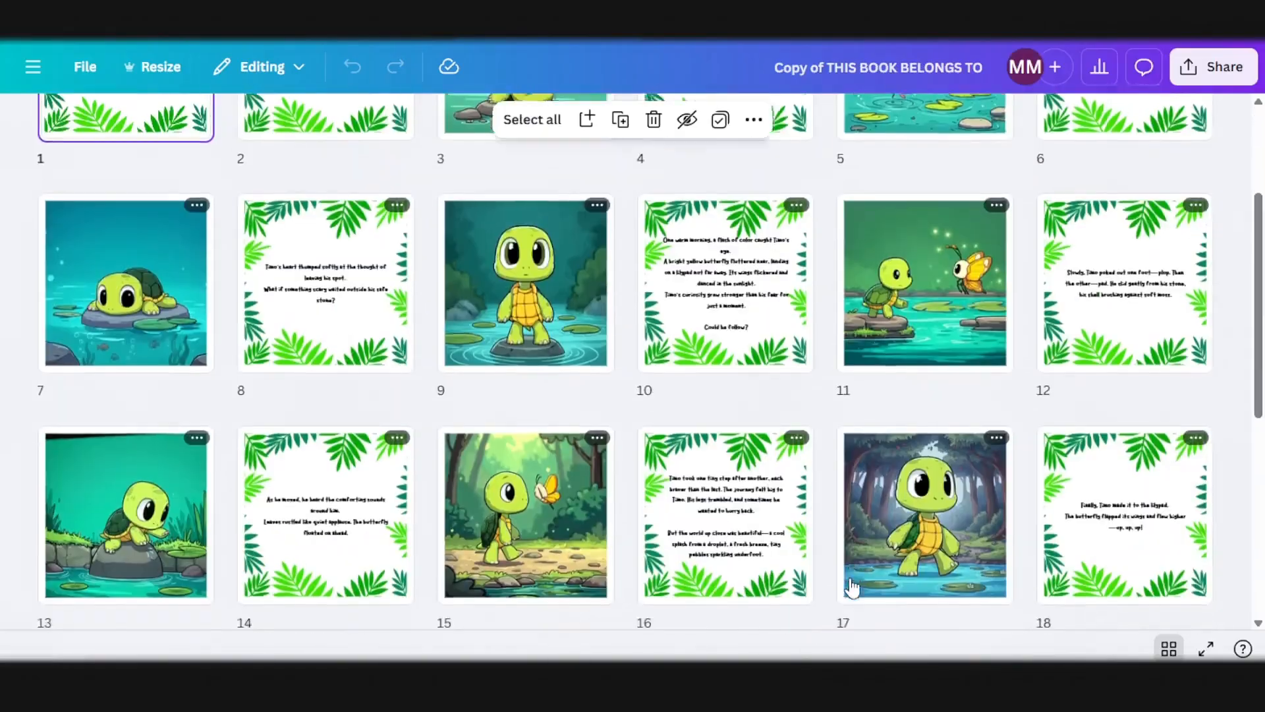
pyautogui.moveTo(959, 448); pyautogui.dragTo(576, 146)
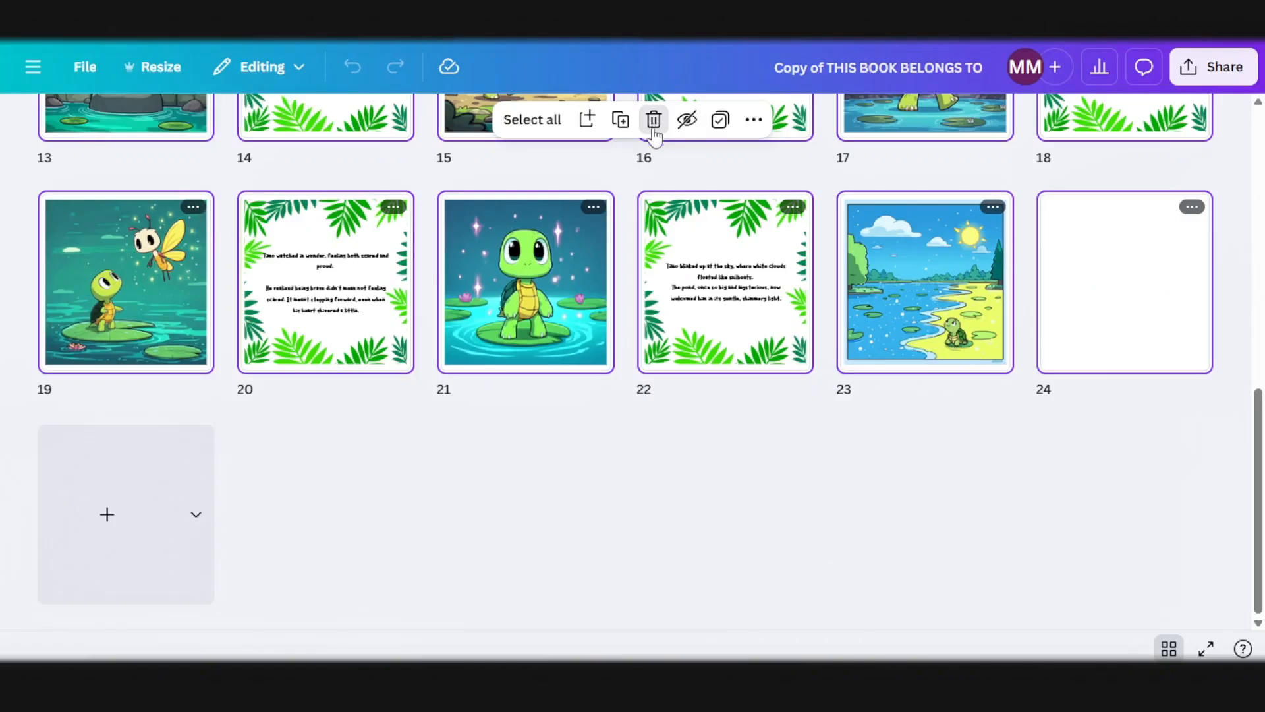
pyautogui.click(654, 125)
pyautogui.scroll(3, 585, 387)
pyautogui.moveTo(1088, 627); pyautogui.dragTo(231, 196)
pyautogui.click(654, 120)
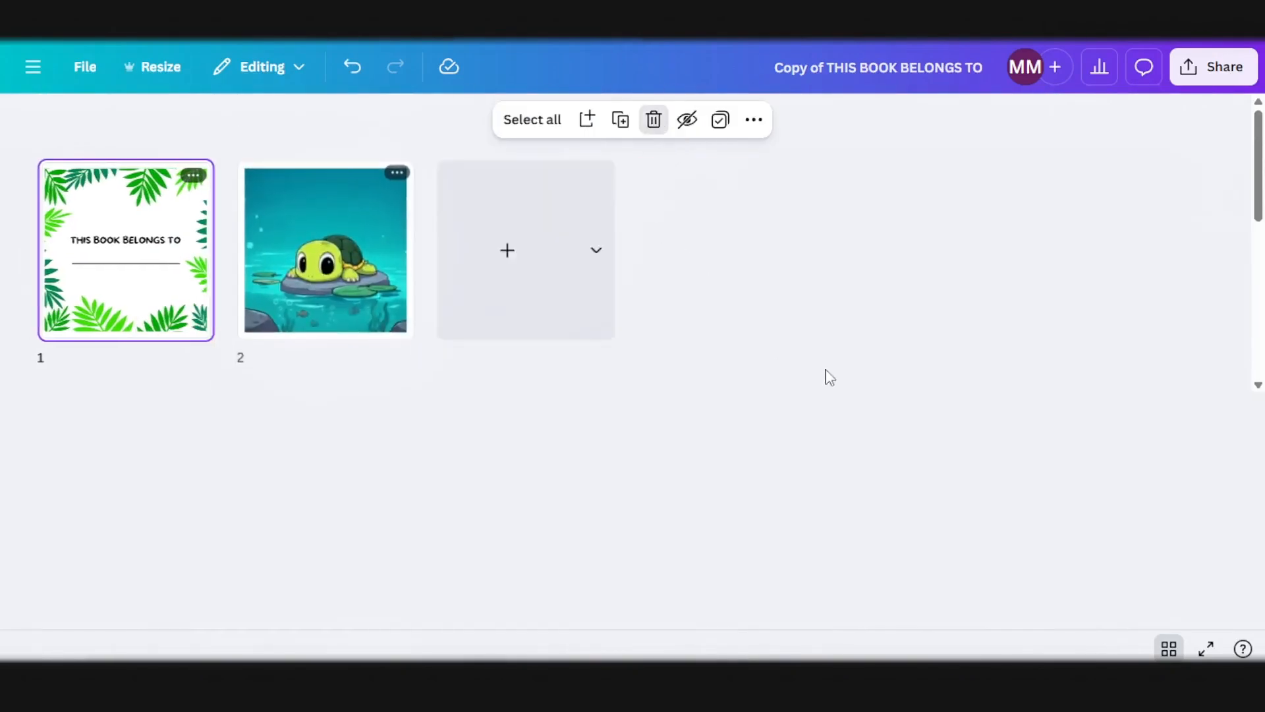
pyautogui.click(654, 120)
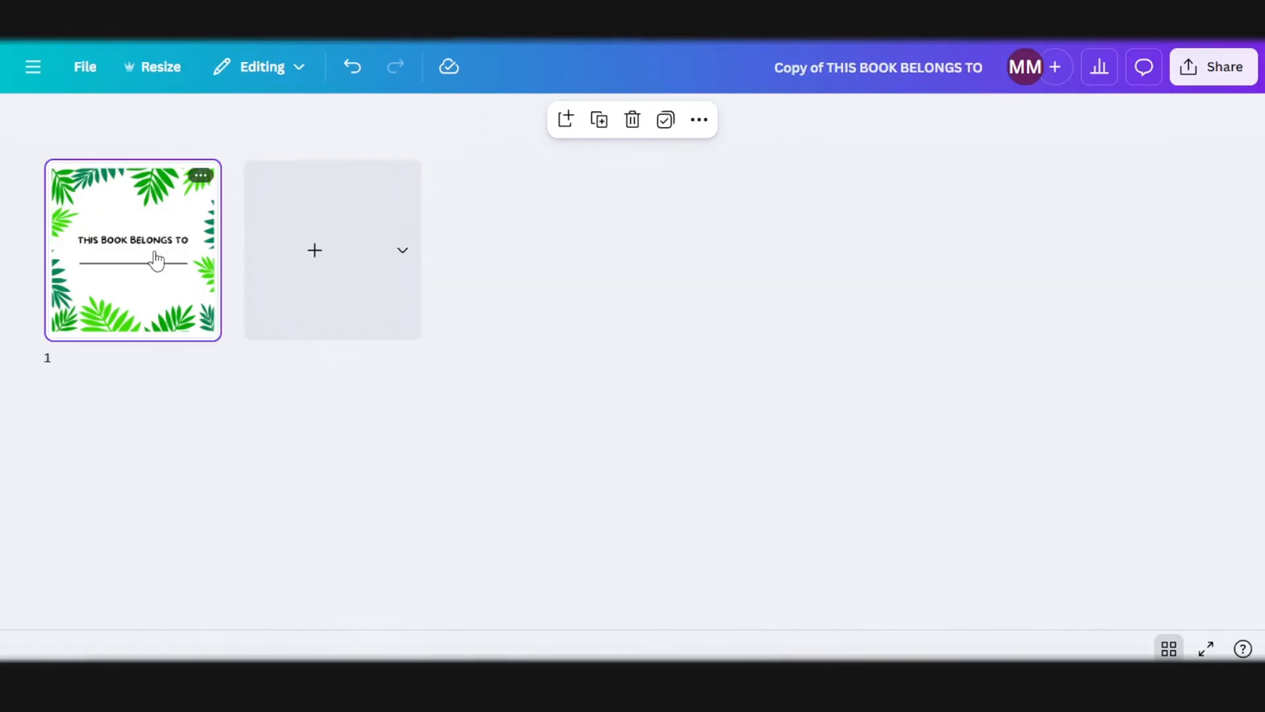
# Step: Remove the leaf frame, the text and the line from the remaining page to leave it blank
pyautogui.click(1171, 650)
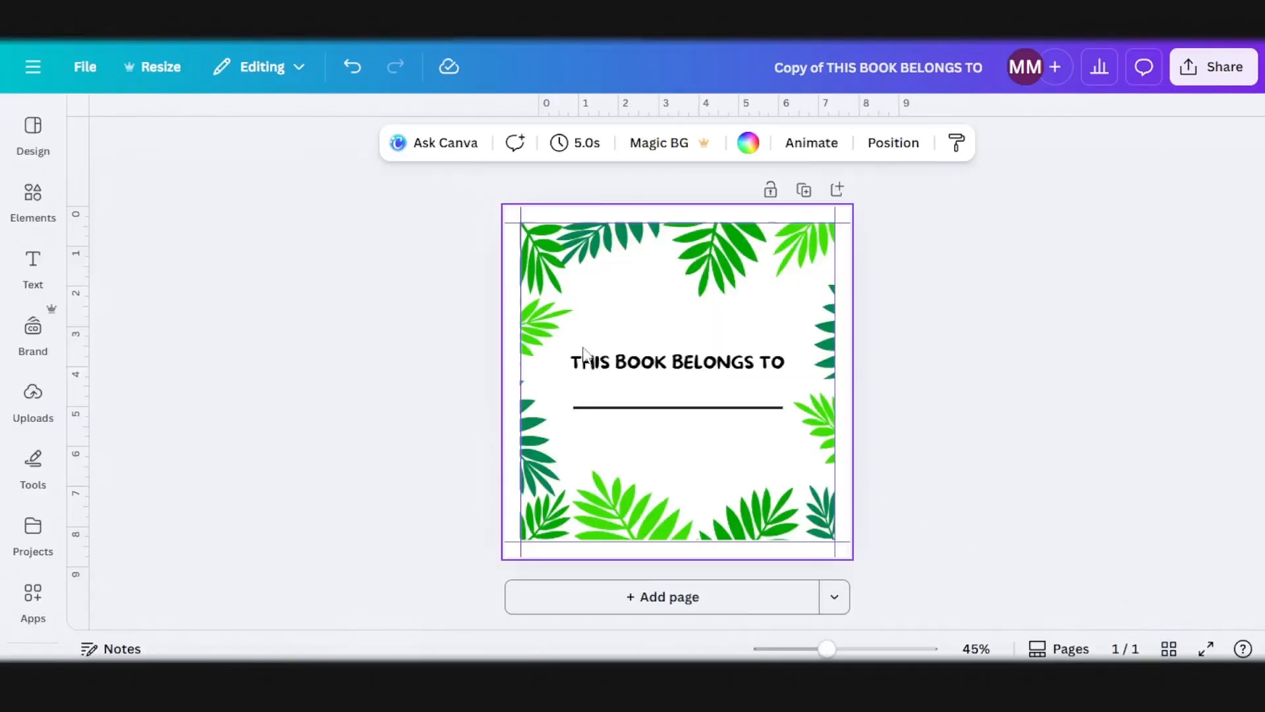
pyautogui.click(643, 302)
pyautogui.press('Delete')
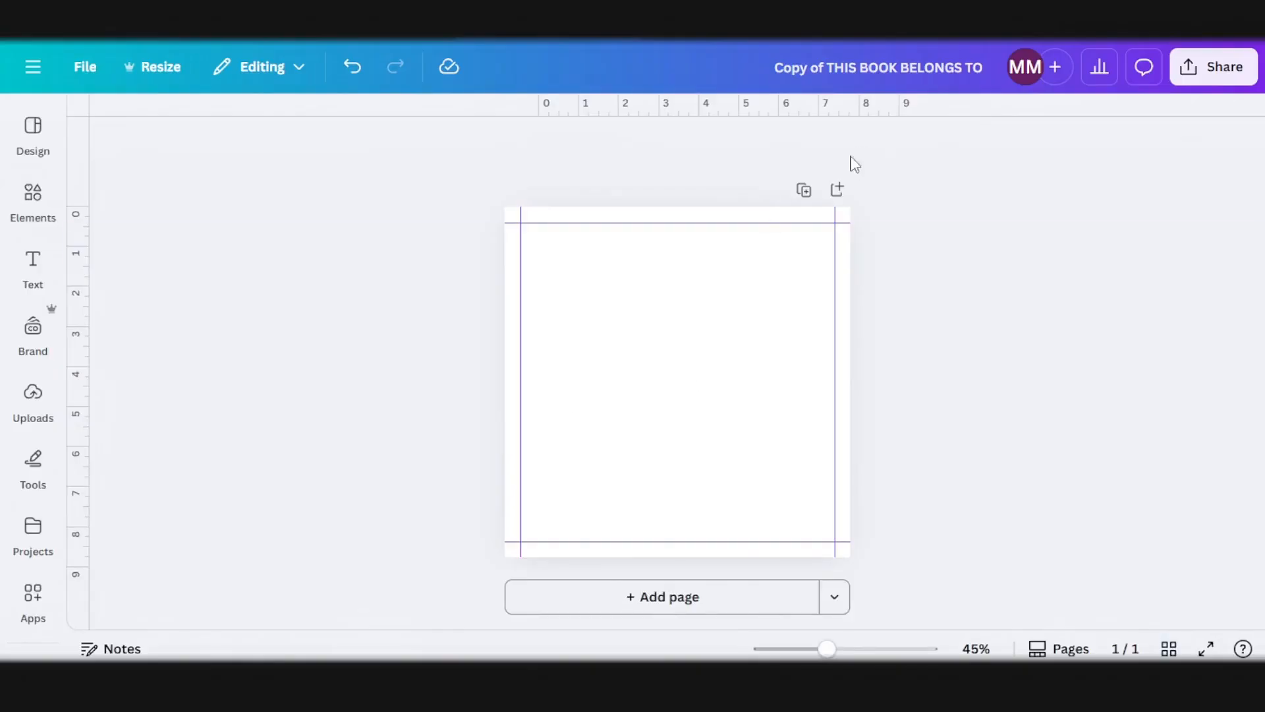
# Step: Duplicate the blank page three times to make four blank pages
pyautogui.click(805, 194)
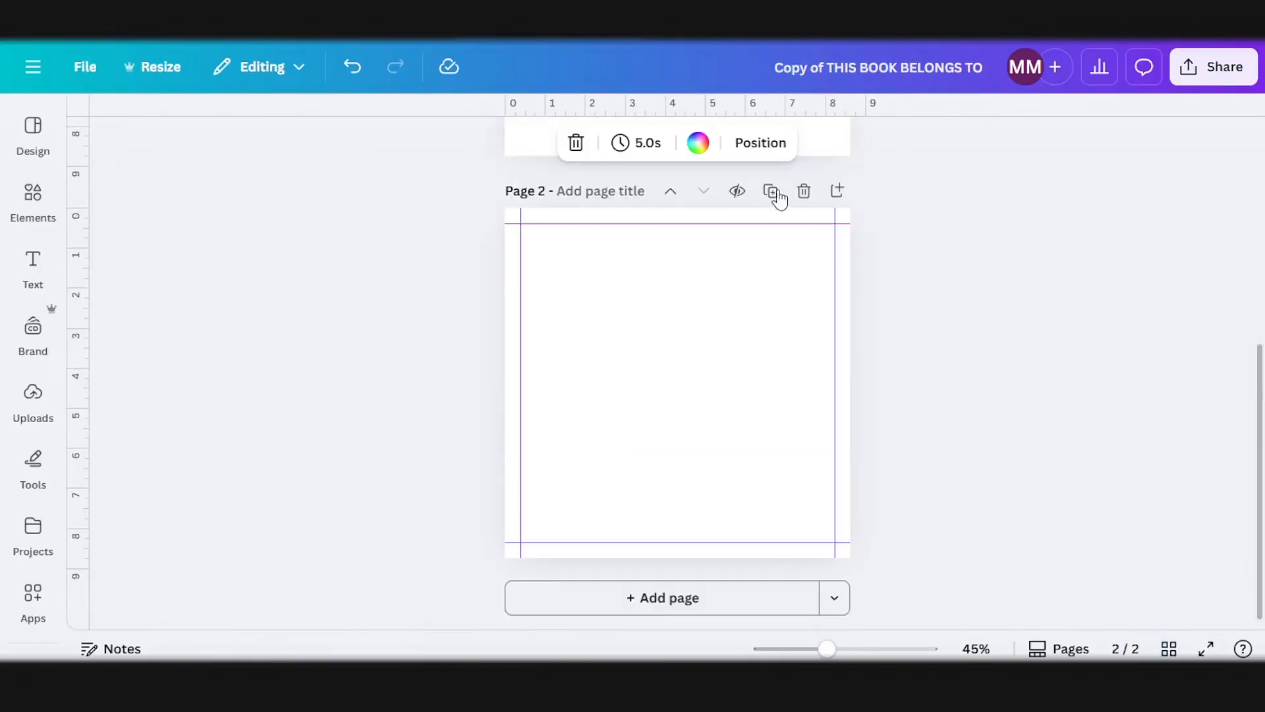
pyautogui.click(772, 191)
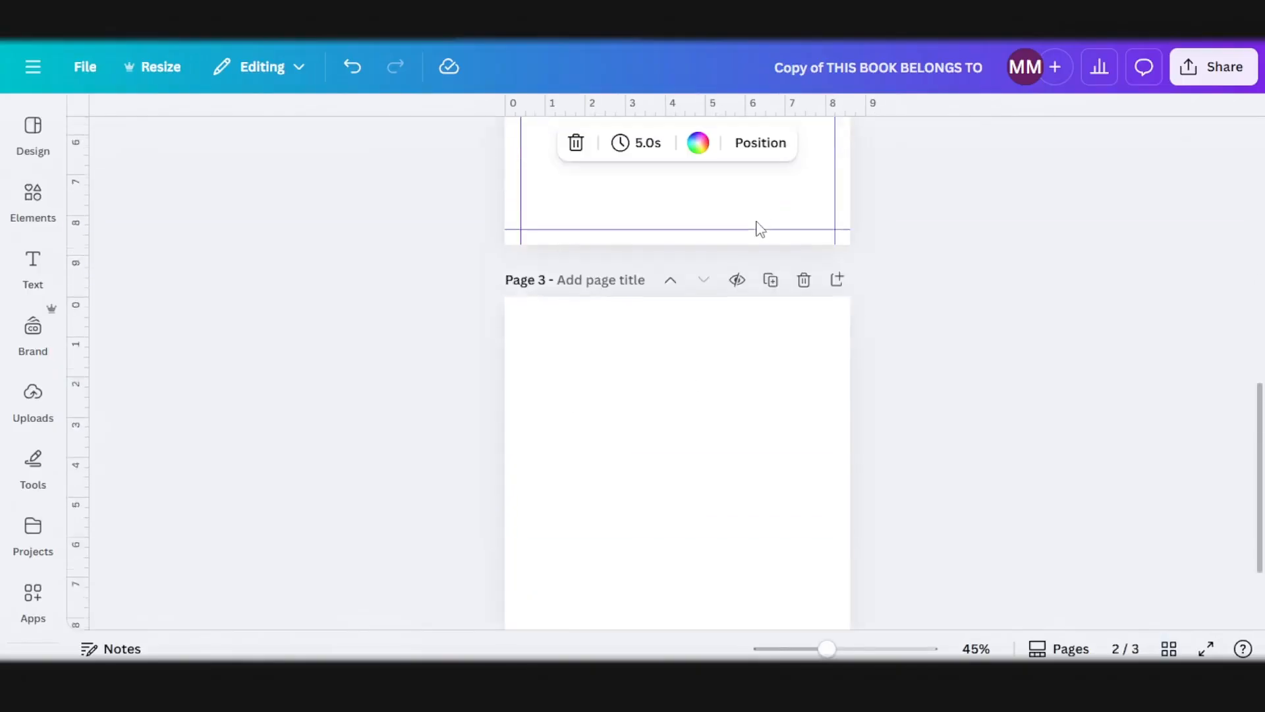
pyautogui.click(772, 193)
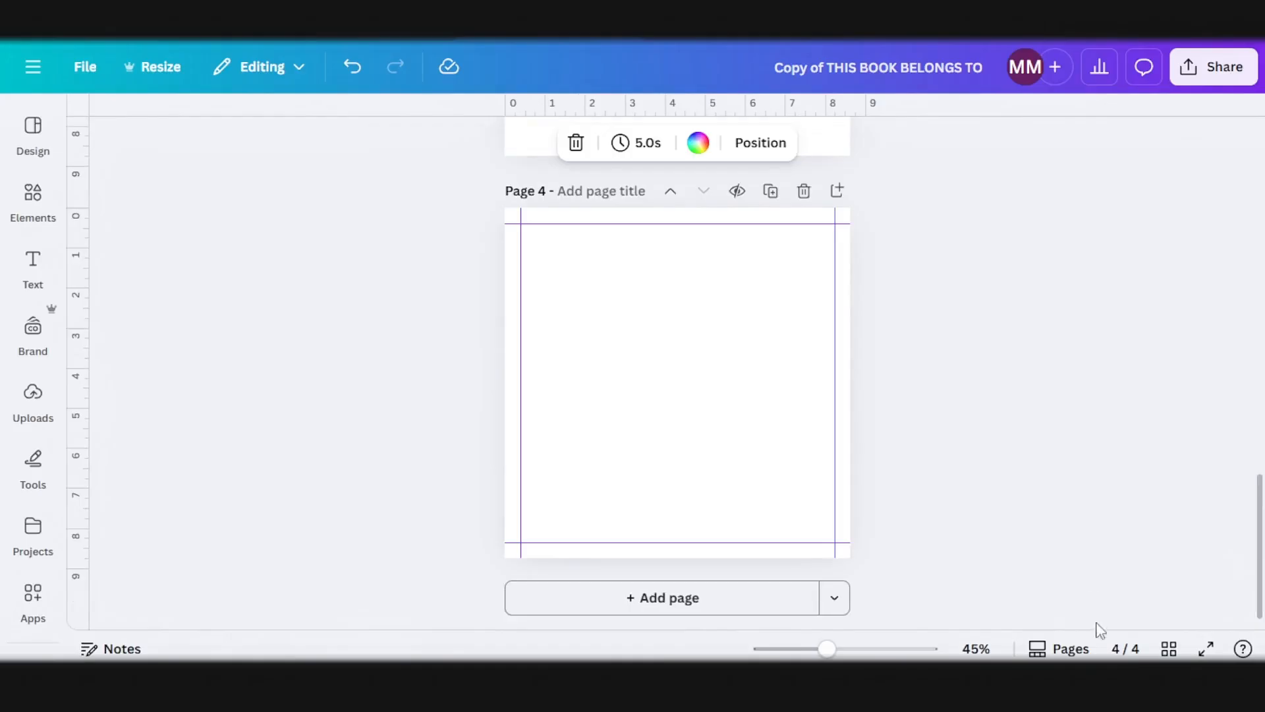
# Step: Duplicate the group of four blank pages until the design has 16 pages, and select page 1
pyautogui.click(1169, 649)
pyautogui.moveTo(724, 387); pyautogui.dragTo(152, 277)
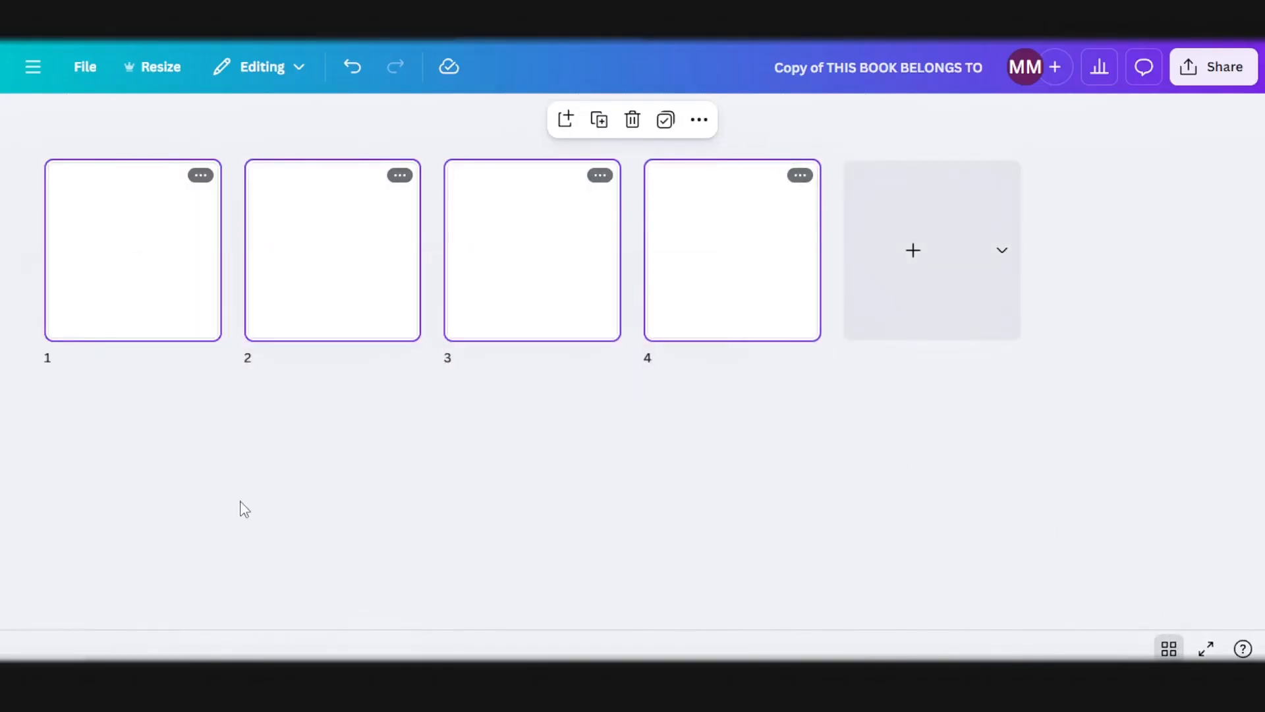
pyautogui.click(603, 120)
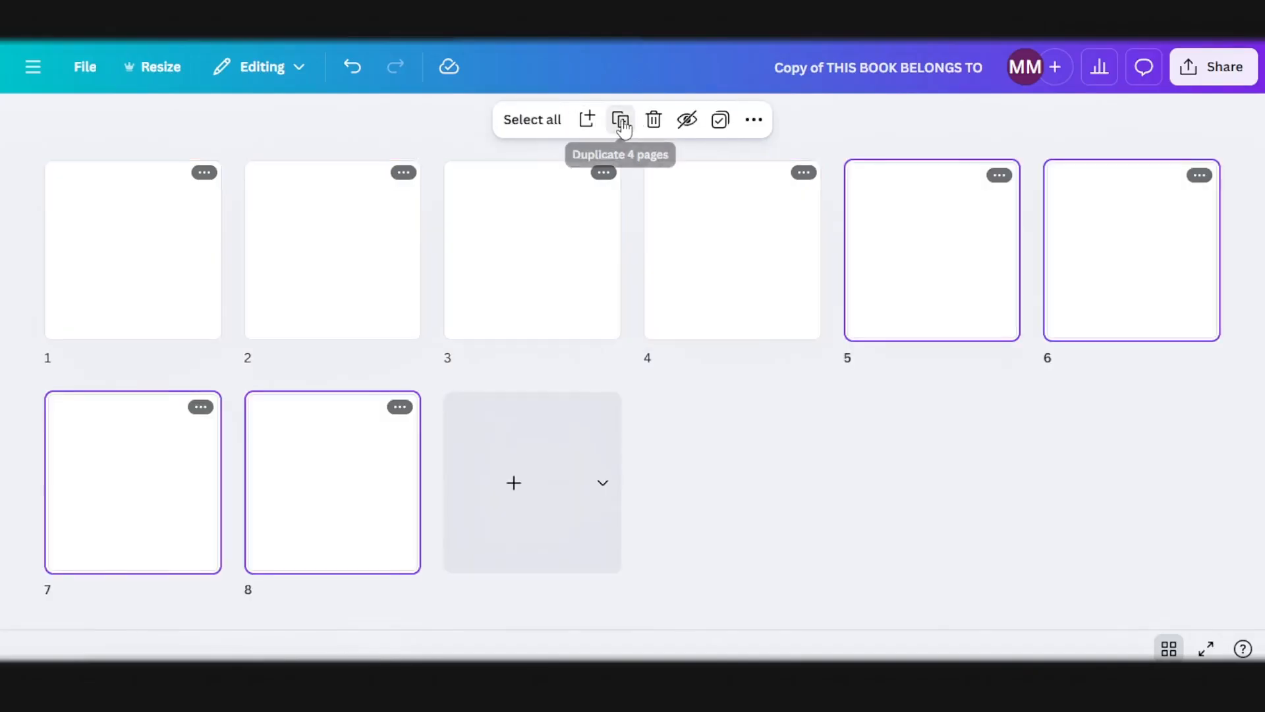
pyautogui.click(621, 122)
pyautogui.click(622, 123)
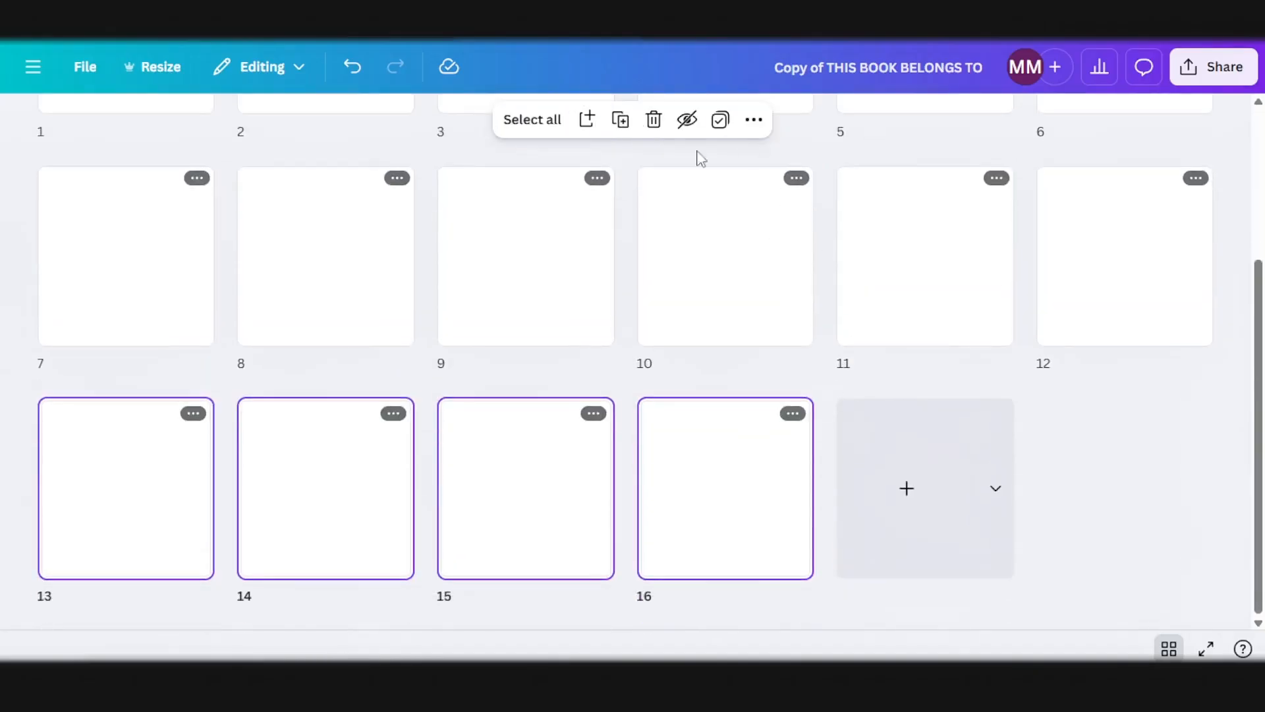
pyautogui.click(127, 245)
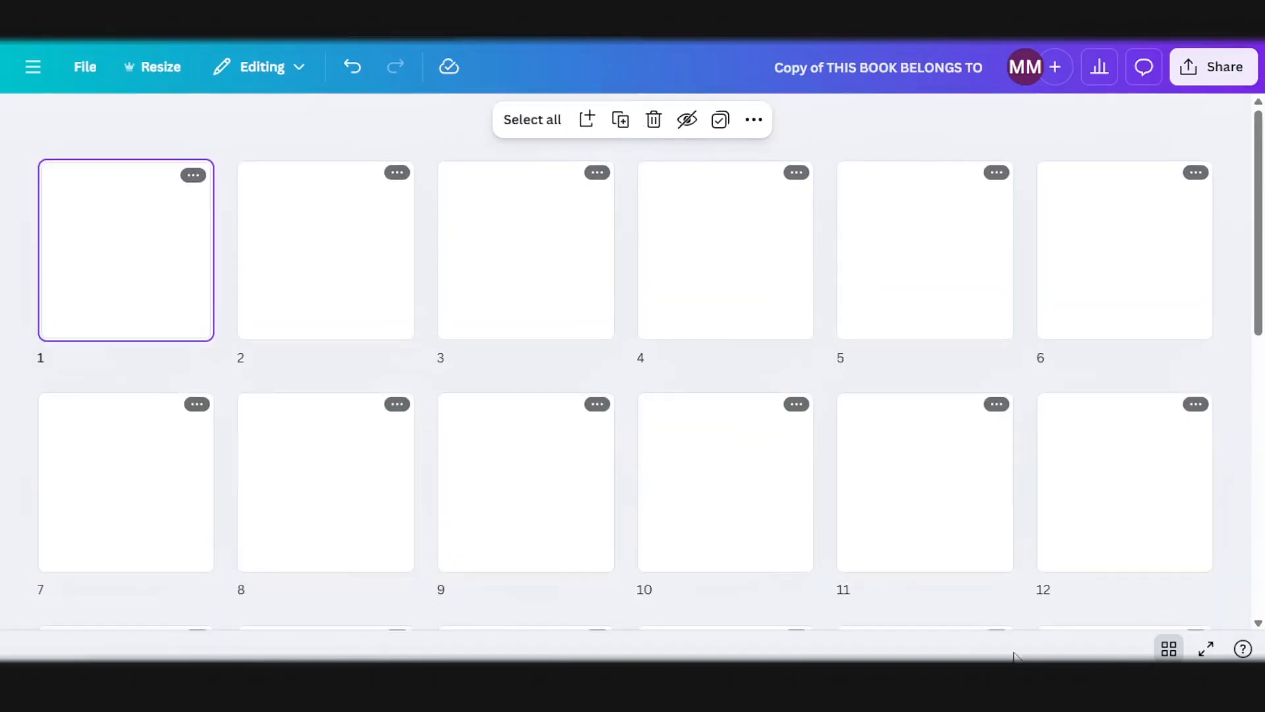
# Step: Leave the page overview and paste the THIS BOOK BELONGS TO text and its line onto page 1
pyautogui.click(1170, 649)
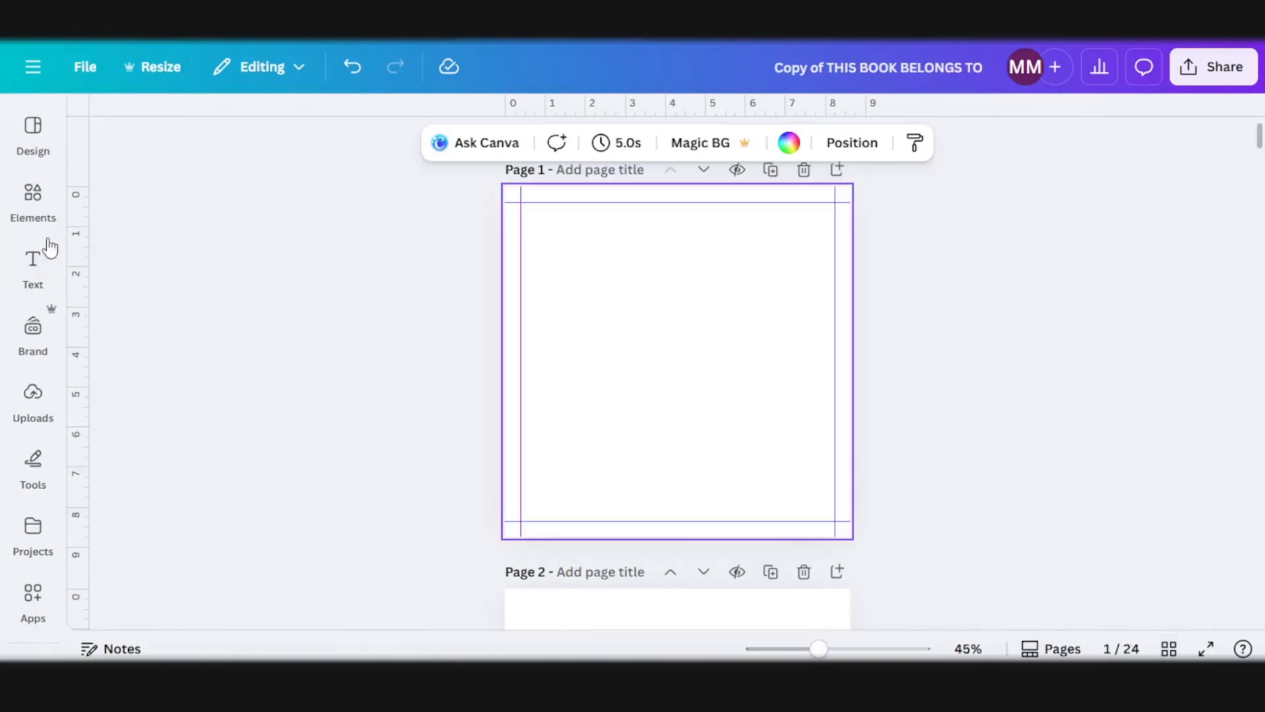
pyautogui.click(25, 258)
pyautogui.hotkey('ctrl', 'v')
pyautogui.click(936, 348)
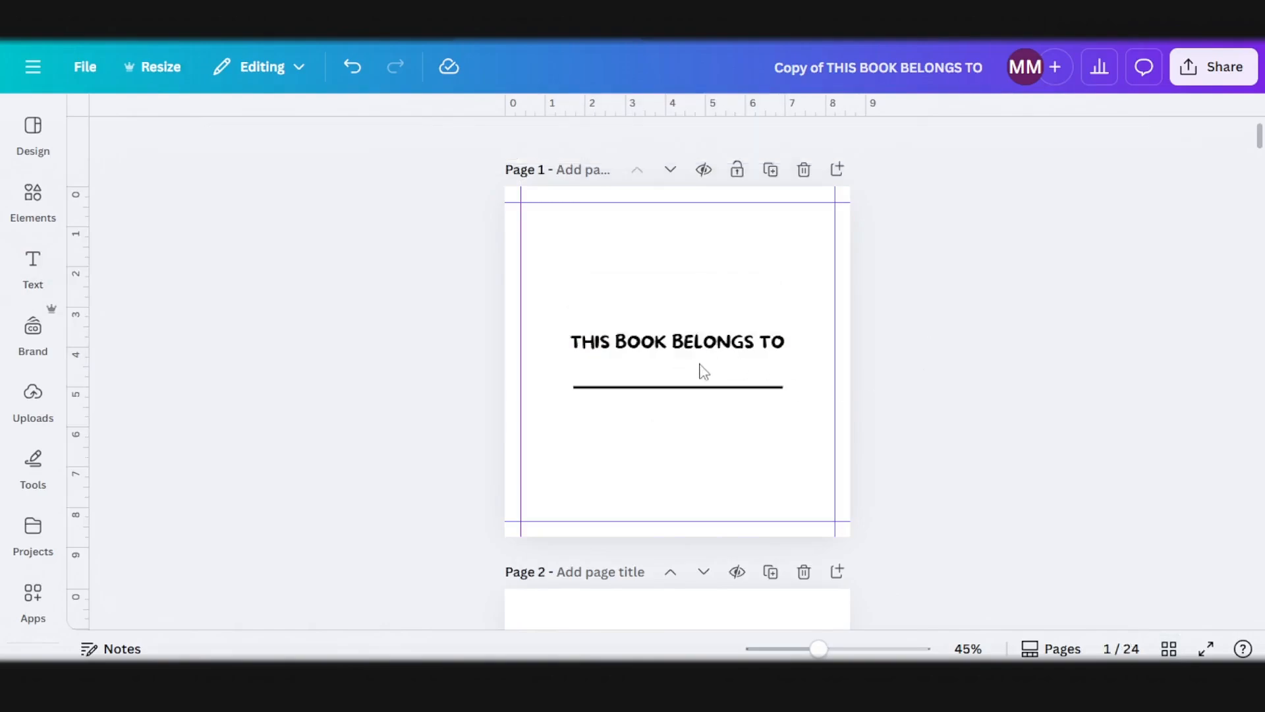
# Step: Enlarge the THIS BOOK BELONGS TO text and line together until the text size is 40.4
pyautogui.click(738, 359)
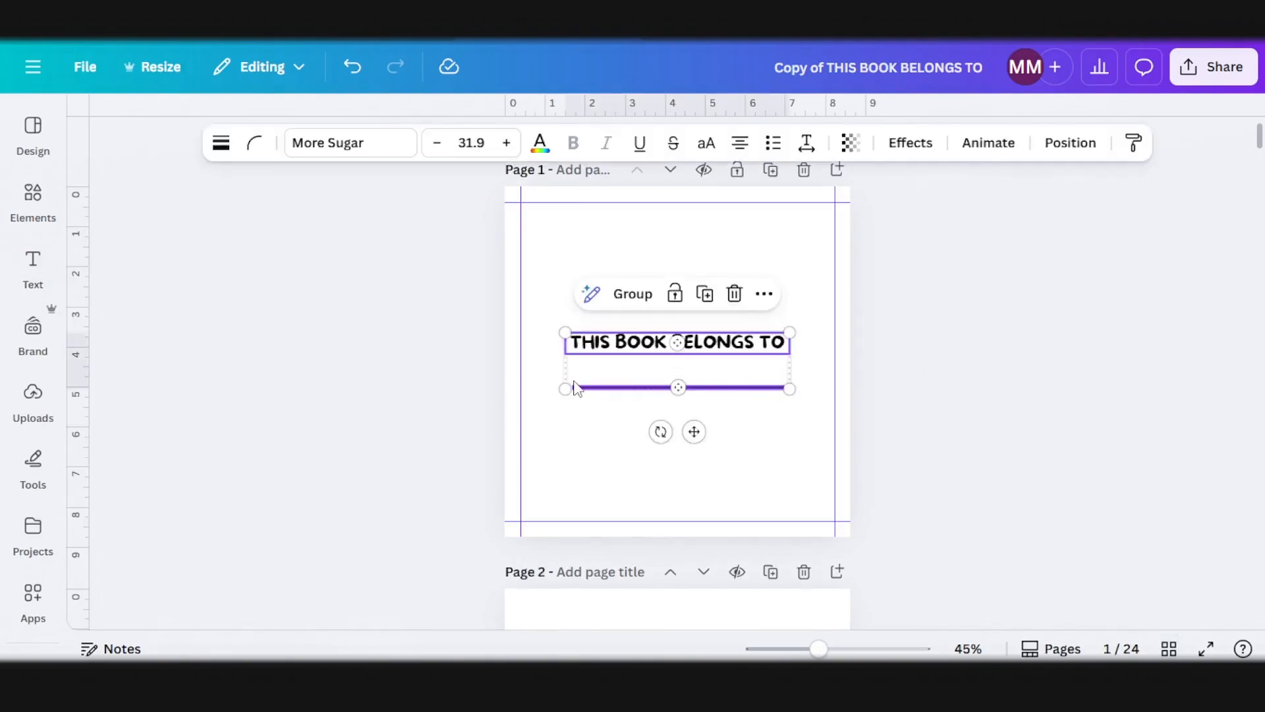
pyautogui.moveTo(534, 408); pyautogui.dragTo(537, 403)
pyautogui.moveTo(789, 394); pyautogui.dragTo(819, 415)
pyautogui.scroll(1, 907, 349)
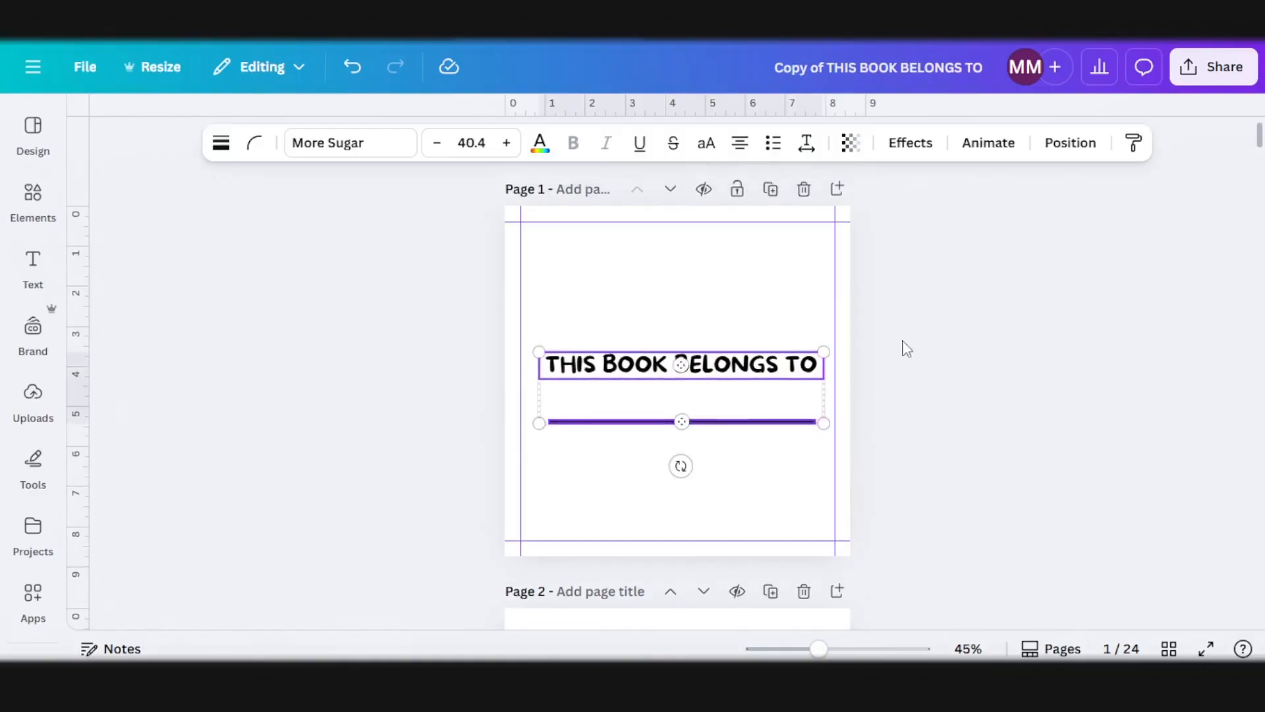
pyautogui.click(907, 349)
# Step: Change the font of the THIS BOOK BELONGS TO text to Wedges
pyautogui.click(777, 373)
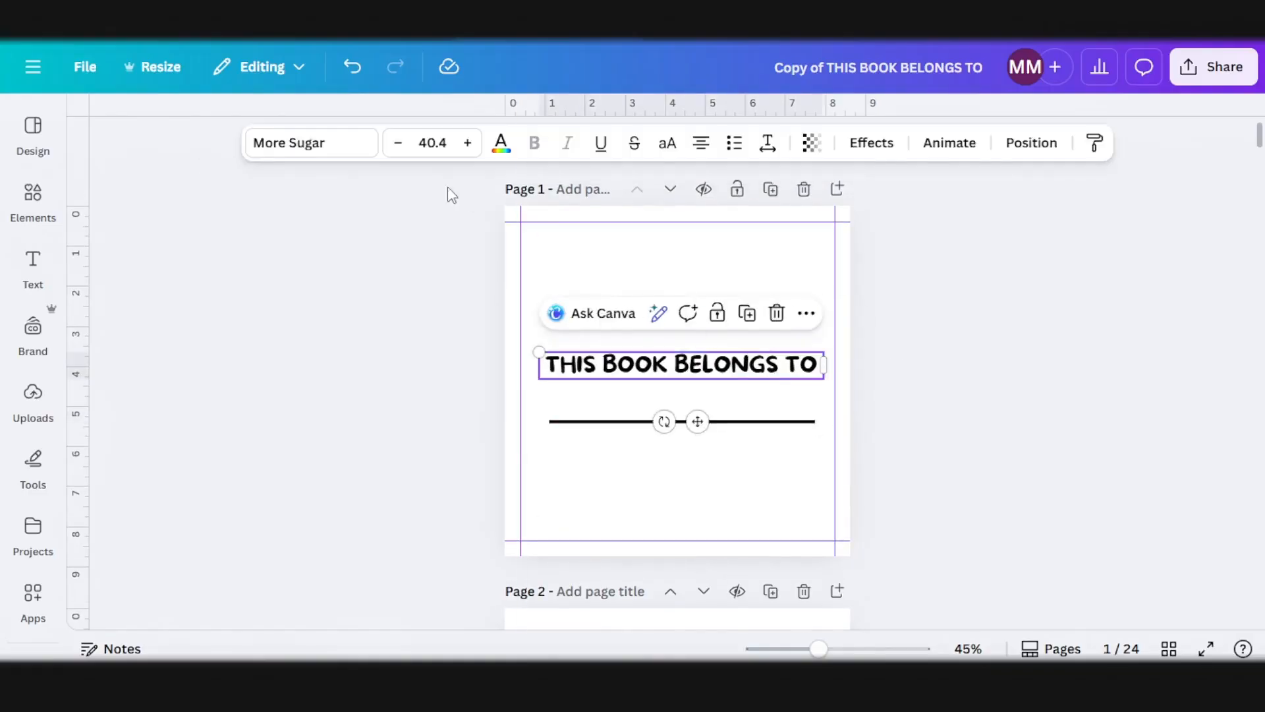
pyautogui.click(352, 146)
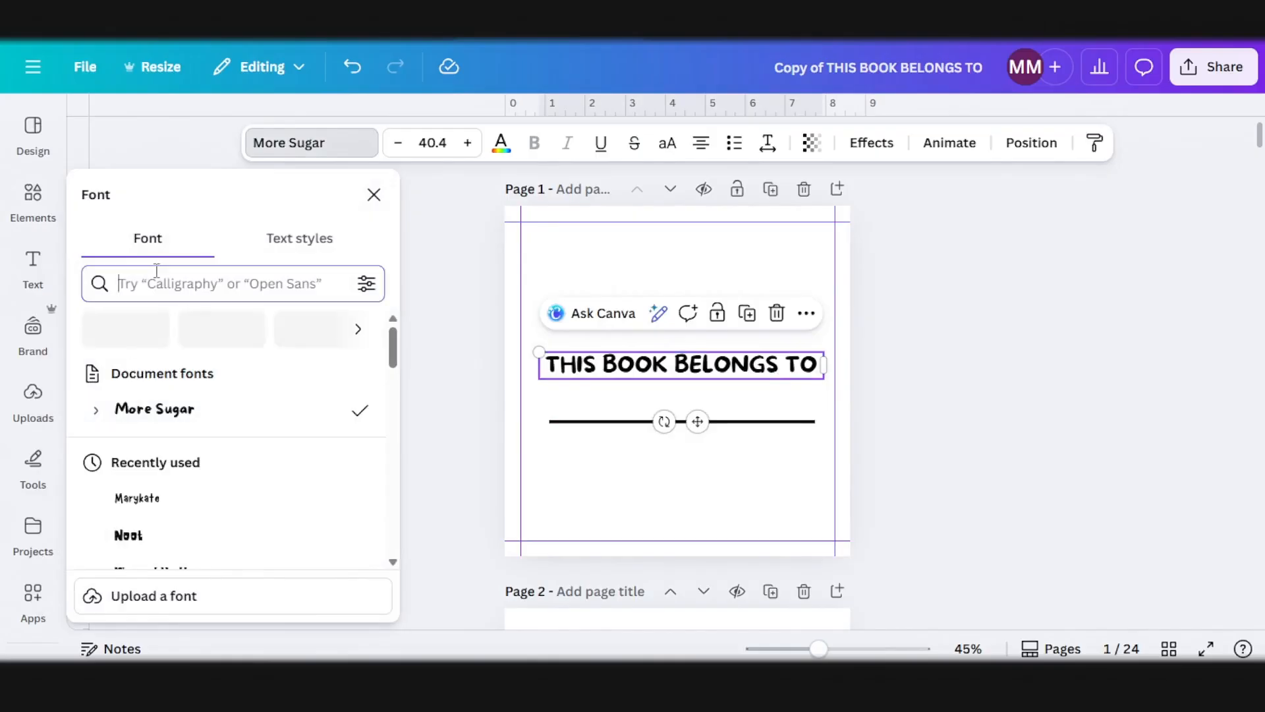
pyautogui.click(156, 277)
pyautogui.write('wed')
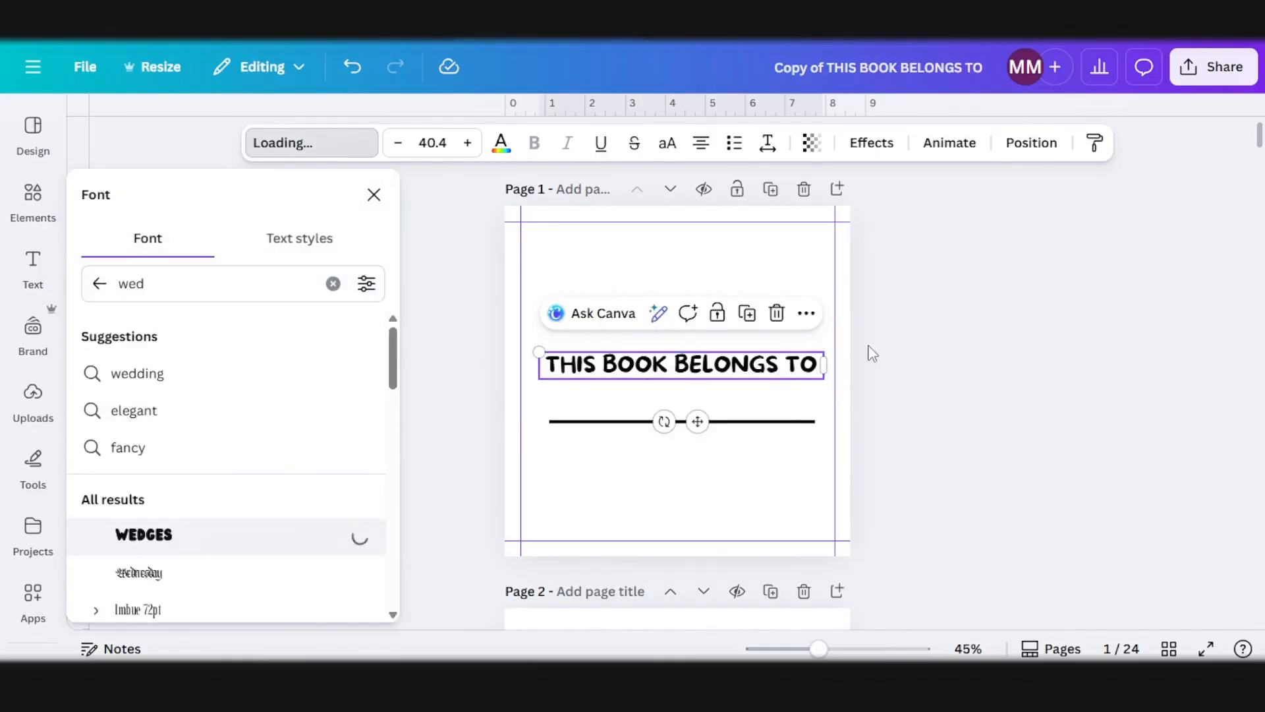
pyautogui.click(866, 384)
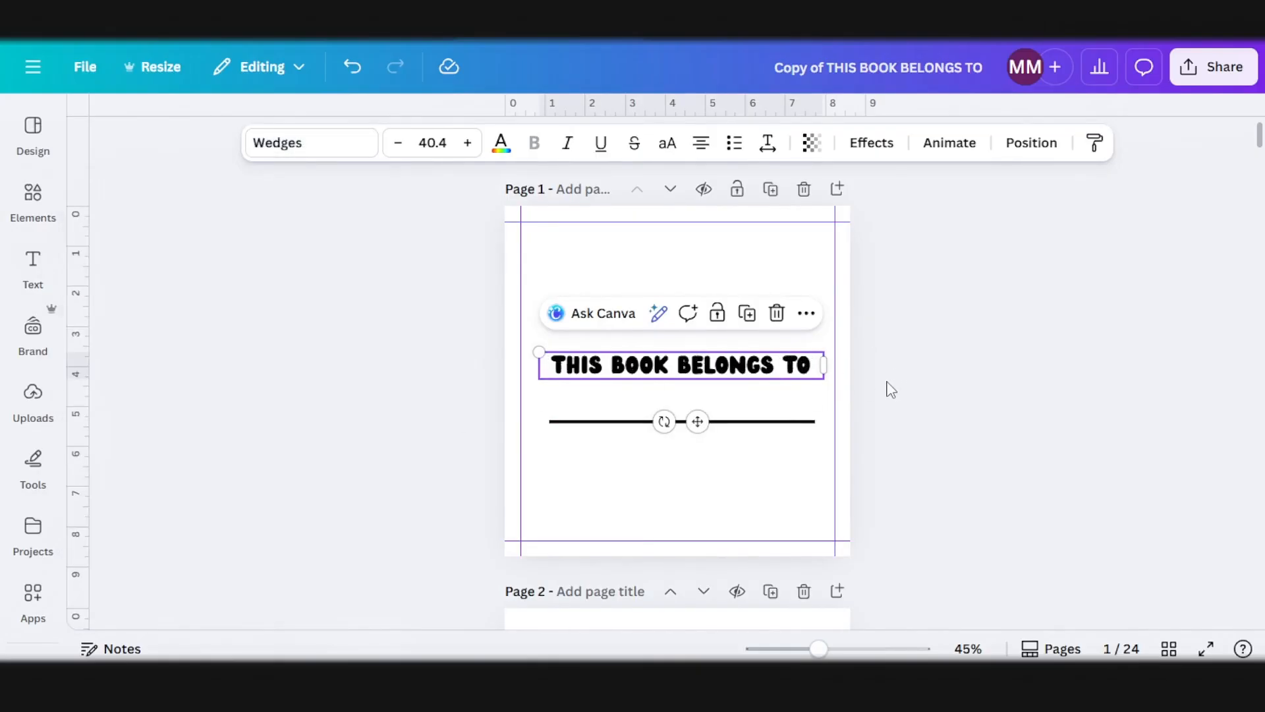
# Step: Color the THIS BOOK BELONGS TO text white and give it a thickened black Outline effect
pyautogui.scroll(5, 892, 390)
pyautogui.click(633, 261)
pyautogui.click(625, 349)
pyautogui.click(501, 142)
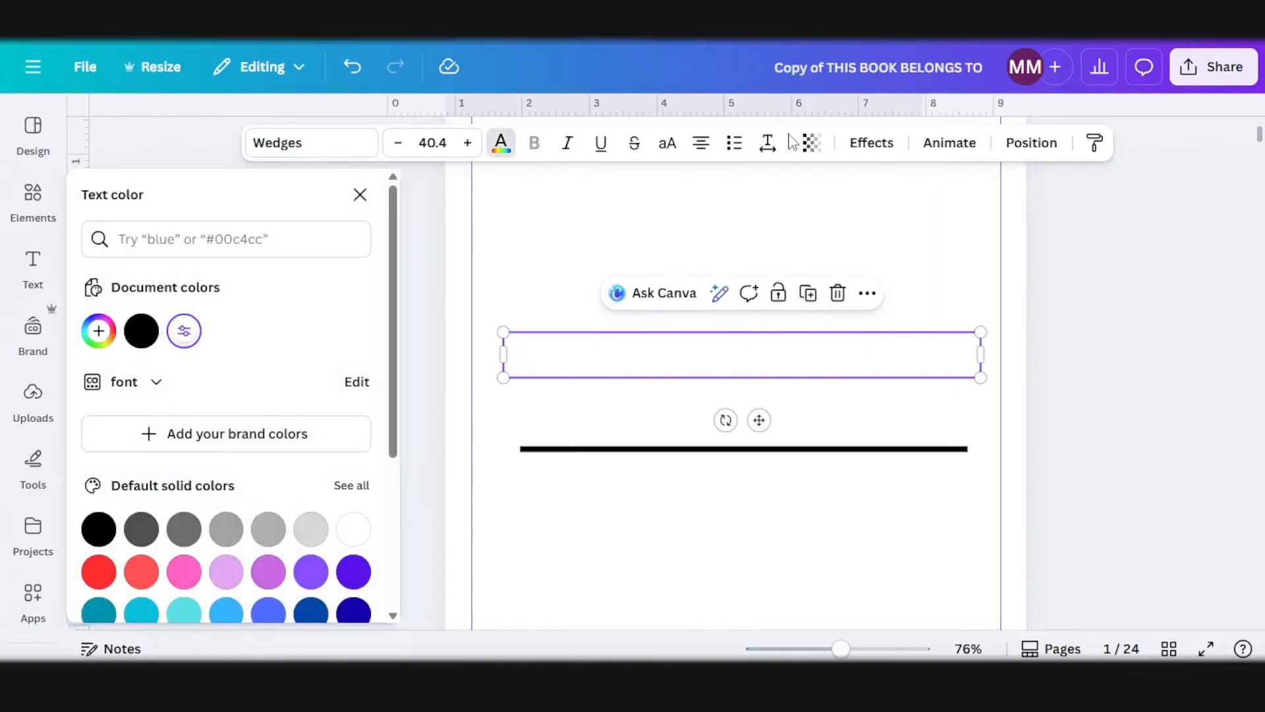
pyautogui.click(871, 143)
pyautogui.click(324, 422)
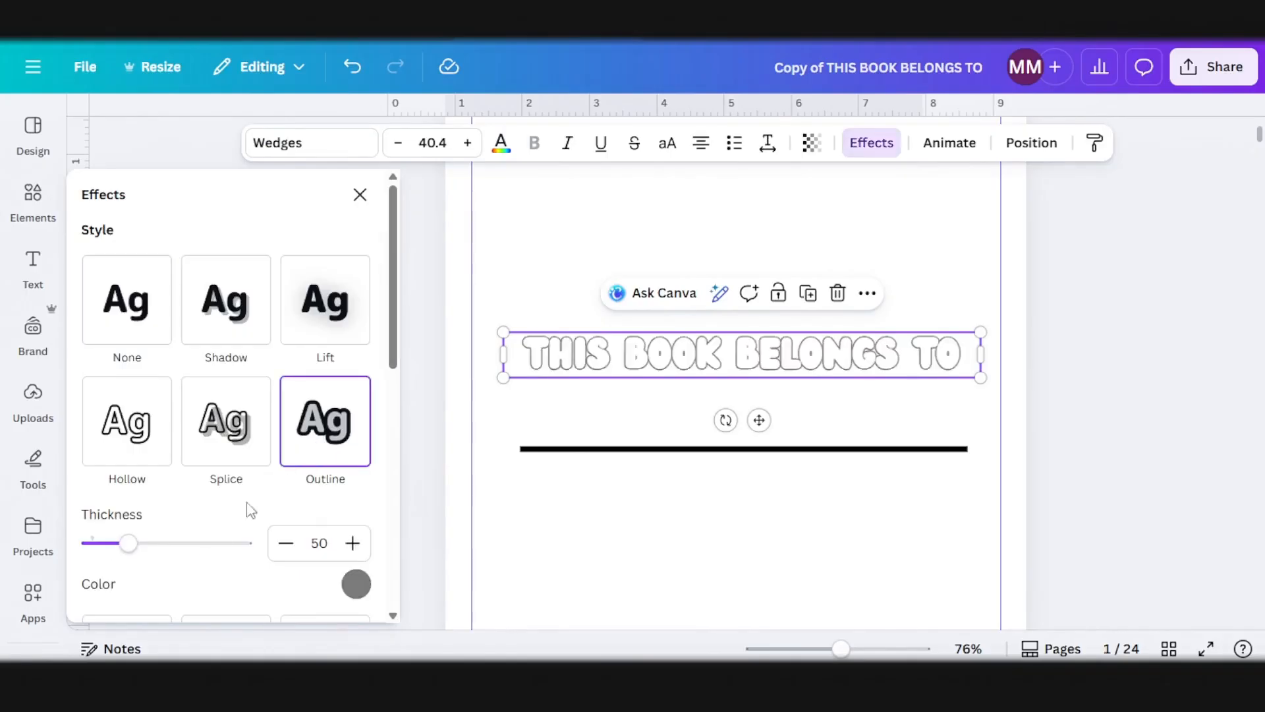
pyautogui.click(356, 584)
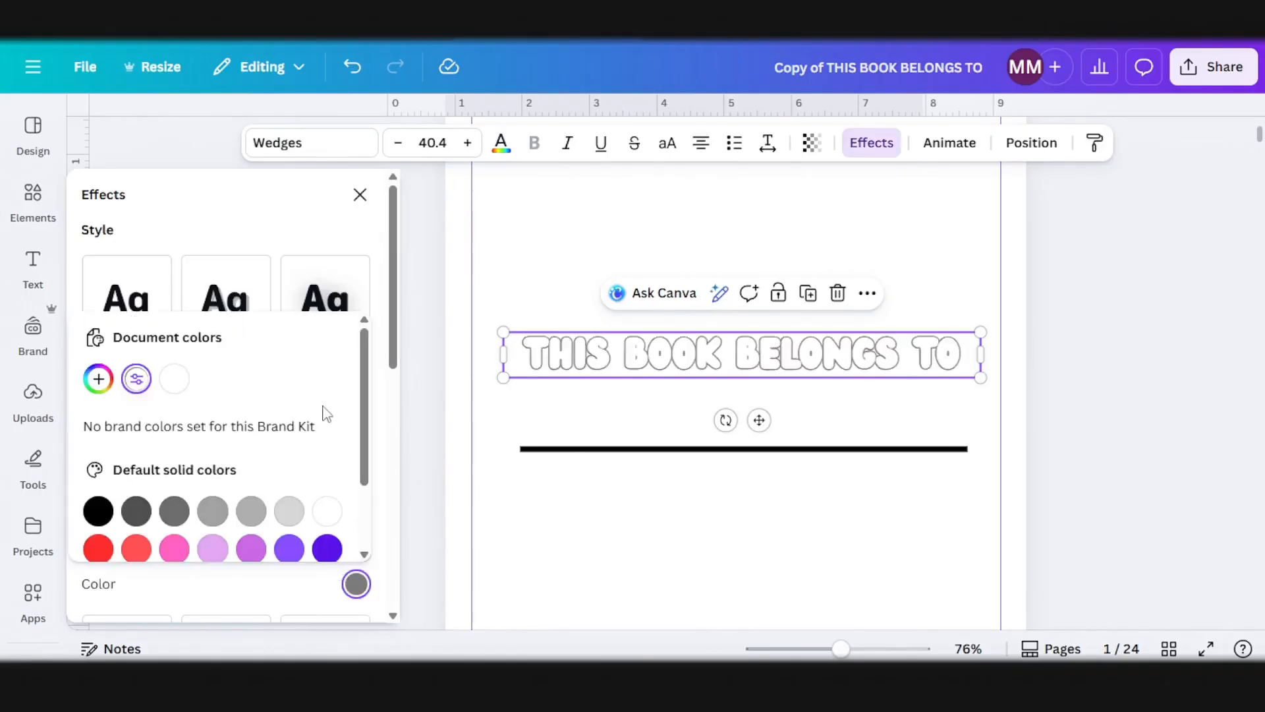
pyautogui.click(99, 512)
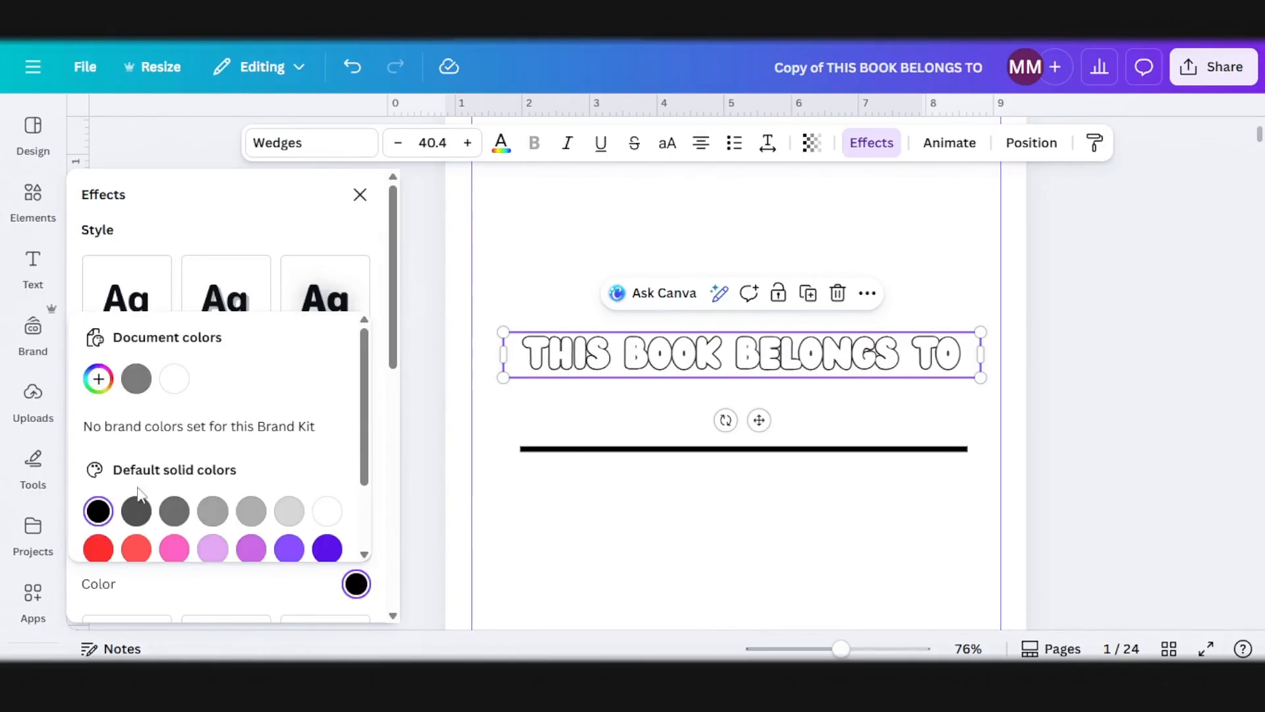
pyautogui.moveTo(133, 548); pyautogui.dragTo(235, 575)
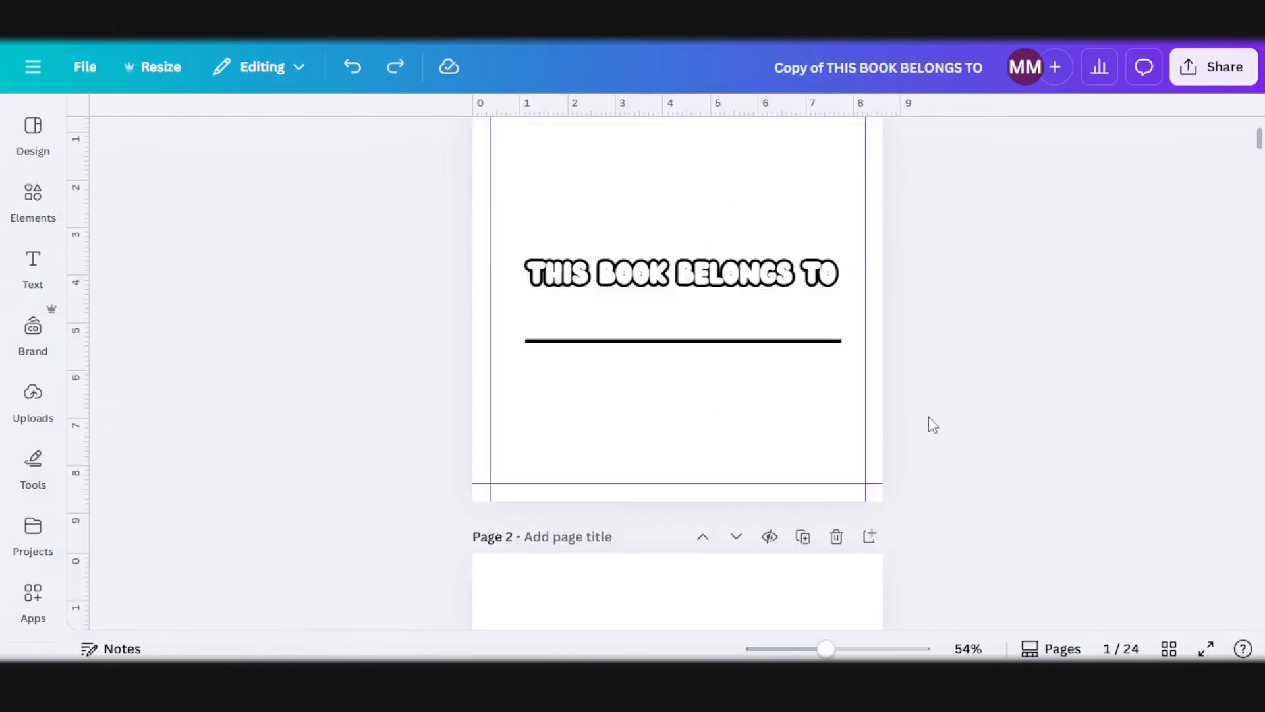
# Step: Select the outlined text together with its line and center them on page 1
pyautogui.scroll(2, 932, 423)
pyautogui.moveTo(921, 465); pyautogui.dragTo(728, 326)
pyautogui.moveTo(715, 404)
pyautogui.mouseDown()
pyautogui.moveTo(714, 375)
pyautogui.moveTo(712, 390)
pyautogui.mouseUp()
# Step: Create a new project folder named Timo coloring and open it
pyautogui.click(33, 530)
pyautogui.moveTo(204, 505)
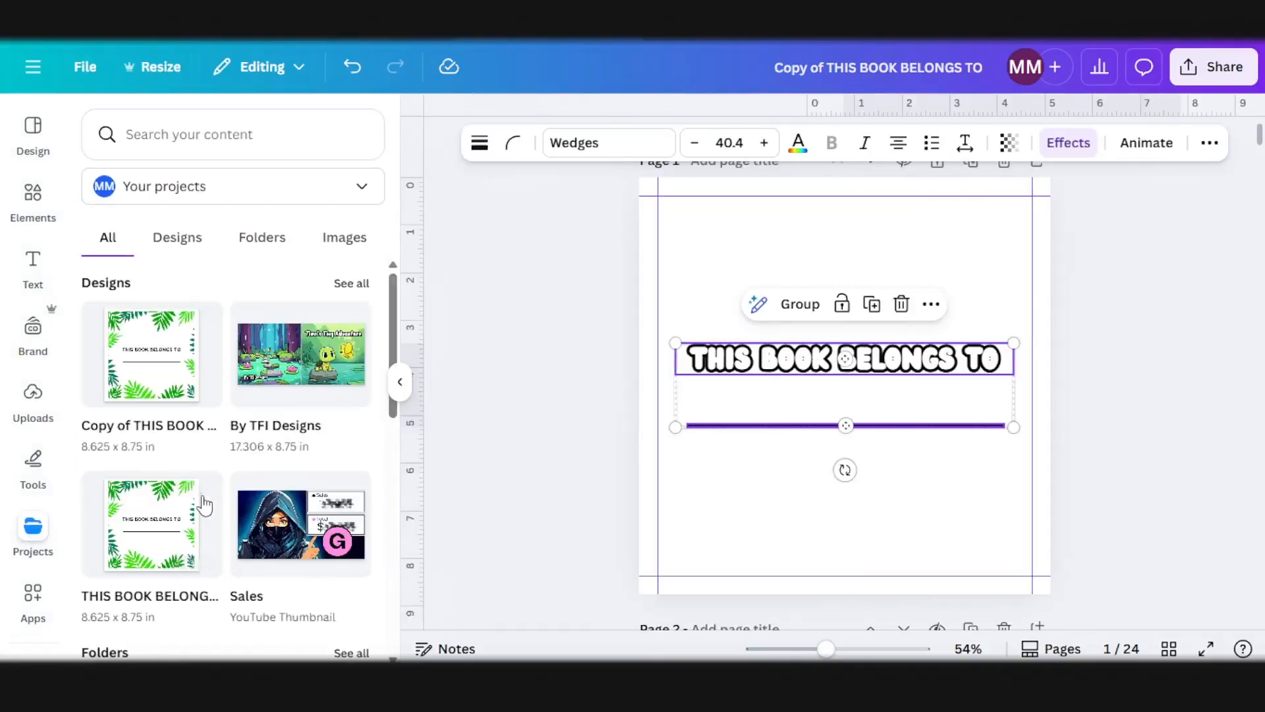
pyautogui.scroll(-5, 204, 505)
pyautogui.click(250, 334)
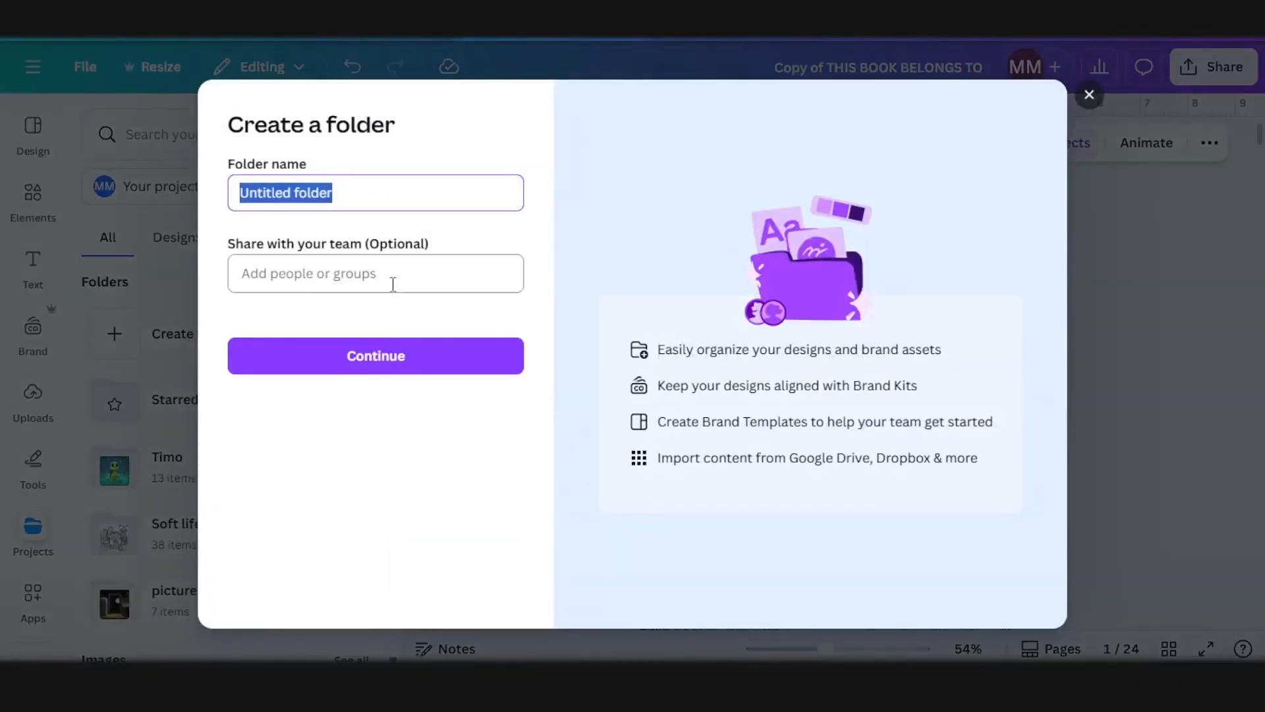
pyautogui.write('Timo color')
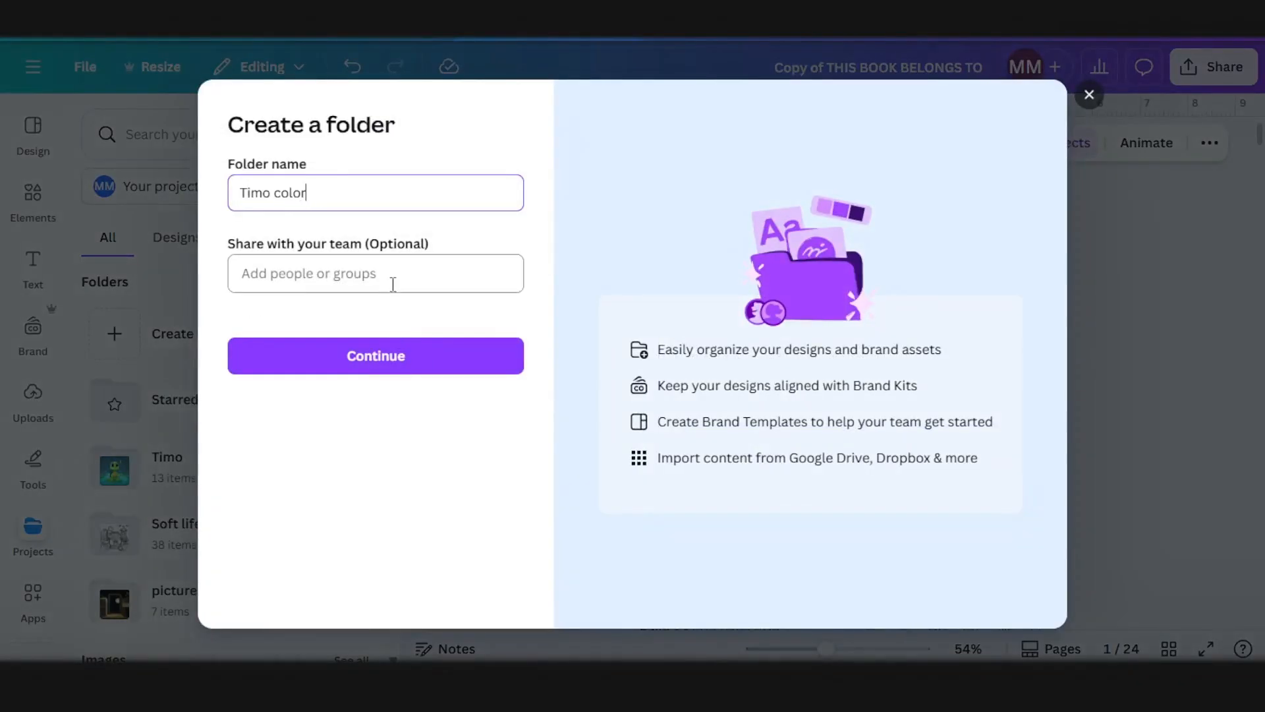
pyautogui.write('ing')
pyautogui.press('Return')
pyautogui.click(225, 411)
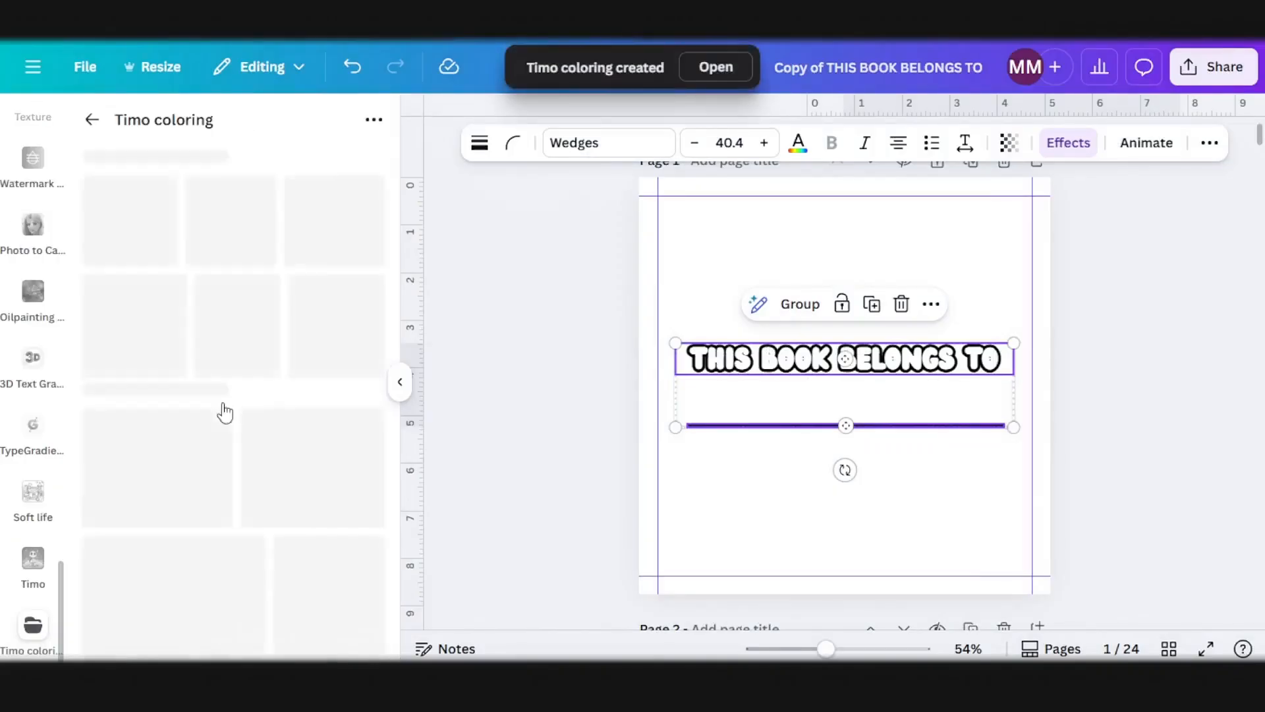
# Step: Upload the folder Timo's Tiny Adventure-10p from Downloads into the Timo coloring folder
pyautogui.click(237, 568)
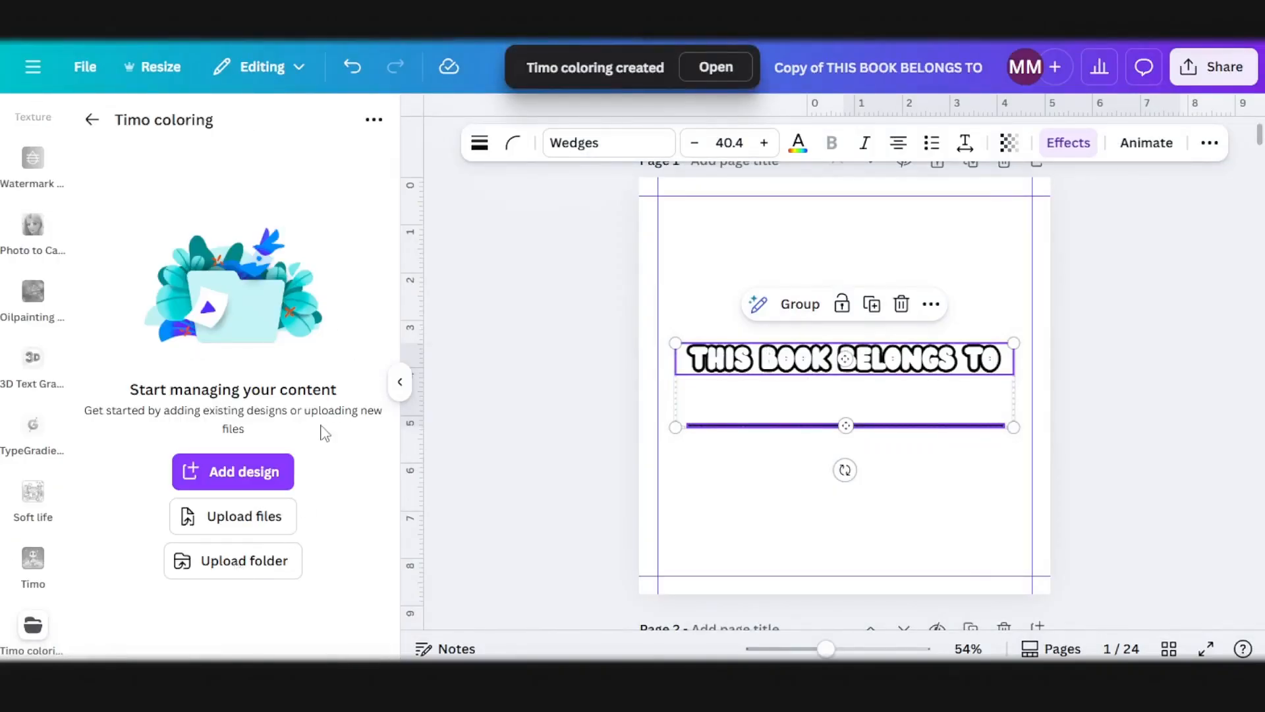
pyautogui.click(256, 177)
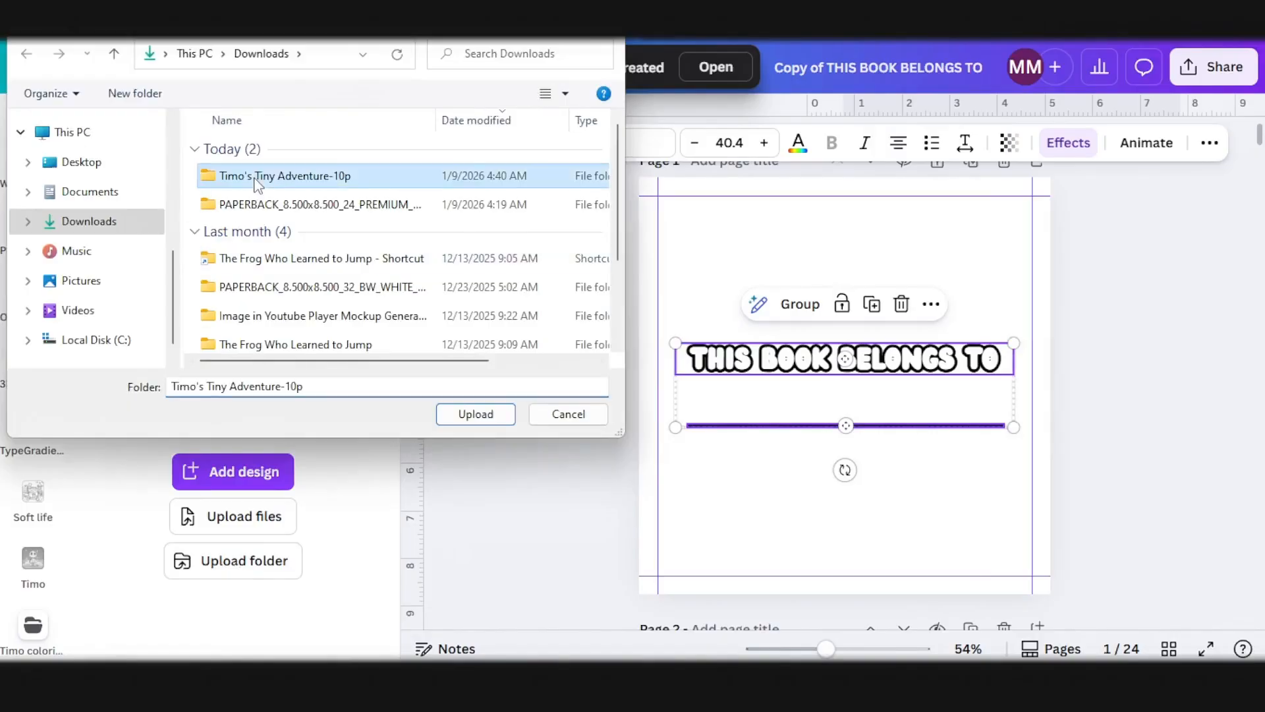
pyautogui.doubleClick(256, 177)
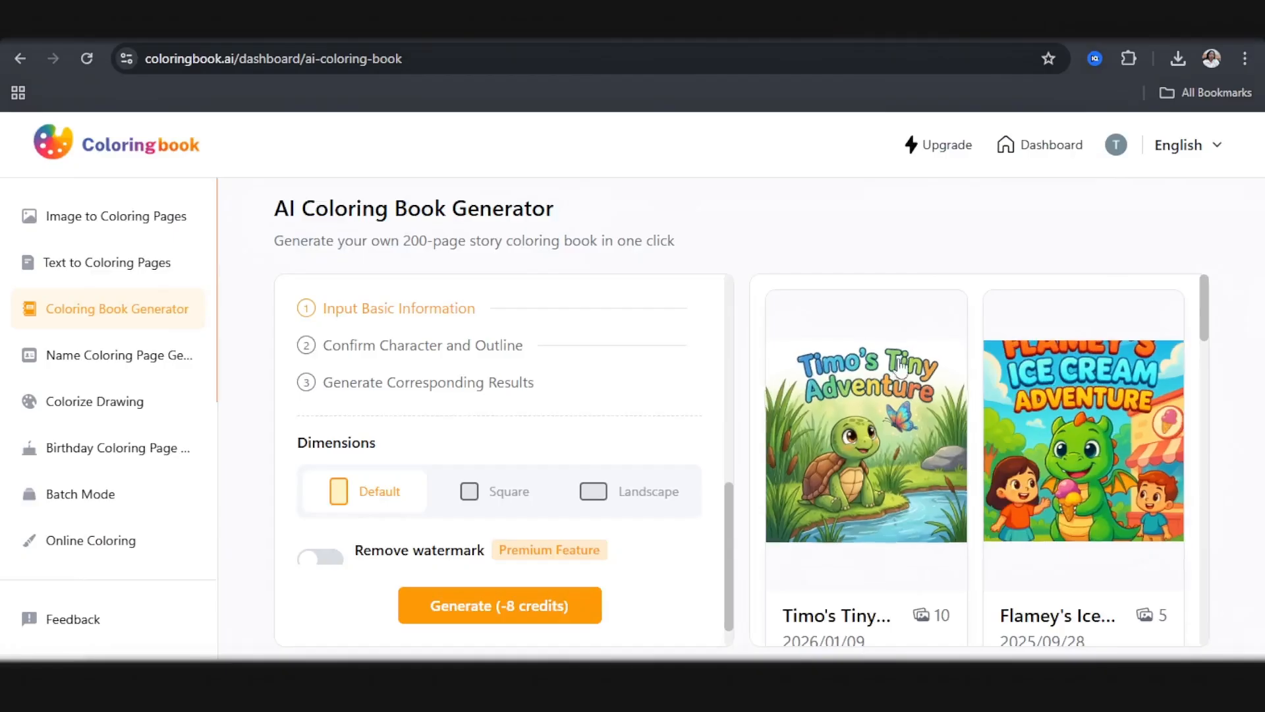
# Step: Switch to coloringbook.ai, save the color cover of Timo's Tiny Adventure to Downloads as a PNG, and close the book preview
pyautogui.click(871, 429)
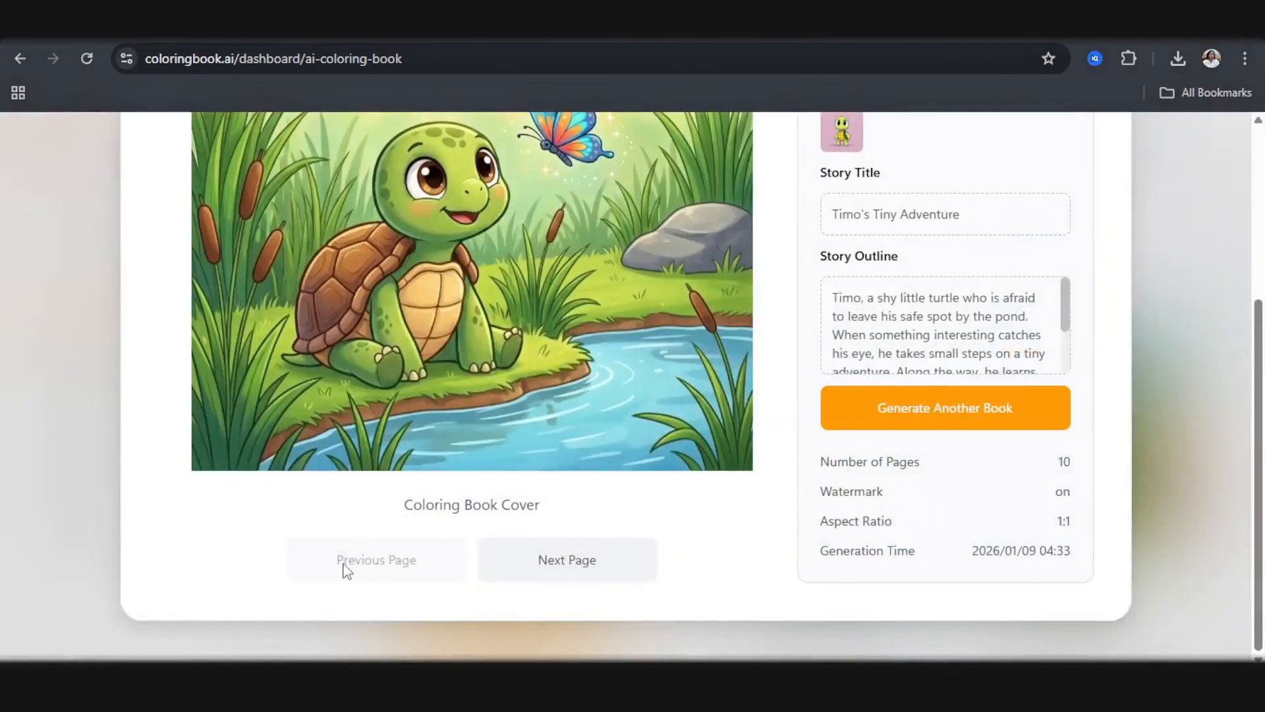
pyautogui.scroll(5, 501, 462)
pyautogui.rightClick(515, 442)
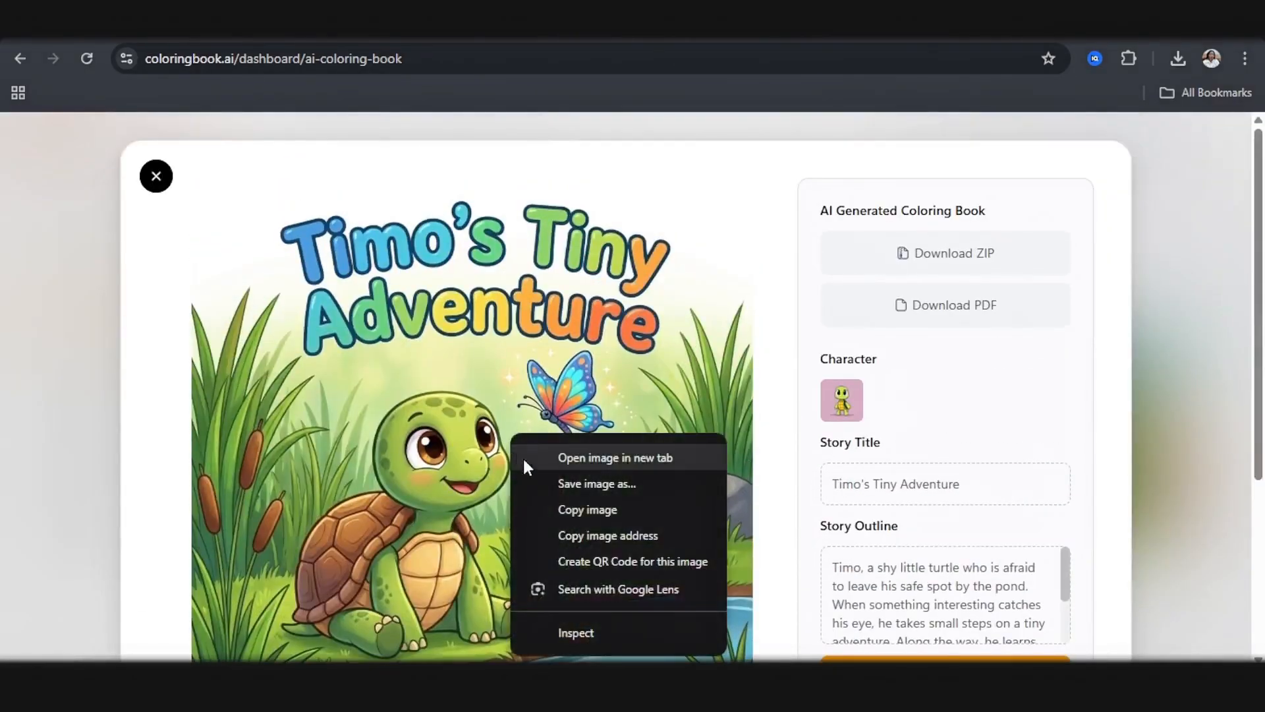
pyautogui.click(557, 501)
pyautogui.scroll(-1, 381, 410)
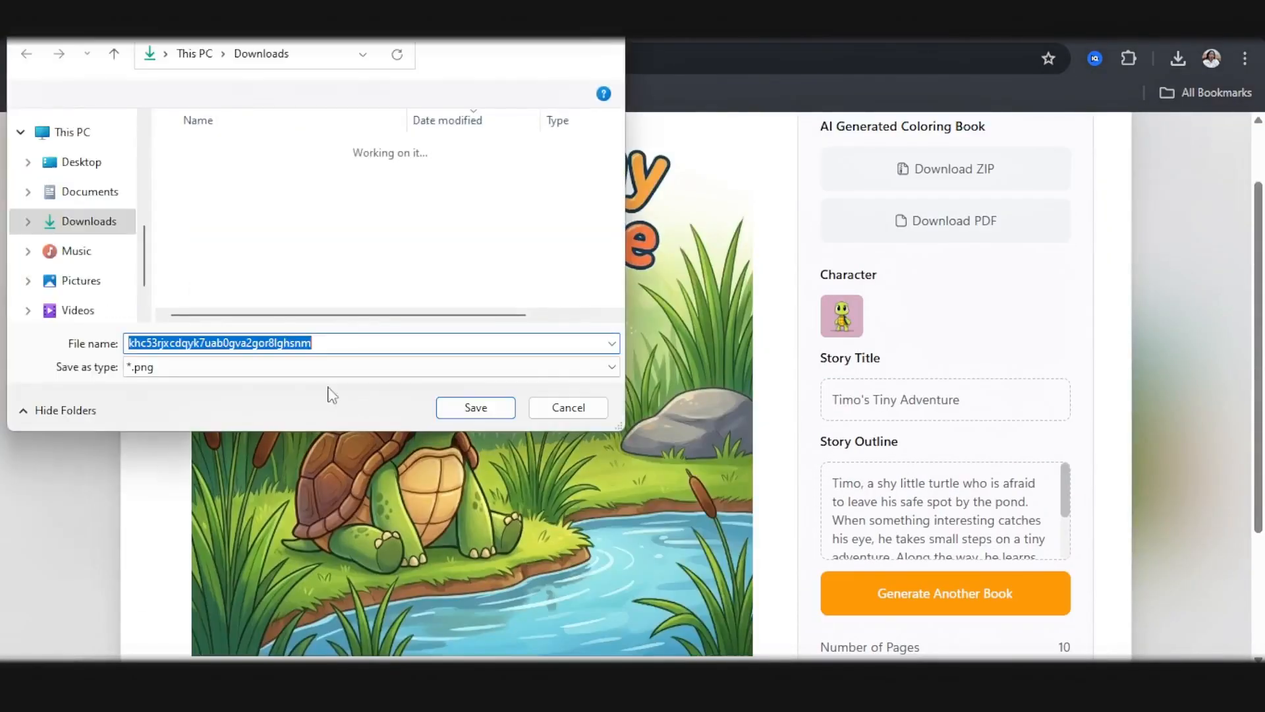
pyautogui.click(470, 402)
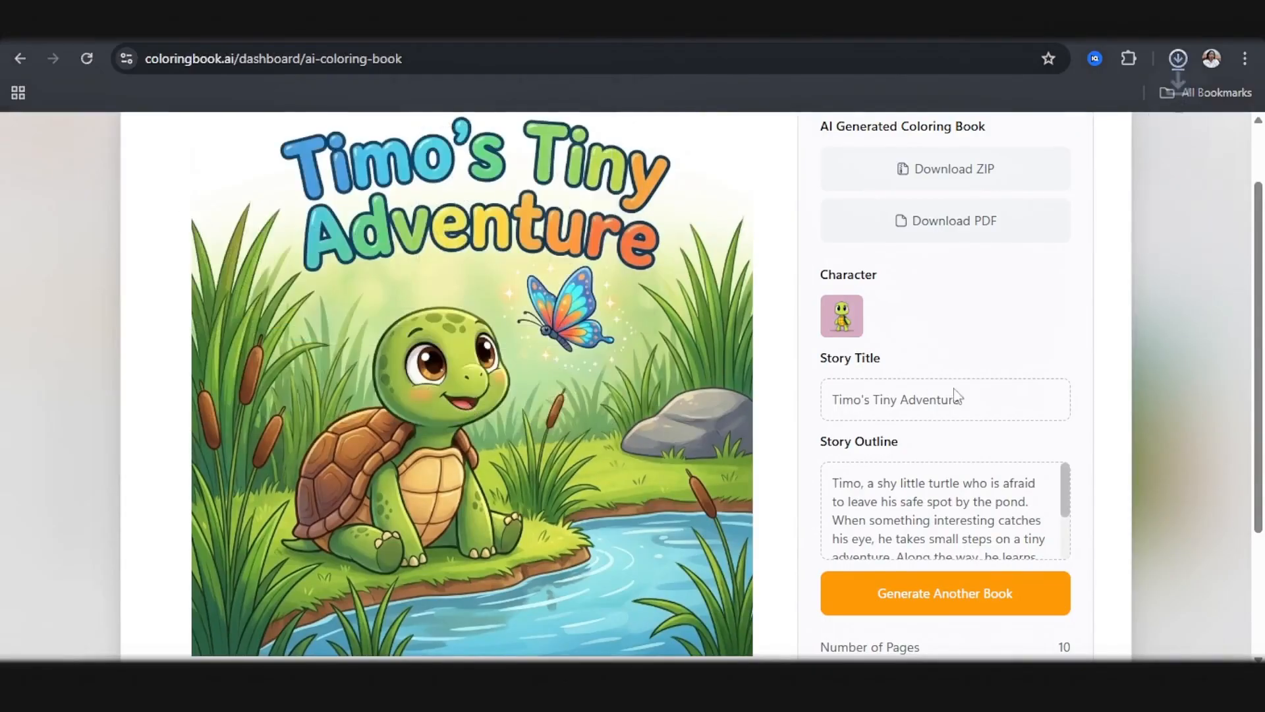
pyautogui.scroll(1, 949, 392)
pyautogui.click(151, 173)
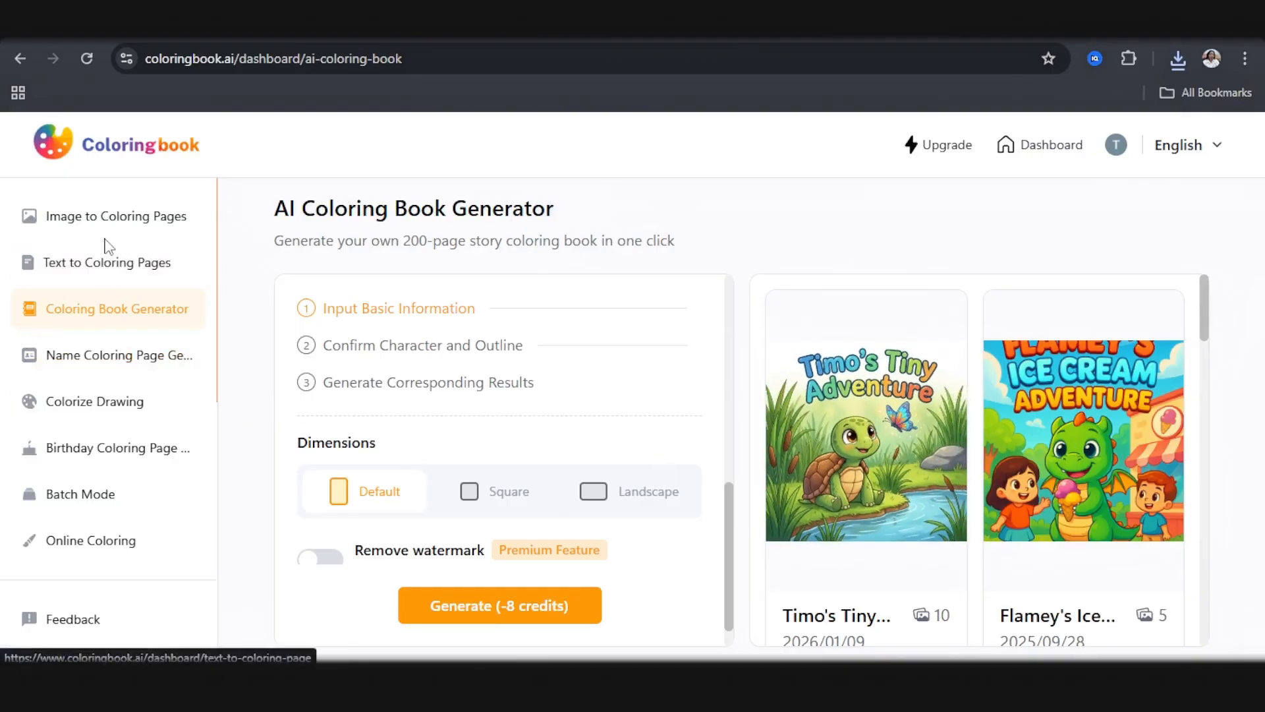
# Step: Upload the saved cover image to the Photo To Coloring Page converter and proceed to generation
pyautogui.click(1199, 148)
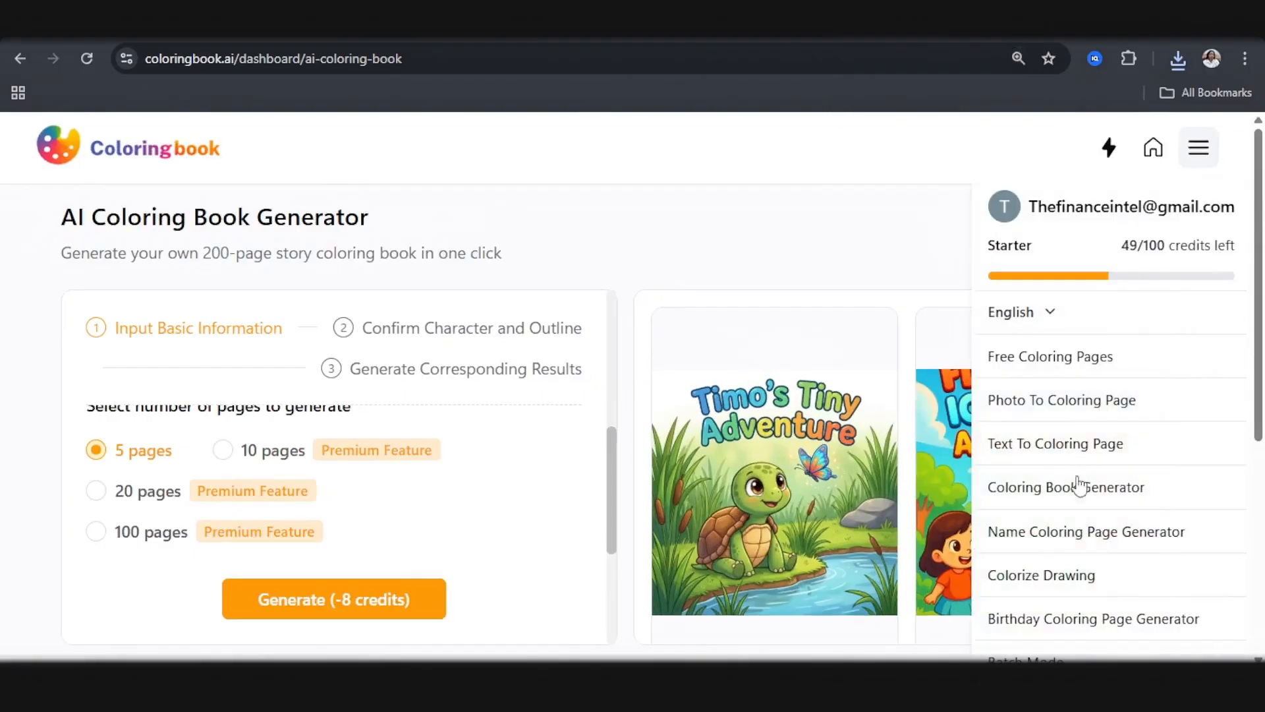
pyautogui.click(1030, 400)
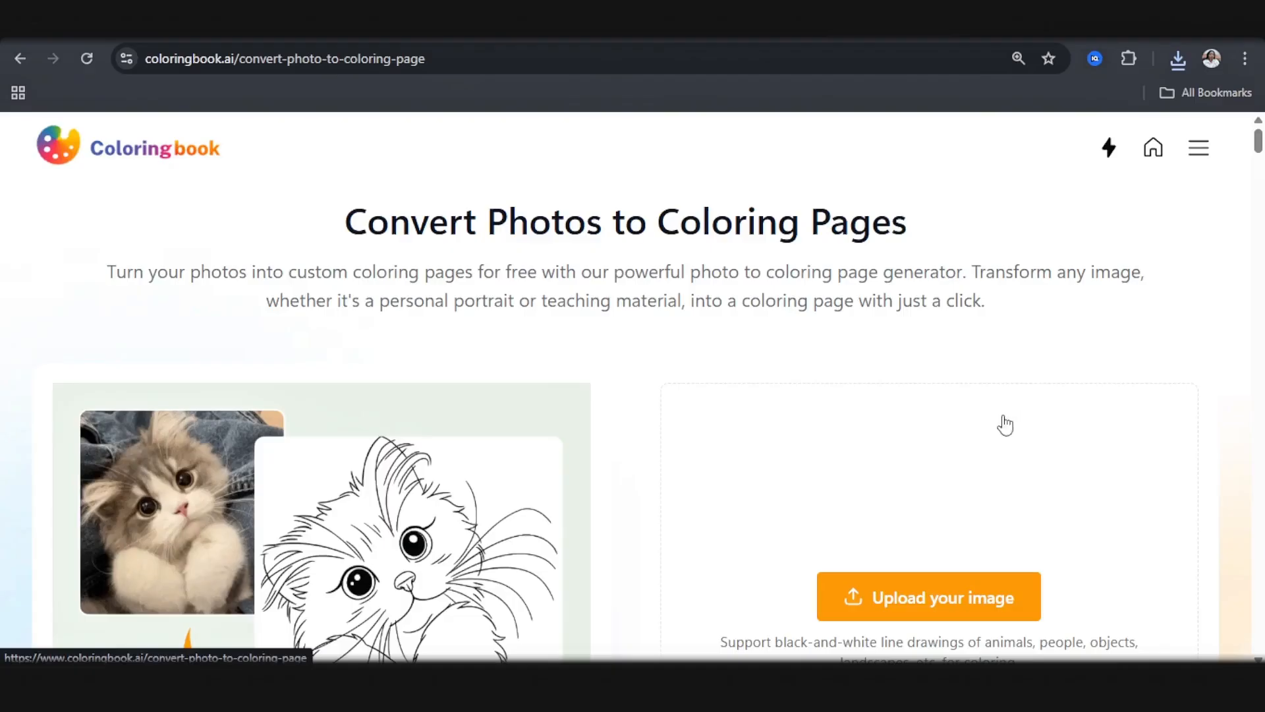
pyautogui.click(673, 619)
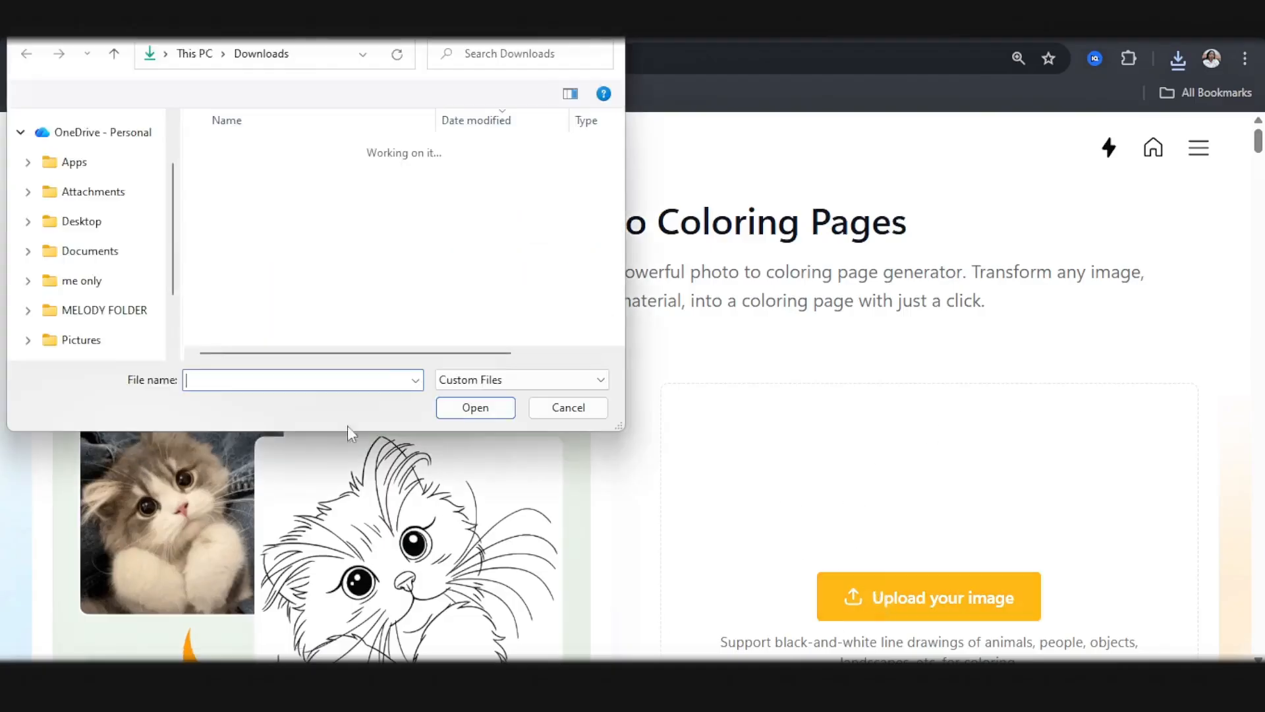
pyautogui.doubleClick(300, 174)
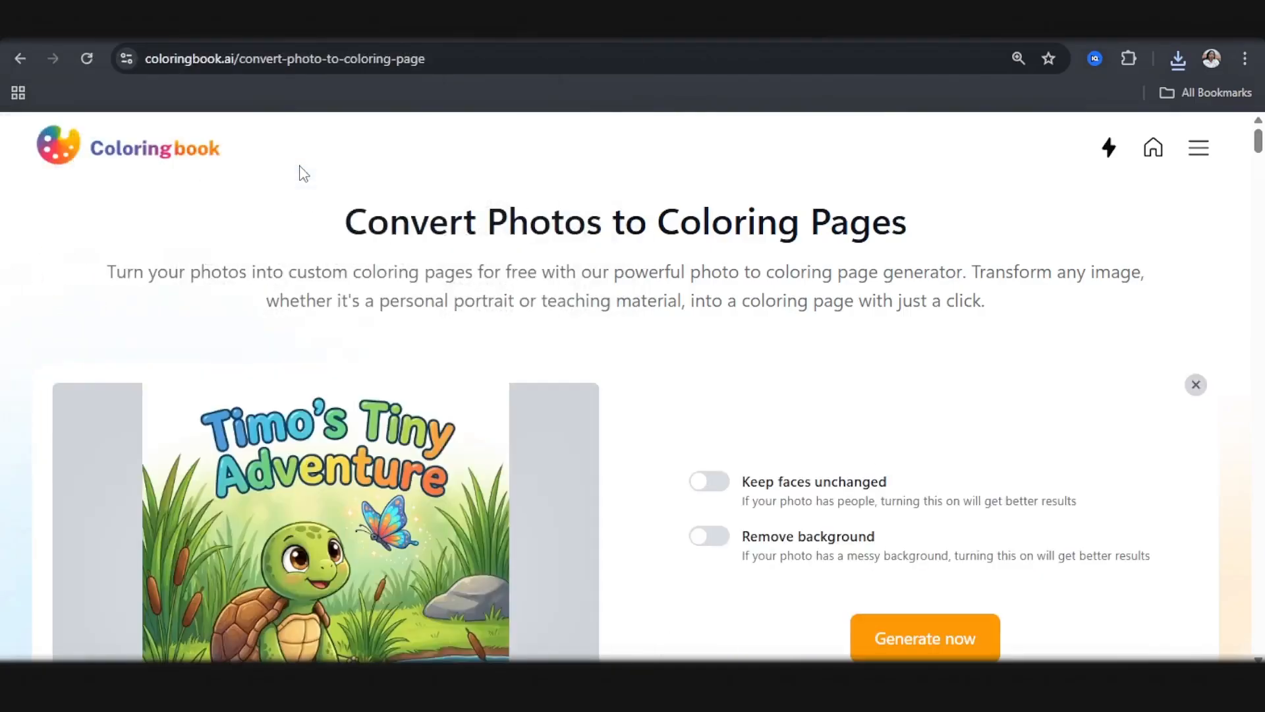
pyautogui.scroll(-4, 947, 313)
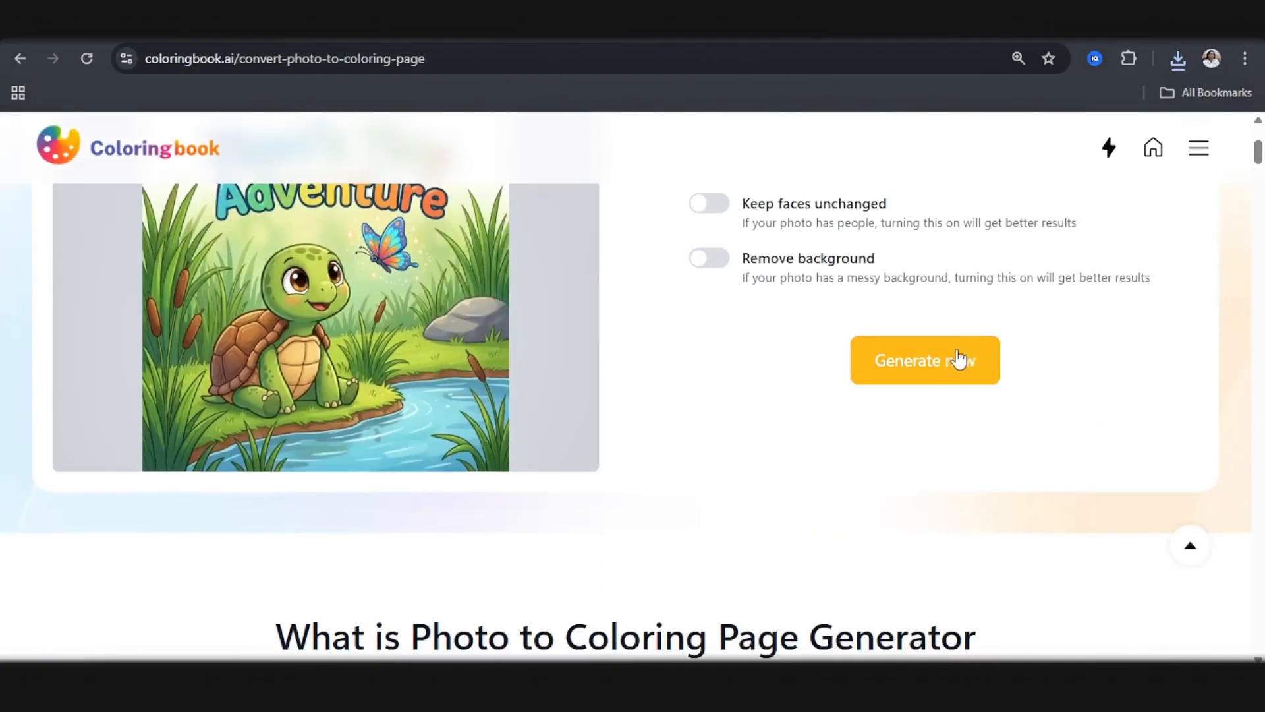
pyautogui.click(929, 376)
# Step: Enable Private and Remove watermark, and generate the coloring page from the cover with a batch of 1
pyautogui.scroll(-5, 212, 525)
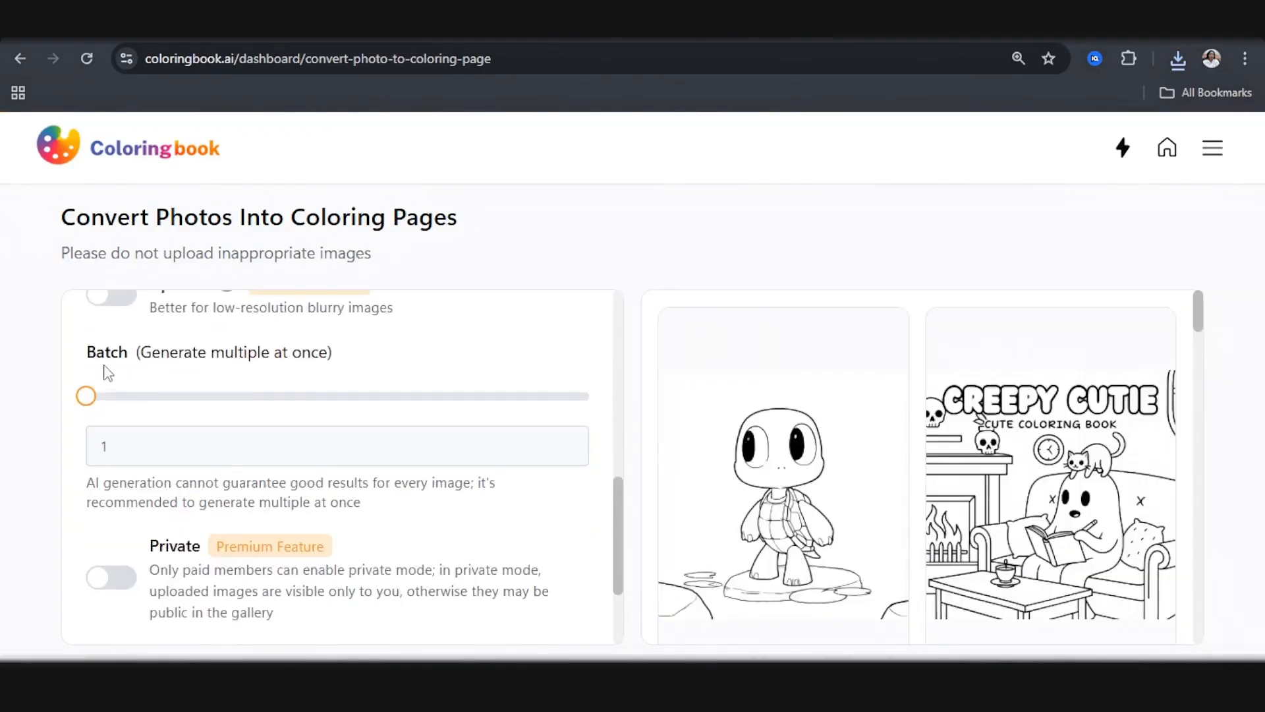
pyautogui.scroll(-3, 280, 369)
pyautogui.click(112, 577)
pyautogui.click(113, 488)
pyautogui.scroll(-1, 254, 534)
pyautogui.click(310, 607)
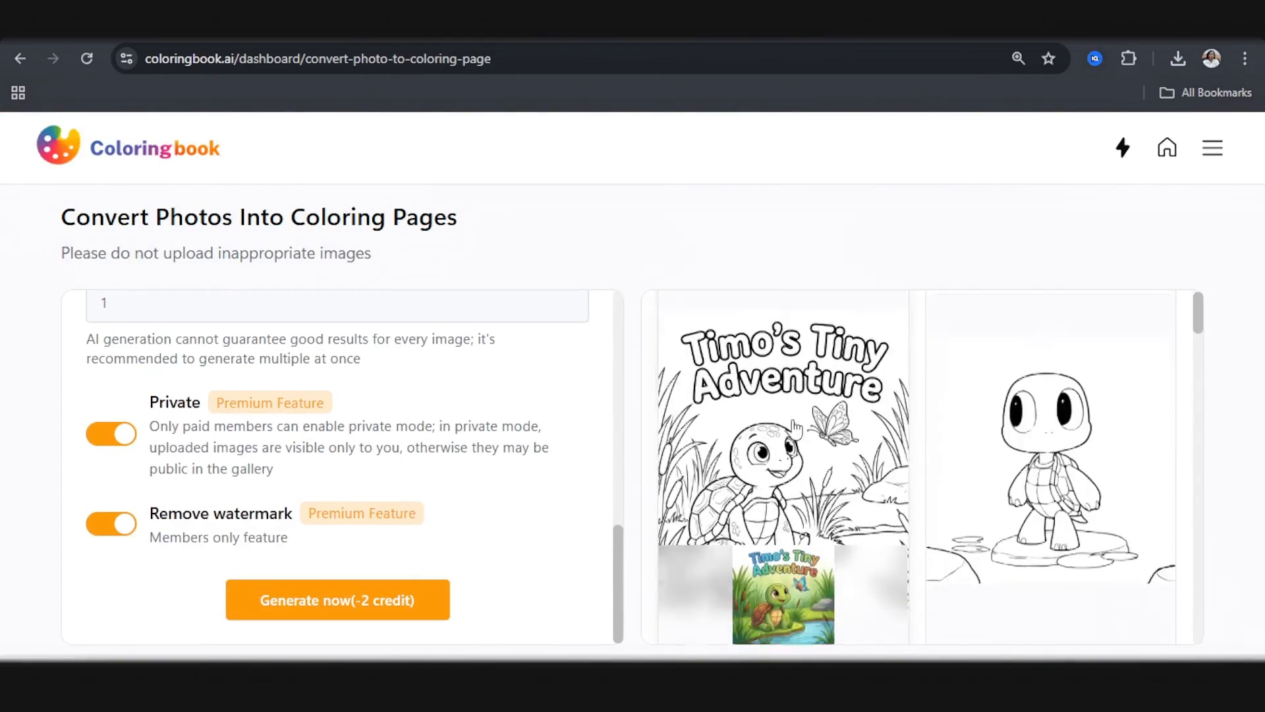
# Step: Open the generated Timo's Tiny Adventure coloring page and download it as a PNG
pyautogui.scroll(-1, 794, 430)
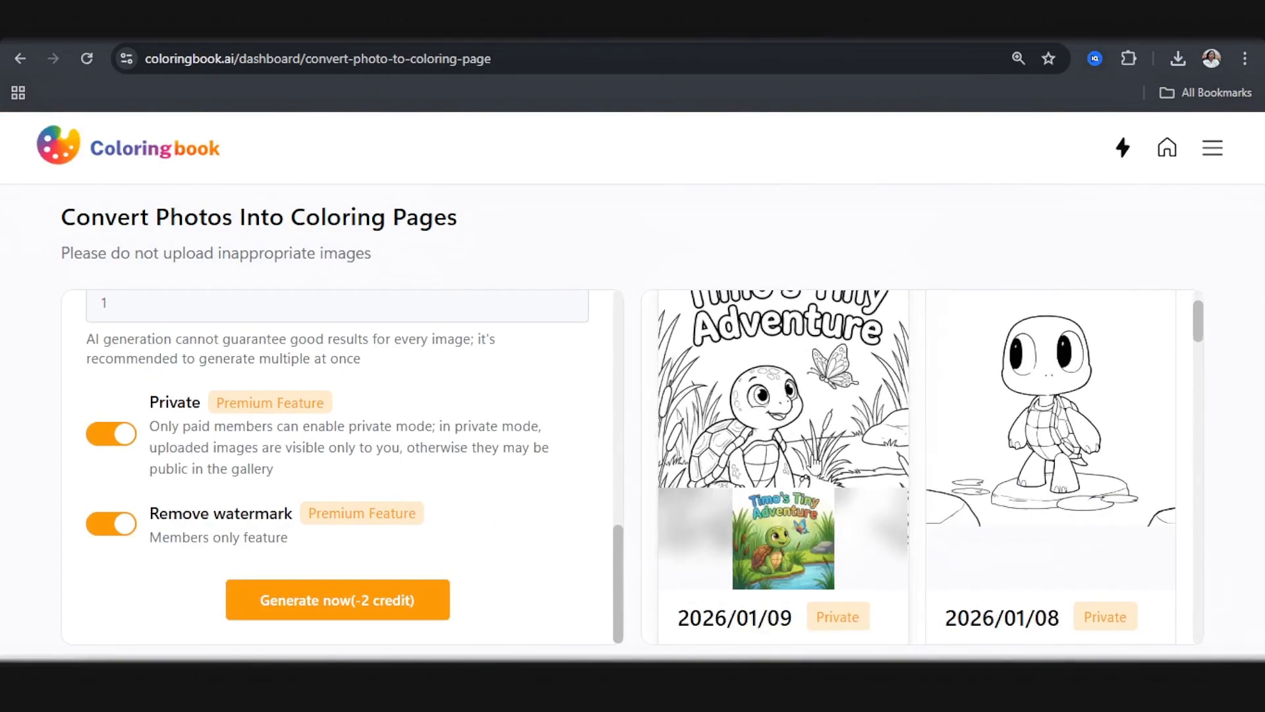
pyautogui.click(847, 404)
pyautogui.scroll(-5, 653, 445)
pyautogui.scroll(5, 583, 454)
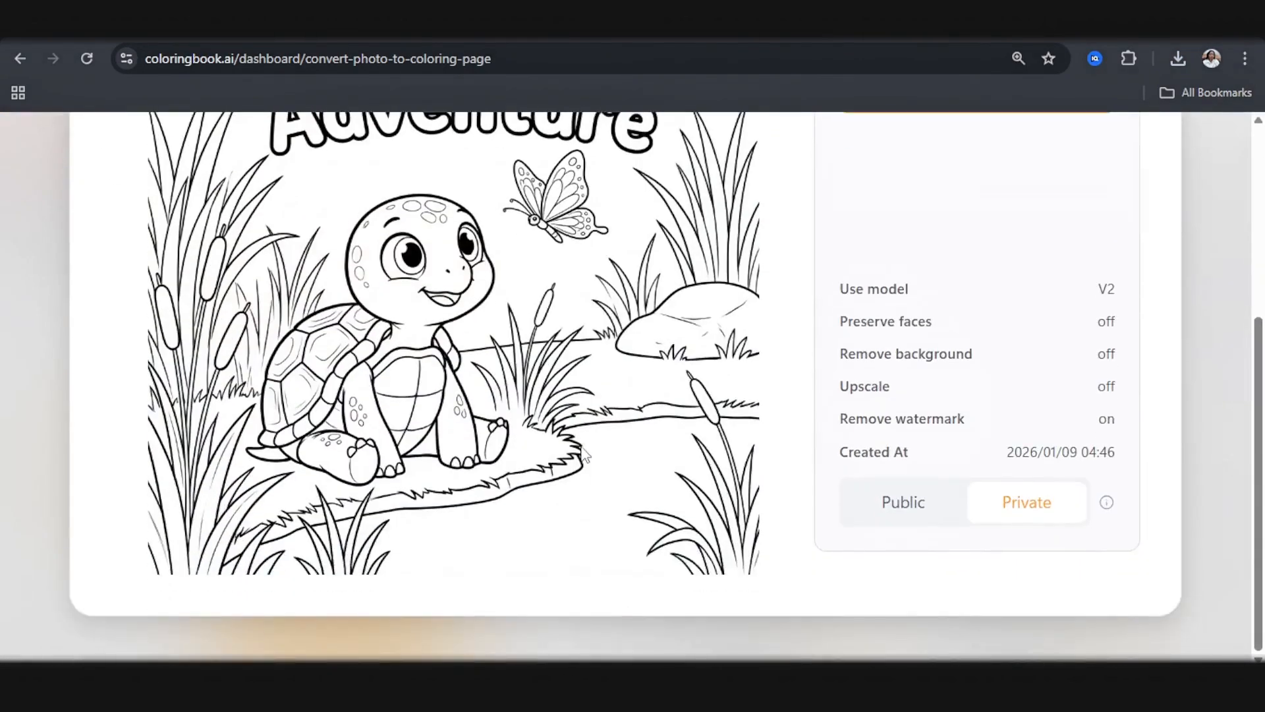
pyautogui.click(971, 266)
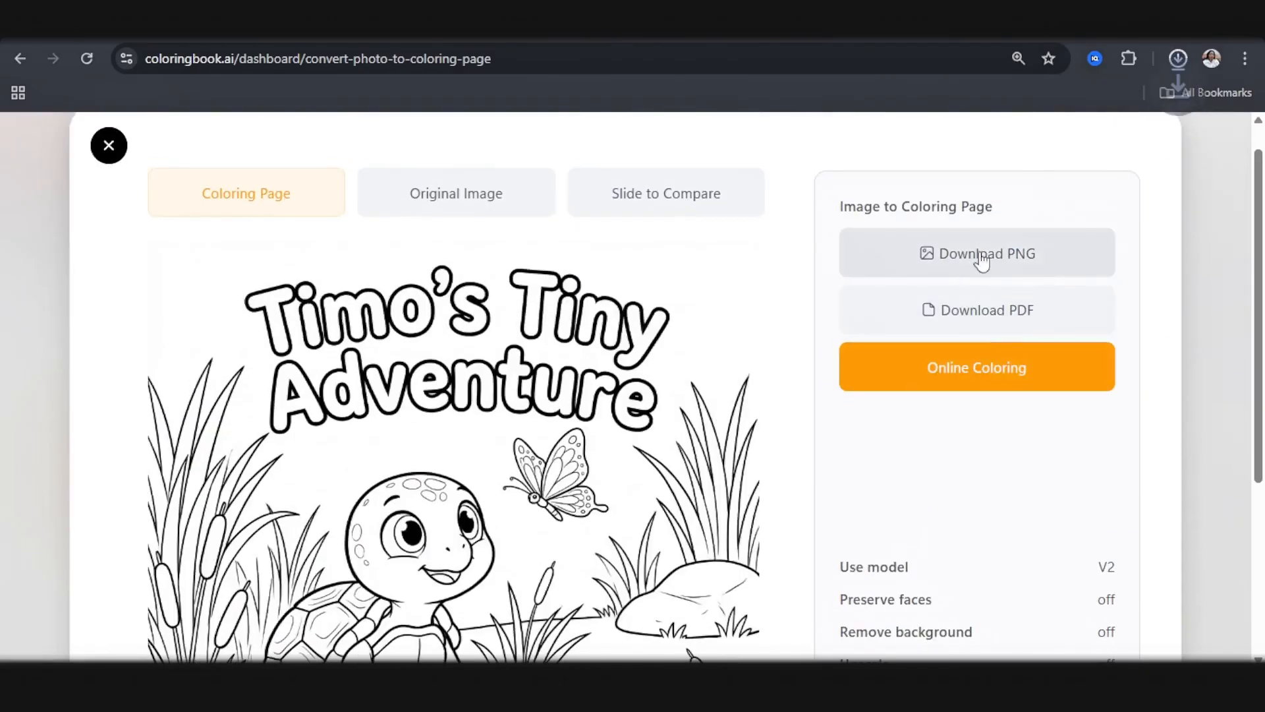
# Step: Switch to Canva and upload the newest downloaded PNG, the cover coloring page, to the Timo's Tiny Adventure-10p folder
pyautogui.click(1178, 58)
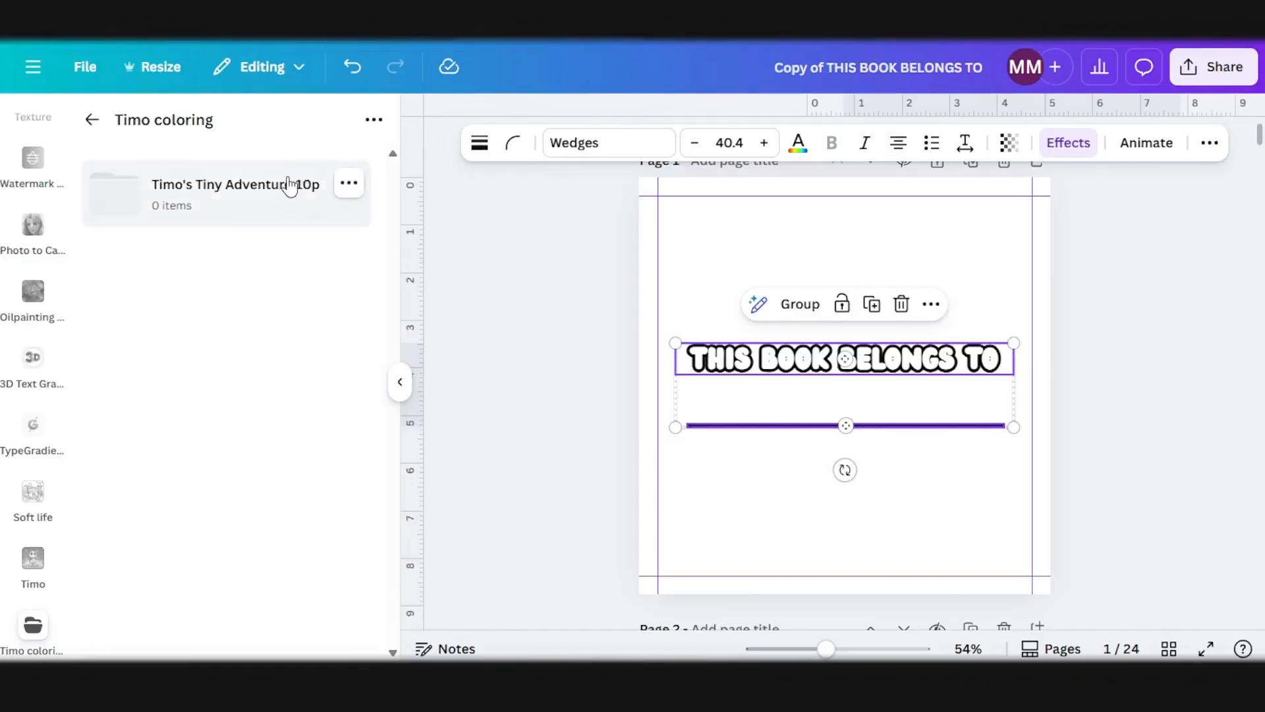
pyautogui.click(291, 185)
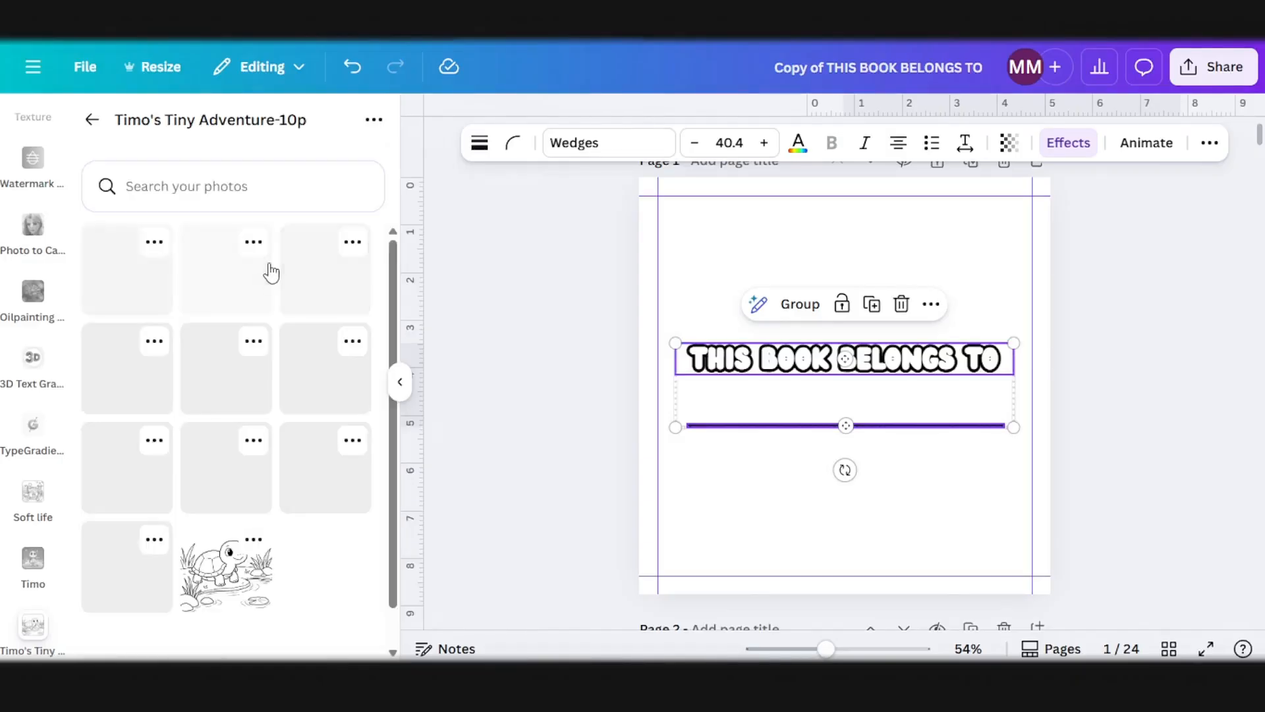
pyautogui.click(374, 120)
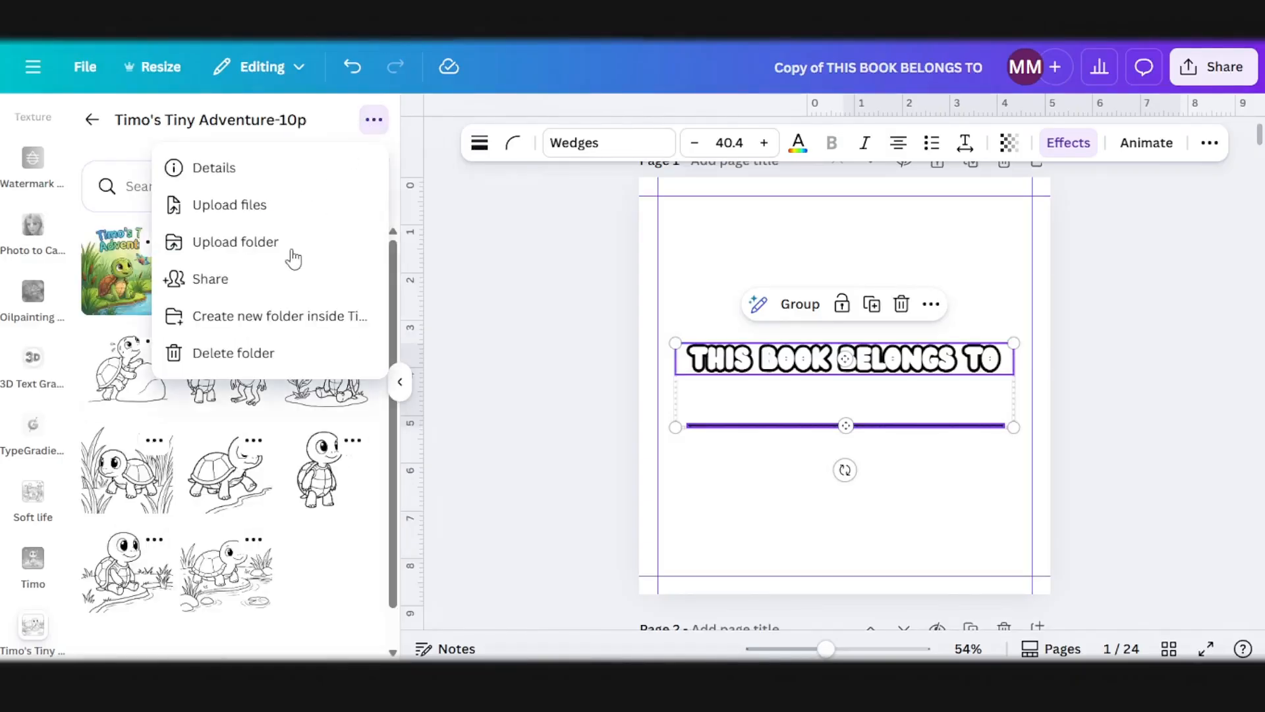
pyautogui.click(261, 218)
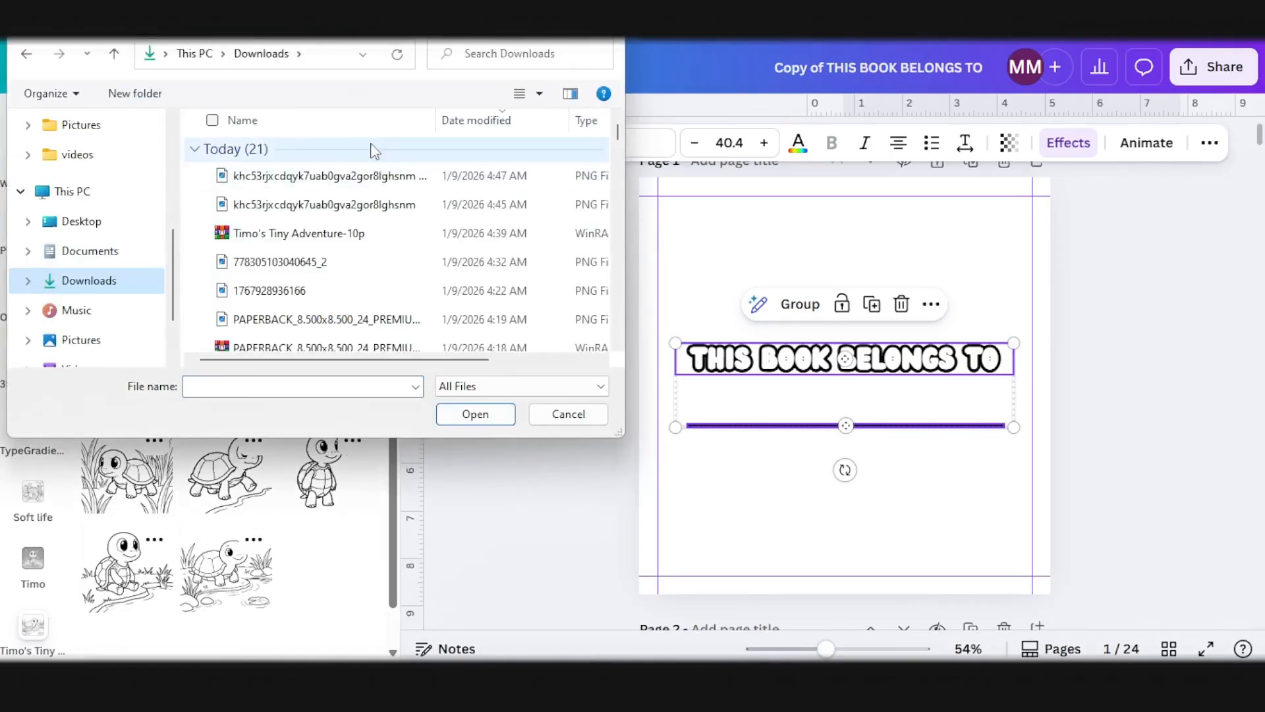
pyautogui.doubleClick(356, 175)
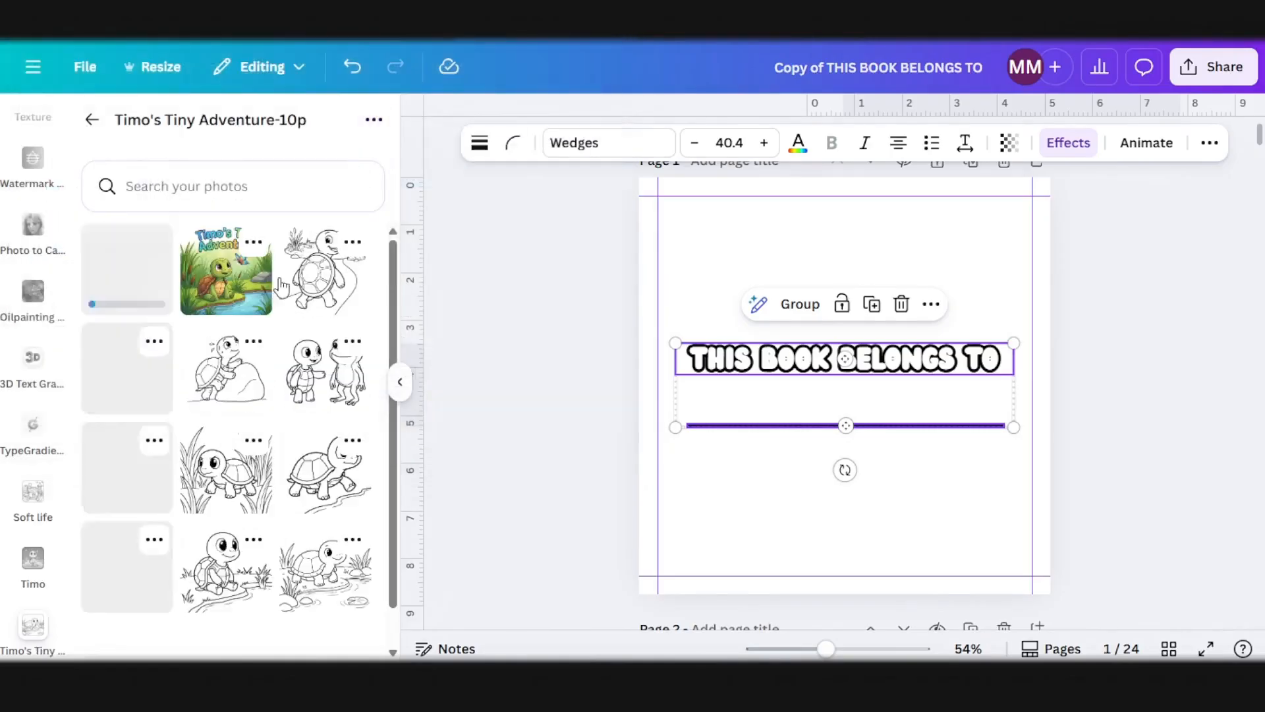
# Step: Move the "THIS BOOK BELONGS TO" title and its name line from page 1 to page 3
pyautogui.scroll(1, 1173, 381)
pyautogui.scroll(-2, 1180, 395)
pyautogui.scroll(2, 1059, 466)
pyautogui.click(1006, 469)
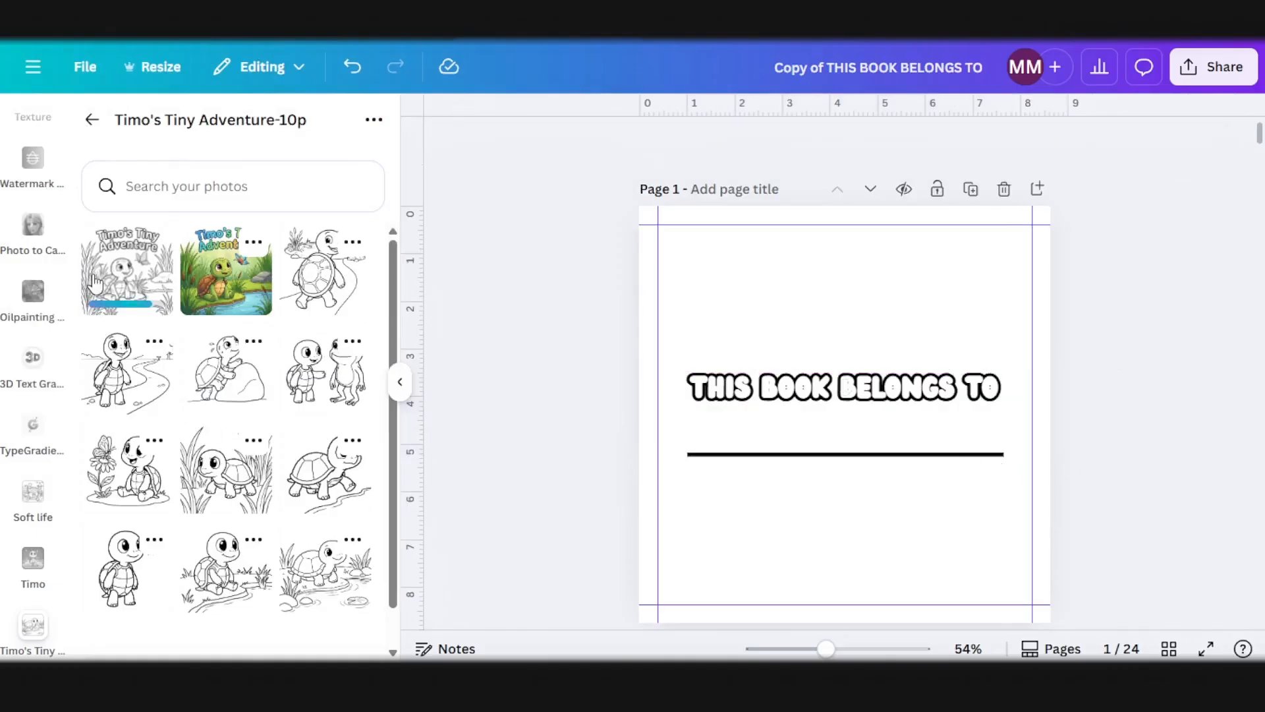
pyautogui.moveTo(1080, 460); pyautogui.dragTo(916, 400)
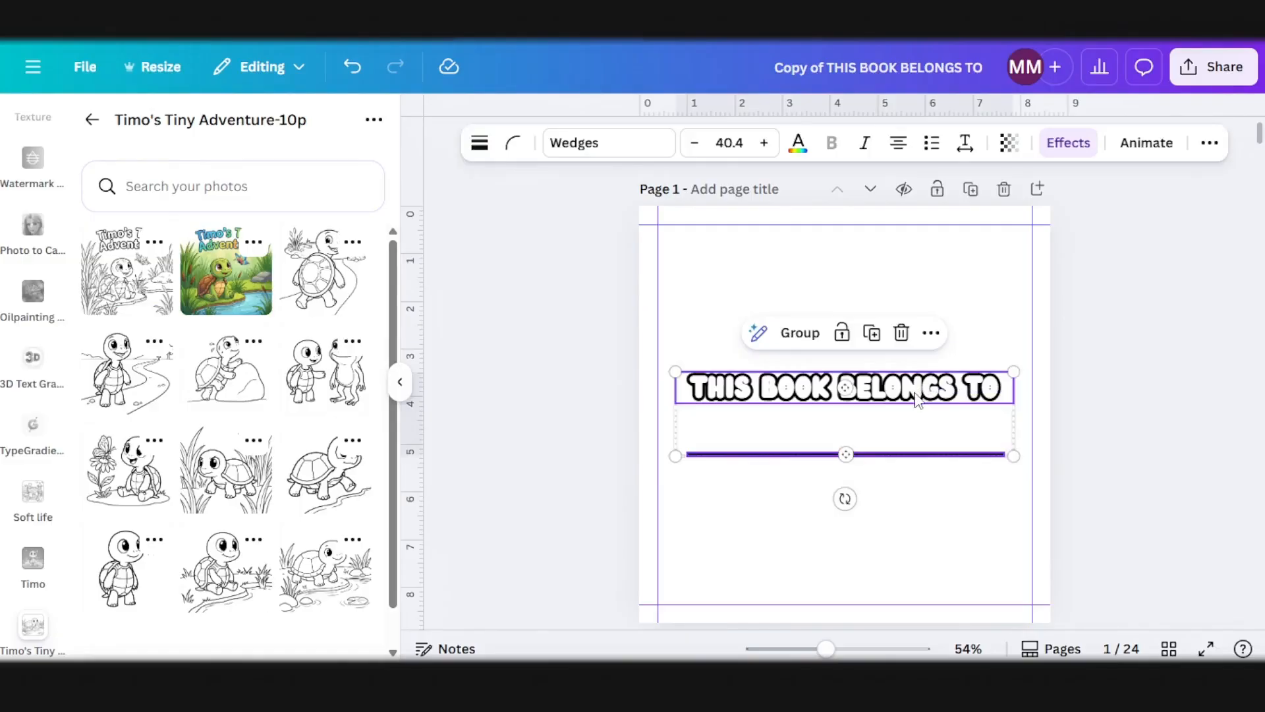
pyautogui.press('Delete')
pyautogui.scroll(-5, 876, 446)
pyautogui.click(881, 450)
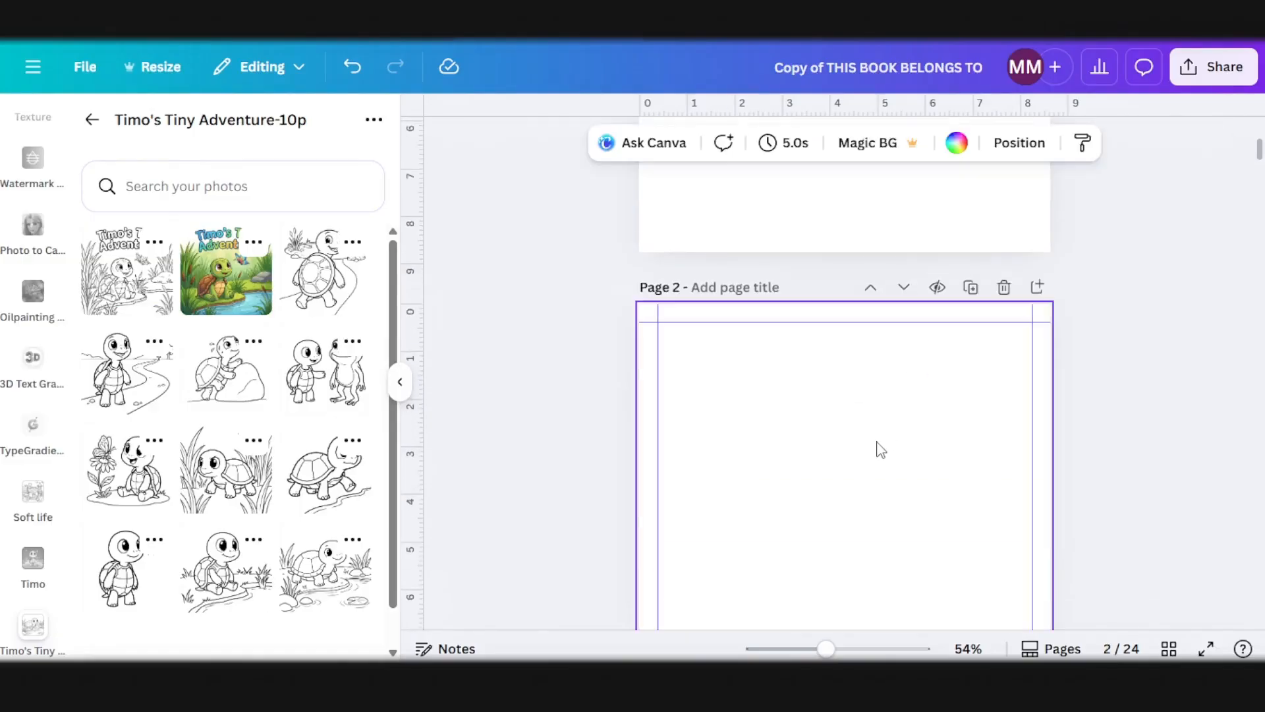
pyautogui.scroll(-5, 831, 554)
pyautogui.click(817, 580)
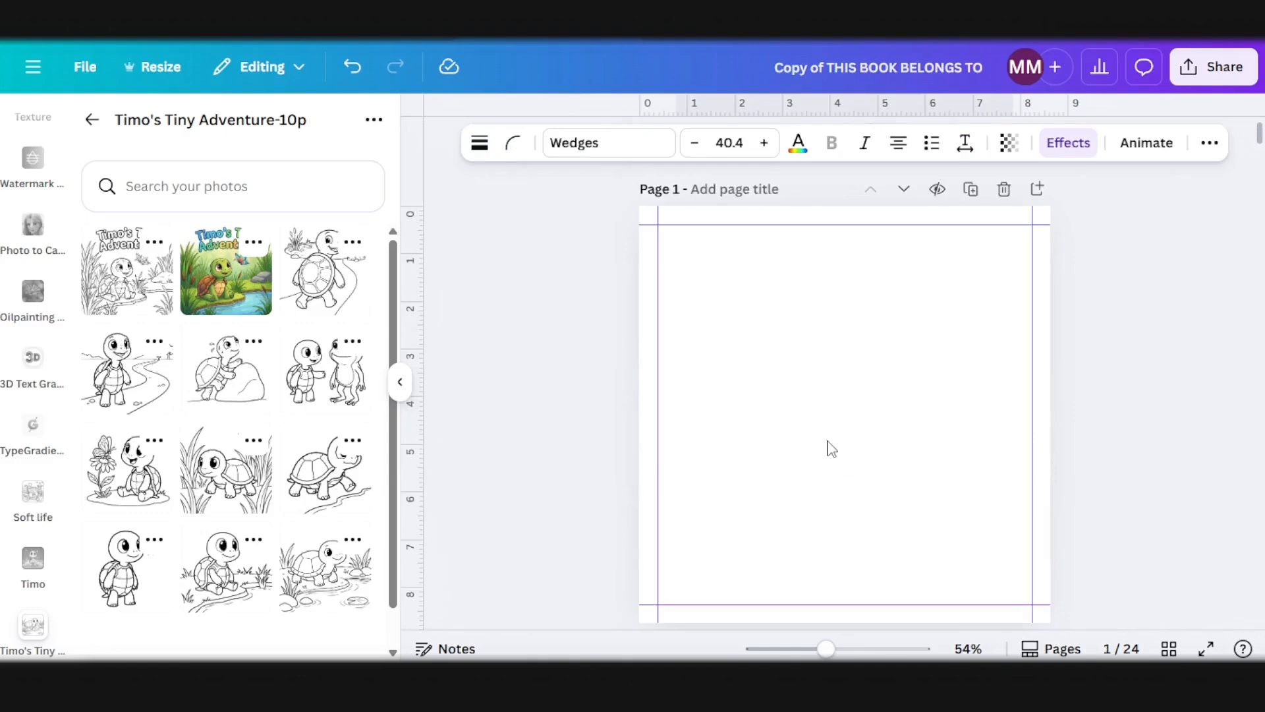
# Step: Place the line-art Timo's Tiny Adventure cover on page 1 and enlarge it to fill the area inside the margins
pyautogui.click(828, 443)
pyautogui.click(110, 270)
pyautogui.moveTo(861, 397); pyautogui.dragTo(809, 344)
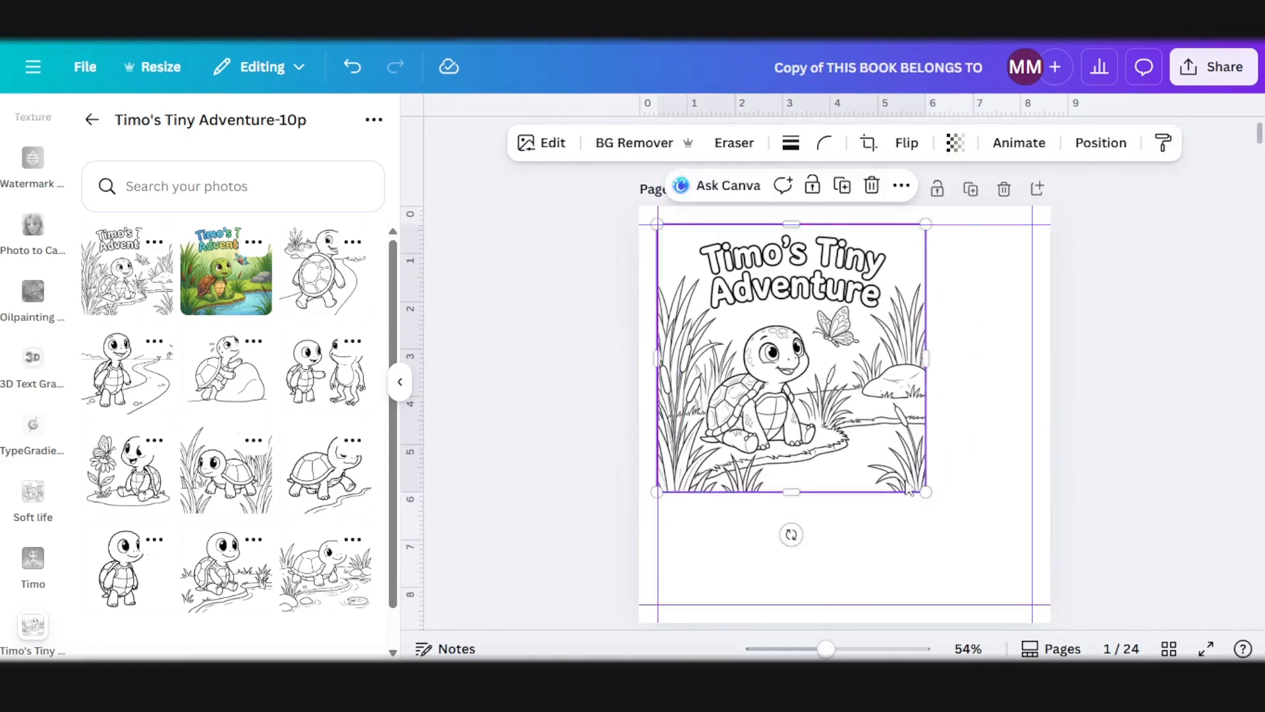
pyautogui.moveTo(925, 489); pyautogui.dragTo(1030, 613)
# Step: Review the interior from the cover on page 1 through to the blank page 5
pyautogui.scroll(-5, 893, 470)
pyautogui.scroll(3, 832, 460)
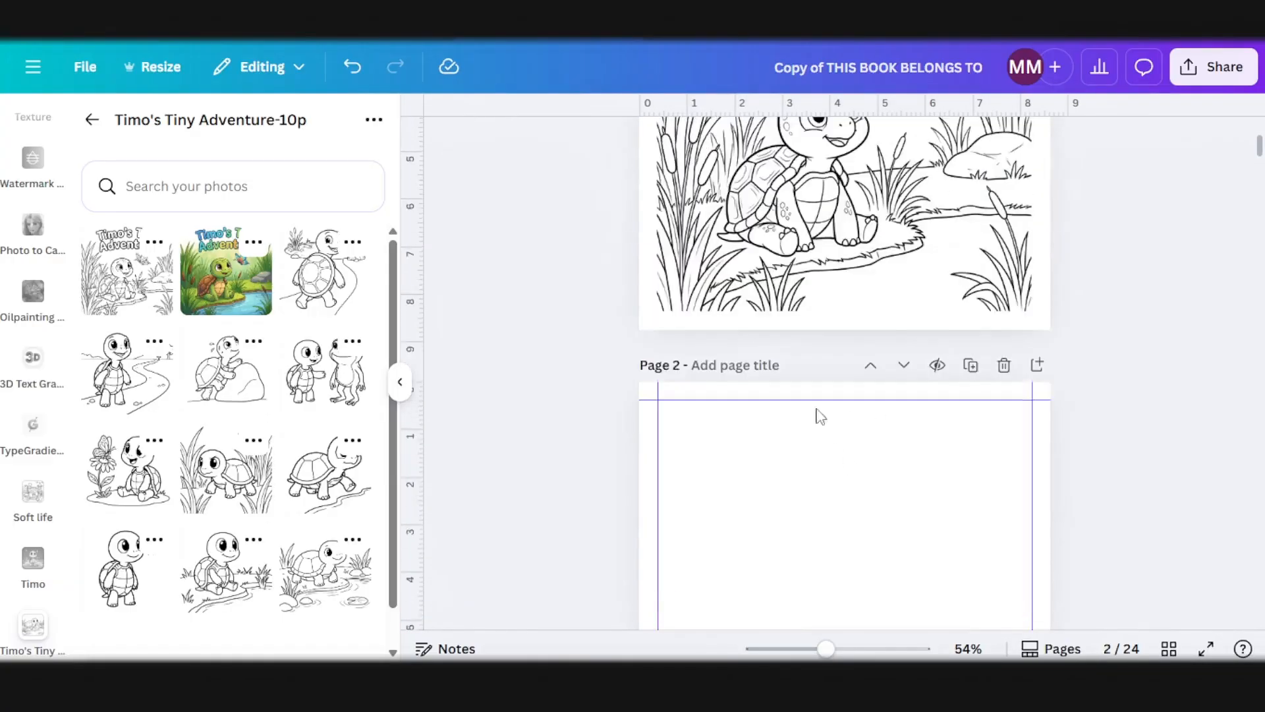
pyautogui.scroll(-5, 818, 273)
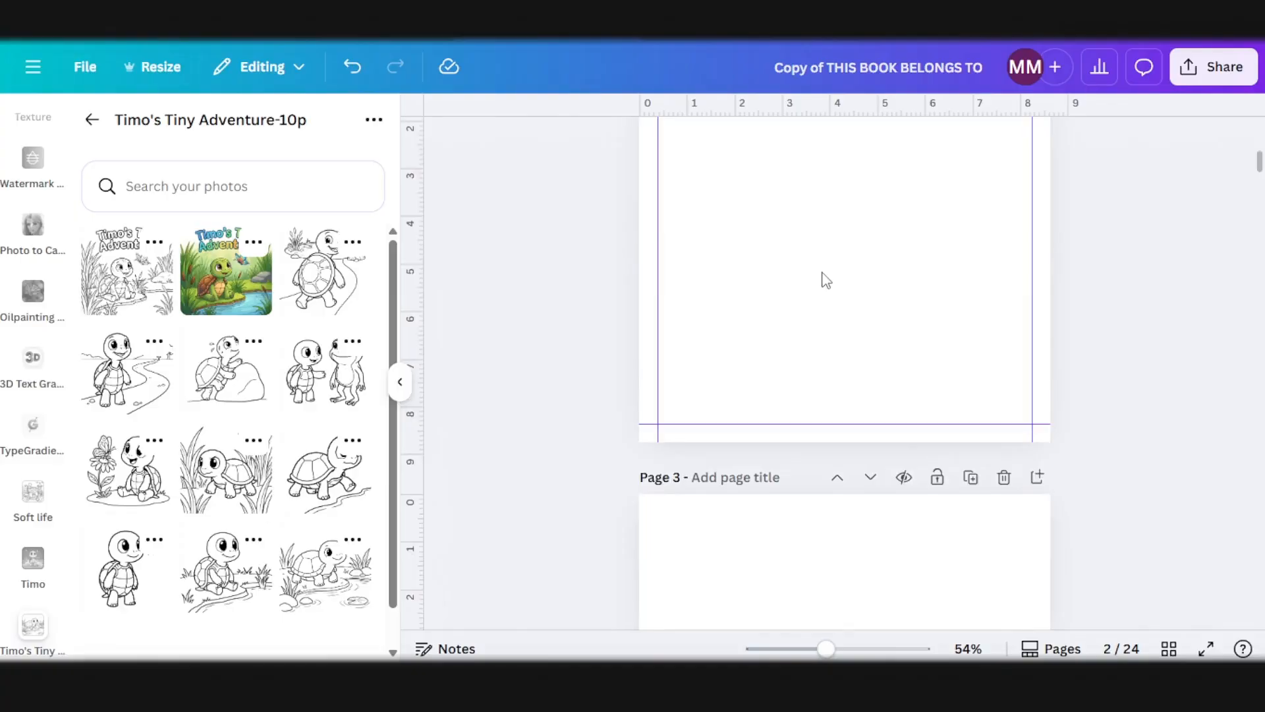
pyautogui.scroll(-3, 898, 383)
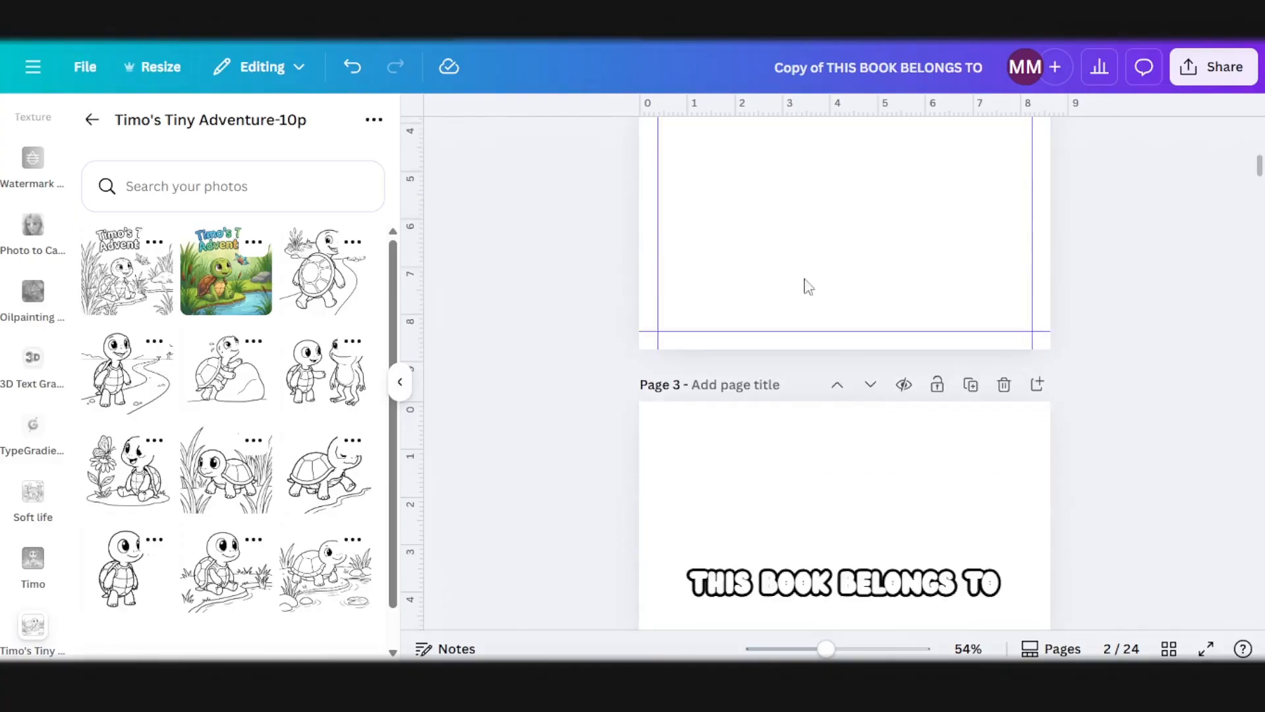
pyautogui.scroll(-3, 812, 553)
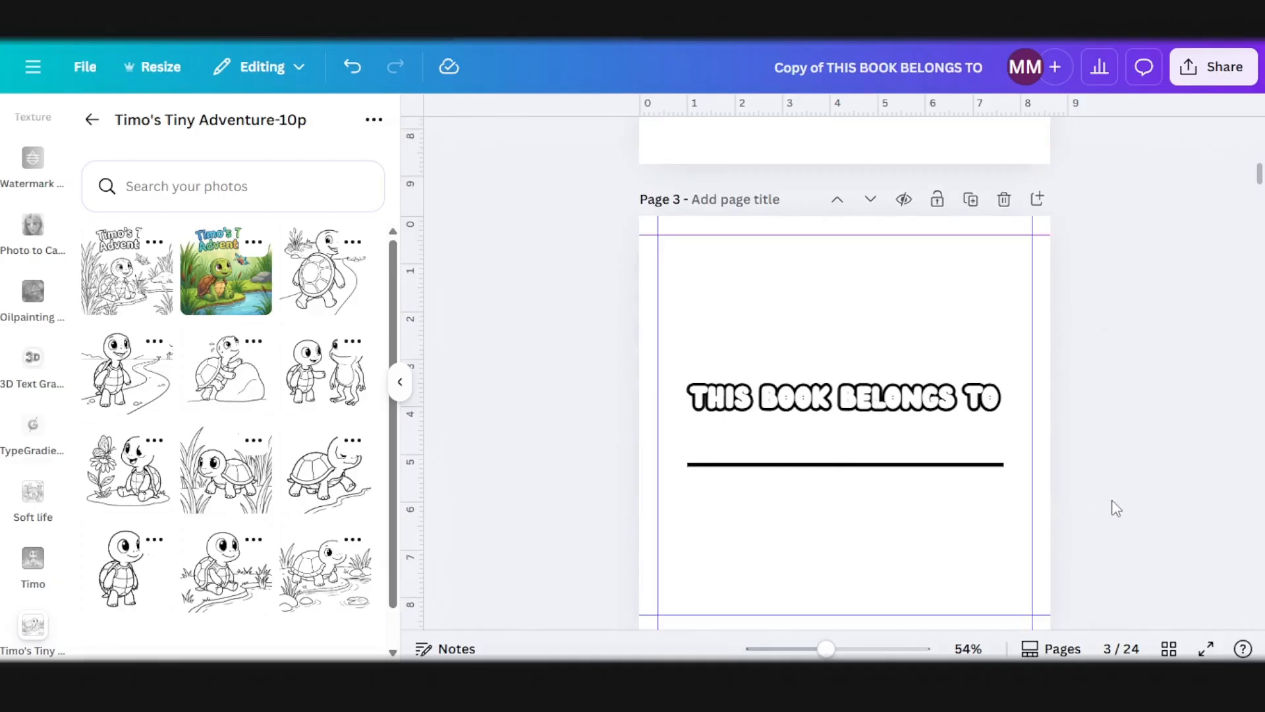
pyautogui.scroll(-7, 882, 319)
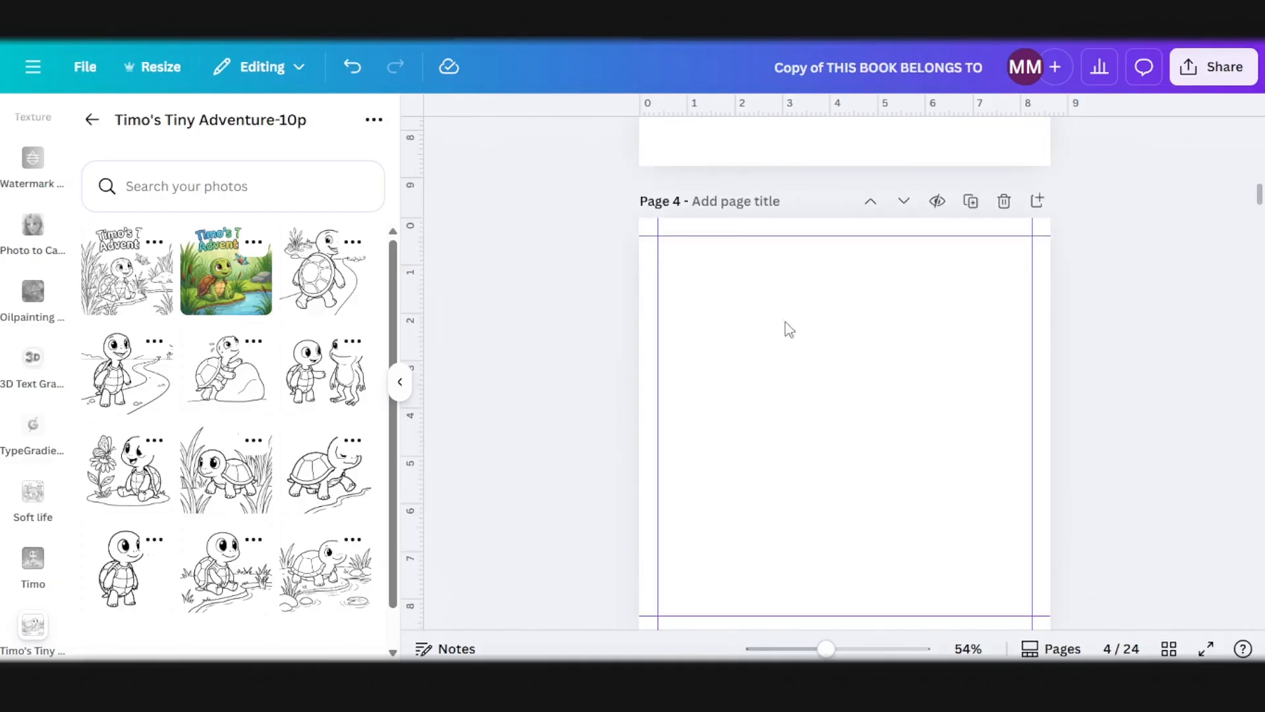
pyautogui.scroll(-6, 780, 388)
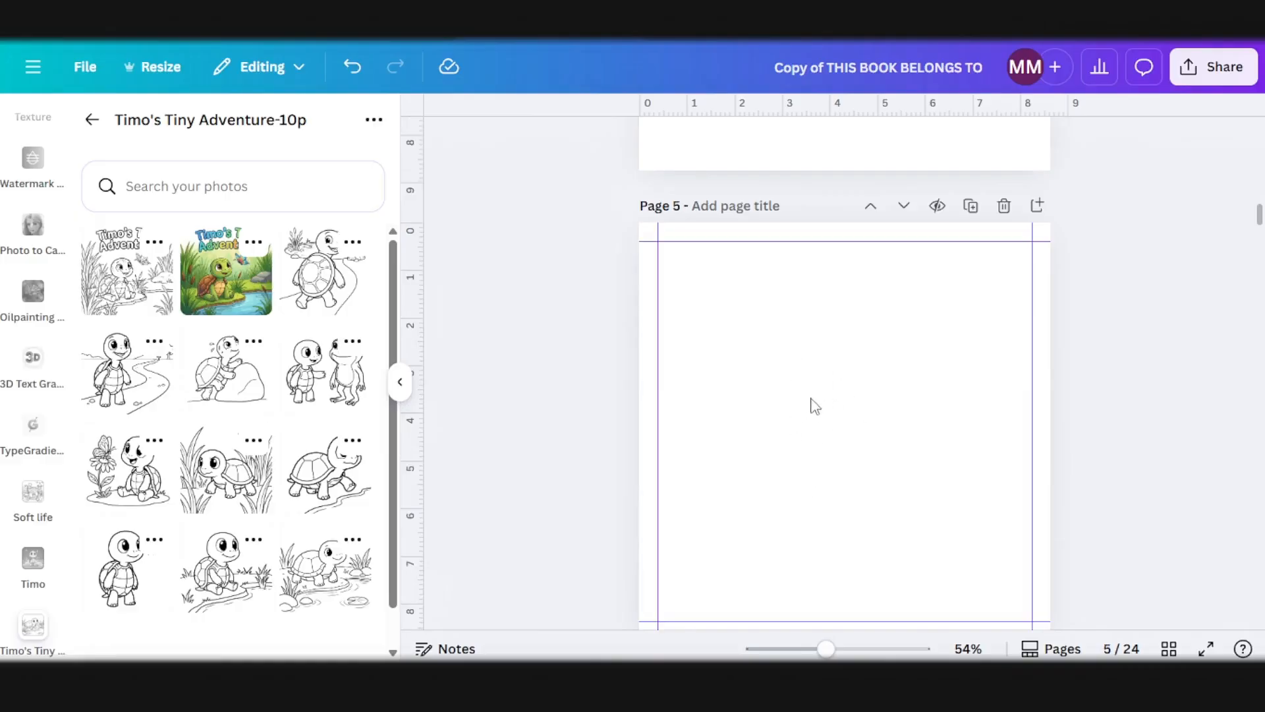
# Step: Switch to ChatGPT, request a cute coloring book write-up giving just the story idea without the storyplot, and copy the write-up paragraph
pyautogui.moveTo(359, 679)
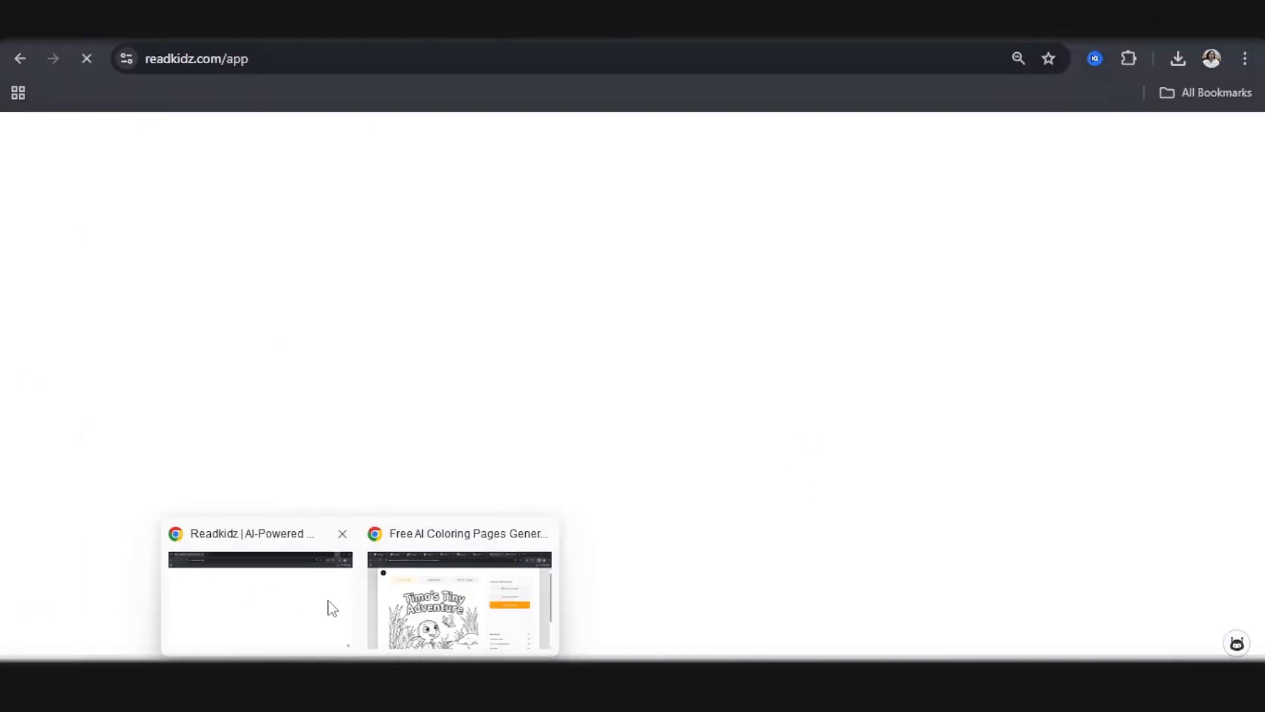
pyautogui.click(327, 603)
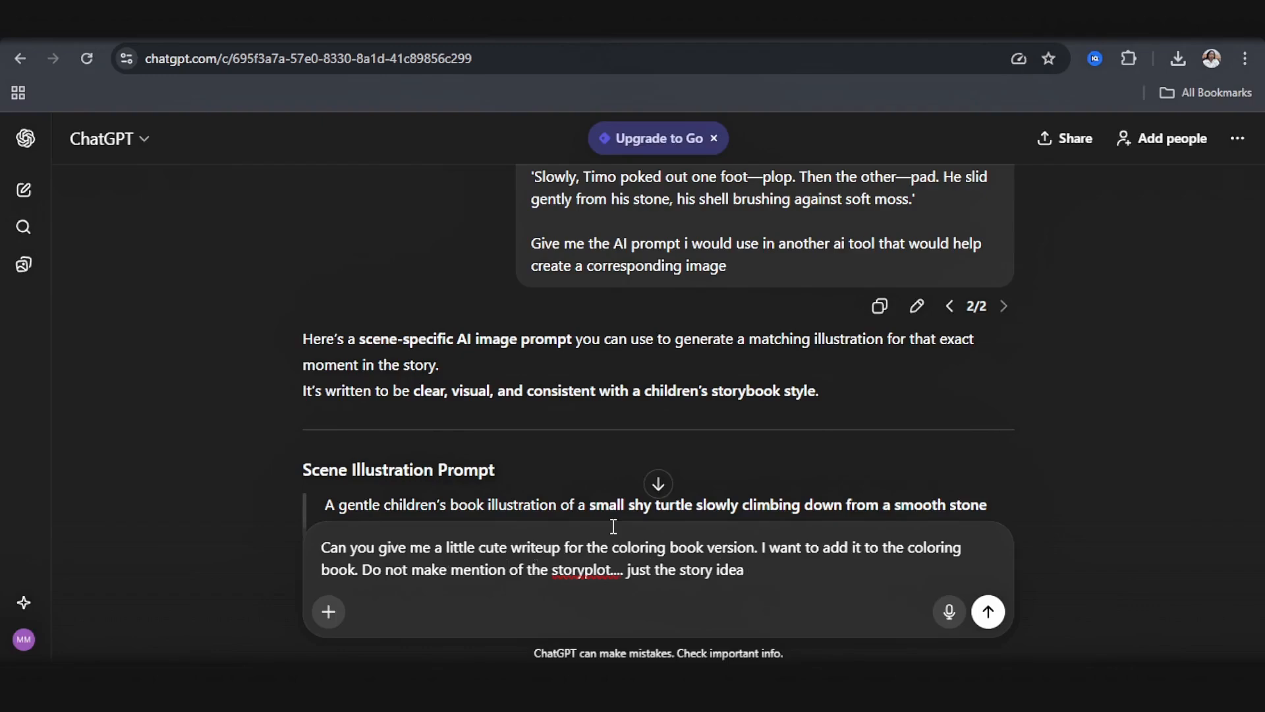
pyautogui.scroll(20, 878, 356)
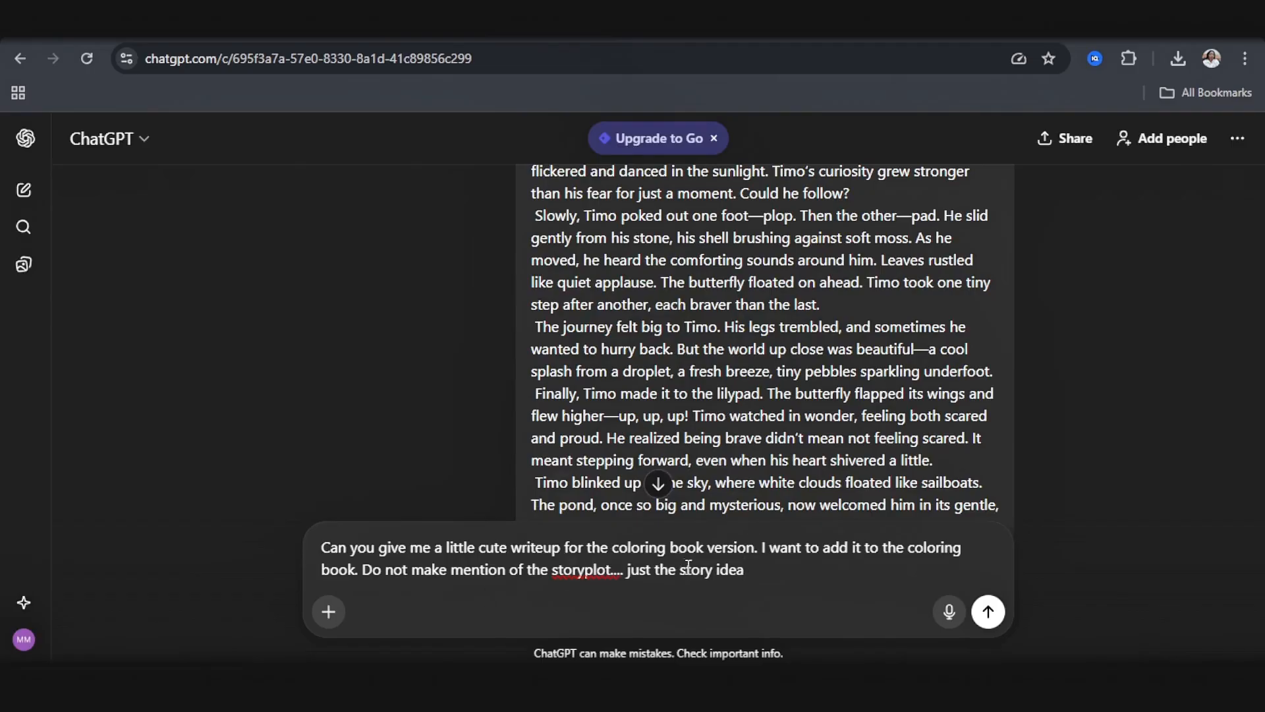
pyautogui.scroll(3, 784, 277)
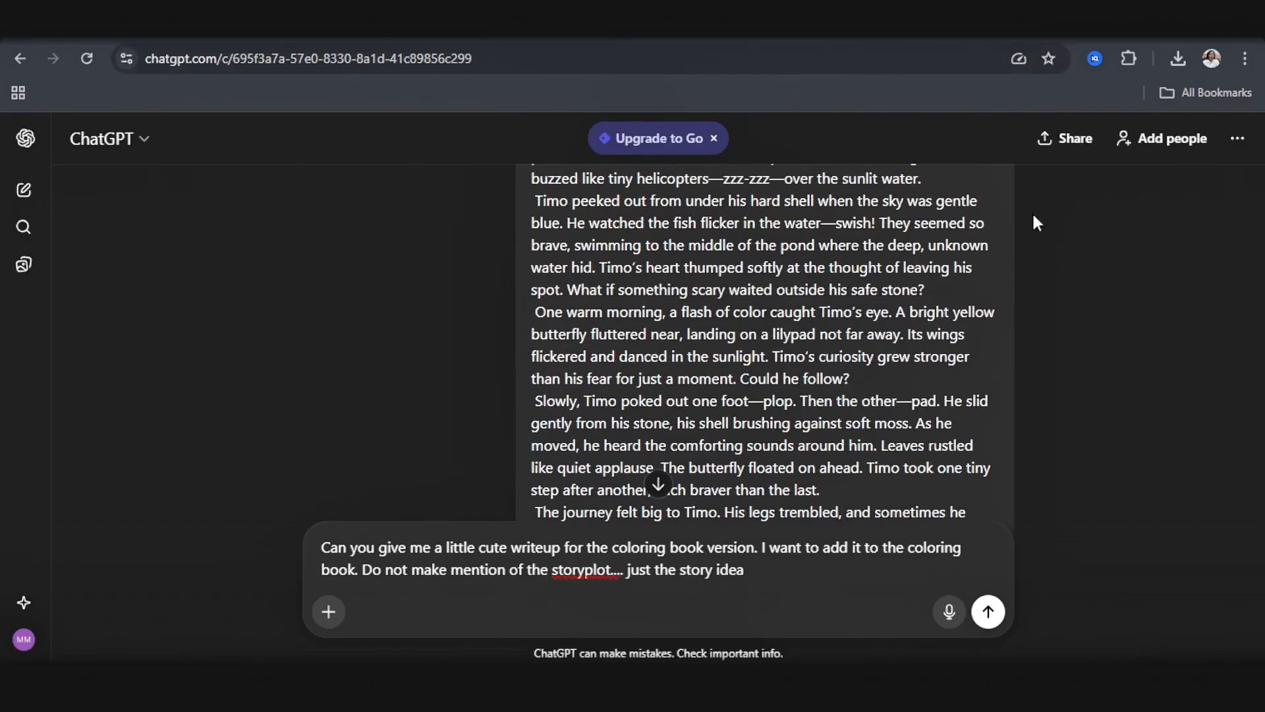
pyautogui.click(988, 612)
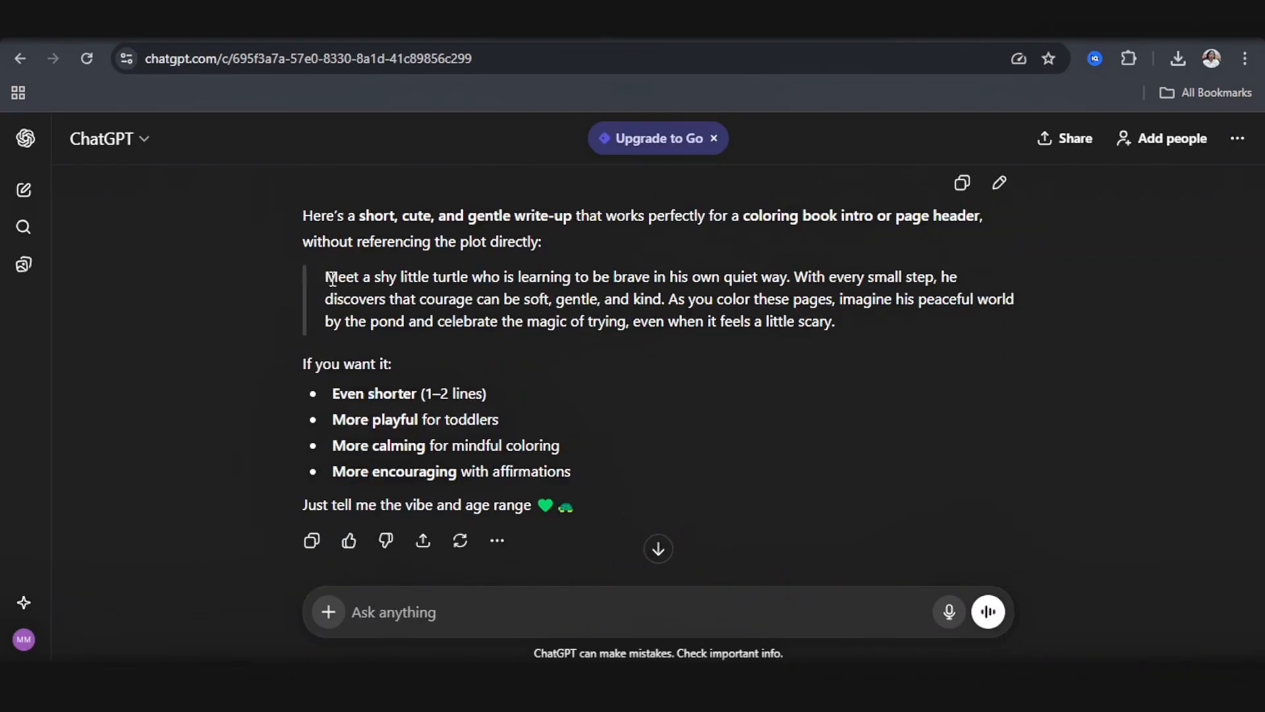
pyautogui.moveTo(325, 276); pyautogui.dragTo(551, 368)
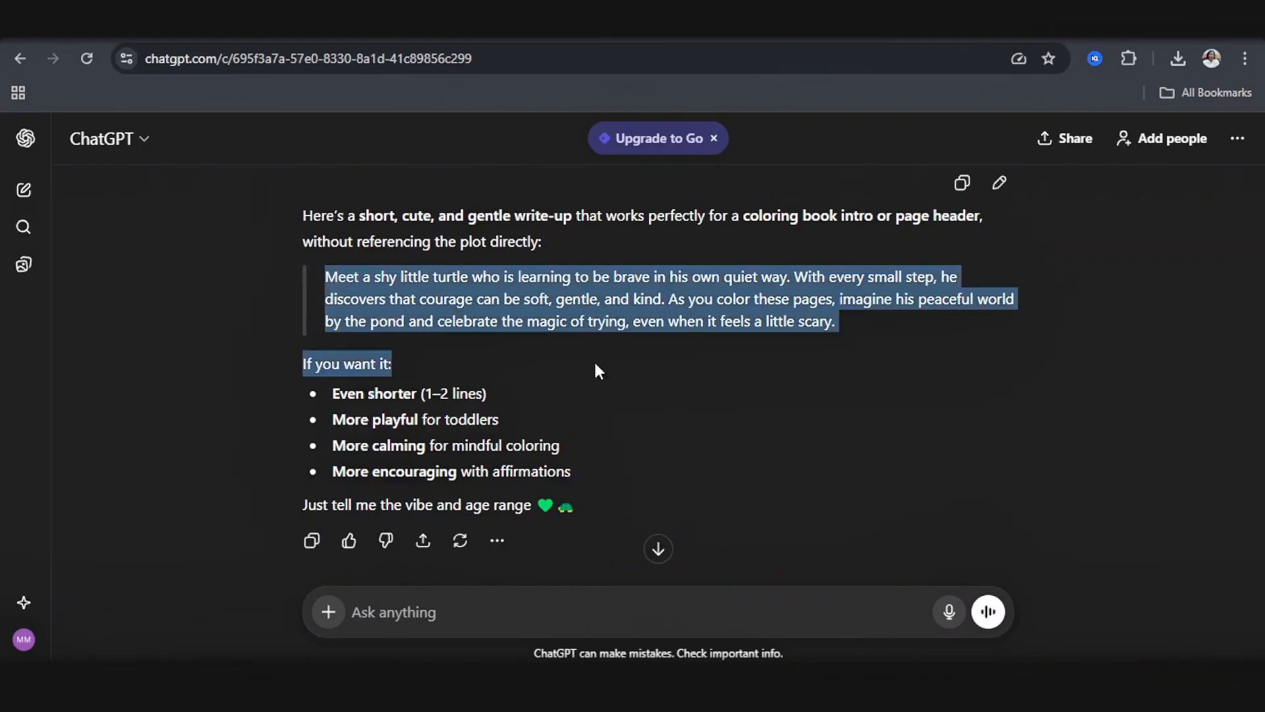
pyautogui.moveTo(858, 371); pyautogui.dragTo(841, 328)
pyautogui.hotkey('ctrl', 'c')
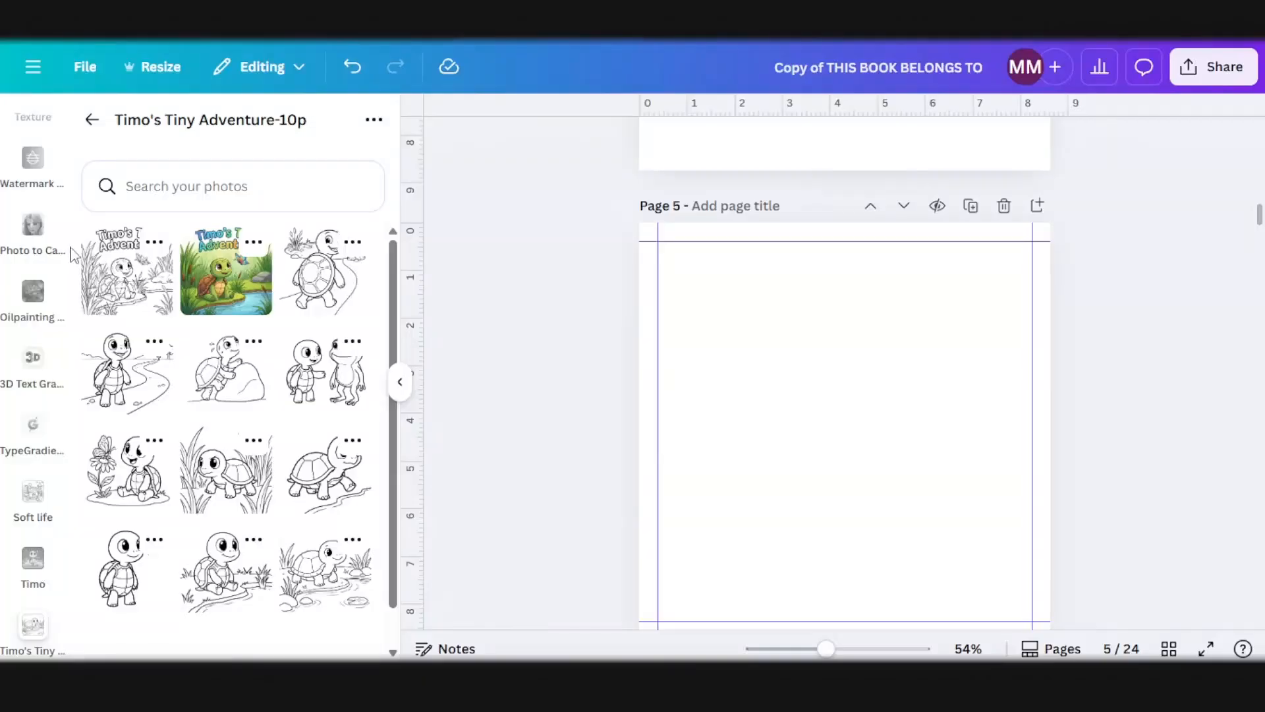
# Step: Back in Canva, add a text box to page 5 and set its font to Marykate
pyautogui.scroll(10, 33, 250)
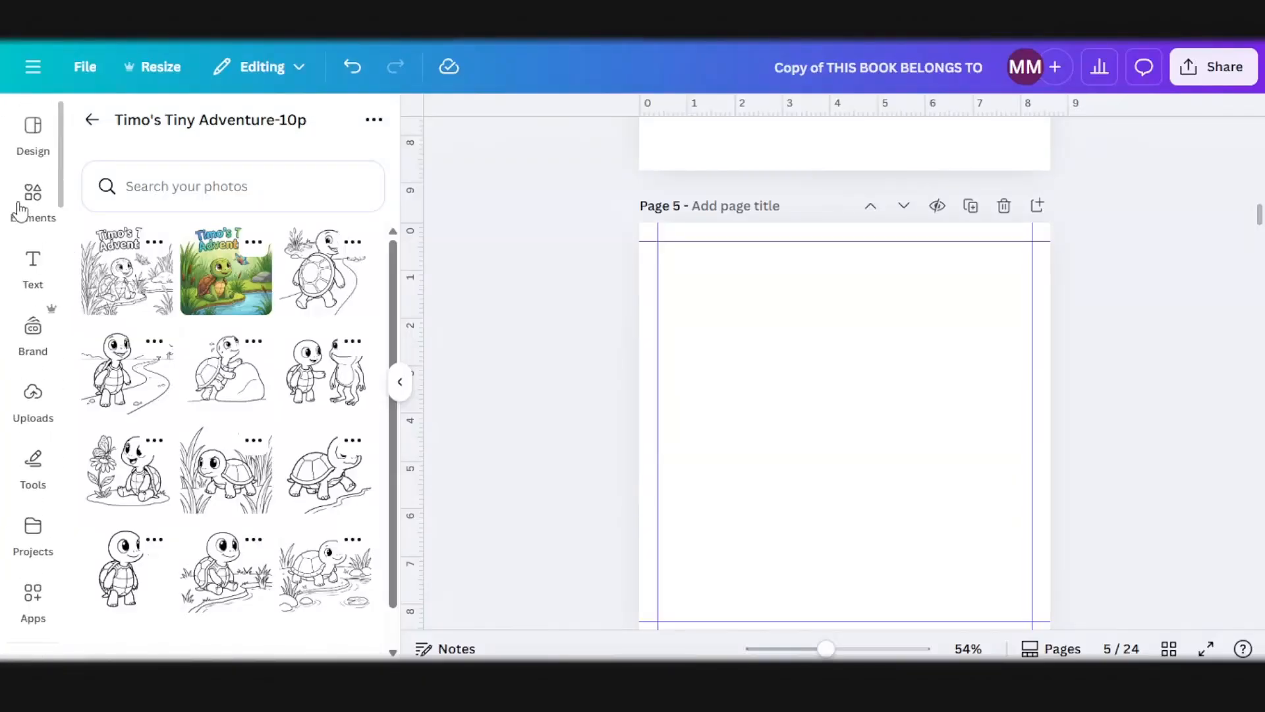
pyautogui.click(31, 264)
pyautogui.click(218, 198)
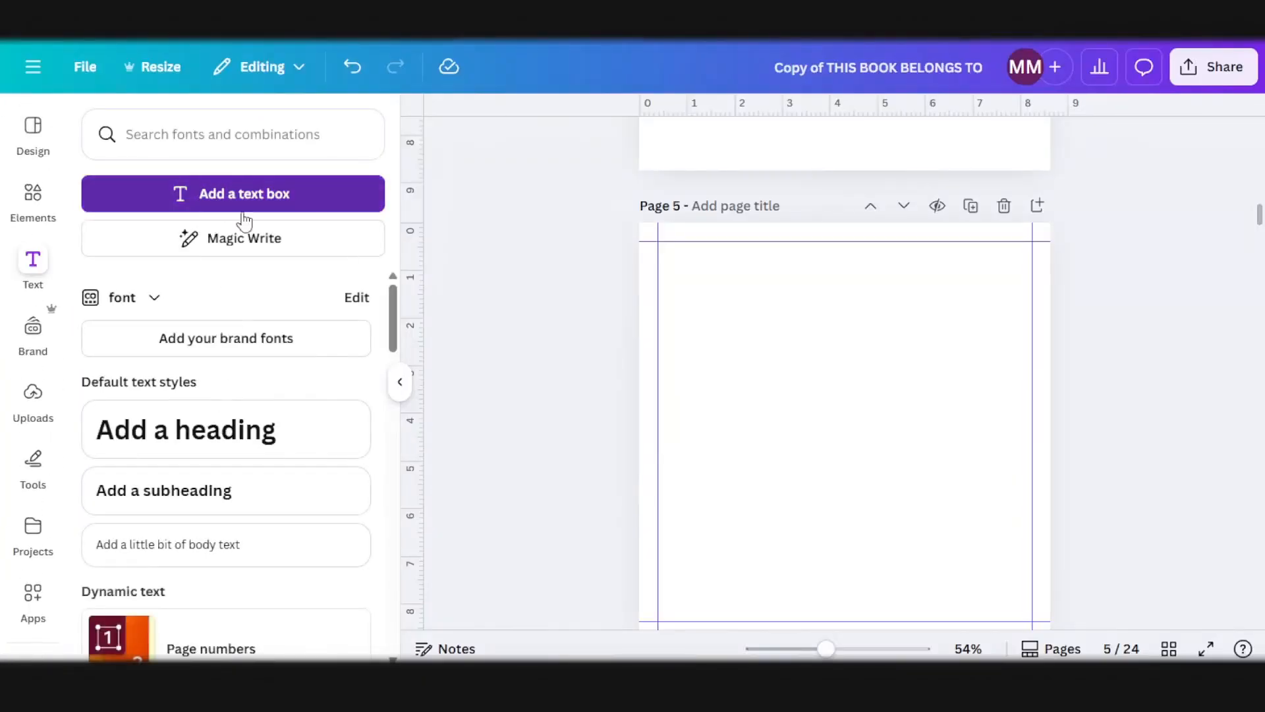
pyautogui.moveTo(798, 422); pyautogui.dragTo(728, 415)
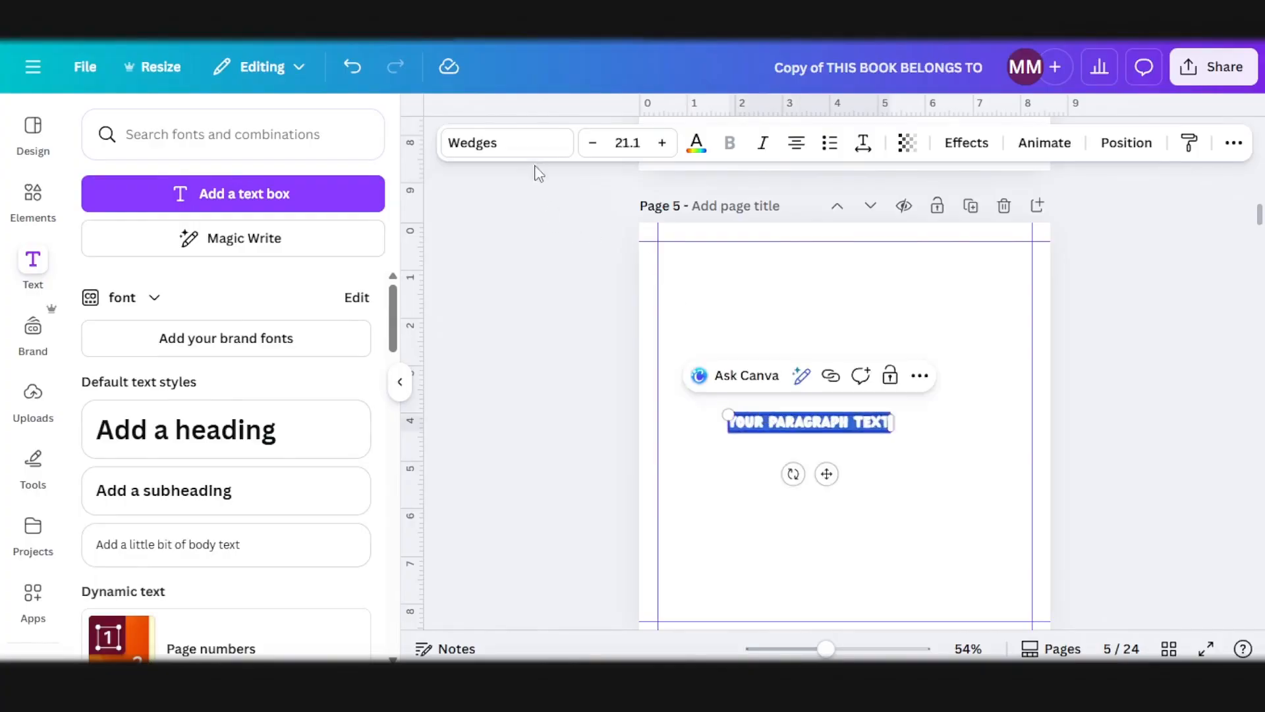
pyautogui.click(530, 156)
pyautogui.scroll(5, 189, 351)
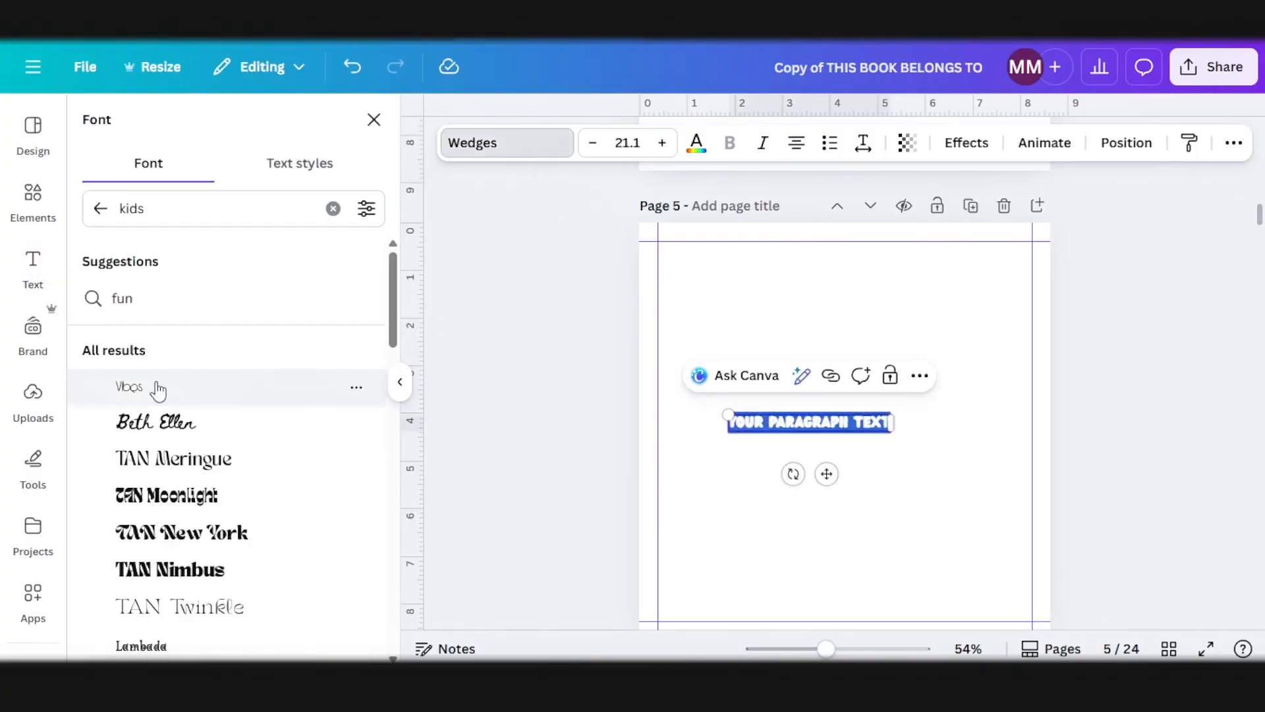
pyautogui.click(108, 213)
pyautogui.click(138, 460)
# Step: Paste the write-up into the text box at size 30, split it into two paragraphs before "As you color these pages", and fit it within the margins
pyautogui.moveTo(763, 416); pyautogui.dragTo(718, 403)
pyautogui.hotkey('ctrl', 'v')
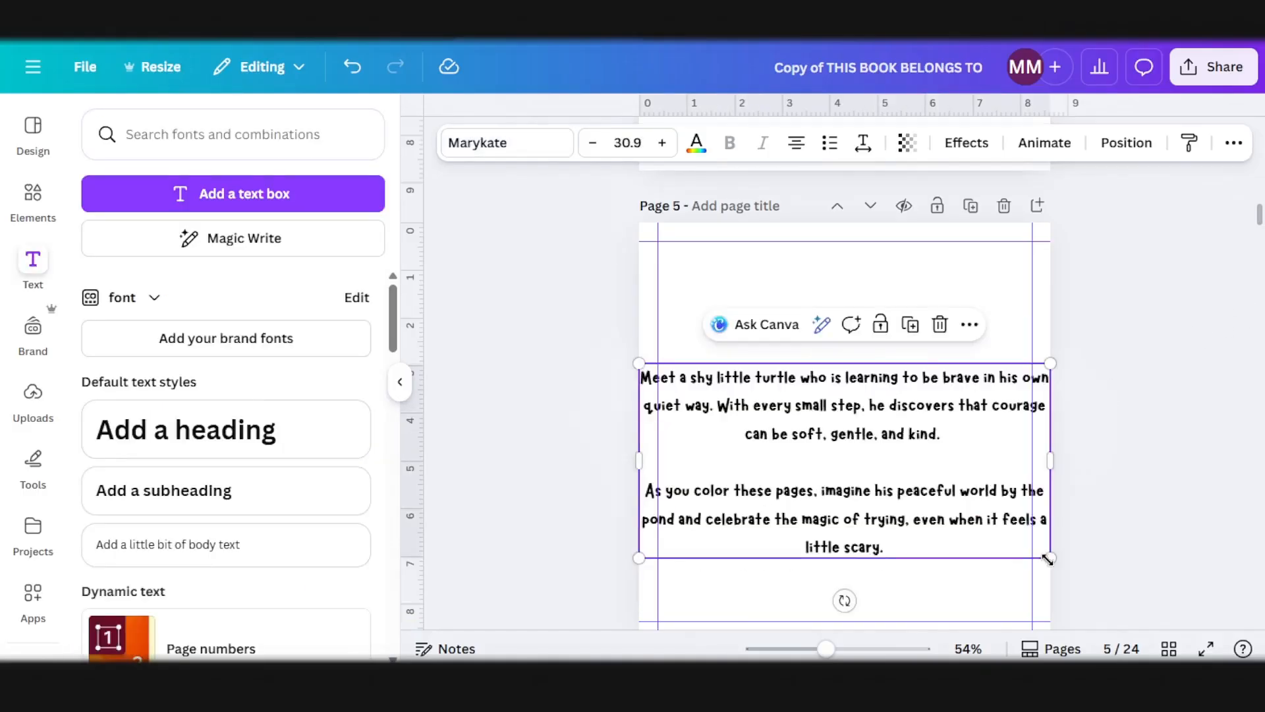
pyautogui.moveTo(1049, 559); pyautogui.dragTo(969, 534)
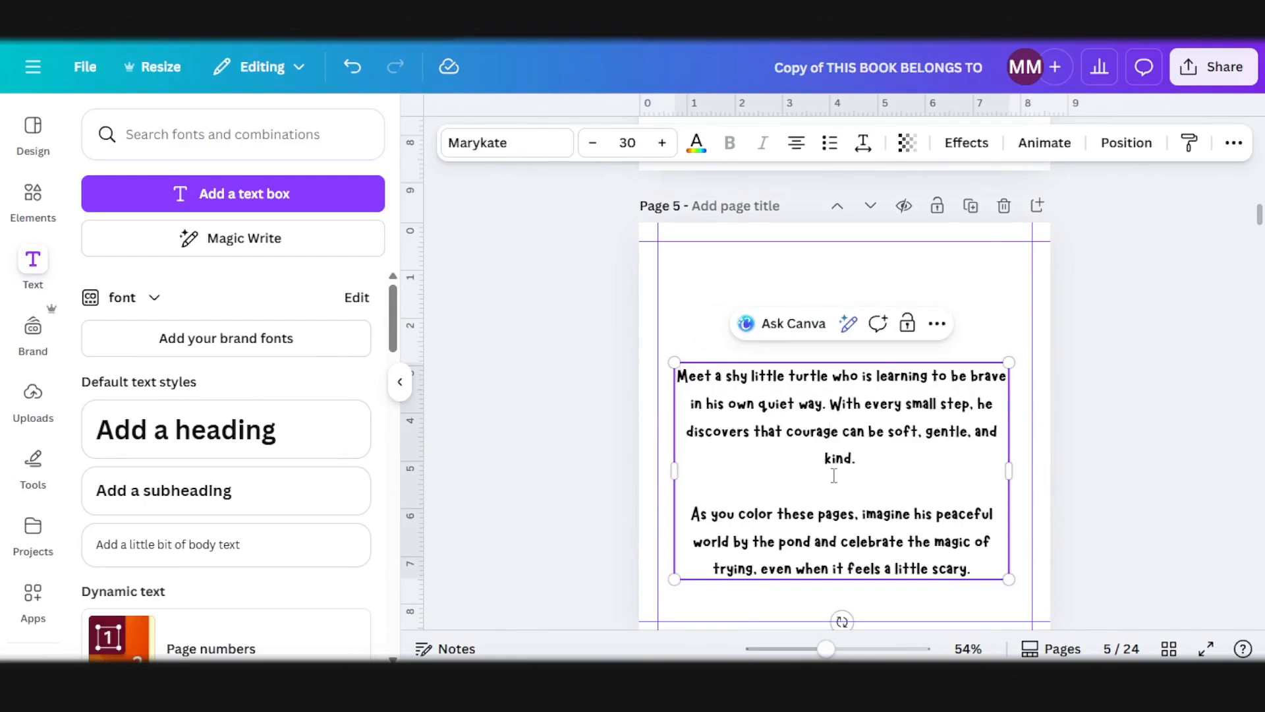
# Step: Duplicate the write-up text box on page 5, move the copy above it, and replace its text with "About The Coloring Book"
pyautogui.click(1108, 435)
pyautogui.click(940, 430)
pyautogui.hotkey('ctrl', 'd')
pyautogui.moveTo(868, 429); pyautogui.dragTo(896, 313)
pyautogui.press('Return')
pyautogui.write('About The')
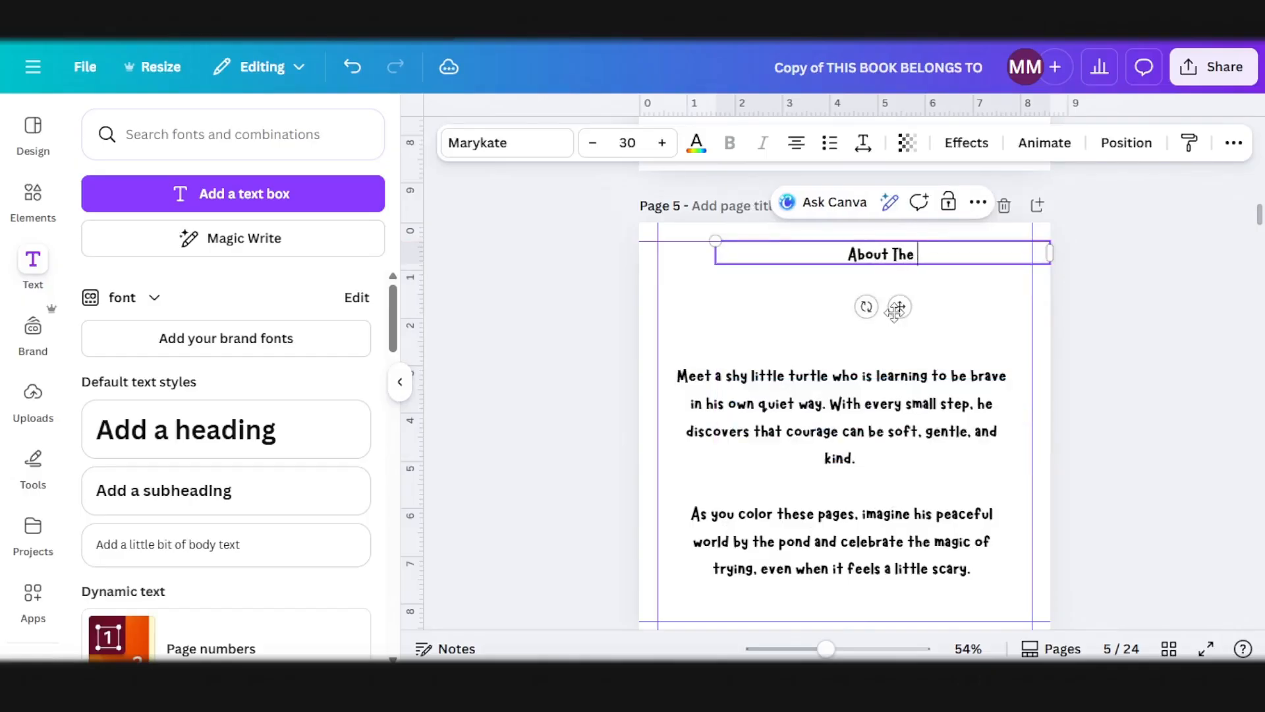
pyautogui.write(' Coloring')
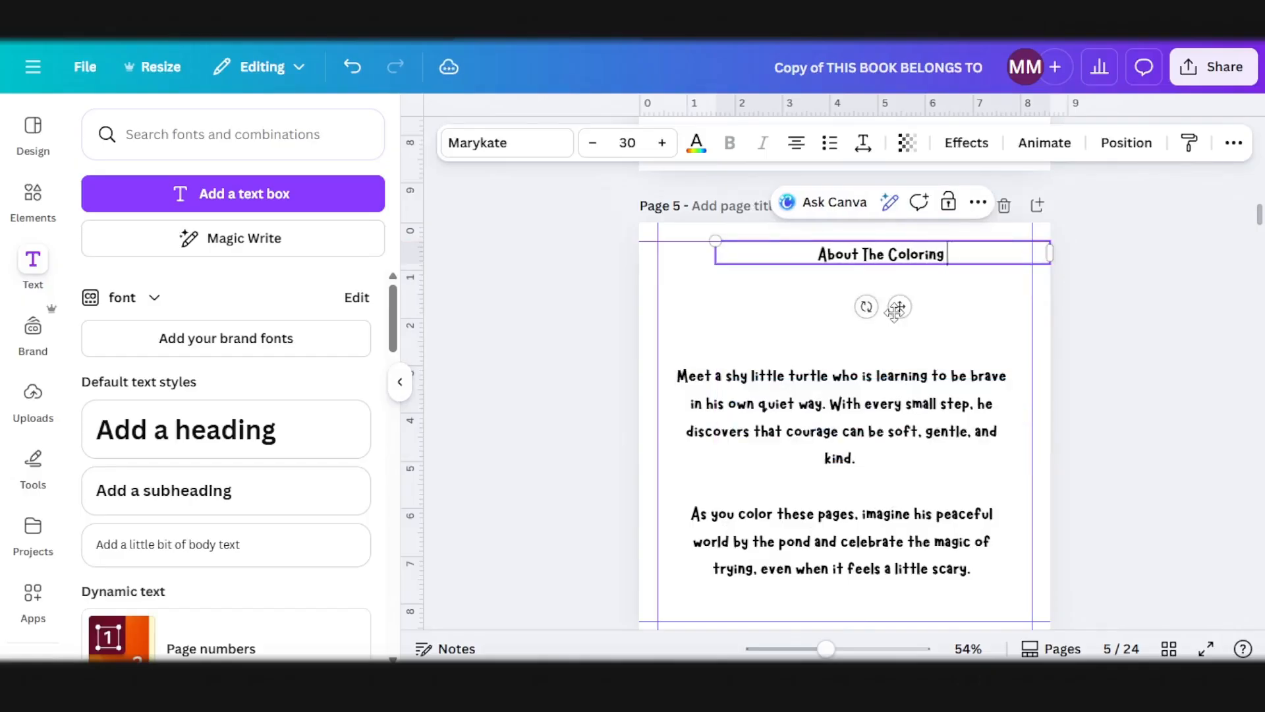
pyautogui.write(' Books')
pyautogui.press('BackSpace')
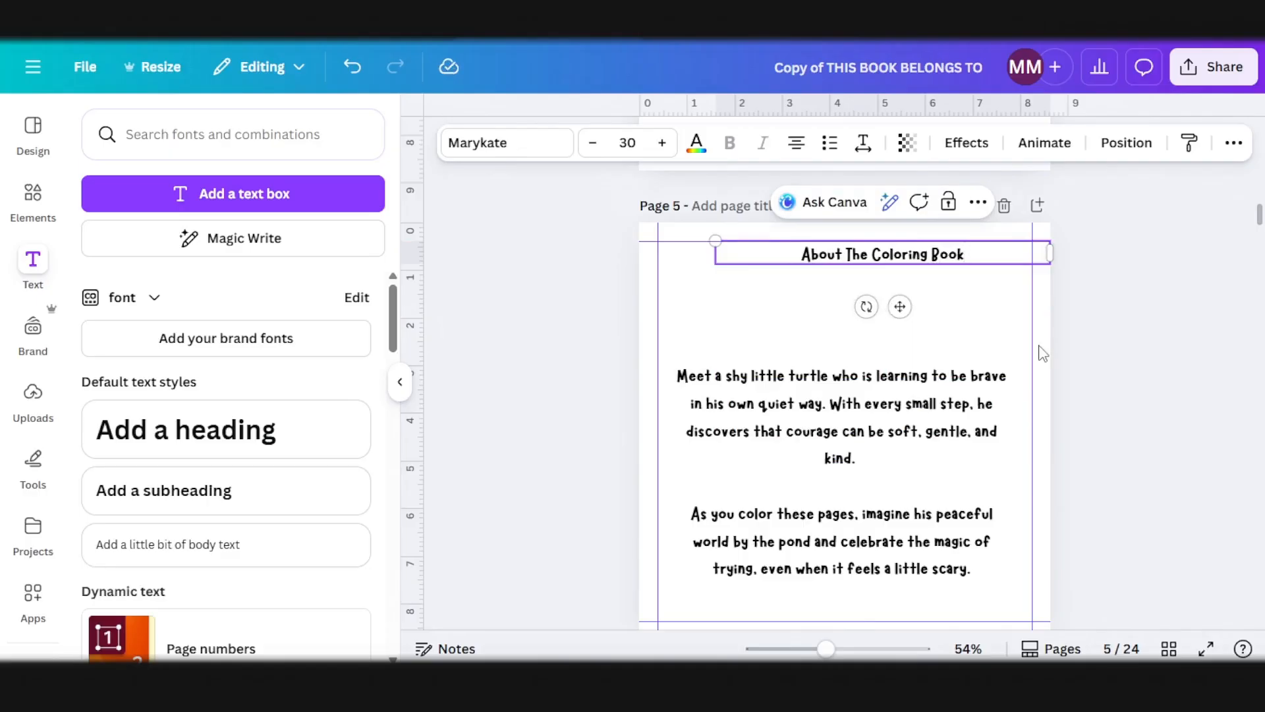
# Step: Underline the "About The Coloring Book" heading, position it above the write-up, and reposition both together on page 5
pyautogui.click(1176, 373)
pyautogui.click(877, 254)
pyautogui.hotkey('ctrl', 'u')
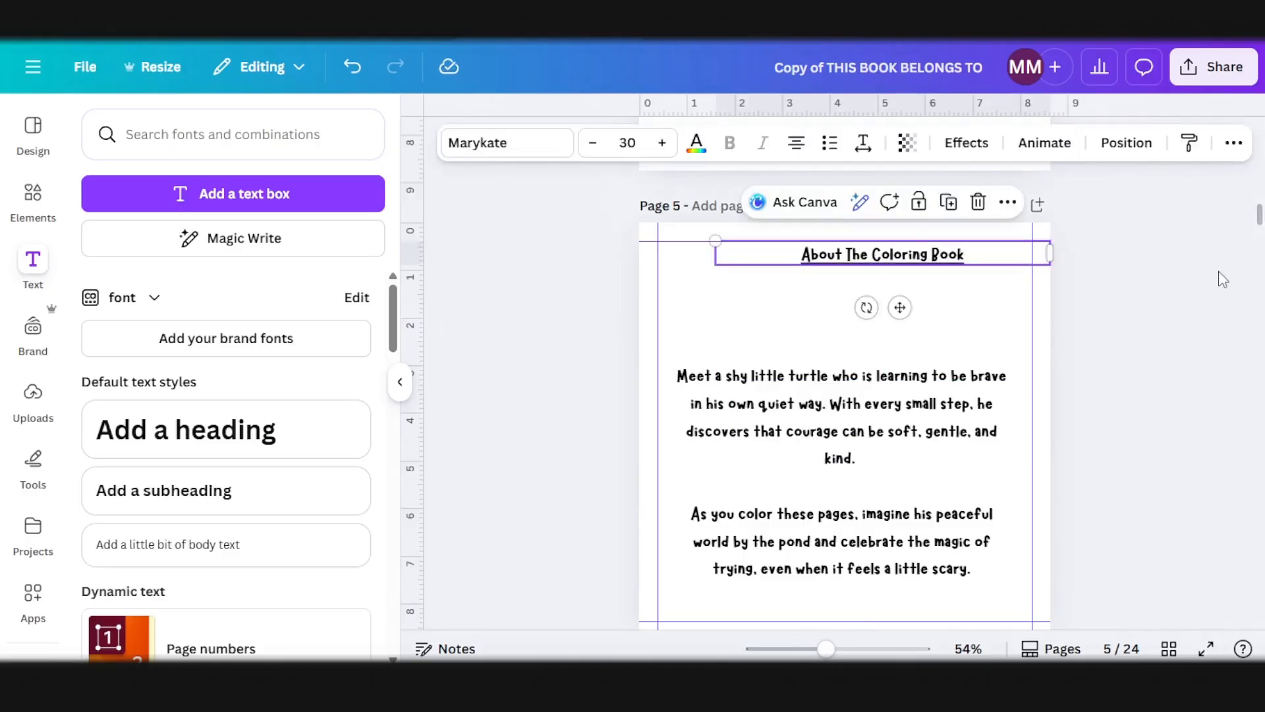
pyautogui.click(1124, 309)
pyautogui.click(923, 257)
pyautogui.moveTo(899, 307); pyautogui.dragTo(852, 389)
pyautogui.click(1150, 383)
pyautogui.moveTo(1059, 560); pyautogui.dragTo(864, 265)
pyautogui.moveTo(888, 425); pyautogui.dragTo(884, 400)
pyautogui.click(1138, 361)
# Step: Skip blank page 6 and select page 7 for the first coloring page
pyautogui.scroll(-4, 971, 486)
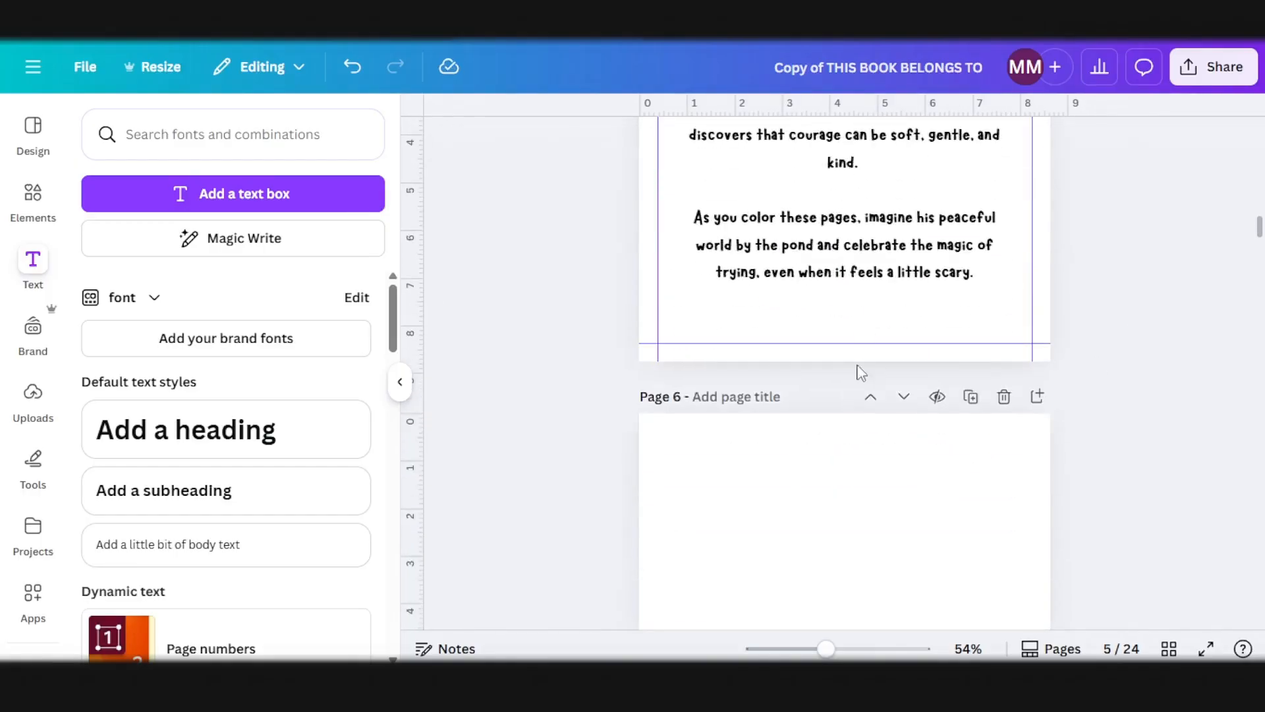
pyautogui.scroll(-3, 844, 396)
pyautogui.scroll(-8, 855, 435)
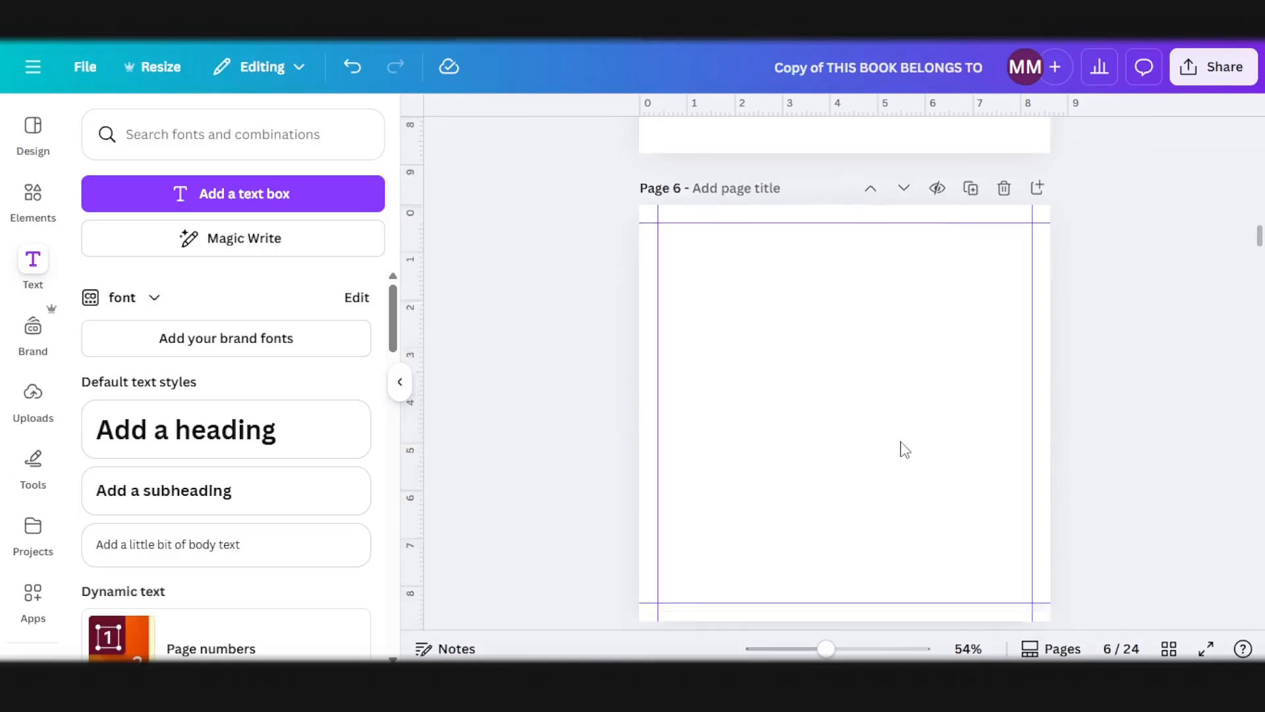
pyautogui.click(855, 434)
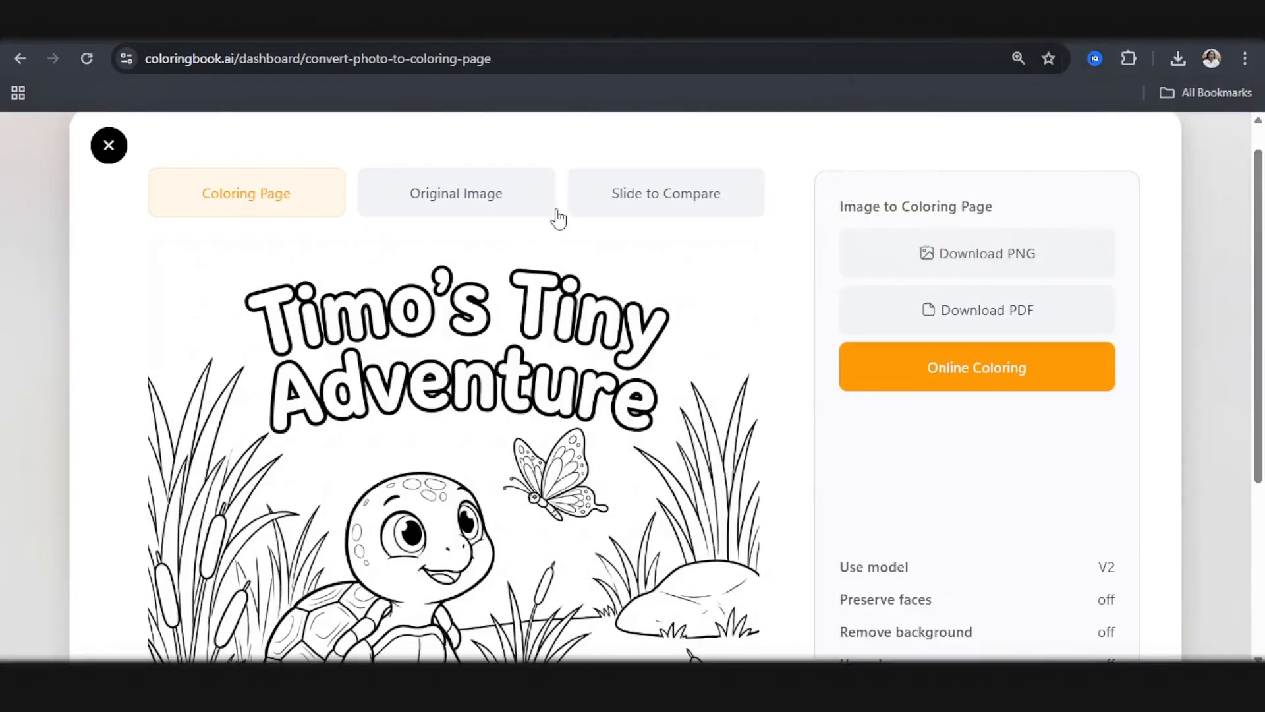
pyautogui.scroll(-4, 554, 218)
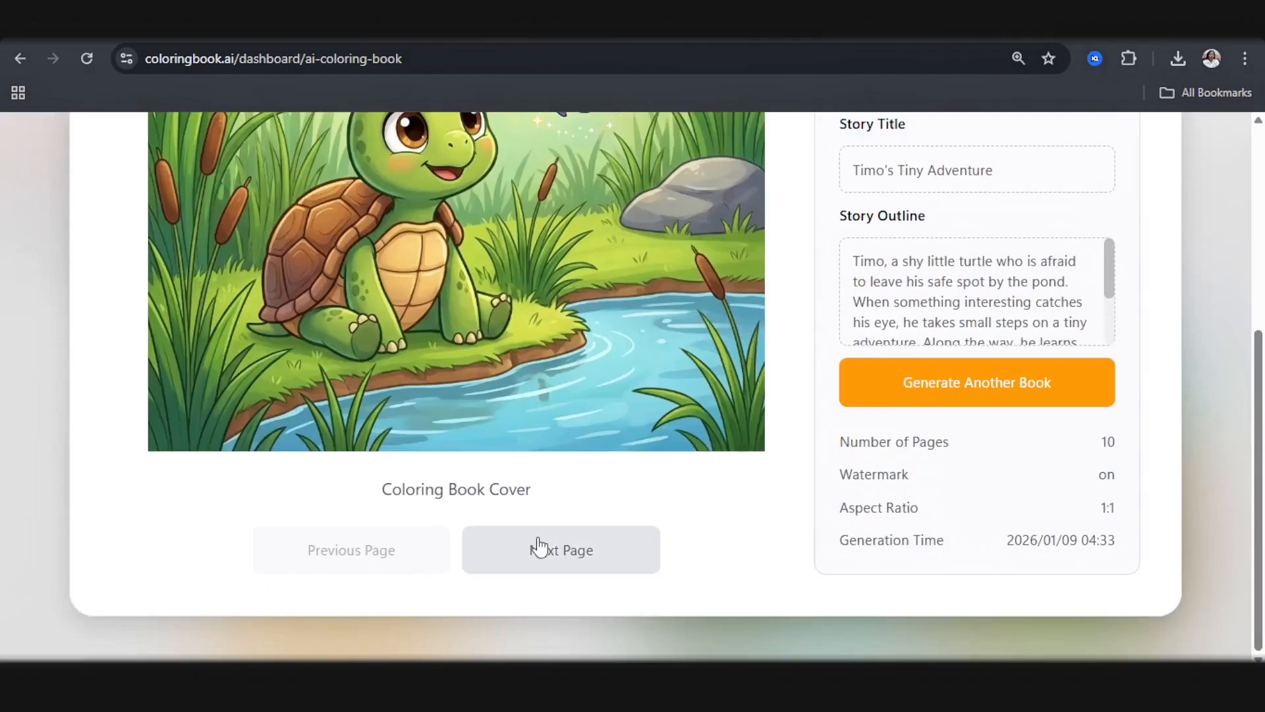
# Step: In coloringbook.ai, advance from the cover to story page 1/10 and examine its drawing and caption
pyautogui.click(538, 547)
pyautogui.scroll(3, 542, 540)
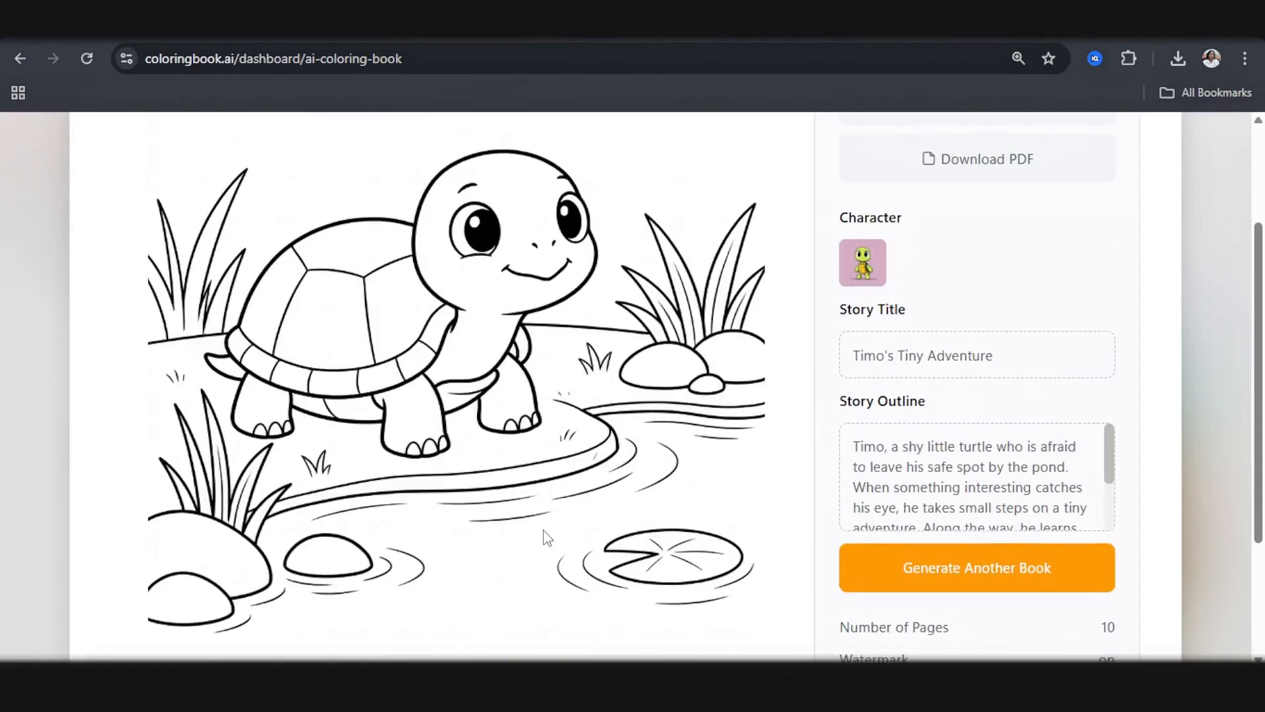
pyautogui.scroll(-2, 528, 469)
pyautogui.scroll(4, 503, 458)
pyautogui.scroll(-4, 411, 425)
pyautogui.scroll(3, 364, 536)
pyautogui.moveTo(442, 685)
pyautogui.click(375, 585)
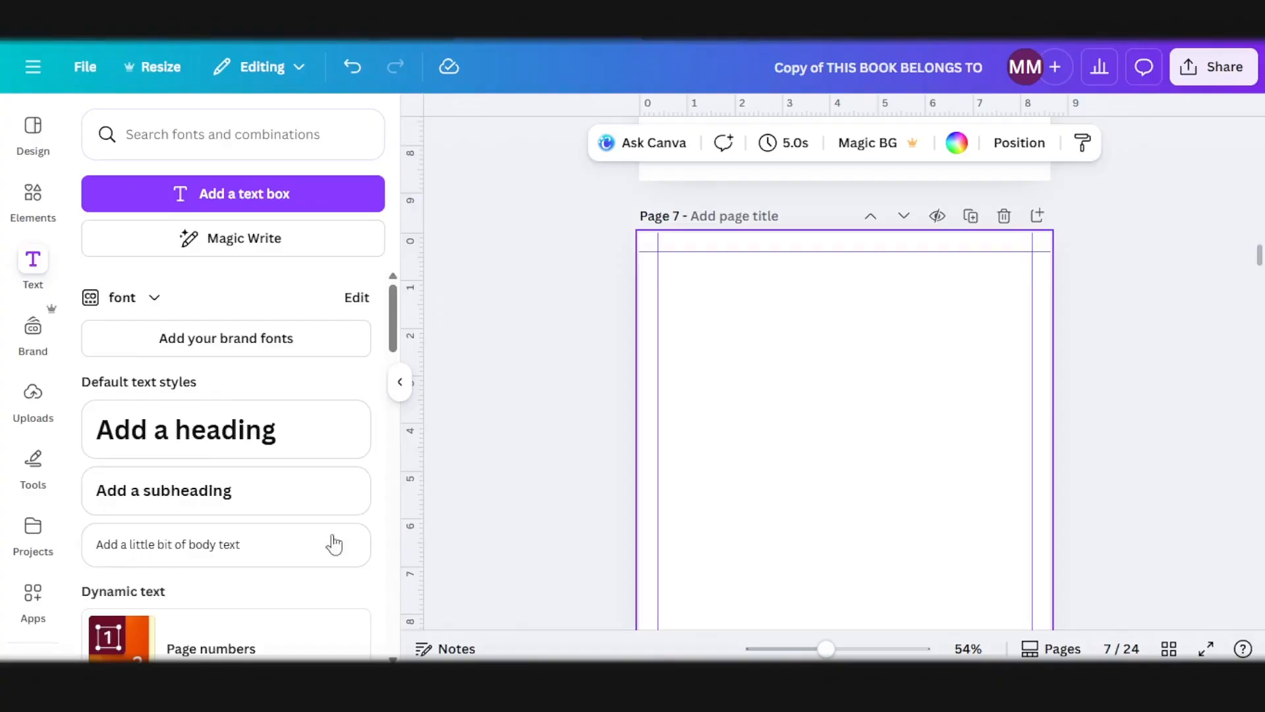
# Step: Back in Canva, open the Timo's Tiny Adventure-10p folder inside Timo coloring and add the drawing of the turtle by the pond to page 7
pyautogui.click(31, 539)
pyautogui.scroll(3, 907, 367)
pyautogui.scroll(-2, 906, 367)
pyautogui.scroll(-1, 218, 339)
pyautogui.click(219, 328)
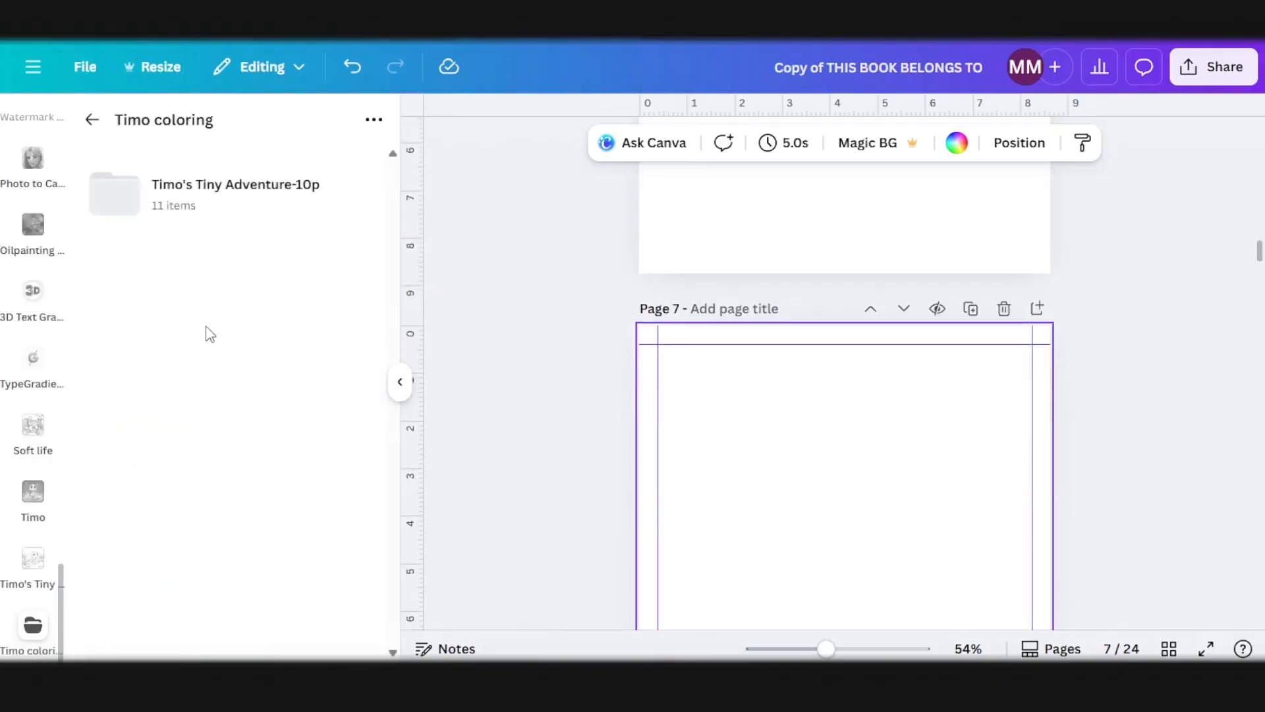
pyautogui.click(184, 186)
pyautogui.click(373, 555)
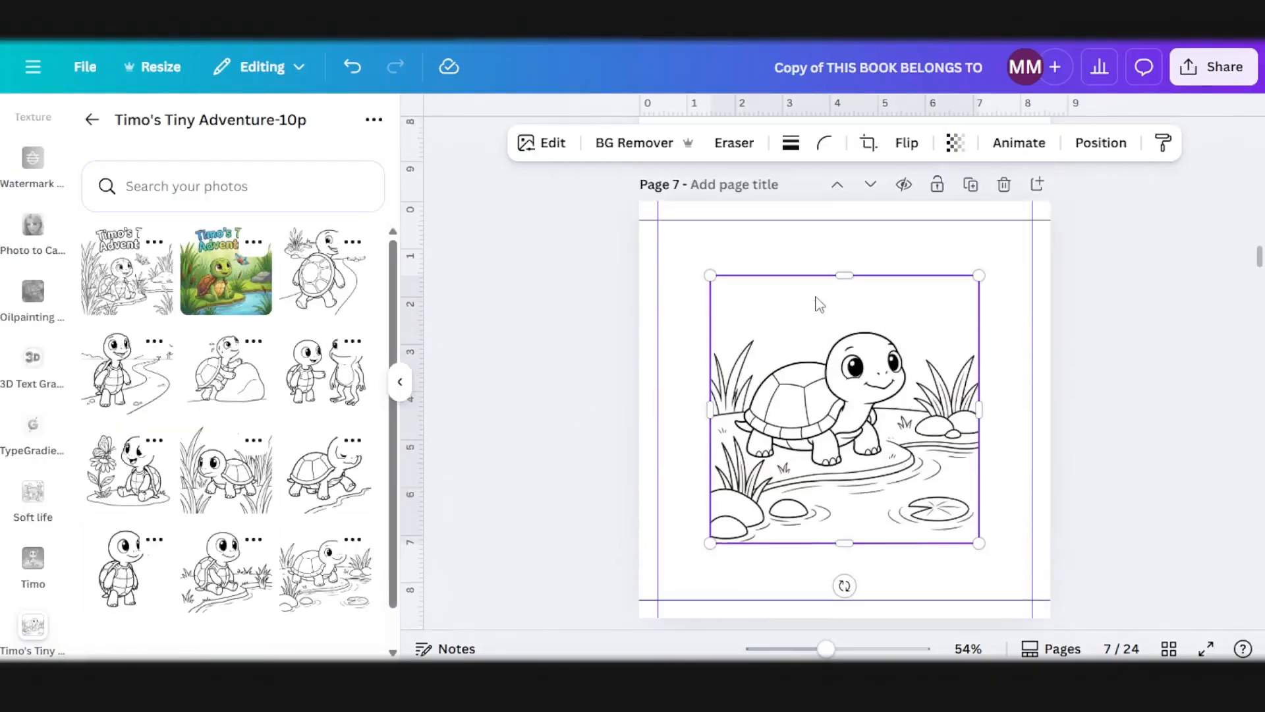
# Step: Align the pond drawing with the upper-left margin corner of page 7 and enlarge it to span the width between the side margins
pyautogui.moveTo(773, 454); pyautogui.dragTo(723, 396)
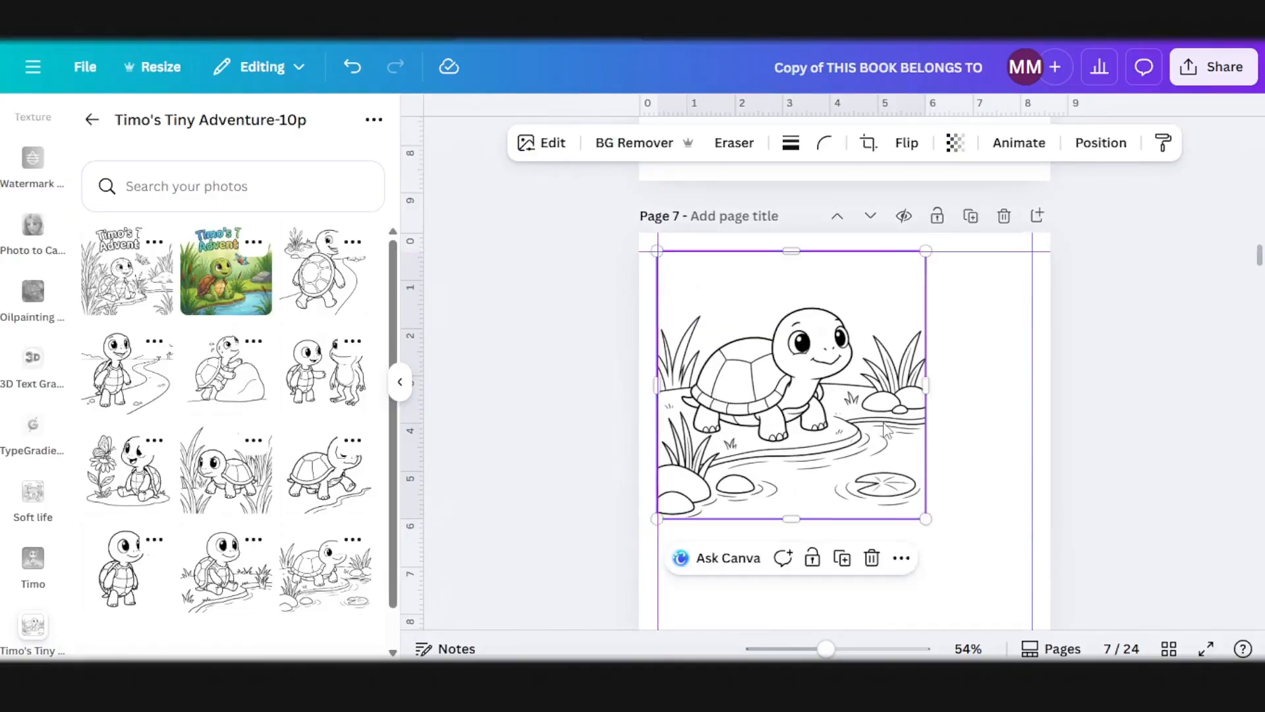
pyautogui.scroll(-1, 920, 420)
pyautogui.moveTo(923, 428); pyautogui.dragTo(1034, 516)
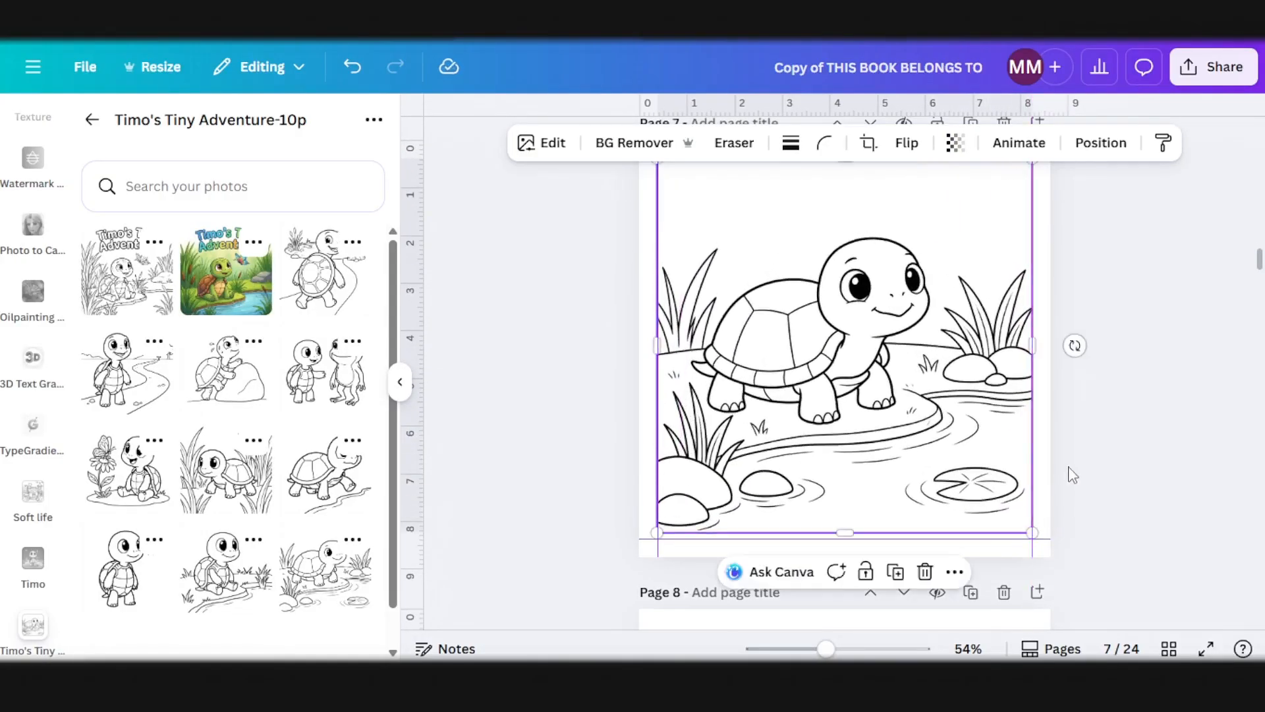
pyautogui.scroll(2, 936, 373)
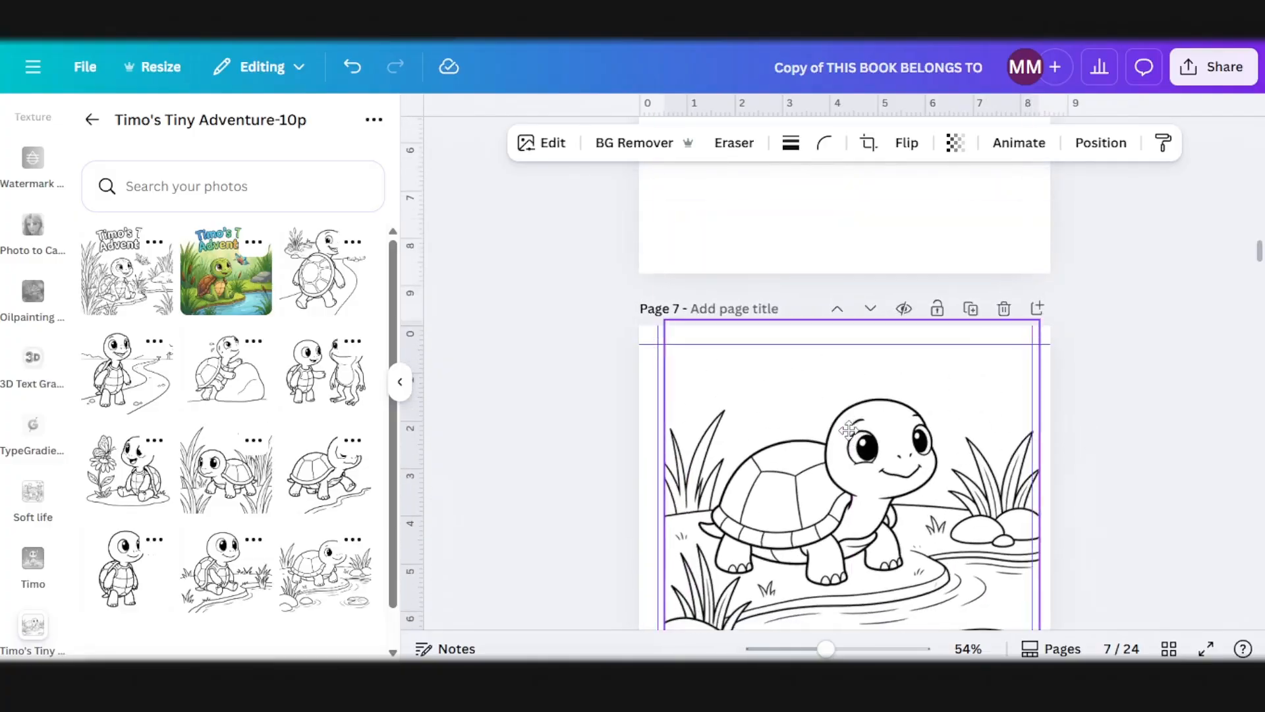
pyautogui.scroll(-2, 853, 440)
# Step: Copy the "About The Coloring Book" heading from page 5 and paste it over the lower edge of the drawing on page 7
pyautogui.scroll(8, 780, 368)
pyautogui.click(803, 324)
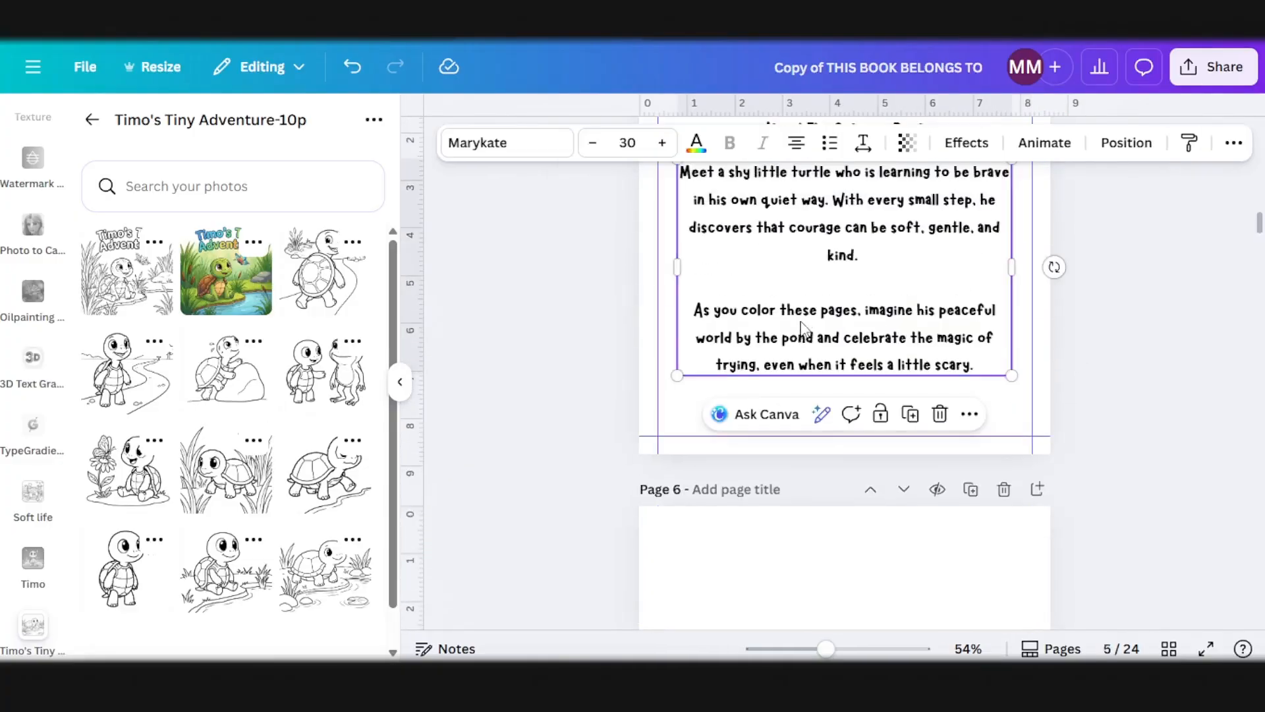
pyautogui.scroll(5, 881, 370)
pyautogui.click(912, 503)
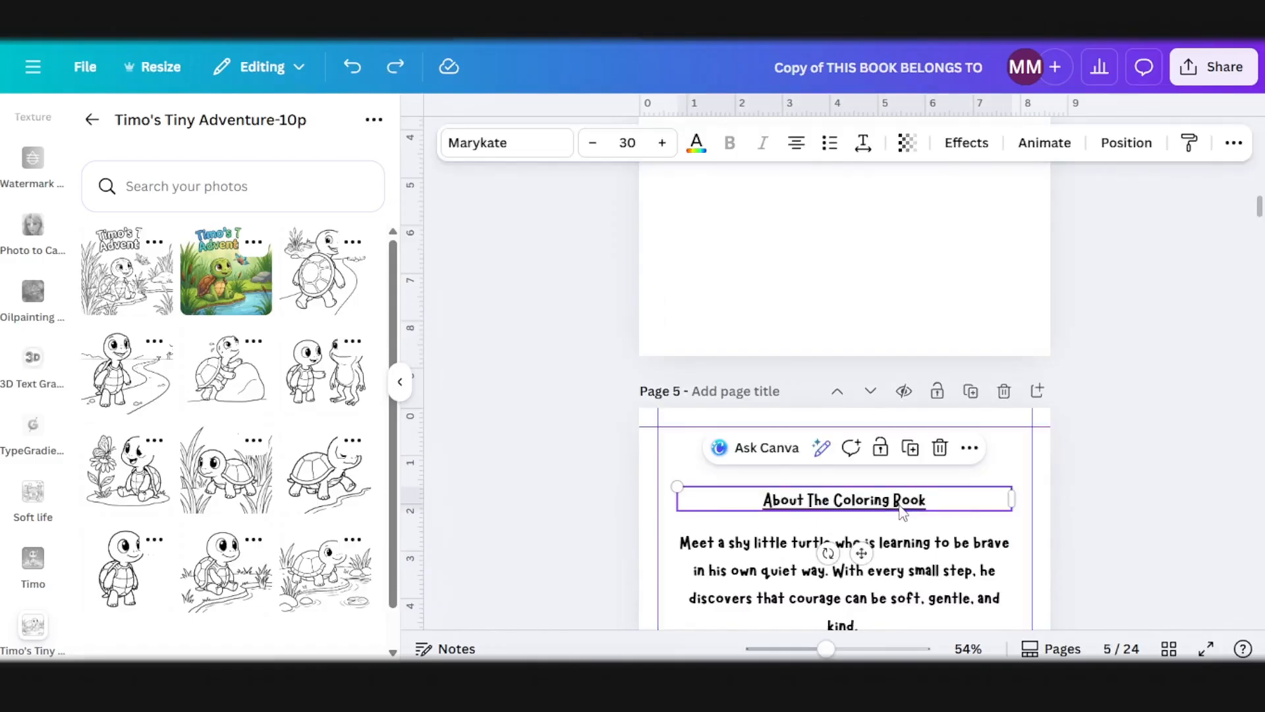
pyautogui.scroll(-12, 903, 513)
pyautogui.click(870, 420)
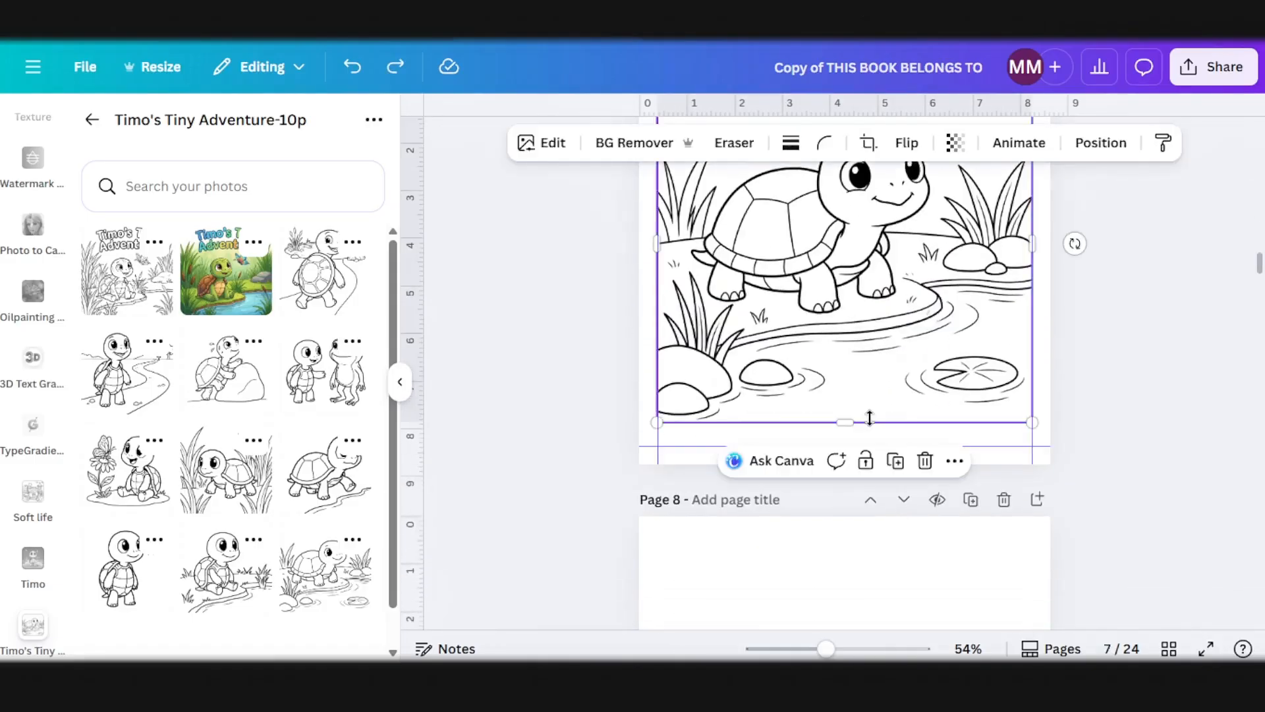
pyautogui.write('About The Coloring Book')
pyautogui.moveTo(1055, 340); pyautogui.dragTo(1017, 612)
pyautogui.scroll(-3, 1038, 580)
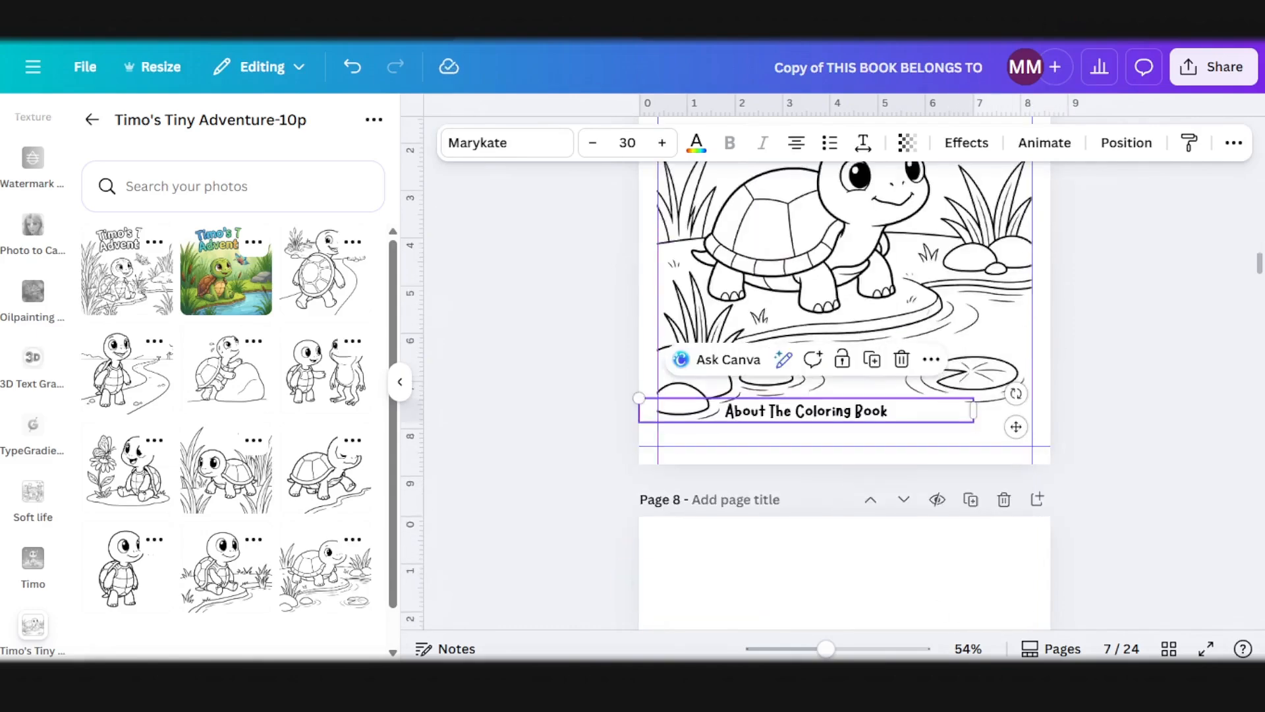
# Step: Switch to coloringbook.ai and copy the caption of story page 1/10
pyautogui.click(429, 613)
pyautogui.scroll(-3, 351, 563)
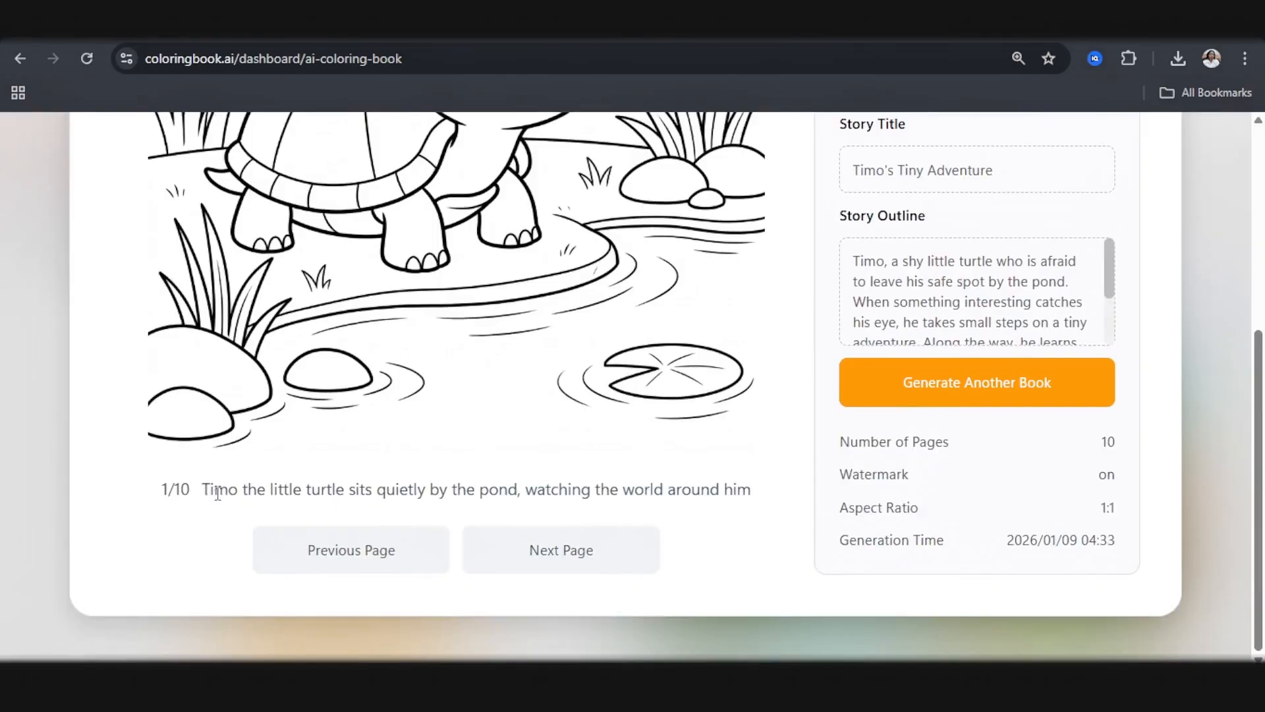
pyautogui.moveTo(205, 489); pyautogui.dragTo(782, 472)
pyautogui.hotkey('ctrl', 'c')
# Step: Back in Canva, replace the pasted heading on page 7 with the copied caption, resize it to 27.4, and center it above the bottom margin
pyautogui.hotkey('alt', 'Tab')
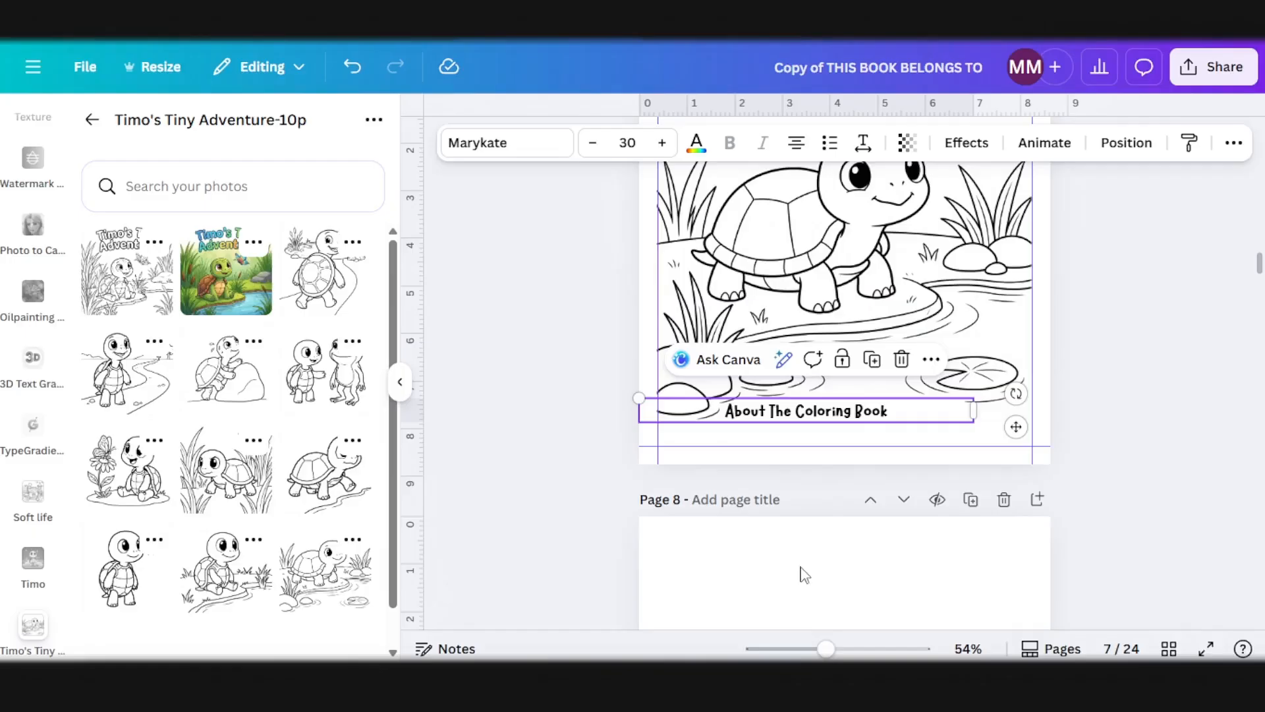
pyautogui.doubleClick(829, 419)
pyautogui.hotkey('ctrl', 'v')
pyautogui.moveTo(973, 451); pyautogui.dragTo(1030, 404)
pyautogui.moveTo(925, 408); pyautogui.dragTo(927, 422)
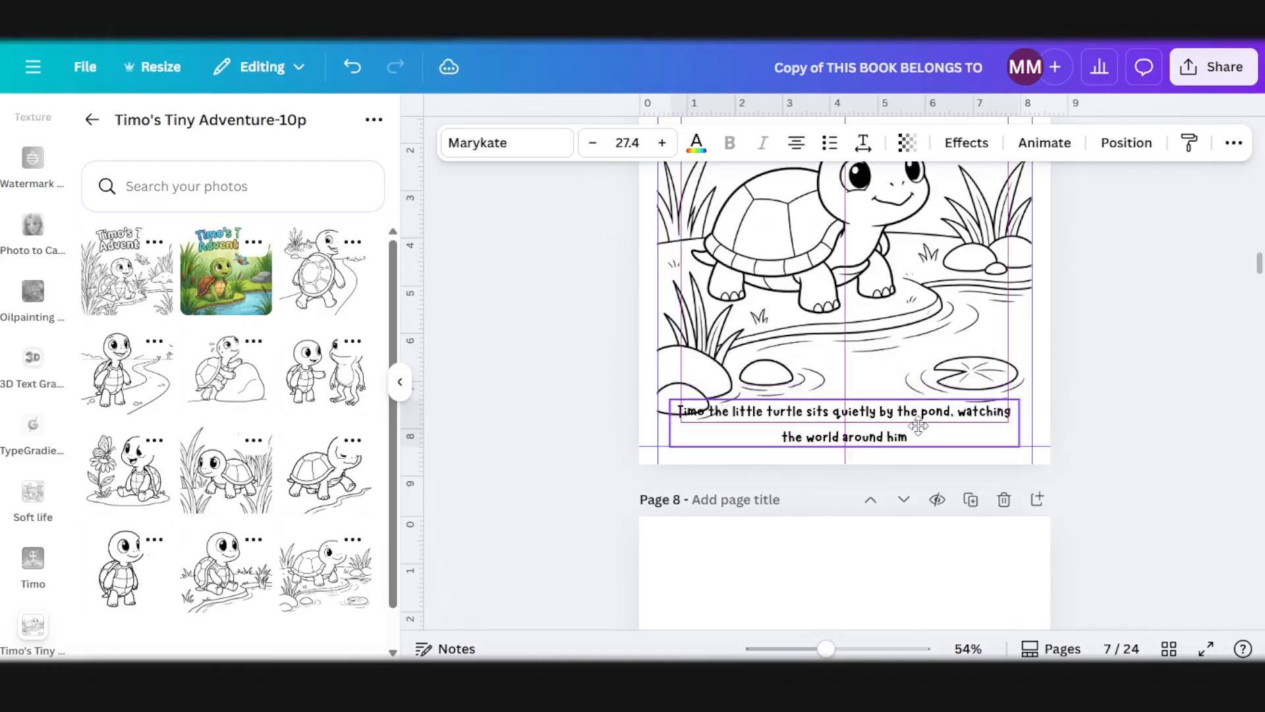
# Step: Move the pond drawing on page 7 slightly upward to make room for the caption below it
pyautogui.scroll(3, 1115, 413)
pyautogui.click(1072, 451)
pyautogui.click(902, 493)
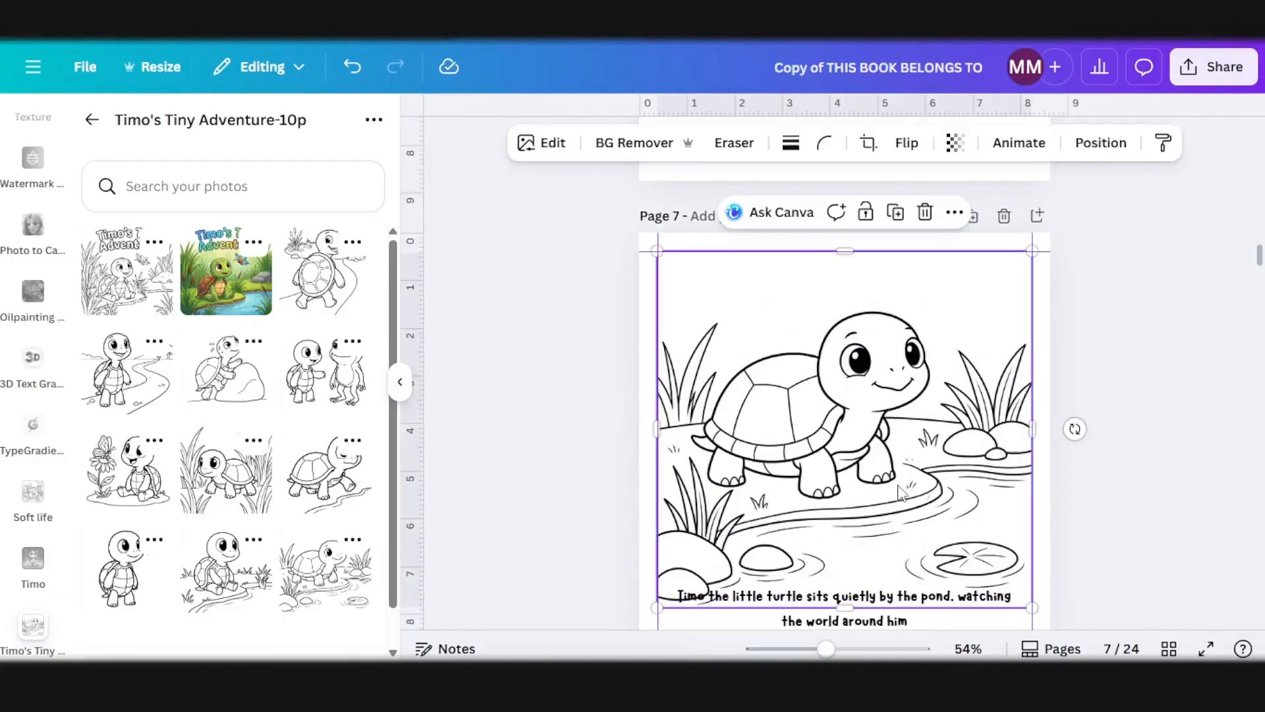
pyautogui.moveTo(966, 488); pyautogui.dragTo(968, 477)
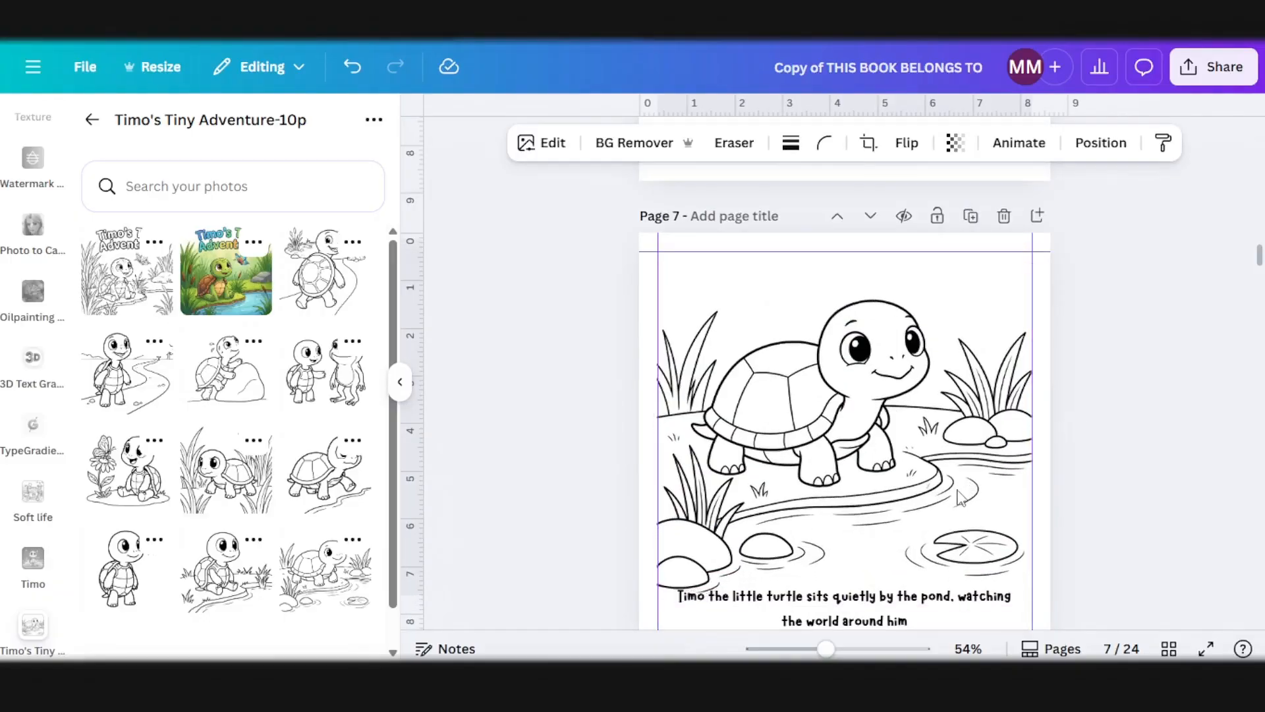
pyautogui.scroll(-3, 968, 478)
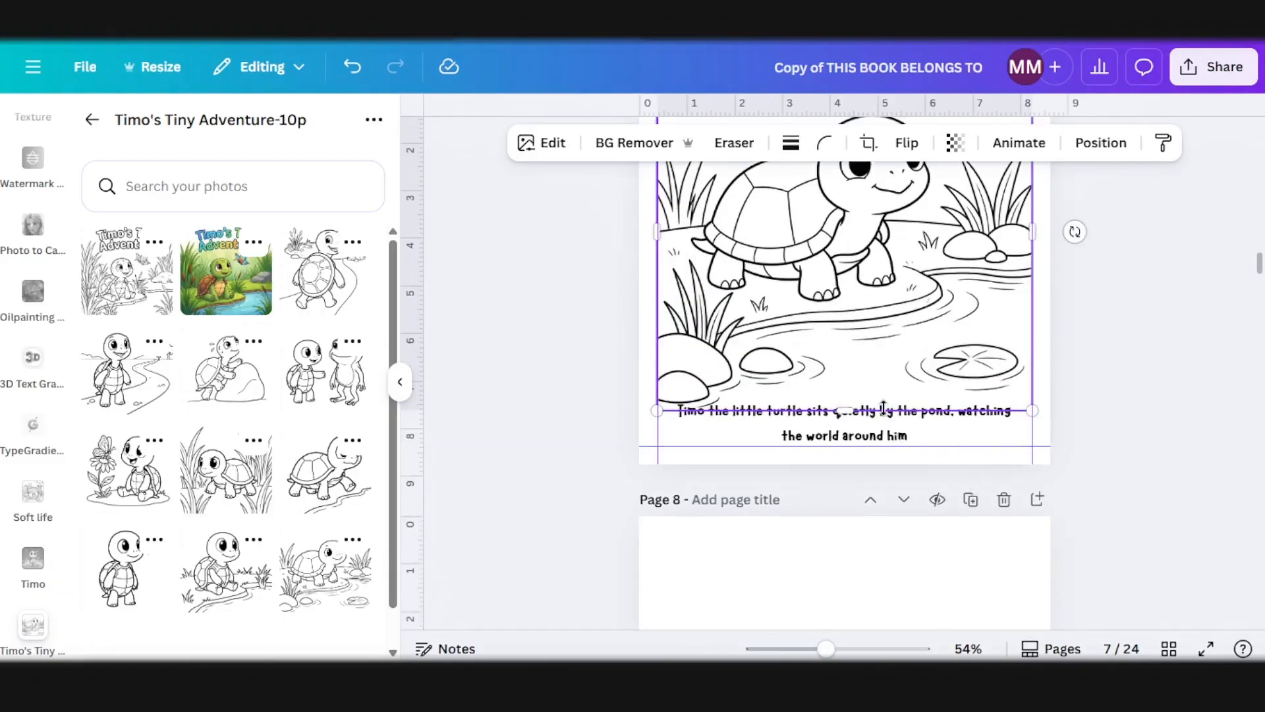
pyautogui.scroll(2, 883, 410)
pyautogui.scroll(-4, 860, 504)
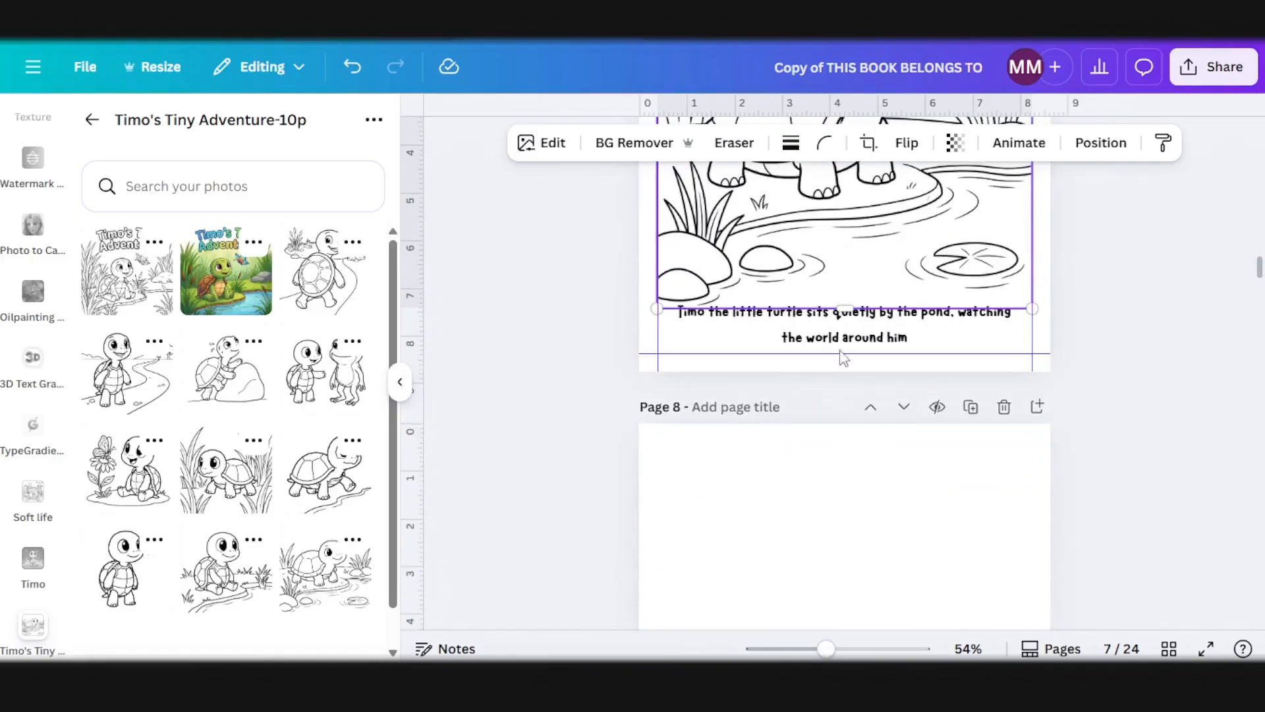
# Step: Leave page 8 blank and select page 9, and bring up story page 2/10 in coloringbook.ai to check its drawing and caption
pyautogui.scroll(-4, 832, 323)
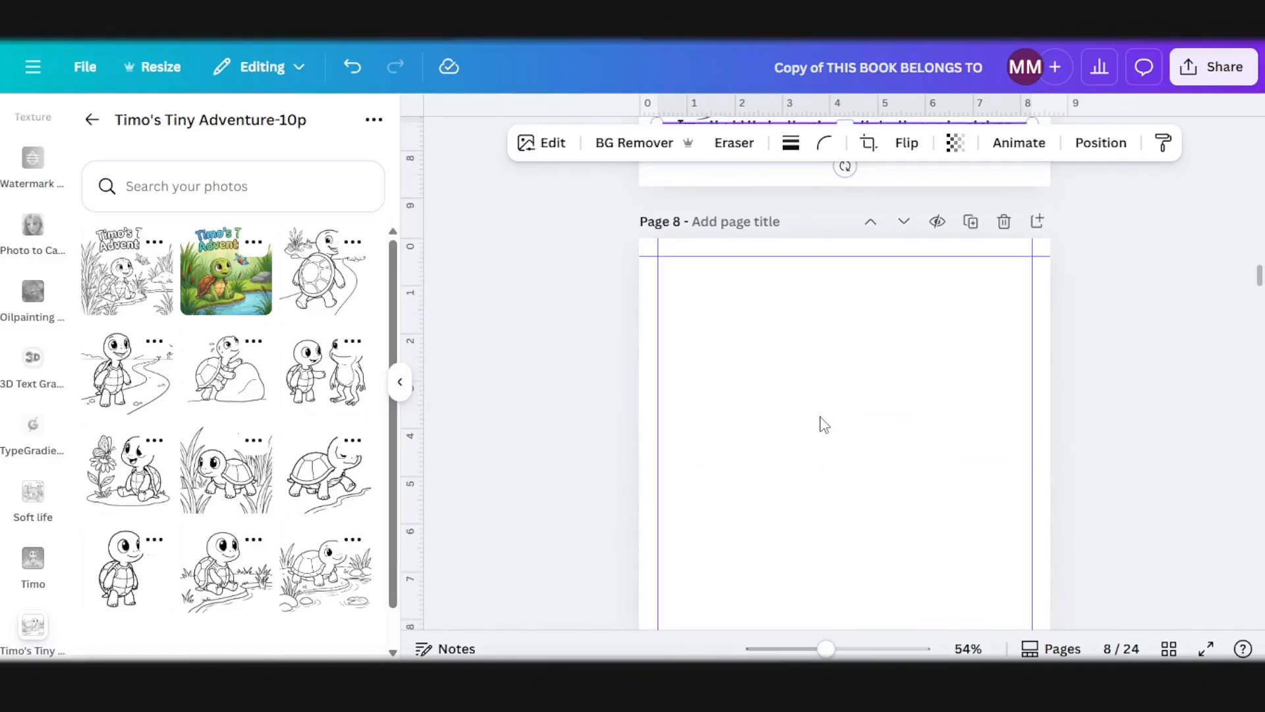
pyautogui.scroll(-10, 824, 424)
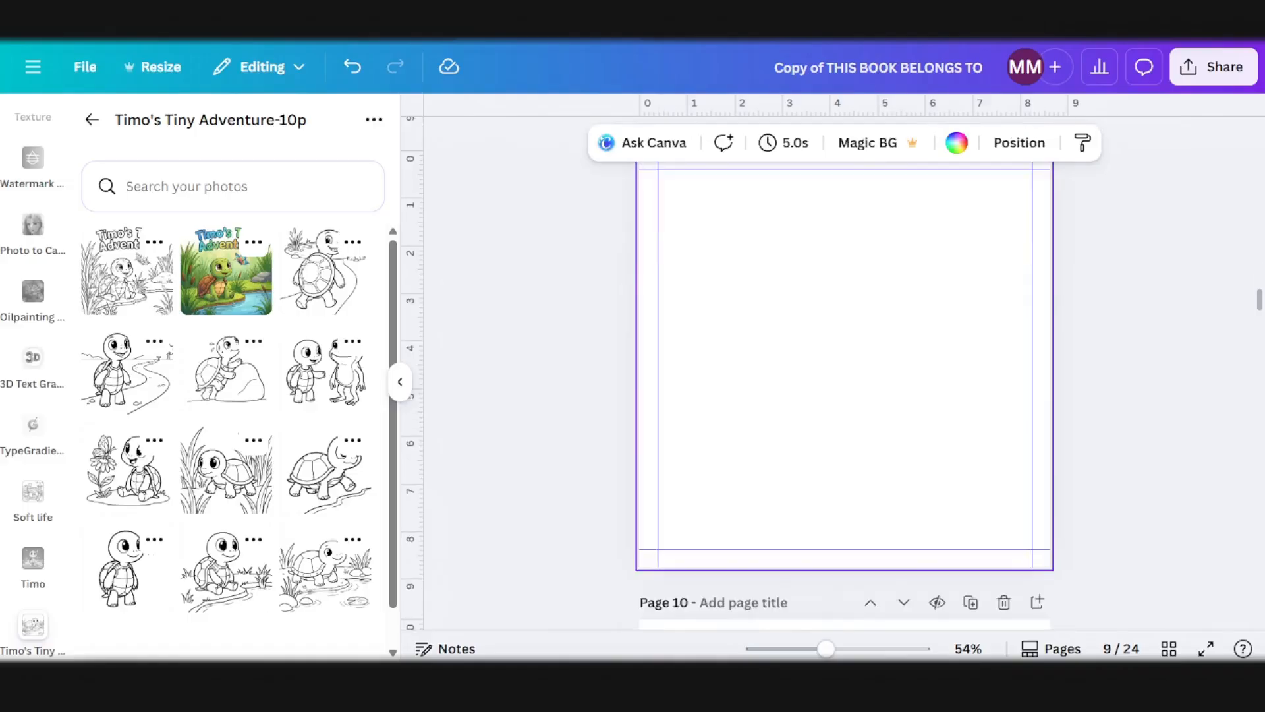
pyautogui.click(466, 627)
pyautogui.click(550, 568)
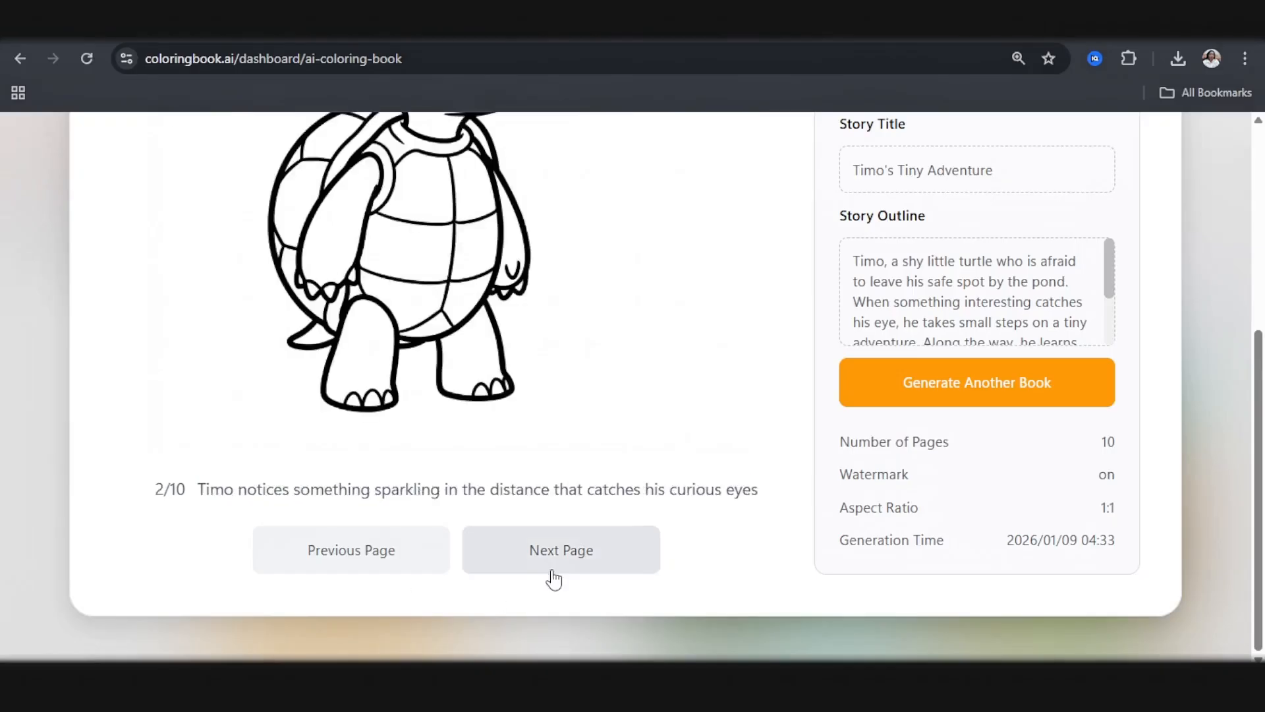
pyautogui.scroll(4, 543, 572)
pyautogui.scroll(-3, 537, 568)
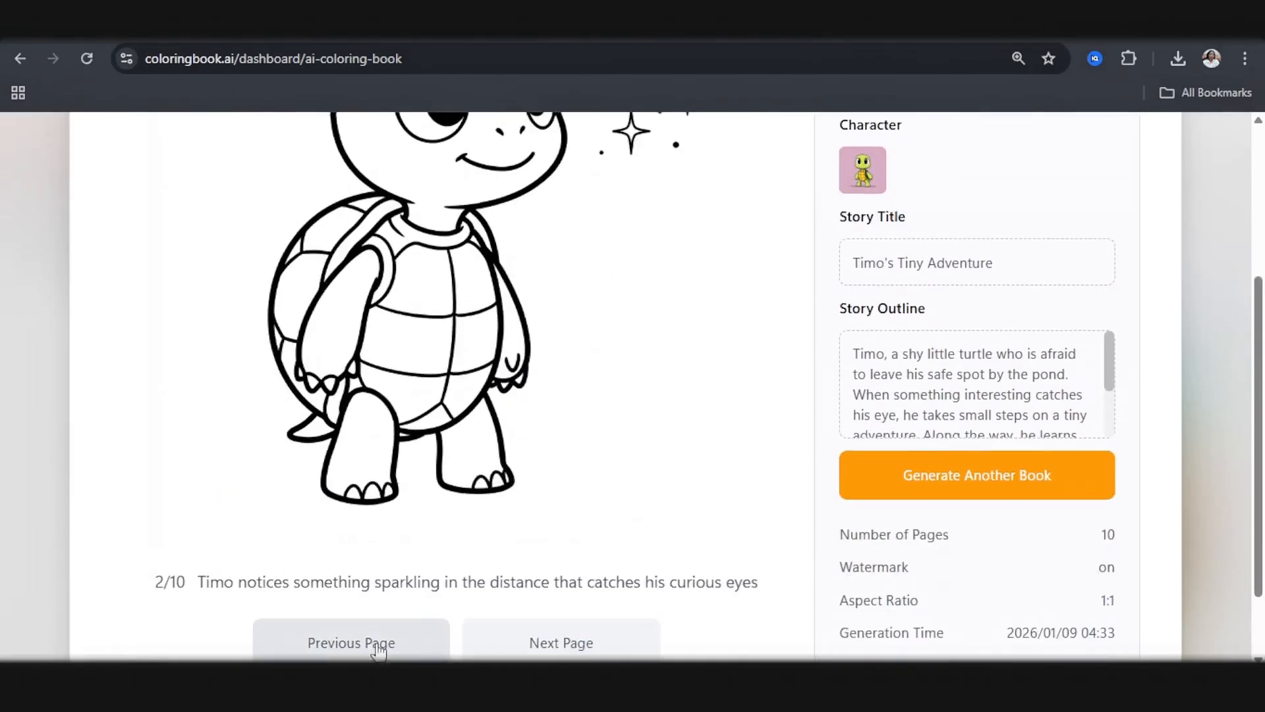
pyautogui.scroll(4, 200, 583)
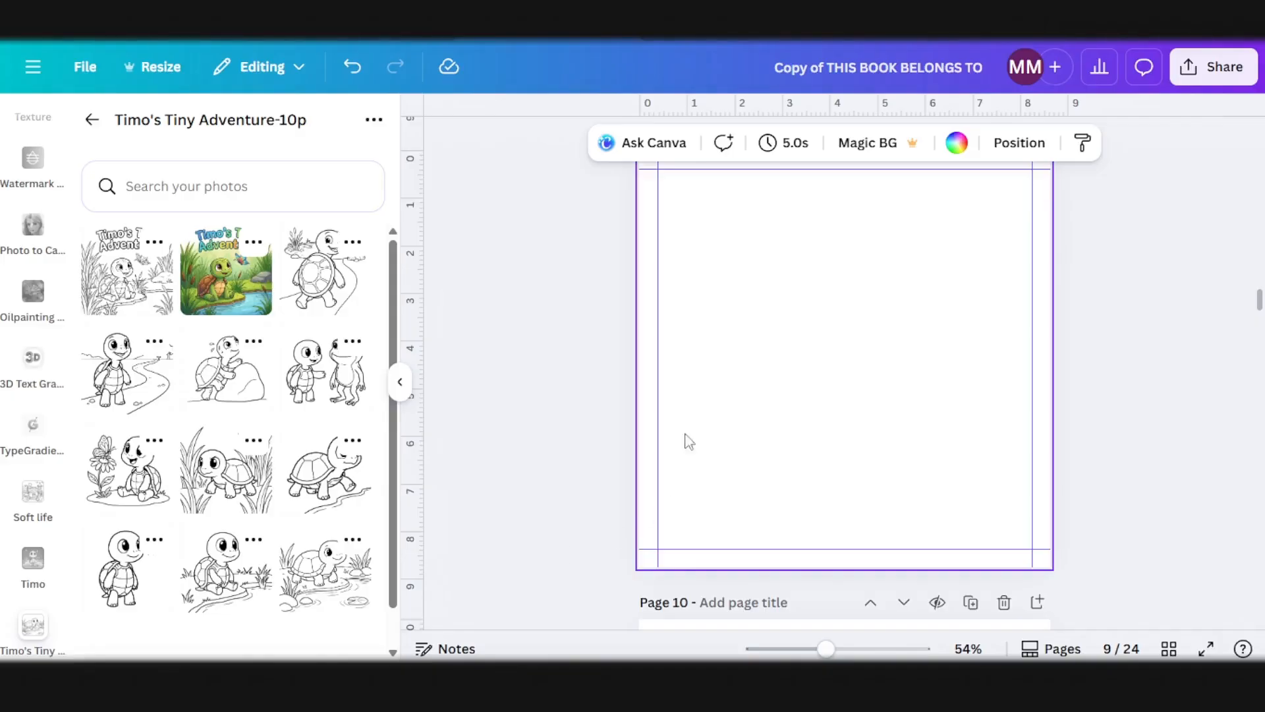
# Step: Back in Canva, copy the caption from page 7 and paste it at the same spot on page 9
pyautogui.scroll(10, 683, 440)
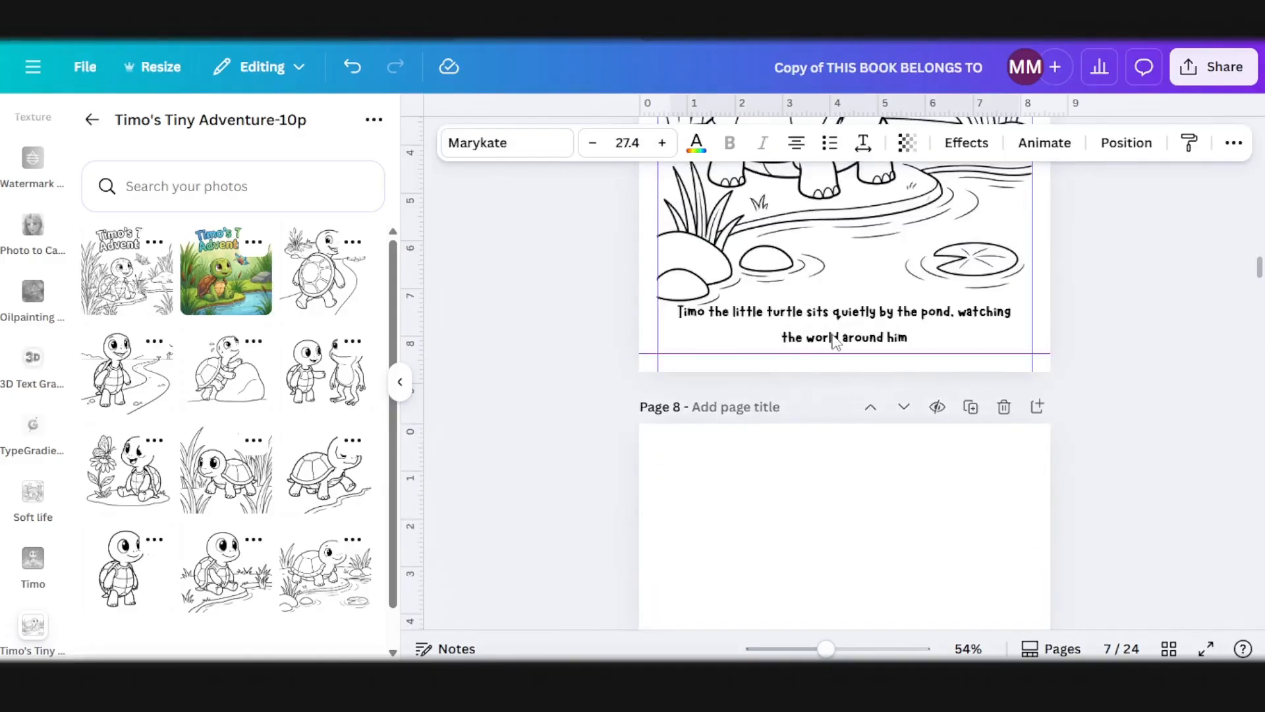
pyautogui.scroll(-10, 834, 339)
pyautogui.click(828, 527)
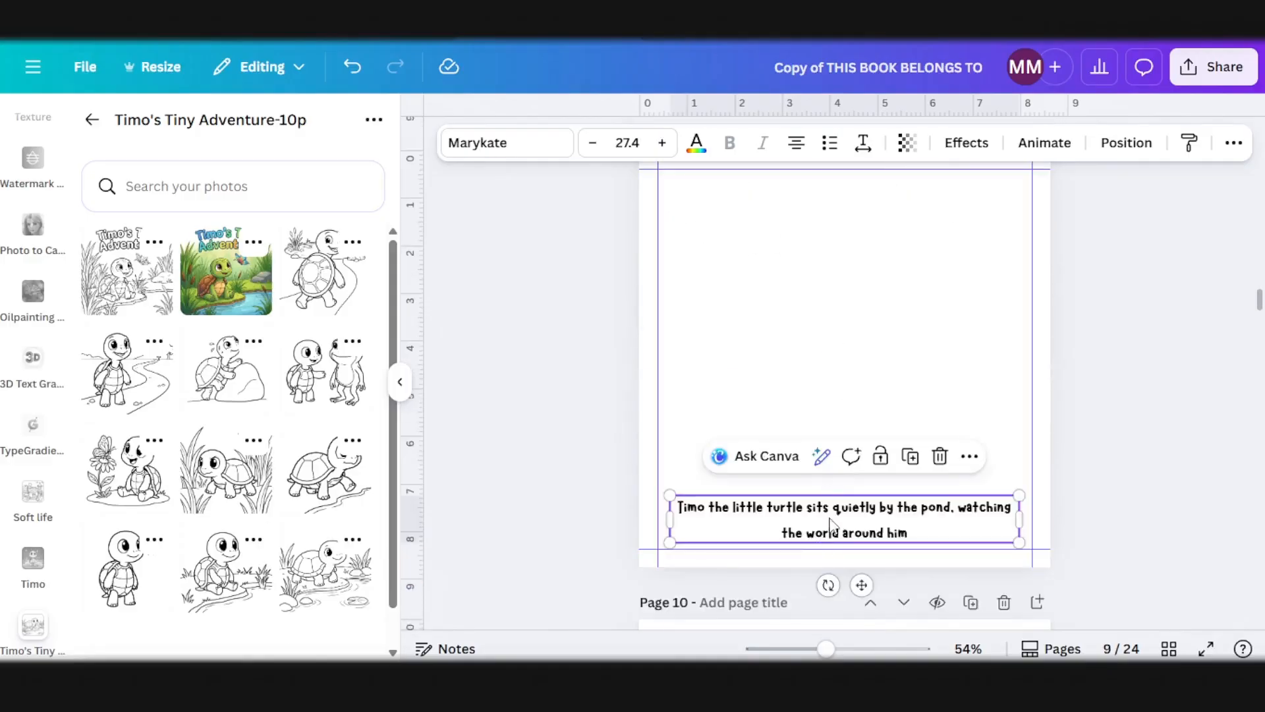
# Step: Copy the caption of story page 2/10 from coloringbook.ai and replace the pasted caption text on page 9 in Canva with it
pyautogui.moveTo(363, 682)
pyautogui.click(486, 613)
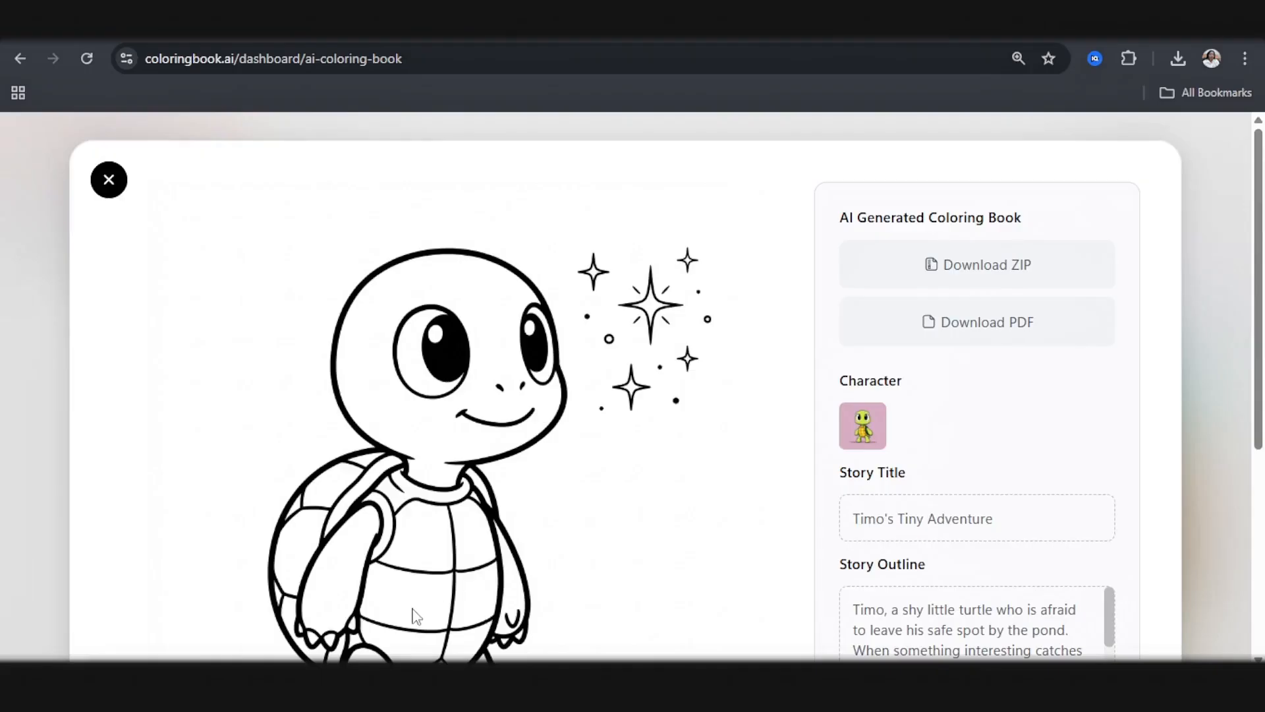
pyautogui.scroll(-4, 471, 574)
pyautogui.moveTo(439, 682)
pyautogui.click(438, 603)
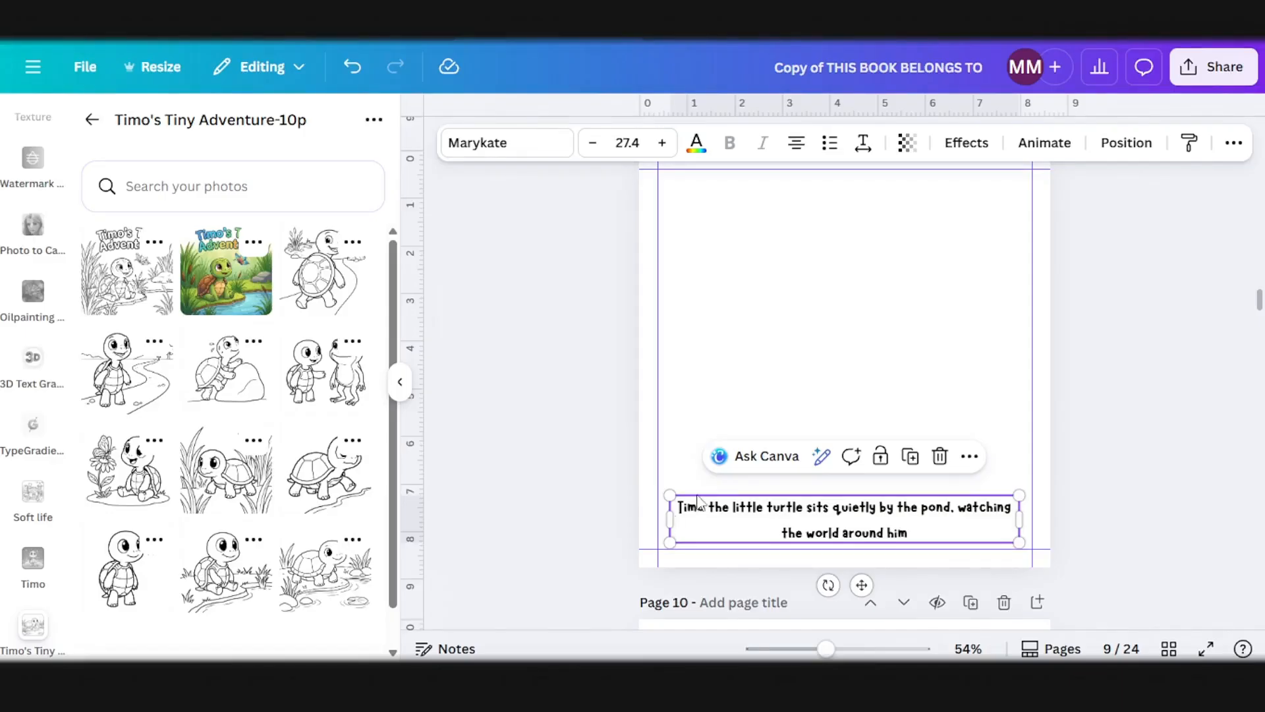
pyautogui.doubleClick(705, 507)
pyautogui.write('Timo notices something sparkling in the distance that catches his curious eyes')
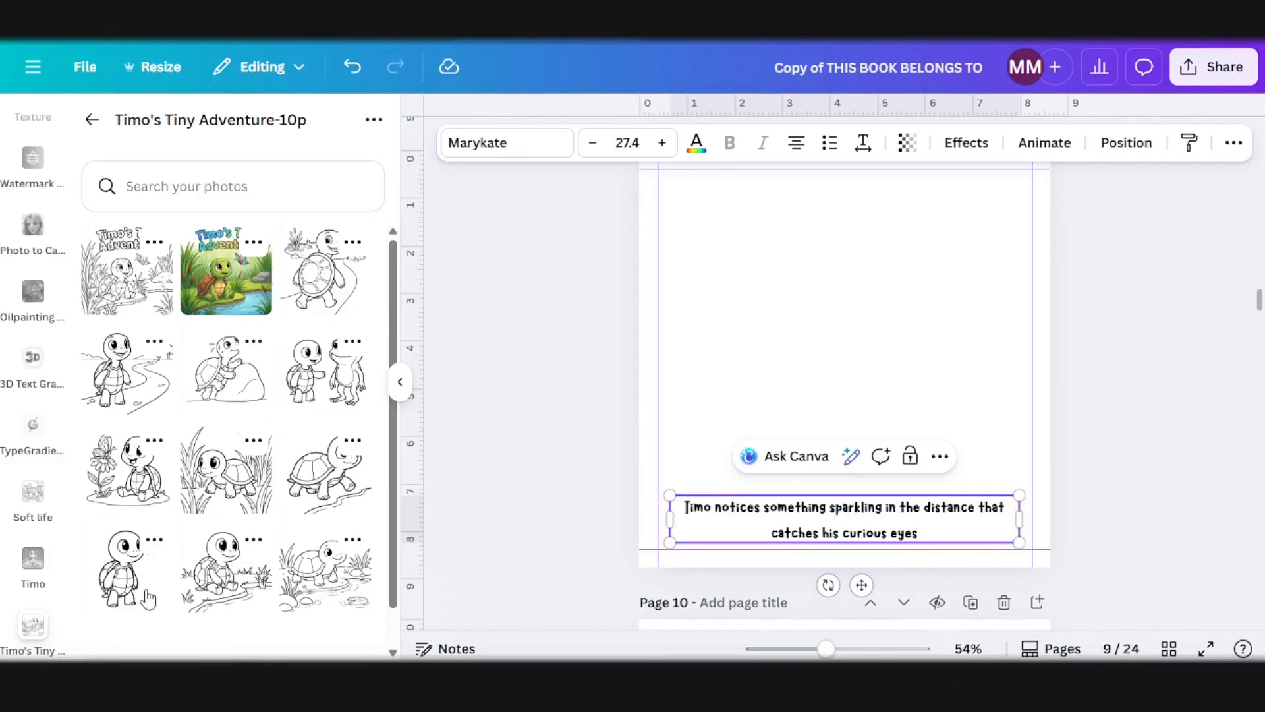
# Step: Add the drawing of Timo looking at the sparkles to page 9, enlarge it, and align it to the top and right margins above the caption
pyautogui.scroll(2, 700, 494)
pyautogui.moveTo(137, 595); pyautogui.dragTo(819, 463)
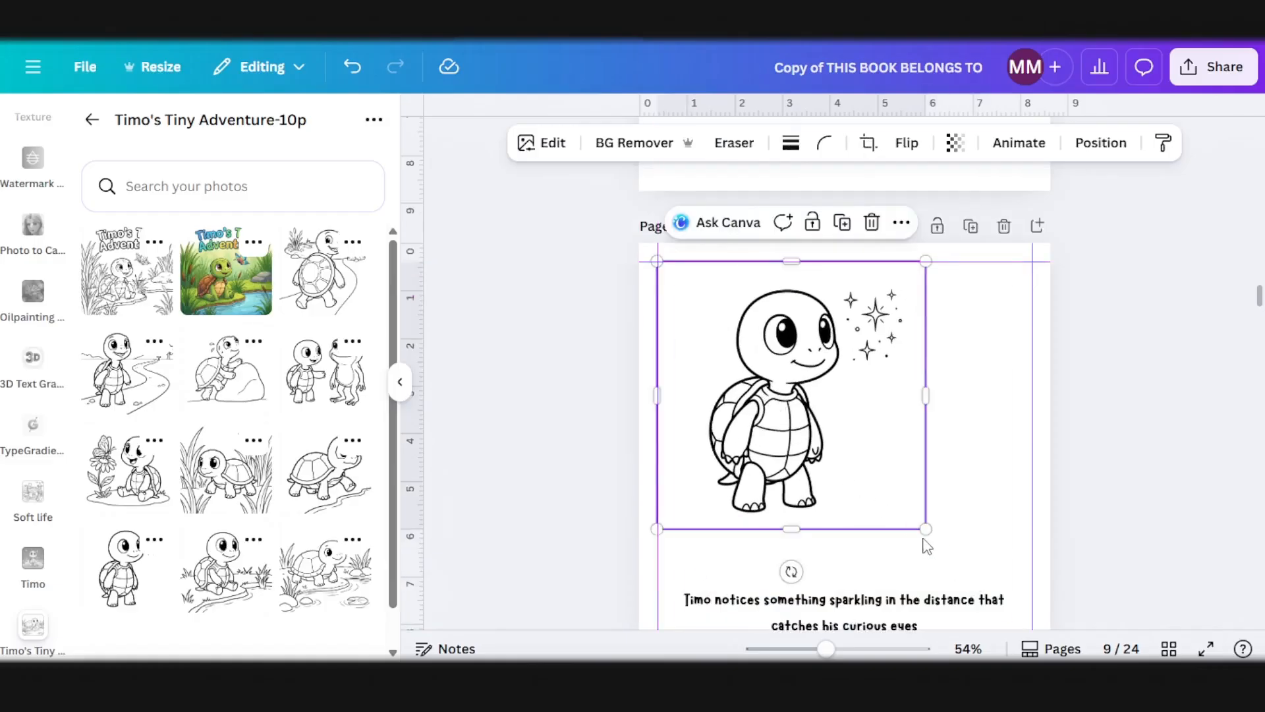
pyautogui.moveTo(923, 528); pyautogui.dragTo(1015, 619)
pyautogui.moveTo(863, 481); pyautogui.dragTo(880, 474)
pyautogui.scroll(-4, 890, 428)
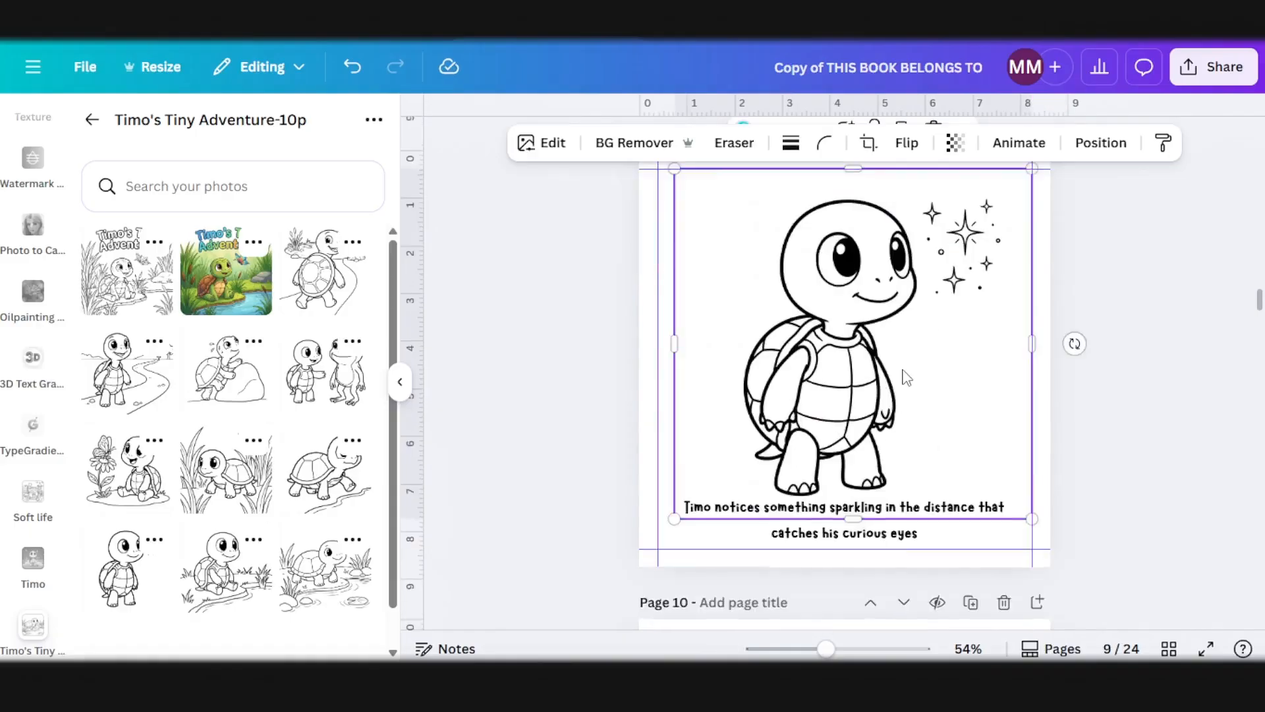
pyautogui.click(879, 354)
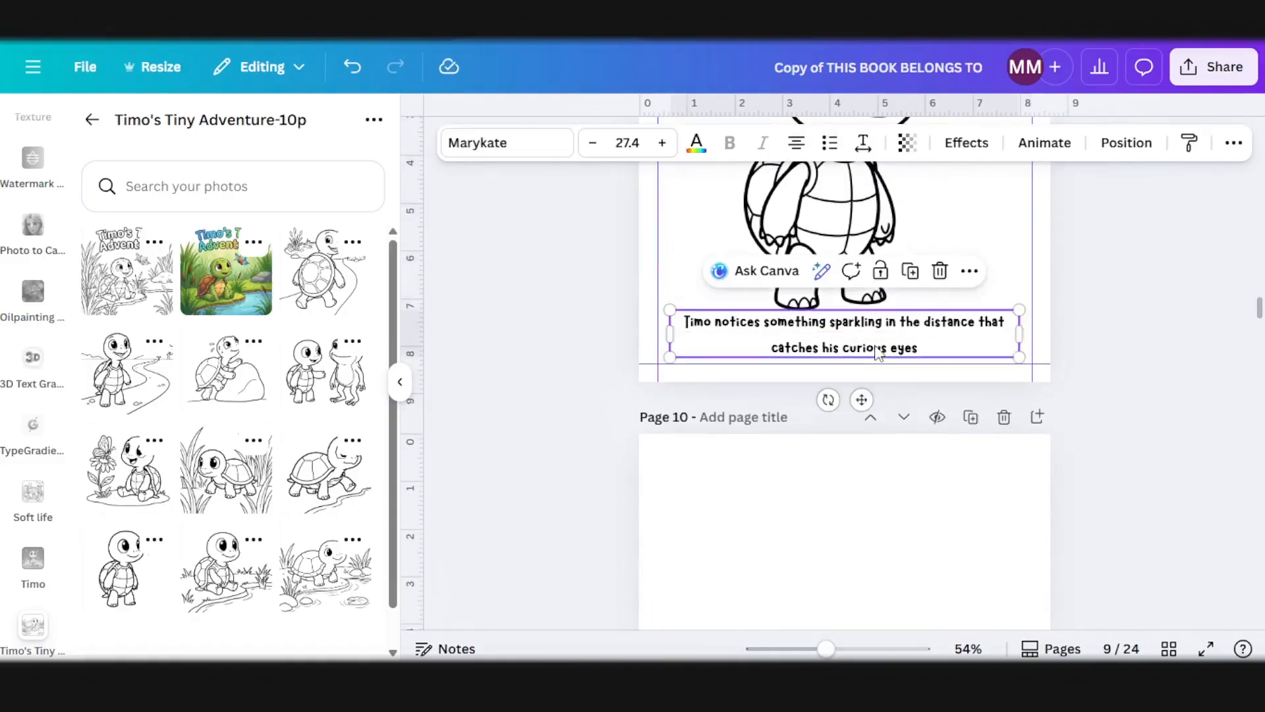
# Step: Leave page 10 blank, paste a copy of page 9's caption at the same spot on page 11, and return to coloringbook.ai
pyautogui.scroll(-10, 884, 449)
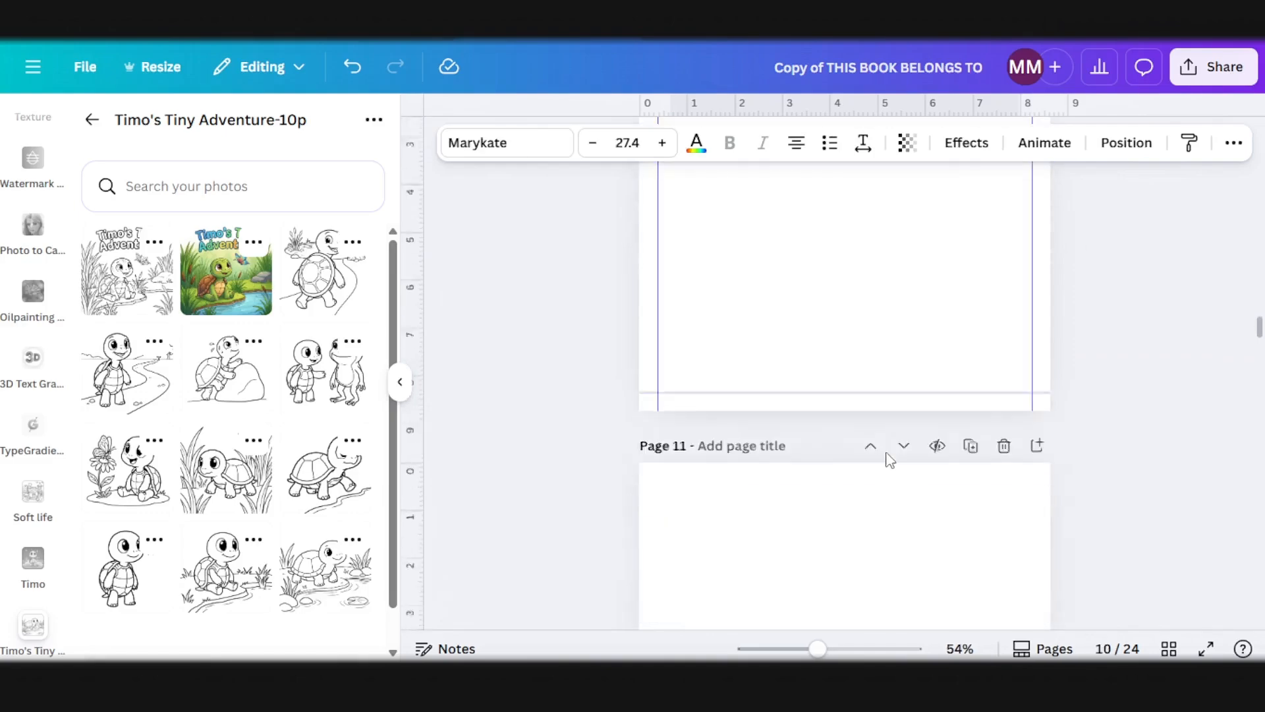
pyautogui.click(885, 539)
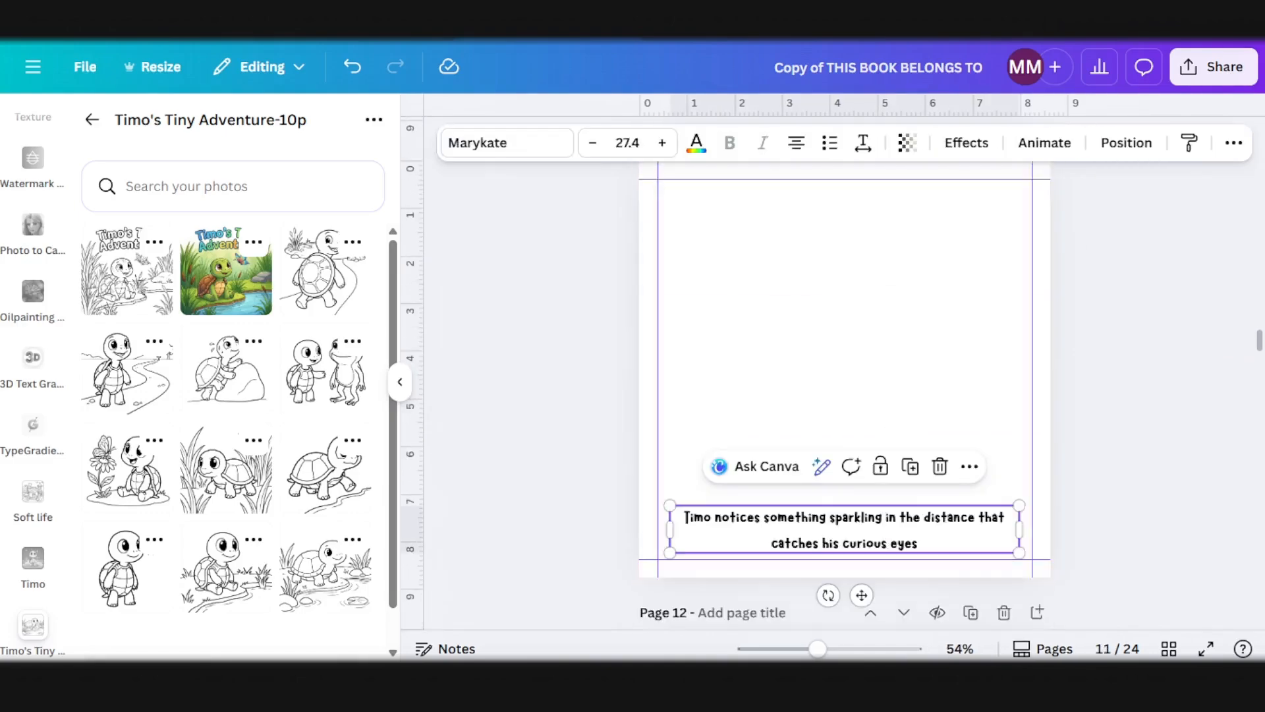
pyautogui.moveTo(359, 678)
pyautogui.click(429, 616)
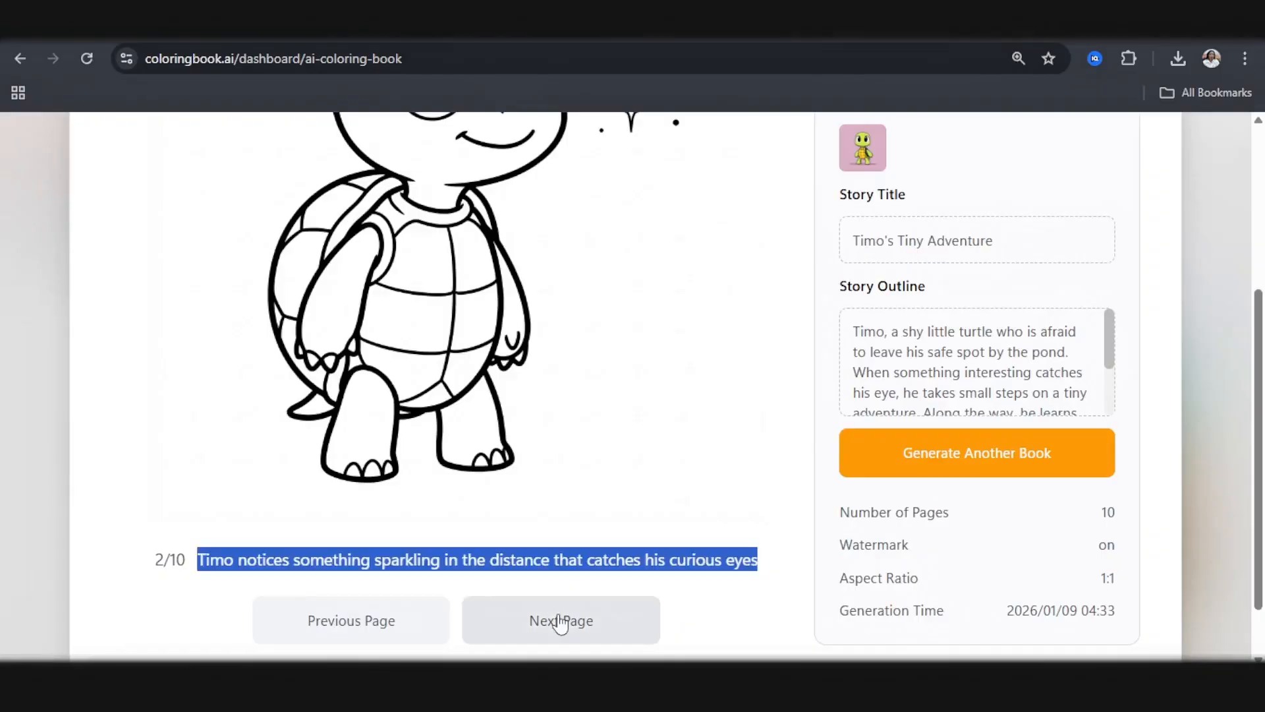
# Step: Copy the caption of story page 3/10 from coloringbook.ai and replace the pasted caption text on page 11 in Canva with it
pyautogui.click(564, 613)
pyautogui.moveTo(243, 560); pyautogui.dragTo(770, 545)
pyautogui.hotkey('ctrl', 'c')
pyautogui.scroll(3, 550, 491)
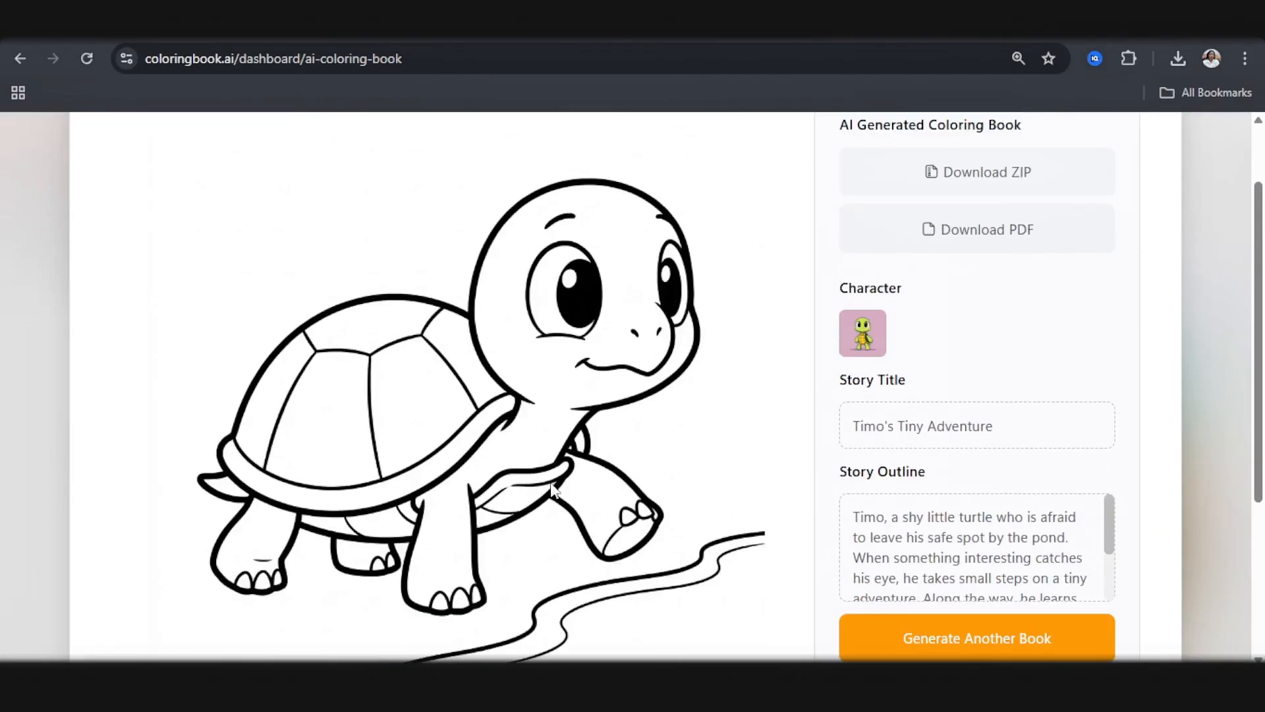
pyautogui.hotkey('alt', 'Tab')
pyautogui.hotkey('ctrl', 'a')
pyautogui.hotkey('ctrl', 'v')
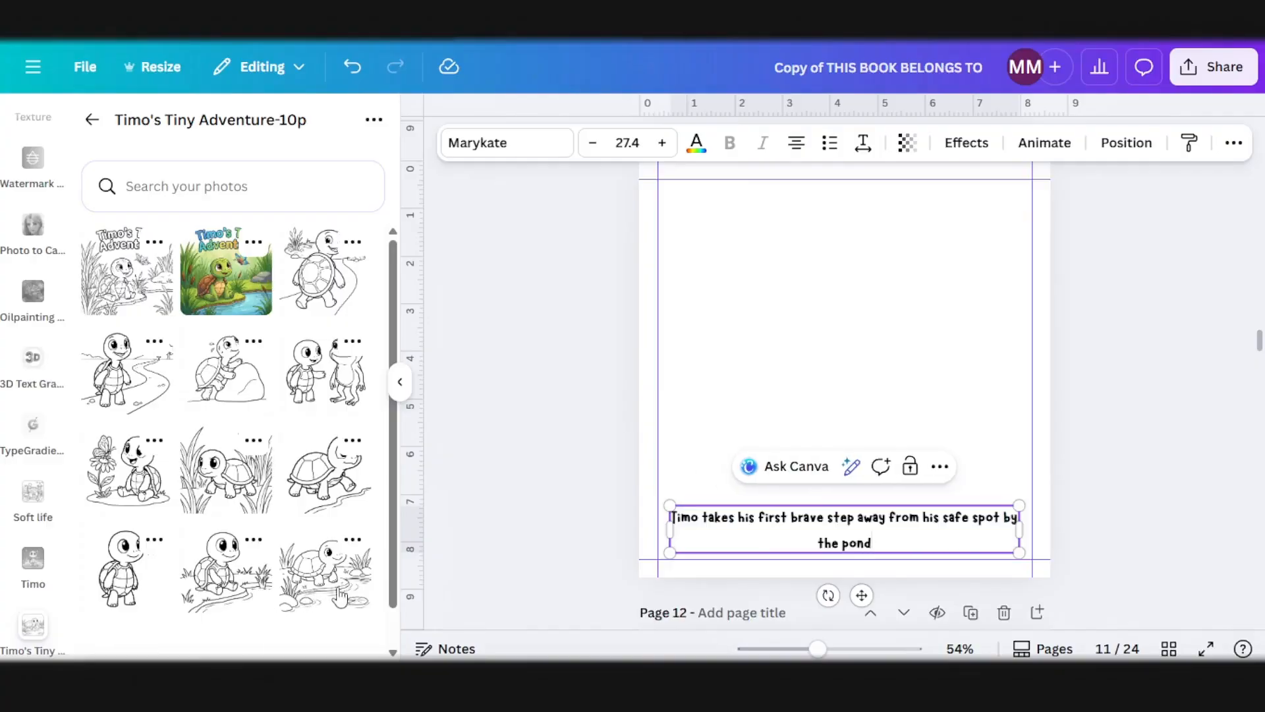
# Step: Add the drawing of Timo stepping along the path to page 11, enlarge it to the side margins, and place it above the caption
pyautogui.click(325, 471)
pyautogui.moveTo(857, 500); pyautogui.dragTo(805, 443)
pyautogui.moveTo(924, 537); pyautogui.dragTo(994, 603)
pyautogui.moveTo(841, 393)
pyautogui.mouseDown()
pyautogui.moveTo(847, 464)
pyautogui.moveTo(839, 392)
pyautogui.mouseUp()
# Step: Copy the caption from page 11 and paste it at the same spot on page 13, leaving page 12 blank
pyautogui.scroll(-4, 899, 358)
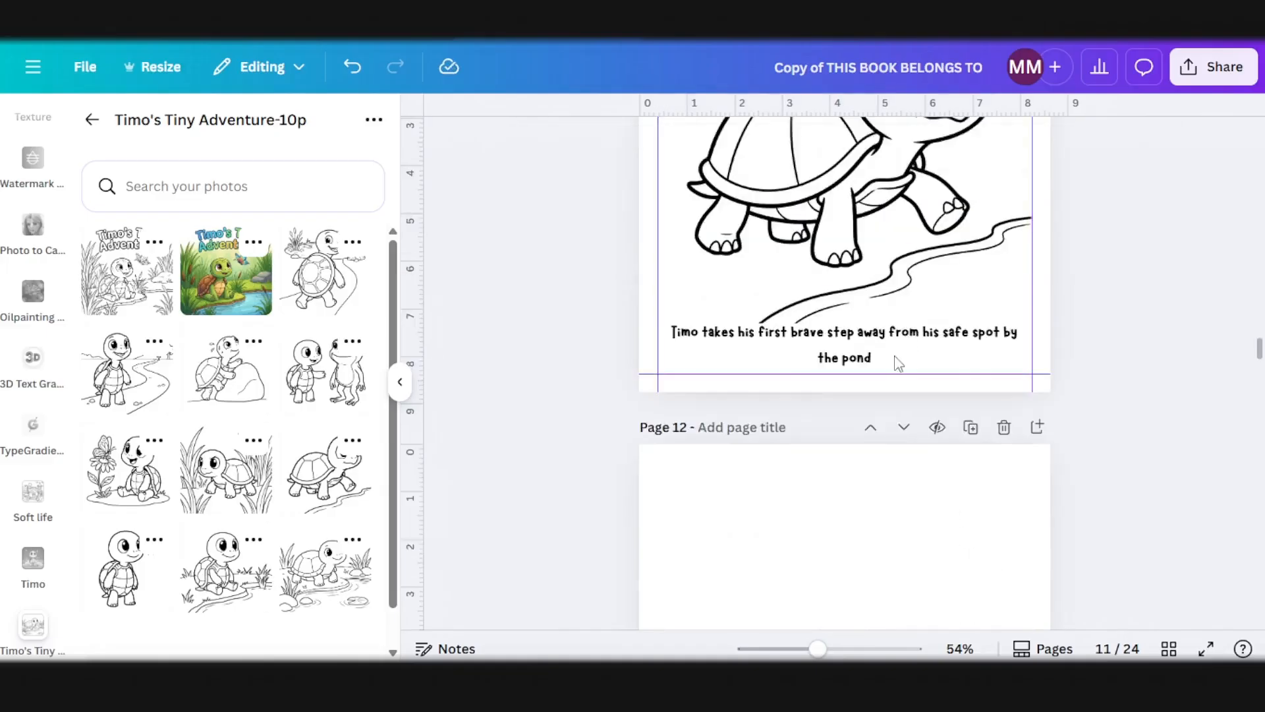
pyautogui.click(887, 365)
pyautogui.scroll(-10, 885, 465)
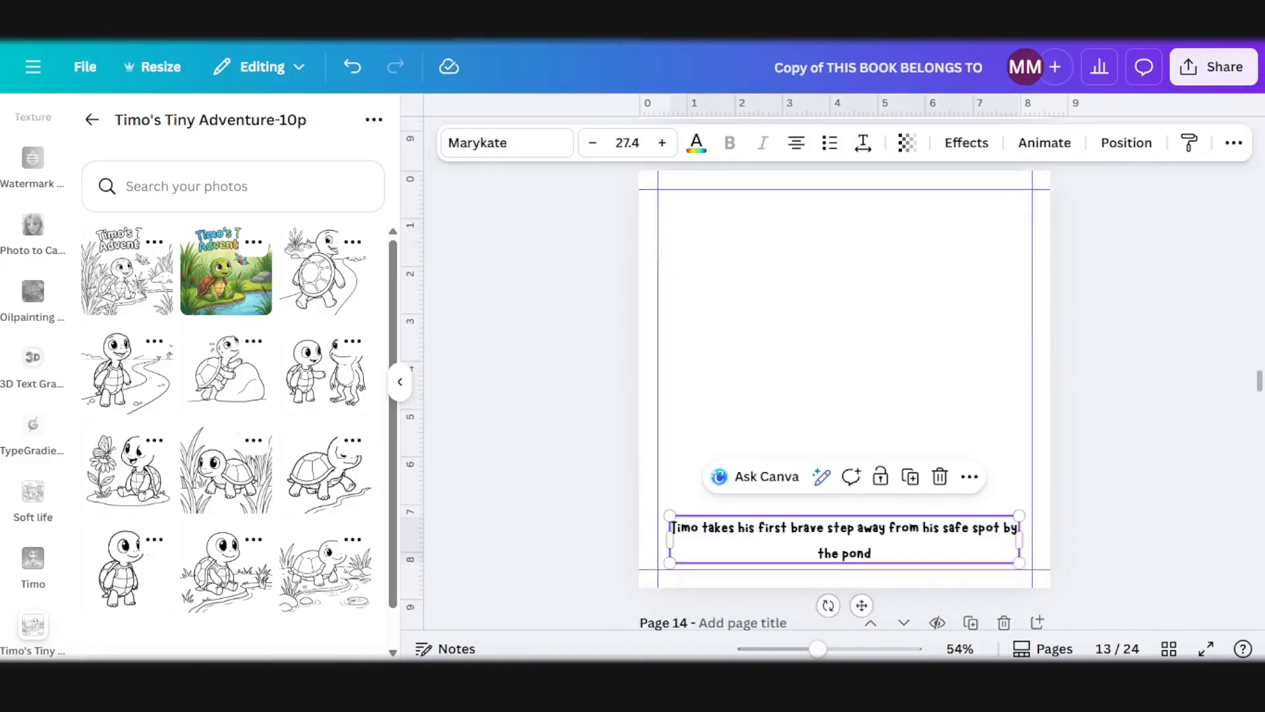
# Step: Copy the caption of story page 4/10 from coloringbook.ai and replace the pasted caption text on page 13 in Canva with it
pyautogui.moveTo(360, 685)
pyautogui.click(546, 580)
pyautogui.scroll(-4, 545, 580)
pyautogui.click(601, 571)
pyautogui.moveTo(224, 491); pyautogui.dragTo(776, 489)
pyautogui.hotkey('ctrl', 'c')
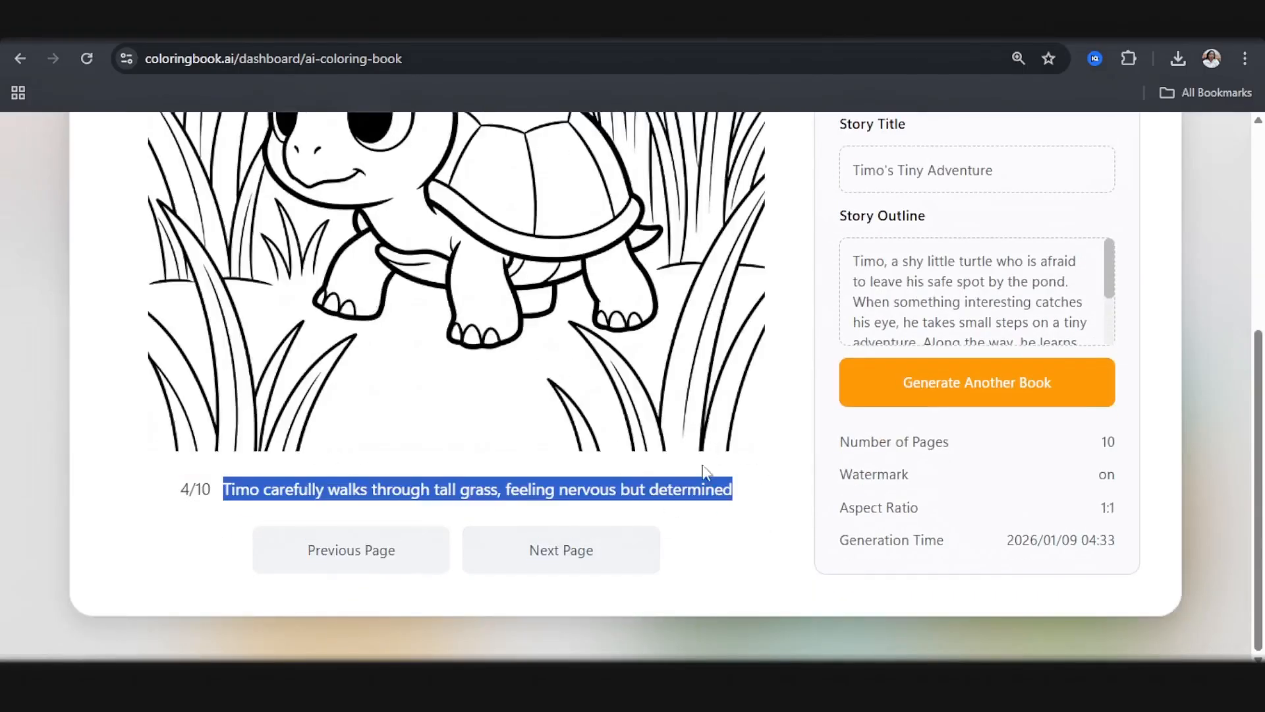
pyautogui.scroll(3, 610, 384)
pyautogui.click(441, 596)
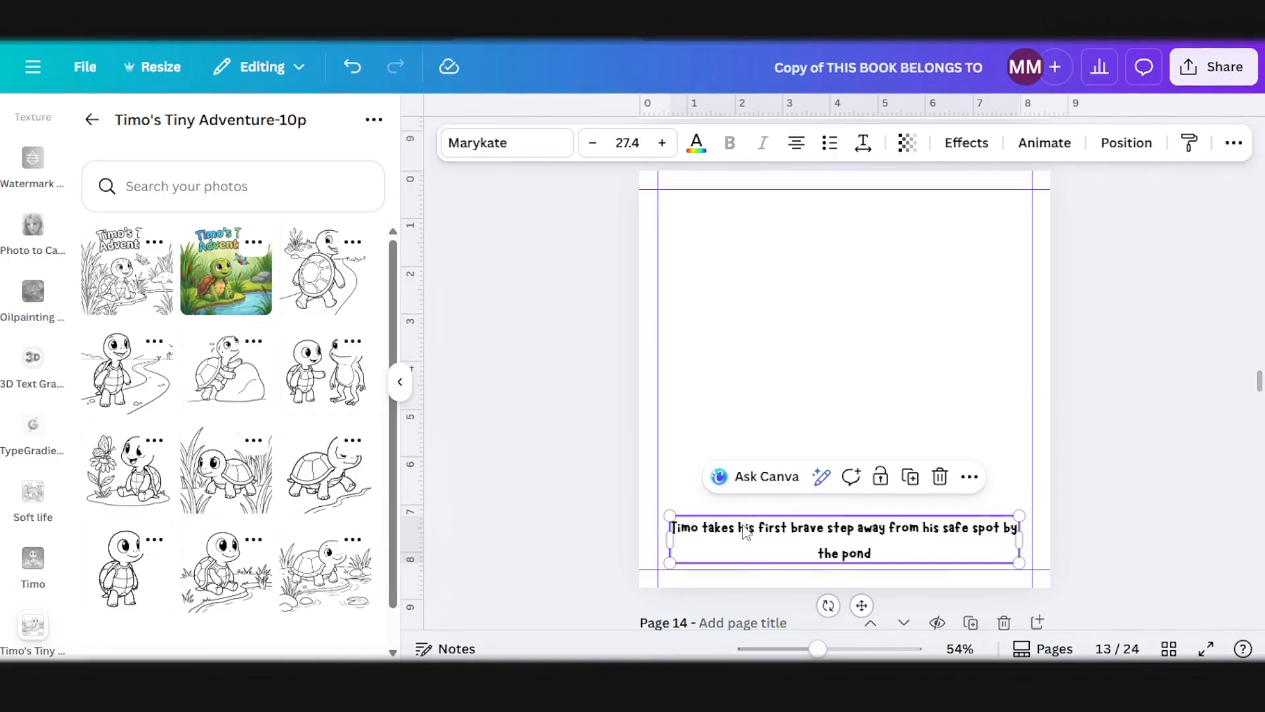
pyautogui.tripleClick(761, 552)
pyautogui.hotkey('ctrl', 'v')
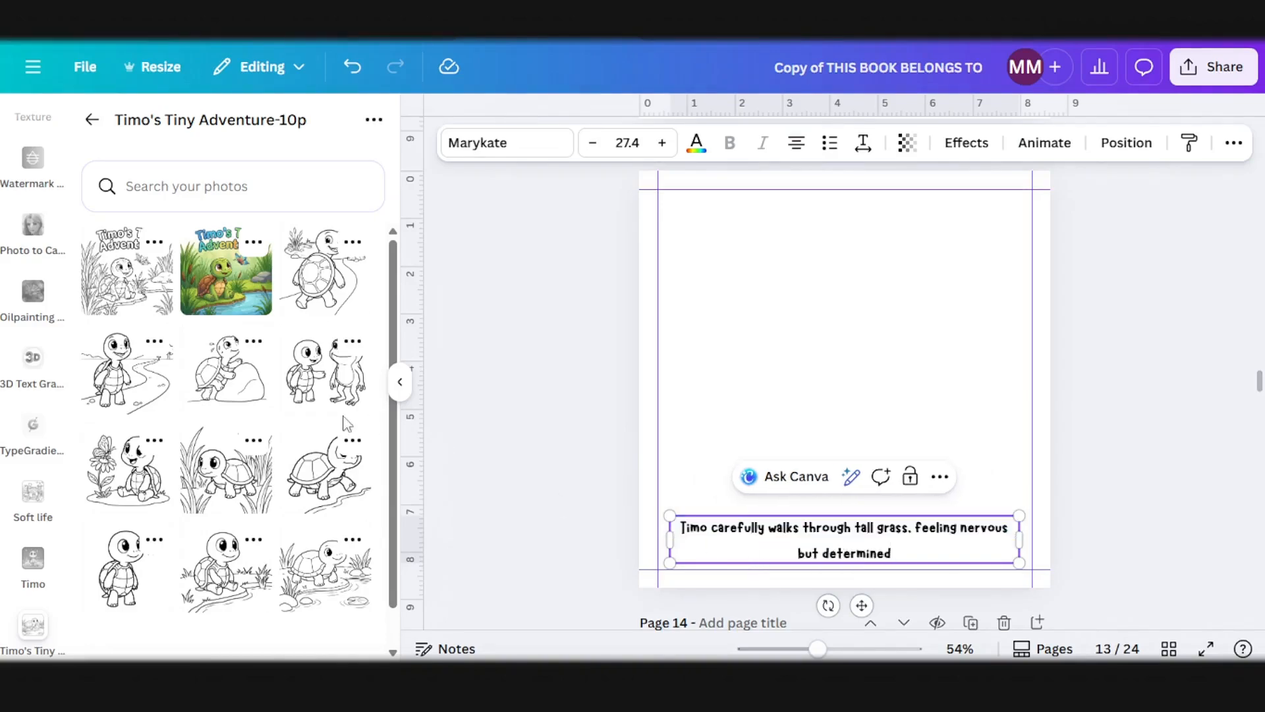
# Step: Add the drawing of Timo in the tall grass to page 13, enlarge it to the side margins, and align it to the bottom margin
pyautogui.click(246, 492)
pyautogui.moveTo(784, 329); pyautogui.dragTo(739, 278)
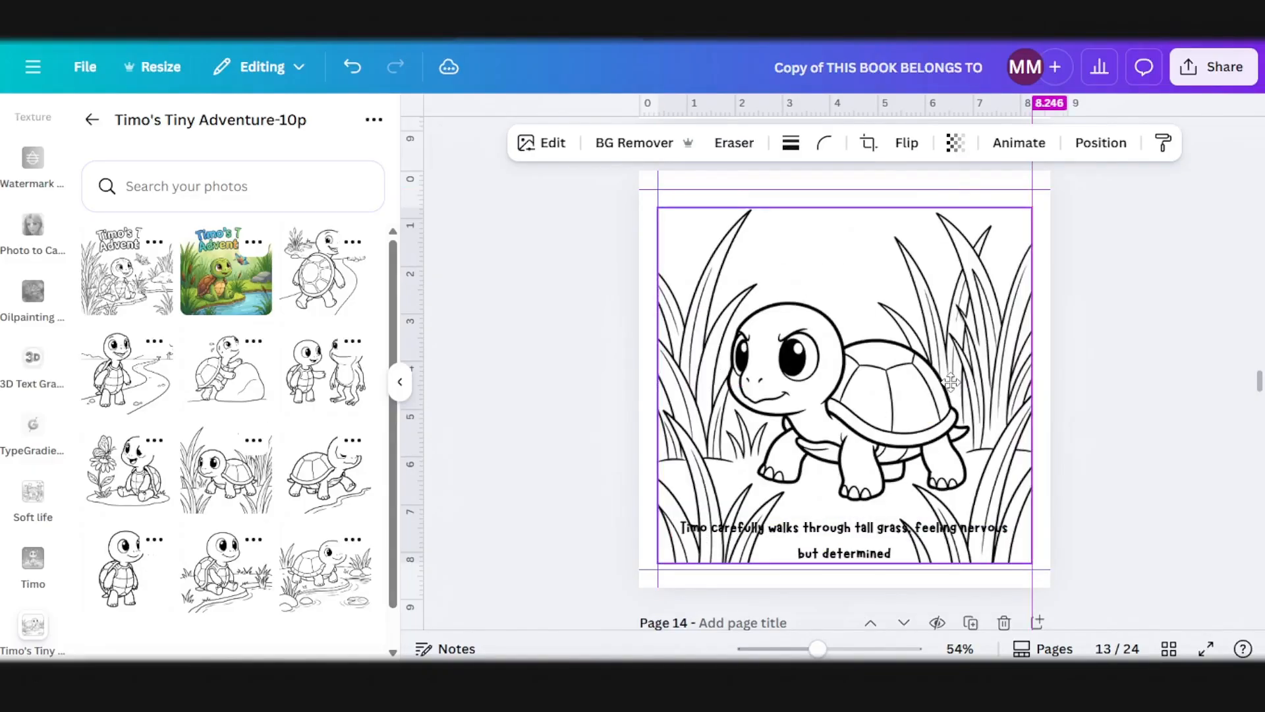
pyautogui.moveTo(950, 382); pyautogui.dragTo(951, 388)
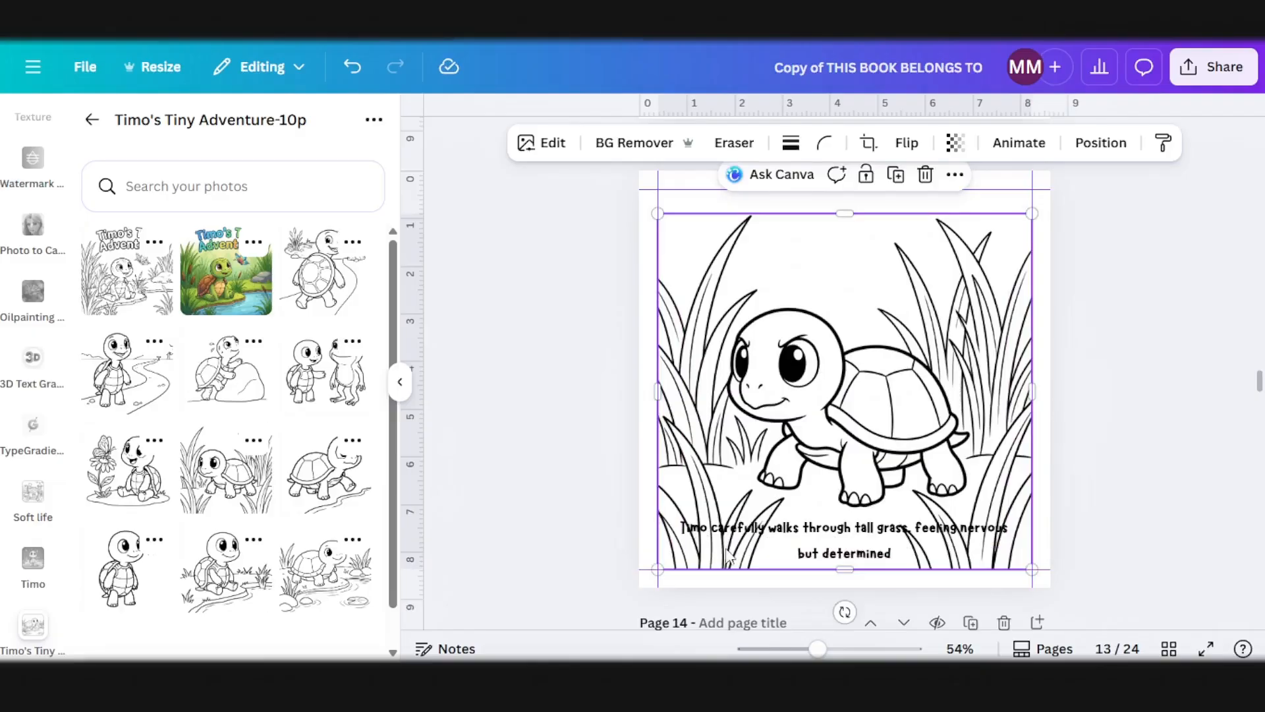
# Step: Apply the Background text effect to page 13's caption and set the background color to white
pyautogui.click(937, 539)
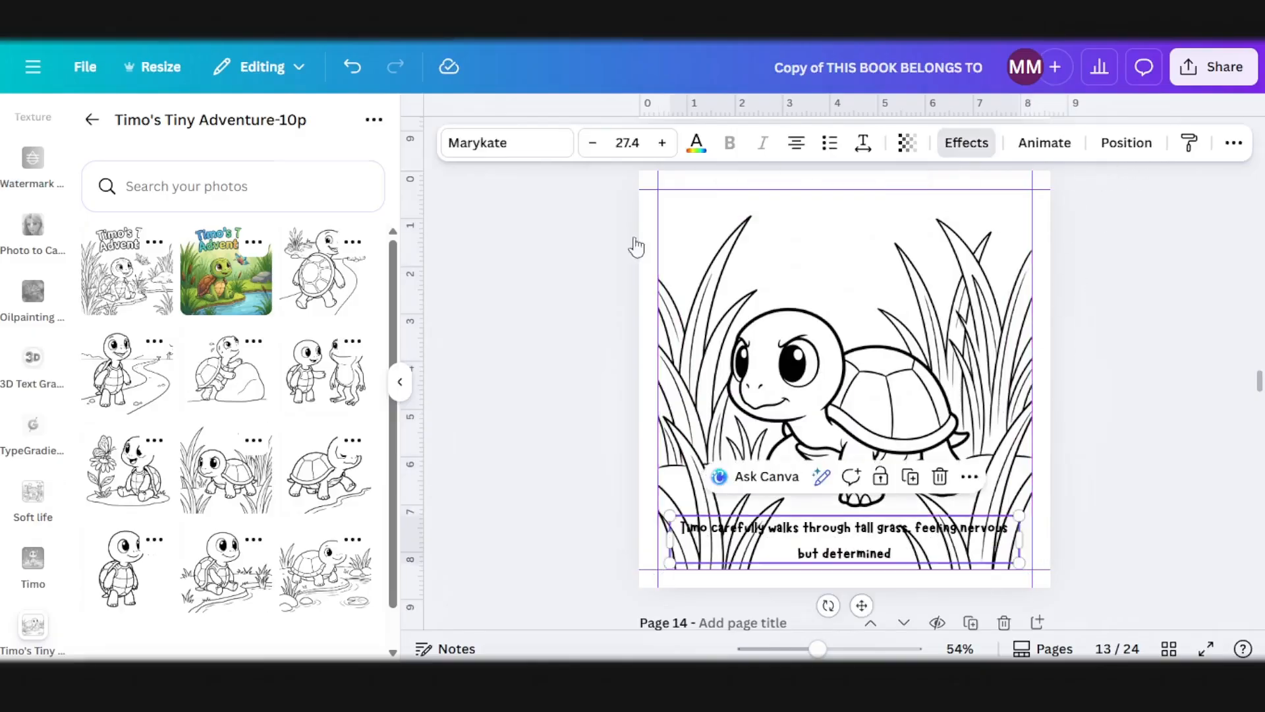
pyautogui.click(966, 142)
pyautogui.scroll(-3, 231, 587)
pyautogui.click(135, 443)
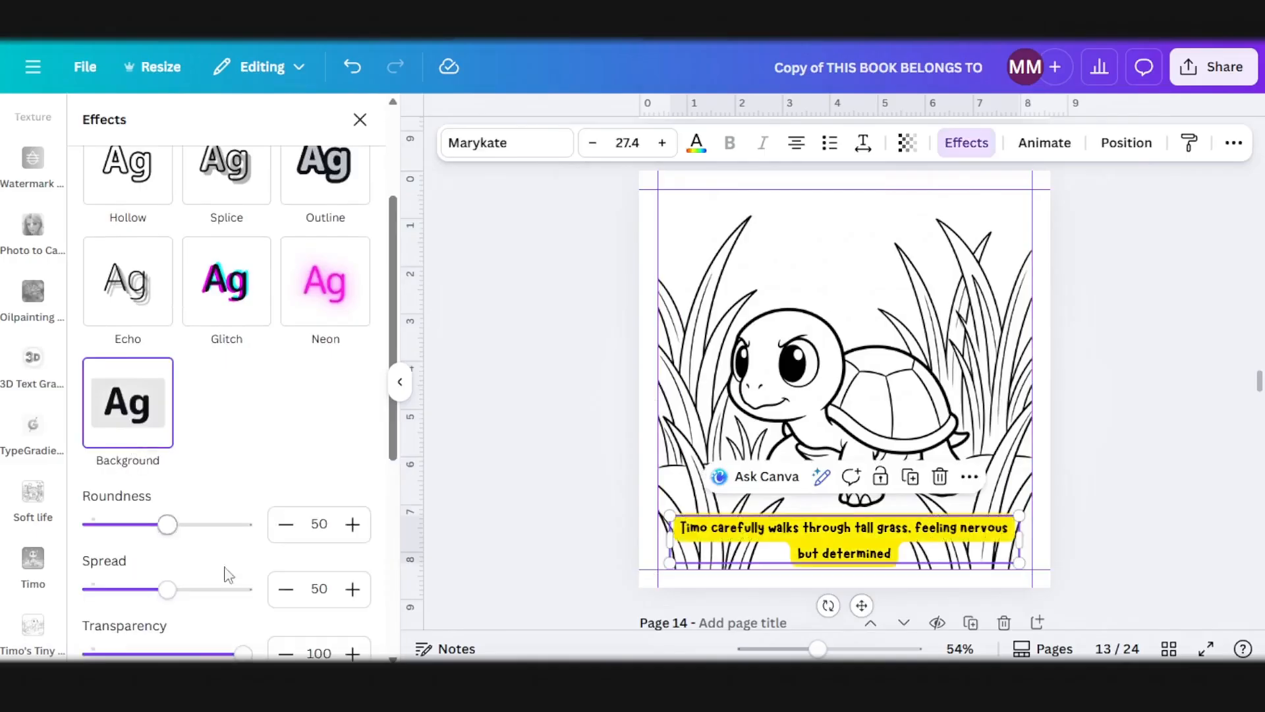
pyautogui.scroll(-3, 342, 595)
pyautogui.click(353, 519)
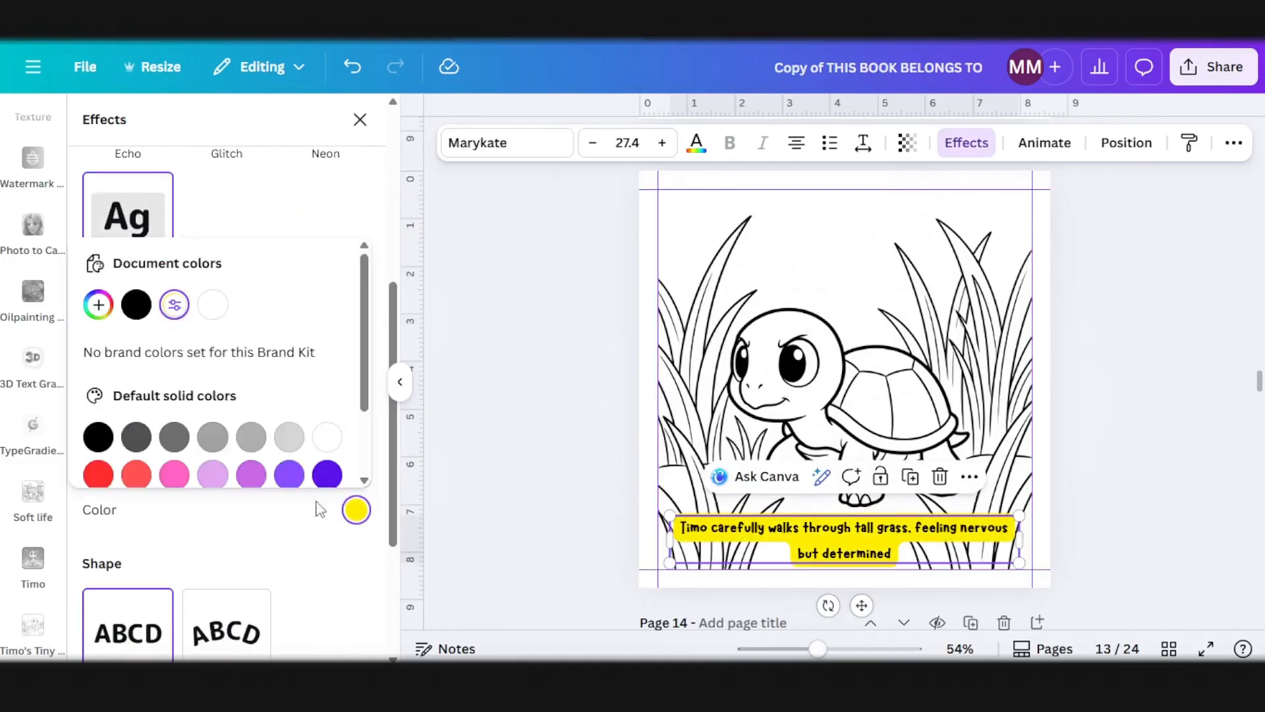
pyautogui.click(327, 437)
pyautogui.click(1101, 441)
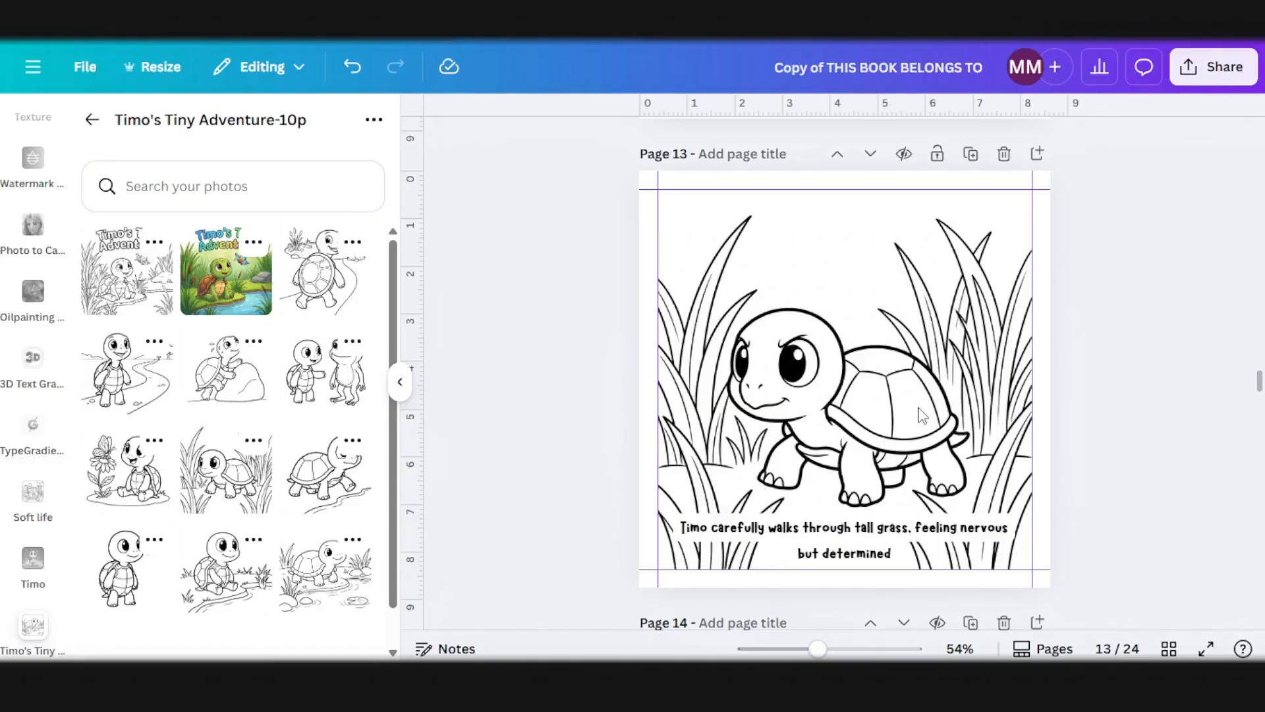
# Step: Copy the white-backed caption from page 13 and paste it at the same spot on page 15, leaving page 14 blank
pyautogui.scroll(10, 923, 415)
pyautogui.scroll(-10, 1073, 508)
pyautogui.scroll(-8, 983, 532)
pyautogui.scroll(8, 932, 503)
pyautogui.click(843, 374)
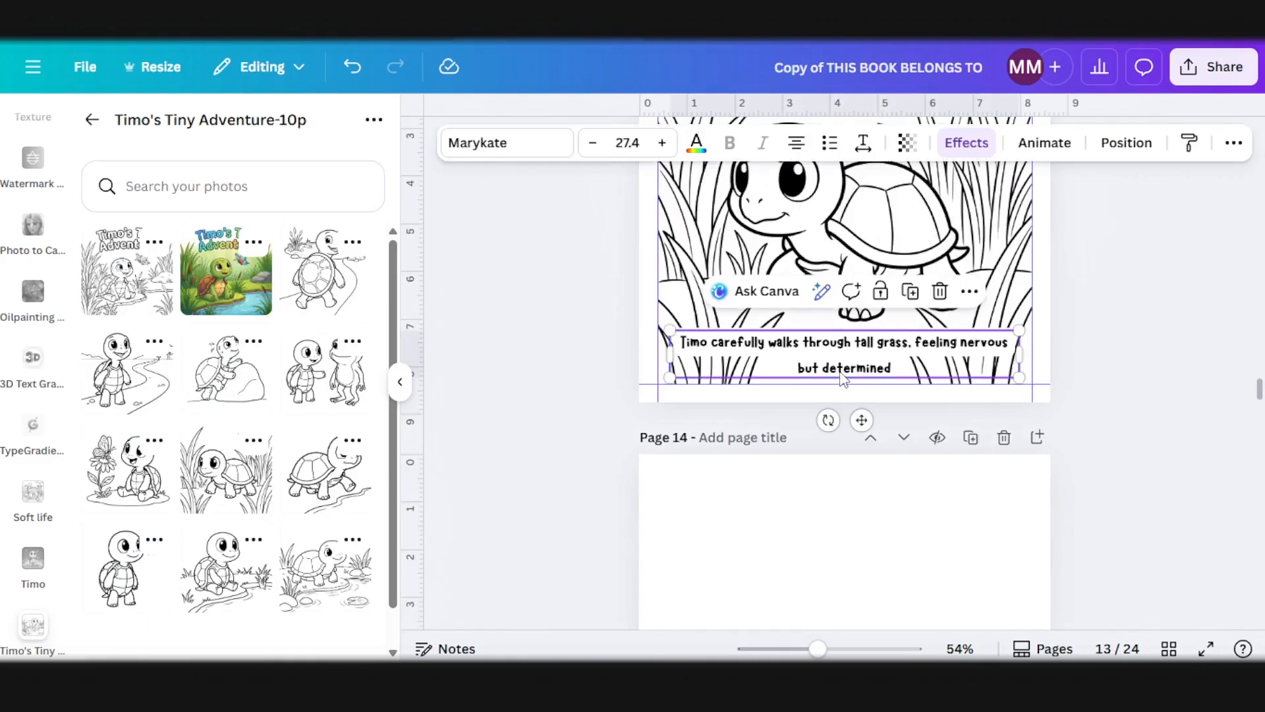
pyautogui.scroll(-10, 824, 455)
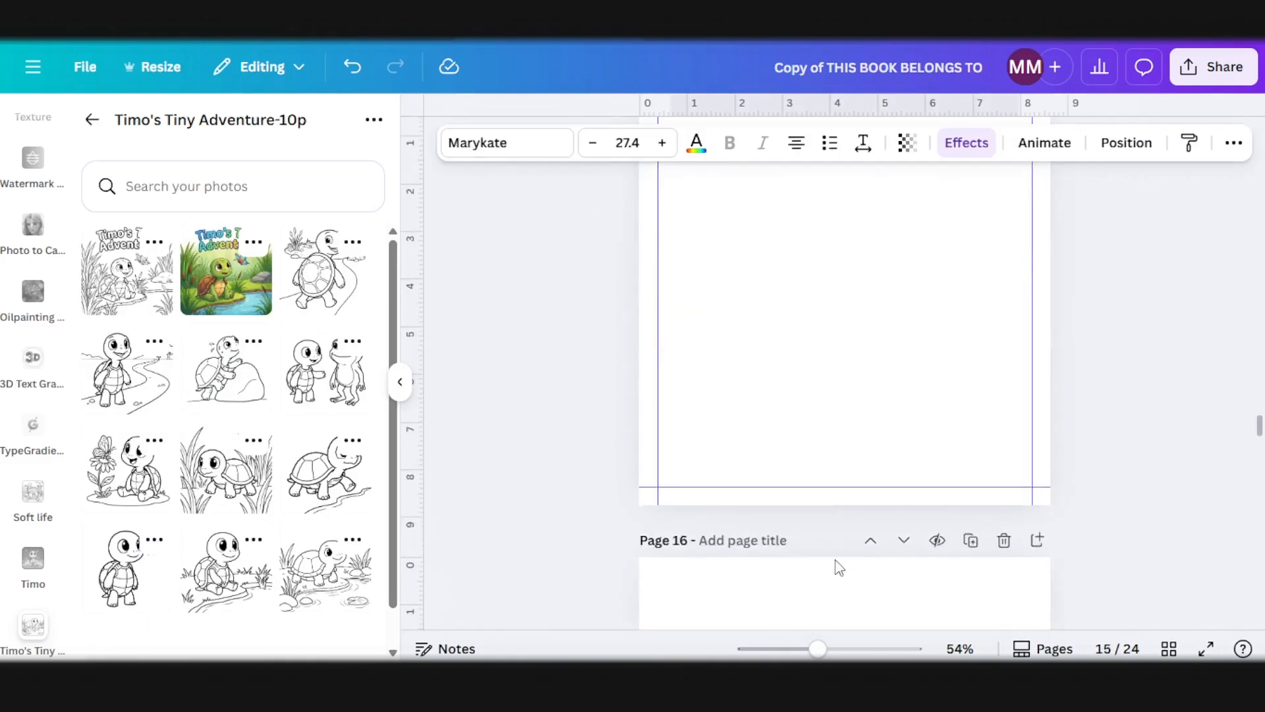
pyautogui.click(829, 455)
pyautogui.hotkey('ctrl', 'v')
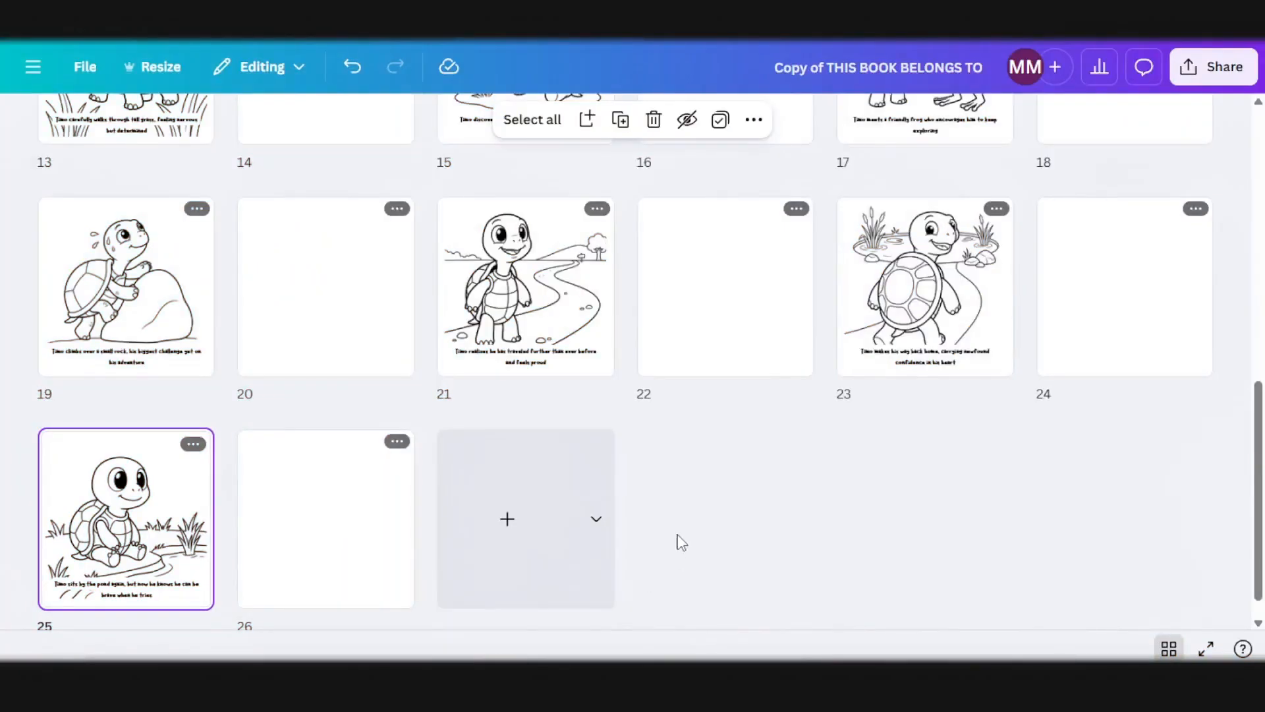
# Step: Review the finished interior in grid view and delete the Timo's Tiny Adventure cover page and the blank page after it
pyautogui.scroll(4, 681, 542)
pyautogui.scroll(-4, 681, 544)
pyautogui.scroll(8, 307, 439)
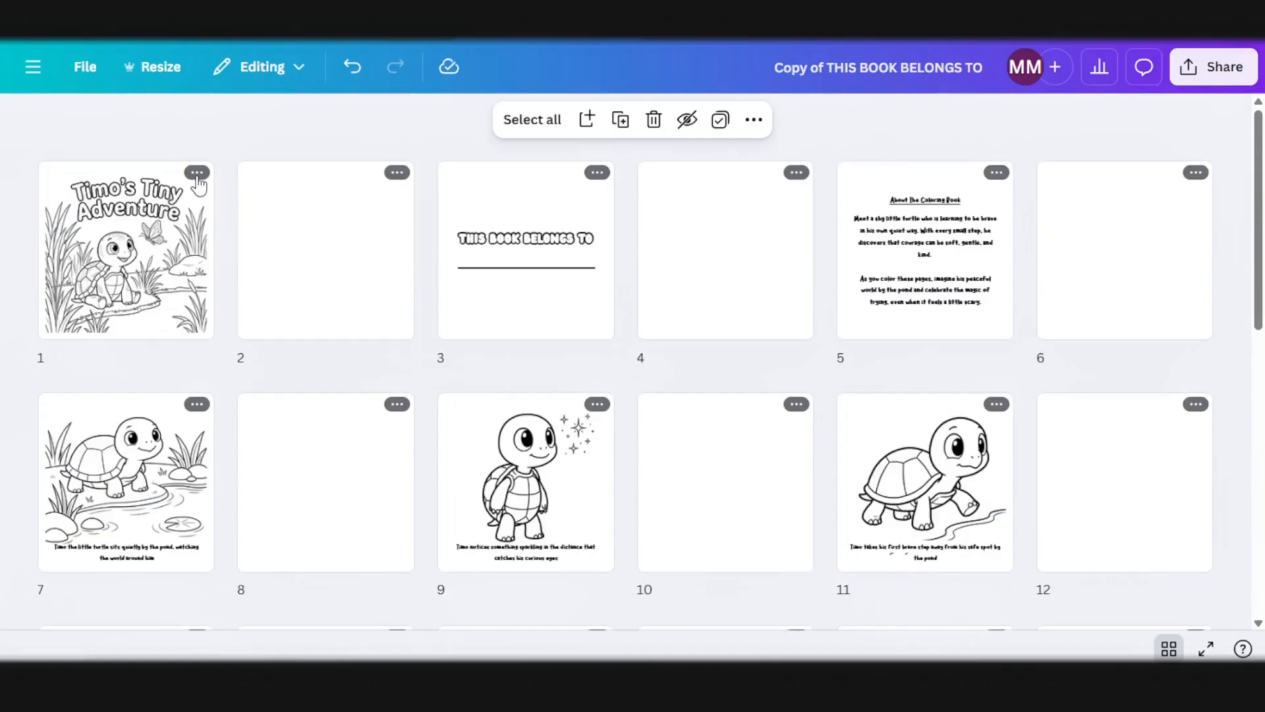
pyautogui.click(197, 173)
pyautogui.click(258, 446)
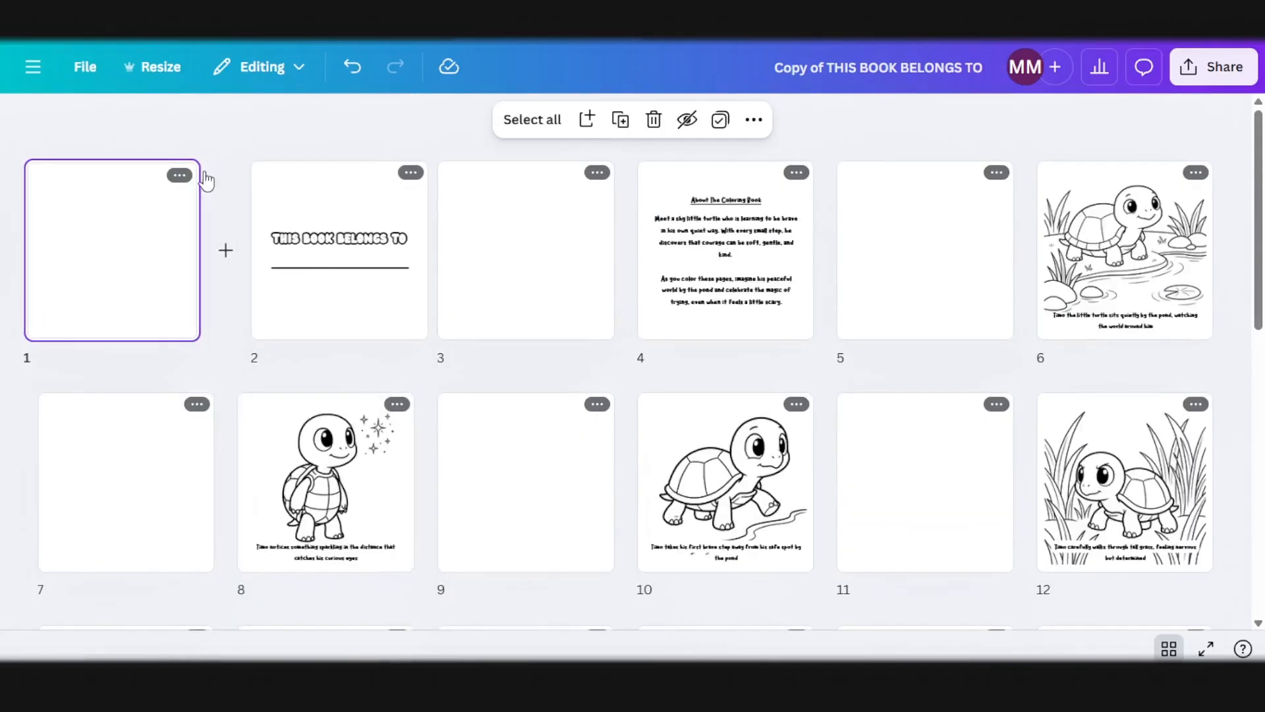
pyautogui.click(190, 176)
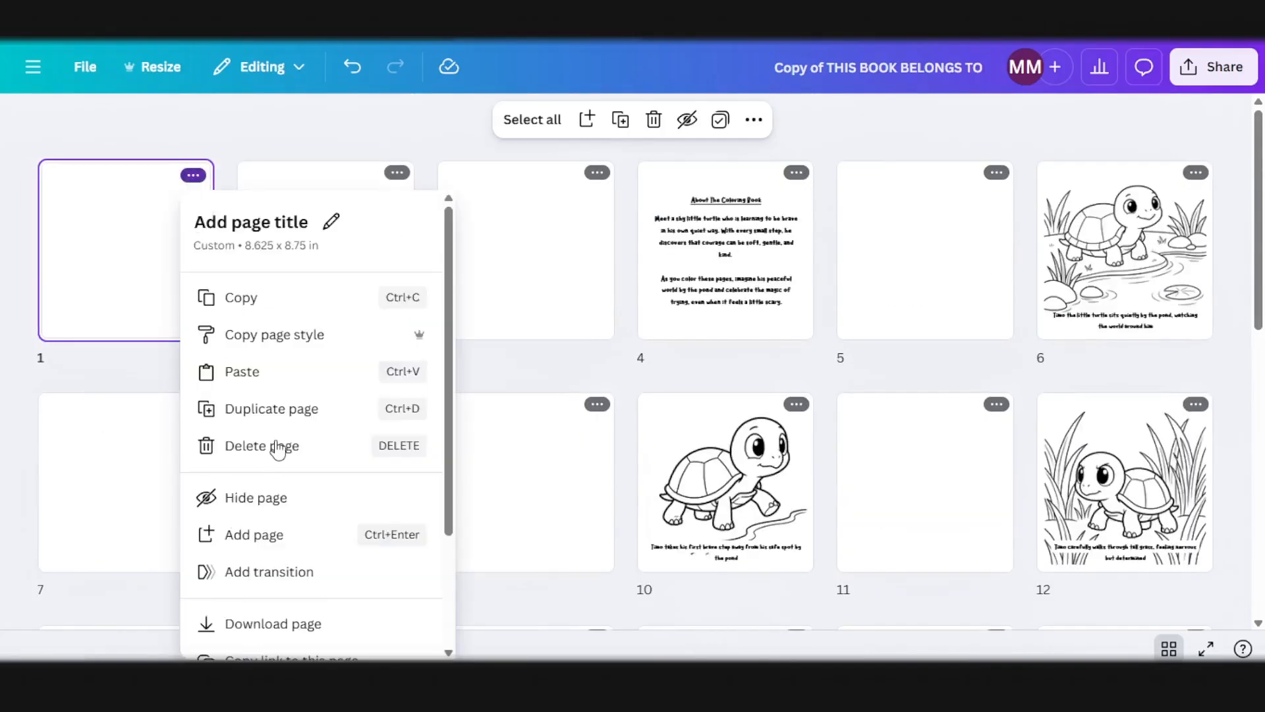
pyautogui.click(276, 447)
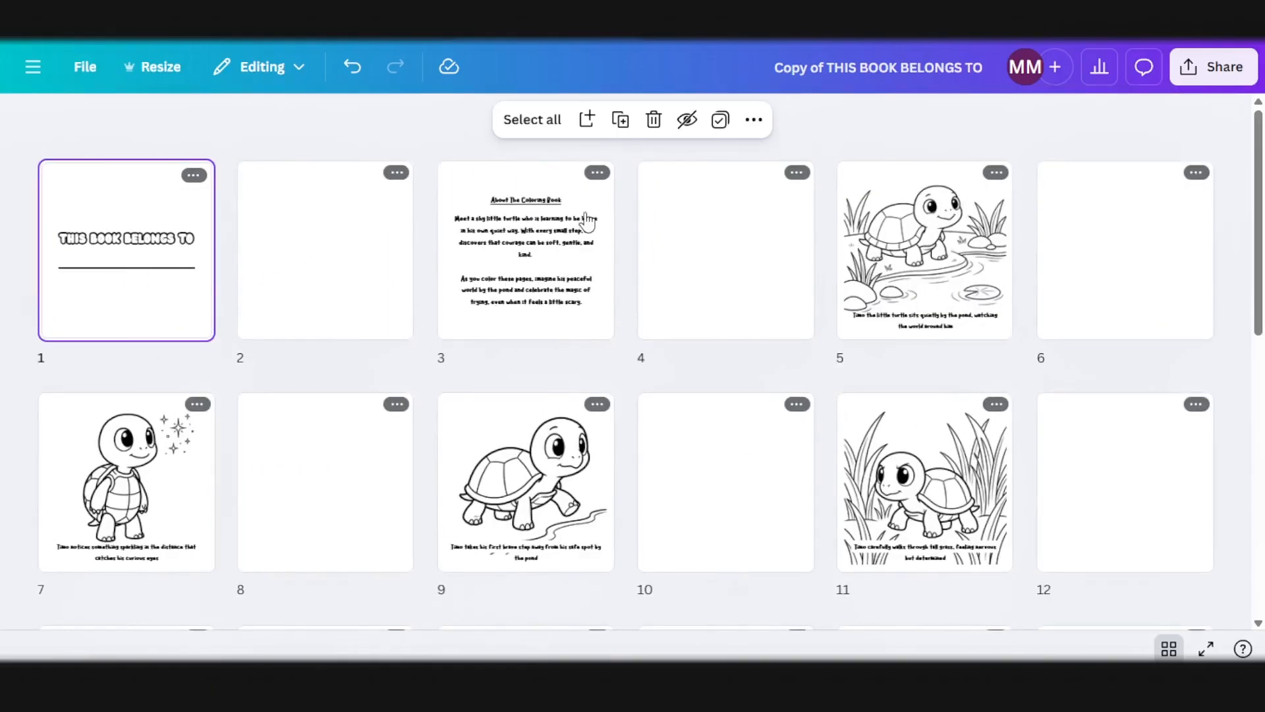
pyautogui.scroll(-10, 765, 339)
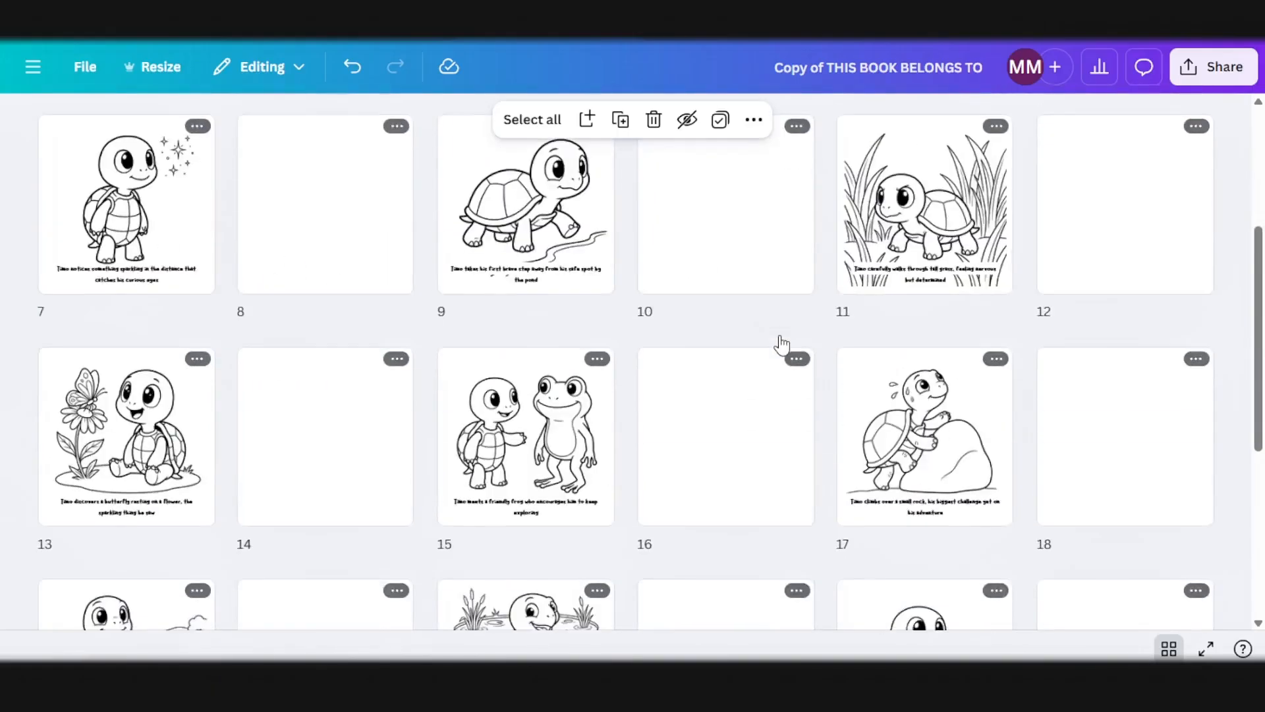
pyautogui.scroll(5, 460, 429)
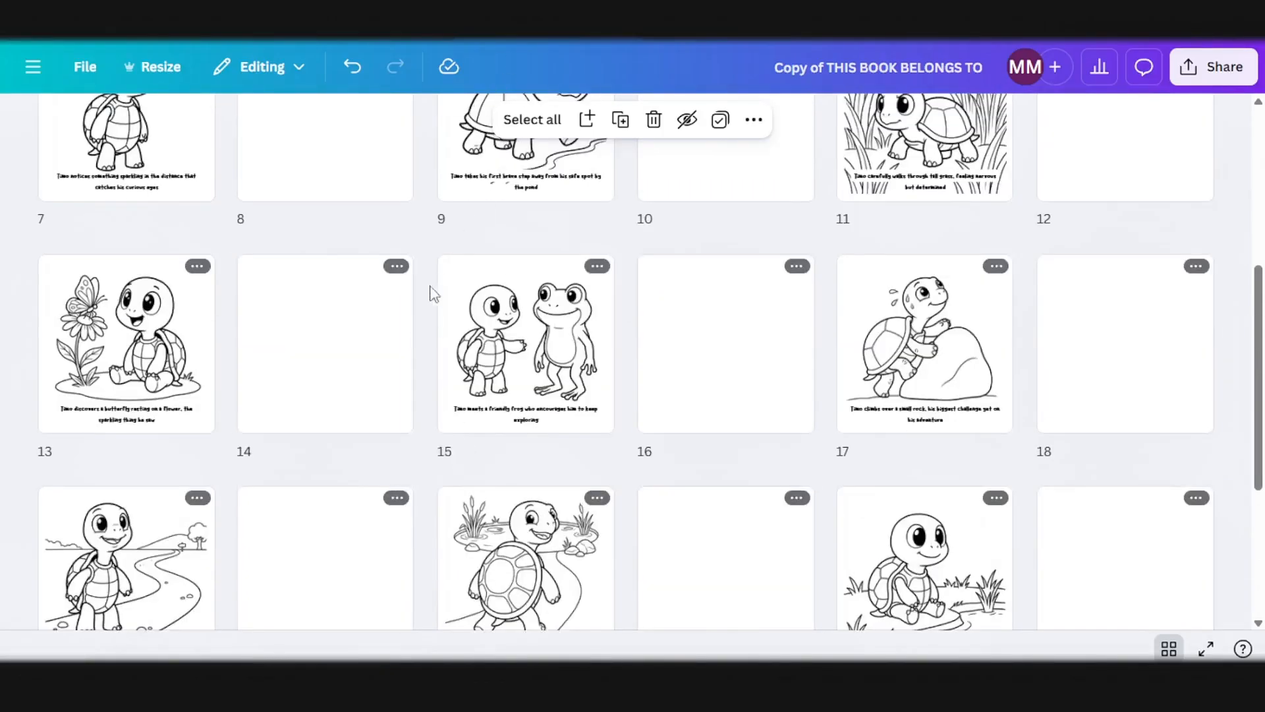
# Step: Make a copy of the By TFI Designs cover from the Canva home page, open the copy, and select its front cover image
pyautogui.moveTo(414, 305)
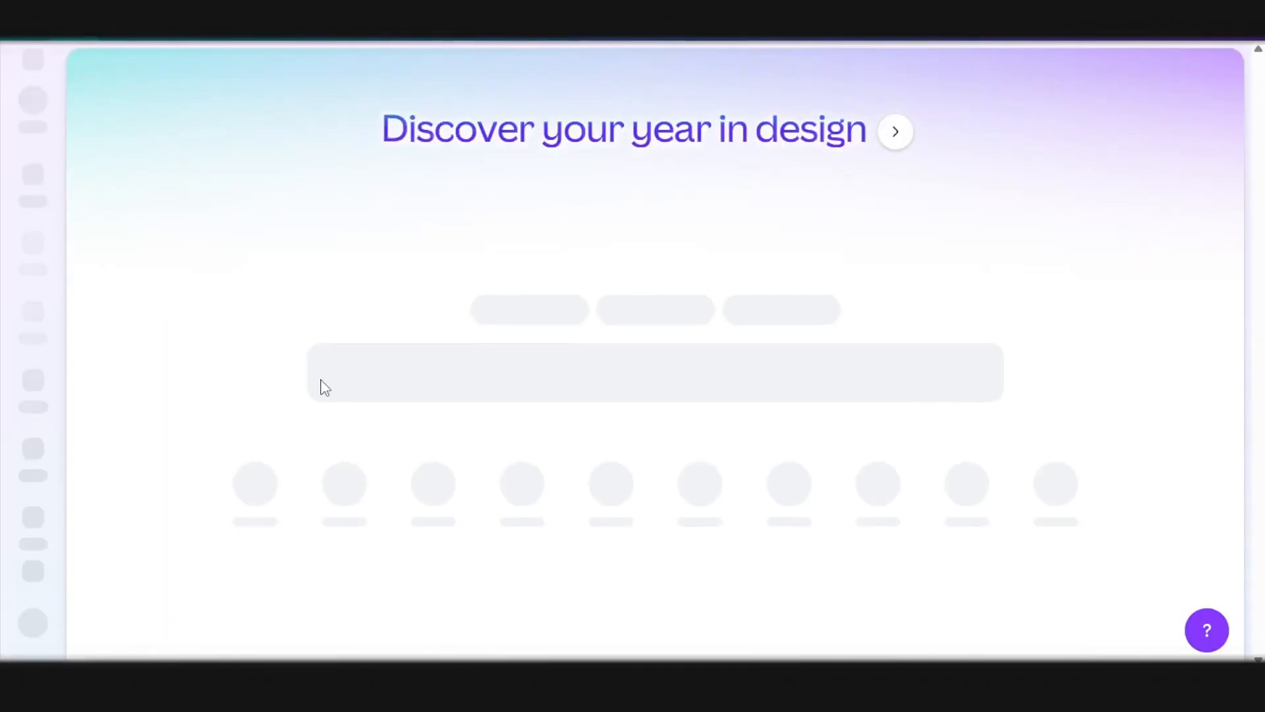
pyautogui.click(429, 239)
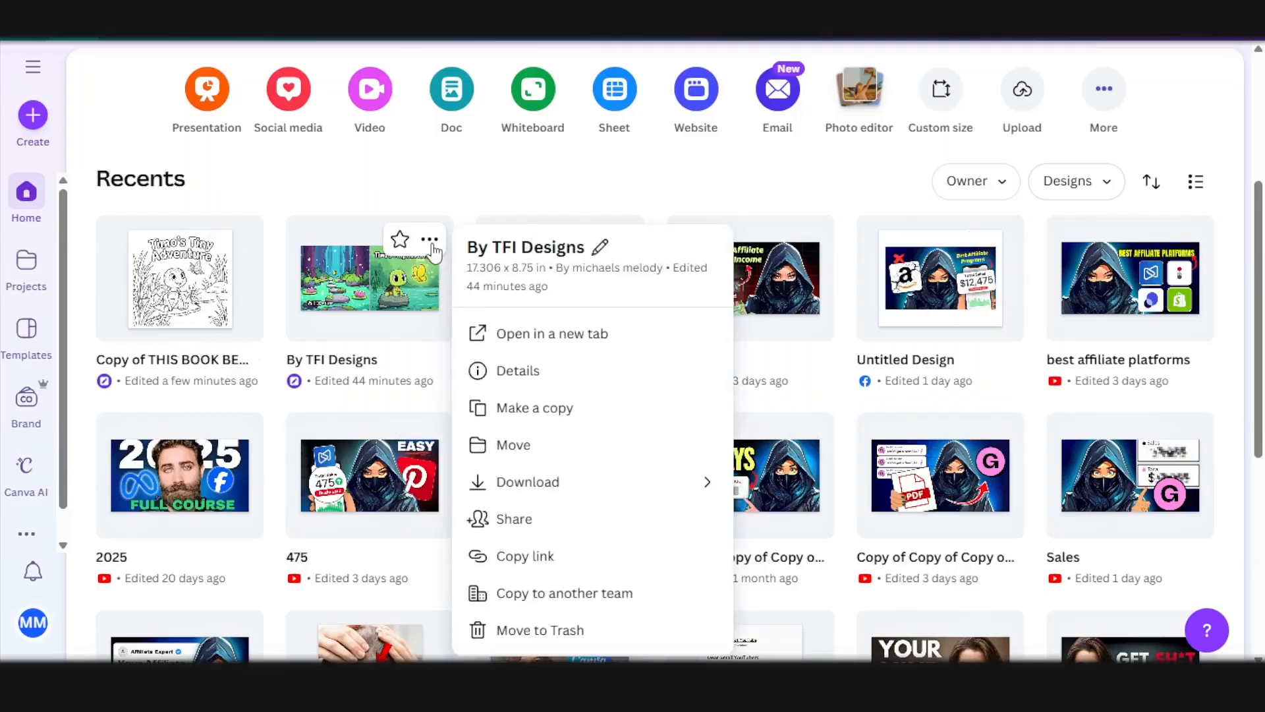
pyautogui.click(564, 410)
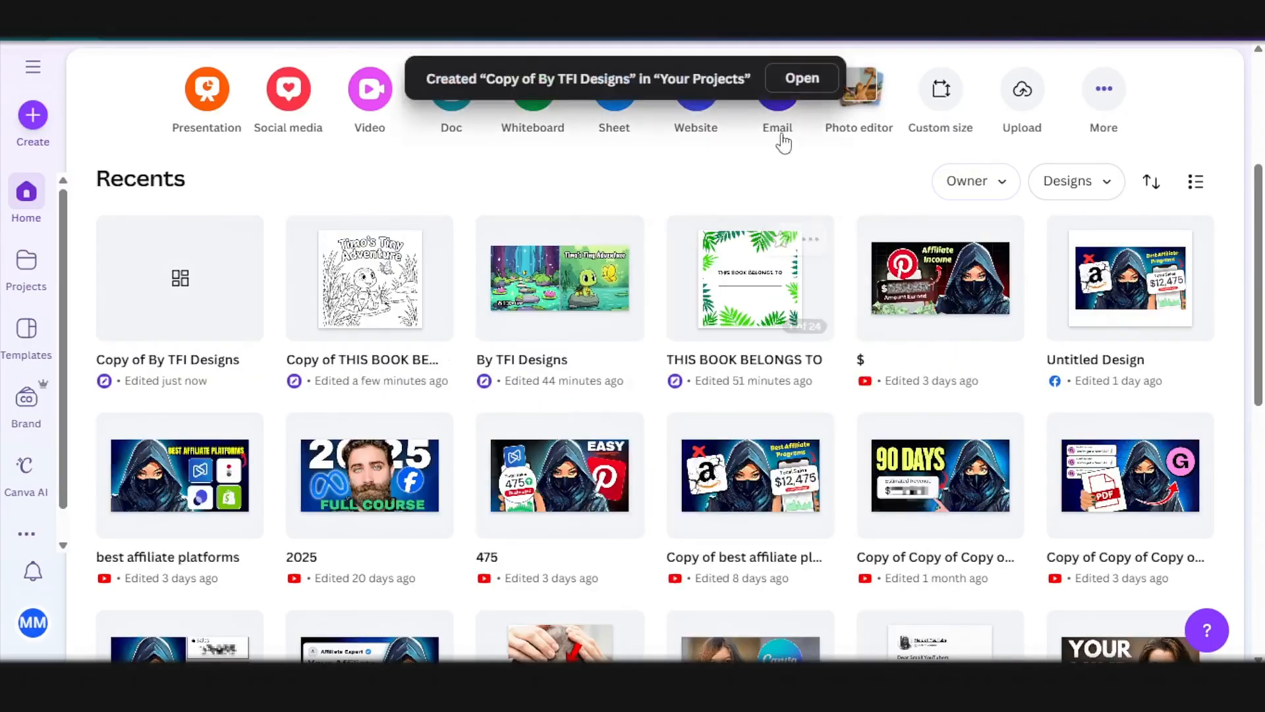
pyautogui.click(809, 79)
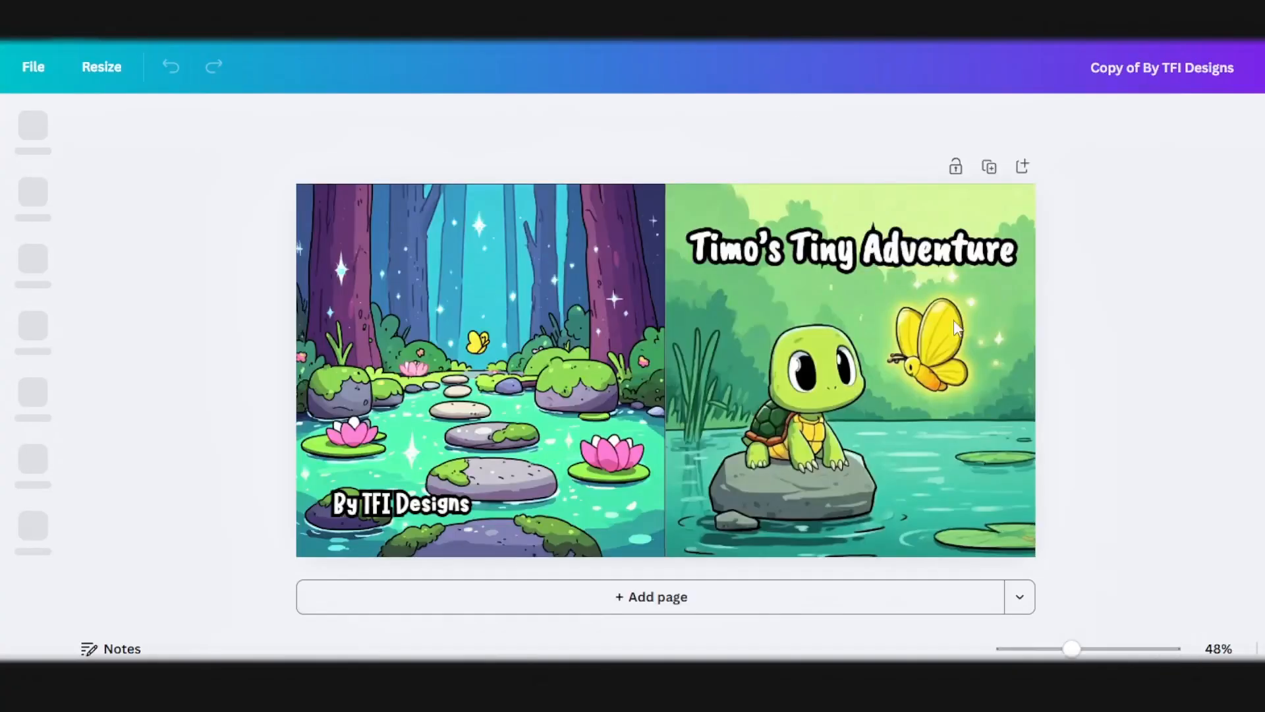
pyautogui.click(962, 342)
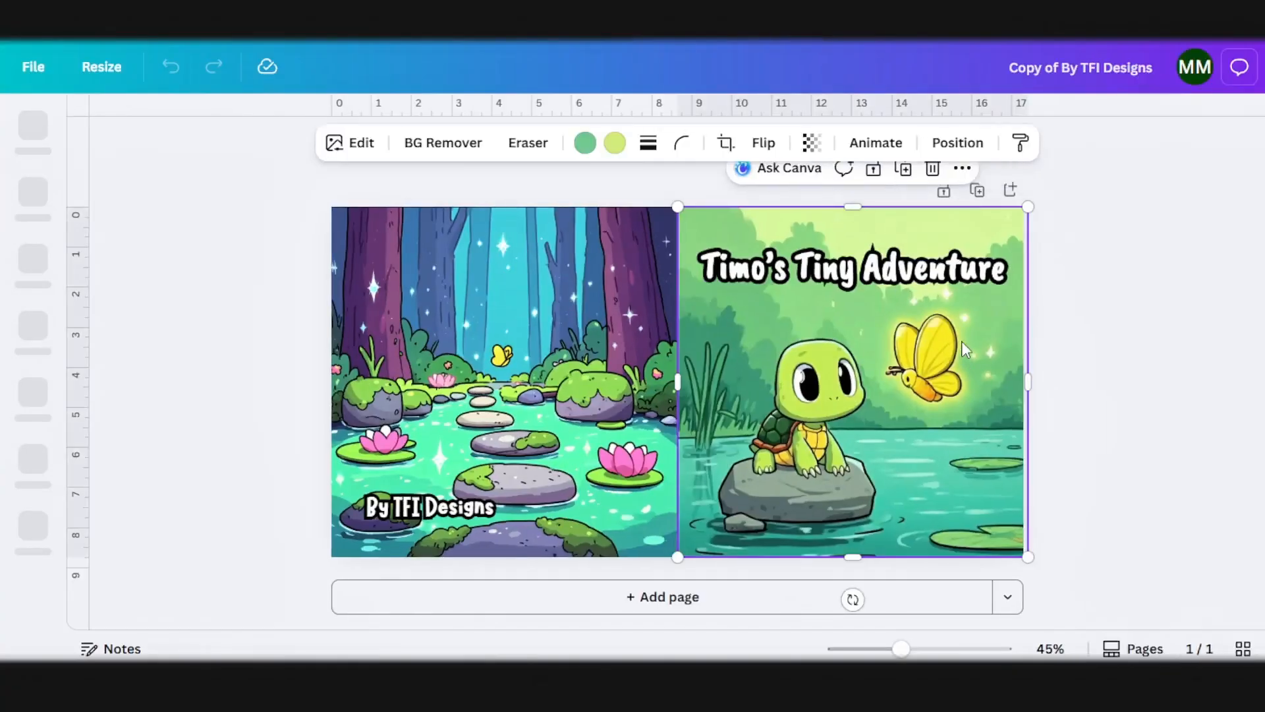
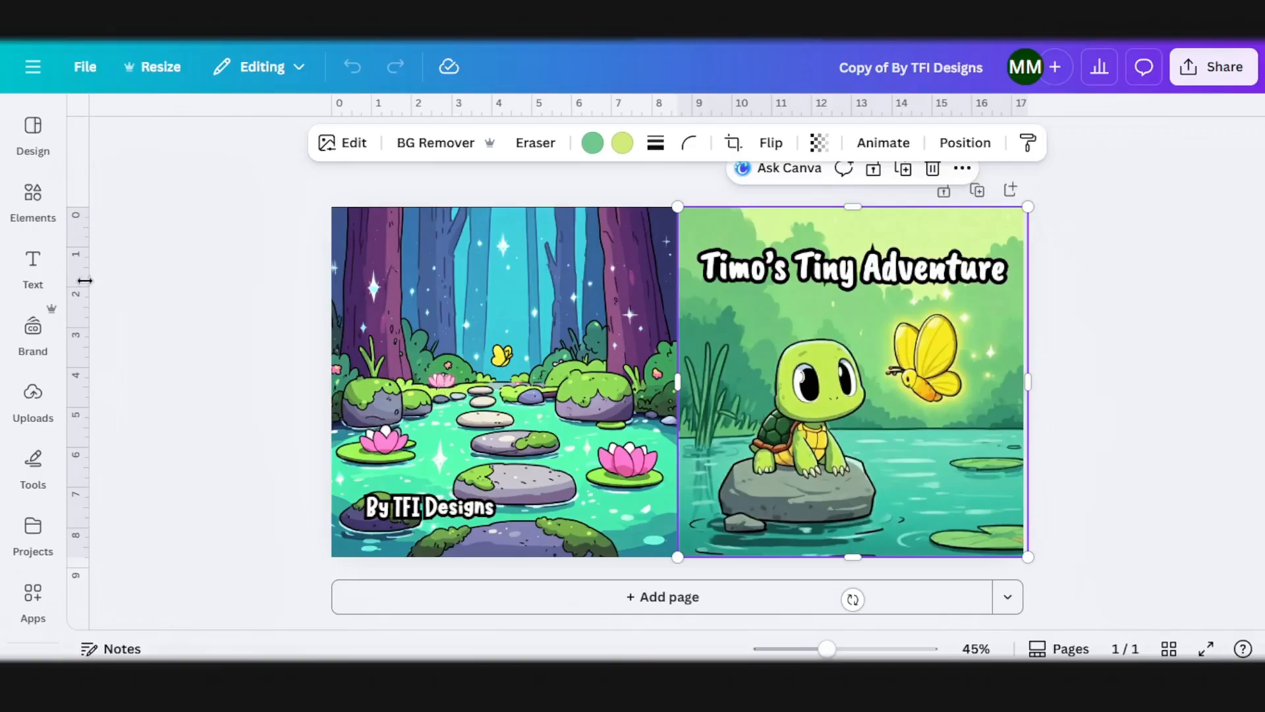
# Step: Add the full-color Timo's Tiny Adventure cover image from the Timo's Tiny Adventure-10p project folder to the cover
pyautogui.click(24, 409)
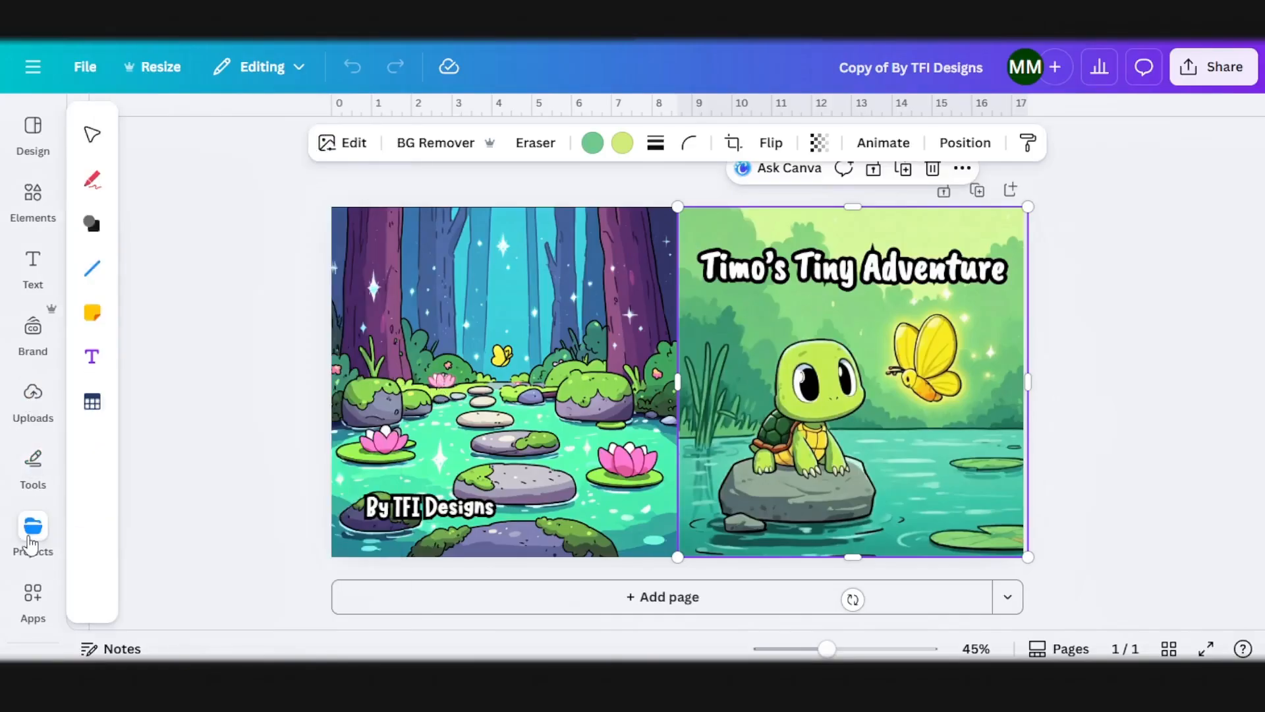
pyautogui.click(31, 542)
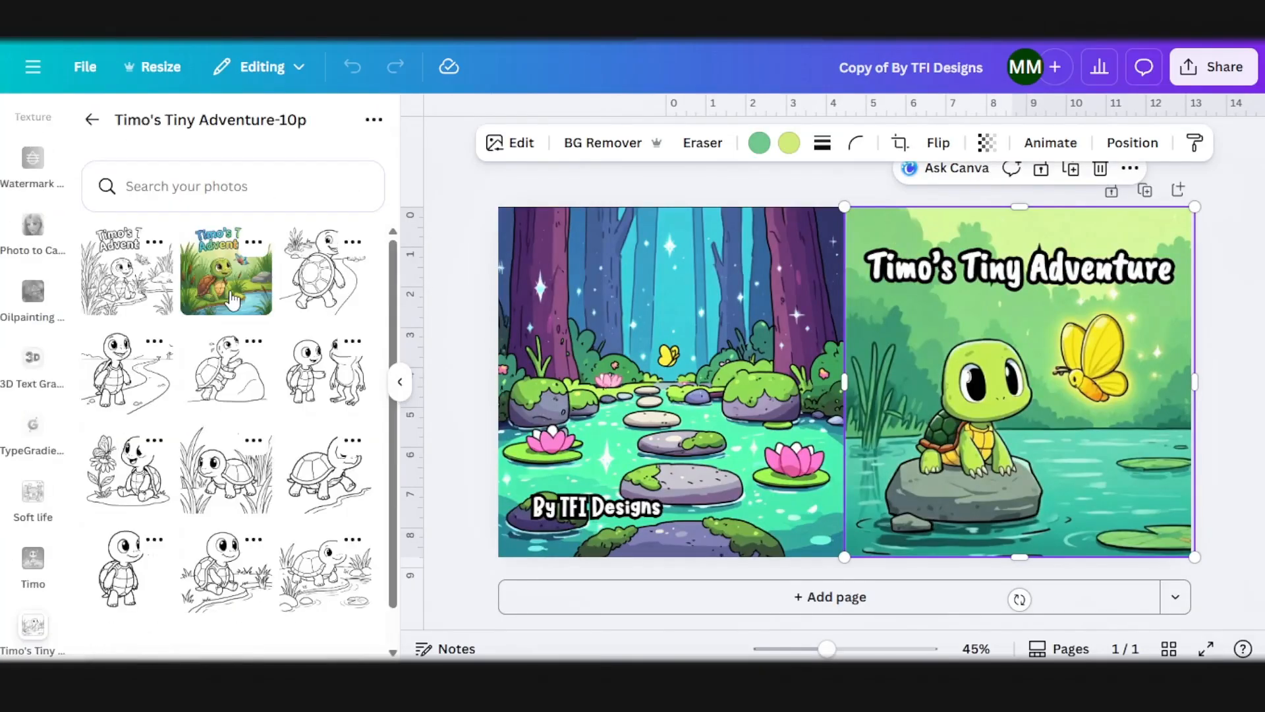
pyautogui.click(232, 300)
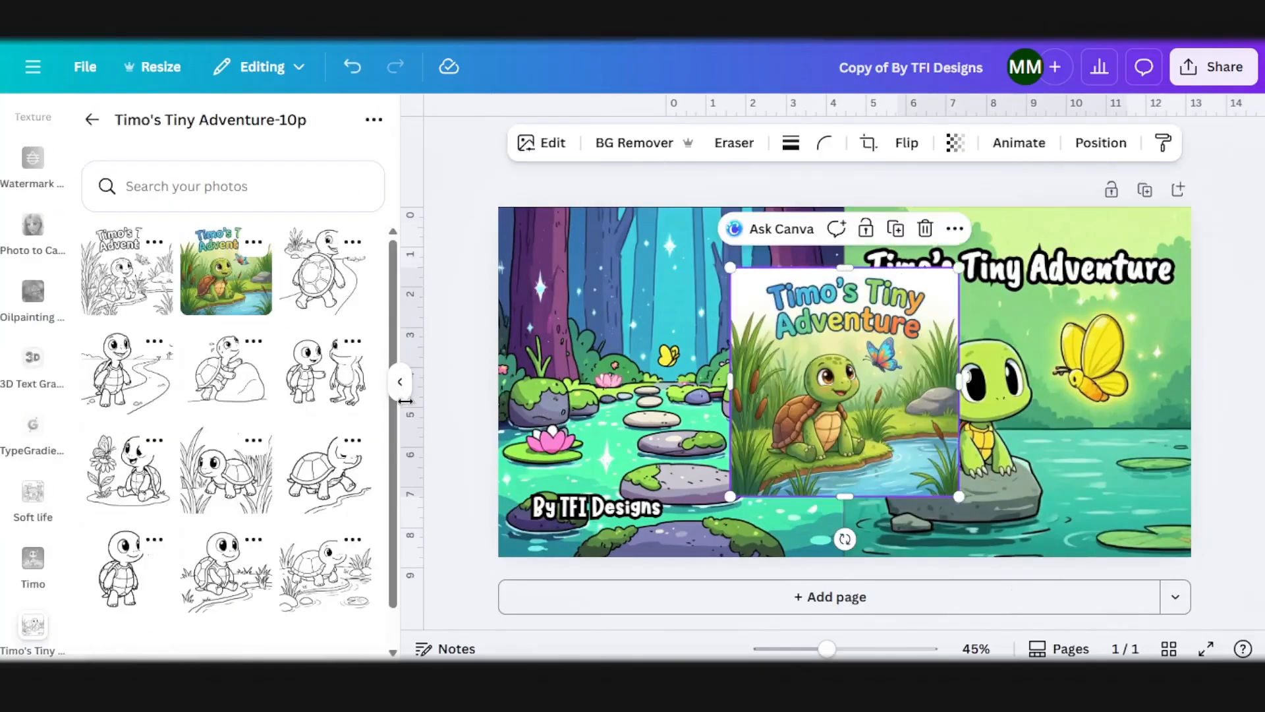
pyautogui.click(400, 382)
# Step: Replace the old front cover art with the new image scaled to fill the front cover, and delete the back cover's forest artwork
pyautogui.moveTo(781, 448); pyautogui.dragTo(900, 438)
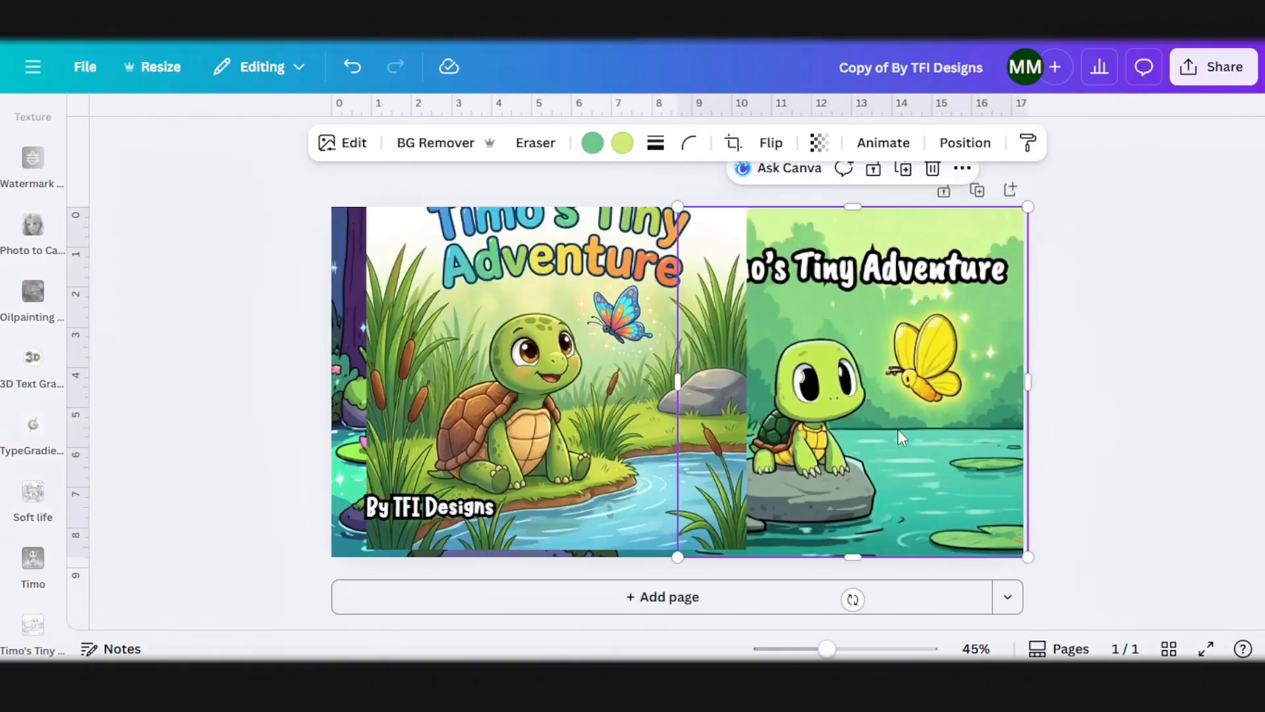
pyautogui.press('Delete')
pyautogui.moveTo(617, 373); pyautogui.dragTo(928, 410)
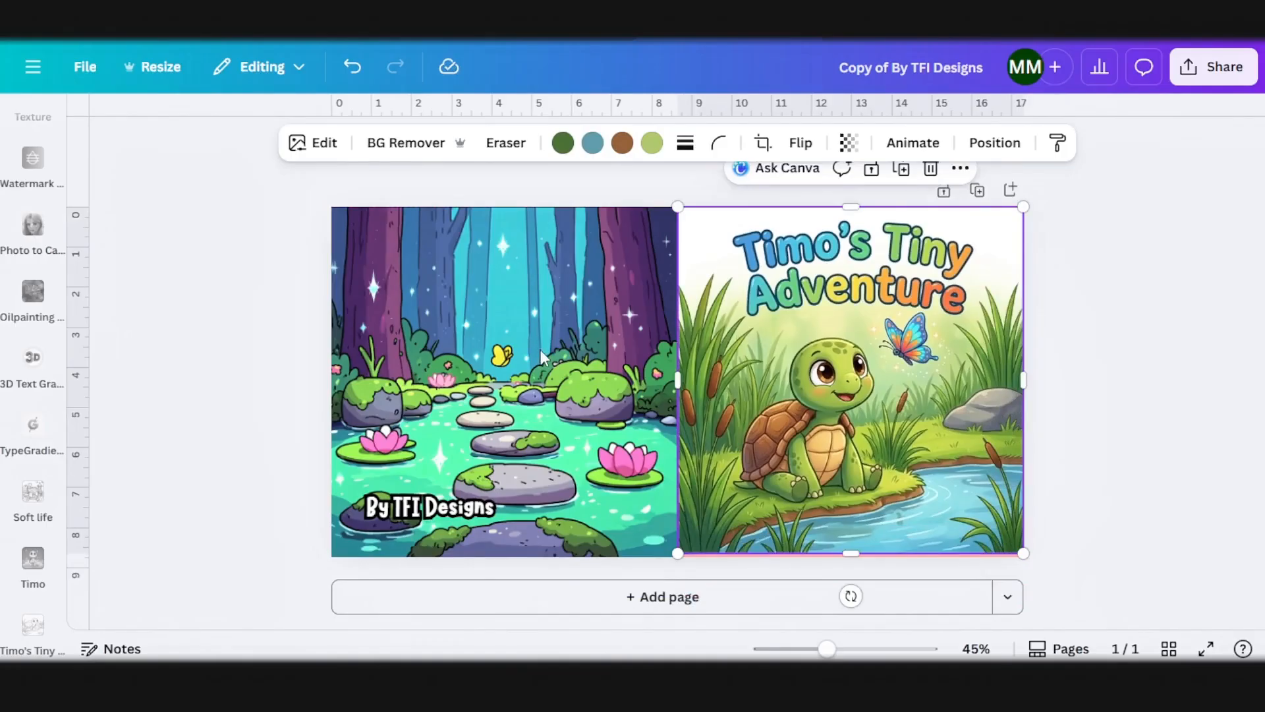
pyautogui.click(557, 359)
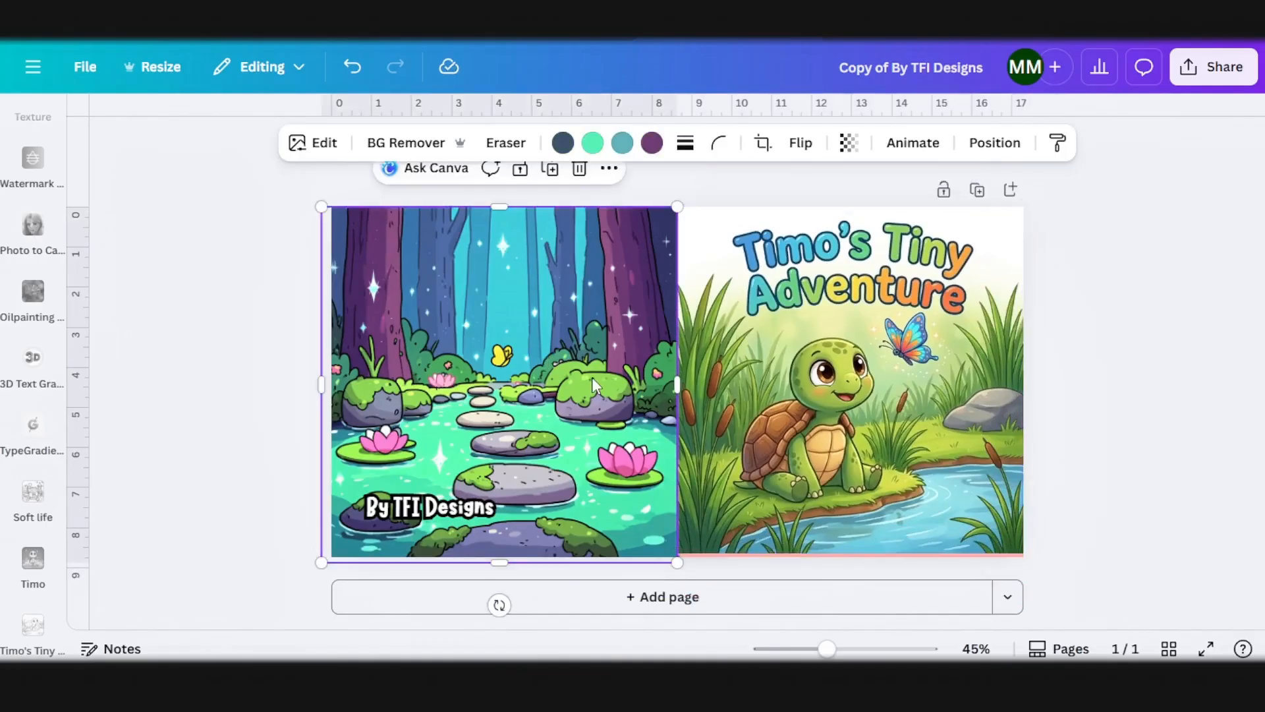
pyautogui.press('Delete')
# Step: Remove the Timo's Tiny Adventure lettering from the front cover image with Grab Text and reposition the image on the front cover
pyautogui.click(805, 275)
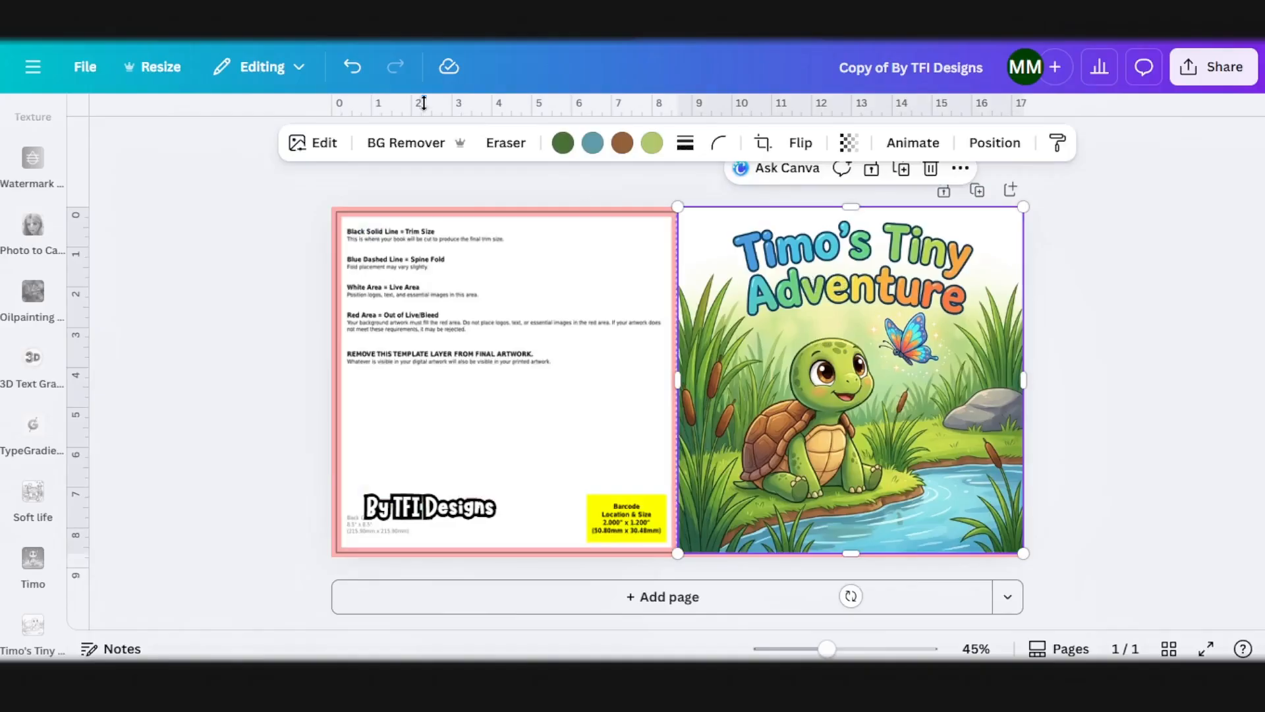
pyautogui.click(320, 146)
pyautogui.scroll(-3, 263, 276)
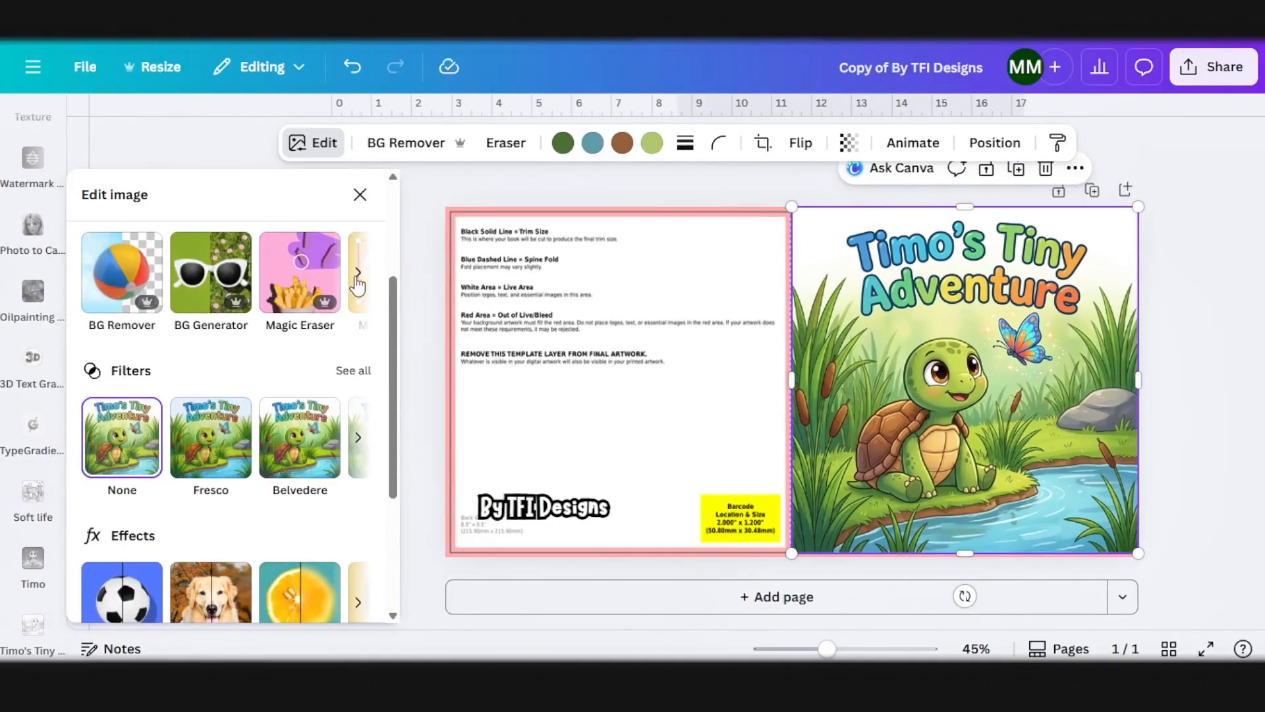
pyautogui.click(358, 272)
pyautogui.scroll(2, 206, 340)
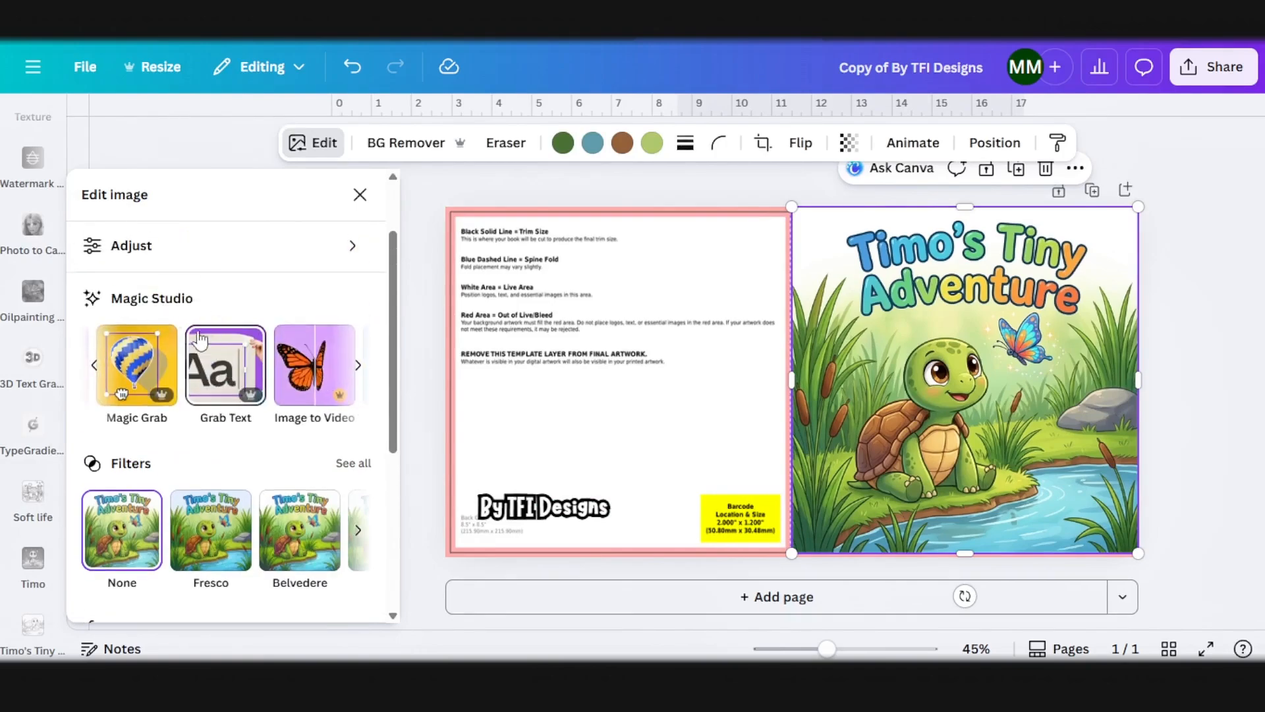
pyautogui.click(207, 339)
pyautogui.click(791, 138)
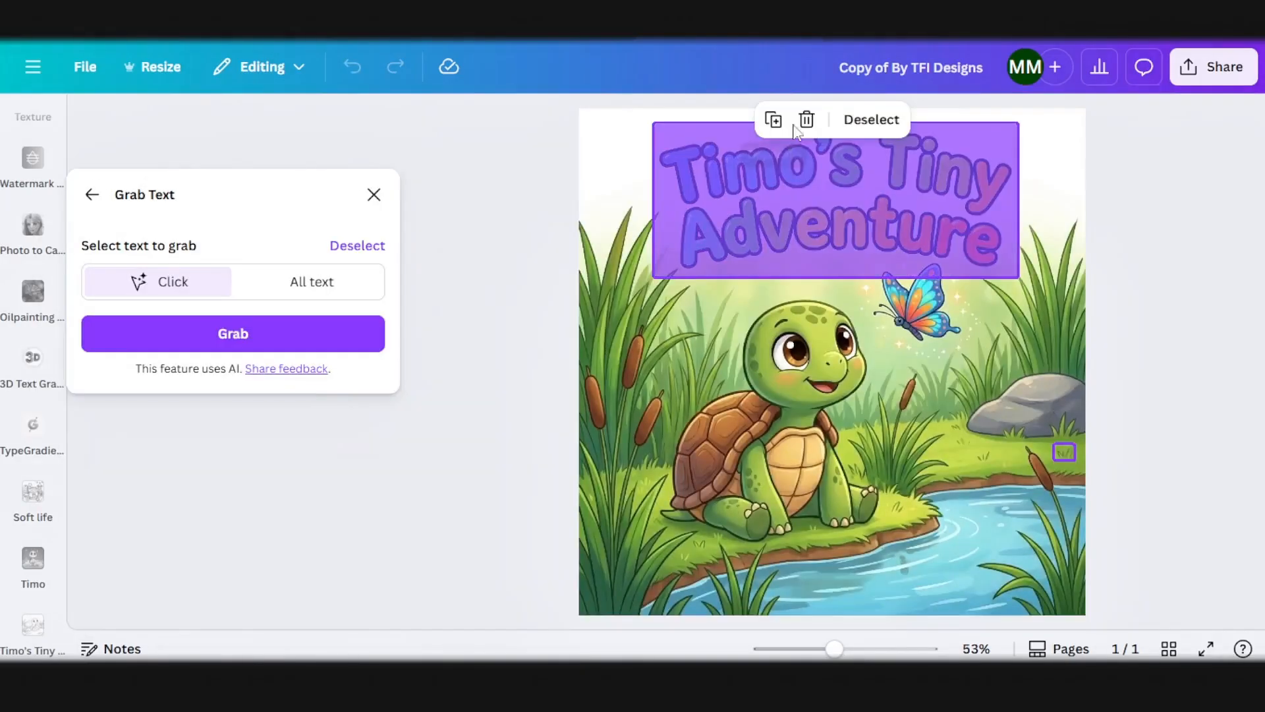
pyautogui.click(808, 119)
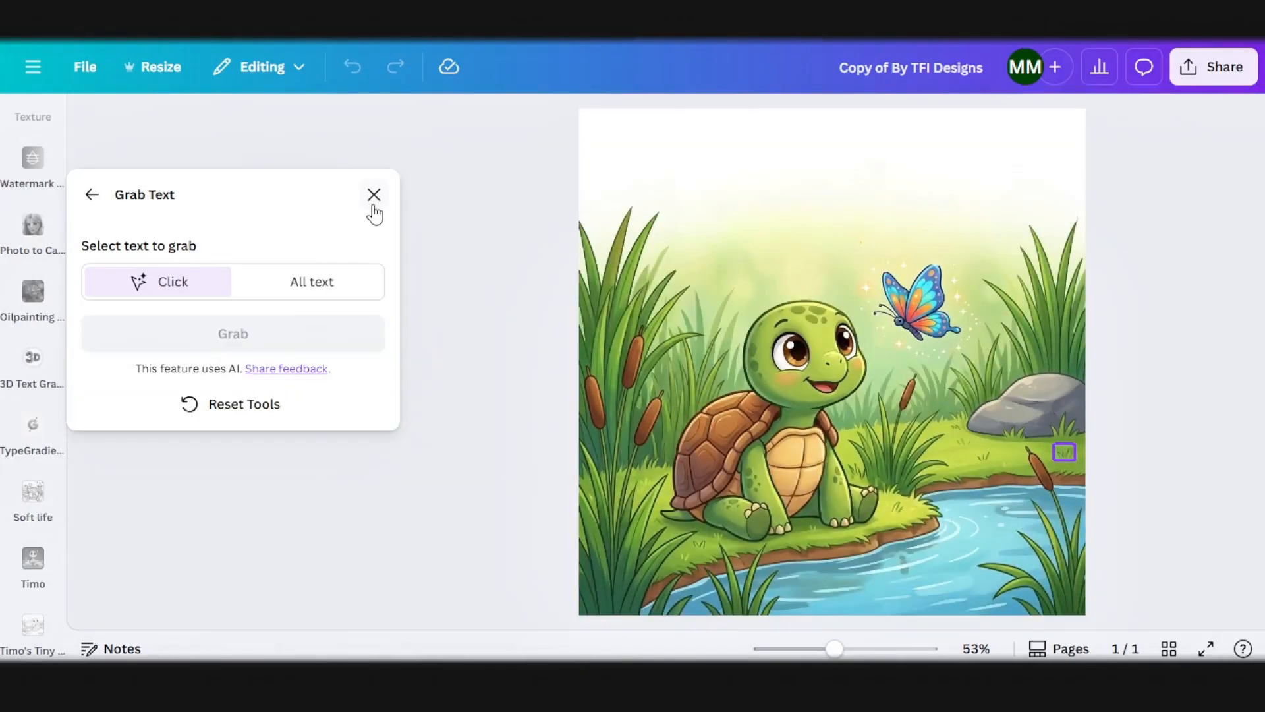
pyautogui.click(373, 204)
pyautogui.moveTo(825, 321); pyautogui.dragTo(641, 309)
pyautogui.click(892, 285)
# Step: Add a text box reading TIMO'S TINY ADVENTURE, enlarge it to size 51.7, and place it above the turtle on the front cover
pyautogui.scroll(20, 33, 249)
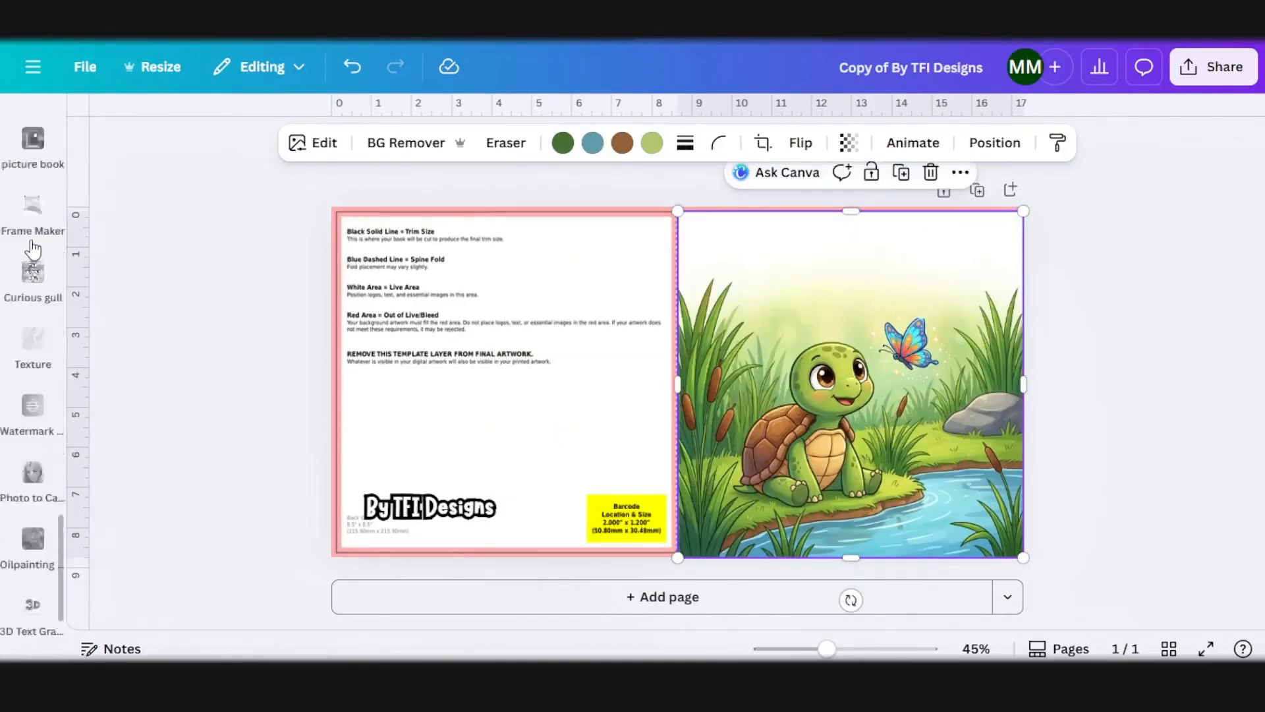
pyautogui.scroll(5, 33, 249)
pyautogui.click(33, 254)
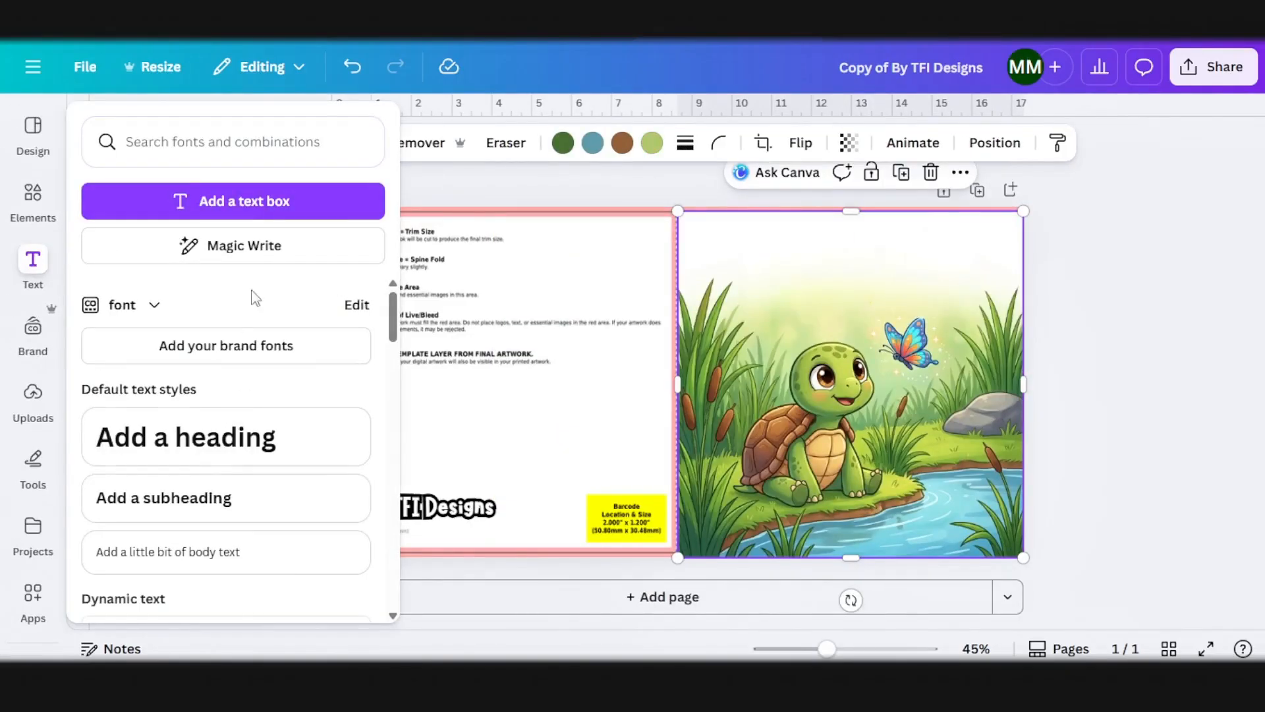
pyautogui.click(243, 202)
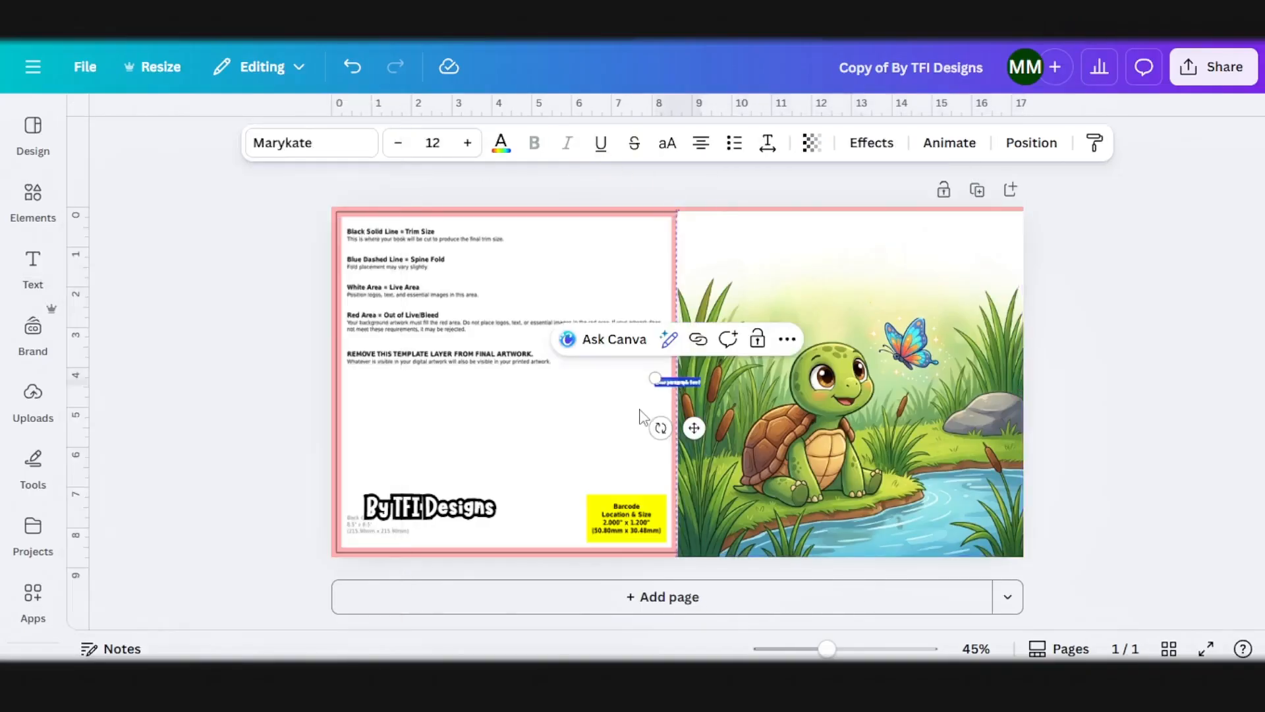
pyautogui.moveTo(659, 376); pyautogui.dragTo(508, 353)
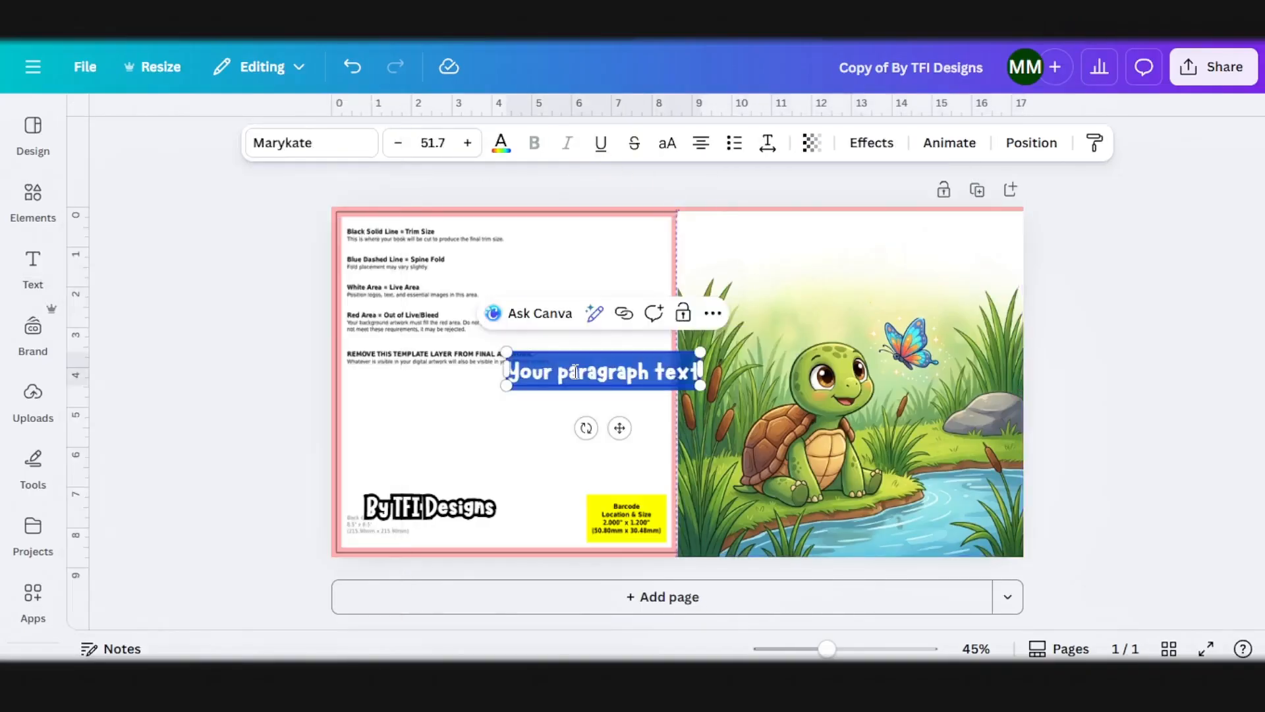
pyautogui.write("TIMO'S TINY ADVENTURE")
pyautogui.click(731, 441)
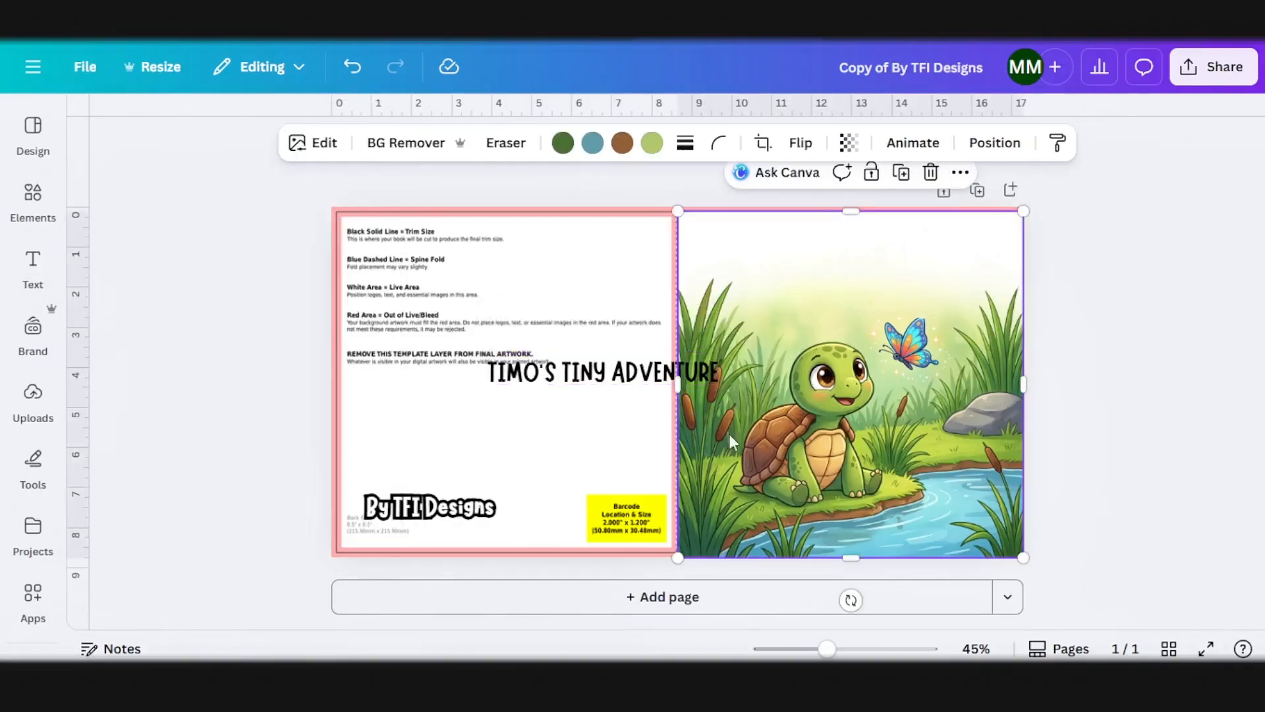
pyautogui.click(655, 376)
pyautogui.moveTo(615, 430); pyautogui.dragTo(860, 331)
# Step: Set the cover title's font to Wedges and its text color to white
pyautogui.click(307, 142)
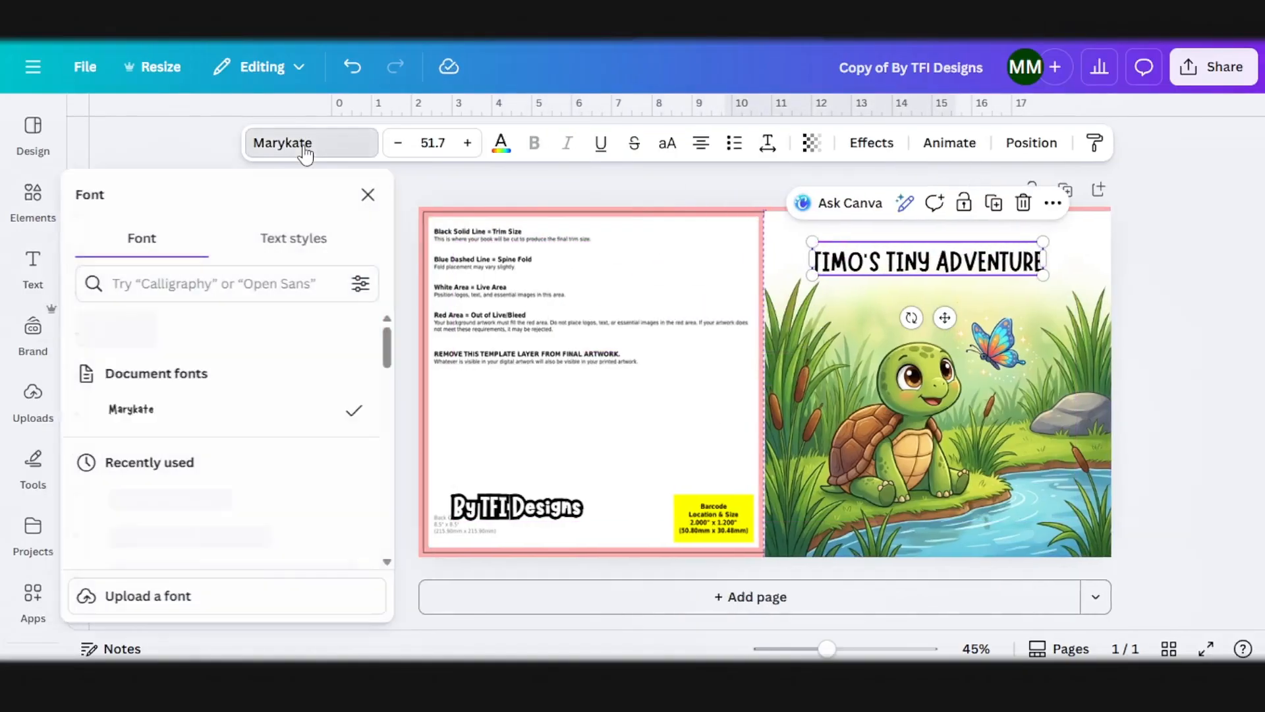
pyautogui.click(178, 440)
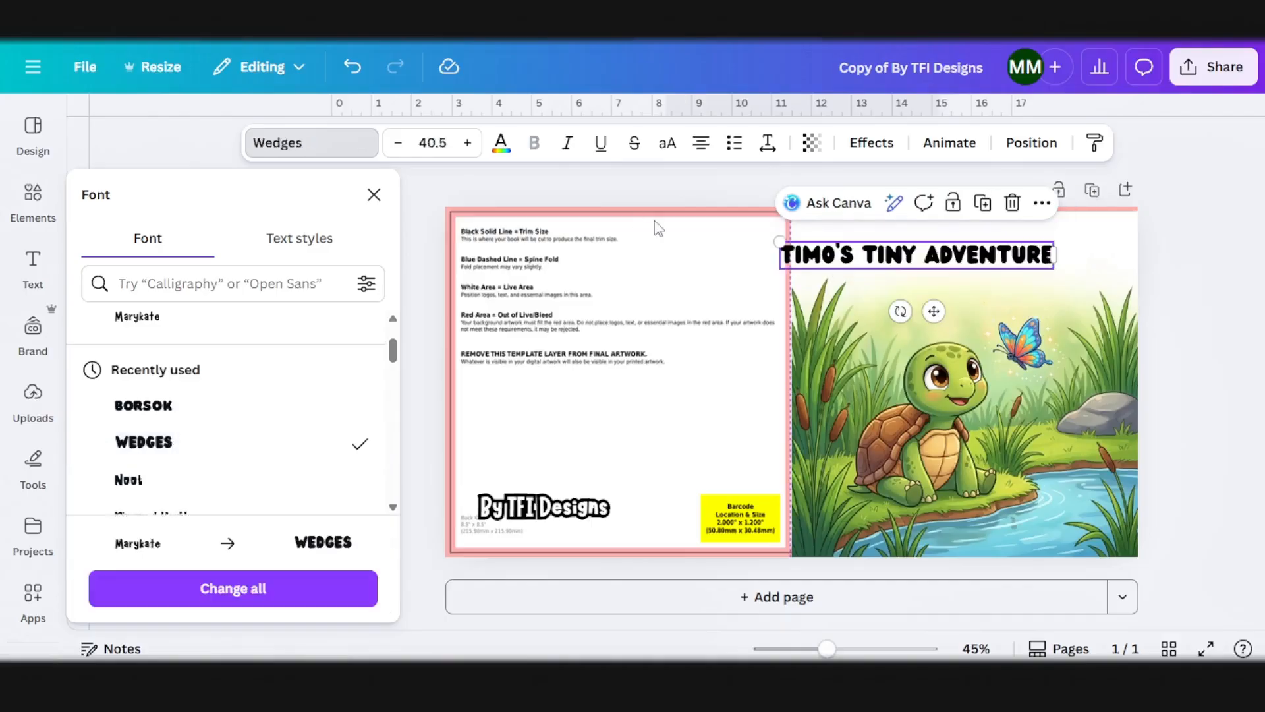
pyautogui.click(501, 145)
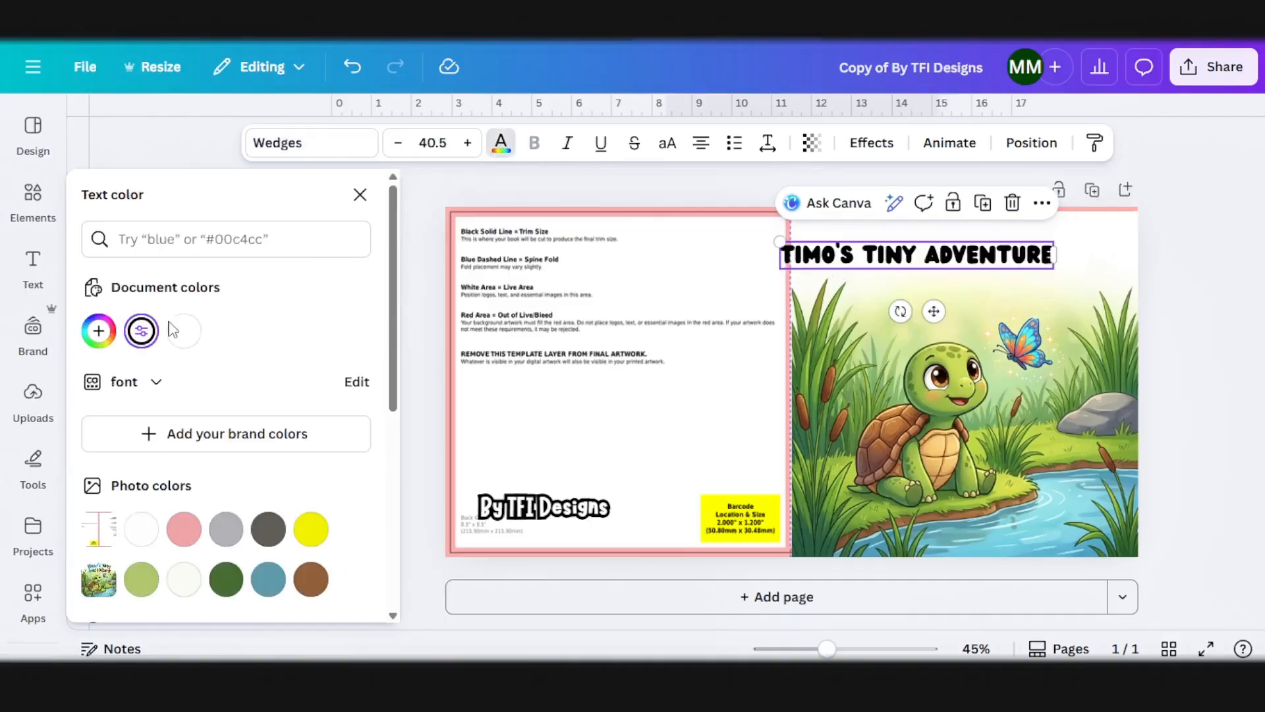
pyautogui.click(187, 343)
# Step: Apply the Outline text effect to the cover title in black with a thickness of 200
pyautogui.click(871, 142)
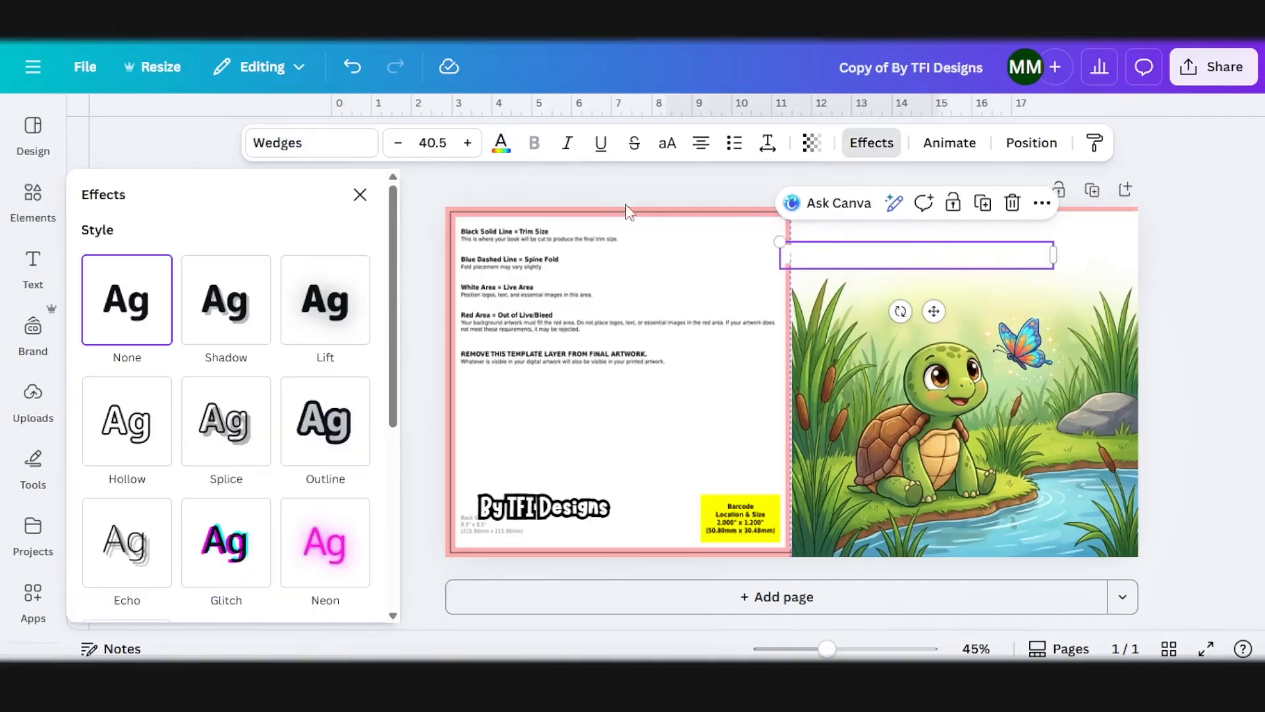
pyautogui.click(310, 455)
pyautogui.click(357, 585)
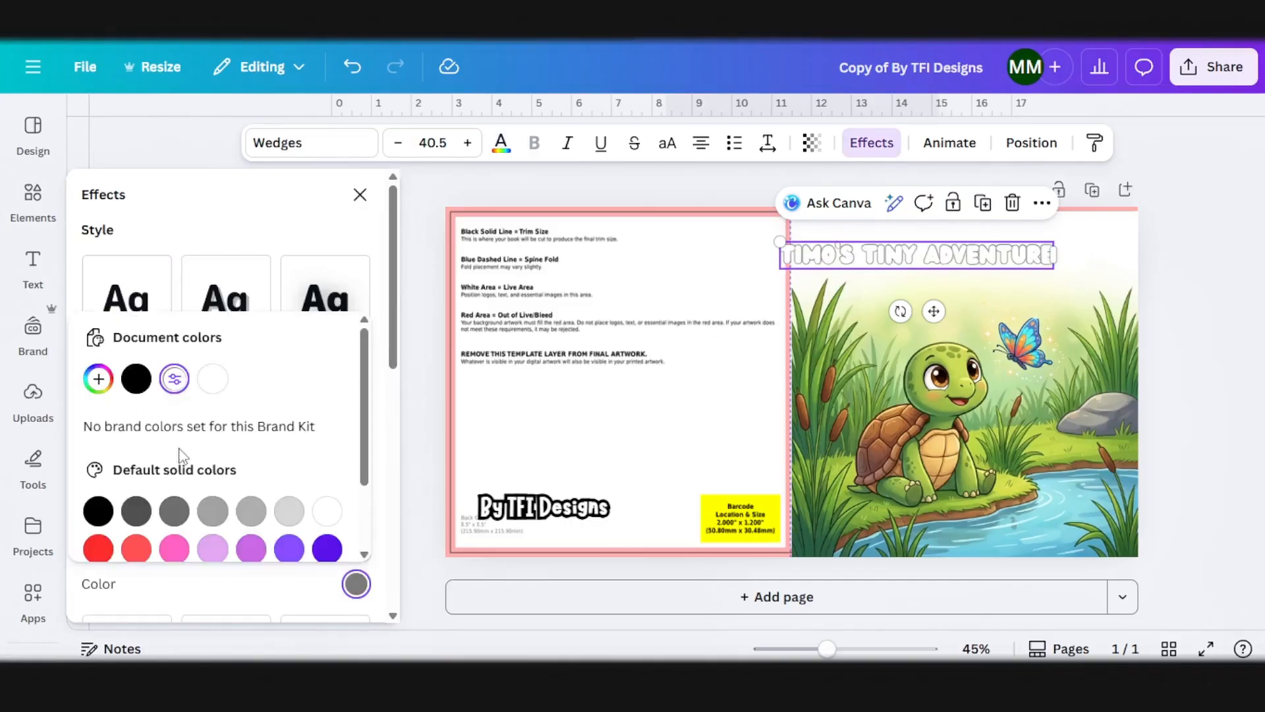
pyautogui.click(133, 377)
pyautogui.moveTo(129, 543); pyautogui.dragTo(249, 514)
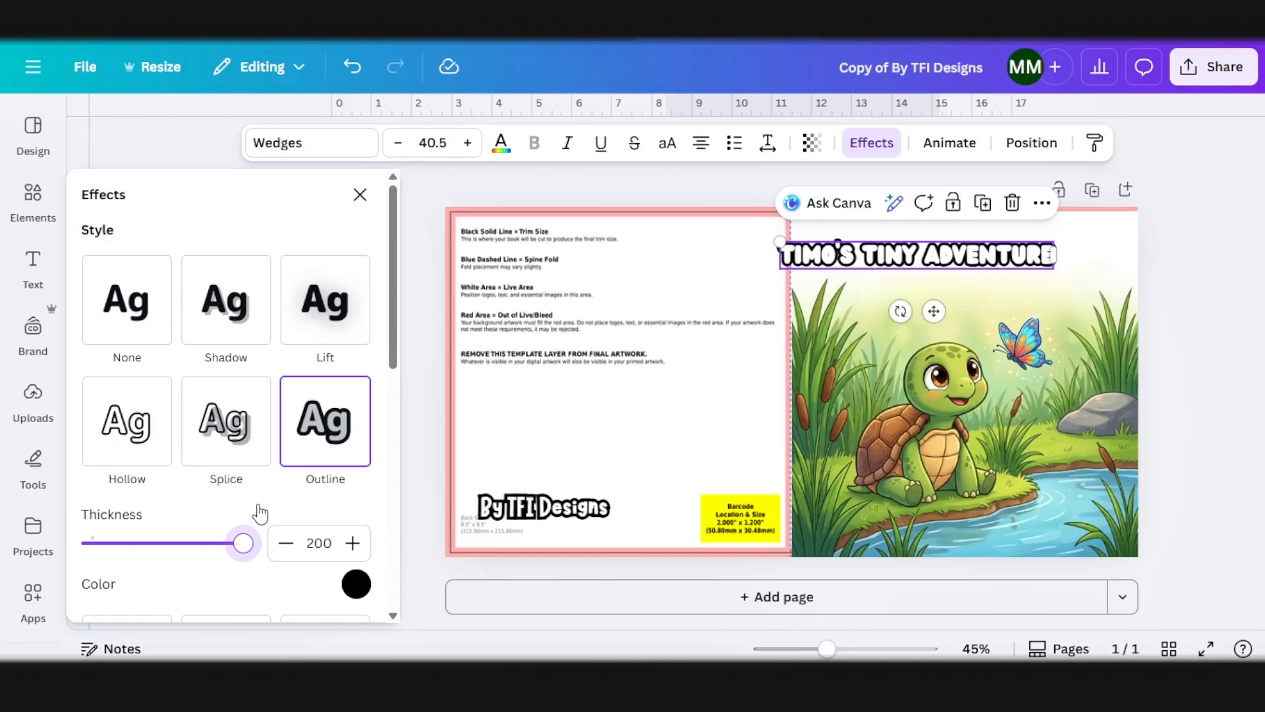
# Step: Enlarge the cover title to size 44.9 and center it across the front cover
pyautogui.moveTo(777, 247)
pyautogui.mouseDown()
pyautogui.moveTo(740, 248)
pyautogui.moveTo(761, 254)
pyautogui.mouseUp()
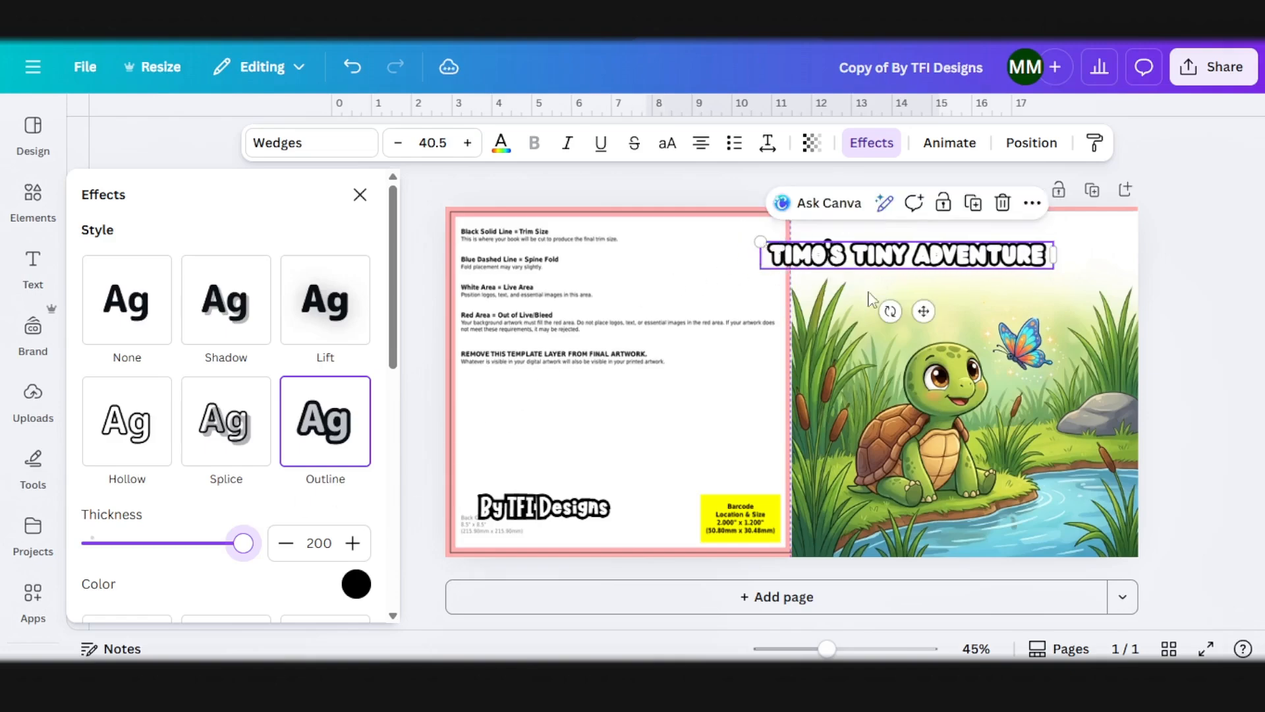
pyautogui.moveTo(924, 311); pyautogui.dragTo(976, 295)
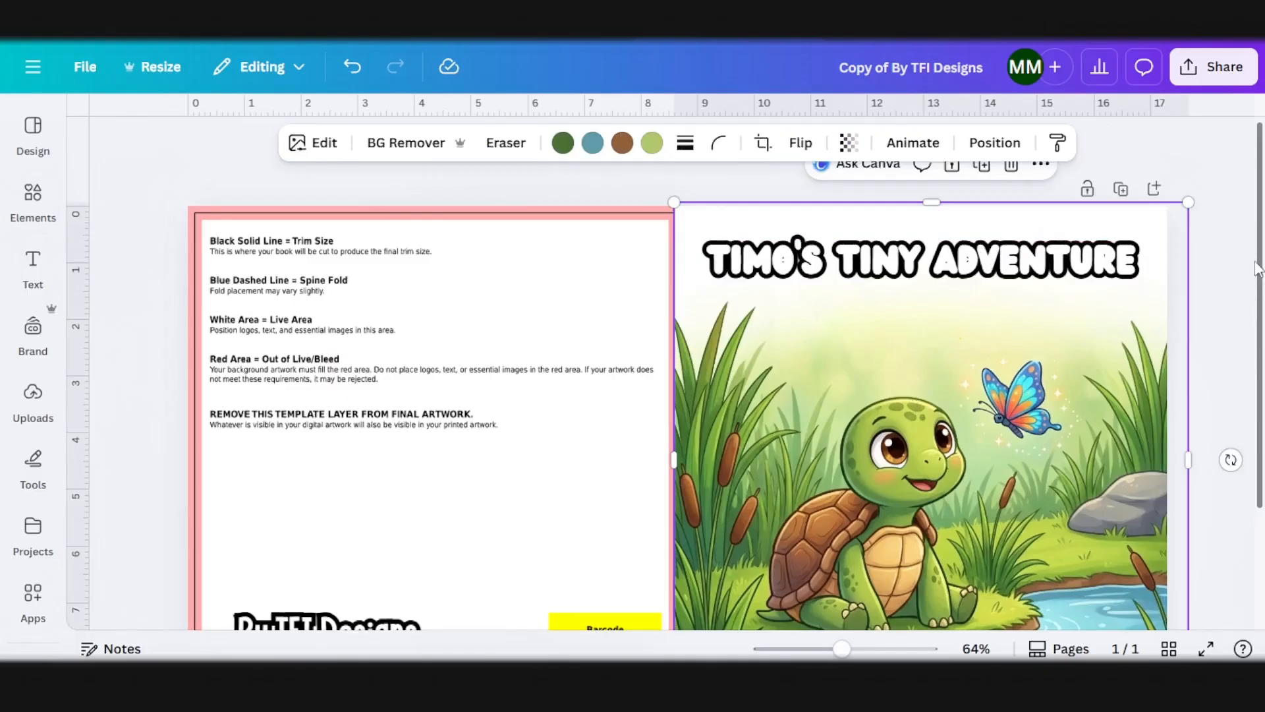
pyautogui.click(1197, 288)
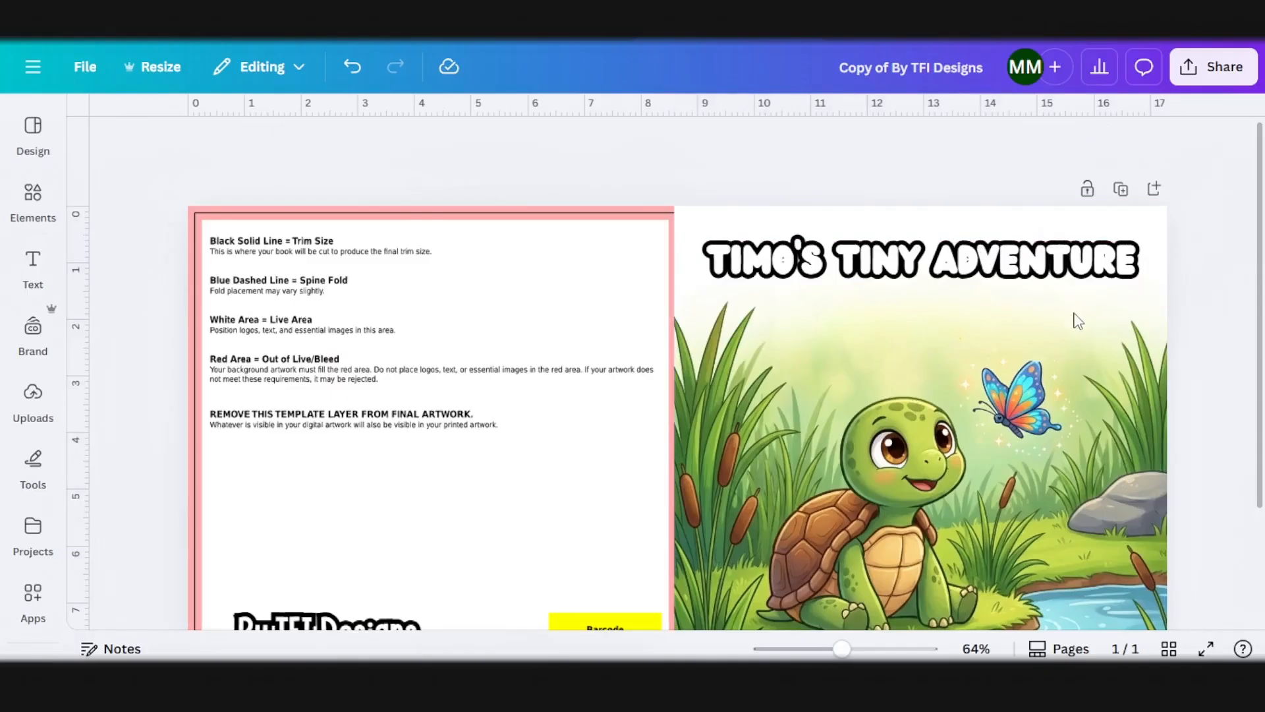
# Step: Duplicate the cover title, change the copy's text to STORY COLORING BOOK, and place it beneath the title
pyautogui.click(942, 263)
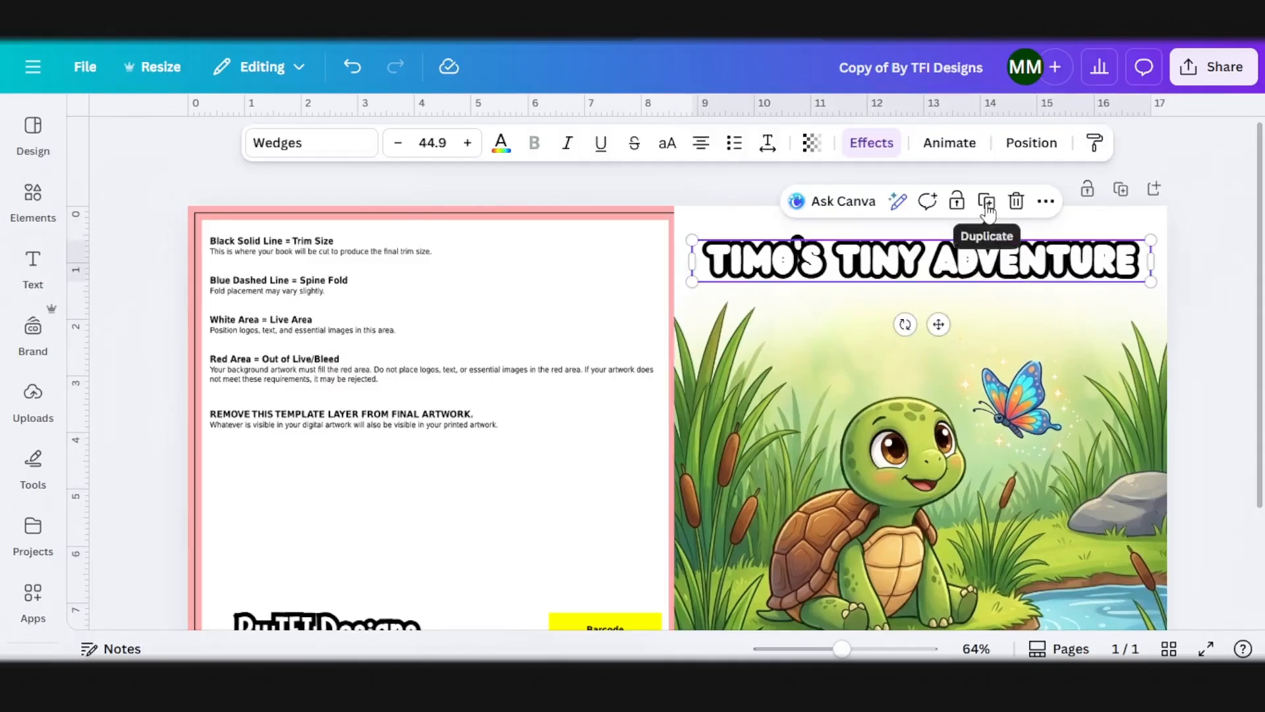
pyautogui.click(986, 198)
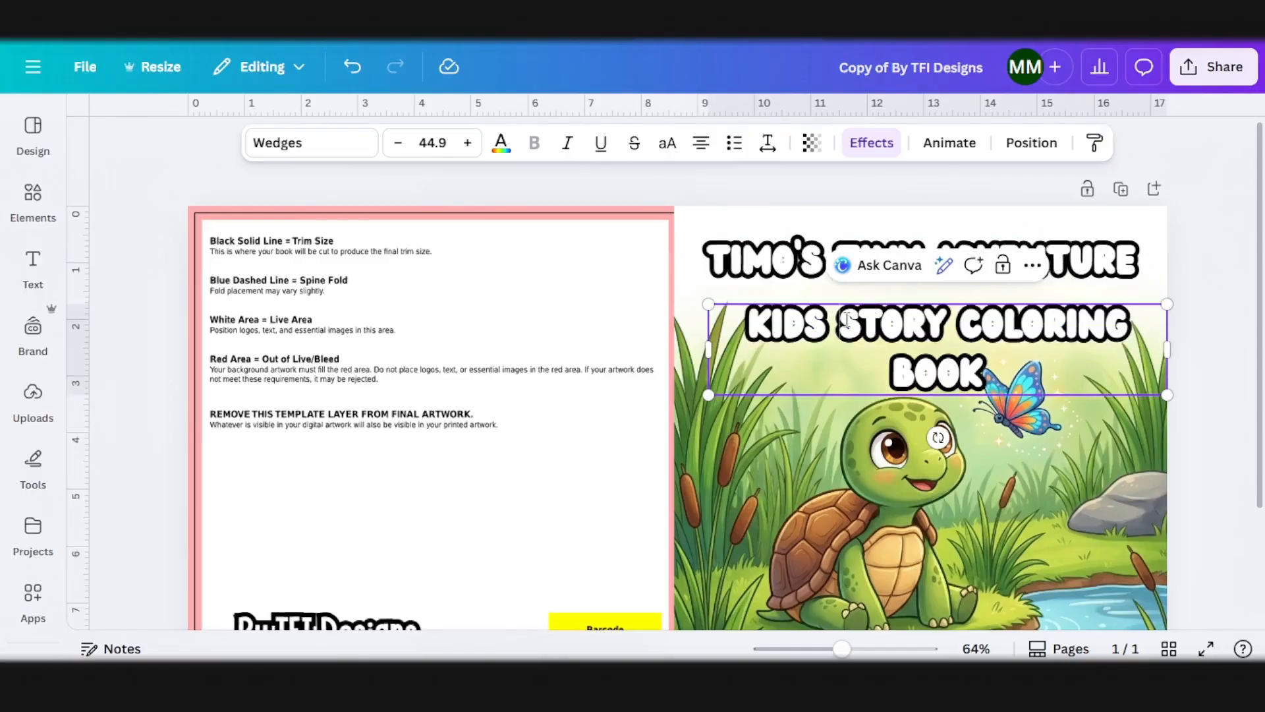
pyautogui.press('BackSpace')
pyautogui.press('BackSpace')
pyautogui.press('BackSpace')
pyautogui.press('BackSpace')
pyautogui.press('BackSpace')
pyautogui.click(989, 333)
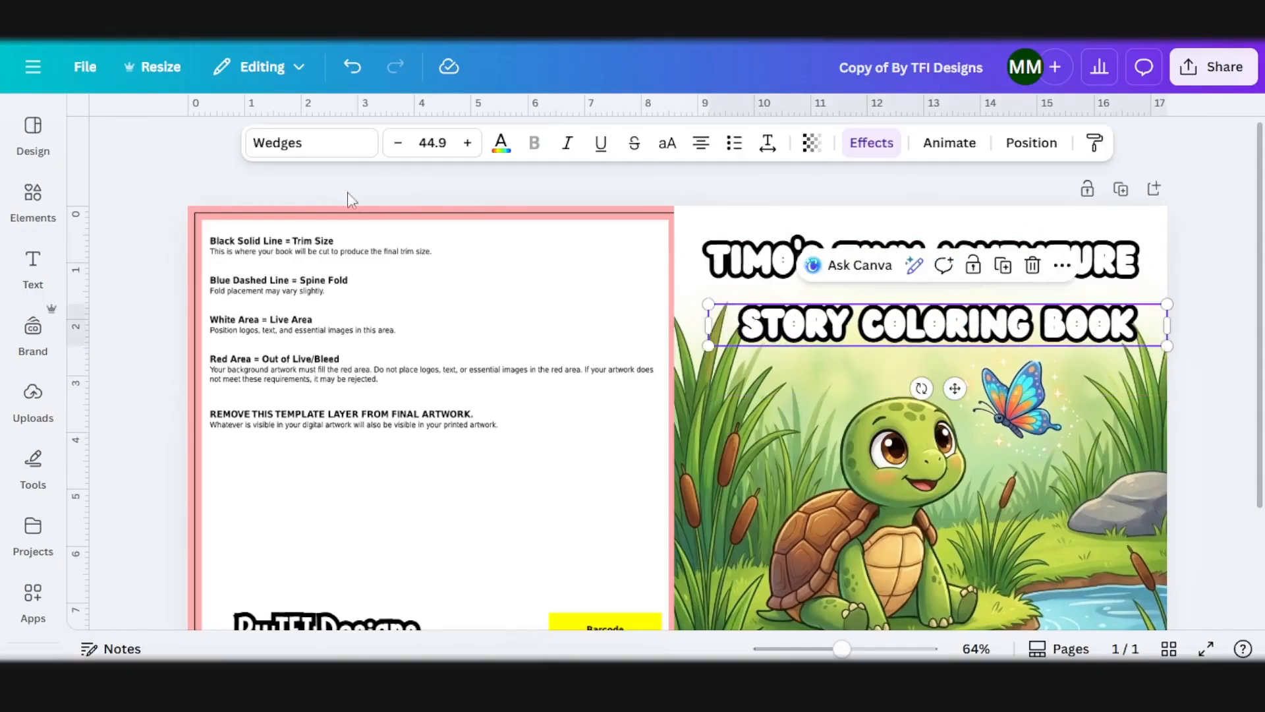
# Step: Change the STORY COLORING BOOK subtitle's font to Open Sauce and remove its Outline effect
pyautogui.click(343, 142)
pyautogui.scroll(-3, 202, 448)
pyautogui.scroll(-3, 199, 456)
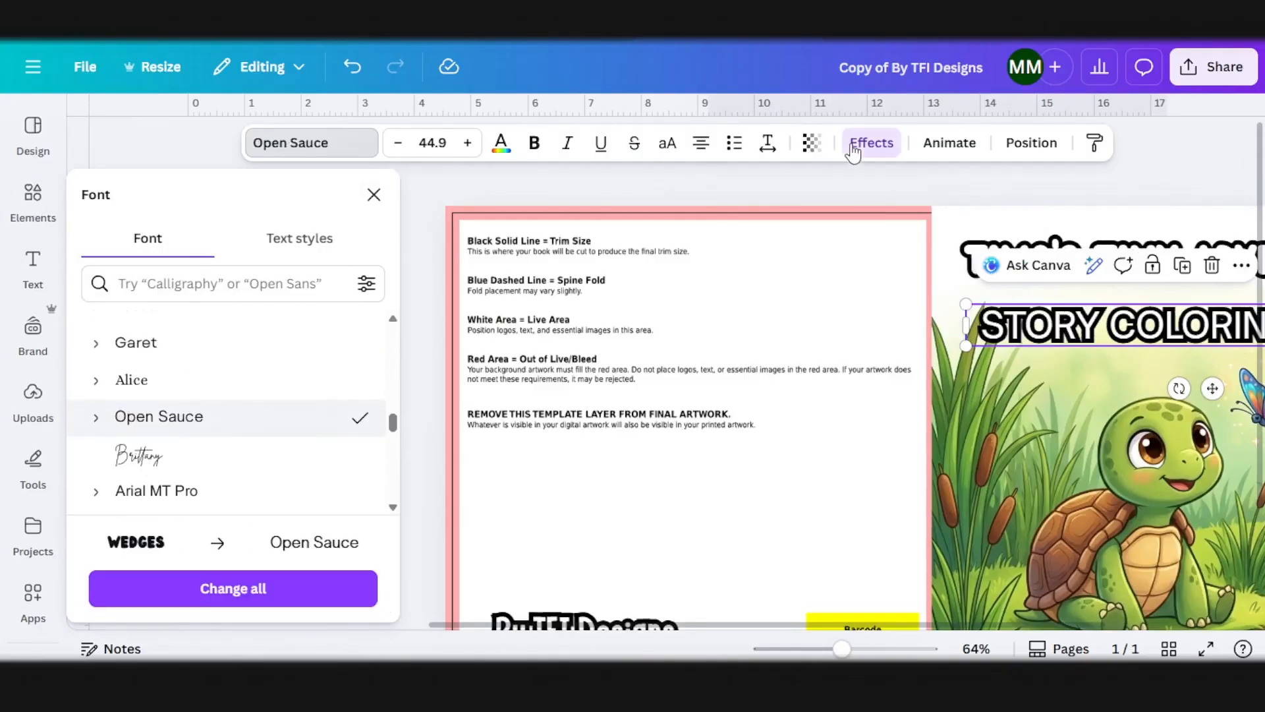
pyautogui.click(870, 143)
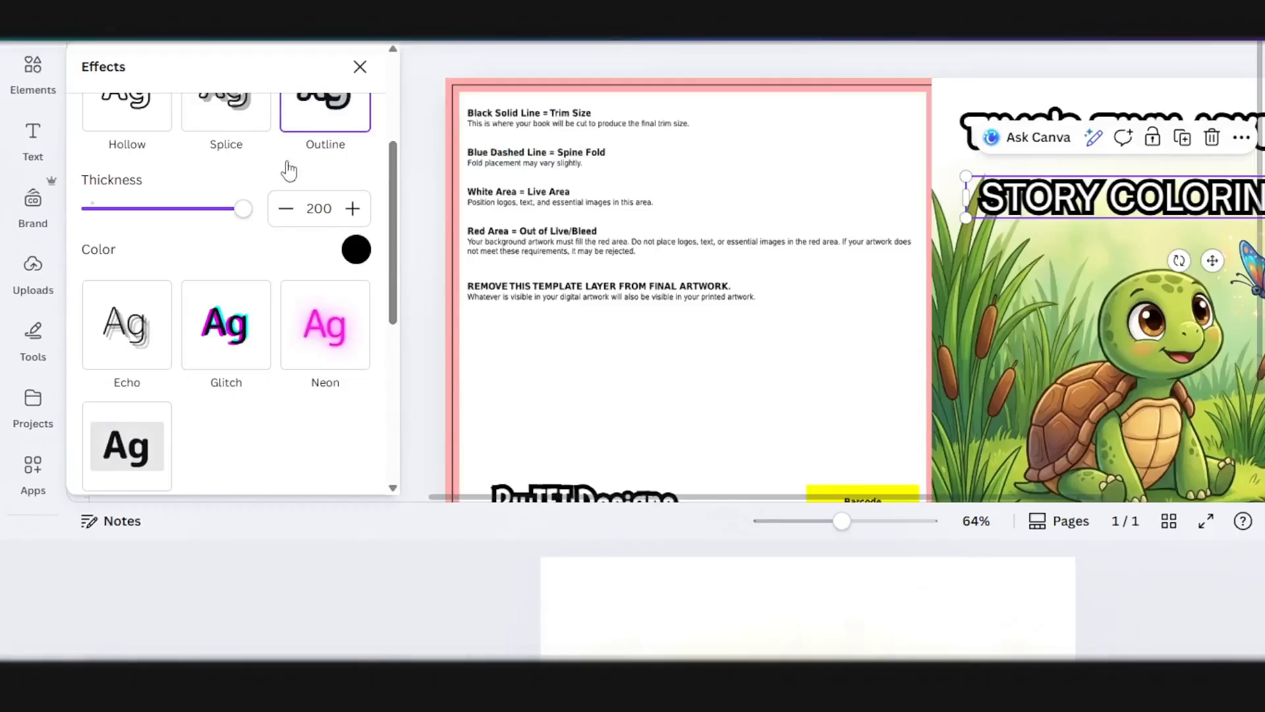
pyautogui.scroll(3, 165, 414)
pyautogui.click(129, 208)
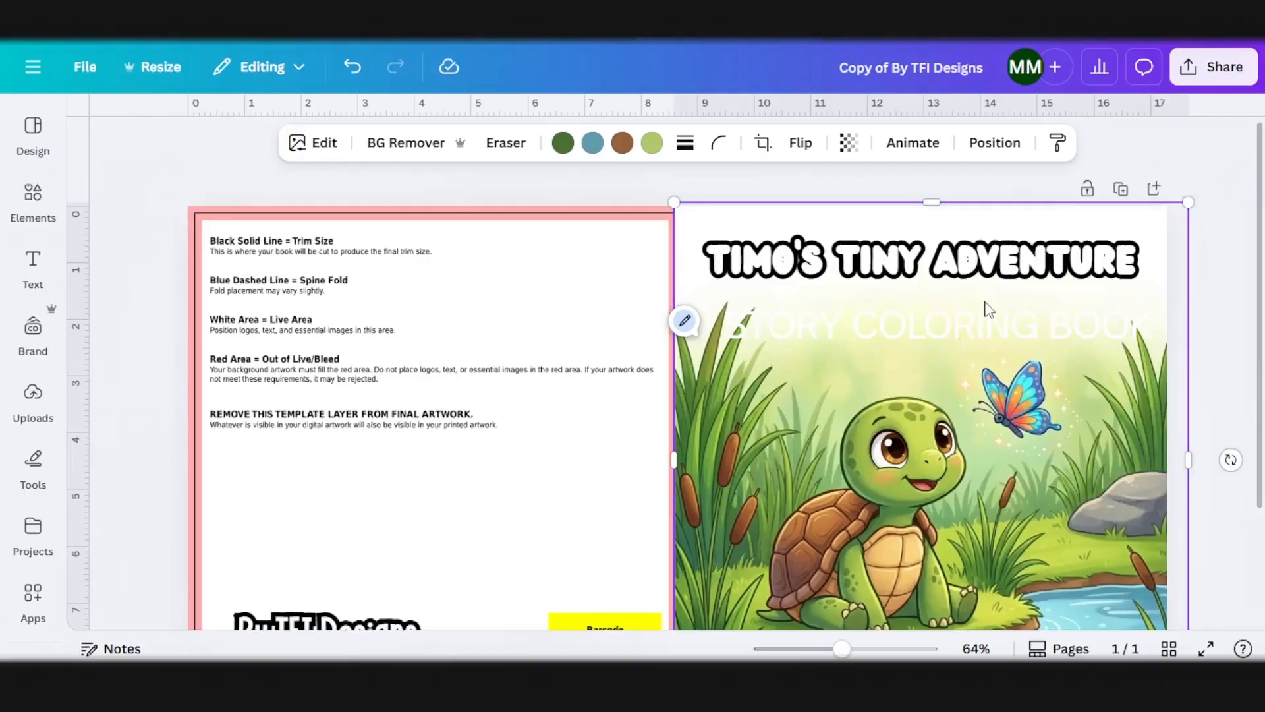
# Step: Set the STORY COLORING BOOK subtitle's text color to black and make it bold
pyautogui.click(982, 329)
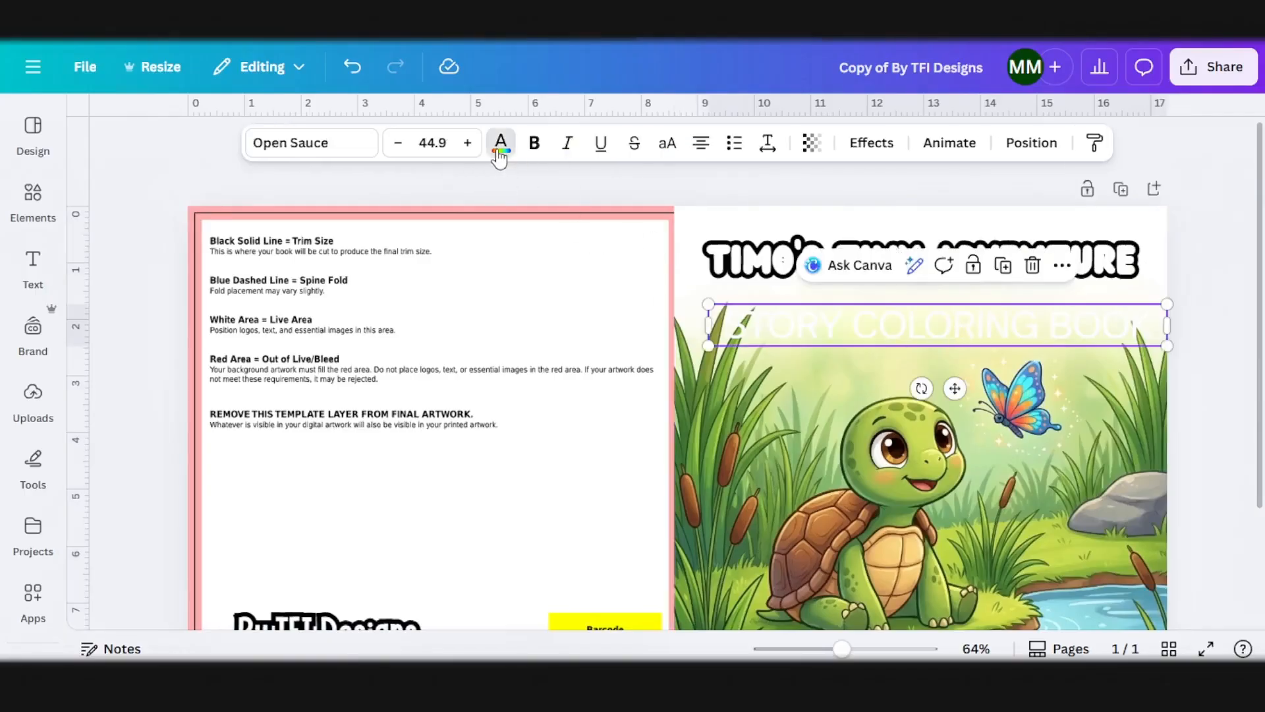
pyautogui.click(501, 144)
pyautogui.click(141, 330)
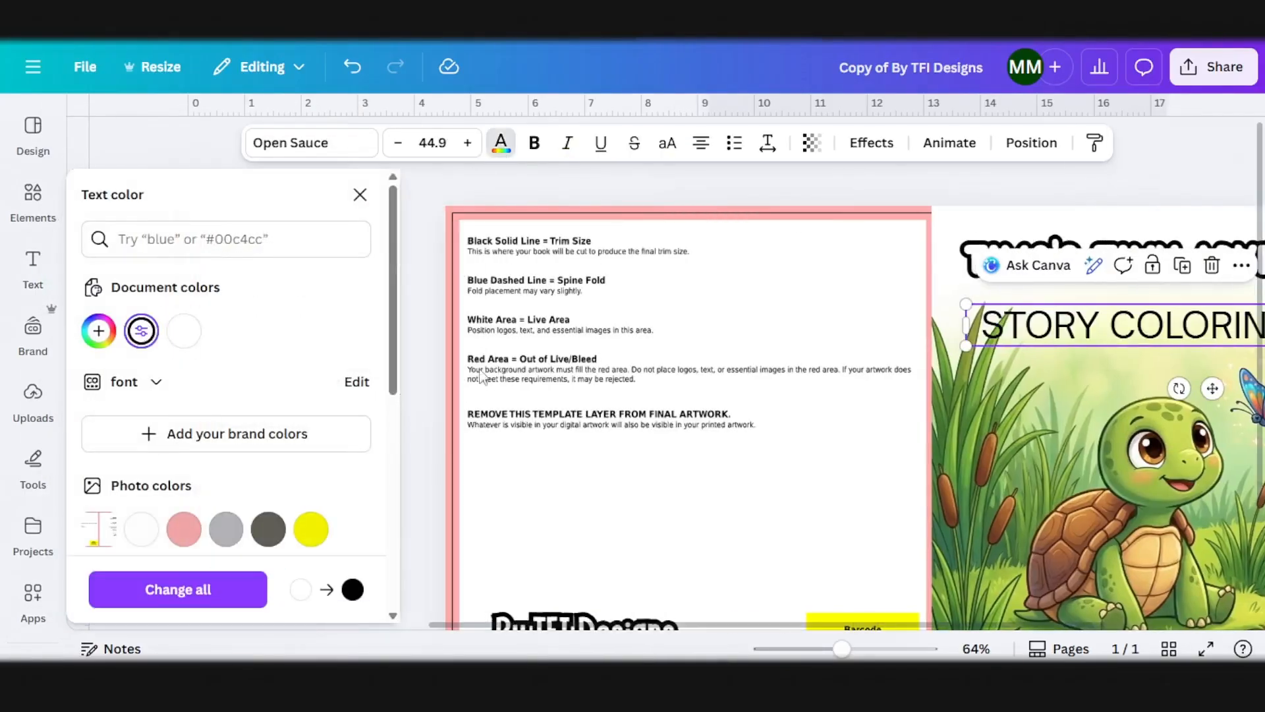
pyautogui.click(534, 143)
pyautogui.click(1130, 193)
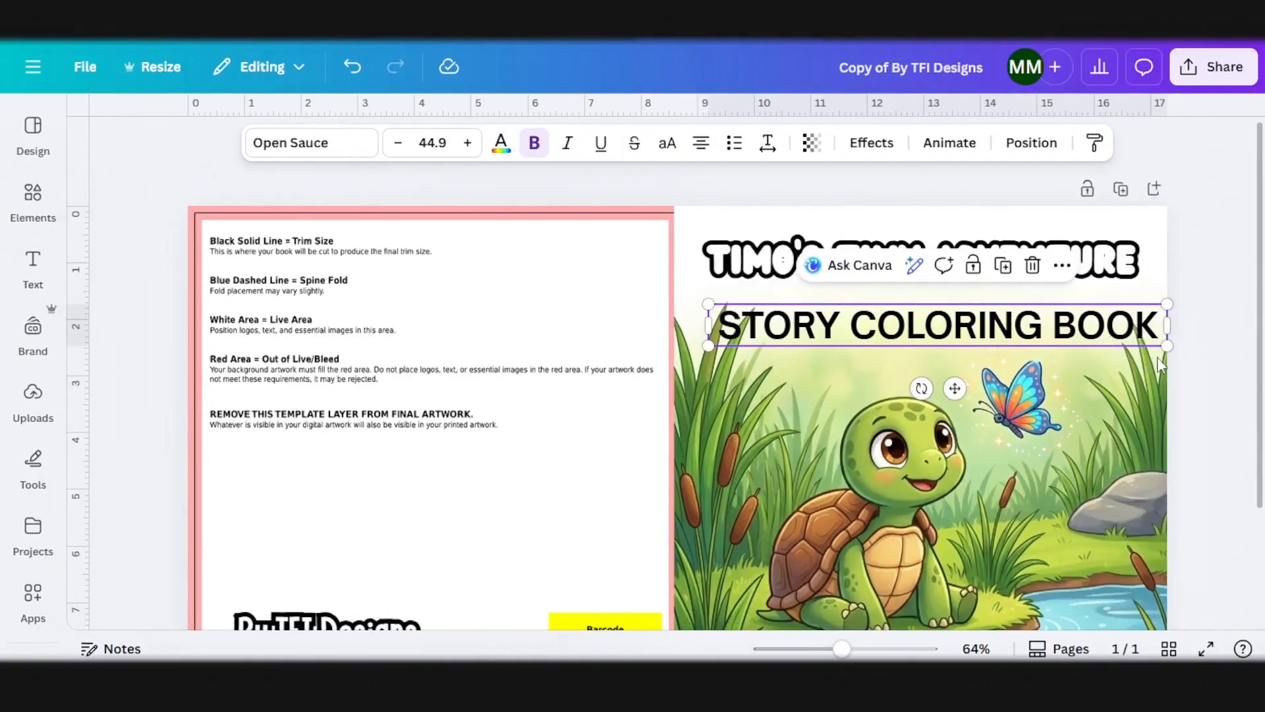
# Step: Shrink the STORY COLORING BOOK subtitle slightly and position it directly beneath the title
pyautogui.moveTo(1164, 348); pyautogui.dragTo(1124, 345)
pyautogui.moveTo(1043, 328); pyautogui.dragTo(1038, 325)
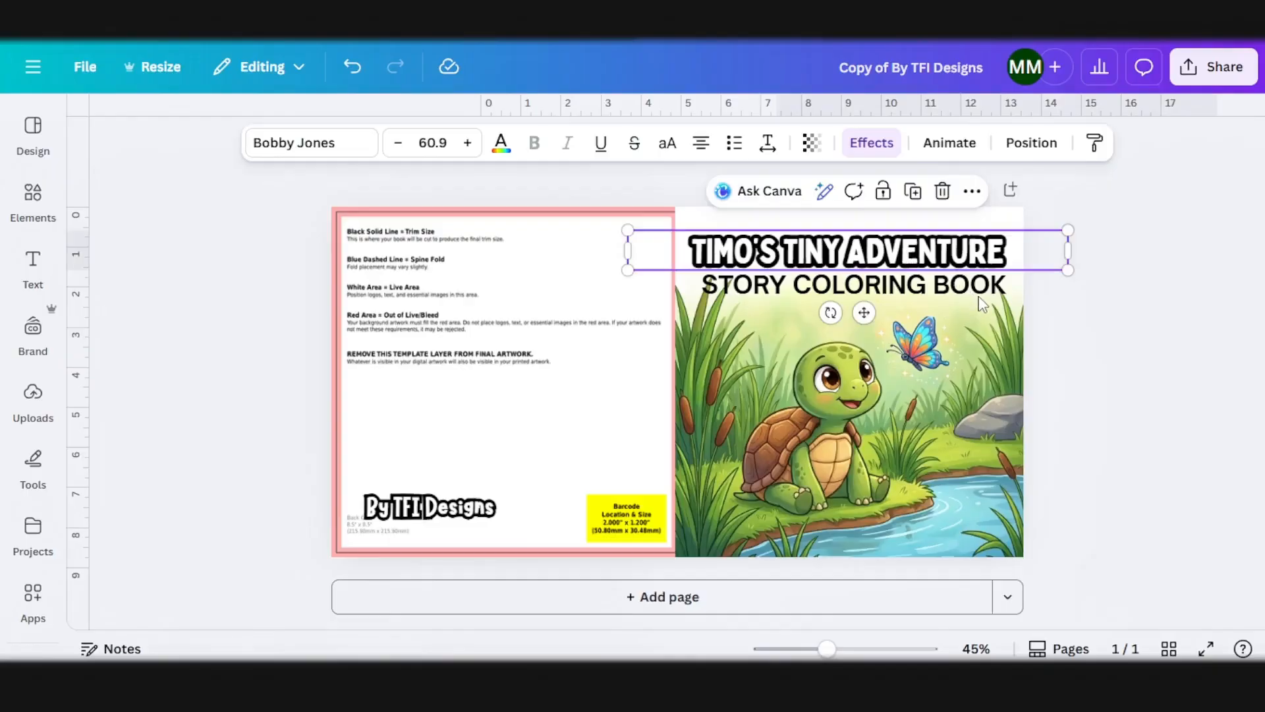
pyautogui.press('Right')
pyautogui.press('Right')
pyautogui.press('Right')
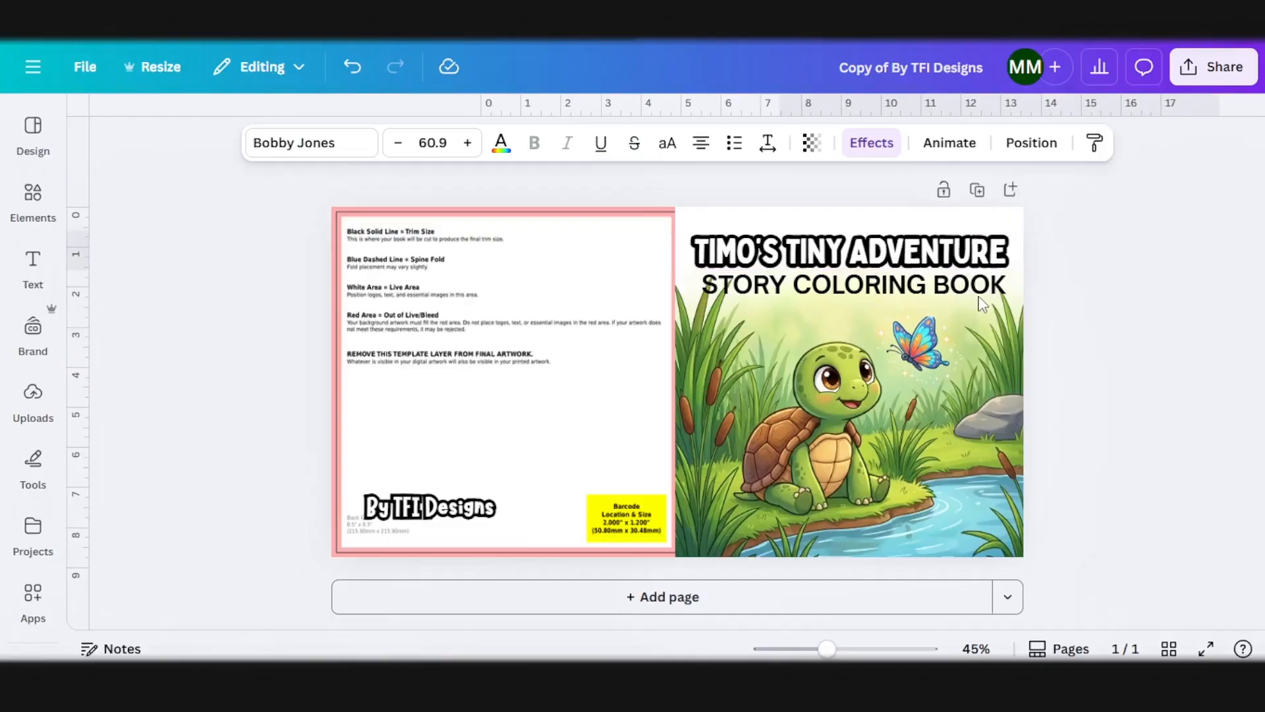
# Step: Set the cover title in Bobby Jones at size 60.9 and nudge the title and subtitle into alignment on the front cover
pyautogui.press('Down')
pyautogui.press('Down')
pyautogui.press('Down')
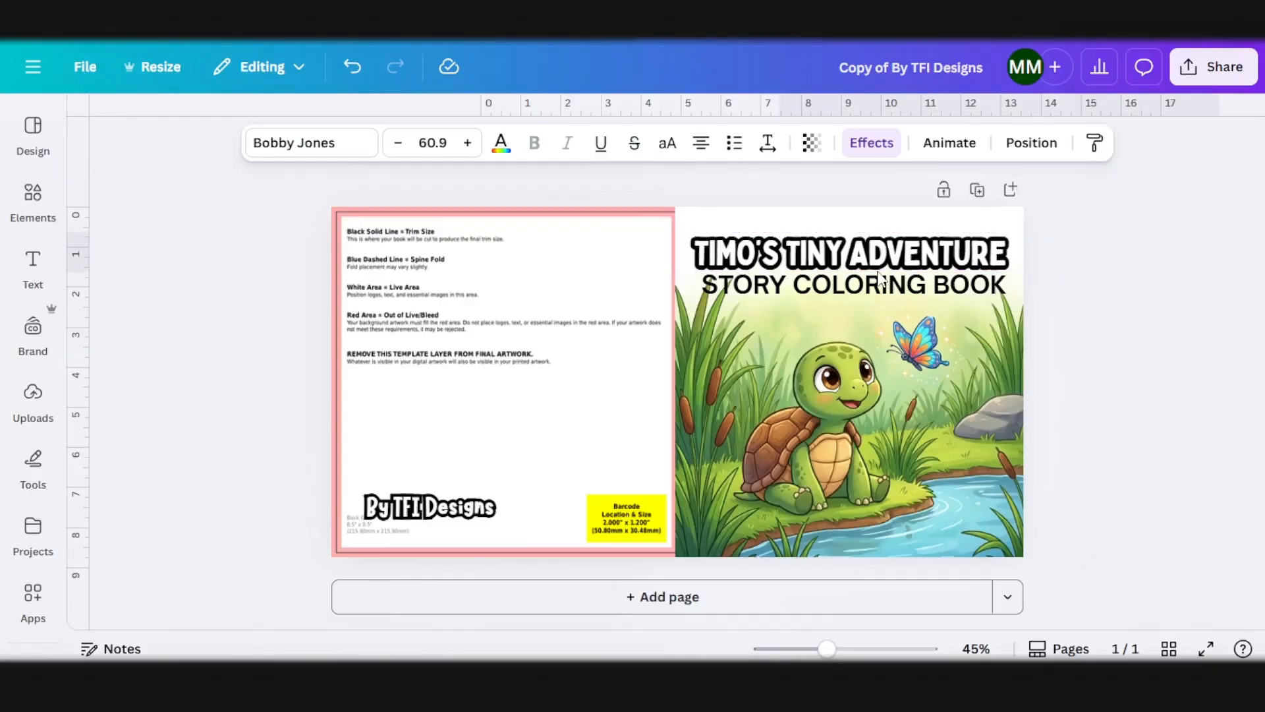
pyautogui.press('Left')
pyautogui.press('Left')
pyautogui.press('Left')
pyautogui.click(960, 292)
pyautogui.moveTo(959, 292); pyautogui.dragTo(935, 293)
pyautogui.click(975, 322)
# Step: Set the TIMO'S TINY ADVENTURE title's text color to yellow
pyautogui.click(937, 279)
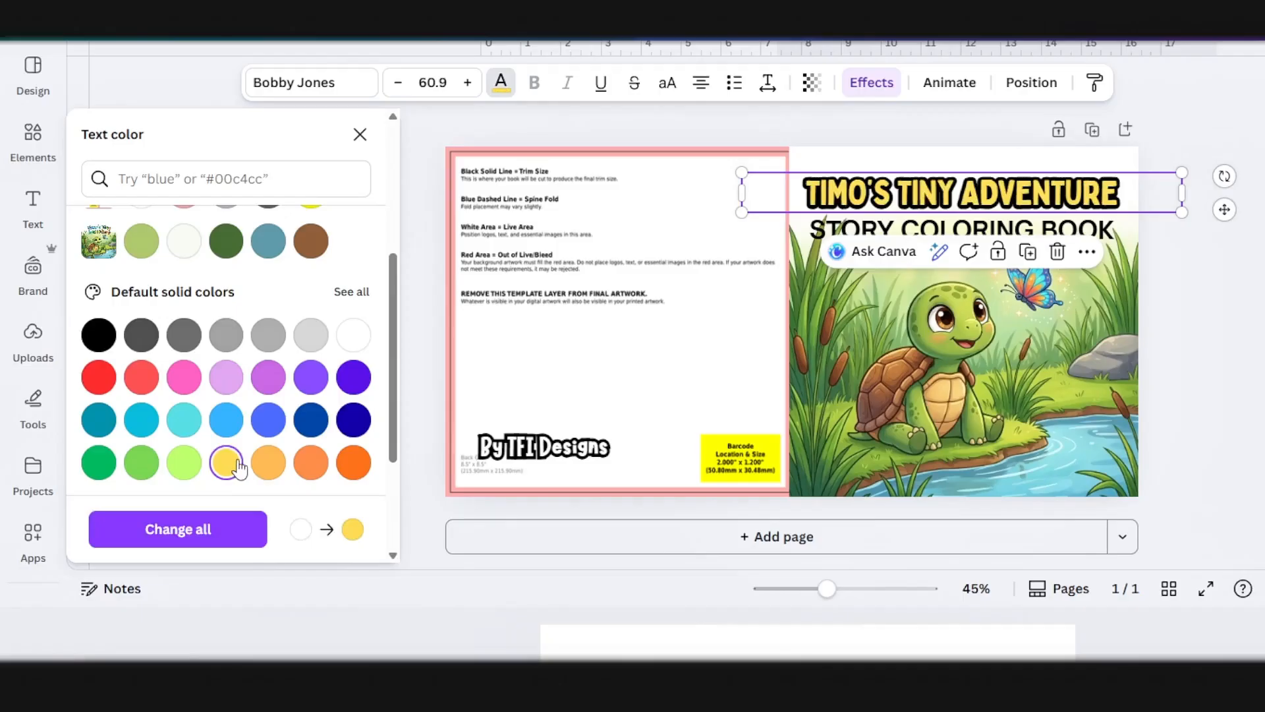
# Step: Lighten the TIMO'S TINY ADVENTURE title's text color to a softer, paler custom yellow
pyautogui.scroll(-2, 238, 343)
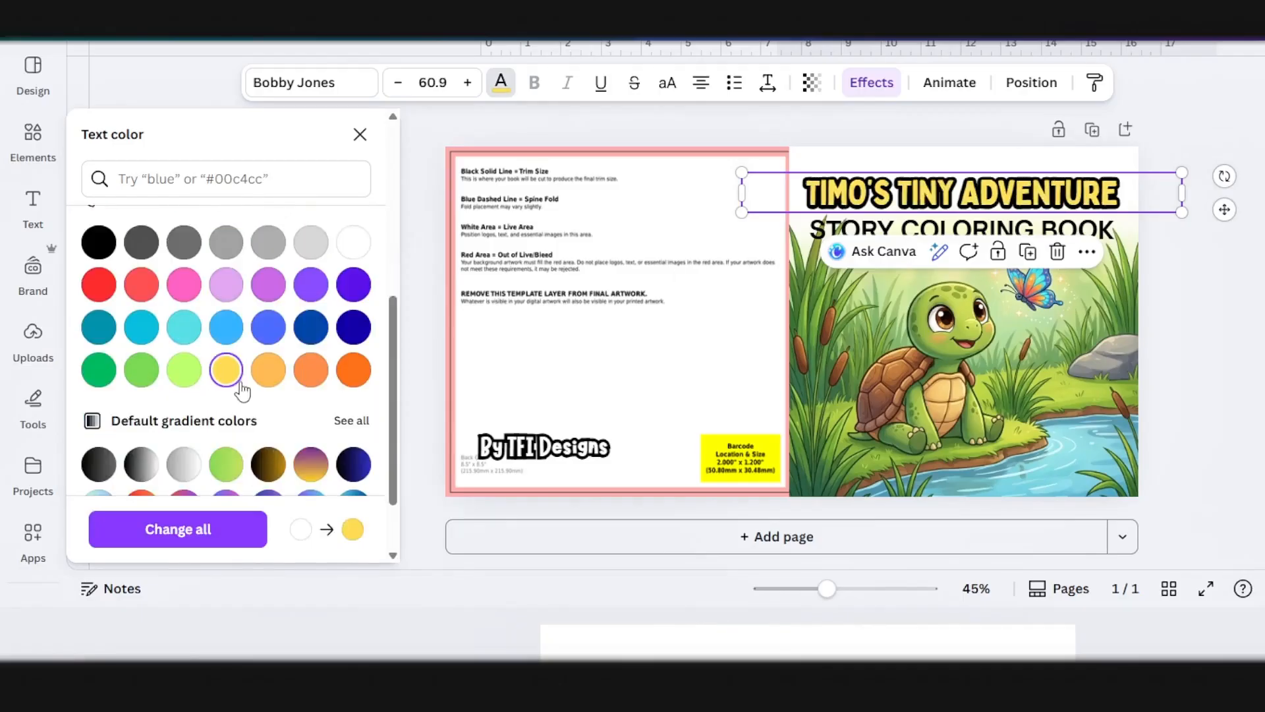
pyautogui.scroll(5, 154, 320)
pyautogui.click(98, 270)
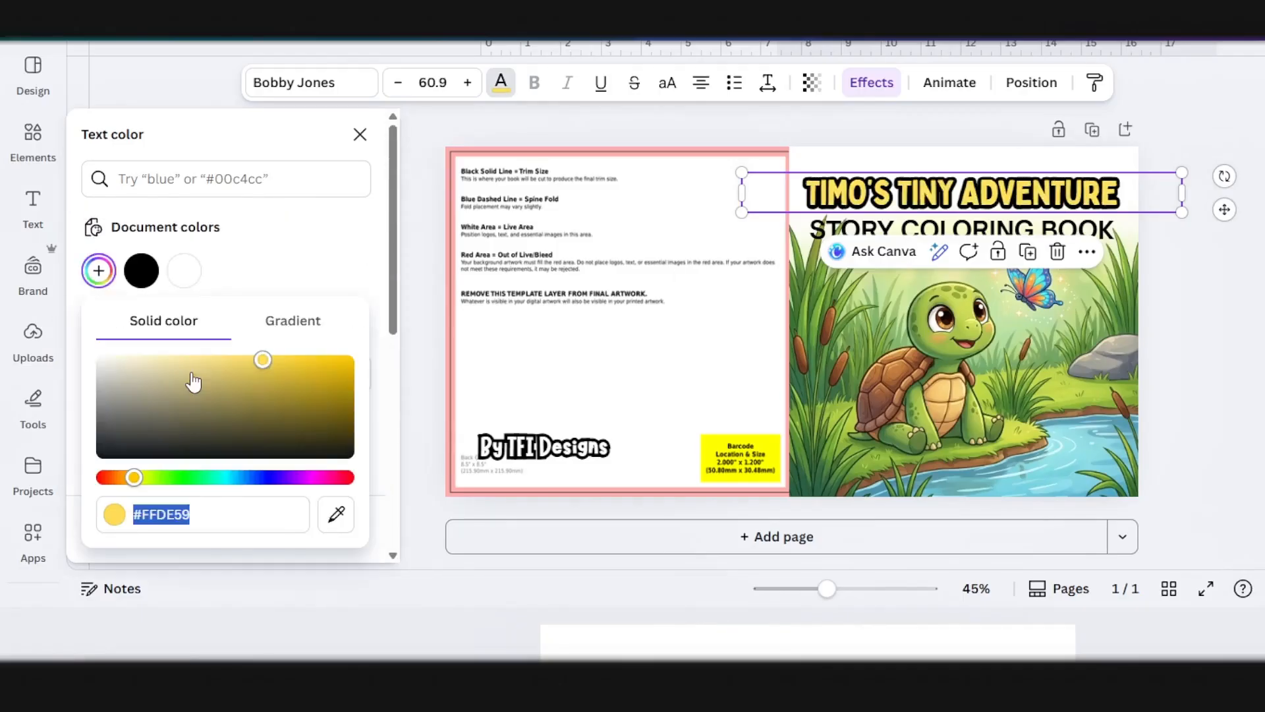
pyautogui.moveTo(259, 362); pyautogui.dragTo(183, 324)
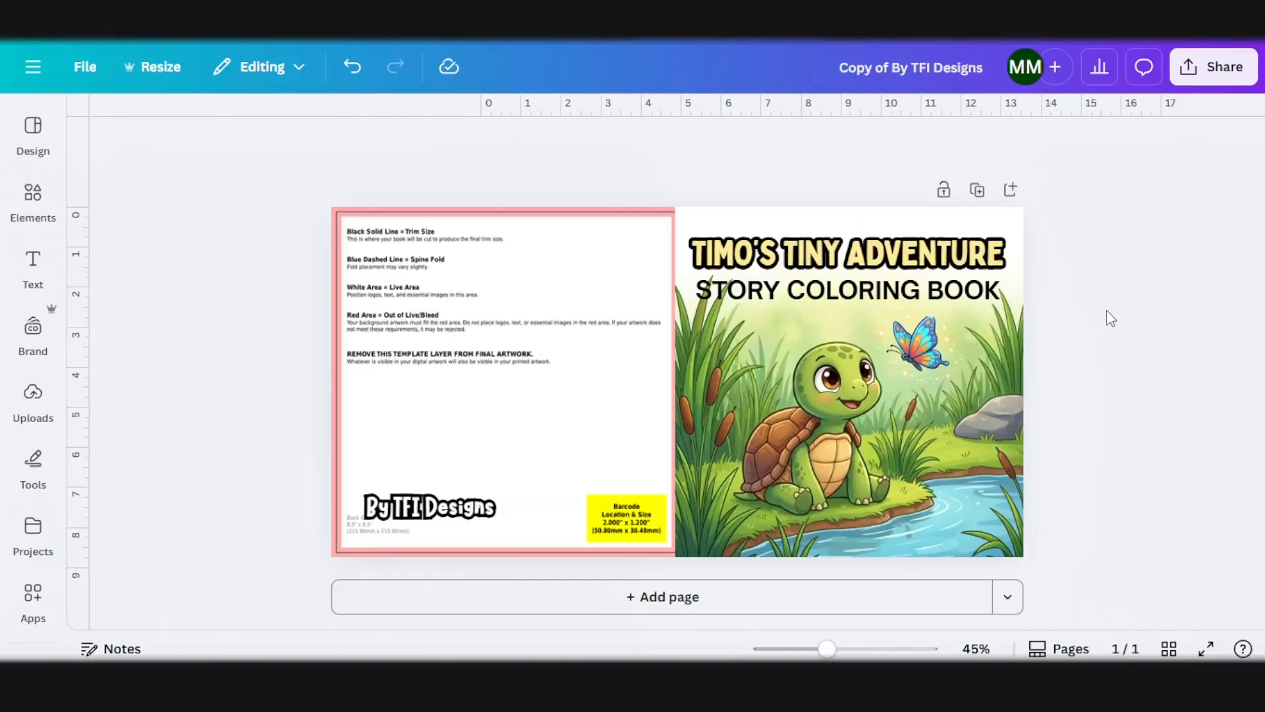
# Step: Generate a freeform expansion of the turtle cover image so it extends across the whole back cover
pyautogui.click(741, 443)
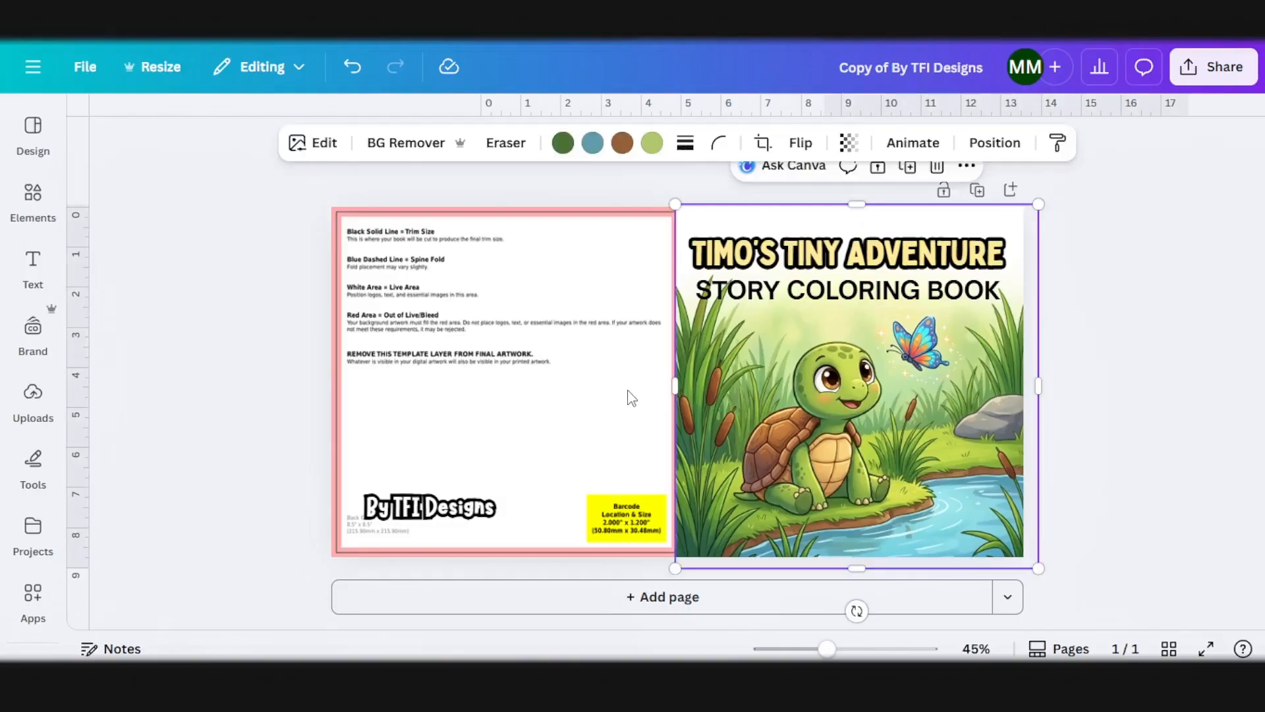
pyautogui.click(321, 143)
pyautogui.scroll(-3, 156, 531)
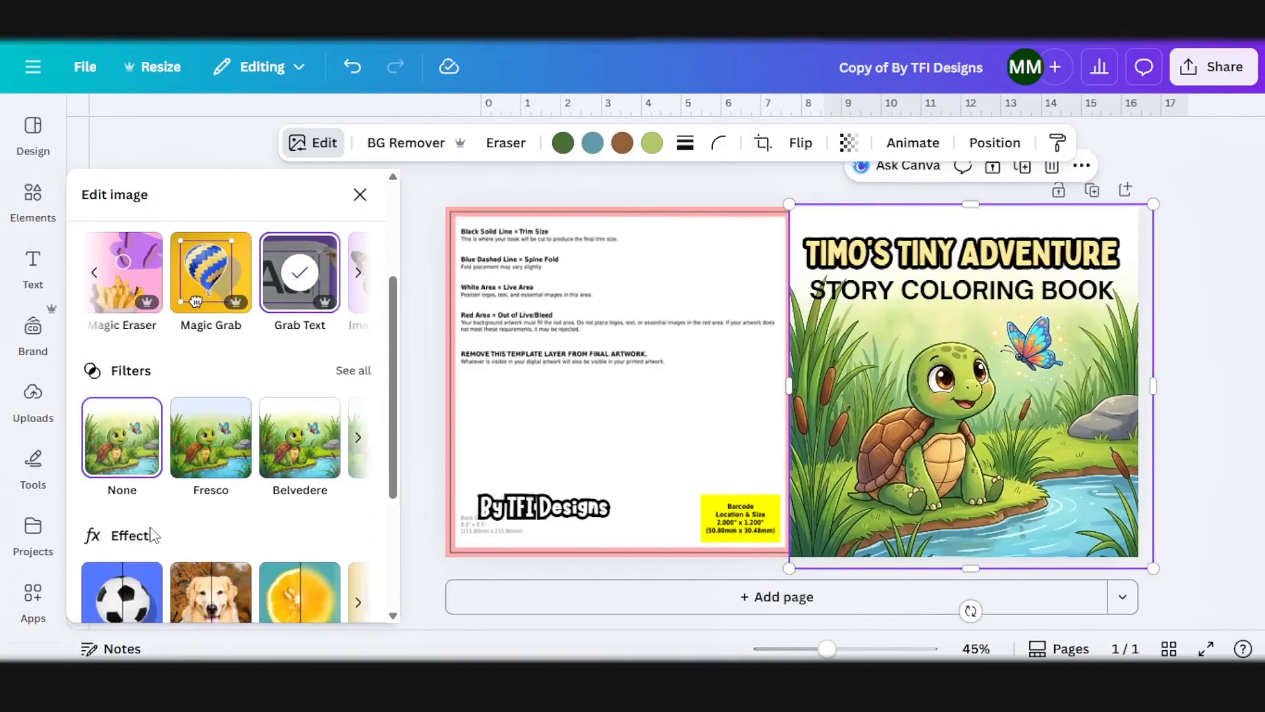
pyautogui.scroll(-2, 198, 475)
pyautogui.scroll(5, 285, 359)
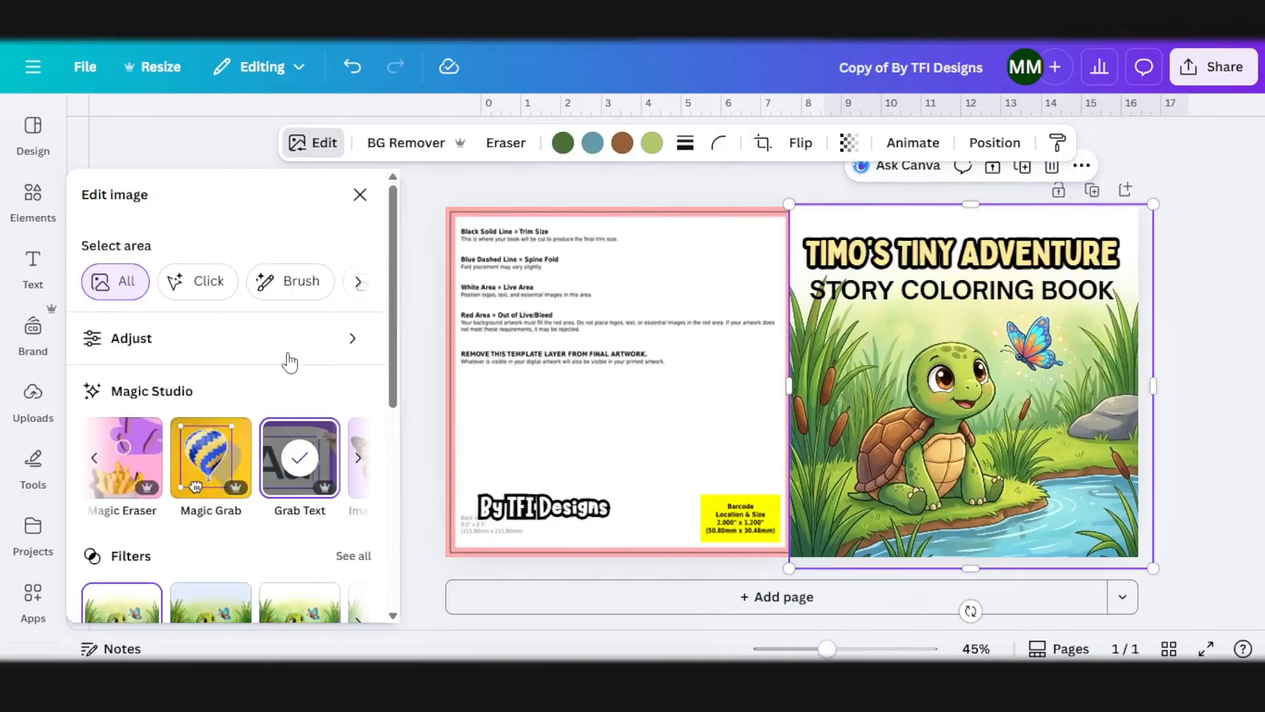
pyautogui.click(357, 462)
pyautogui.click(326, 485)
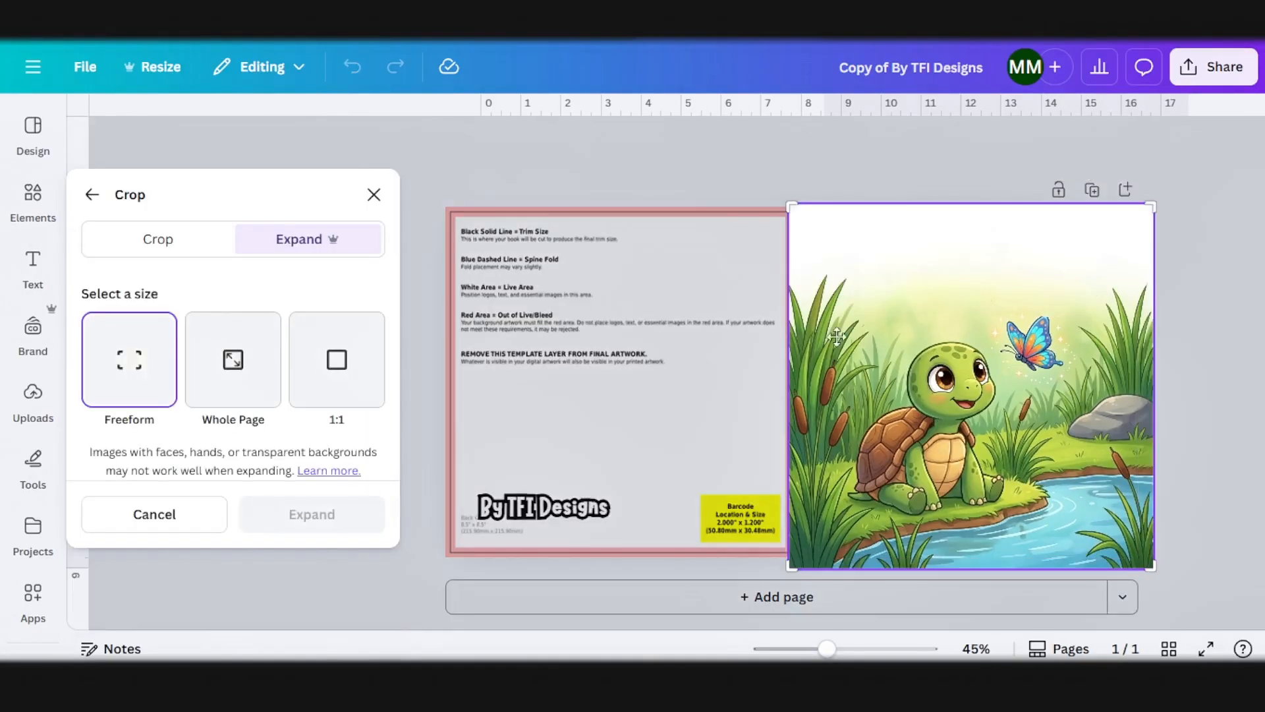
pyautogui.moveTo(791, 565); pyautogui.dragTo(443, 566)
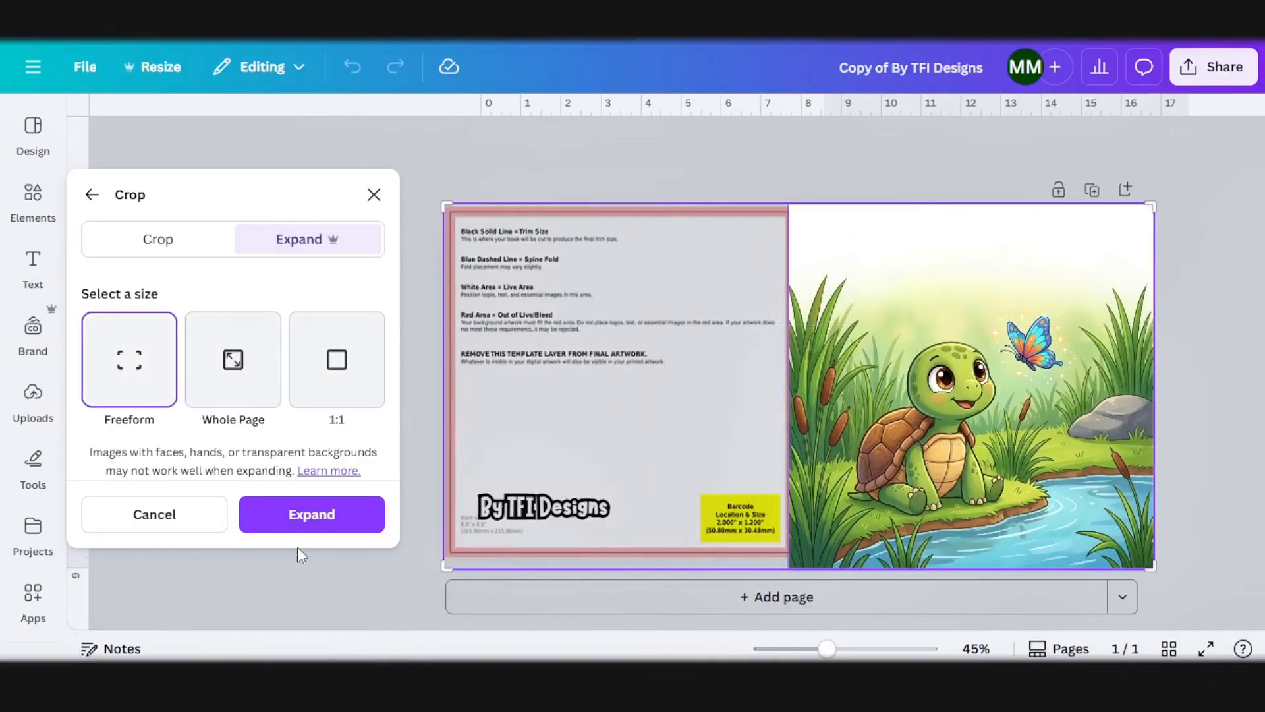
pyautogui.click(311, 514)
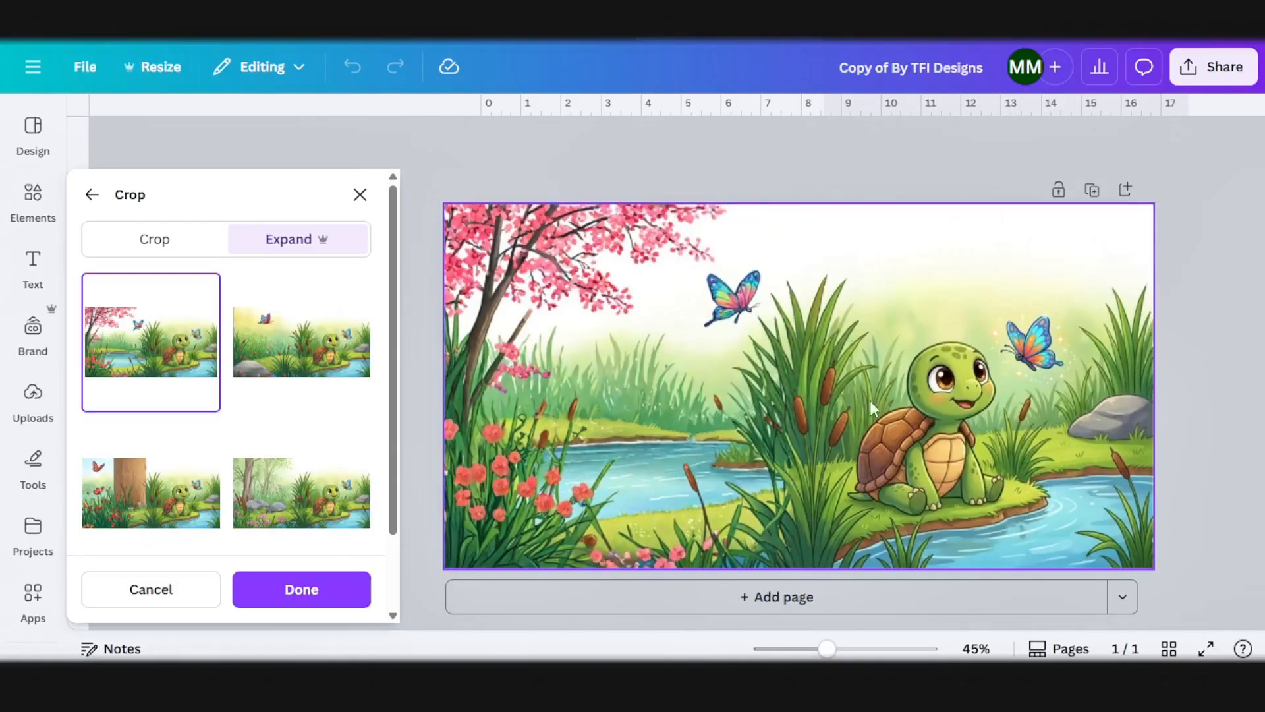
# Step: Compare the expanded versions, apply the one with the slim tree, rocks and pink flowers, and set the image's transparency to 55
pyautogui.click(292, 376)
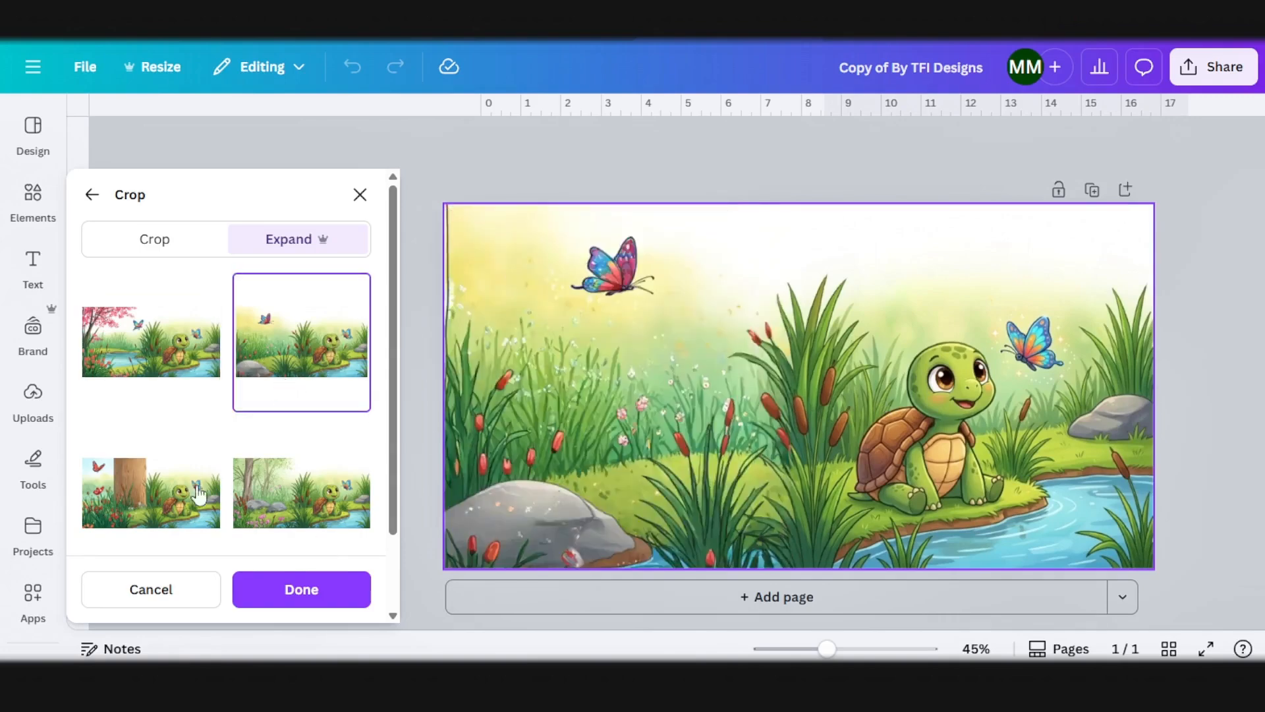
pyautogui.click(172, 507)
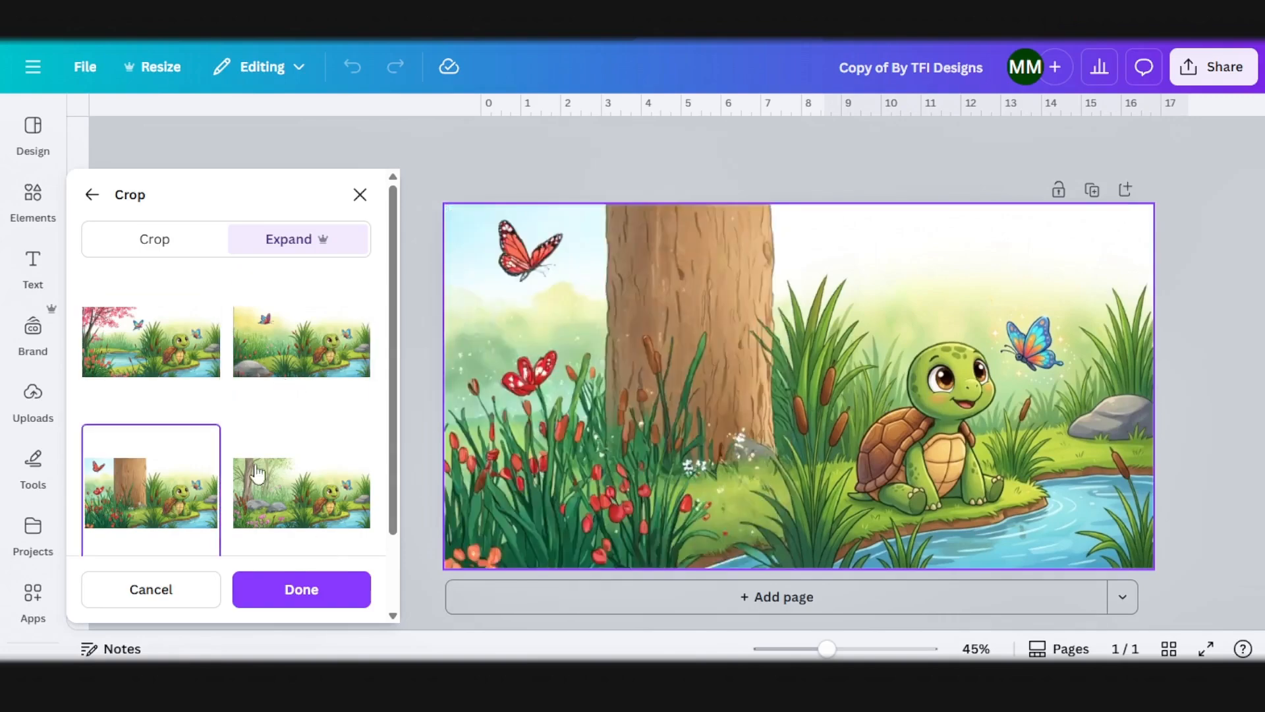
pyautogui.click(323, 494)
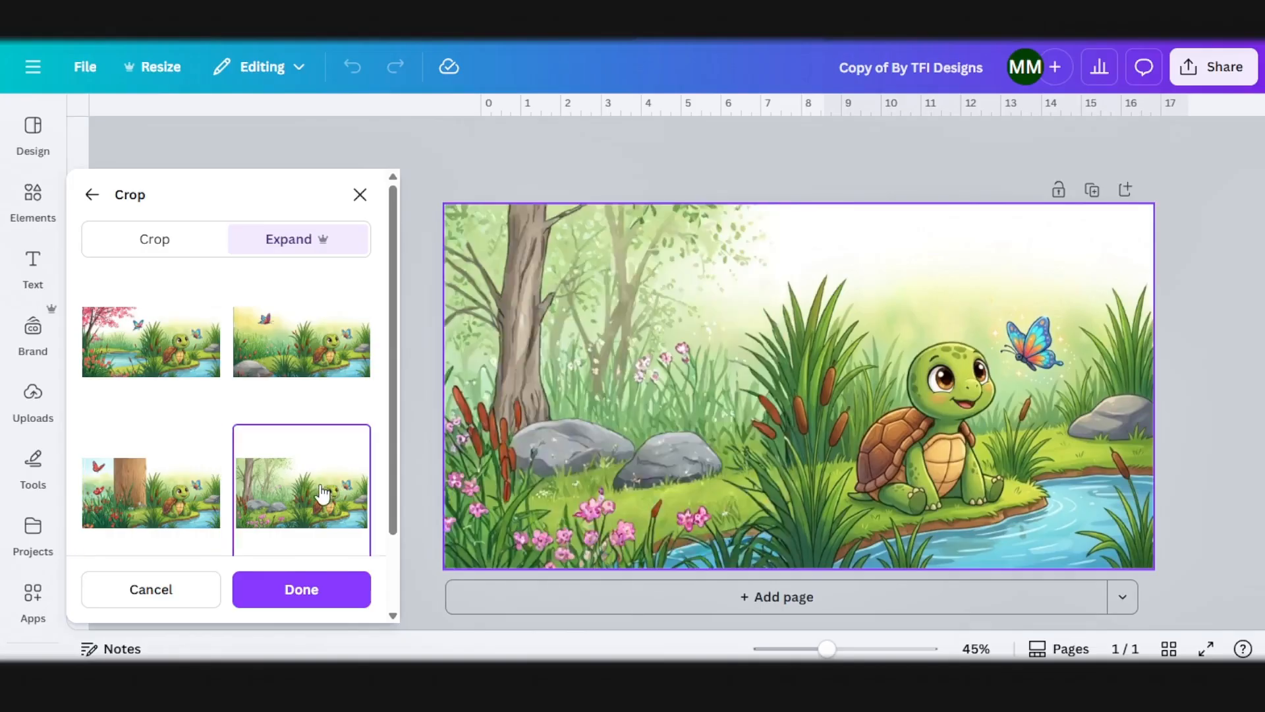
pyautogui.click(184, 501)
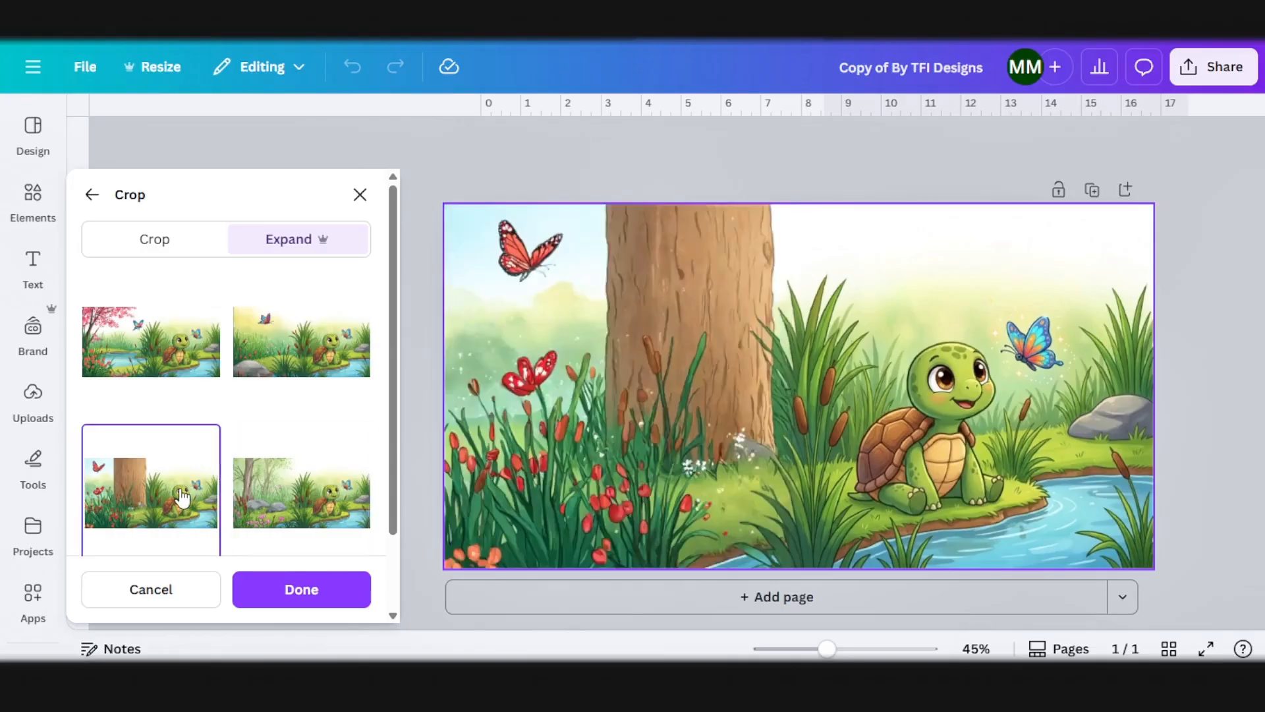
pyautogui.click(328, 396)
pyautogui.click(344, 517)
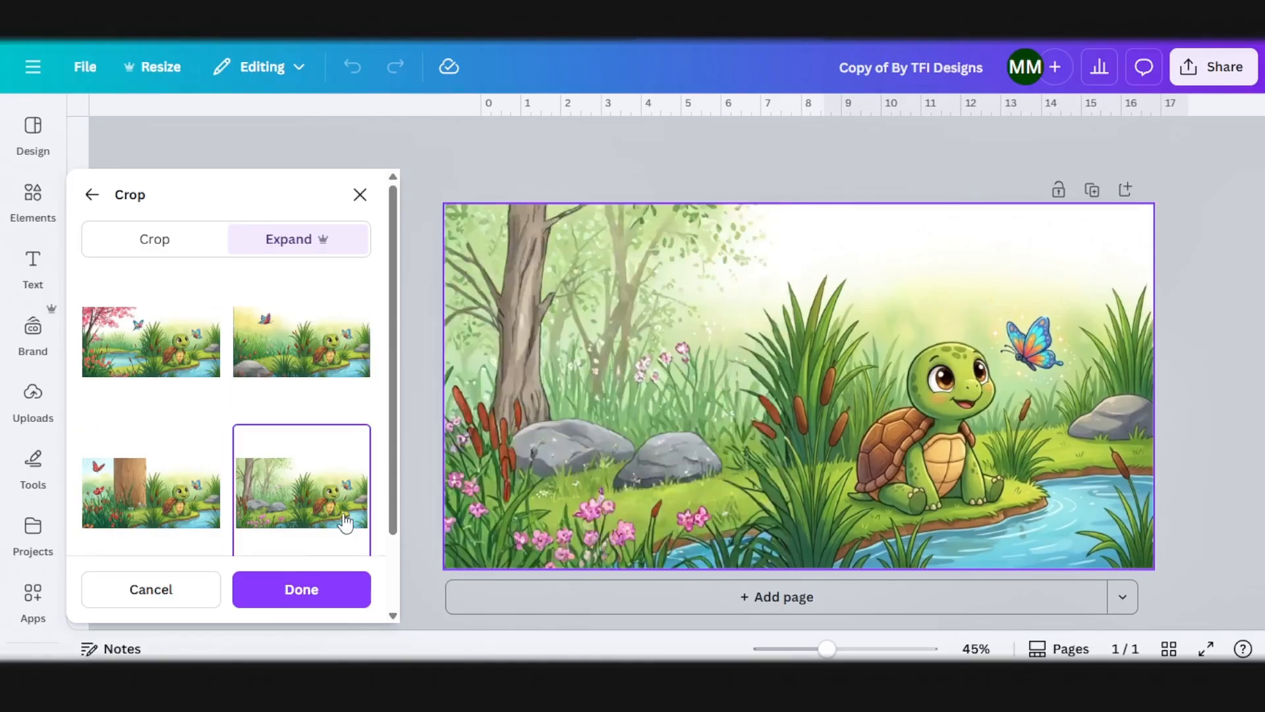
pyautogui.click(335, 596)
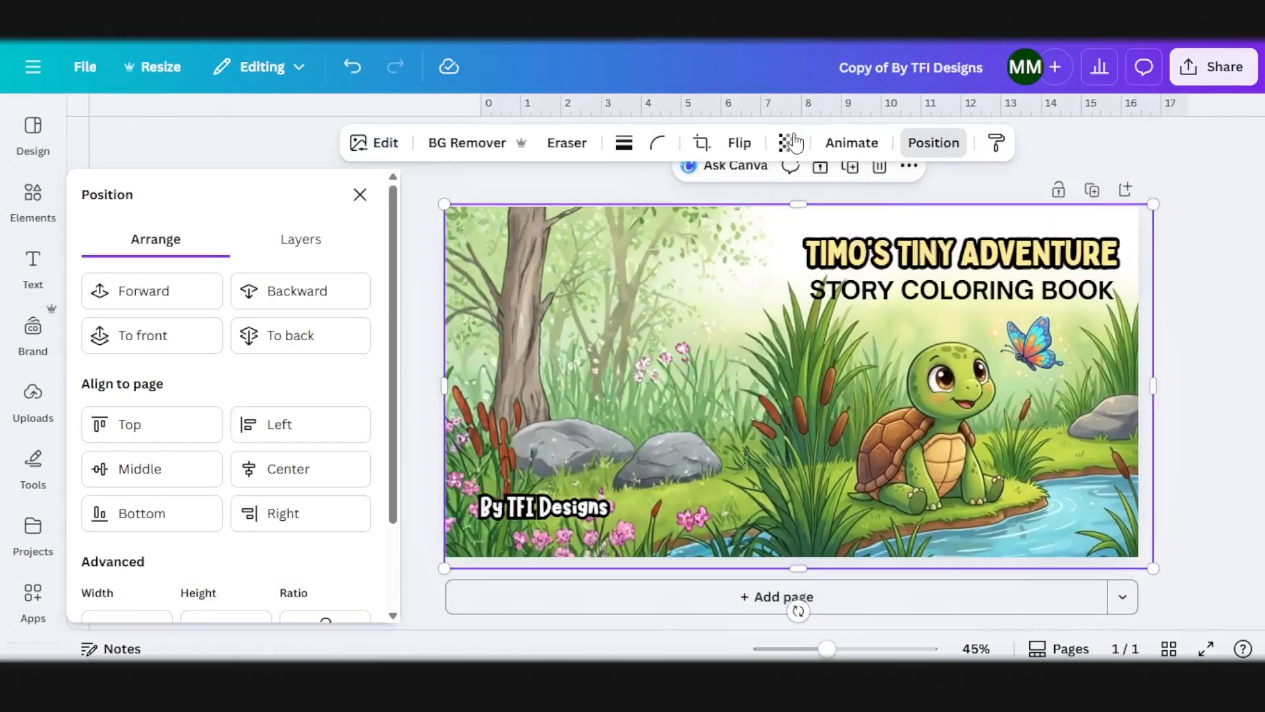
pyautogui.click(789, 142)
pyautogui.moveTo(784, 219); pyautogui.dragTo(768, 218)
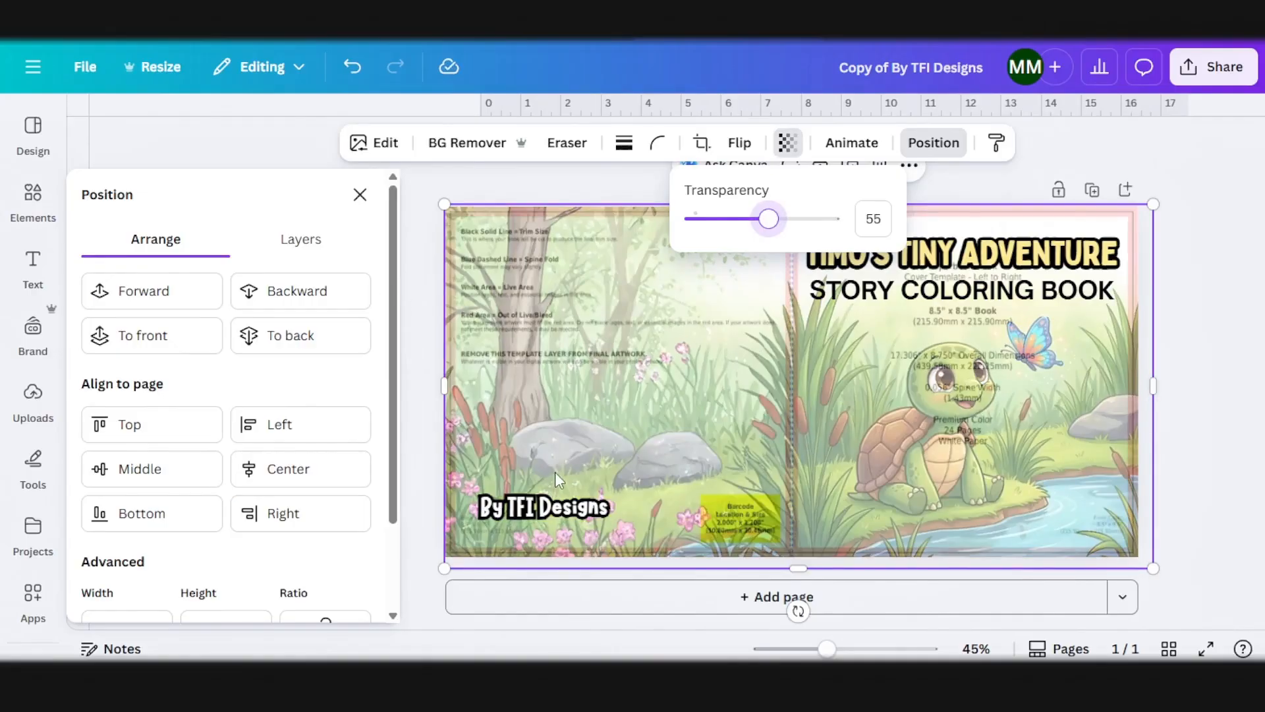
# Step: Add a square shape to the back cover and resize it into a rectangle above the By TFI Designs text
pyautogui.click(33, 201)
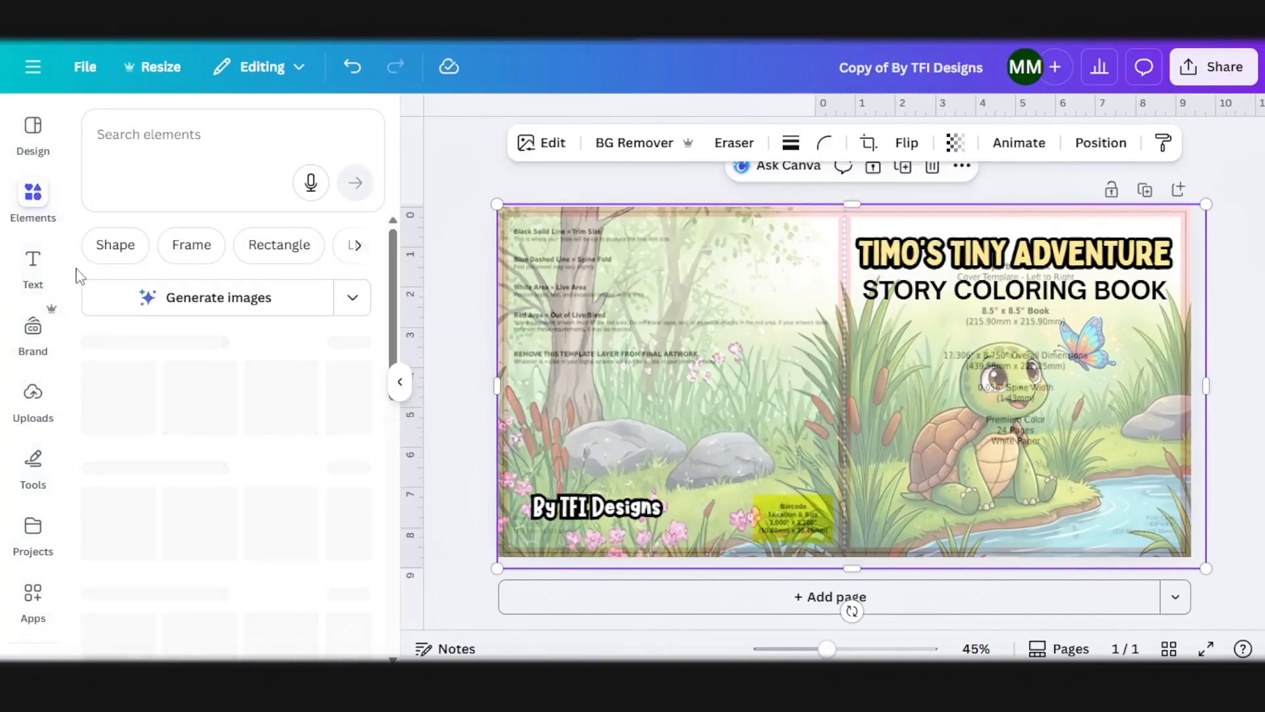
pyautogui.click(127, 528)
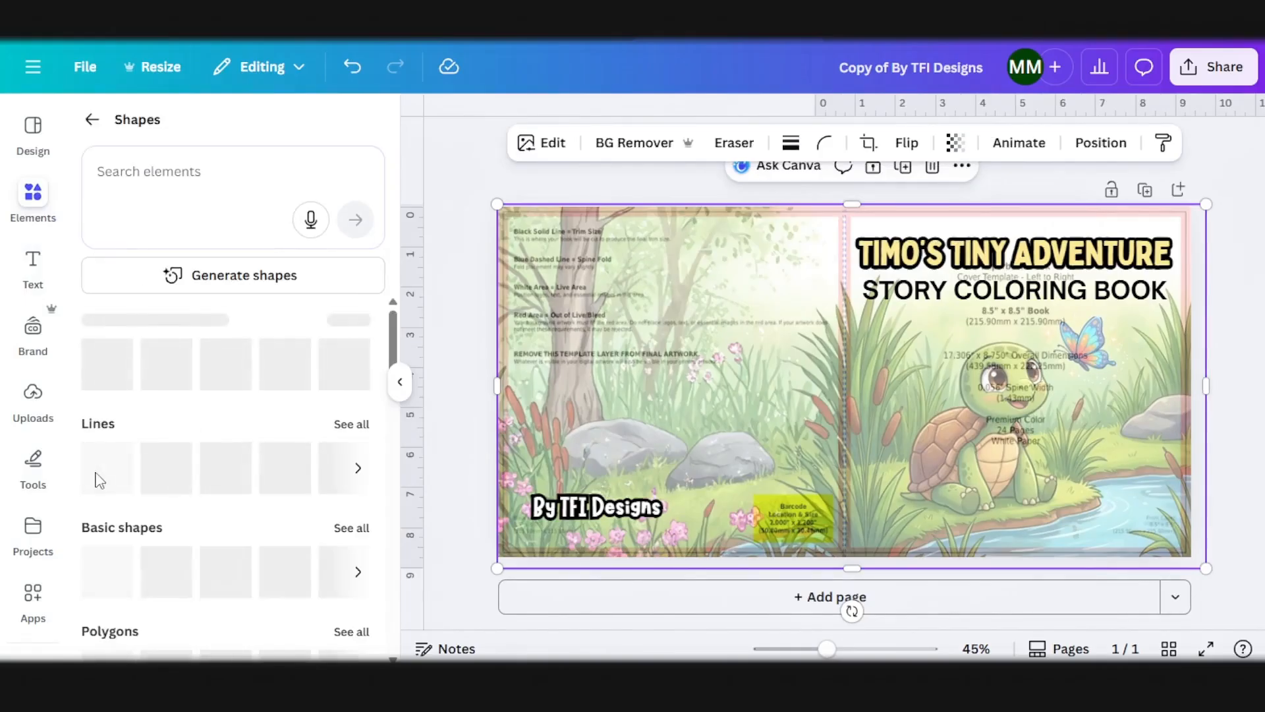
pyautogui.click(112, 566)
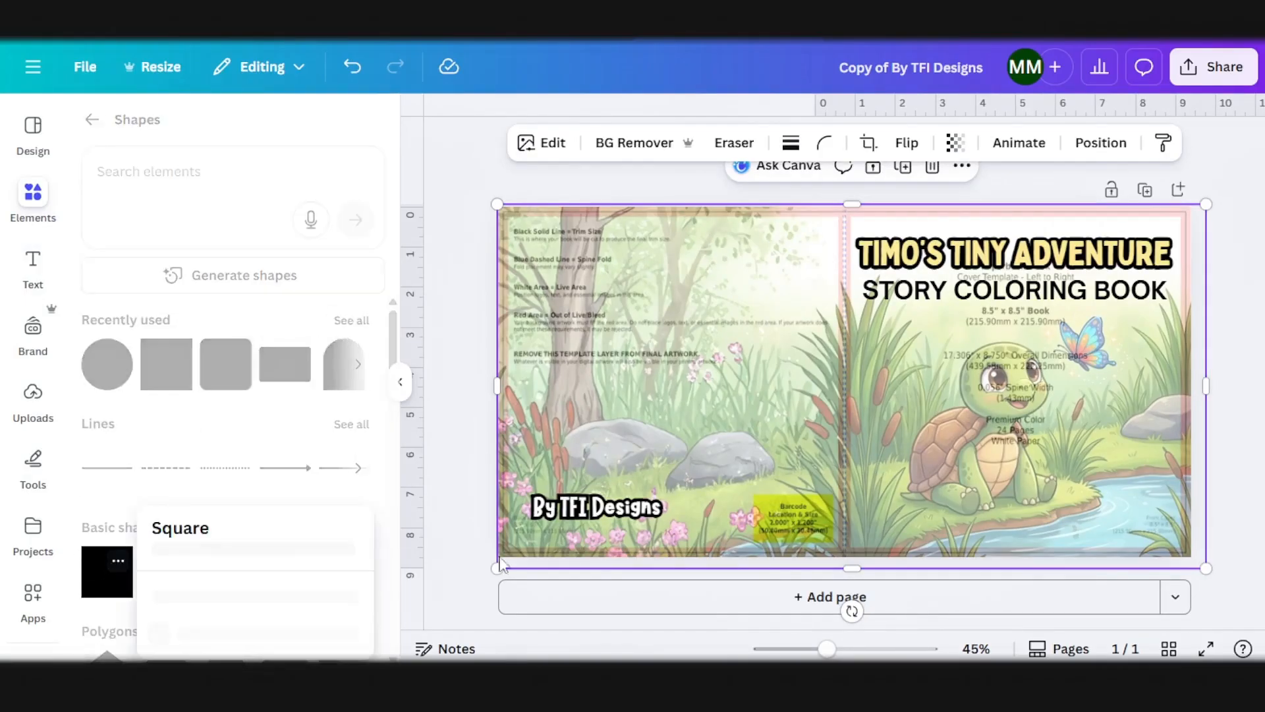
pyautogui.moveTo(838, 392); pyautogui.dragTo(597, 340)
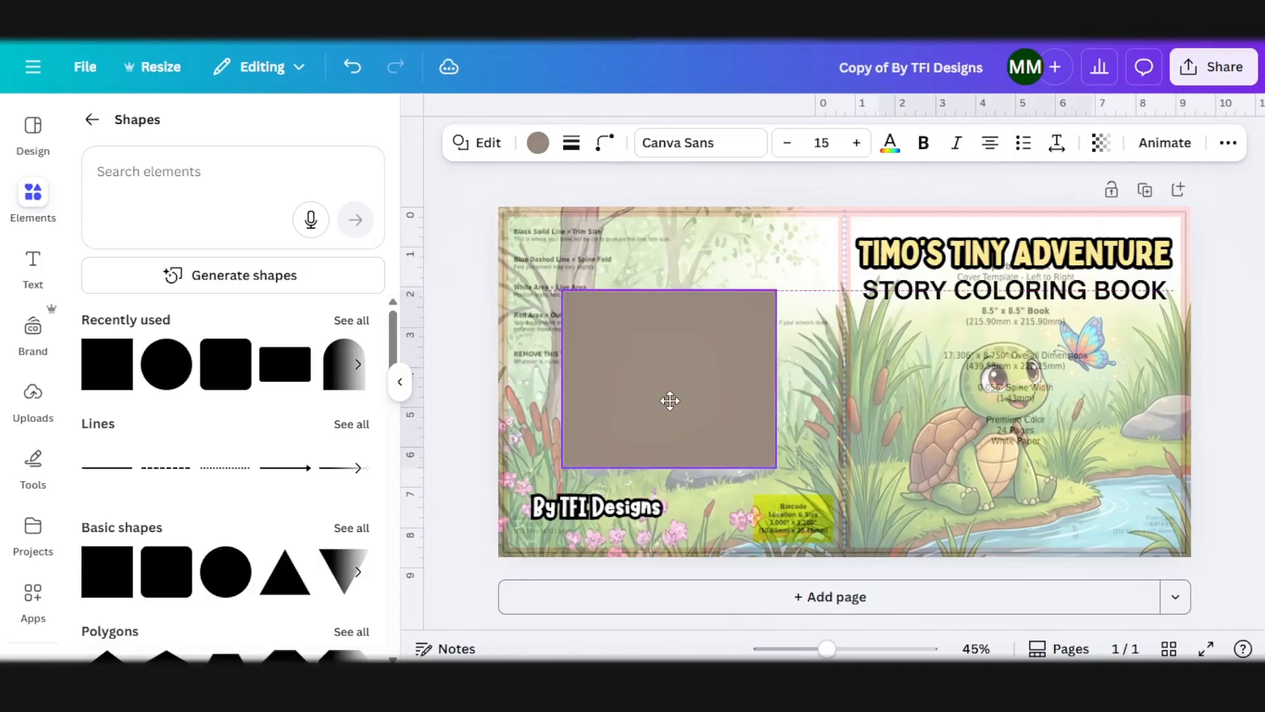
pyautogui.click(669, 400)
pyautogui.moveTo(765, 461)
pyautogui.mouseDown()
pyautogui.moveTo(730, 446)
pyautogui.moveTo(771, 453)
pyautogui.mouseUp()
# Step: Style the back cover rectangle with a white fill, a solid outline of weight 3 and corner rounding of 36
pyautogui.click(537, 144)
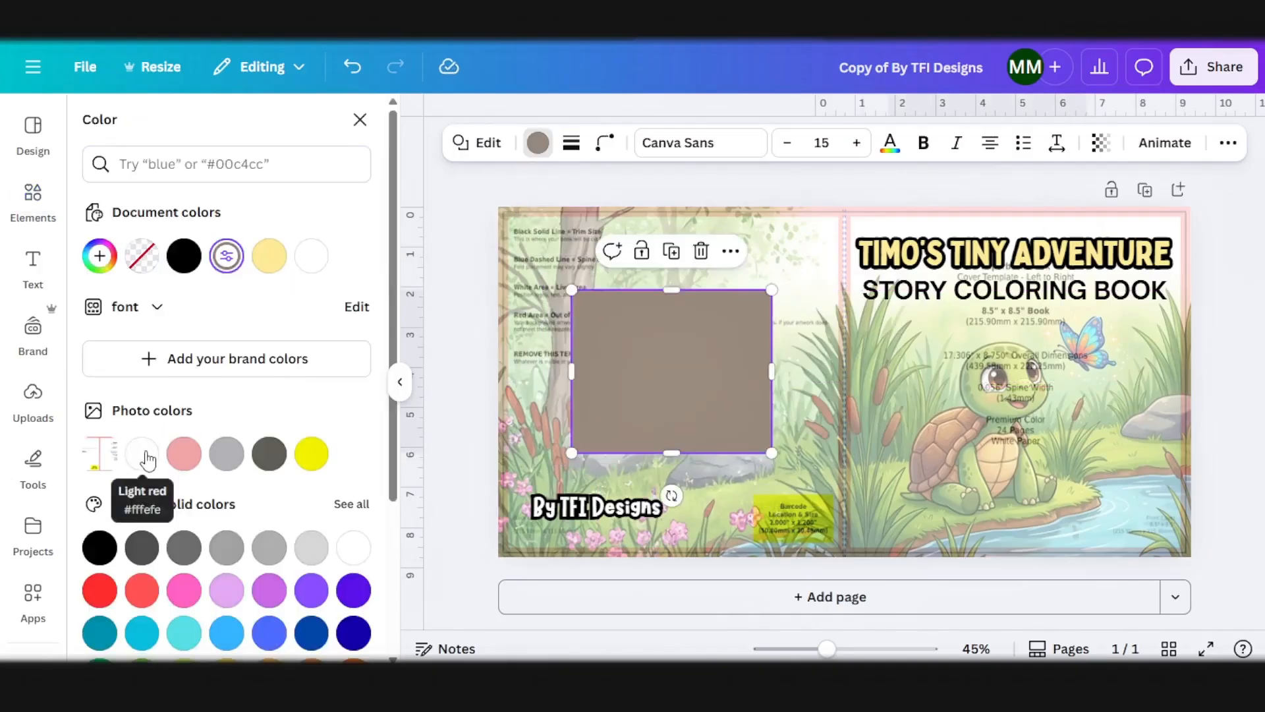
pyautogui.click(144, 454)
pyautogui.click(571, 142)
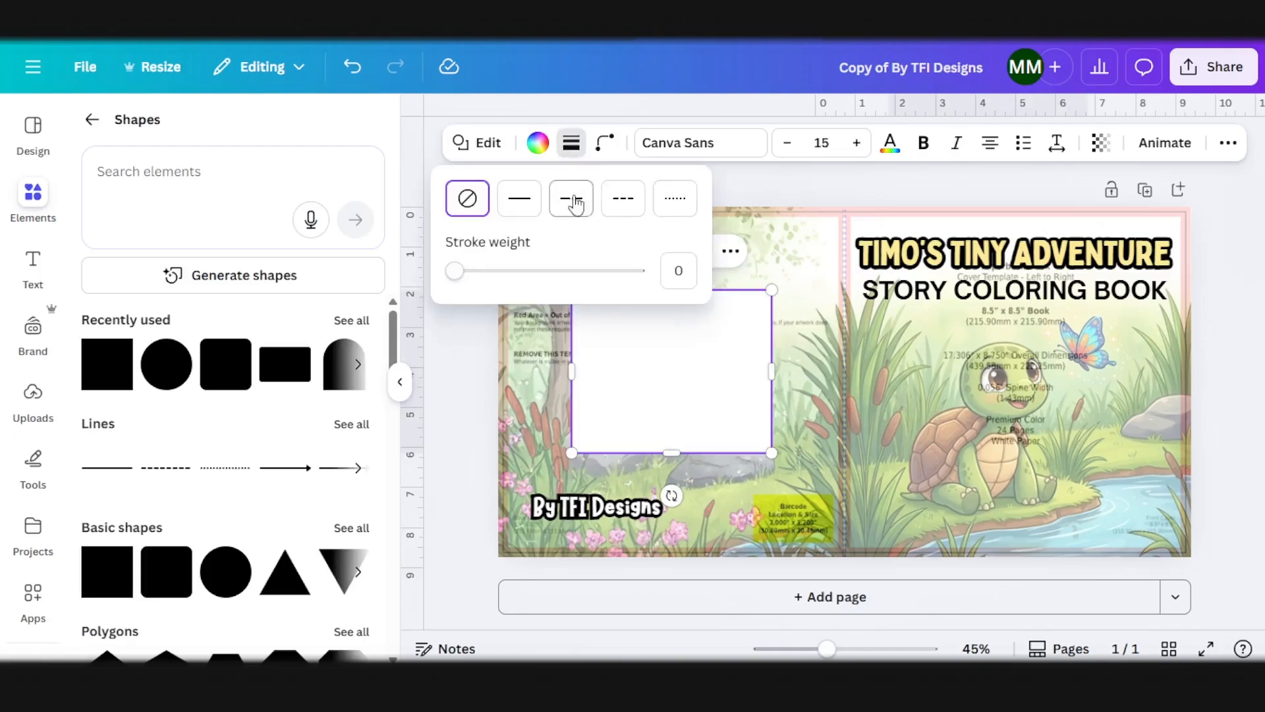
pyautogui.click(519, 197)
pyautogui.moveTo(466, 270); pyautogui.dragTo(460, 270)
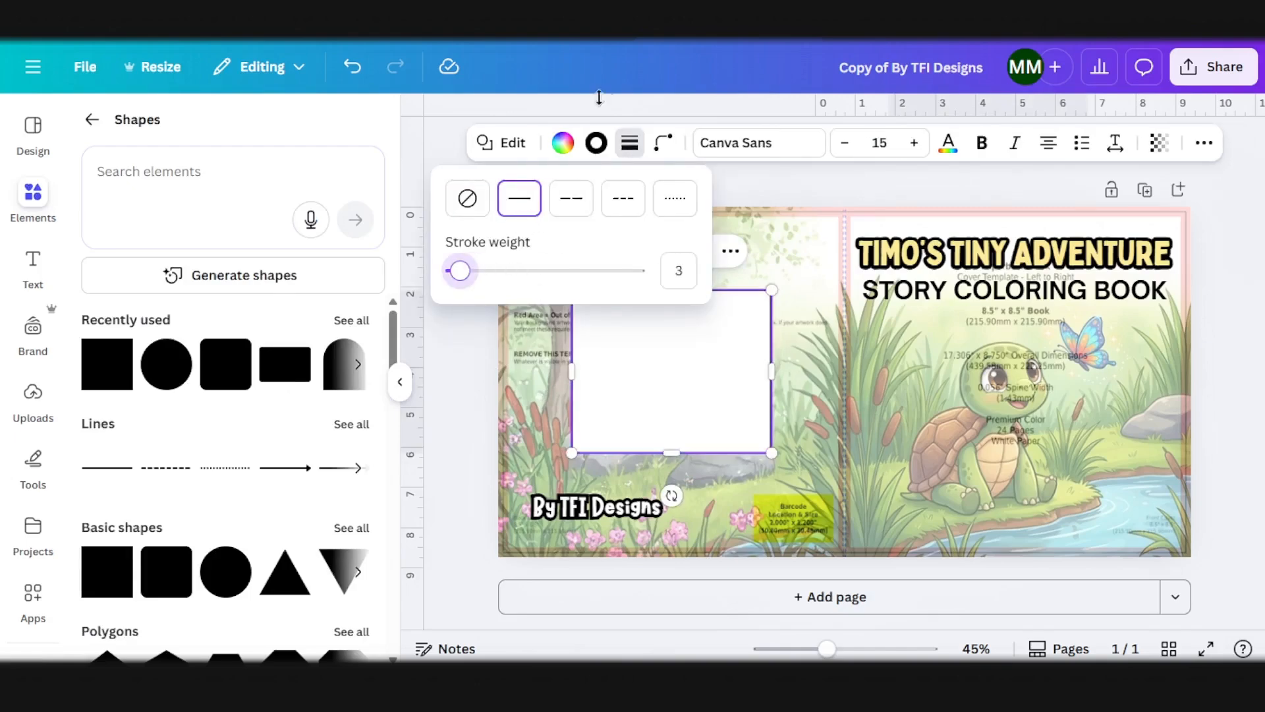
pyautogui.click(663, 143)
pyautogui.moveTo(573, 221); pyautogui.dragTo(618, 244)
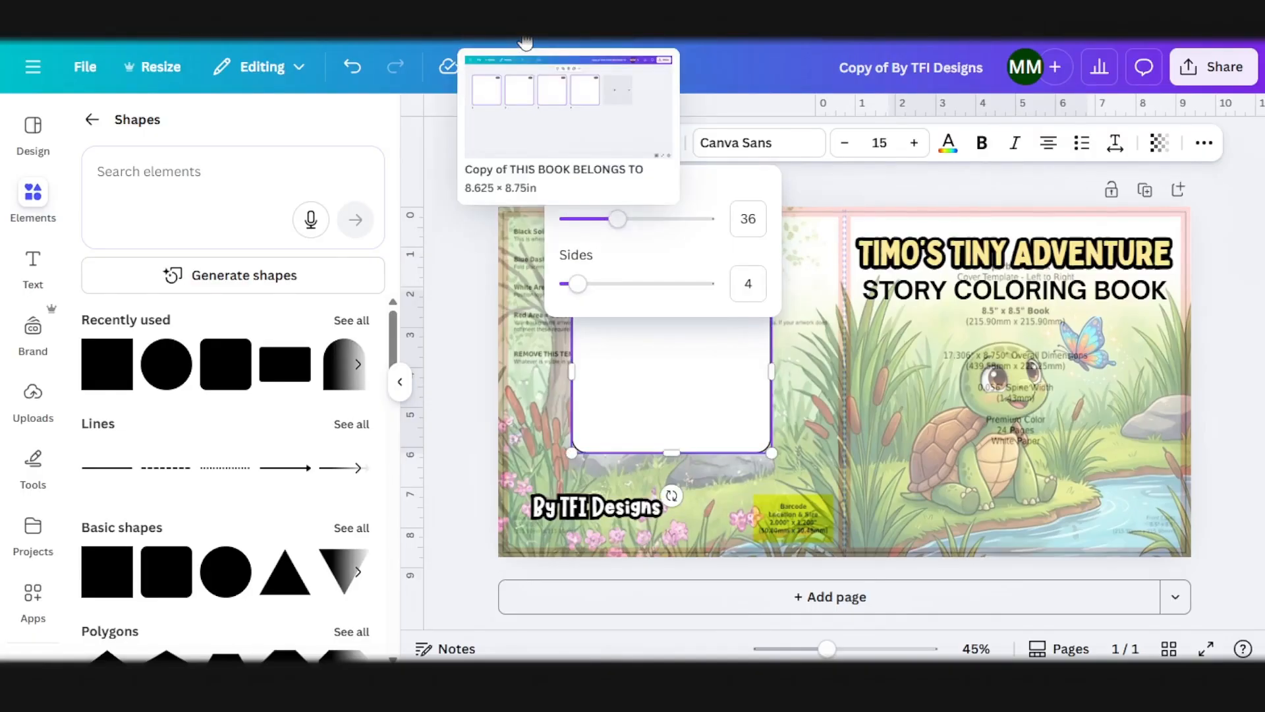
# Step: Copy the description paragraphs from page 3 of the coloring book interior and paste them into the back cover's rounded box
pyautogui.click(525, 43)
pyautogui.scroll(7, 373, 299)
pyautogui.click(496, 288)
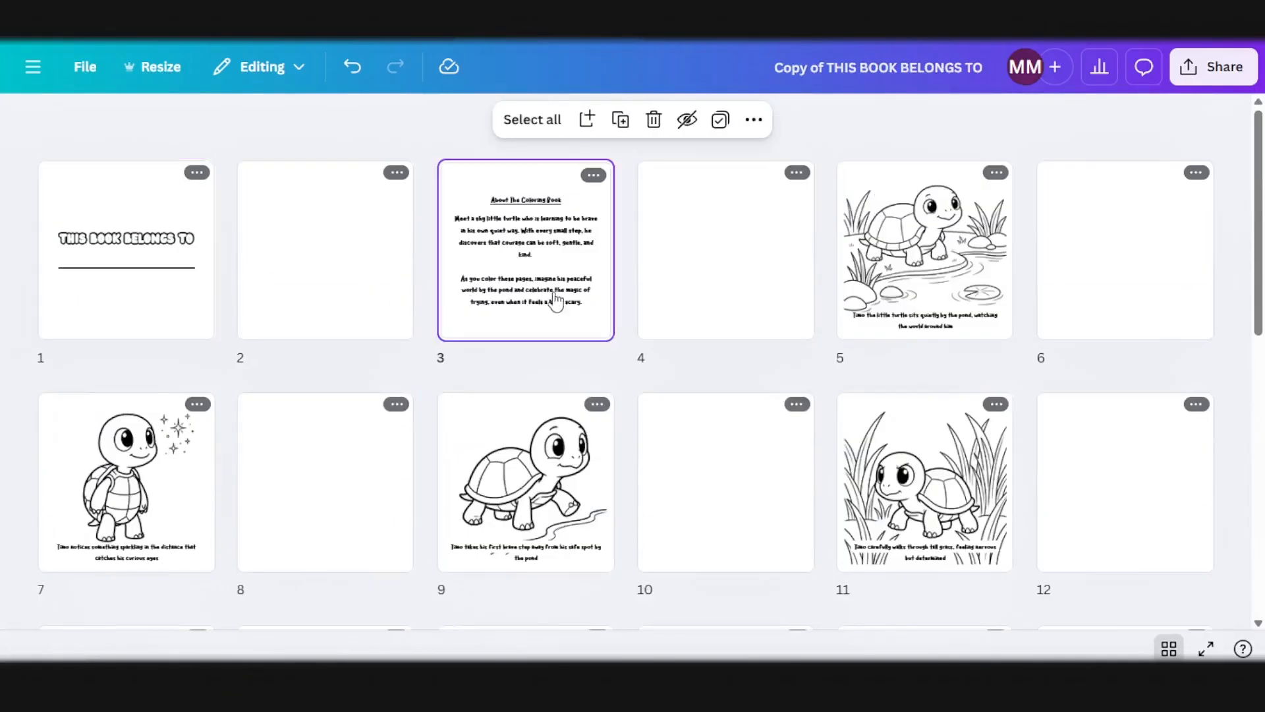
pyautogui.doubleClick(531, 263)
pyautogui.click(880, 367)
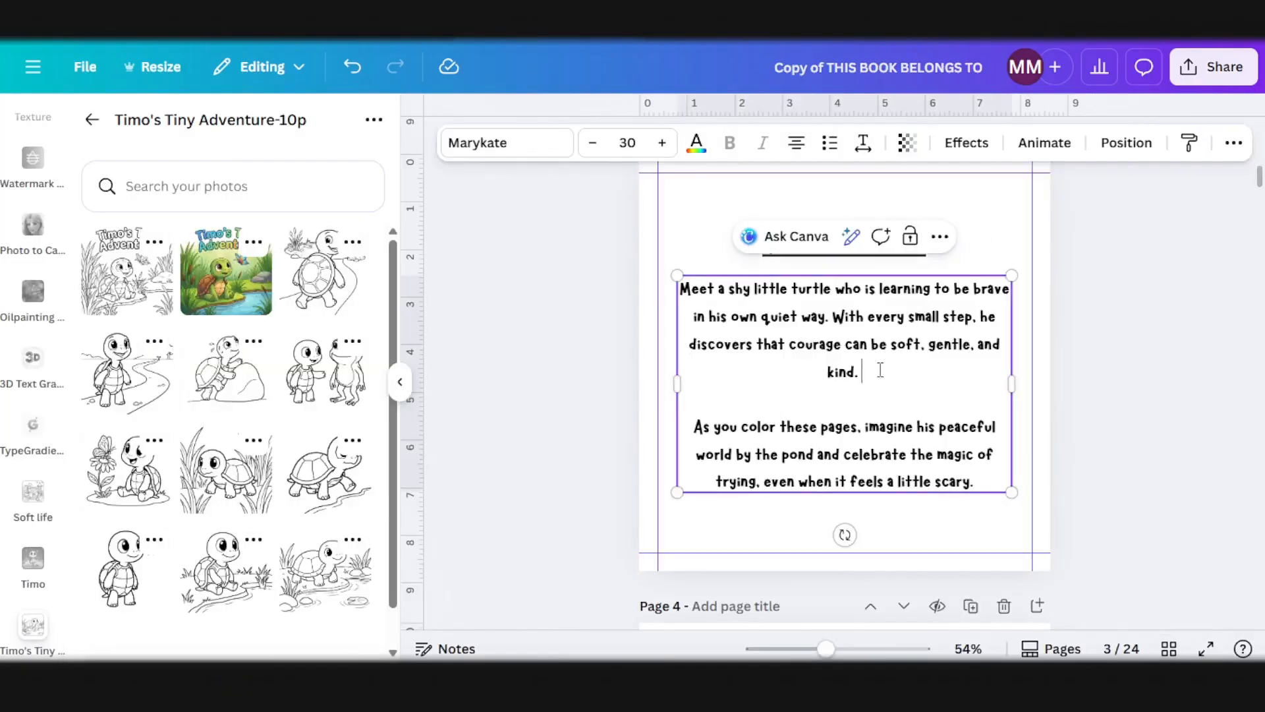
pyautogui.doubleClick(880, 369)
pyautogui.hotkey('ctrl', 'c')
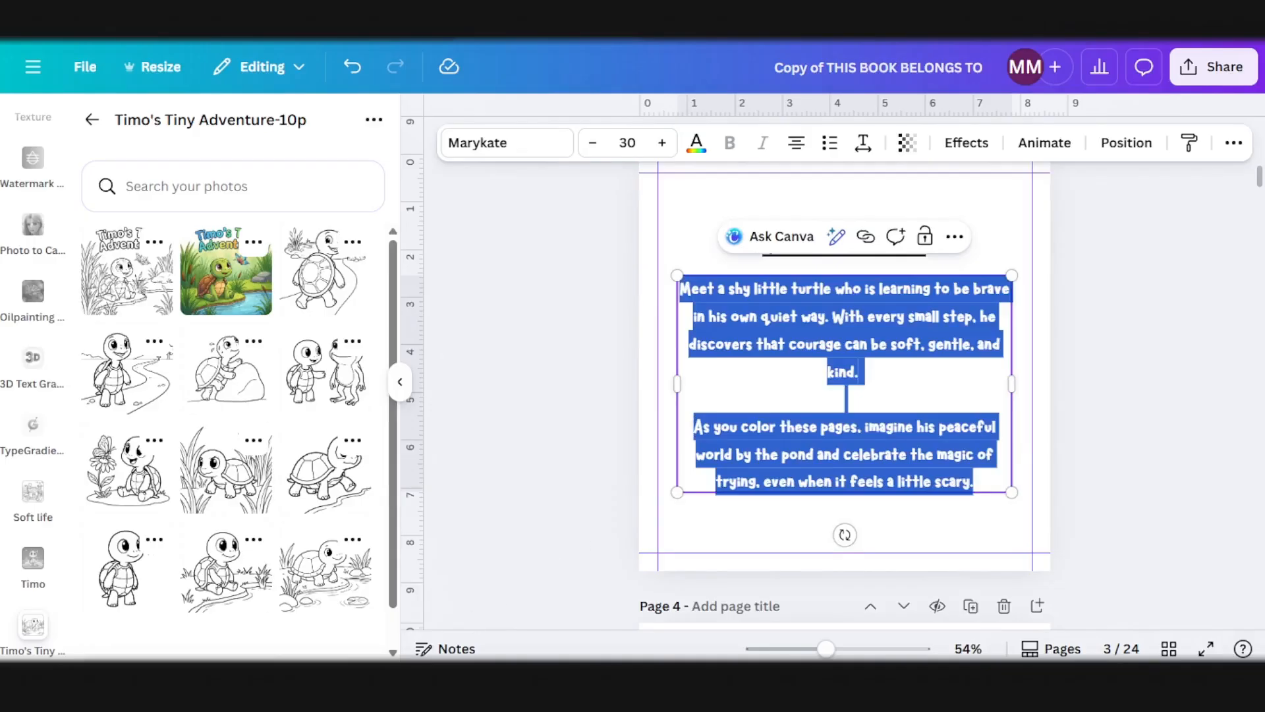
pyautogui.moveTo(440, 679)
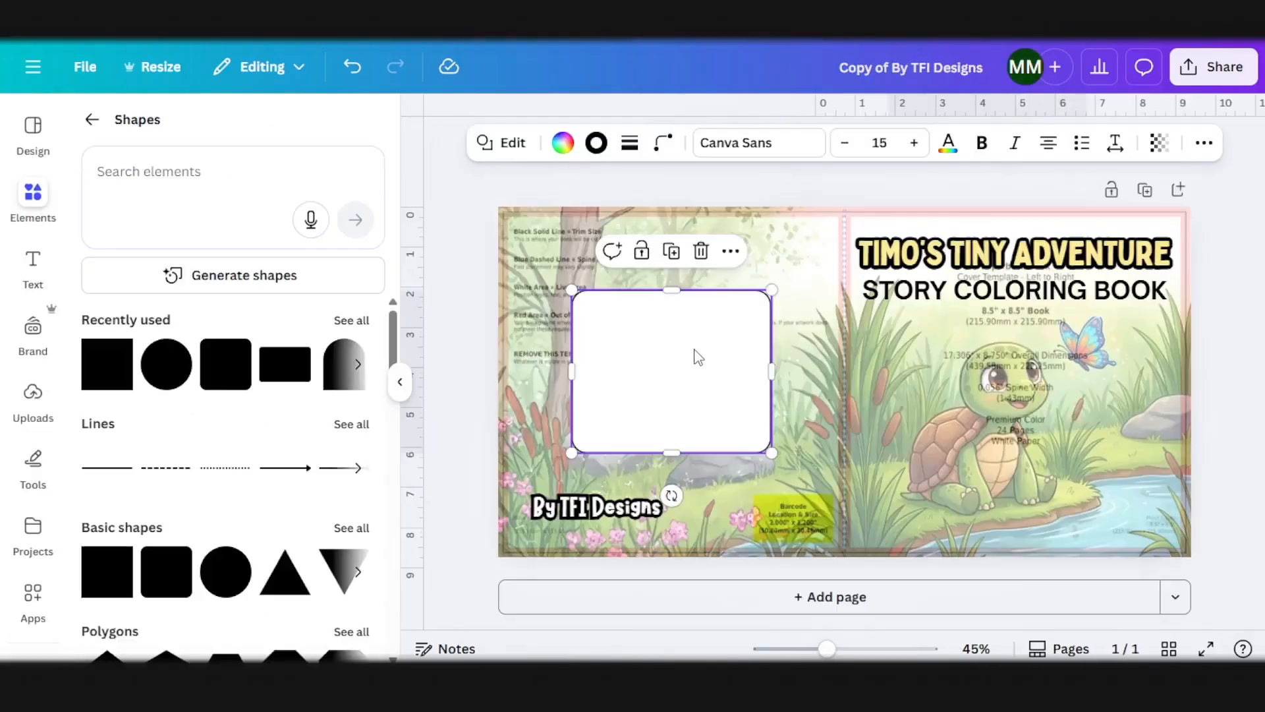
pyautogui.doubleClick(697, 357)
pyautogui.hotkey('ctrl', 'v')
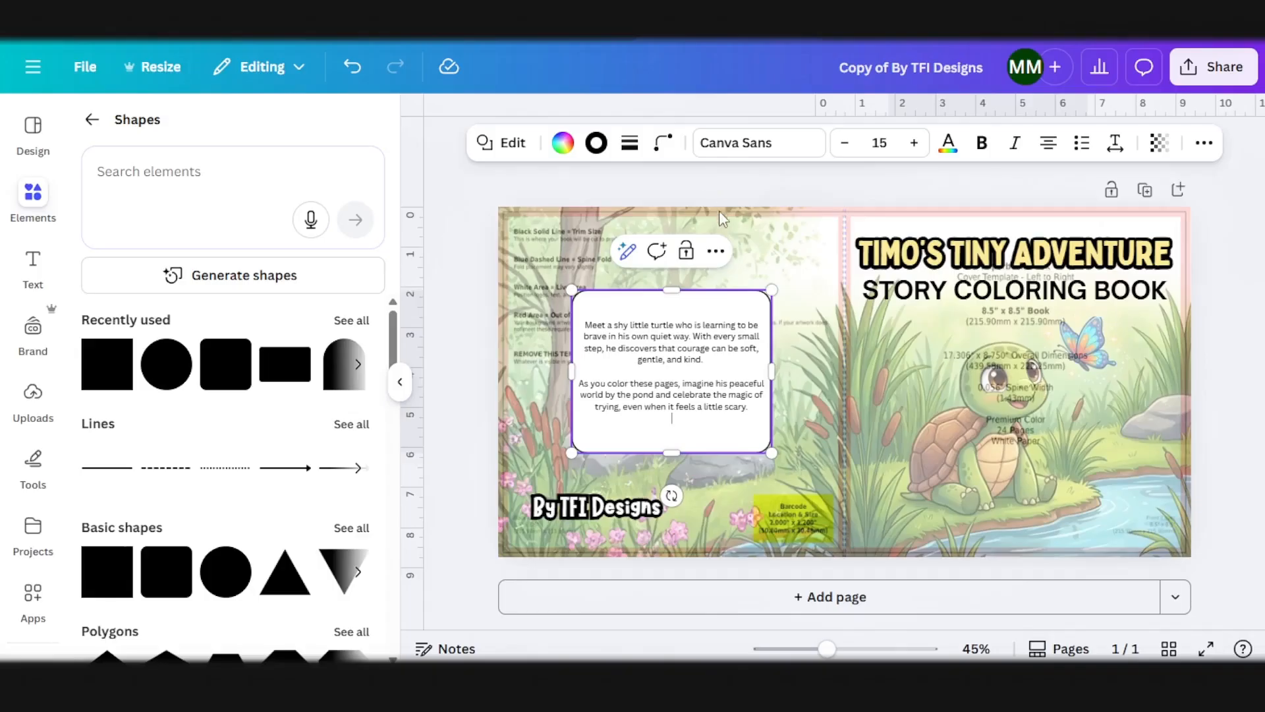
# Step: Add the heading "About The Coloring Book" above the description, bold and underlined, with a blank line beneath it
pyautogui.press('Return')
pyautogui.moveTo(712, 305); pyautogui.dragTo(620, 320)
pyautogui.hotkey('ctrl', 'b')
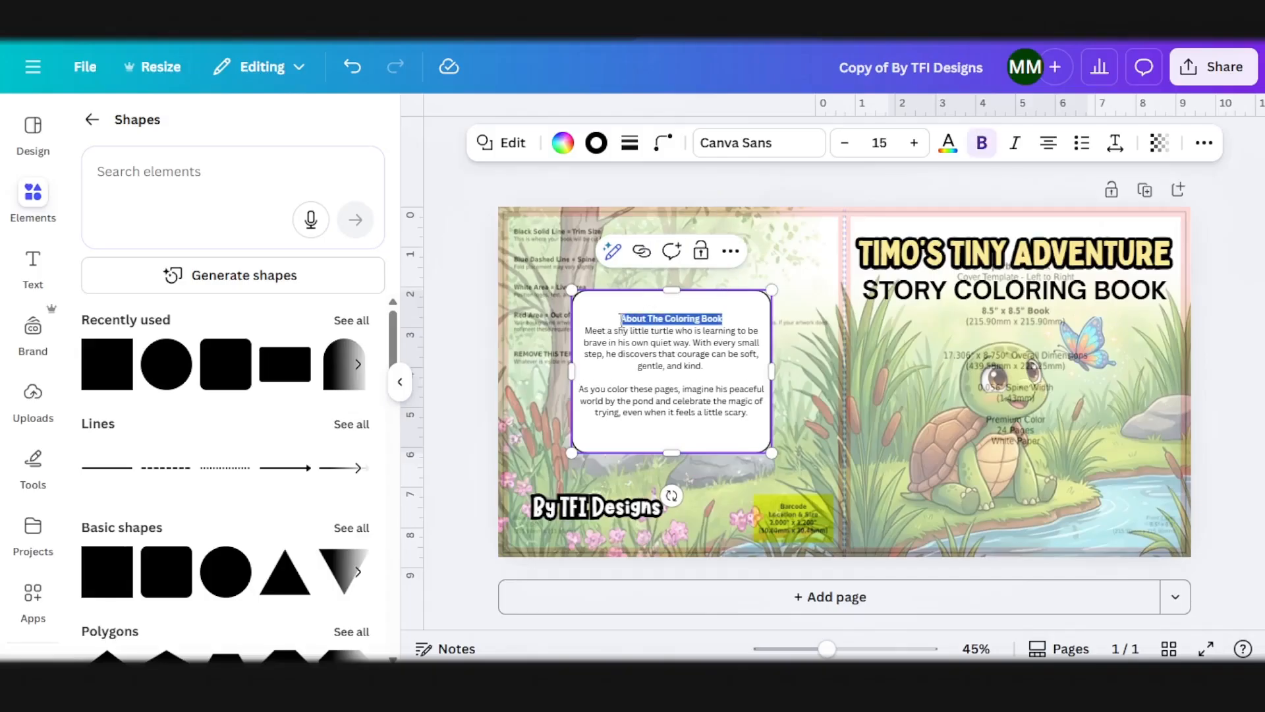
pyautogui.click(757, 202)
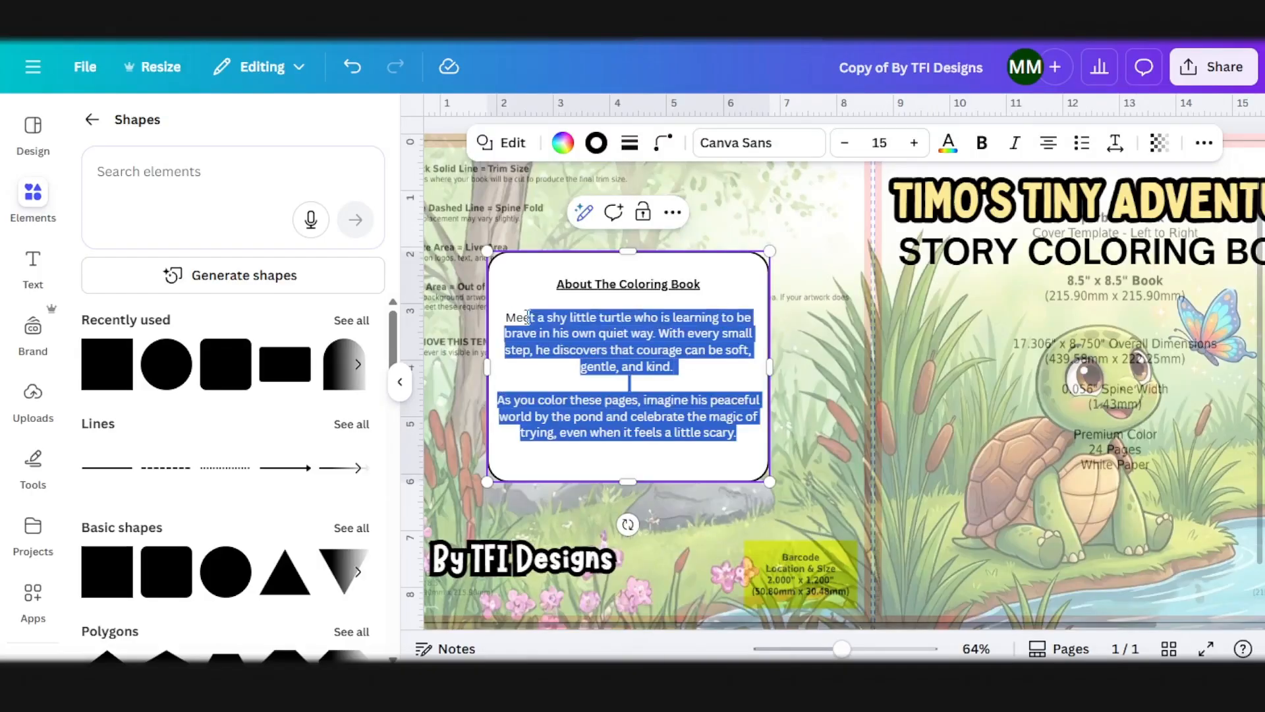
# Step: Make both description paragraphs in the back cover box bold
pyautogui.moveTo(527, 316); pyautogui.dragTo(493, 315)
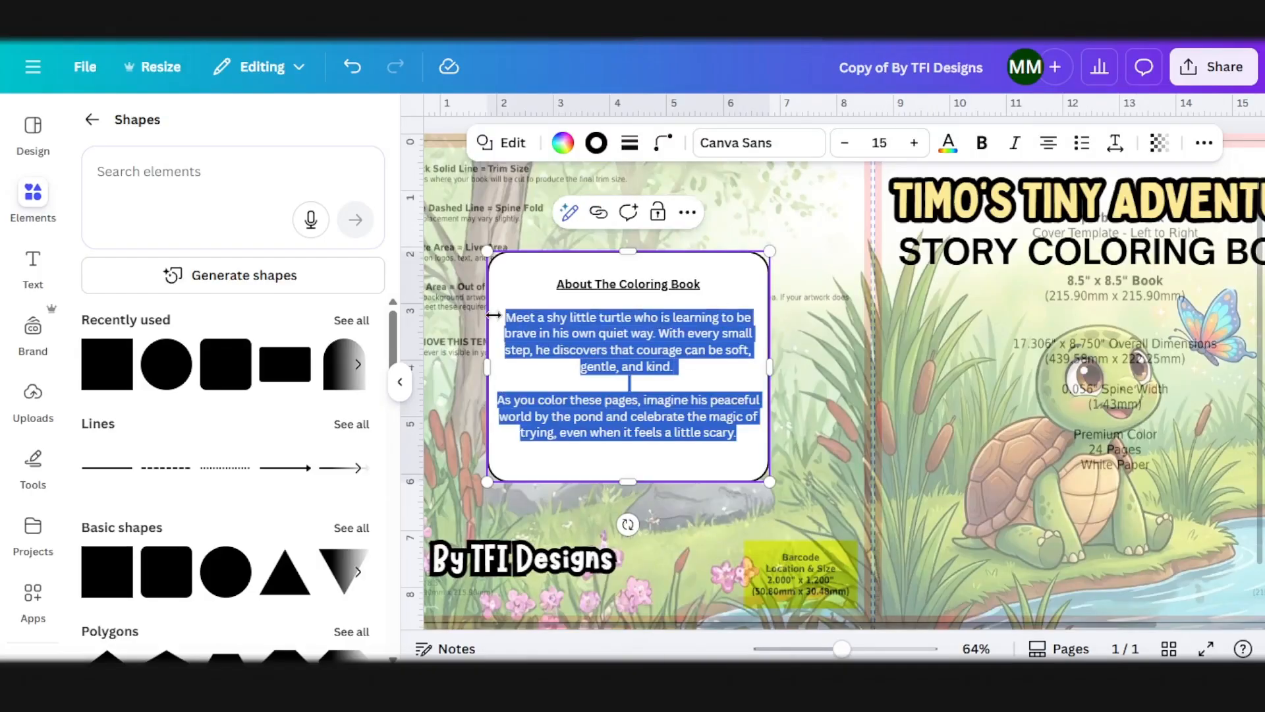
pyautogui.hotkey('ctrl', 'b')
pyautogui.click(818, 211)
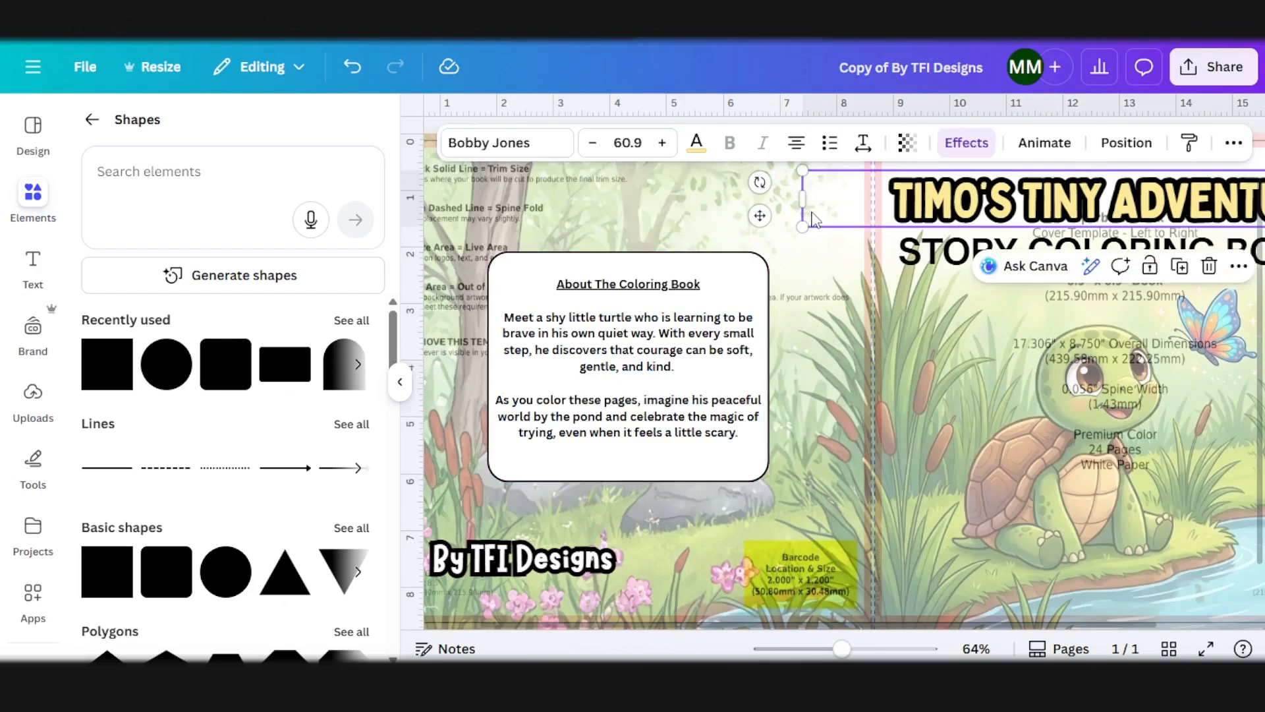
# Step: Send the expanded cover image to the back and delete the KDP template layer above it
pyautogui.scroll(-2, 850, 320)
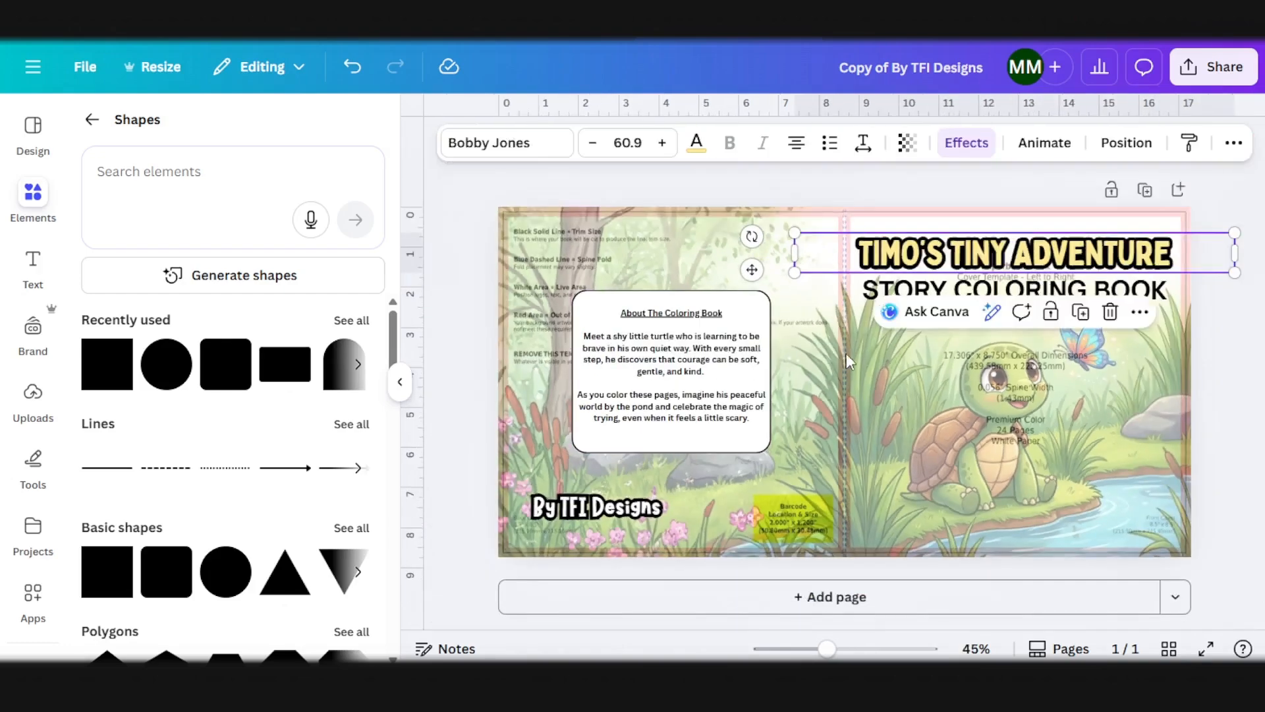
pyautogui.click(847, 363)
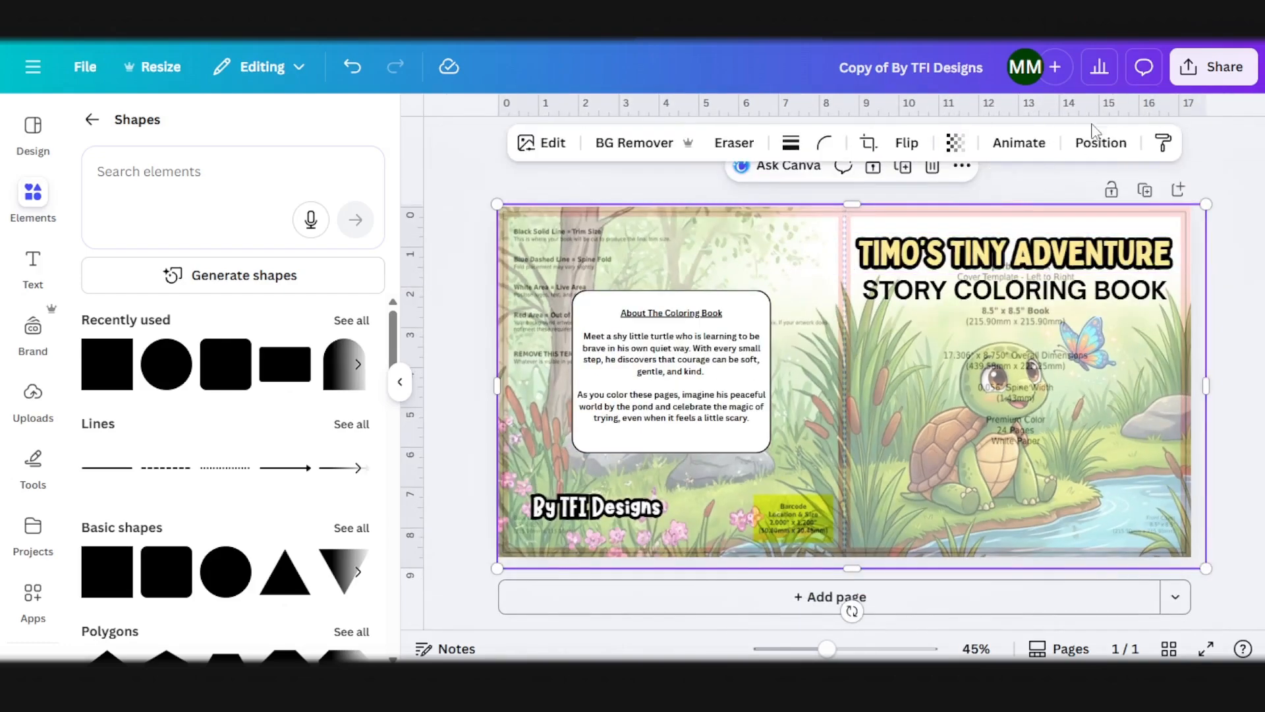
pyautogui.click(1101, 142)
pyautogui.click(290, 260)
pyautogui.click(648, 282)
pyautogui.press('Delete')
pyautogui.click(869, 290)
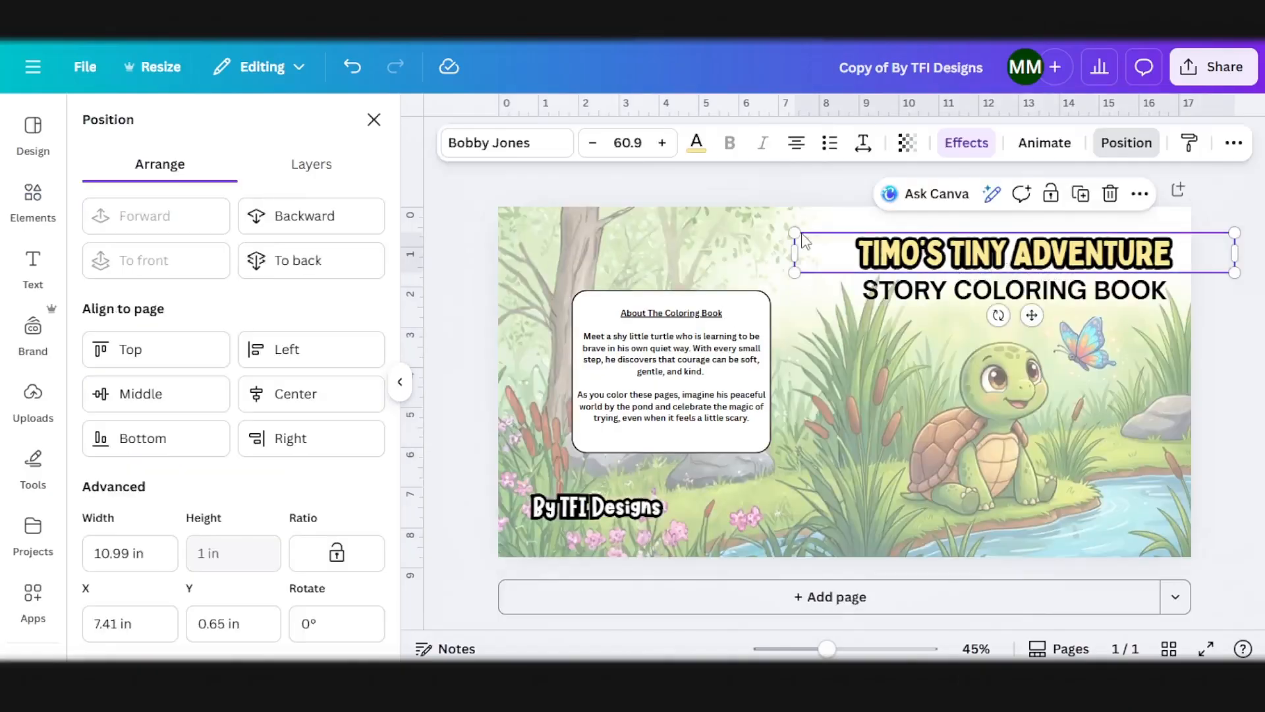
# Step: Set the expanded background image's transparency to 100
pyautogui.click(694, 250)
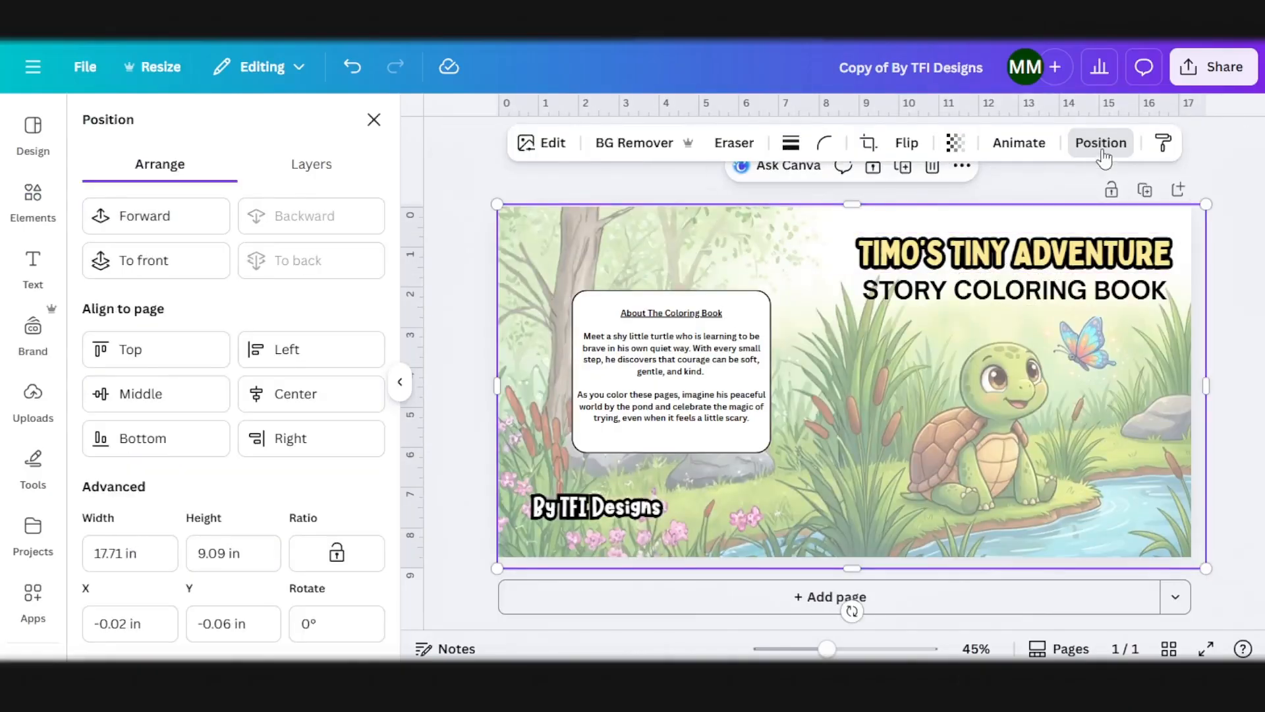
pyautogui.click(955, 142)
pyautogui.moveTo(934, 224); pyautogui.dragTo(1005, 220)
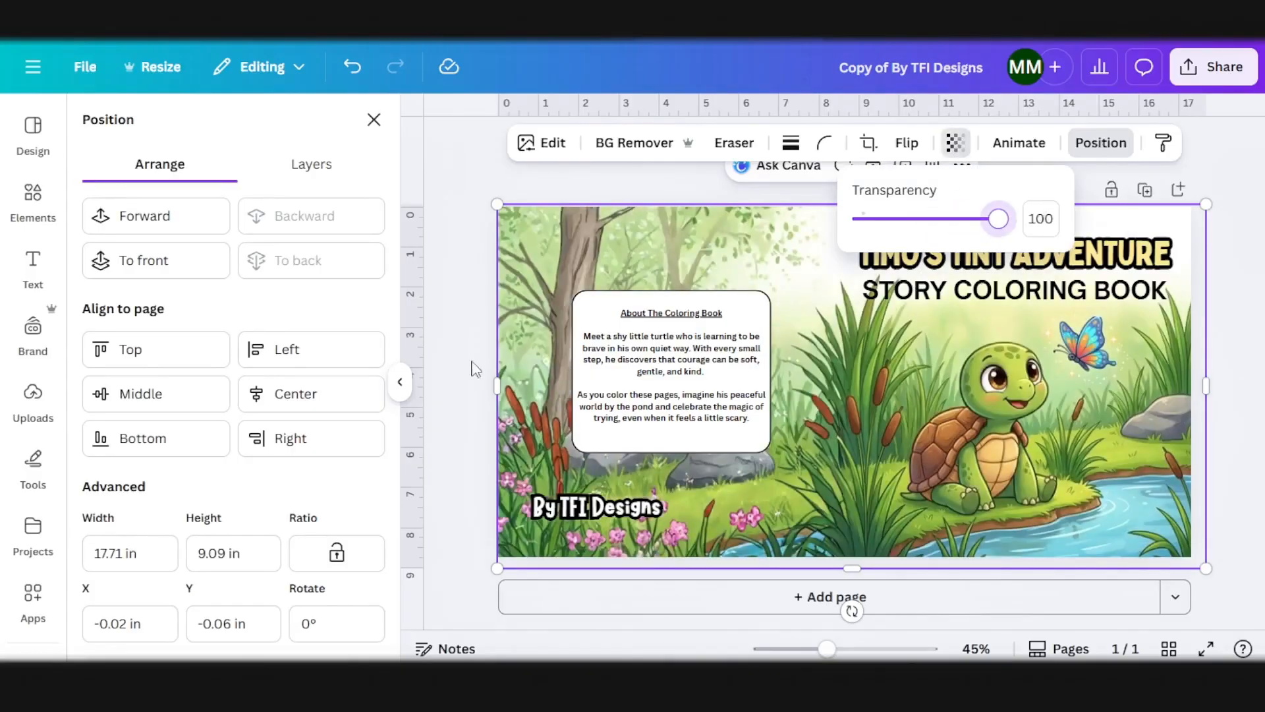
# Step: Recolor the author line "By TFI Designs" on the back cover with the pale yellow from the document colors
pyautogui.click(446, 331)
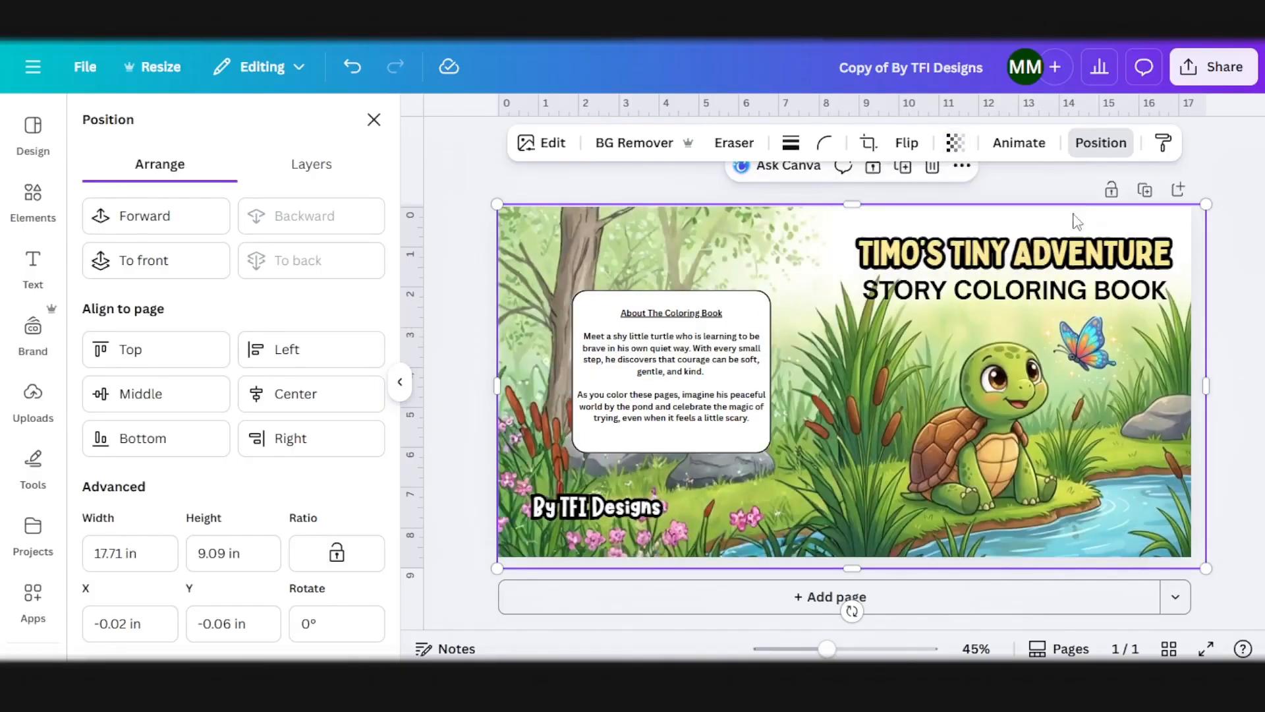
pyautogui.click(1225, 209)
pyautogui.click(1167, 223)
pyautogui.scroll(-1, 1167, 225)
pyautogui.scroll(1, 1179, 240)
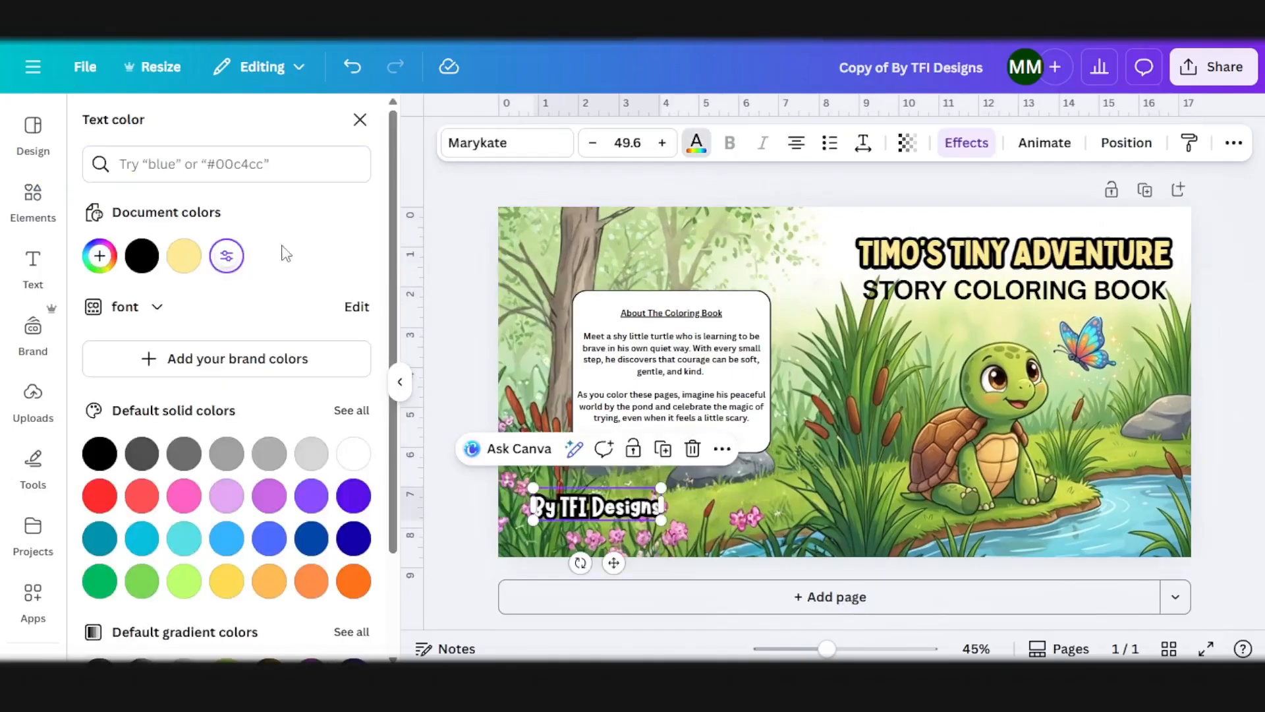
pyautogui.click(184, 255)
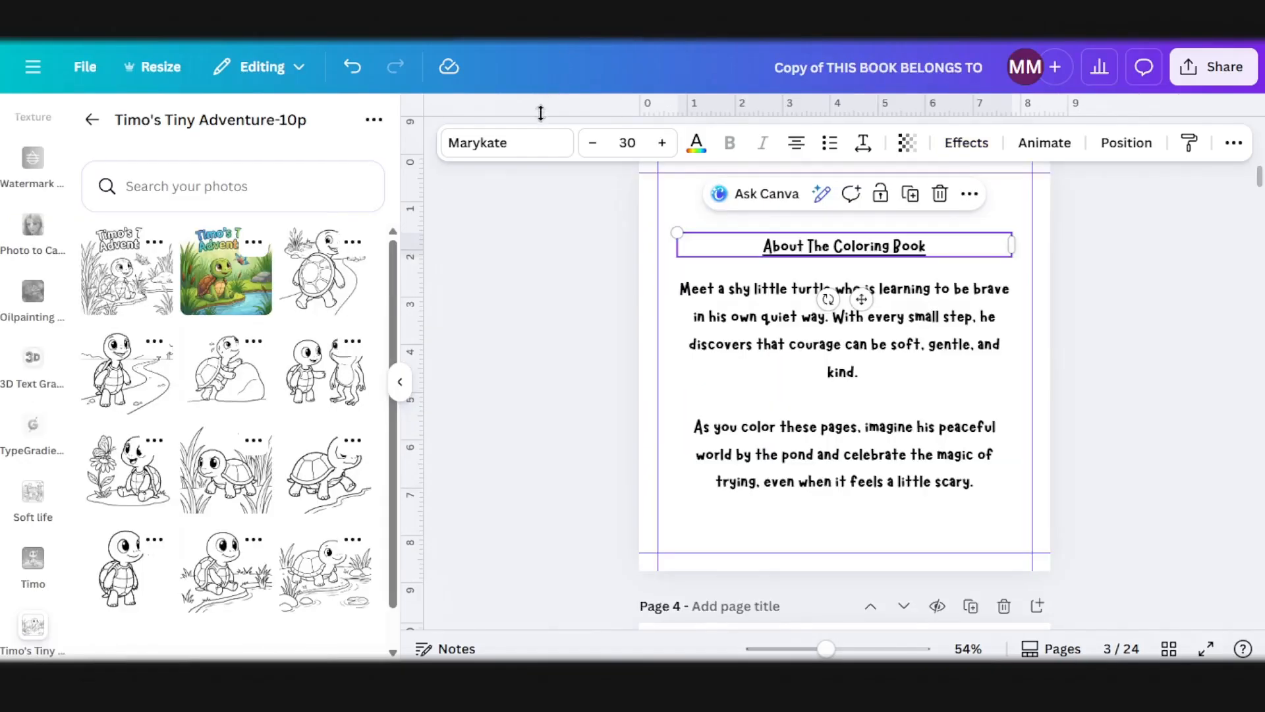
# Step: Switch to coloringbook.ai to look through the list of available generator tools and open the pricing page
pyautogui.moveTo(378, 642)
pyautogui.click(423, 611)
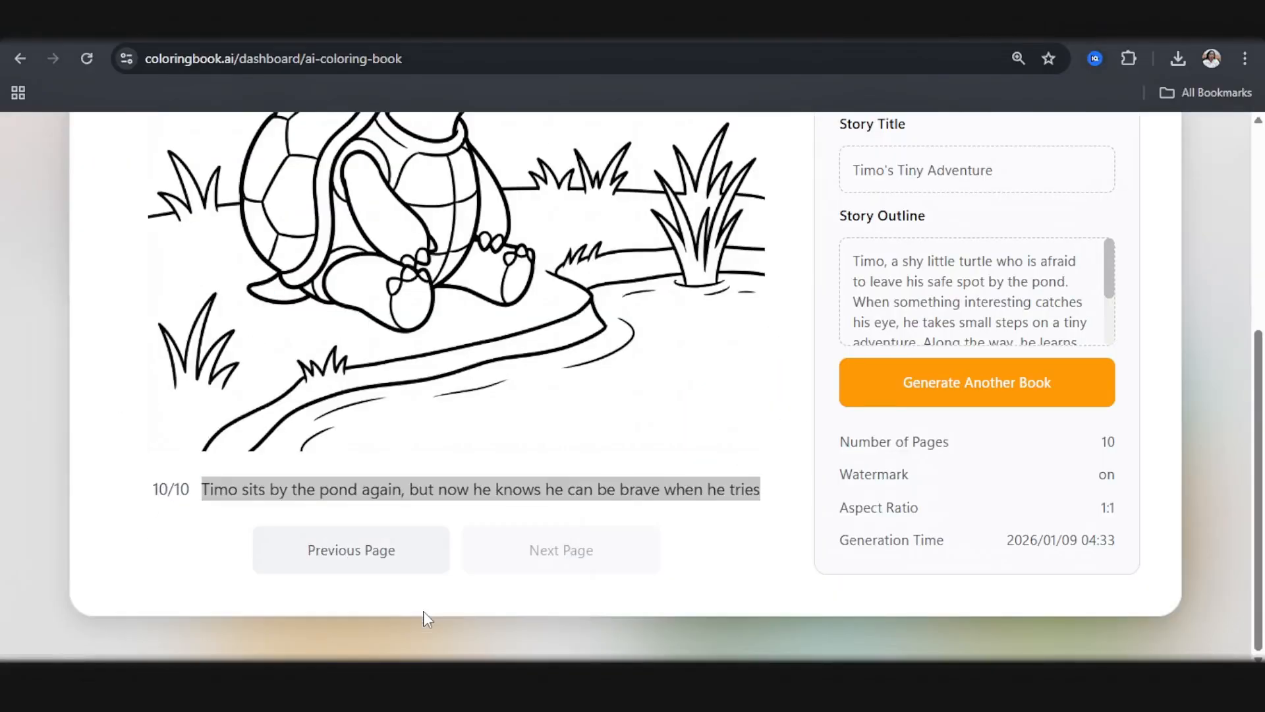
pyautogui.scroll(5, 138, 191)
pyautogui.click(108, 180)
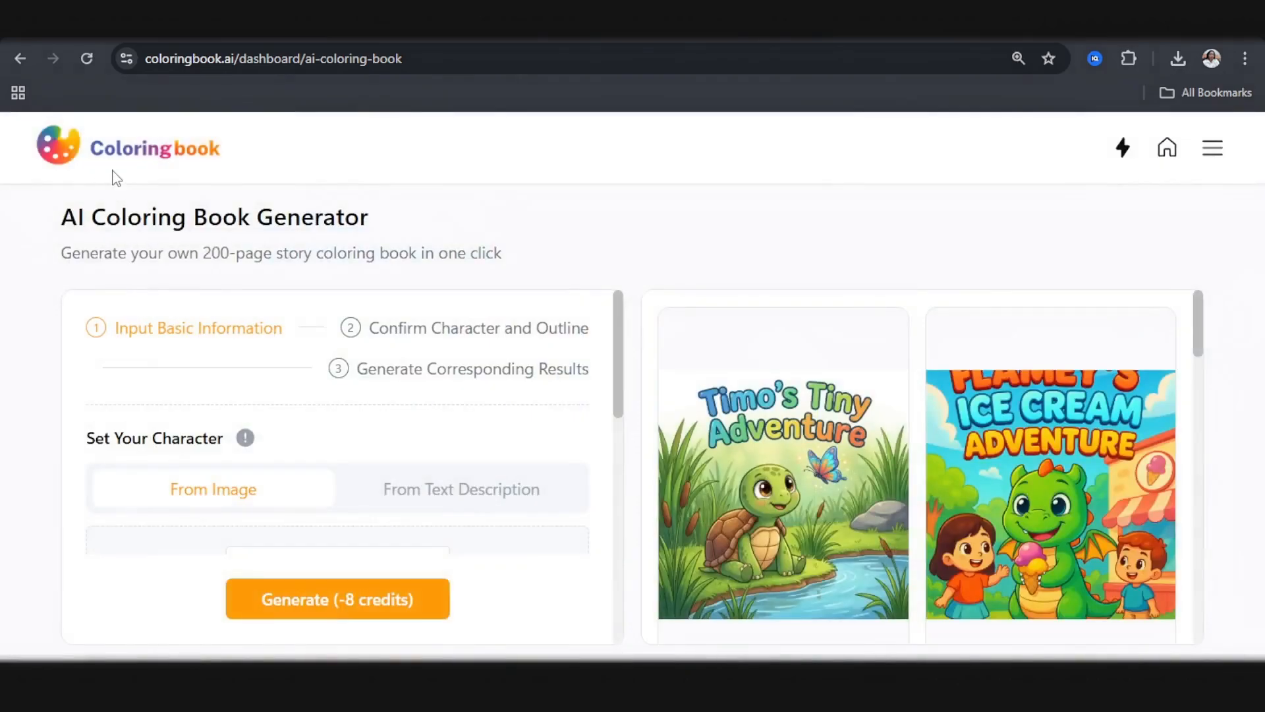
pyautogui.click(1212, 149)
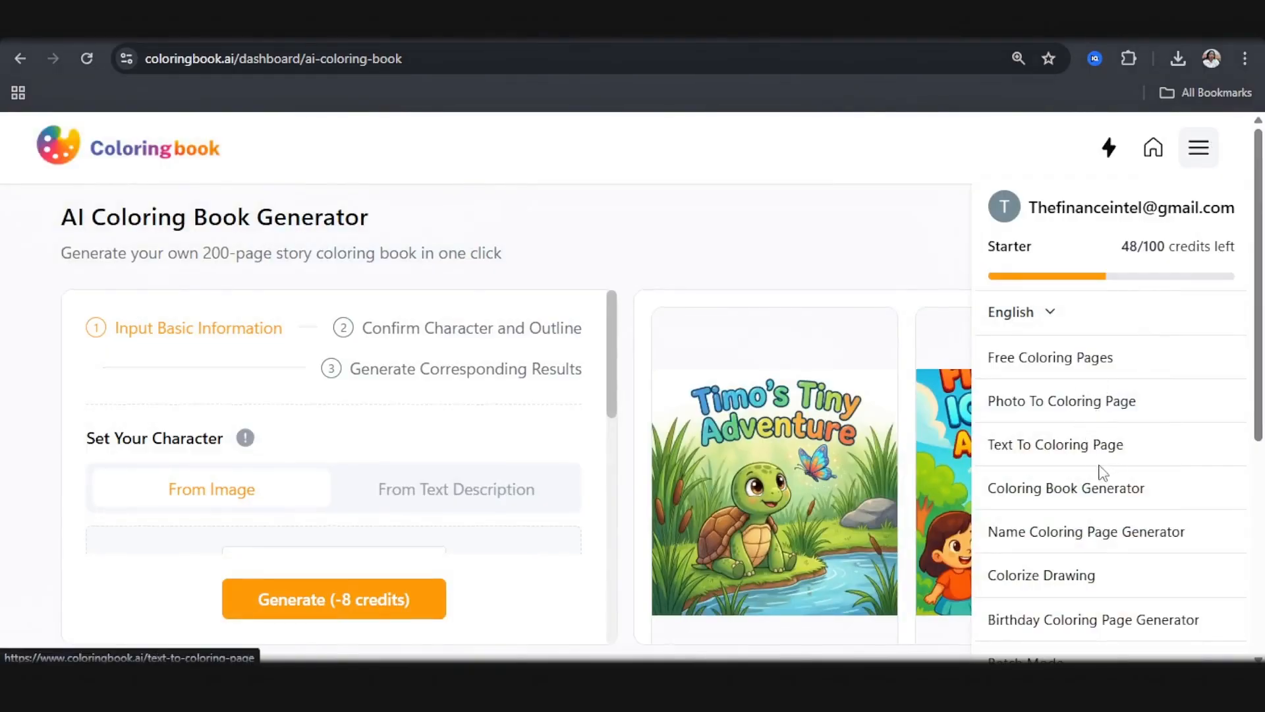
pyautogui.scroll(-4, 1073, 532)
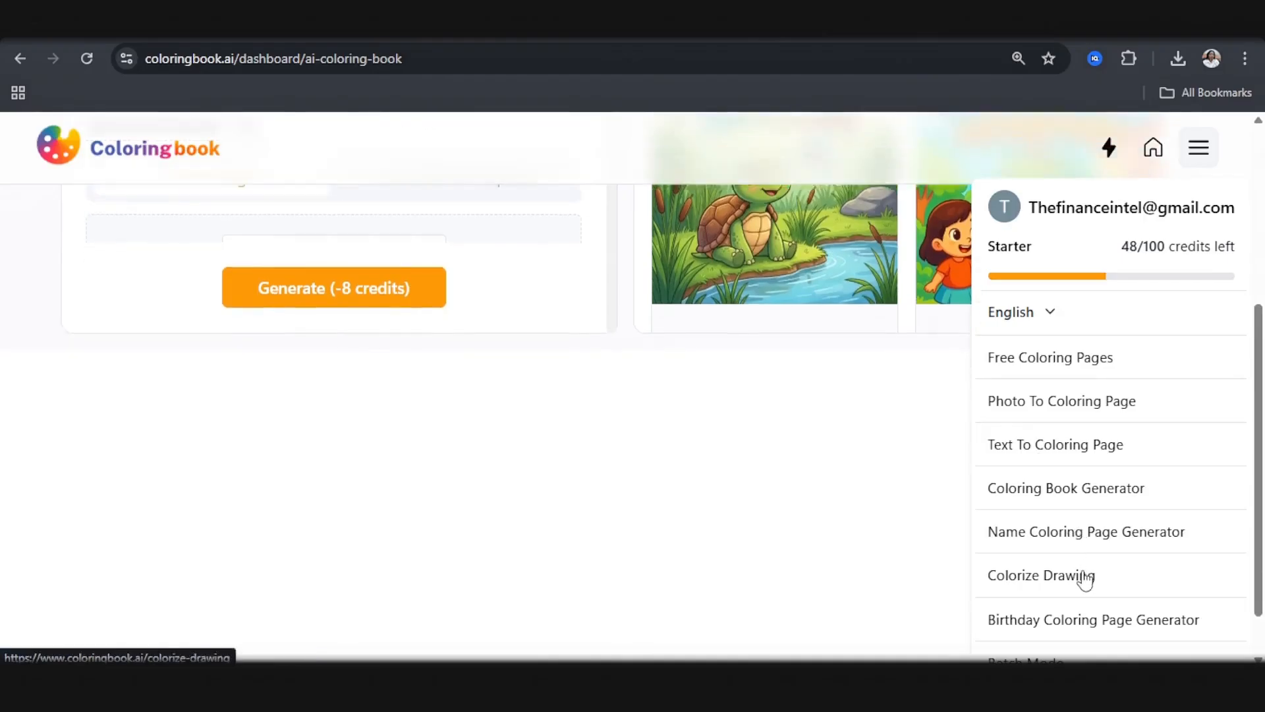
pyautogui.scroll(-1, 1085, 578)
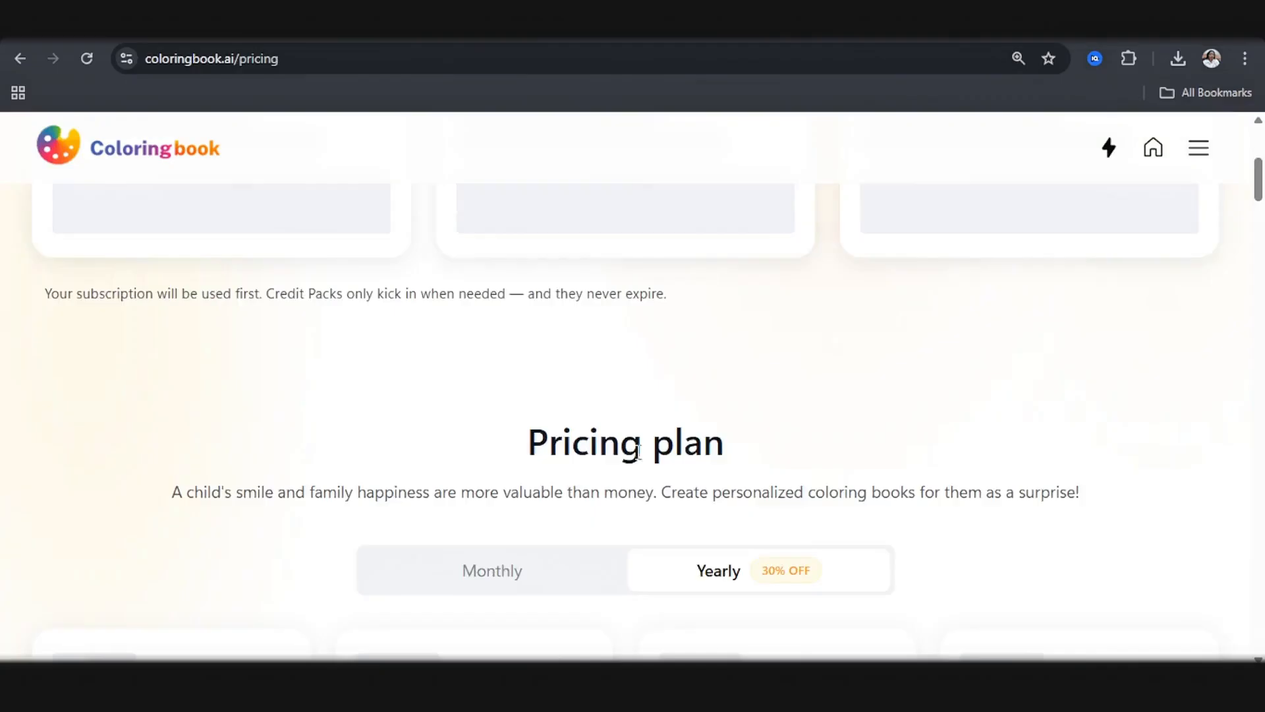
pyautogui.scroll(-4, 638, 455)
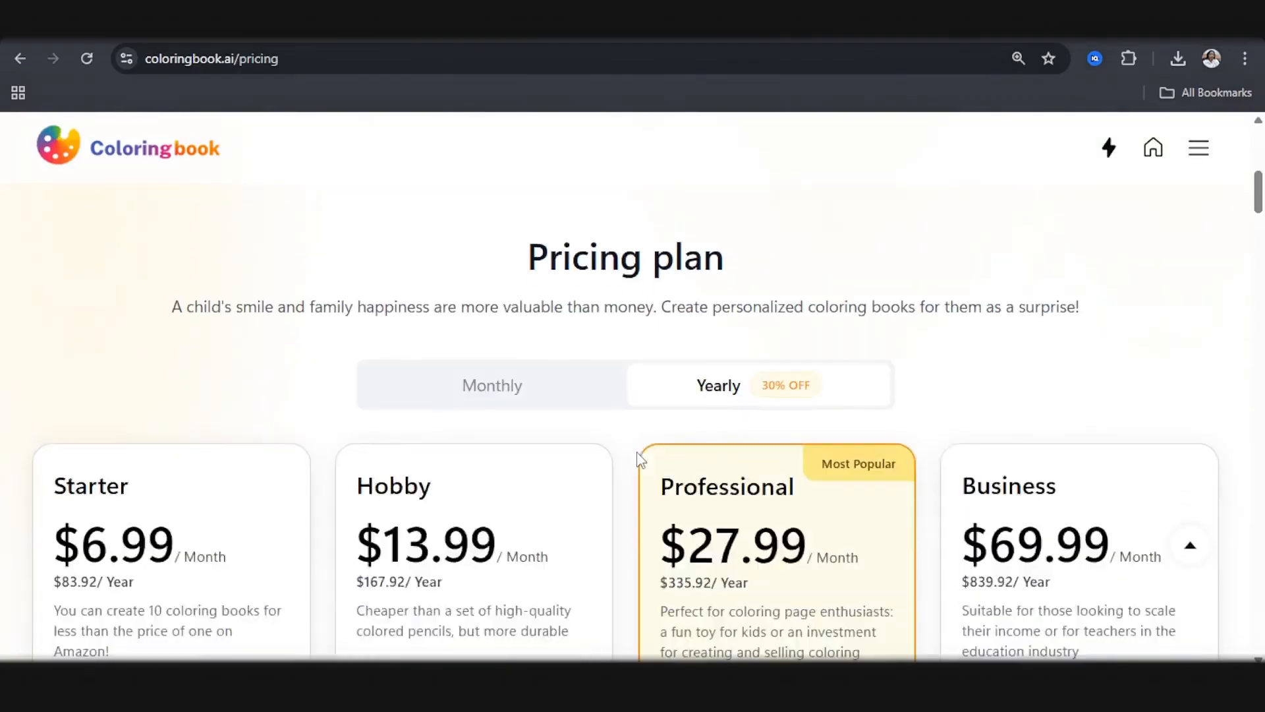
# Step: Show the plans with monthly billing and compare their prices and features with the one-time credit top-up packs
pyautogui.scroll(1, 638, 454)
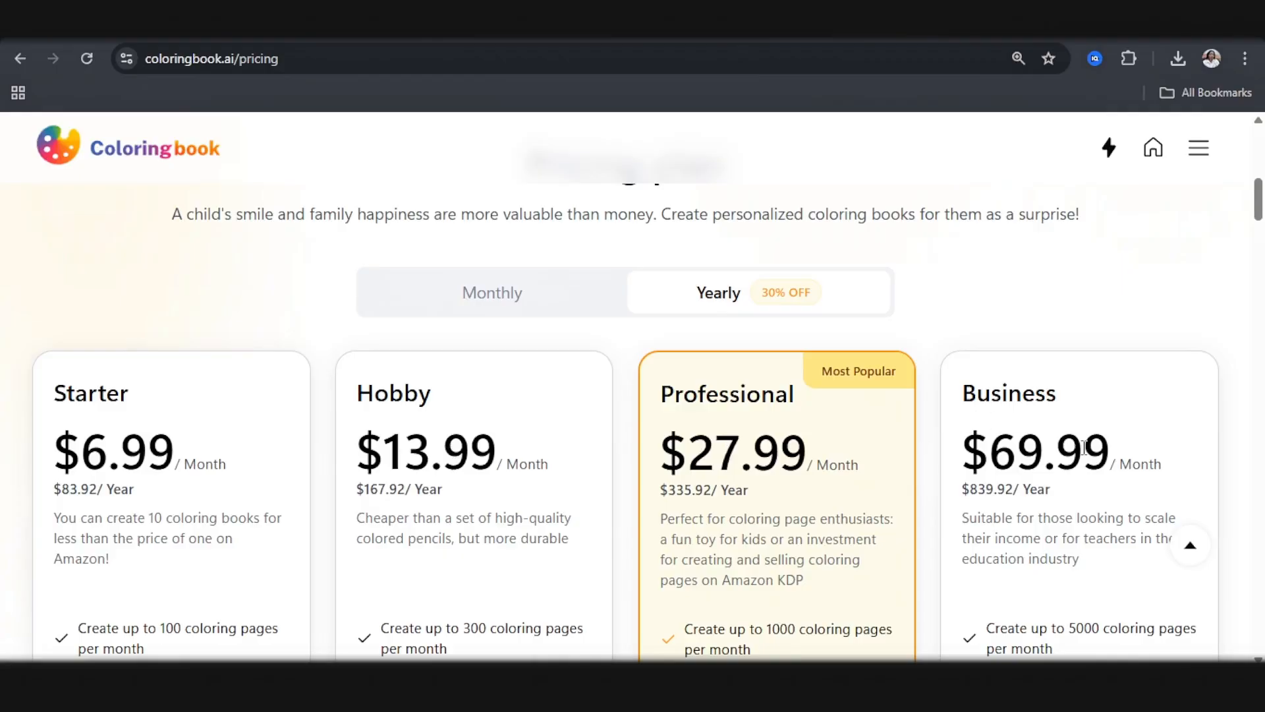
pyautogui.click(512, 304)
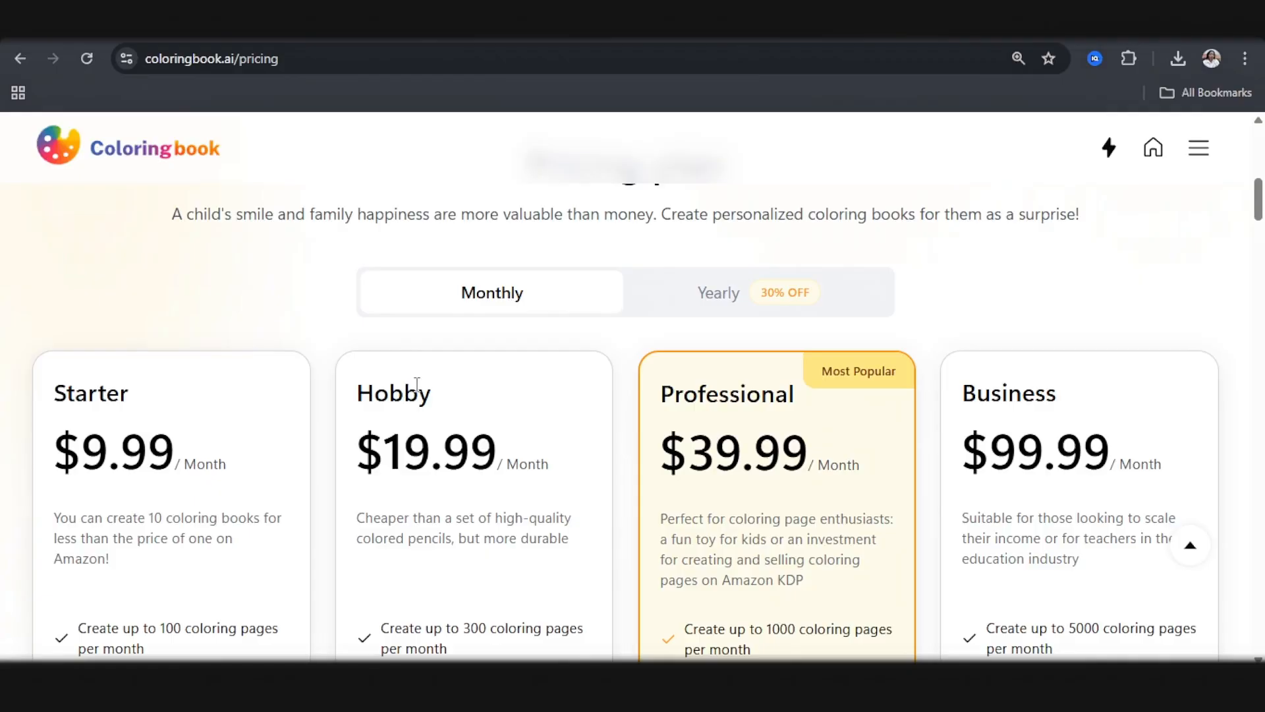
pyautogui.scroll(-8, 417, 384)
pyautogui.scroll(7, 192, 439)
pyautogui.scroll(-1, 557, 503)
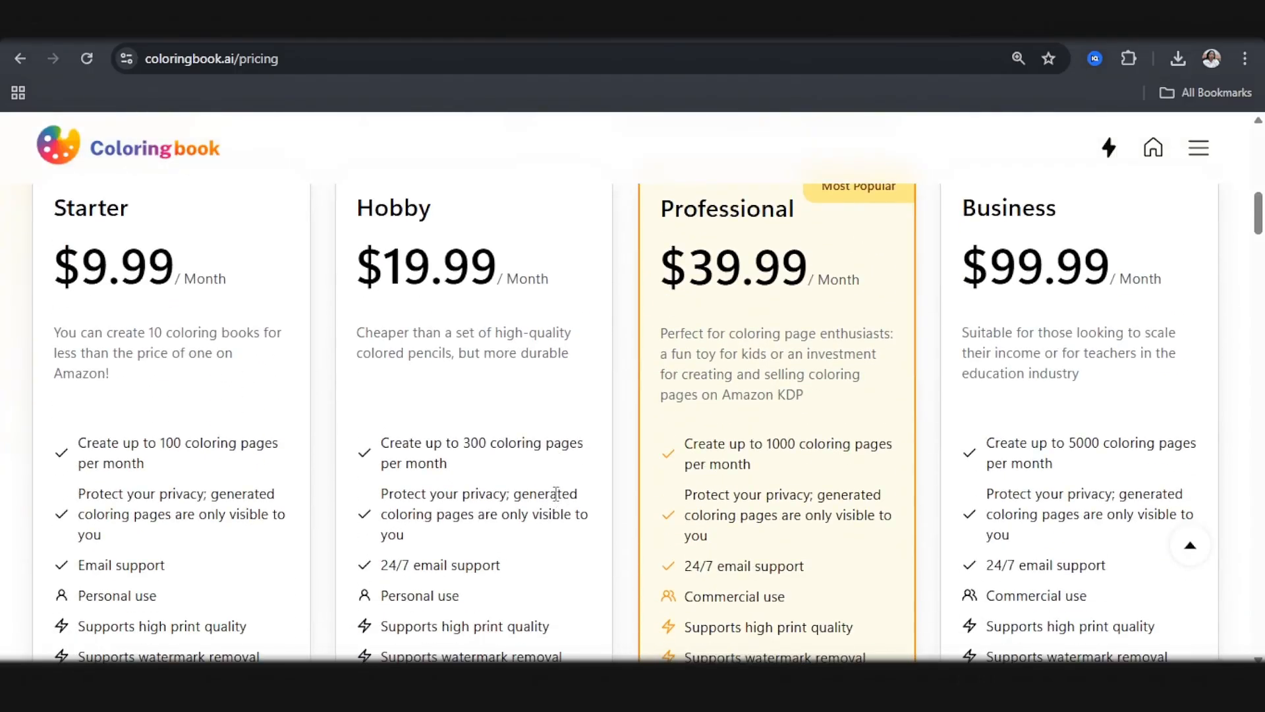
pyautogui.scroll(10, 531, 432)
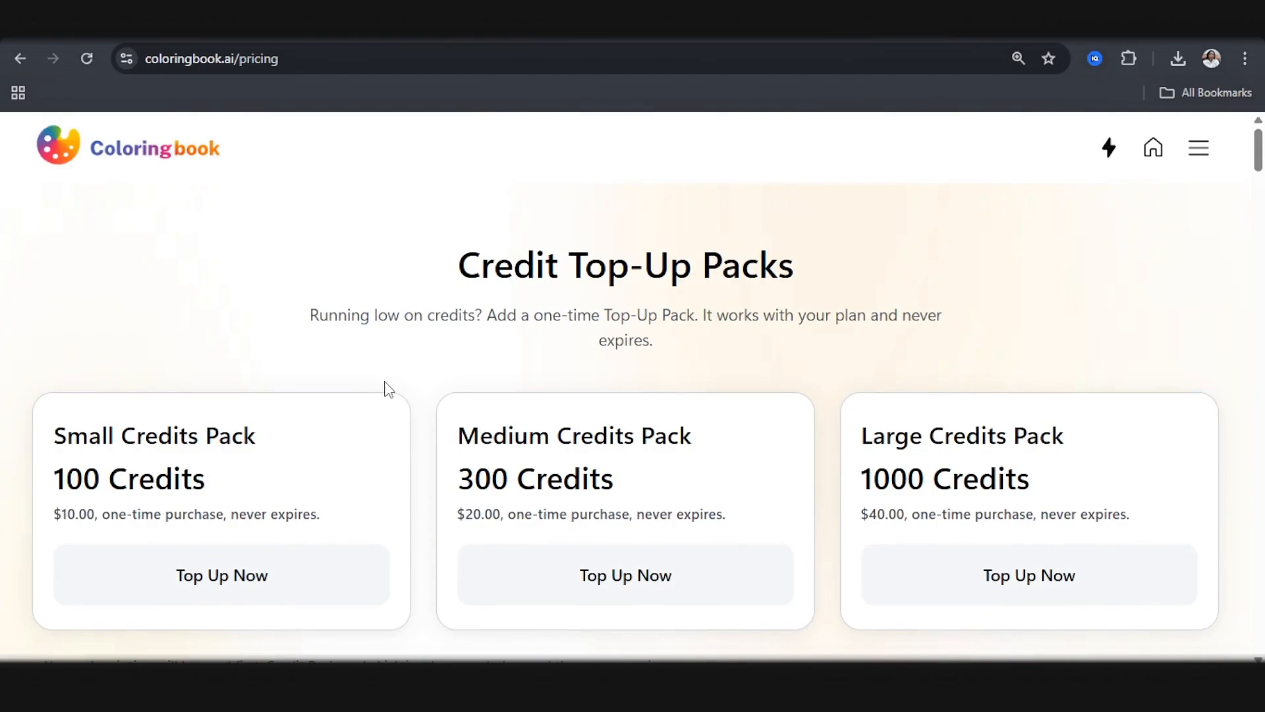
pyautogui.scroll(-3, 222, 451)
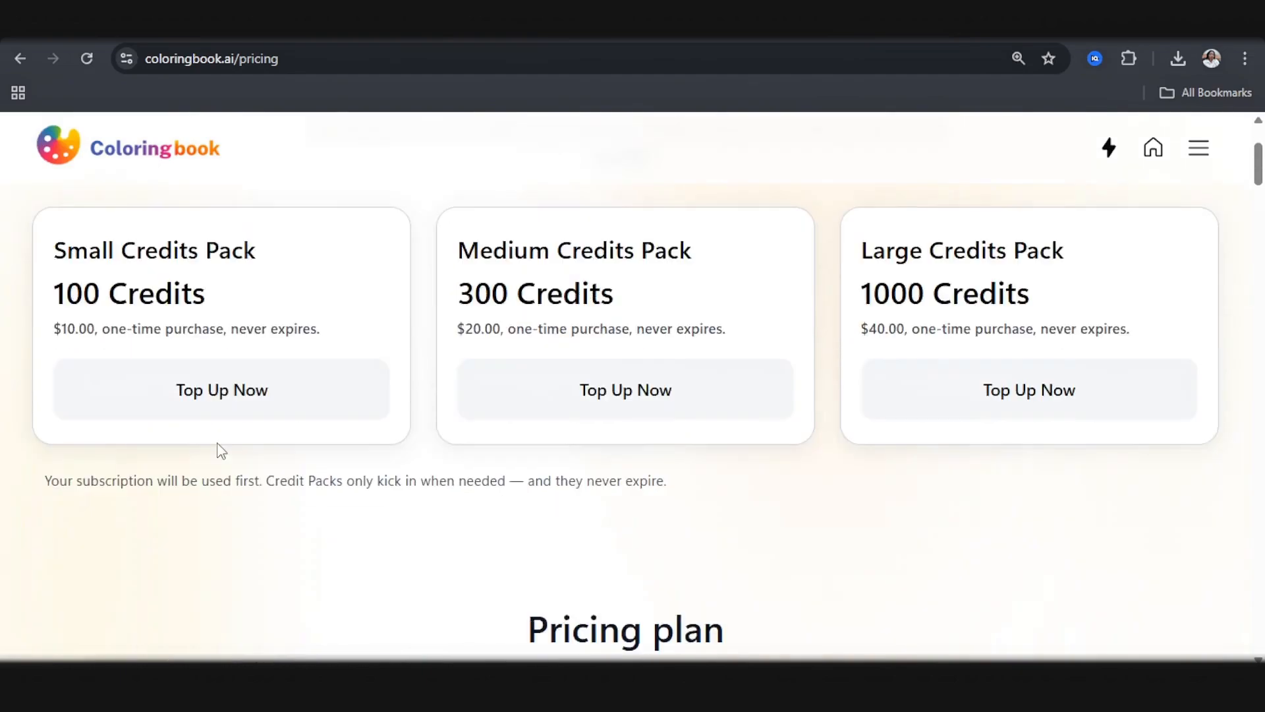
pyautogui.scroll(-10, 221, 450)
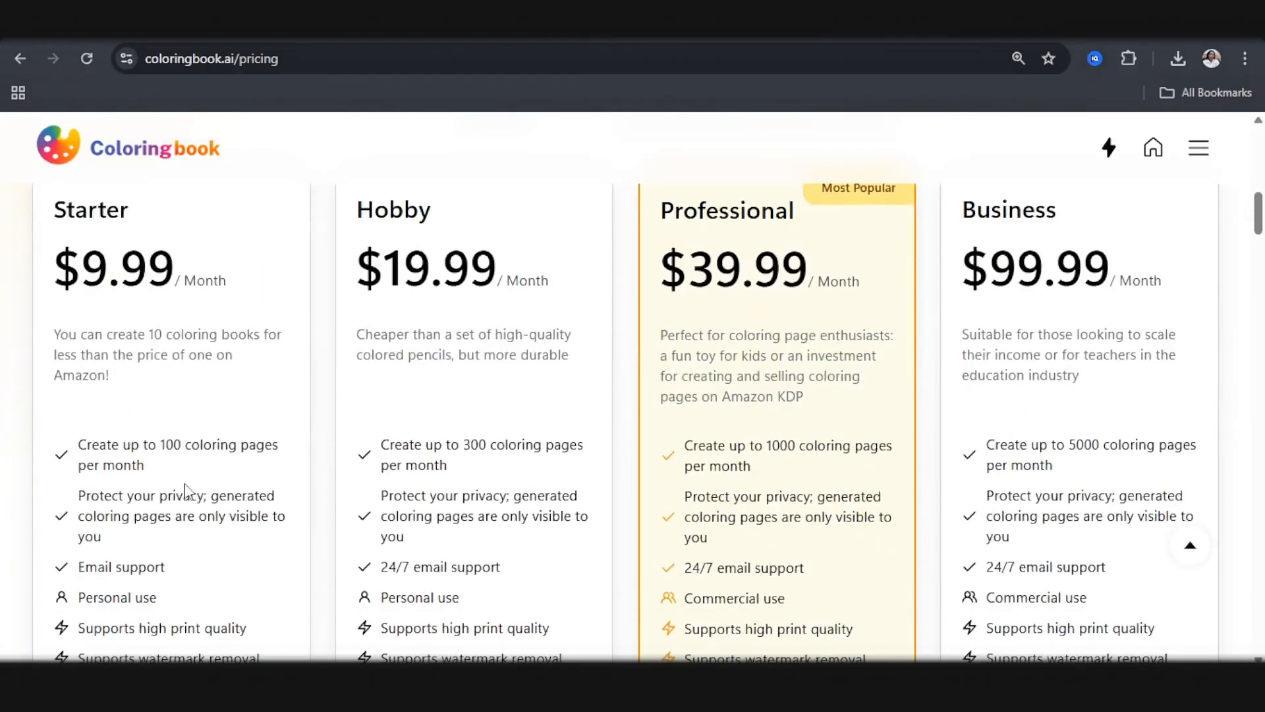
pyautogui.scroll(10, 185, 491)
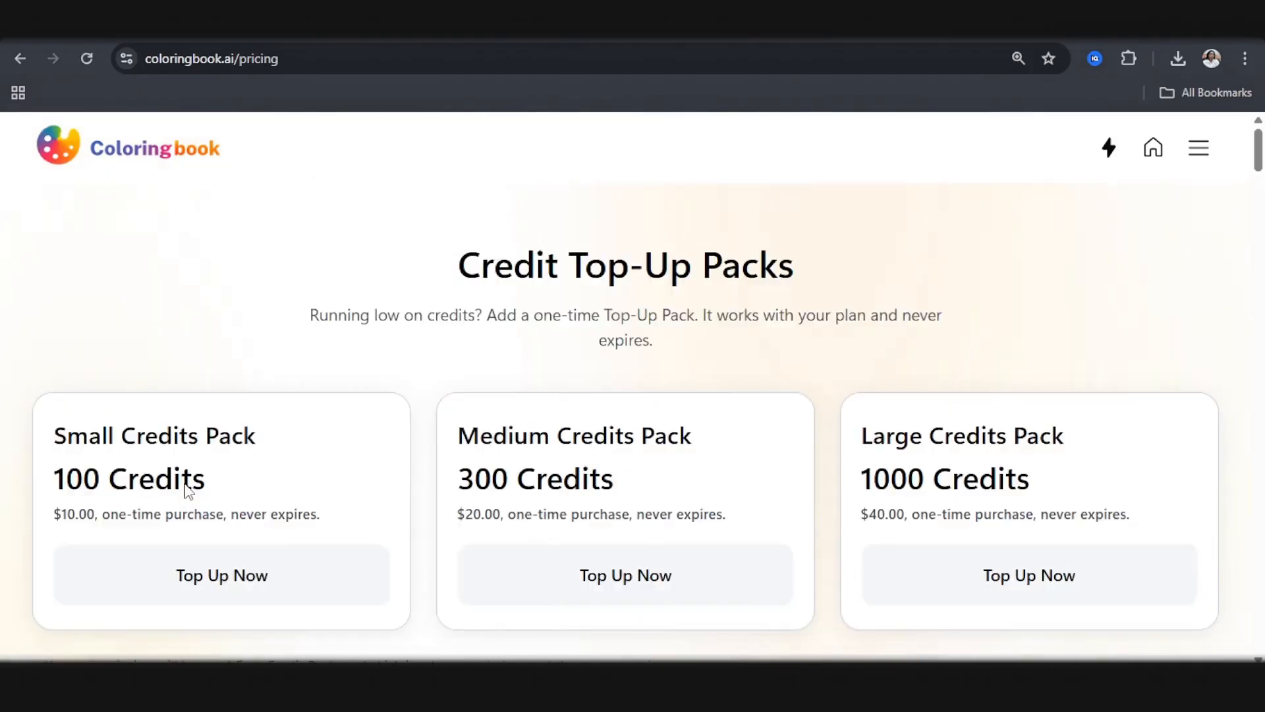
pyautogui.scroll(-3, 189, 475)
pyautogui.scroll(3, 191, 473)
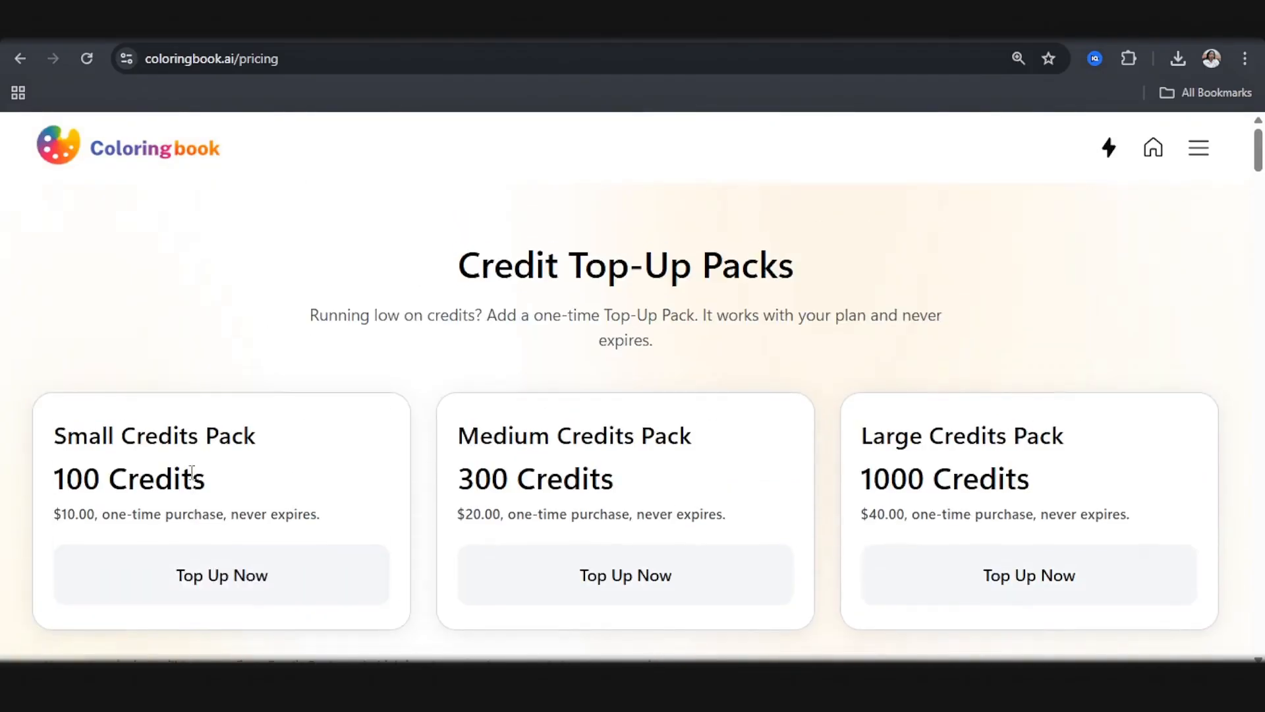